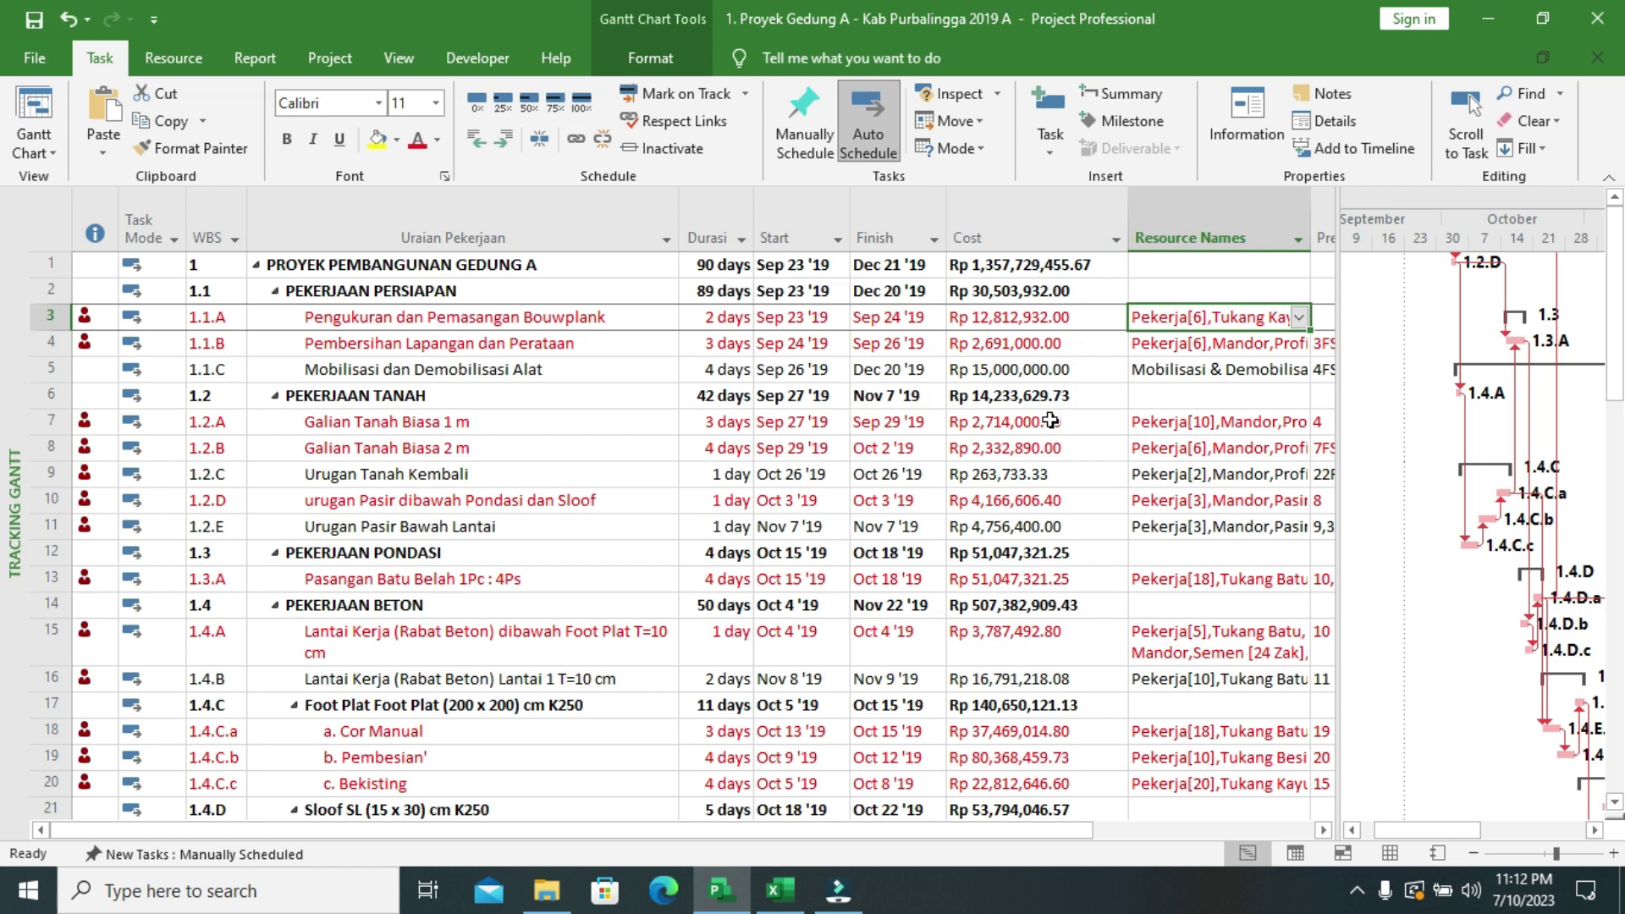
# - Examine the whole task list and its overallocated-resource indicators, from PEKERJAAN PERSIAPAN down to PEKERJAAN PENGECATAN
pyautogui.scroll(-6, 1050, 420)
pyautogui.scroll(-7, 1050, 421)
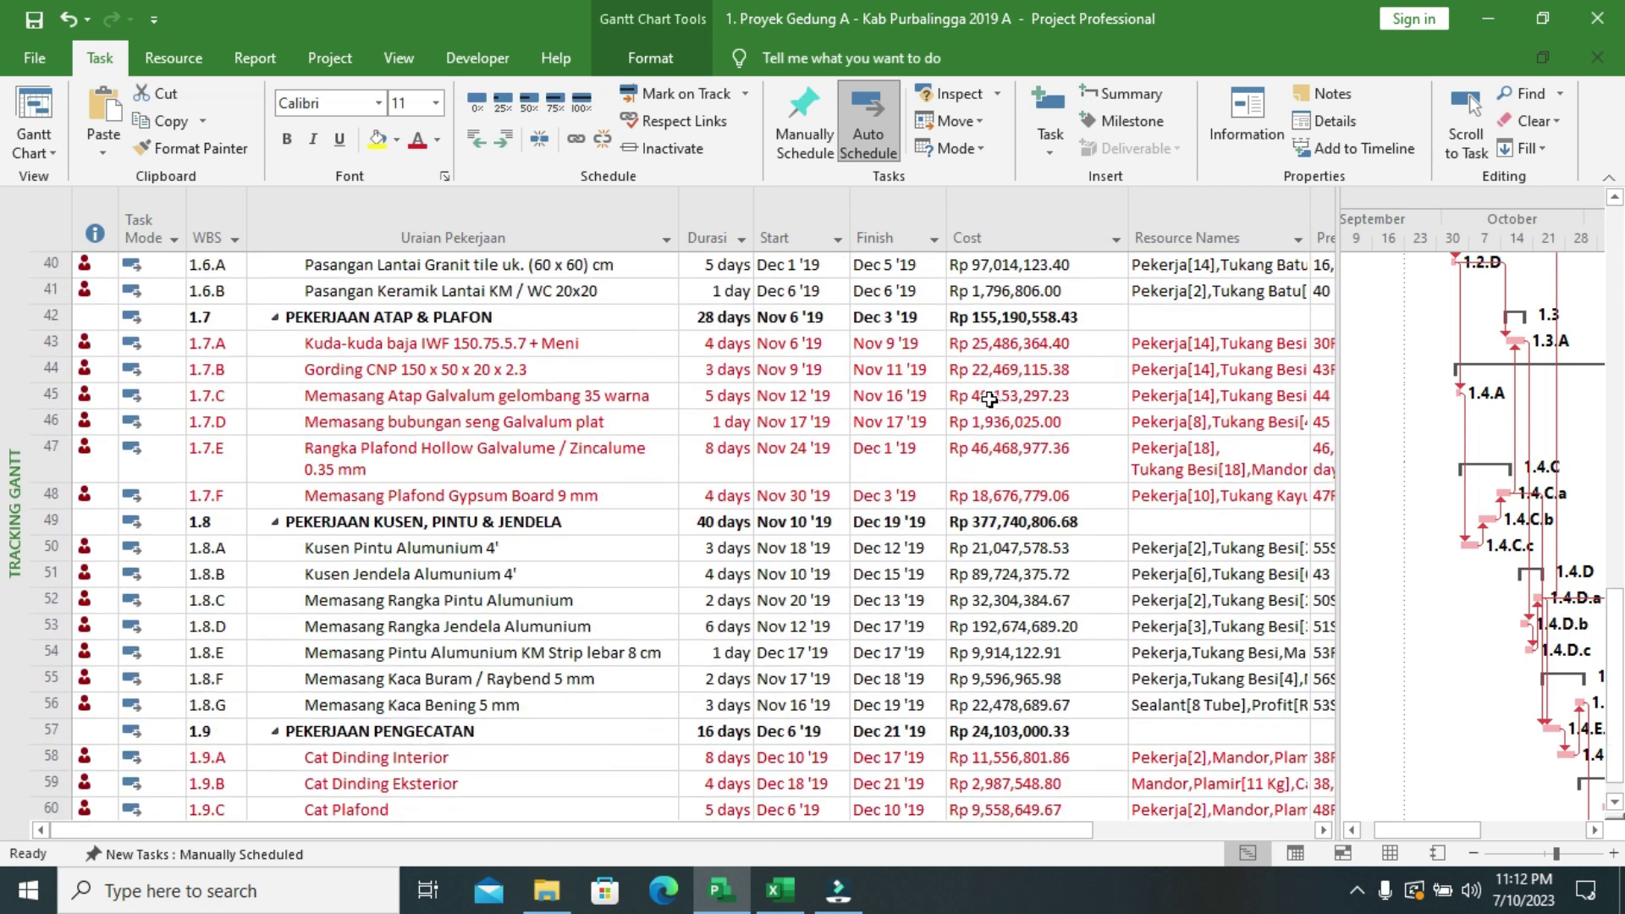
pyautogui.scroll(-2, 990, 400)
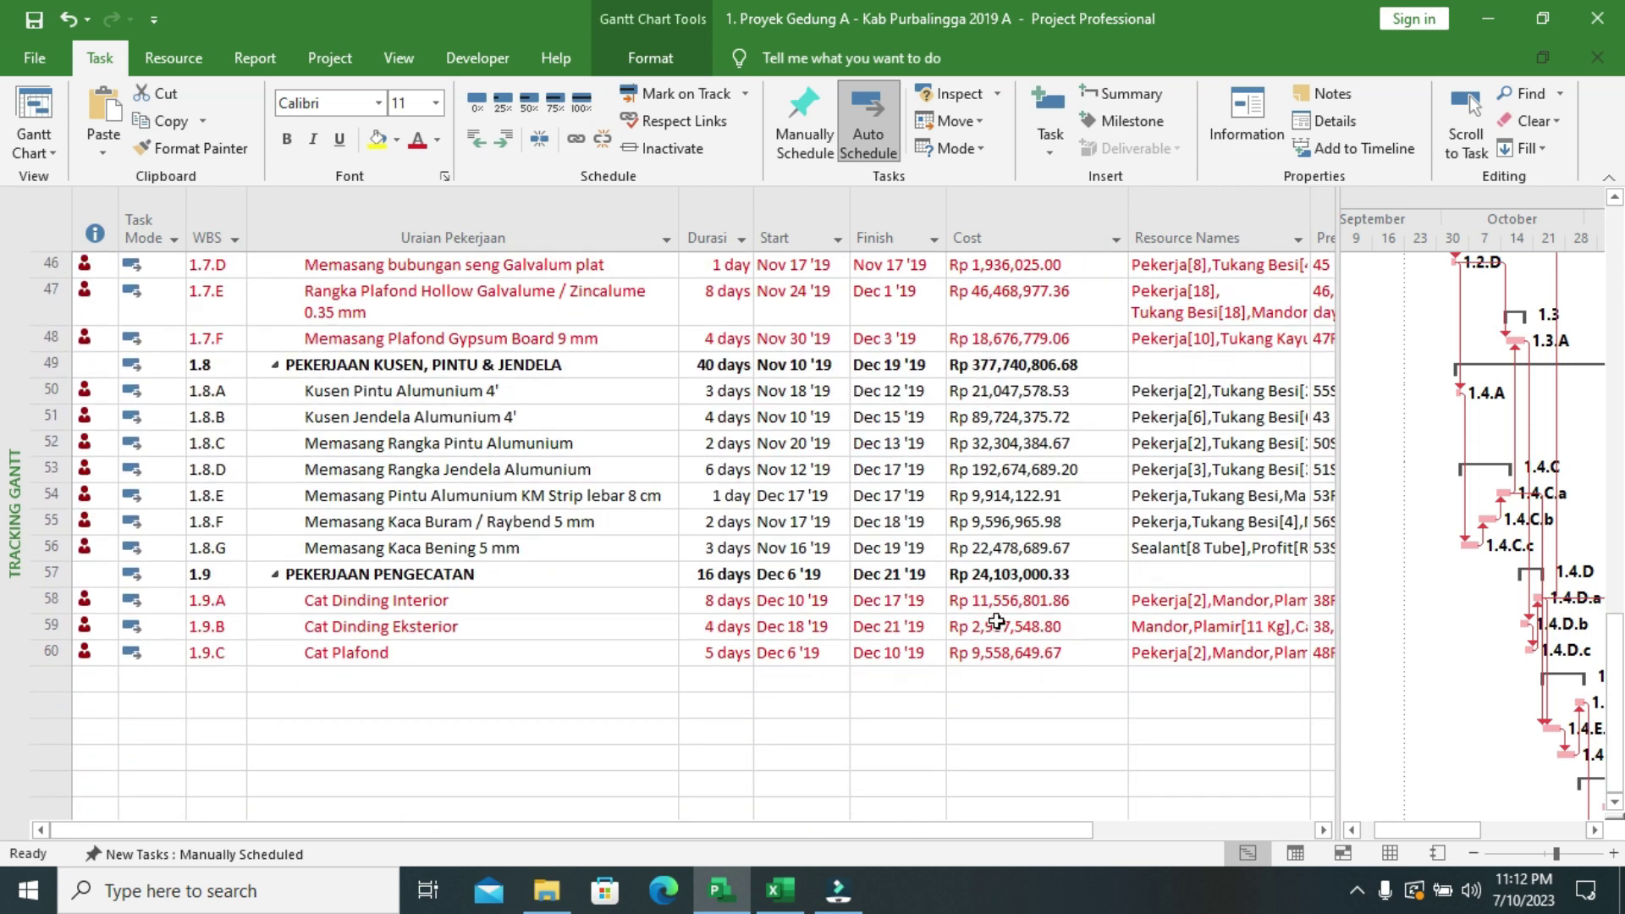
pyautogui.scroll(15, 996, 623)
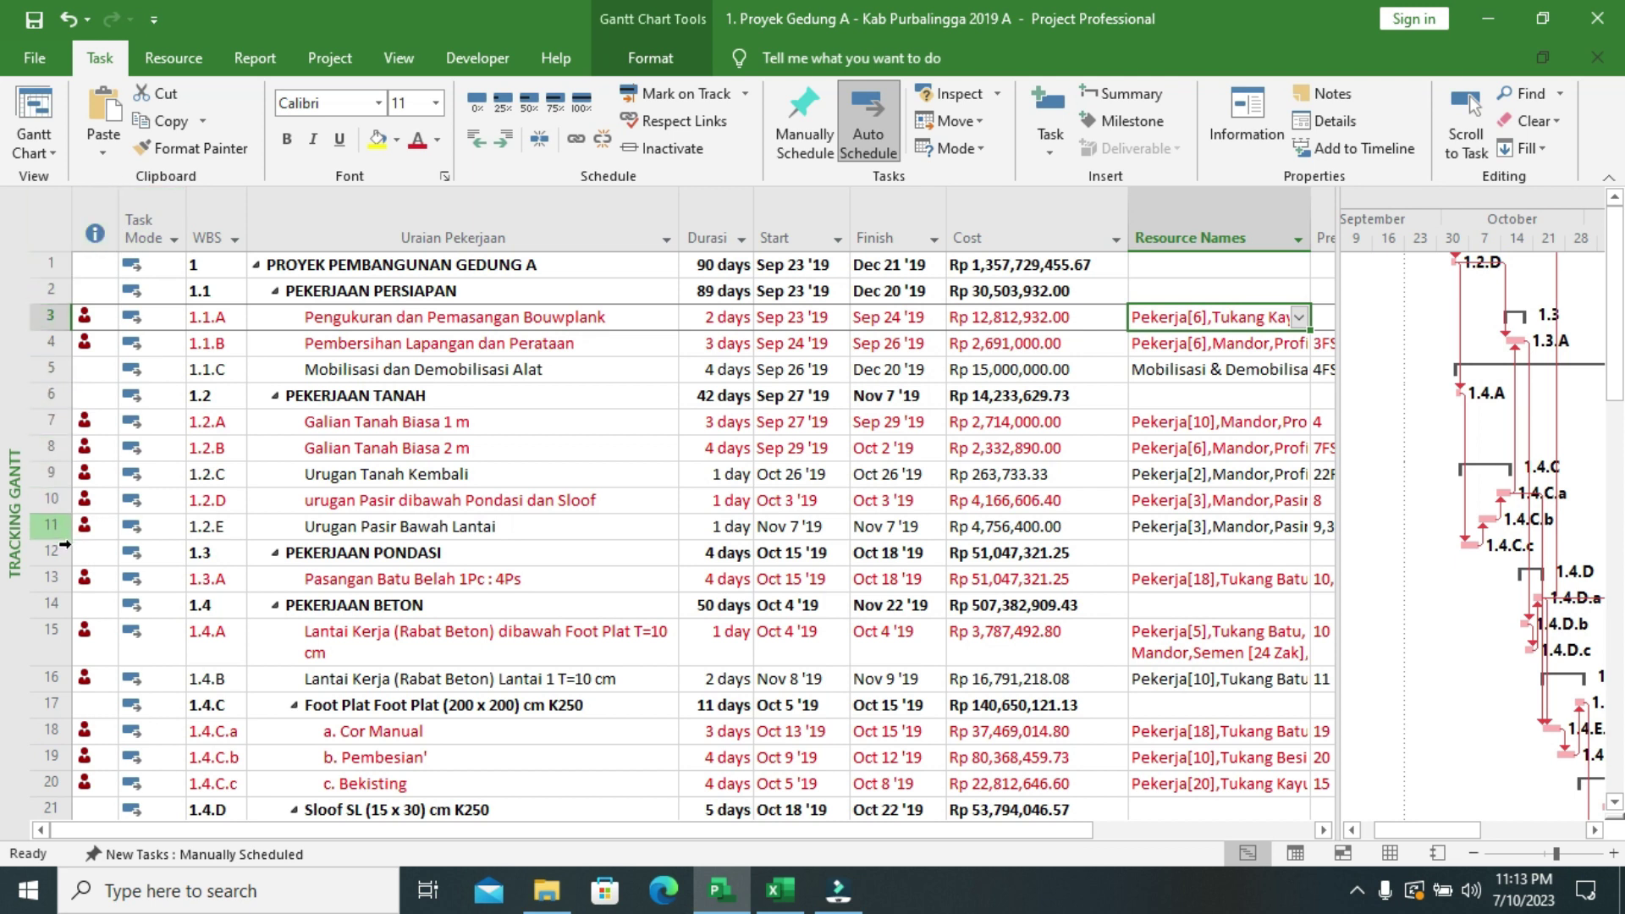
pyautogui.scroll(-6, 85, 559)
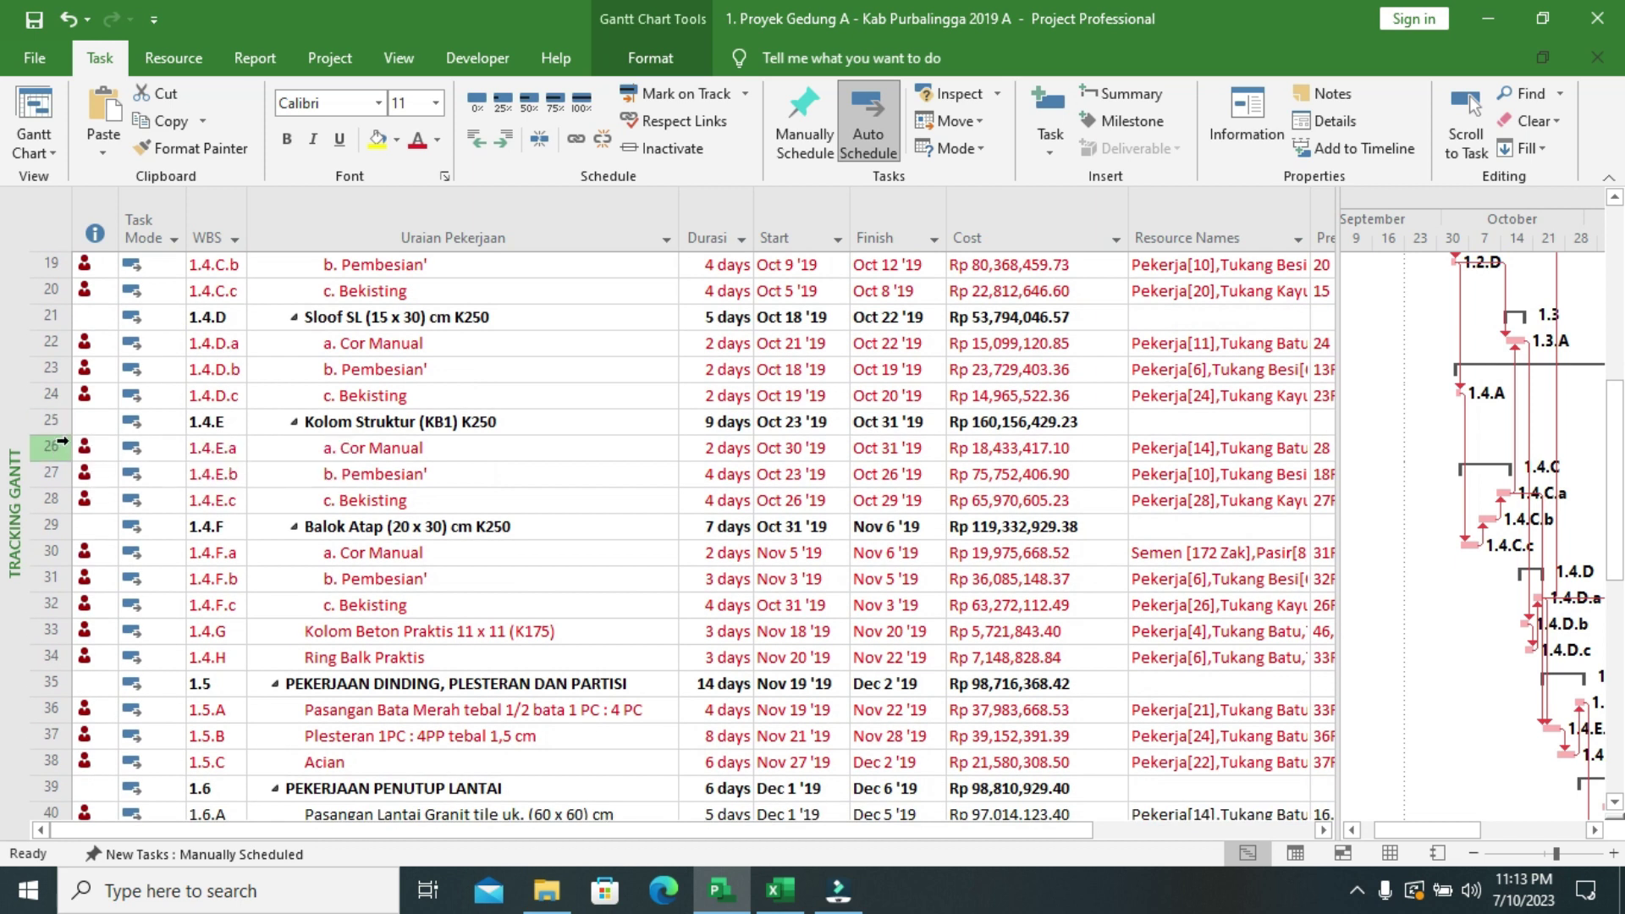
pyautogui.moveTo(91, 493)
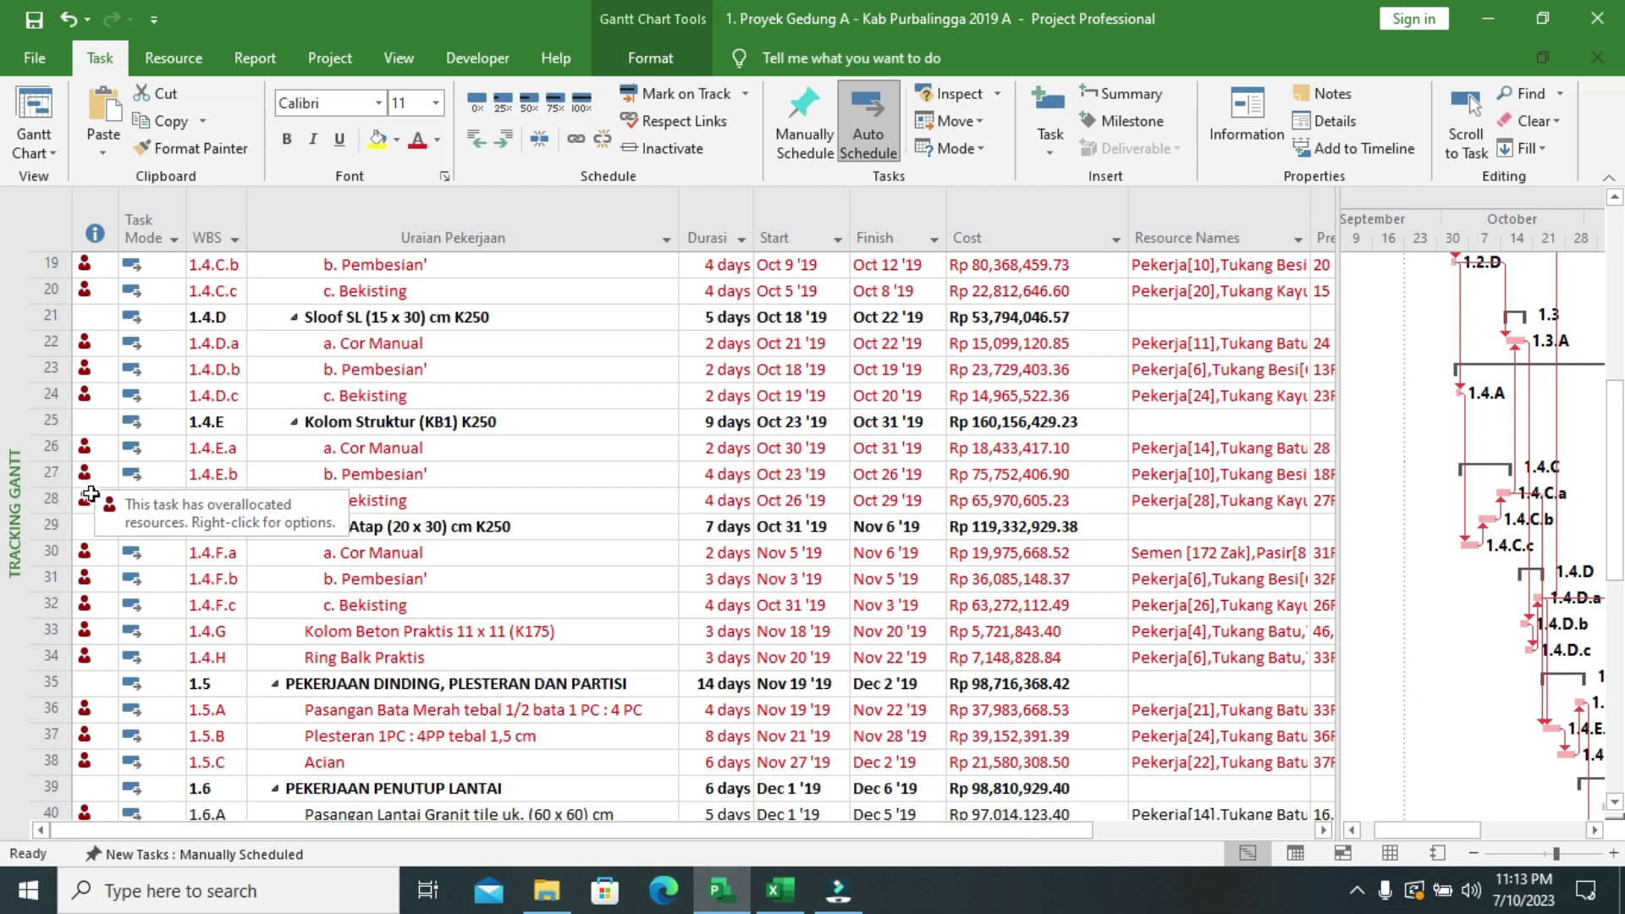
pyautogui.scroll(-5, 91, 494)
pyautogui.scroll(-4, 89, 499)
pyautogui.scroll(2, 89, 500)
pyautogui.scroll(5, 90, 500)
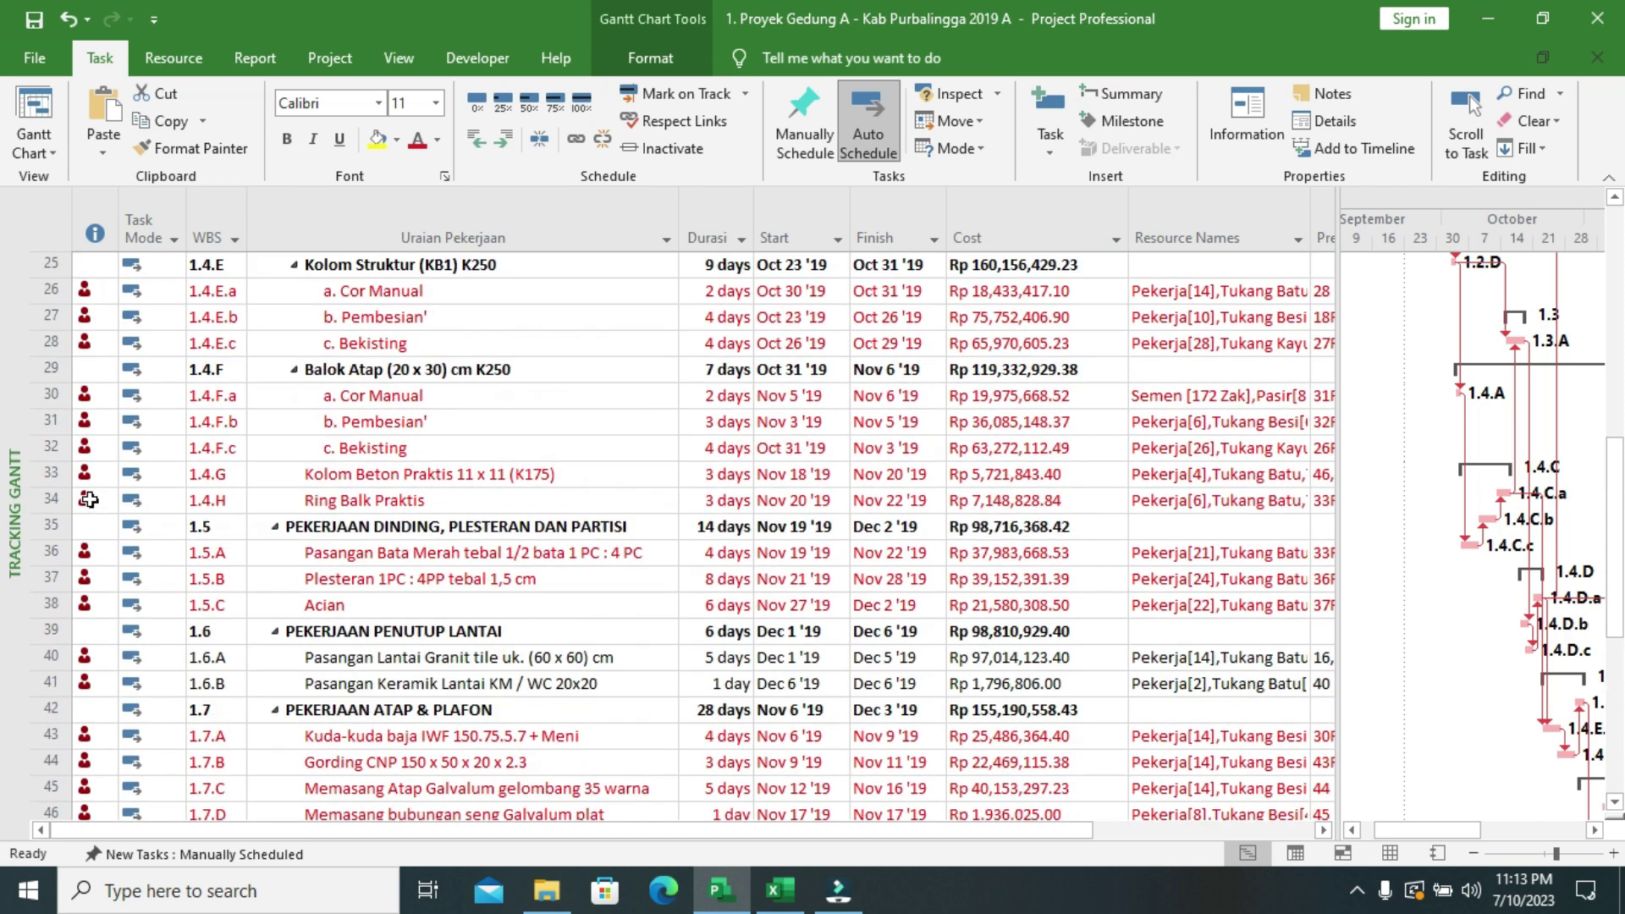
pyautogui.scroll(8, 89, 500)
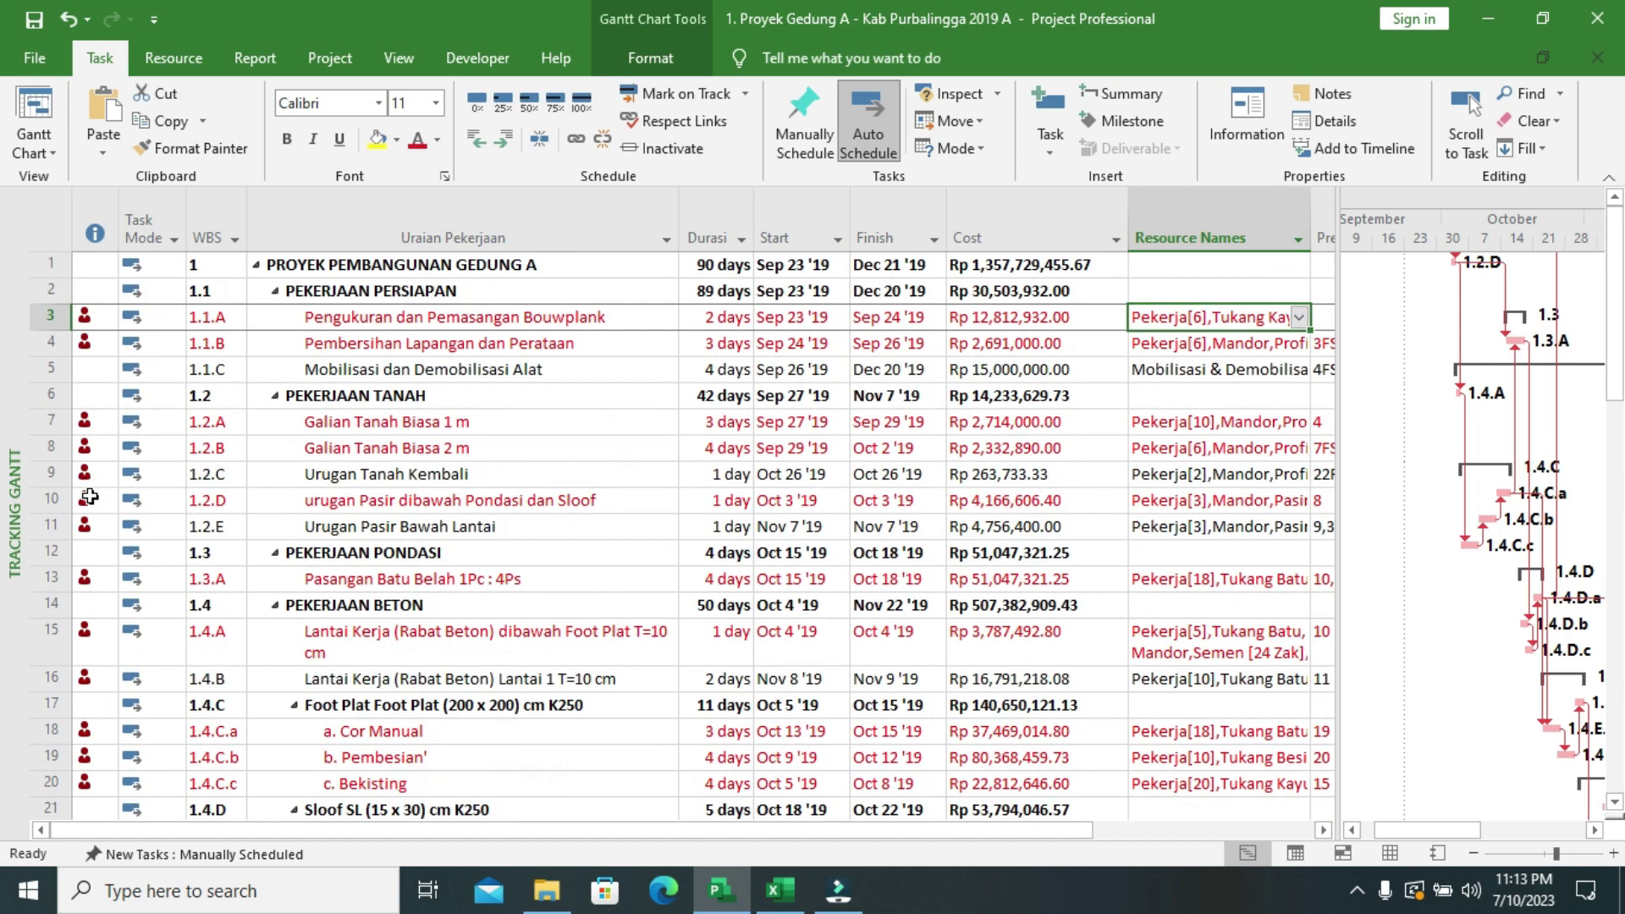
# - Show the Resource Sheet and check the Max. units of the labour resources from Pekerja to Kepala Tukang
pyautogui.click(54, 153)
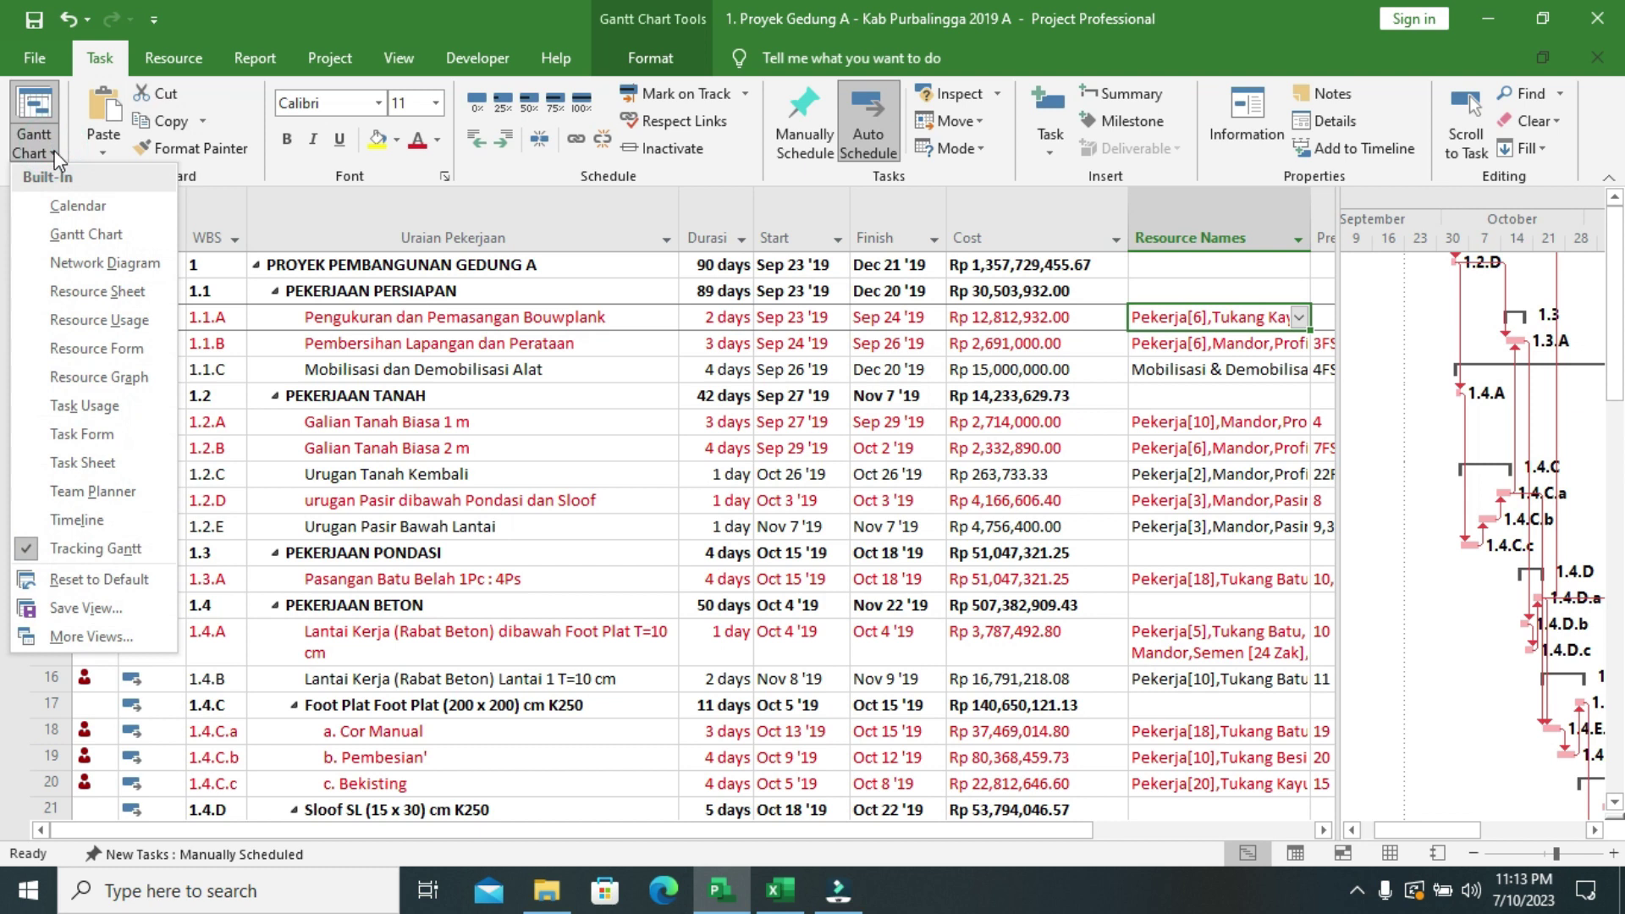
pyautogui.click(81, 291)
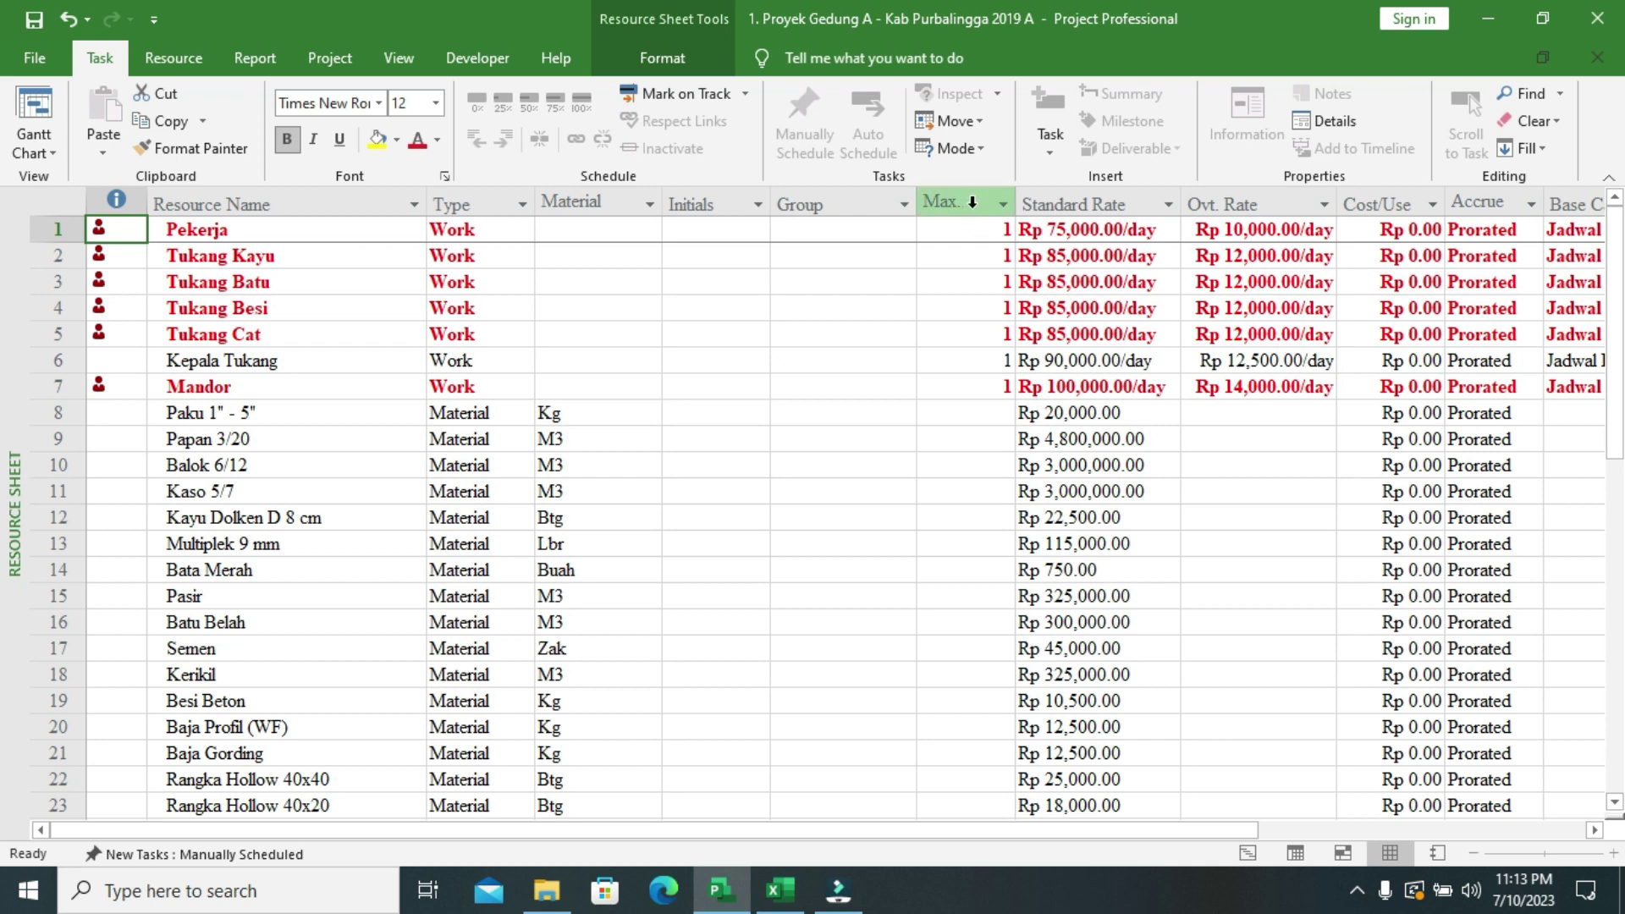
pyautogui.click(975, 234)
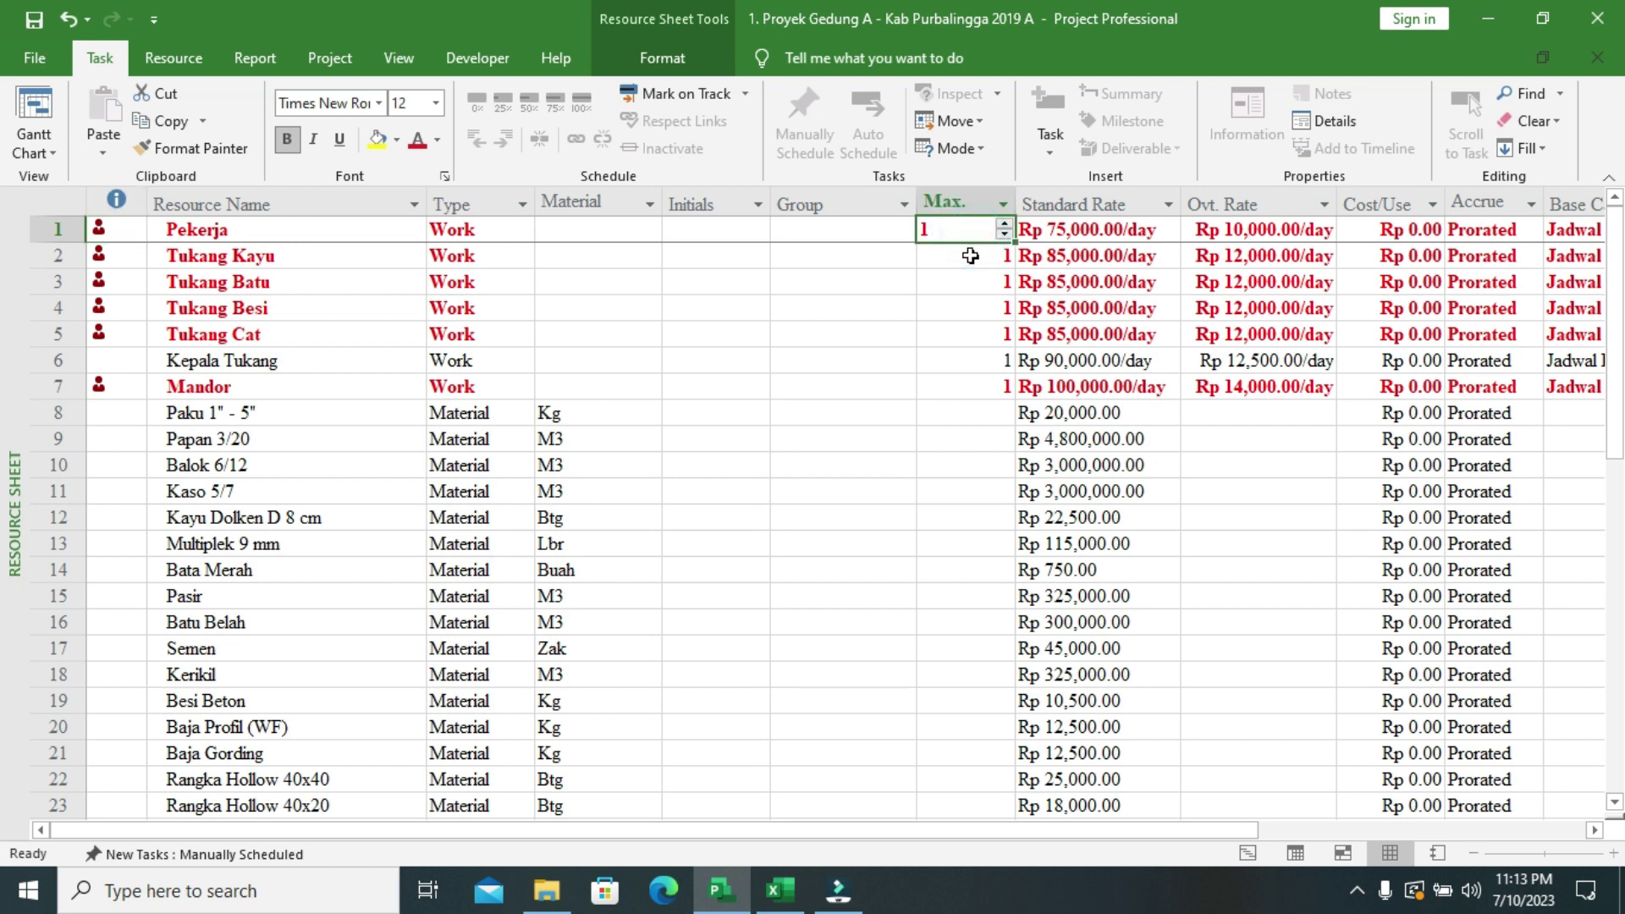
pyautogui.click(965, 255)
pyautogui.click(961, 282)
pyautogui.click(961, 308)
pyautogui.click(962, 335)
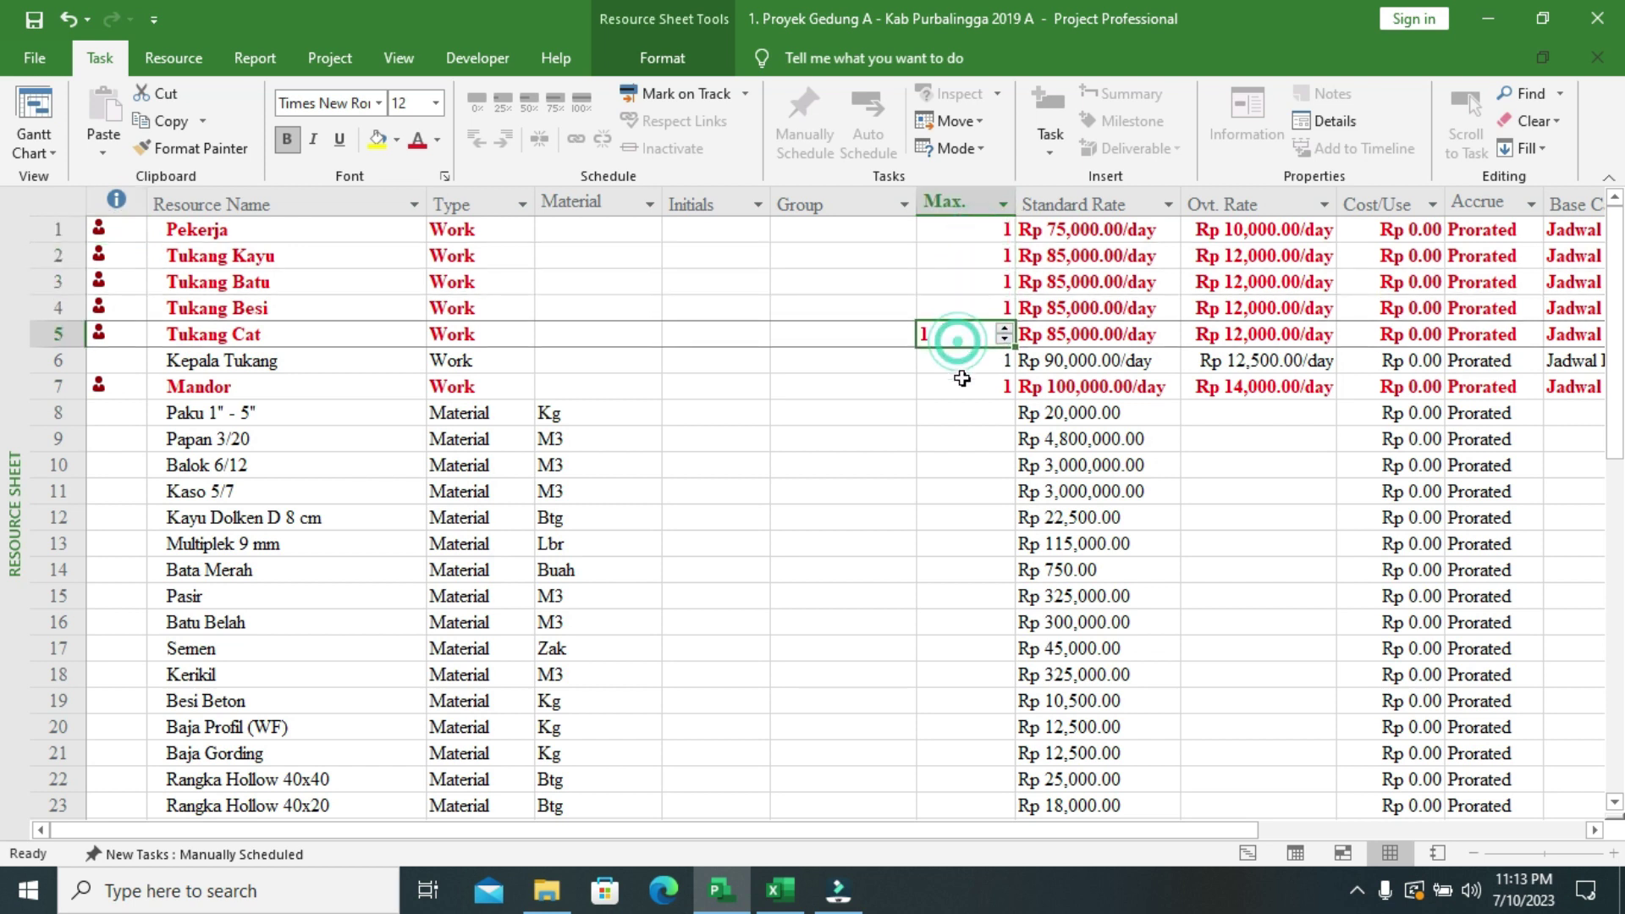
pyautogui.click(964, 361)
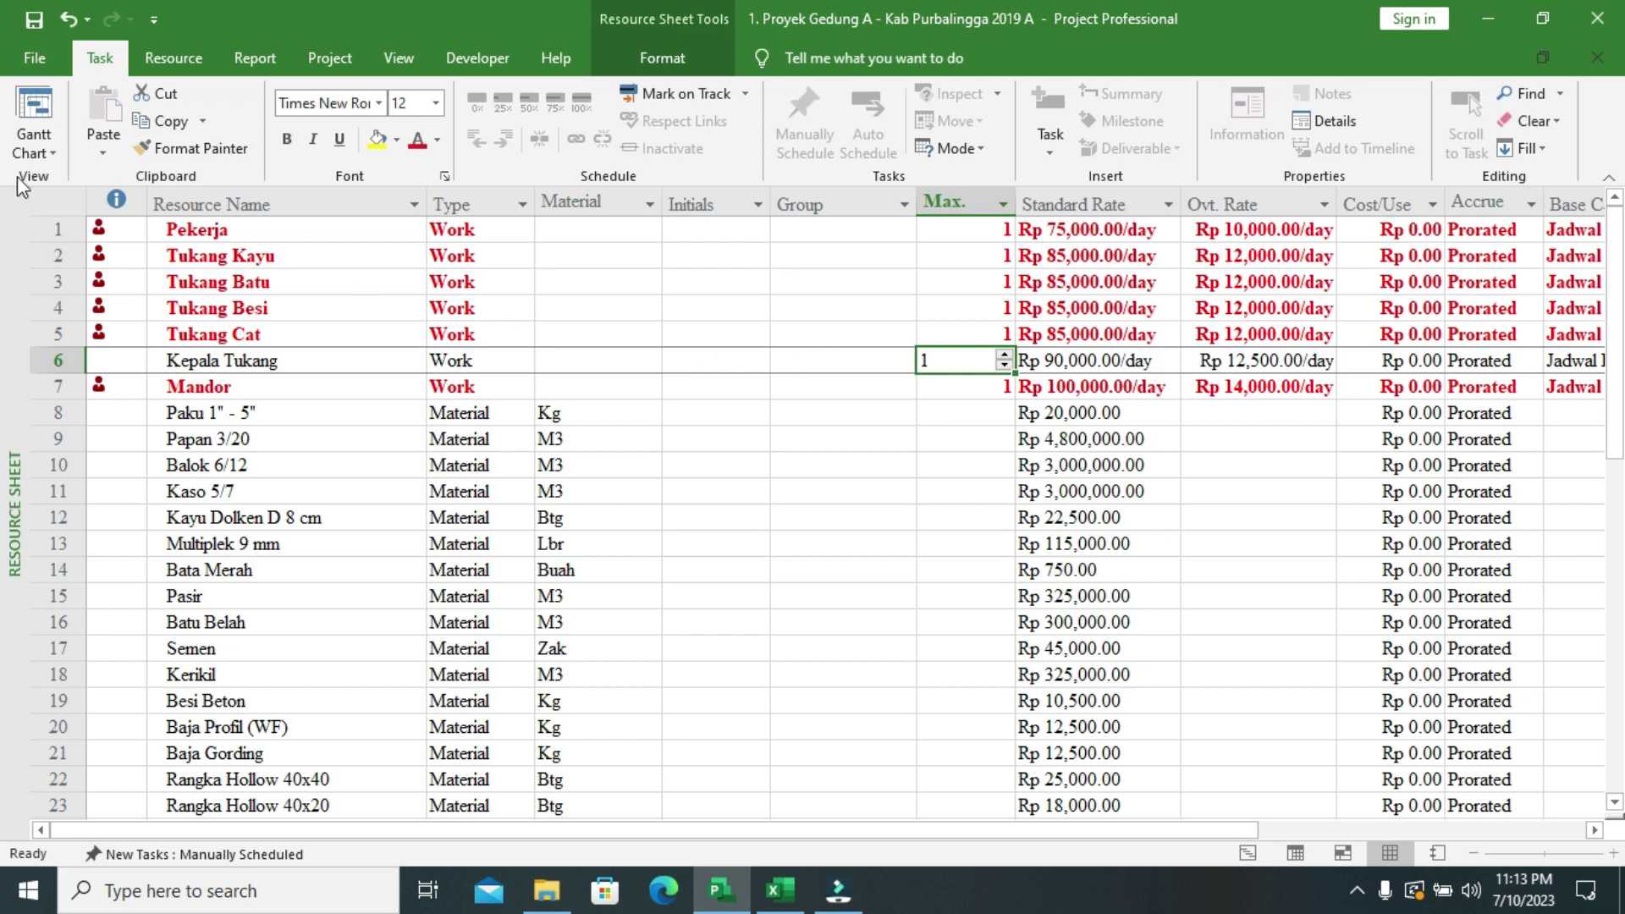
# - Return to the Tracking Gantt view and review the tasks flagged as overallocated
pyautogui.click(40, 157)
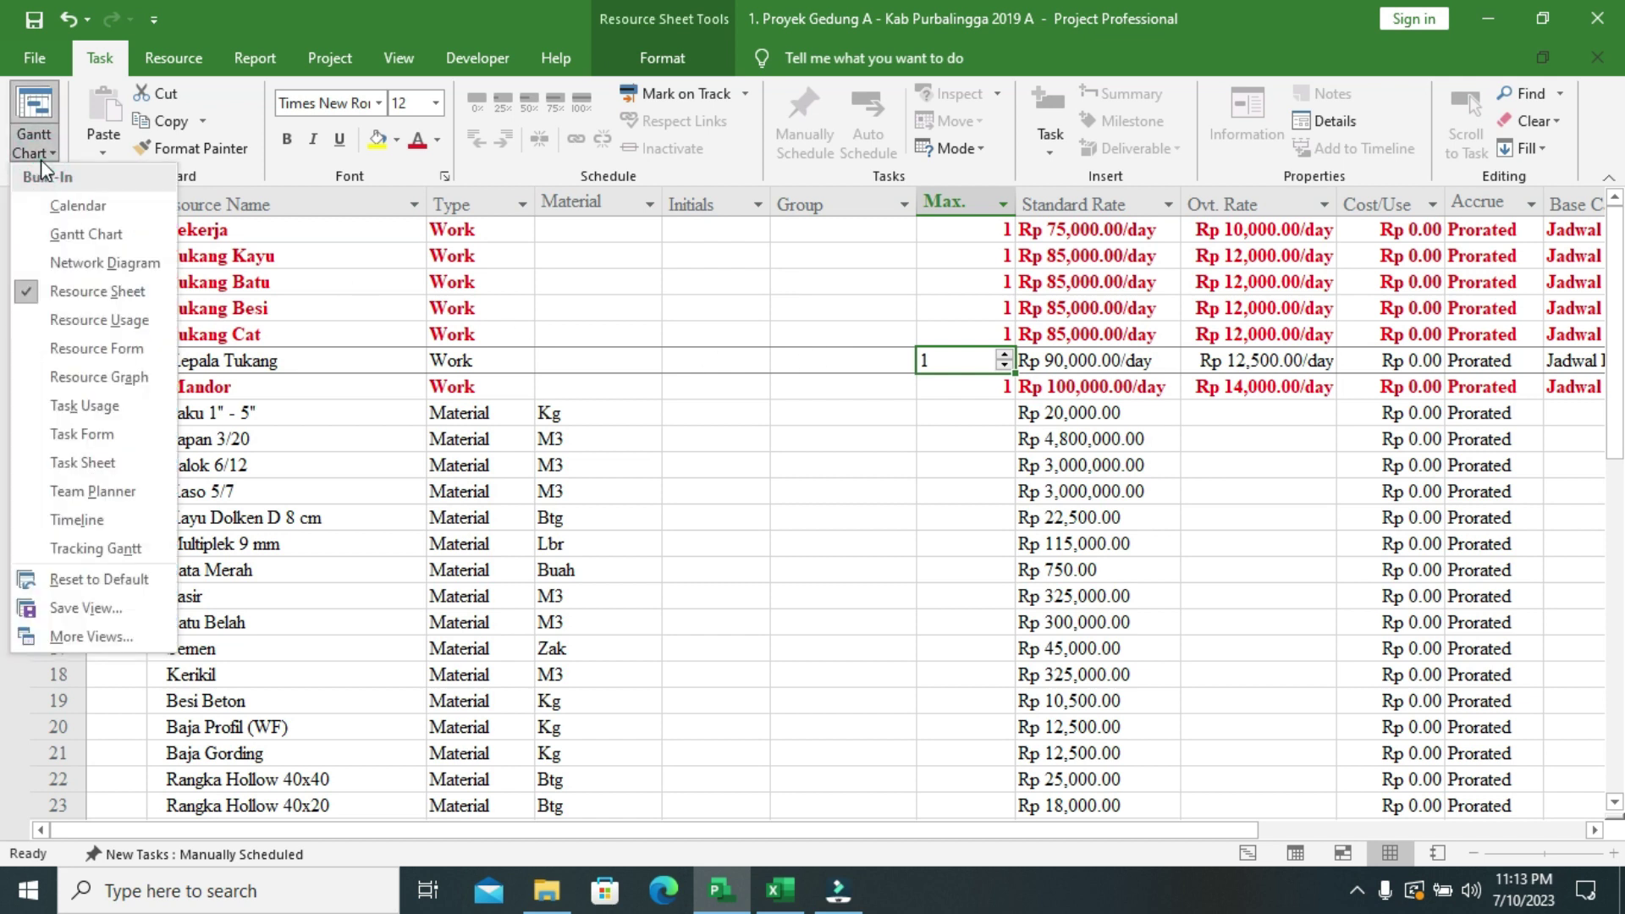
pyautogui.click(95, 549)
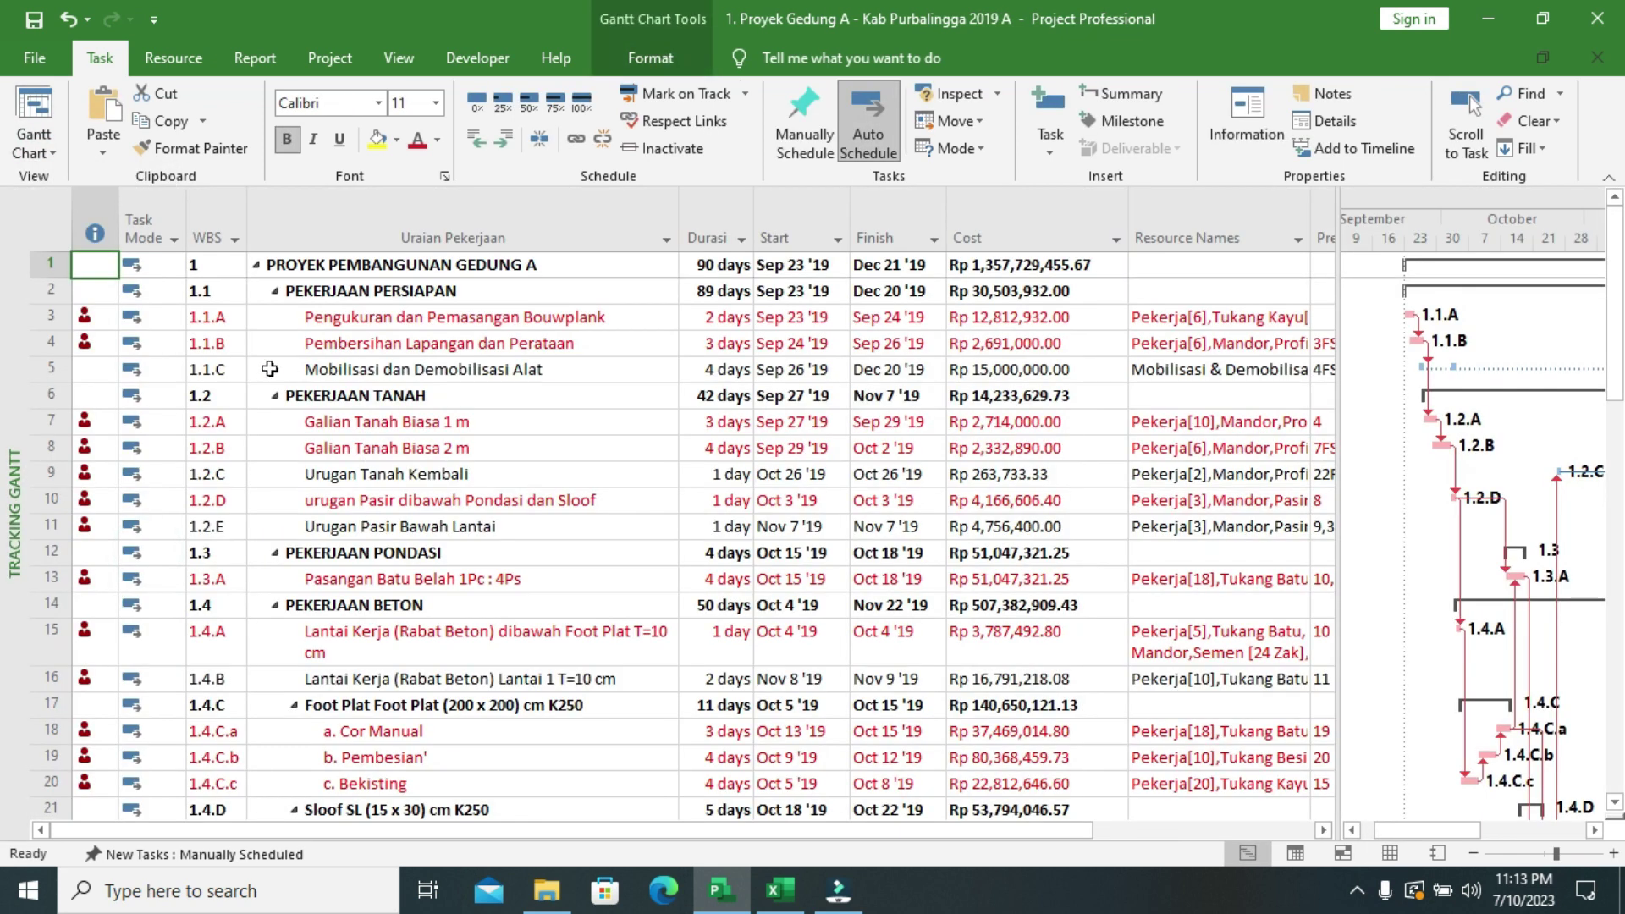
pyautogui.scroll(-2, 443, 394)
pyautogui.scroll(-1, 444, 394)
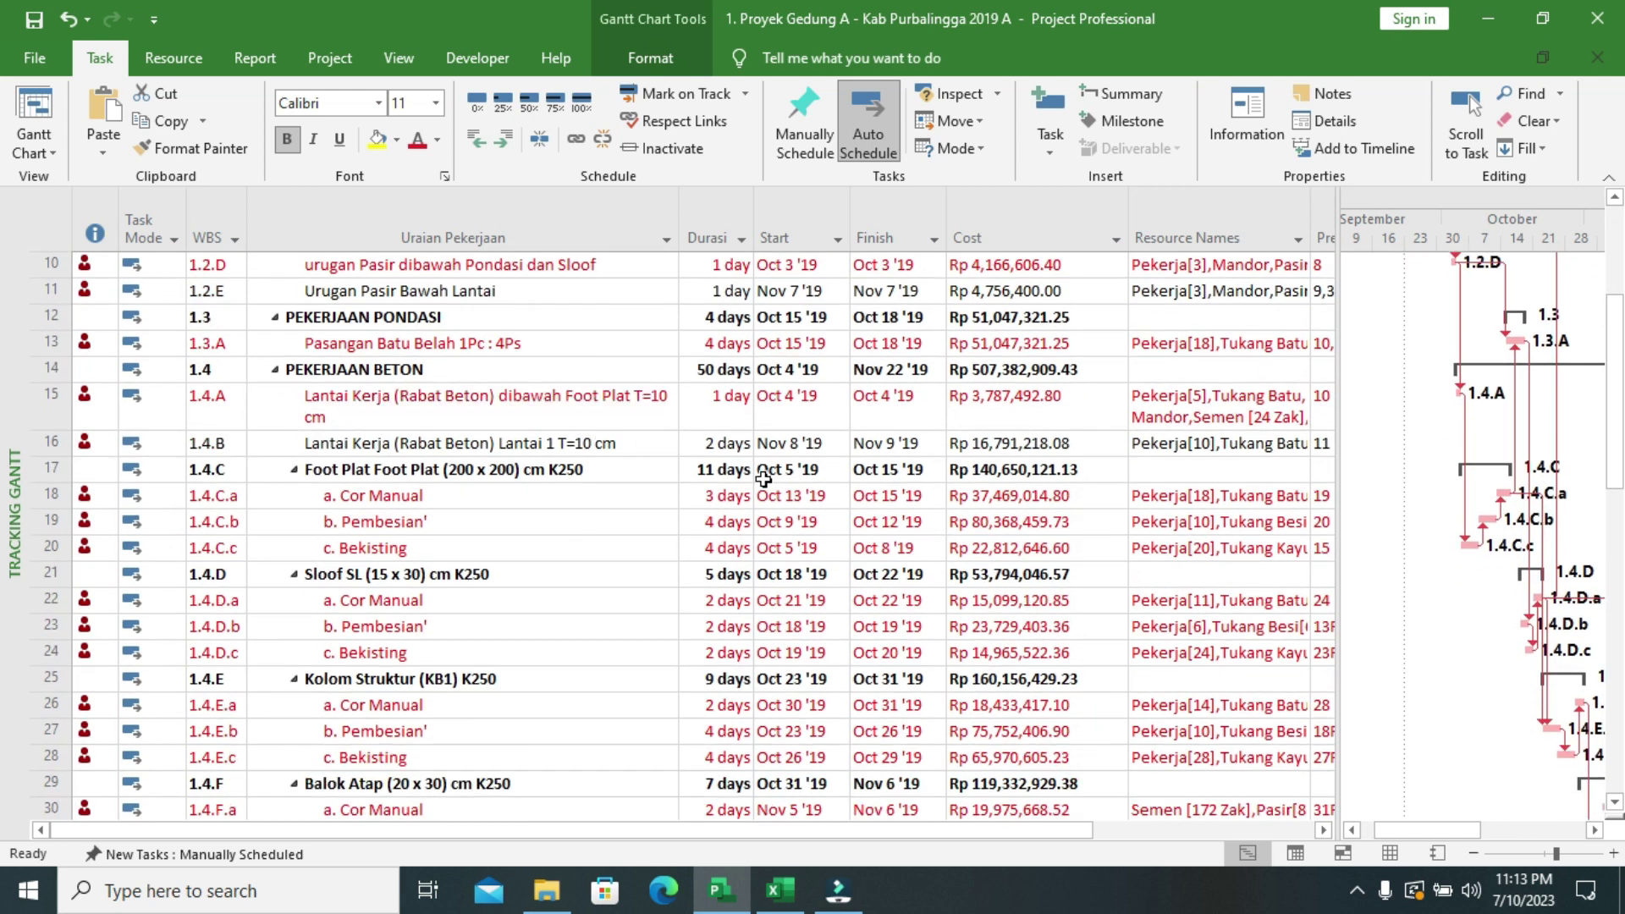
pyautogui.scroll(2, 763, 479)
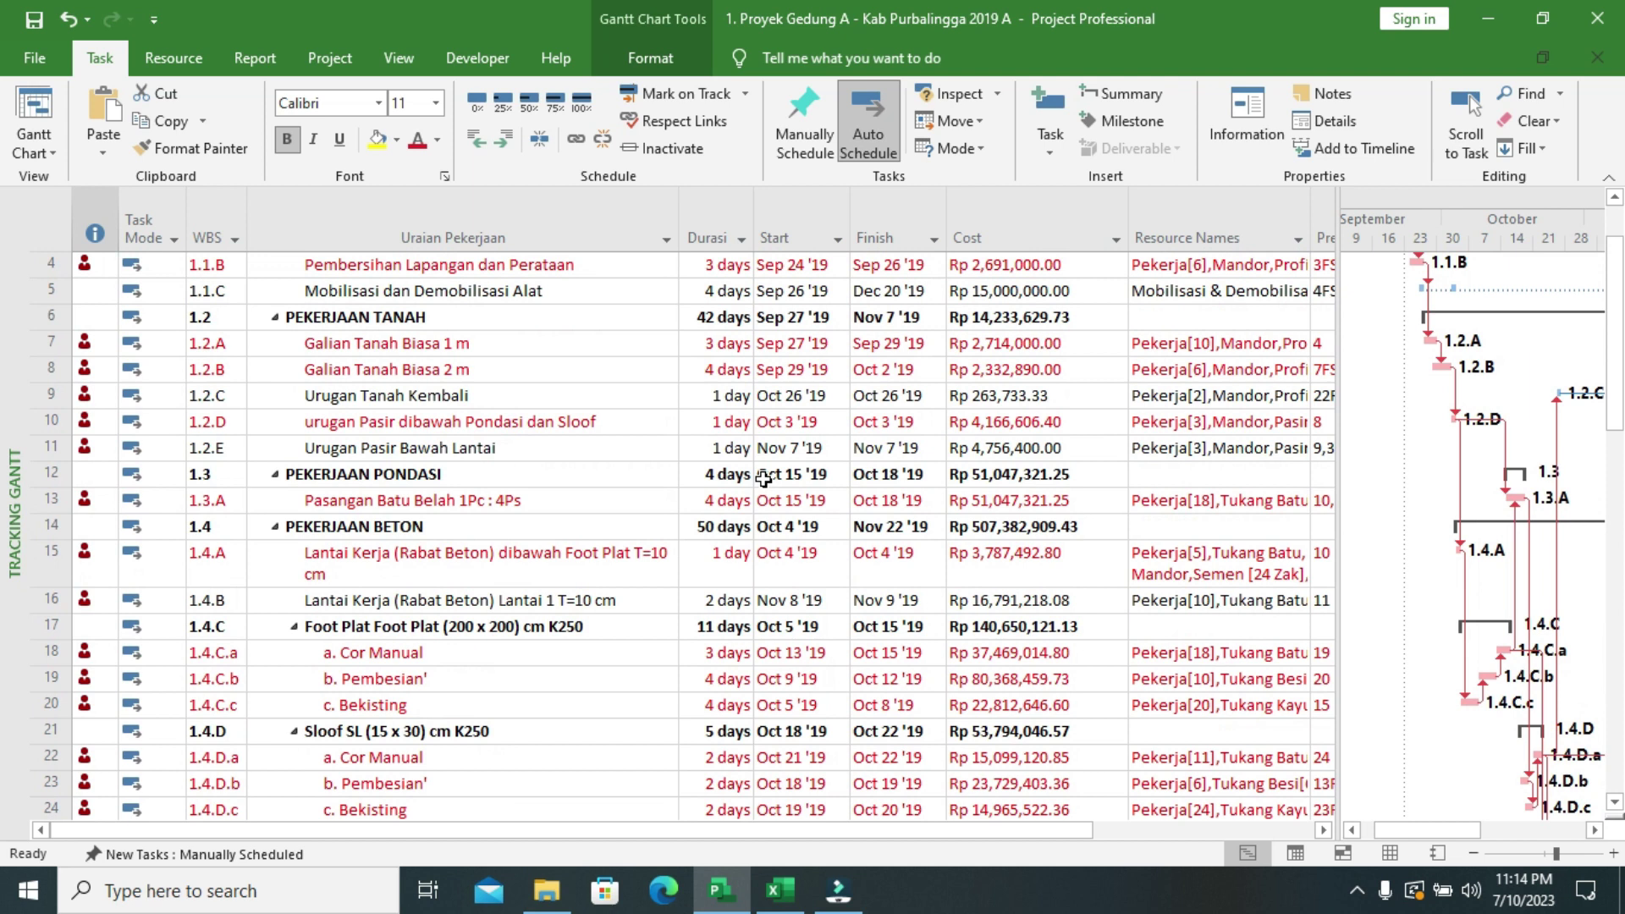
pyautogui.scroll(1, 764, 479)
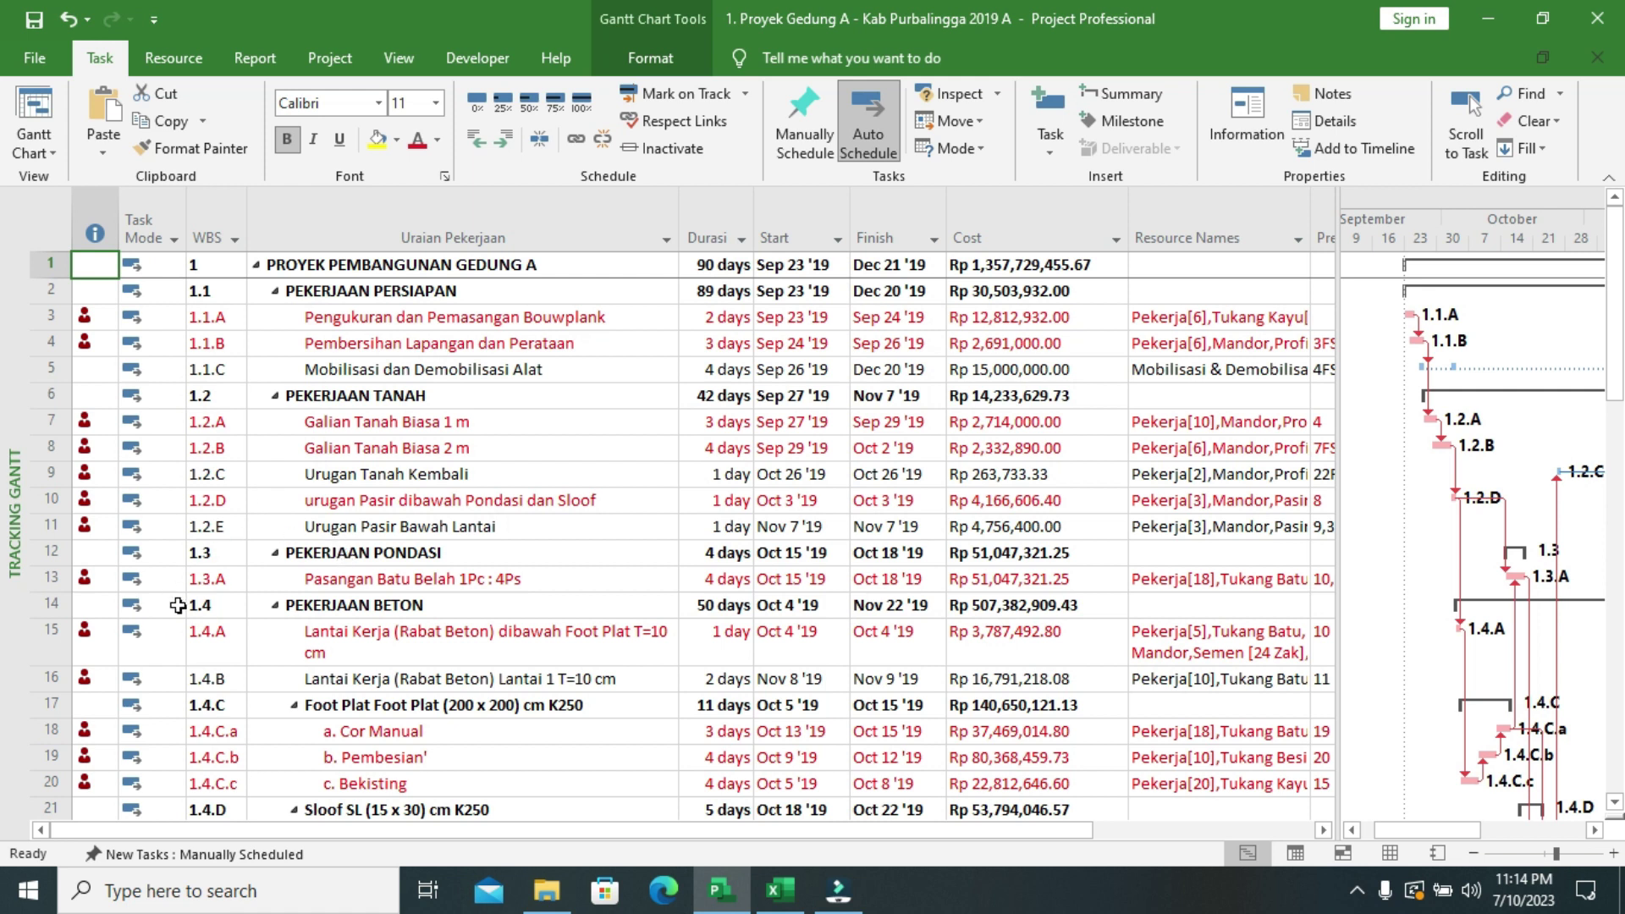
# - Look over the labour resources in the Resource Sheet again and go back to the Tracking Gantt task list
pyautogui.click(34, 149)
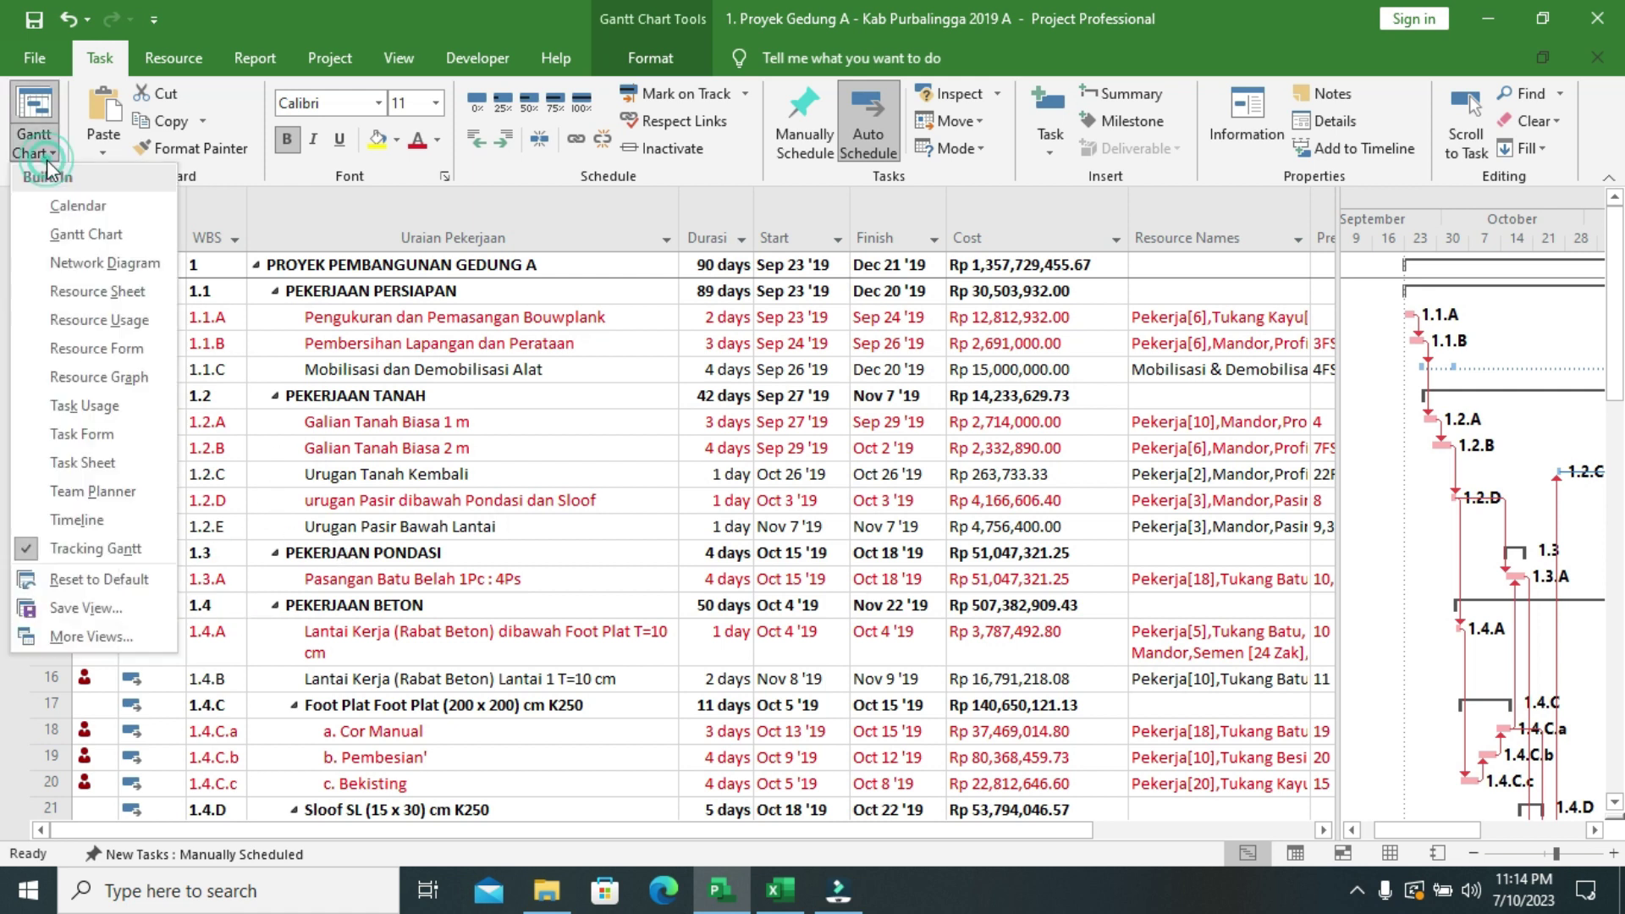
pyautogui.click(78, 288)
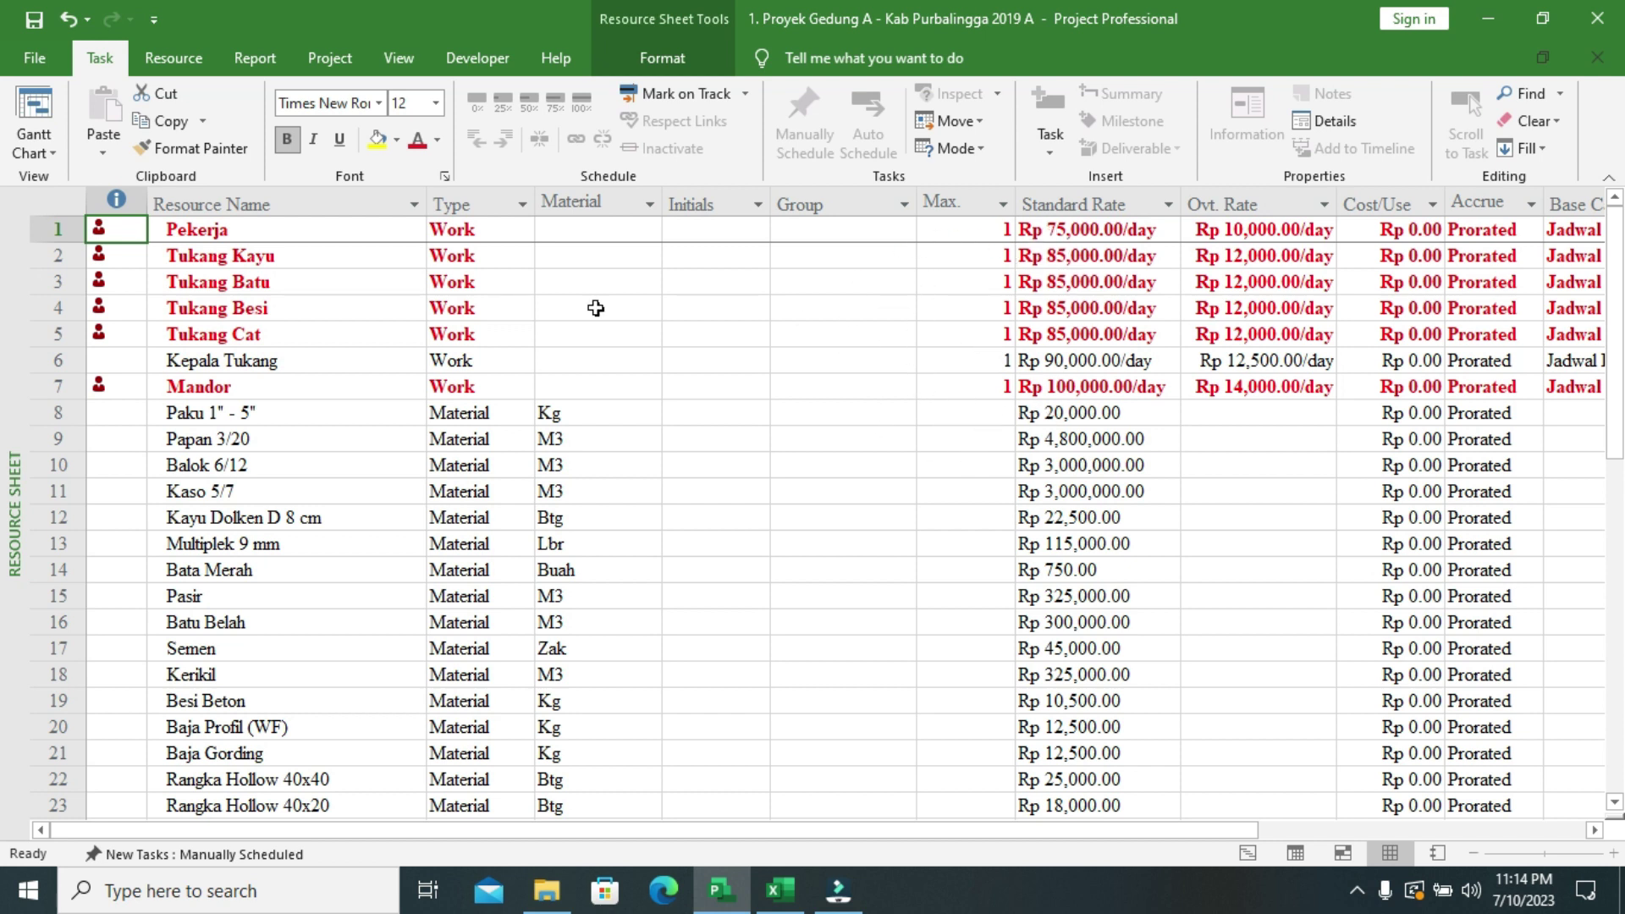
pyautogui.click(52, 151)
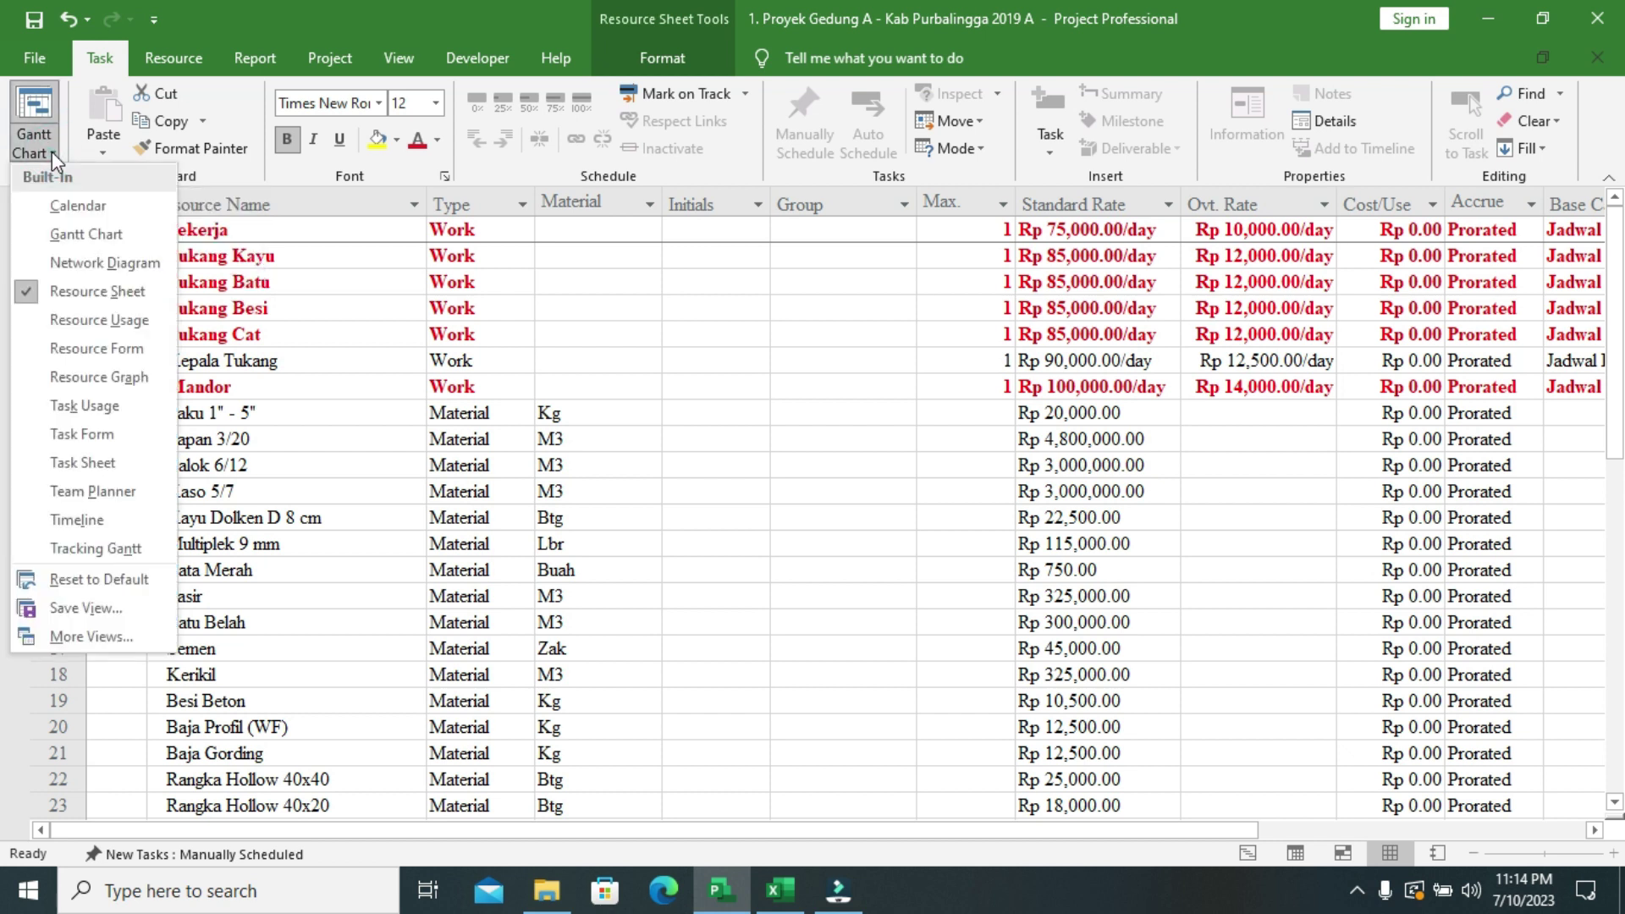
pyautogui.click(52, 547)
pyautogui.scroll(-2, 897, 486)
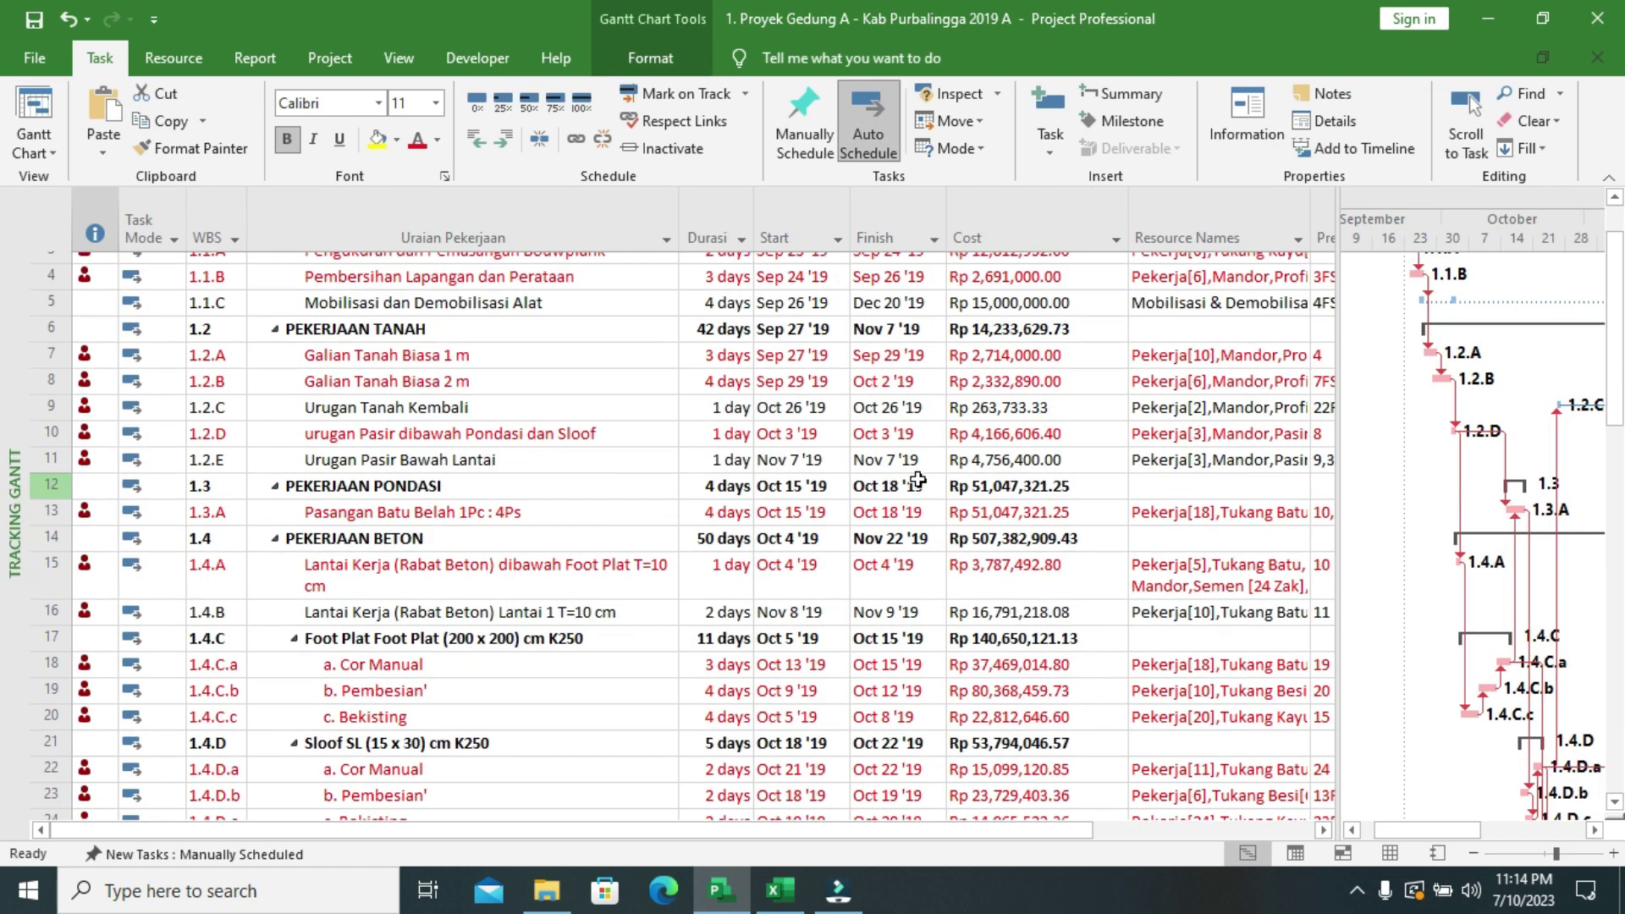
pyautogui.scroll(2, 919, 480)
pyautogui.scroll(1, 919, 480)
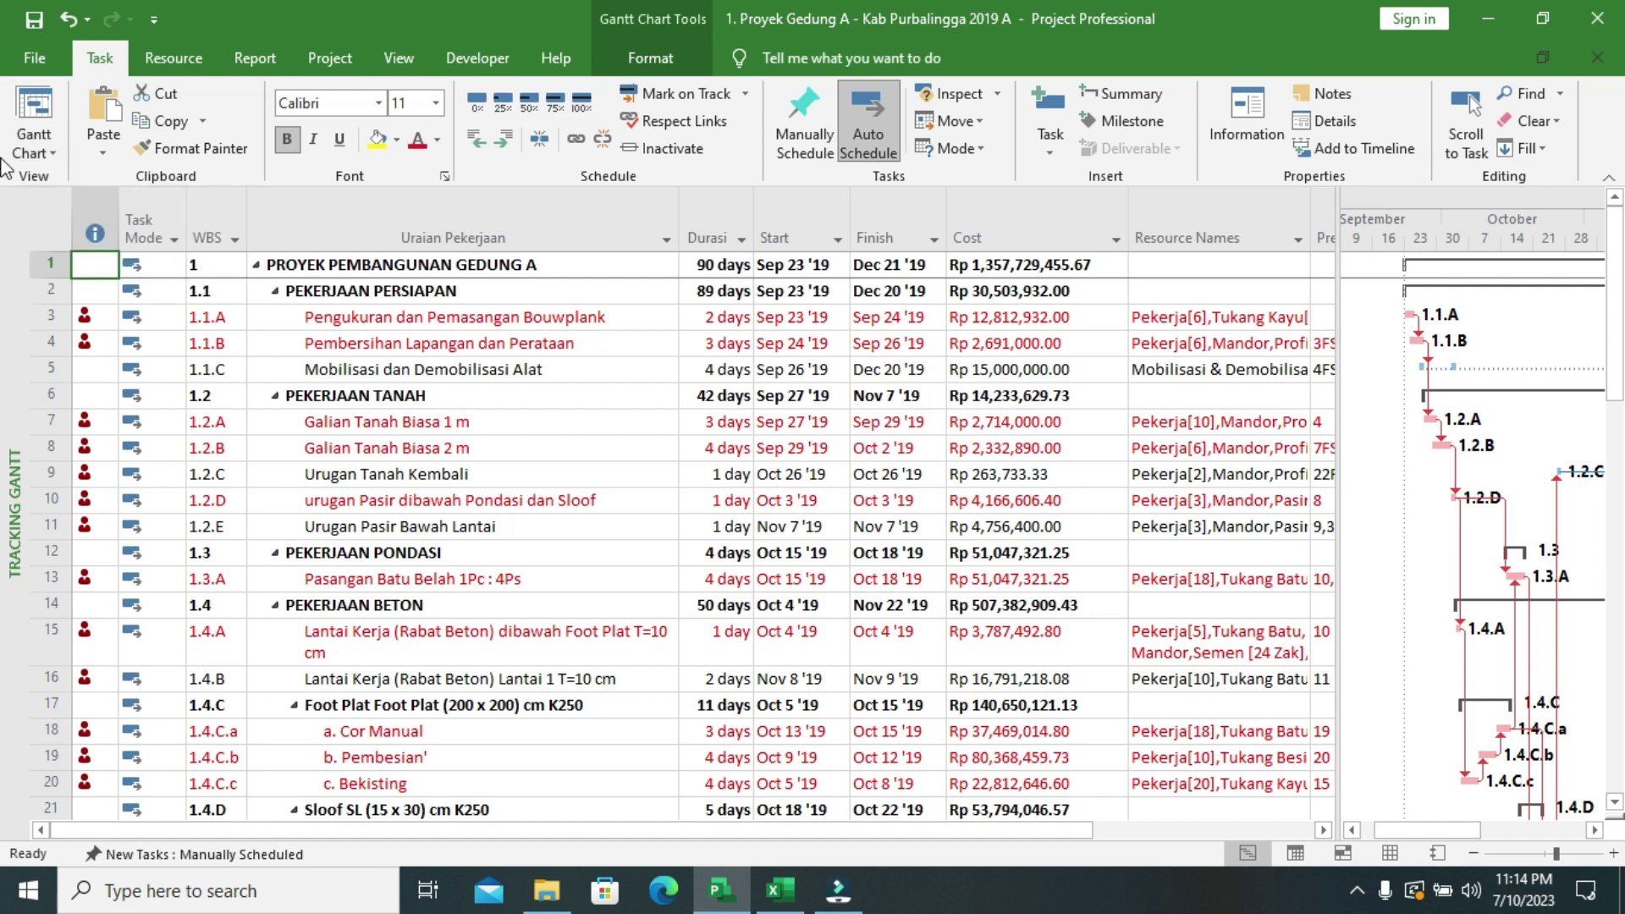
# - Switch to the Resource Usage view and examine the task assignments and work hours under Pekerja, Tukang Kayu and Tukang Batu
pyautogui.click(27, 151)
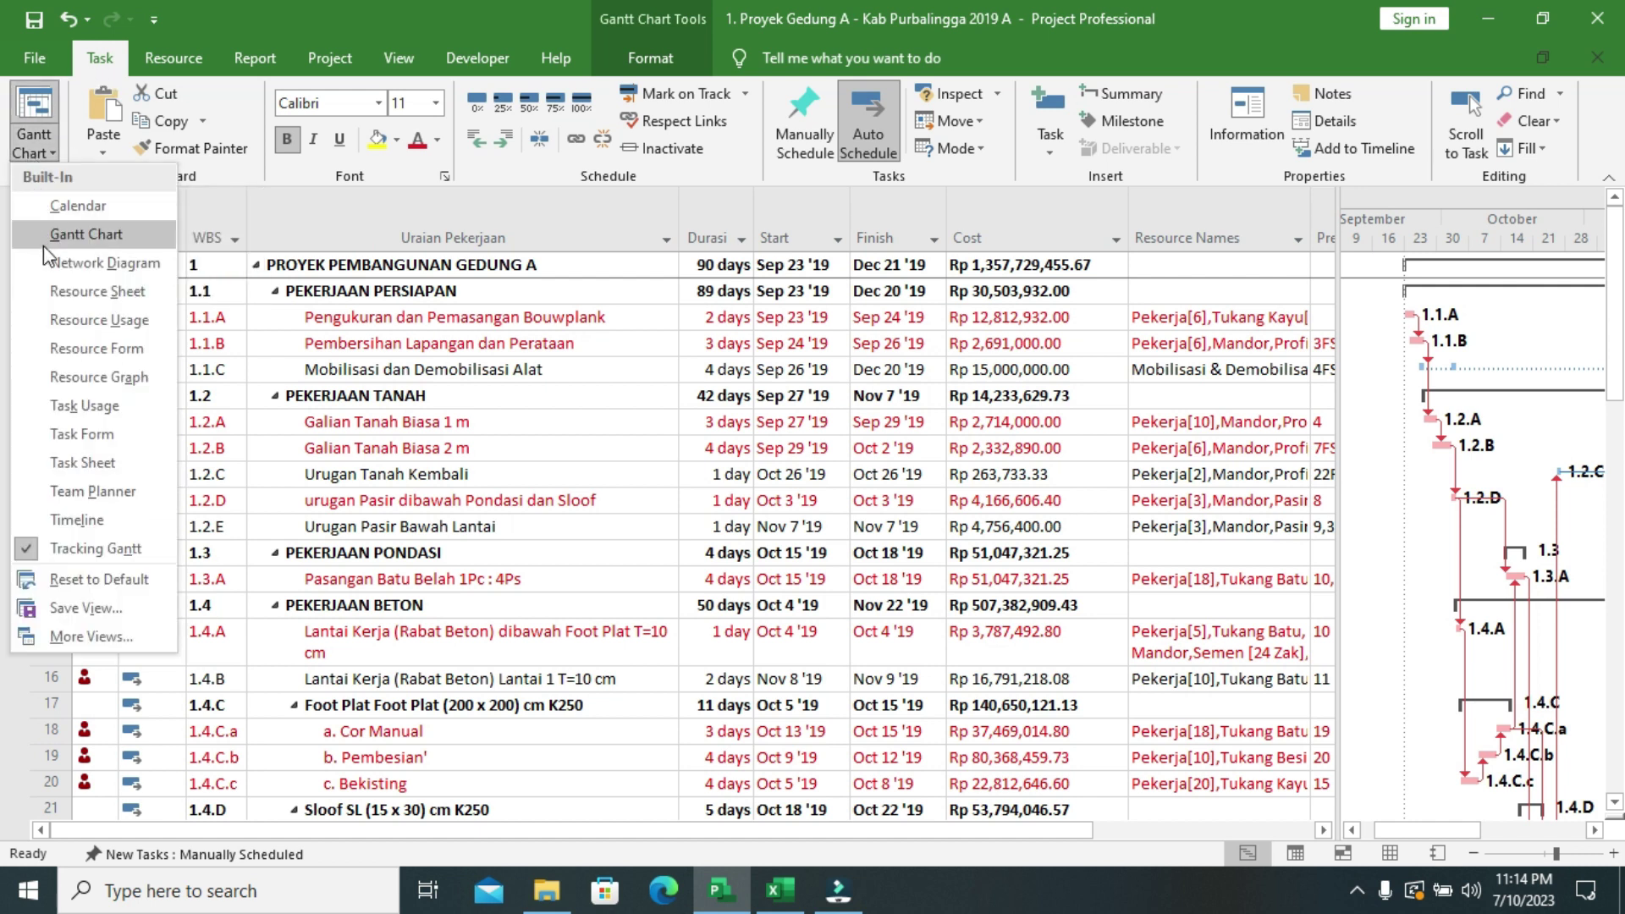
pyautogui.click(62, 330)
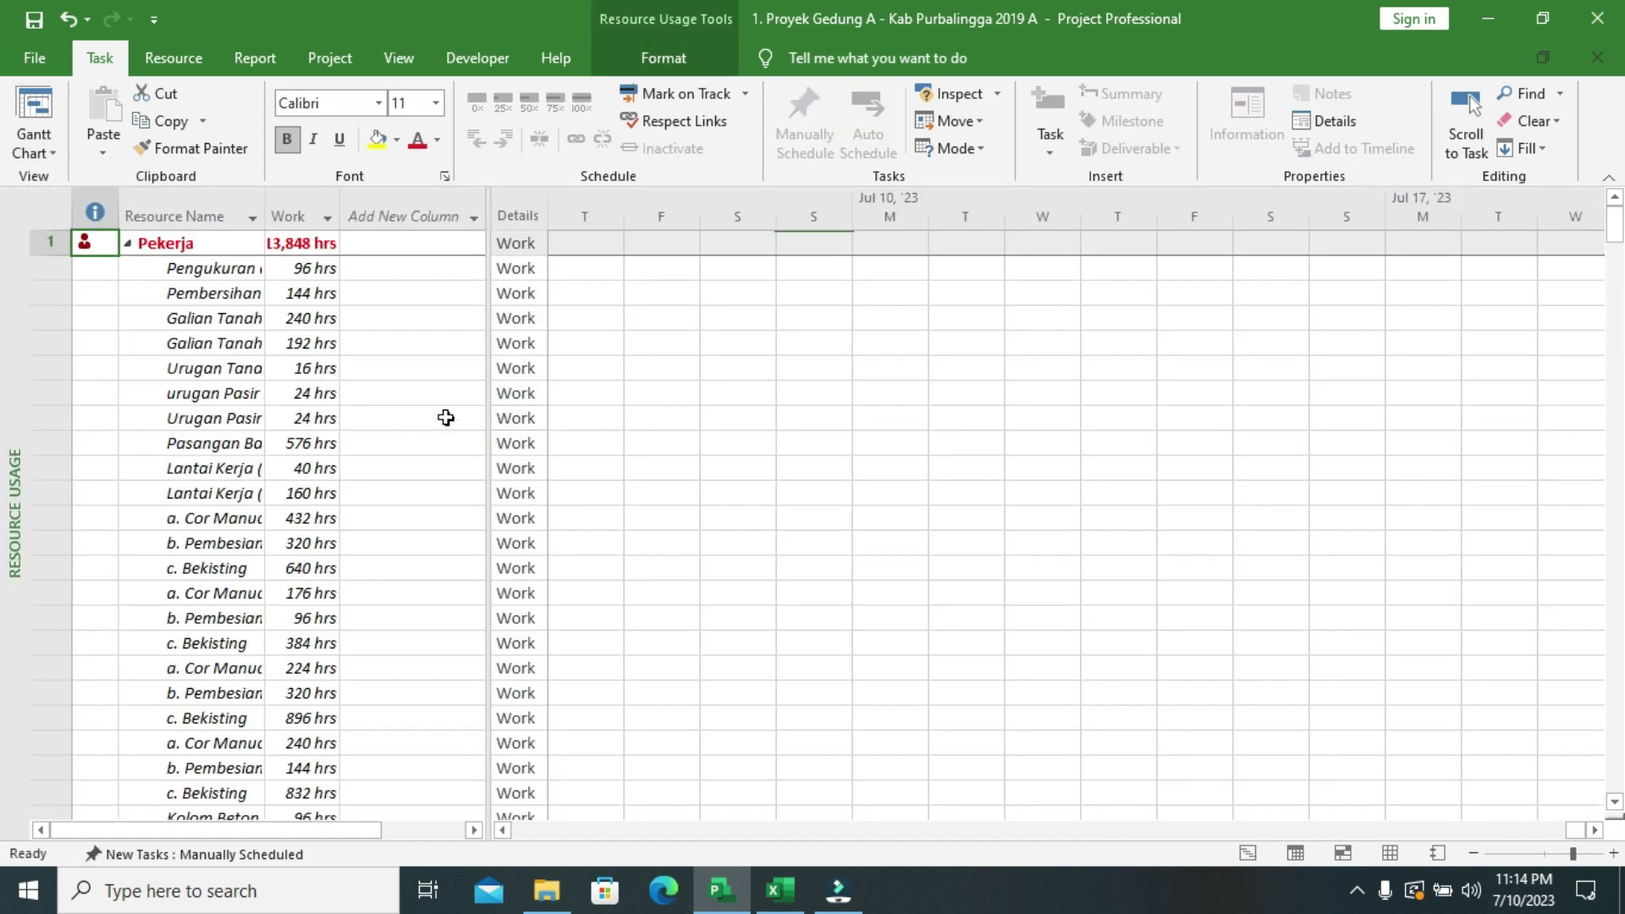
pyautogui.scroll(-3, 248, 380)
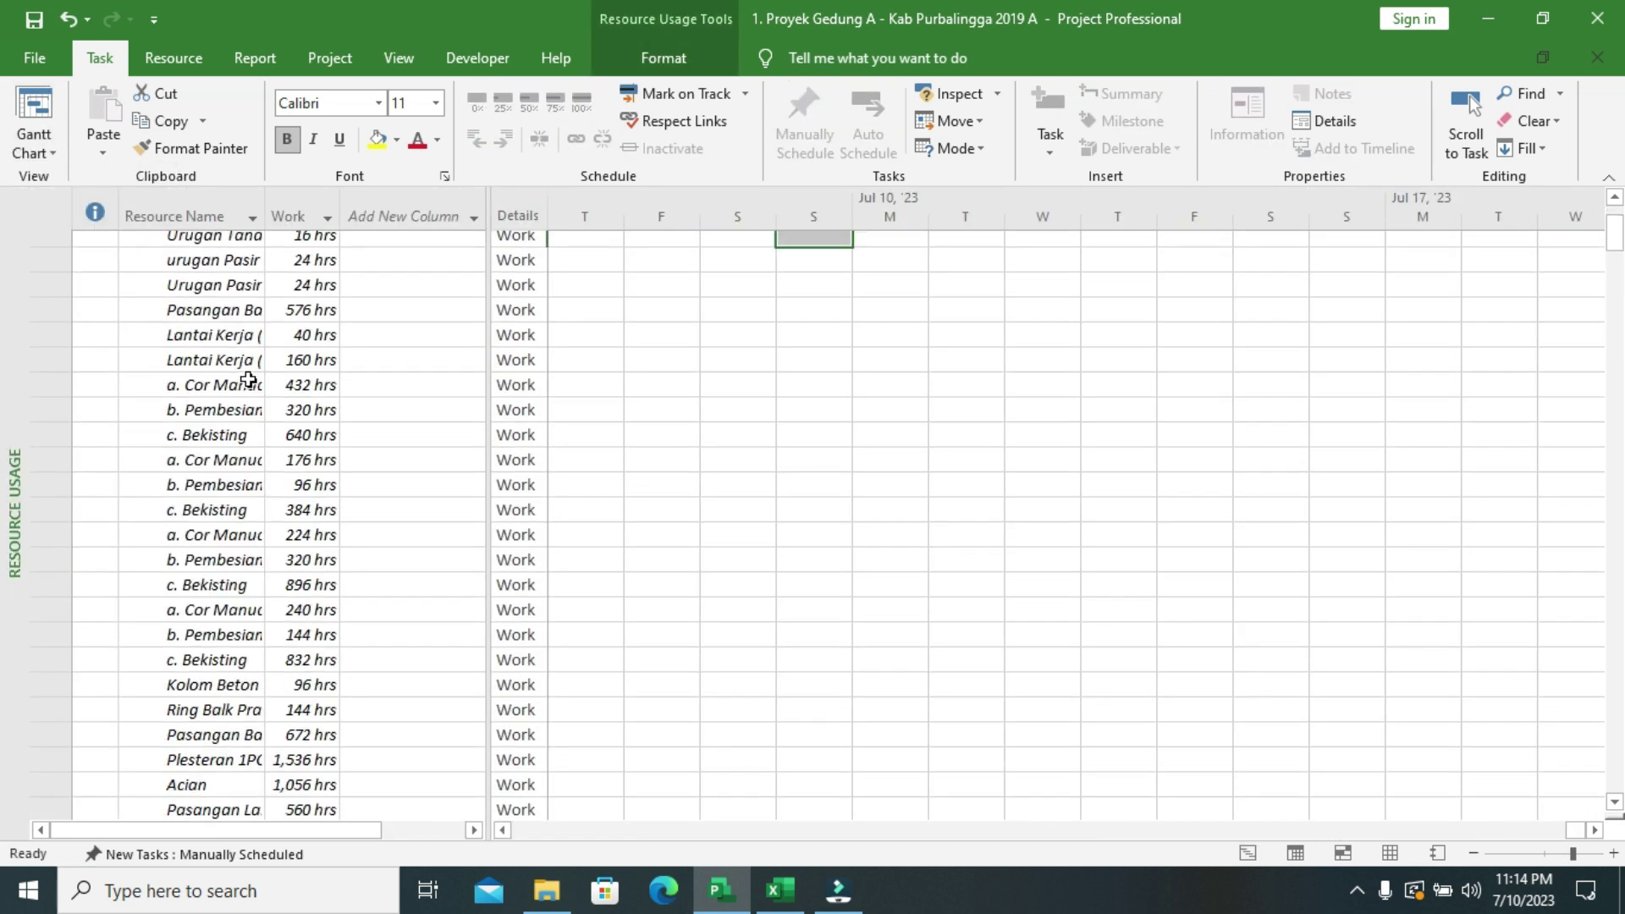
pyautogui.scroll(3, 246, 377)
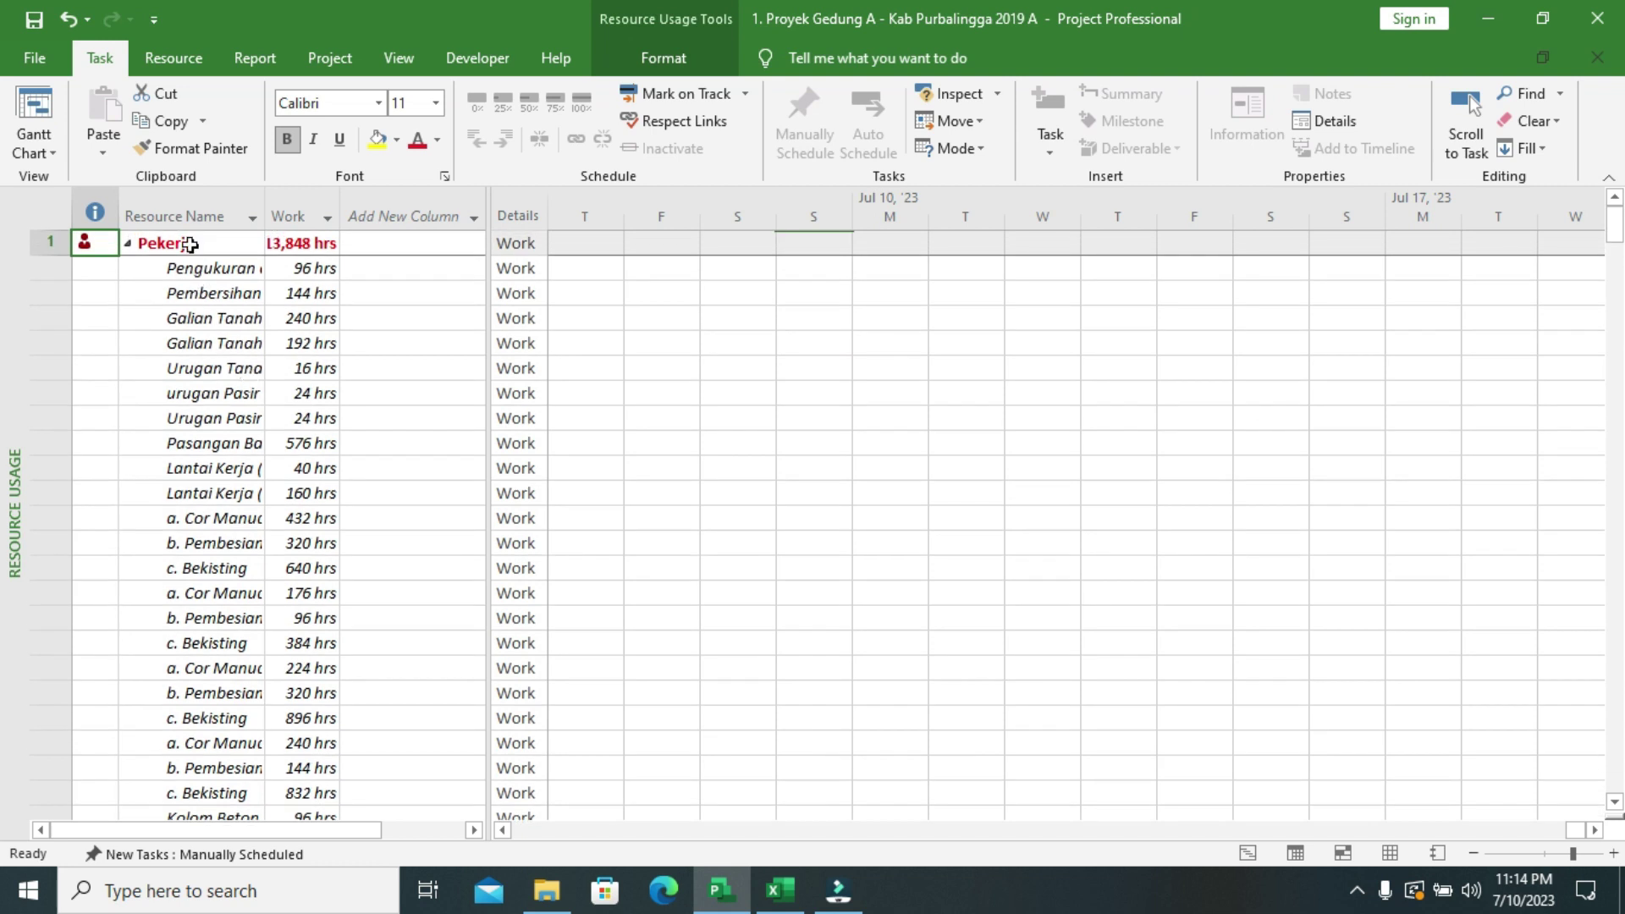
pyautogui.scroll(-1, 190, 245)
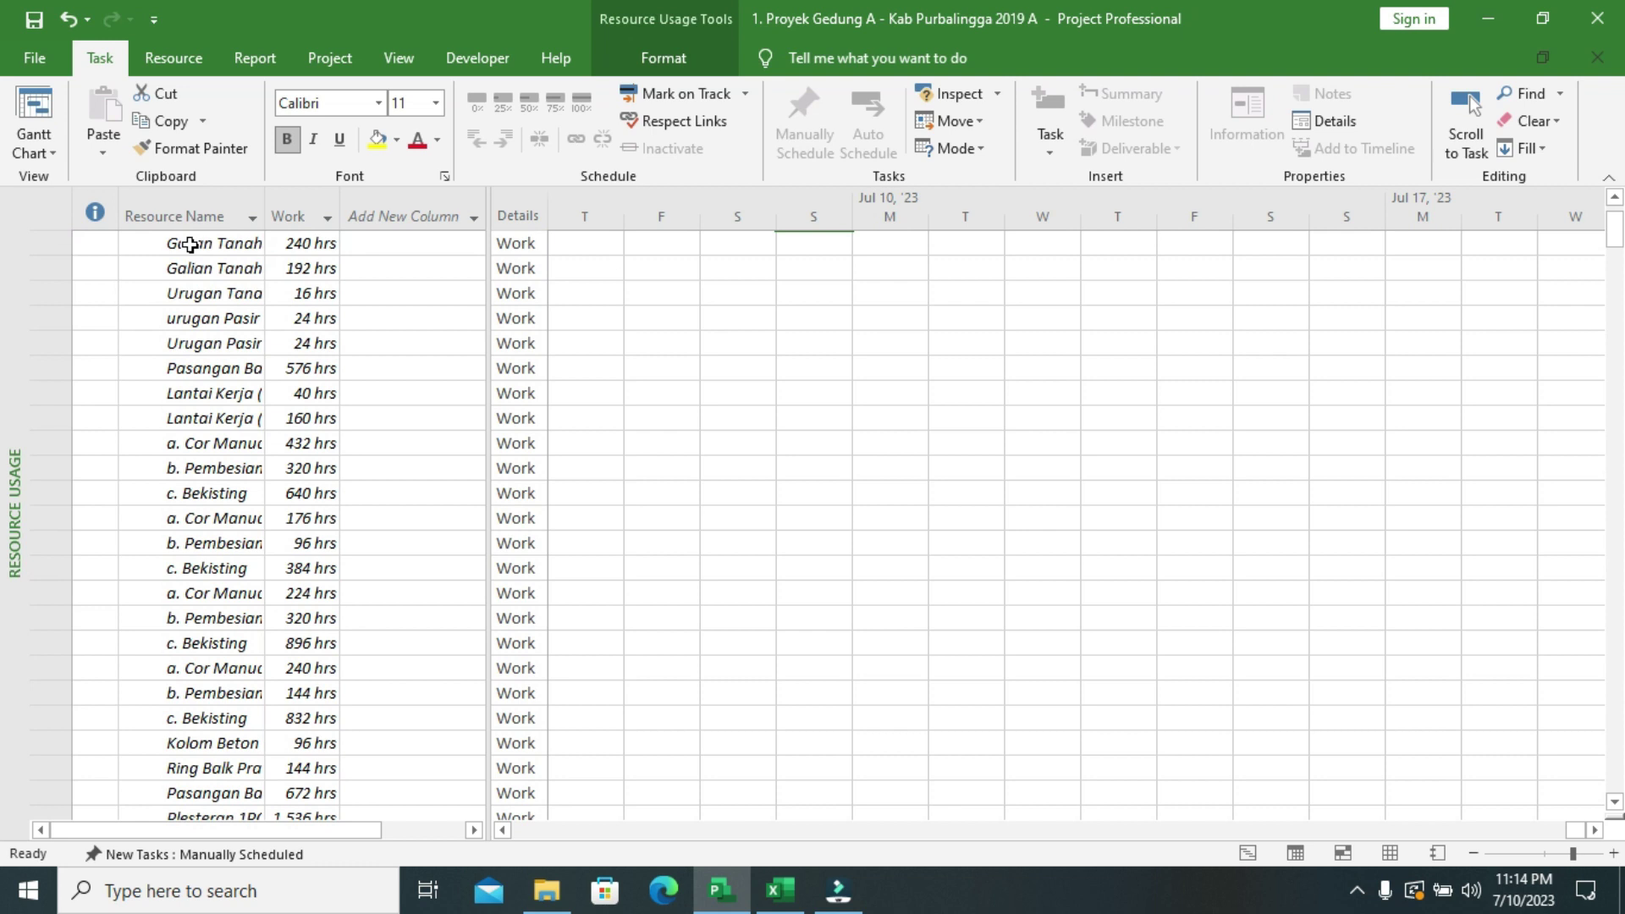
pyautogui.scroll(-1, 190, 244)
pyautogui.scroll(1, 190, 245)
pyautogui.scroll(-6, 190, 244)
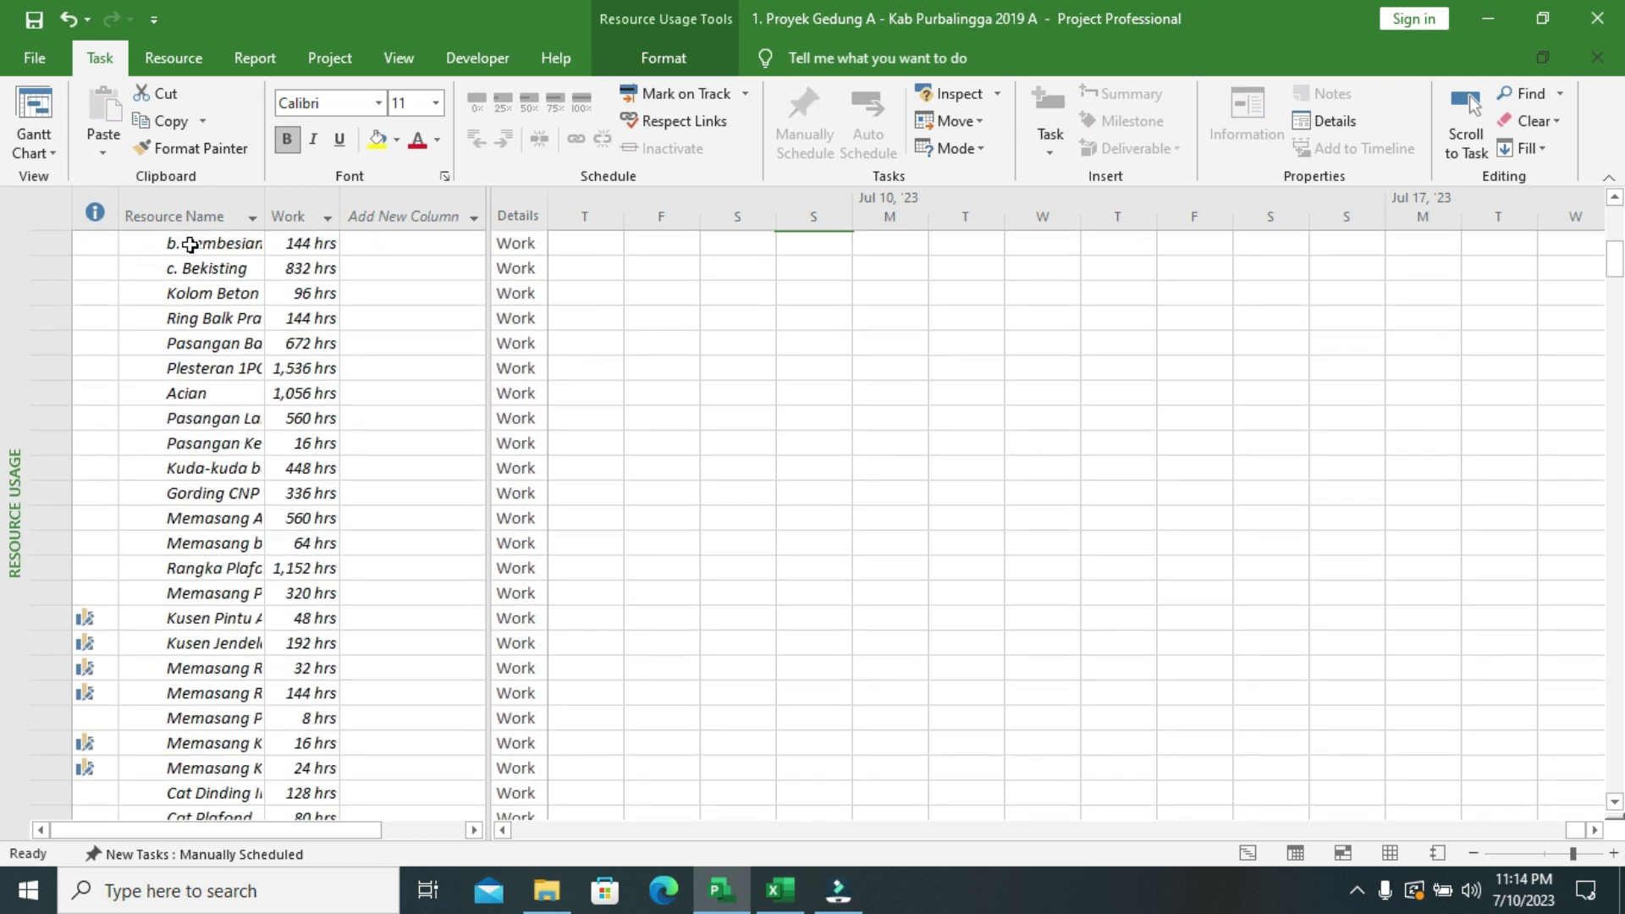
pyautogui.scroll(-5, 134, 425)
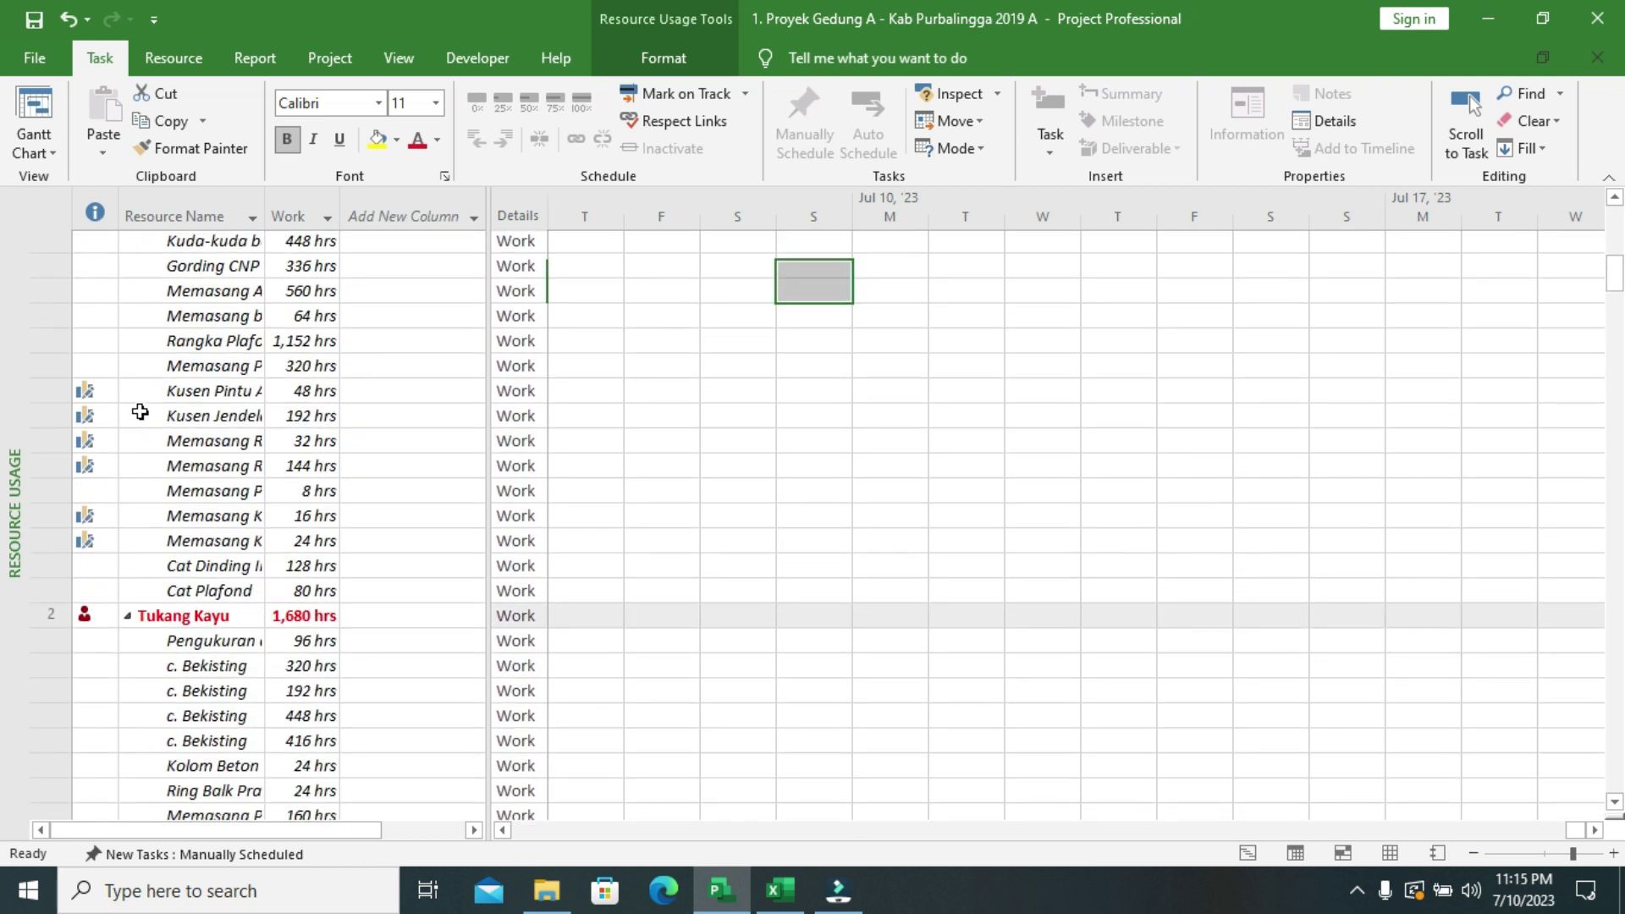
pyautogui.scroll(-2, 148, 410)
pyautogui.scroll(-1, 152, 410)
pyautogui.scroll(15, 151, 411)
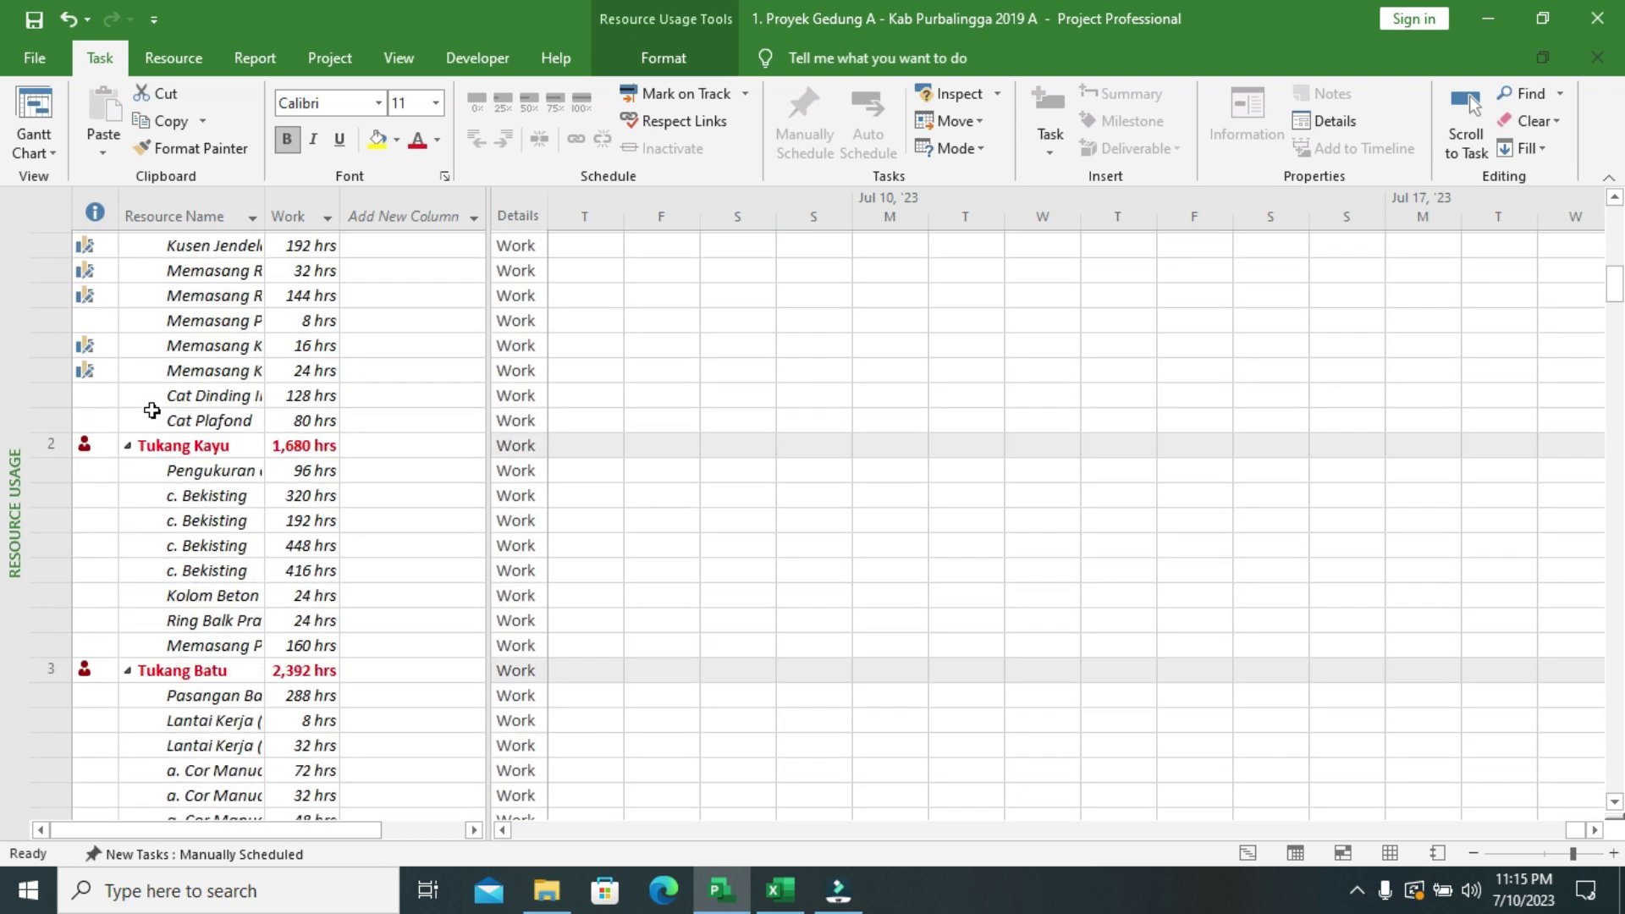
pyautogui.scroll(1, 151, 411)
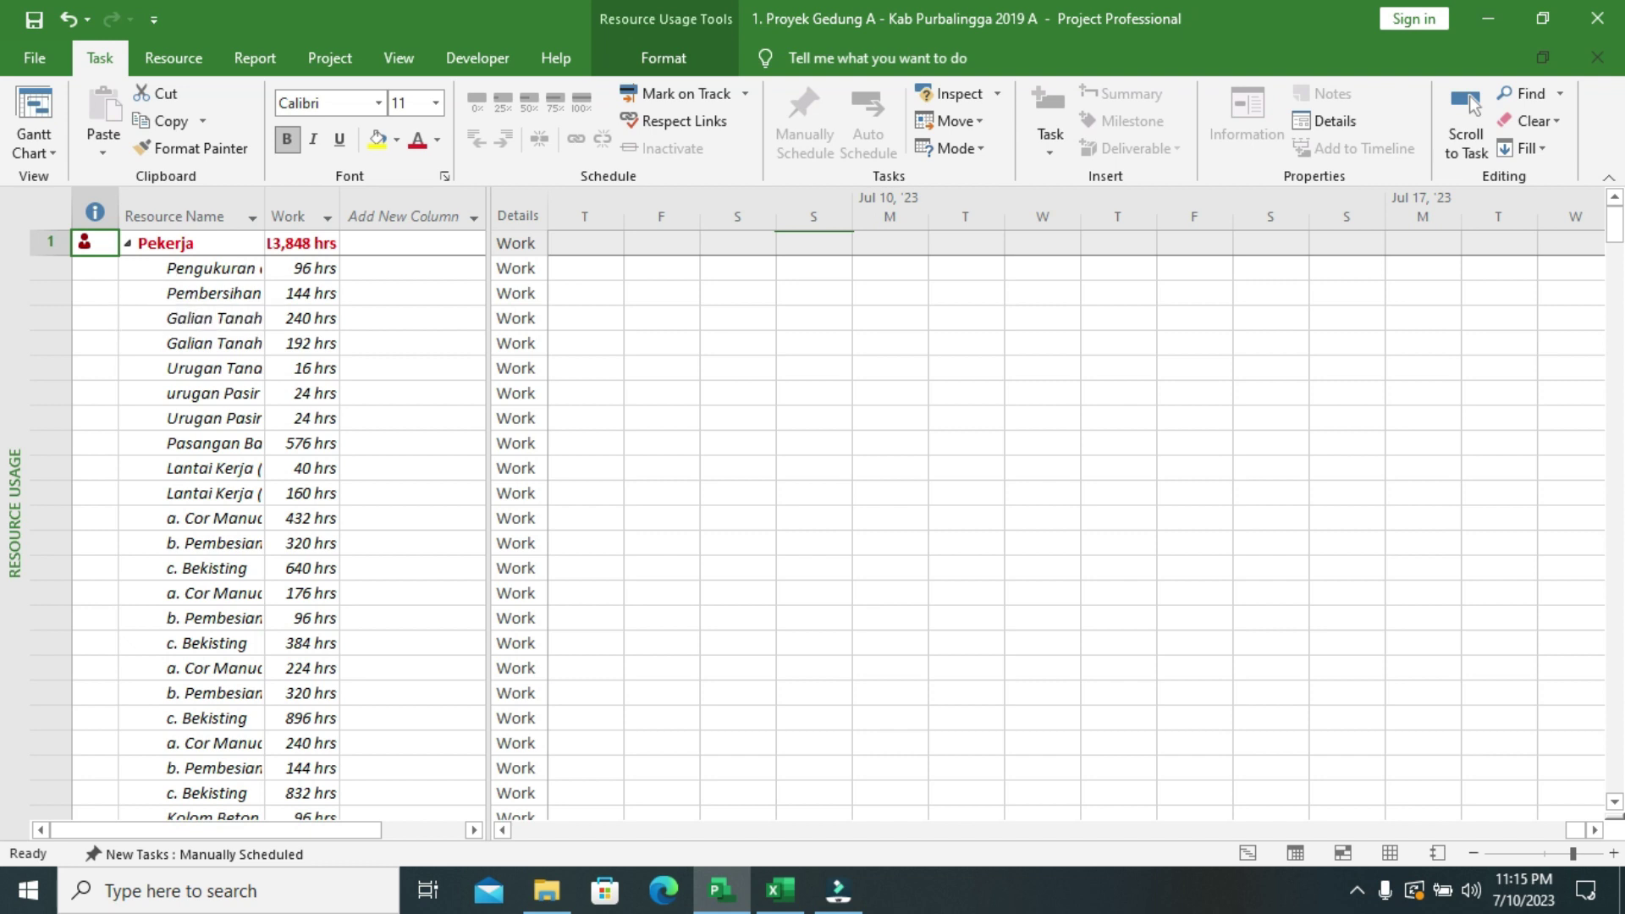
# - Widen the Resource Name column so the full task names fit, and review the assignments listed under each labour resource
pyautogui.moveTo(265, 216); pyautogui.dragTo(437, 223)
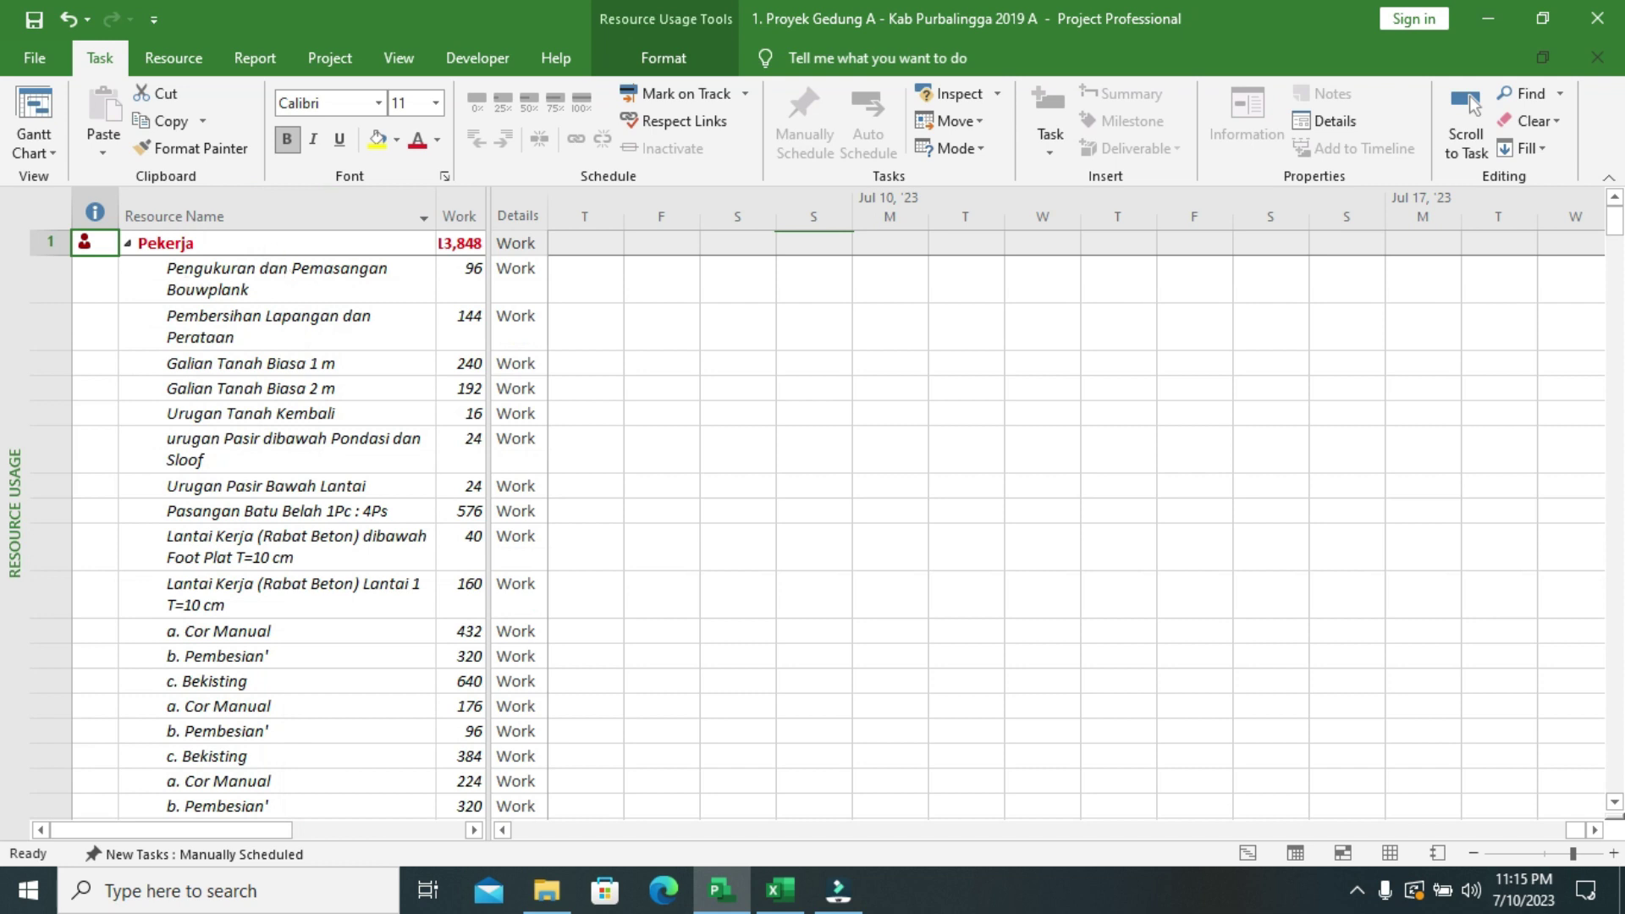
pyautogui.scroll(-15, 211, 466)
pyautogui.scroll(-1, 212, 472)
pyautogui.scroll(1, 207, 458)
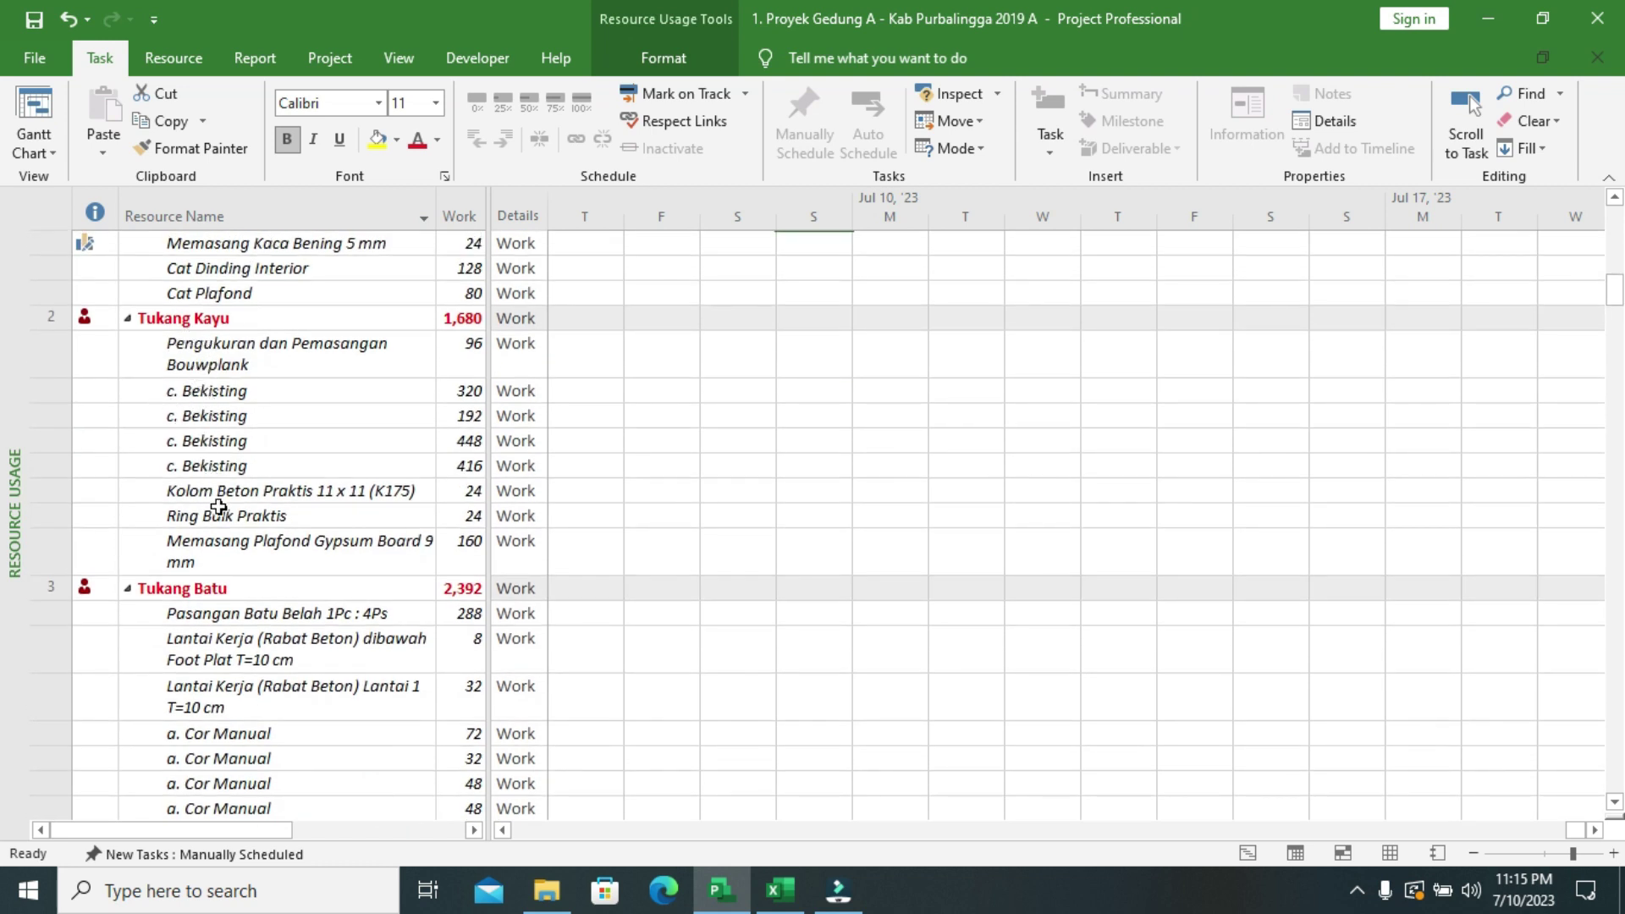
pyautogui.scroll(-3, 226, 500)
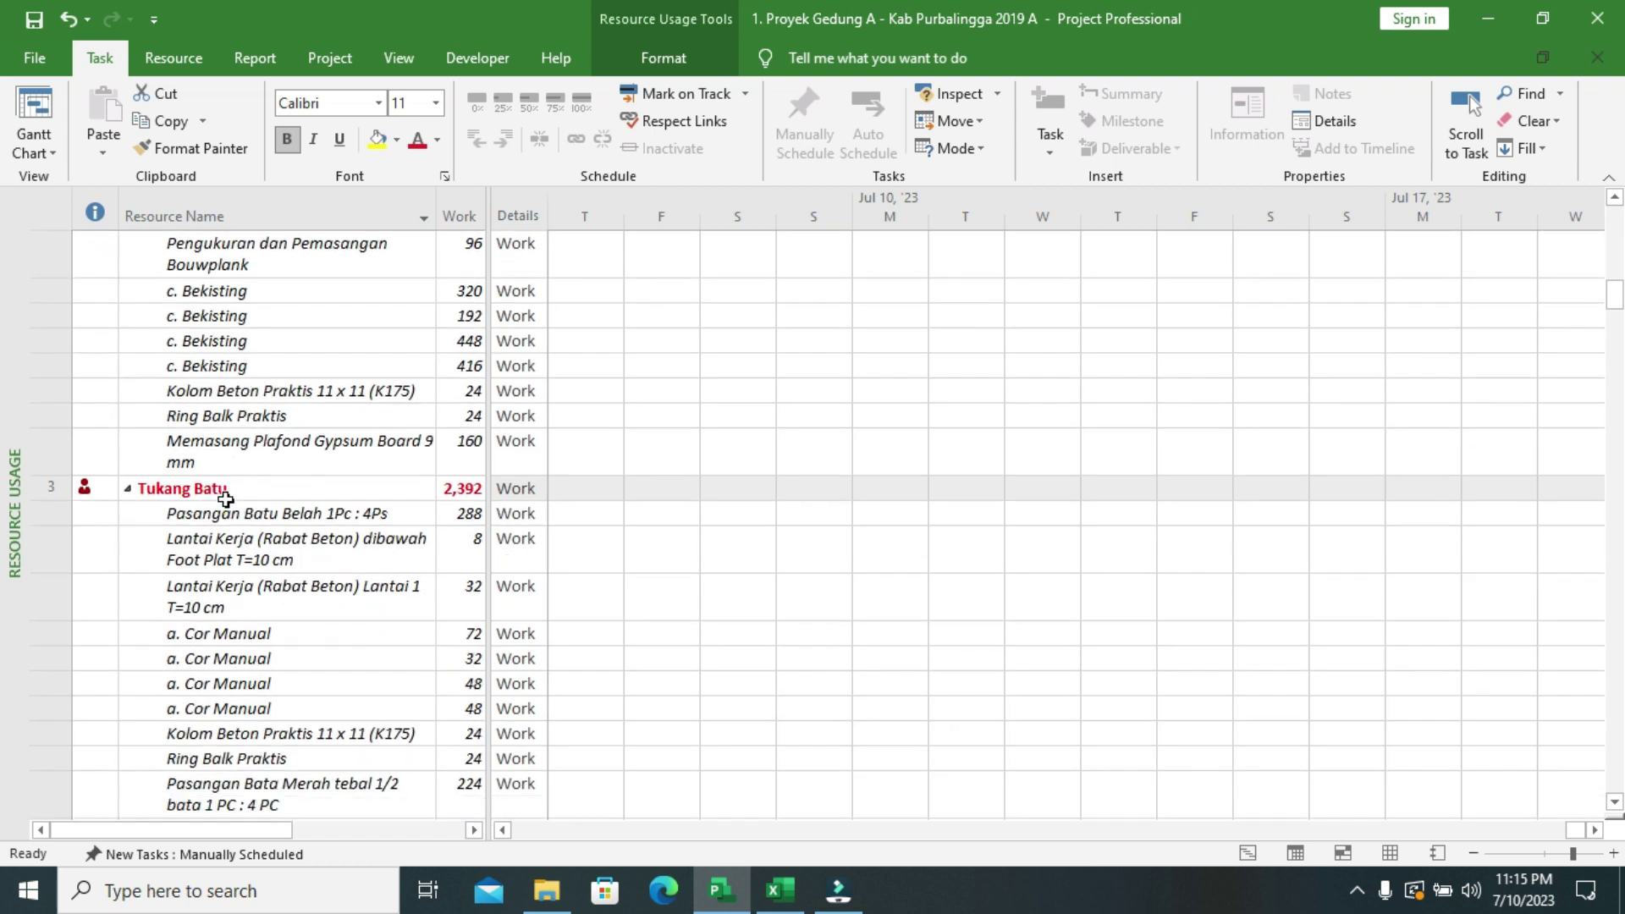
pyautogui.scroll(12, 226, 500)
pyautogui.scroll(3, 226, 499)
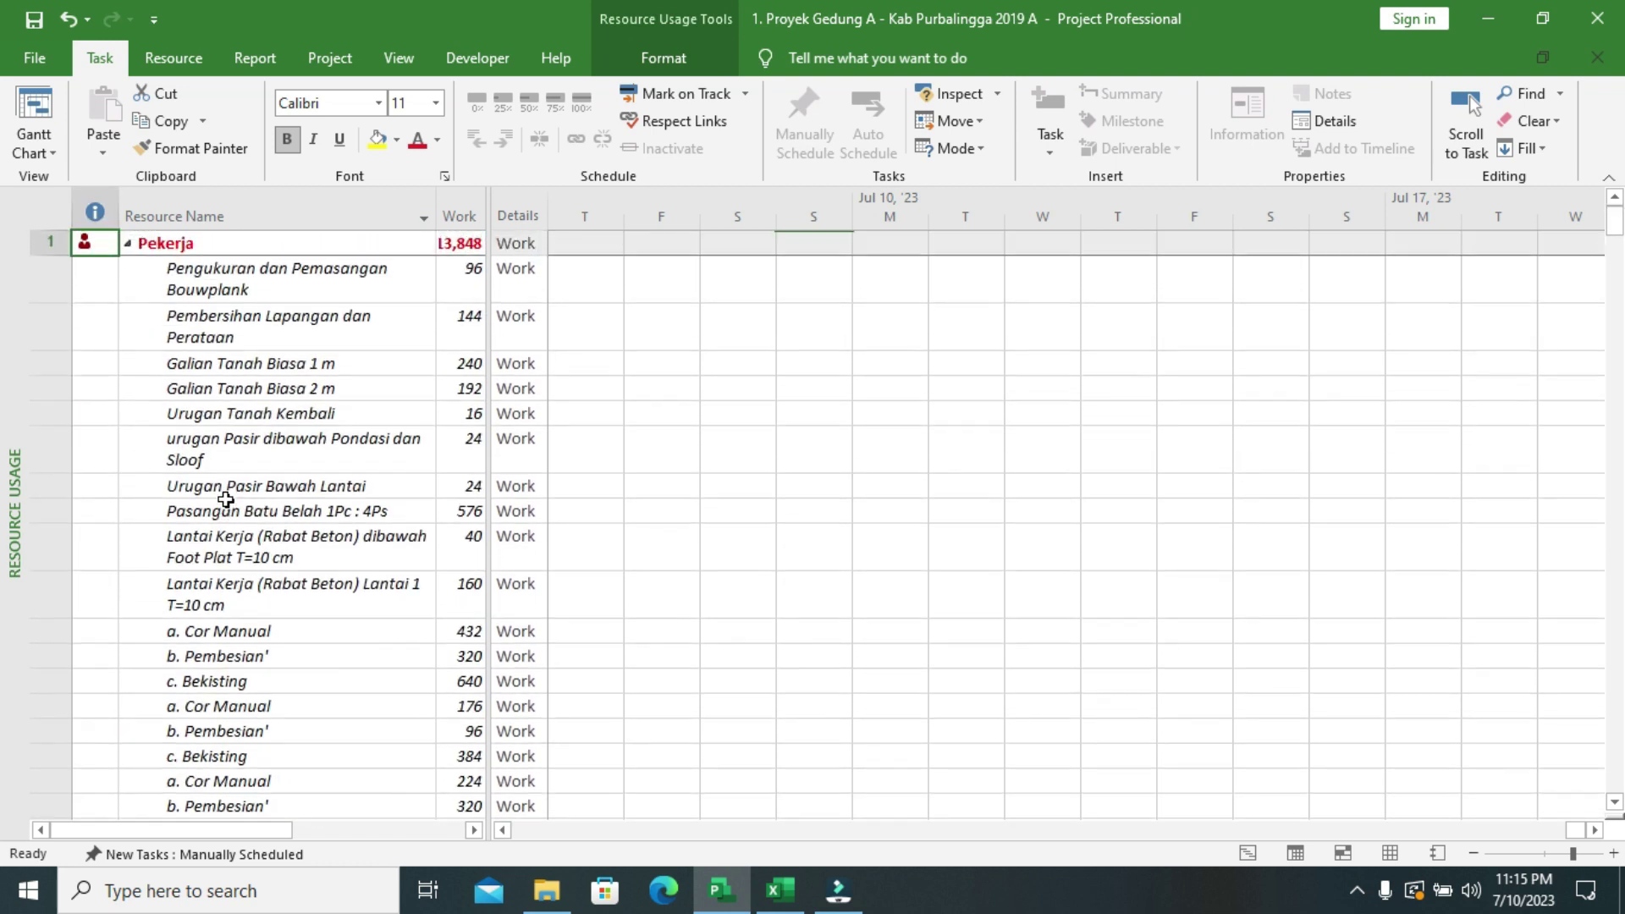
# - Adjust the Resource Name and Work column widths so the full work hours fit, and review the hours per task down to Tukang Besi
pyautogui.moveTo(483, 228); pyautogui.dragTo(414, 217)
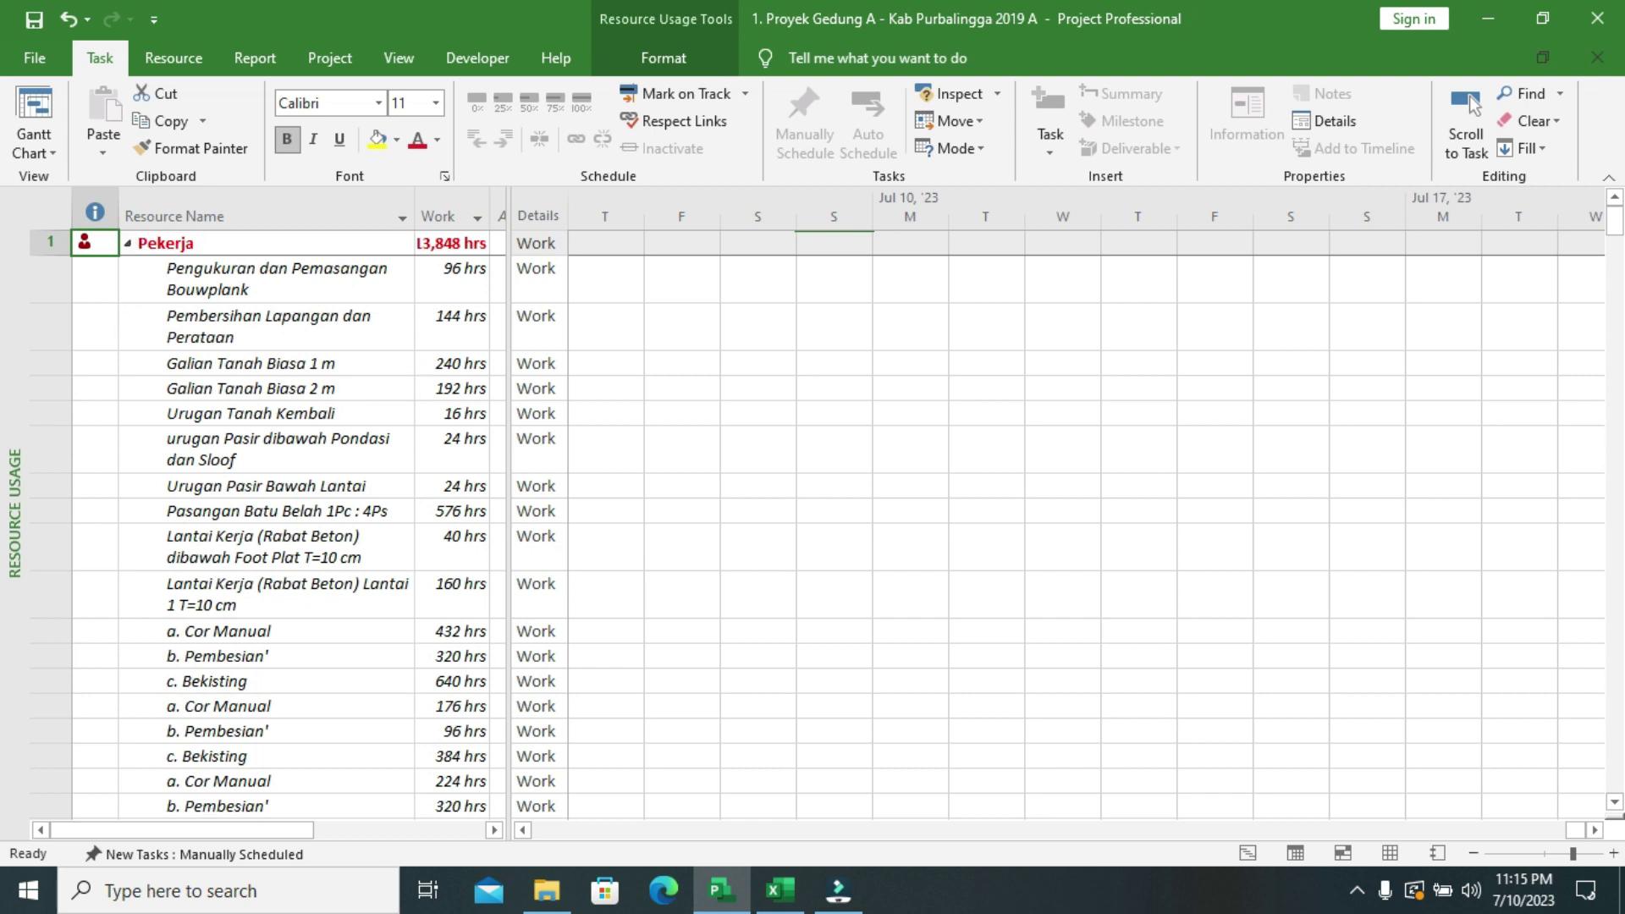
pyautogui.moveTo(490, 219); pyautogui.dragTo(559, 248)
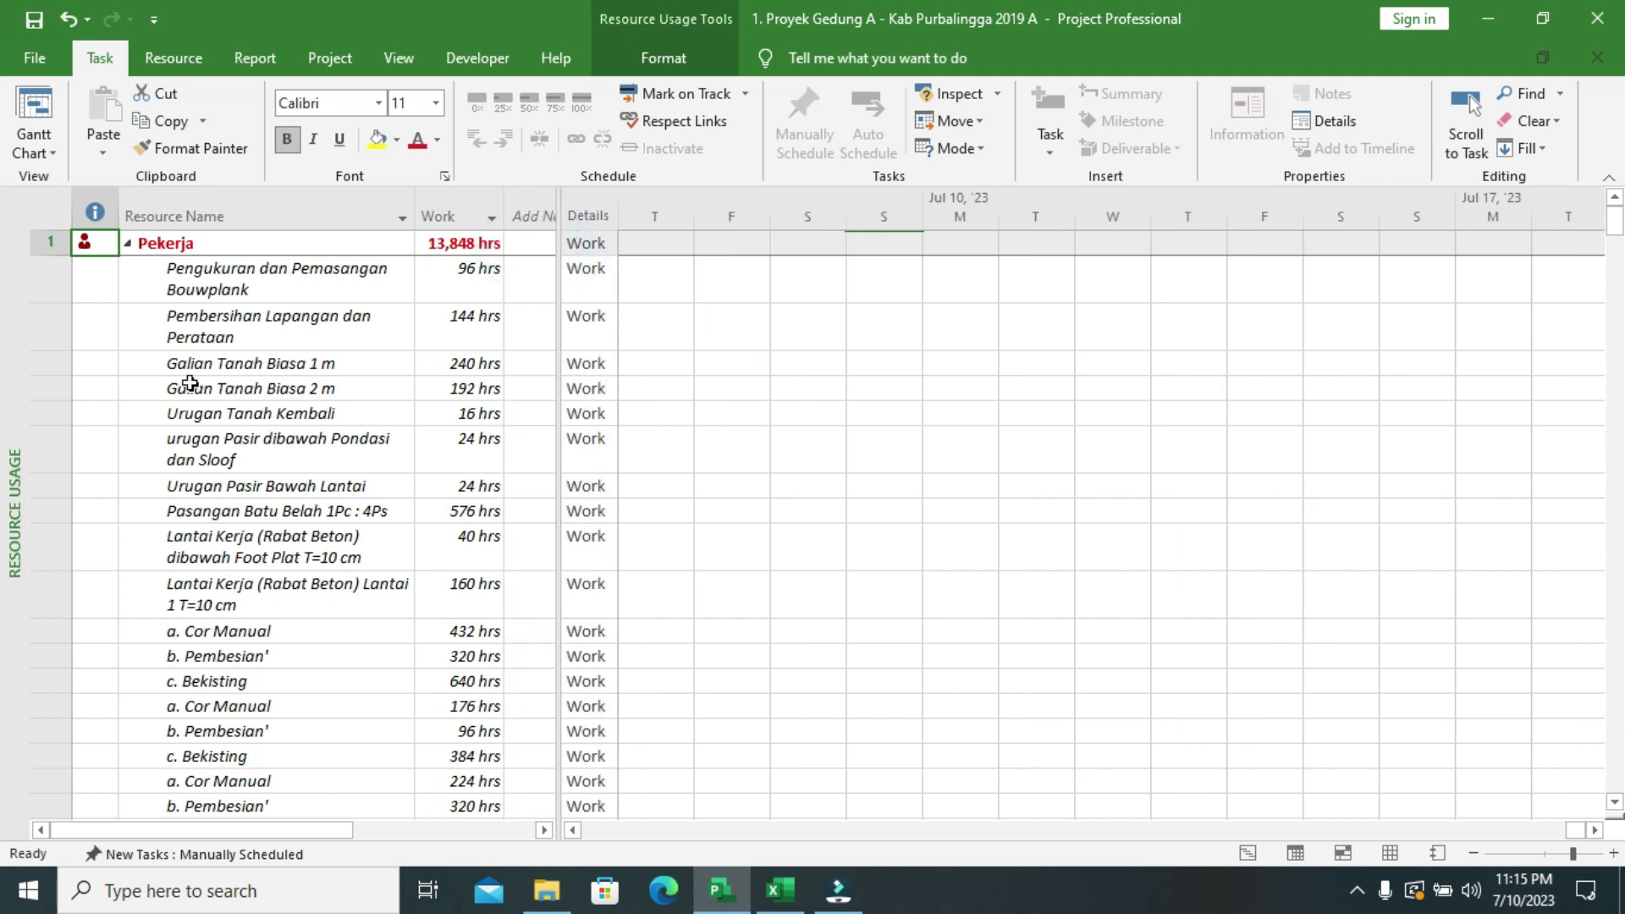
pyautogui.scroll(-4, 155, 438)
pyautogui.scroll(-12, 155, 439)
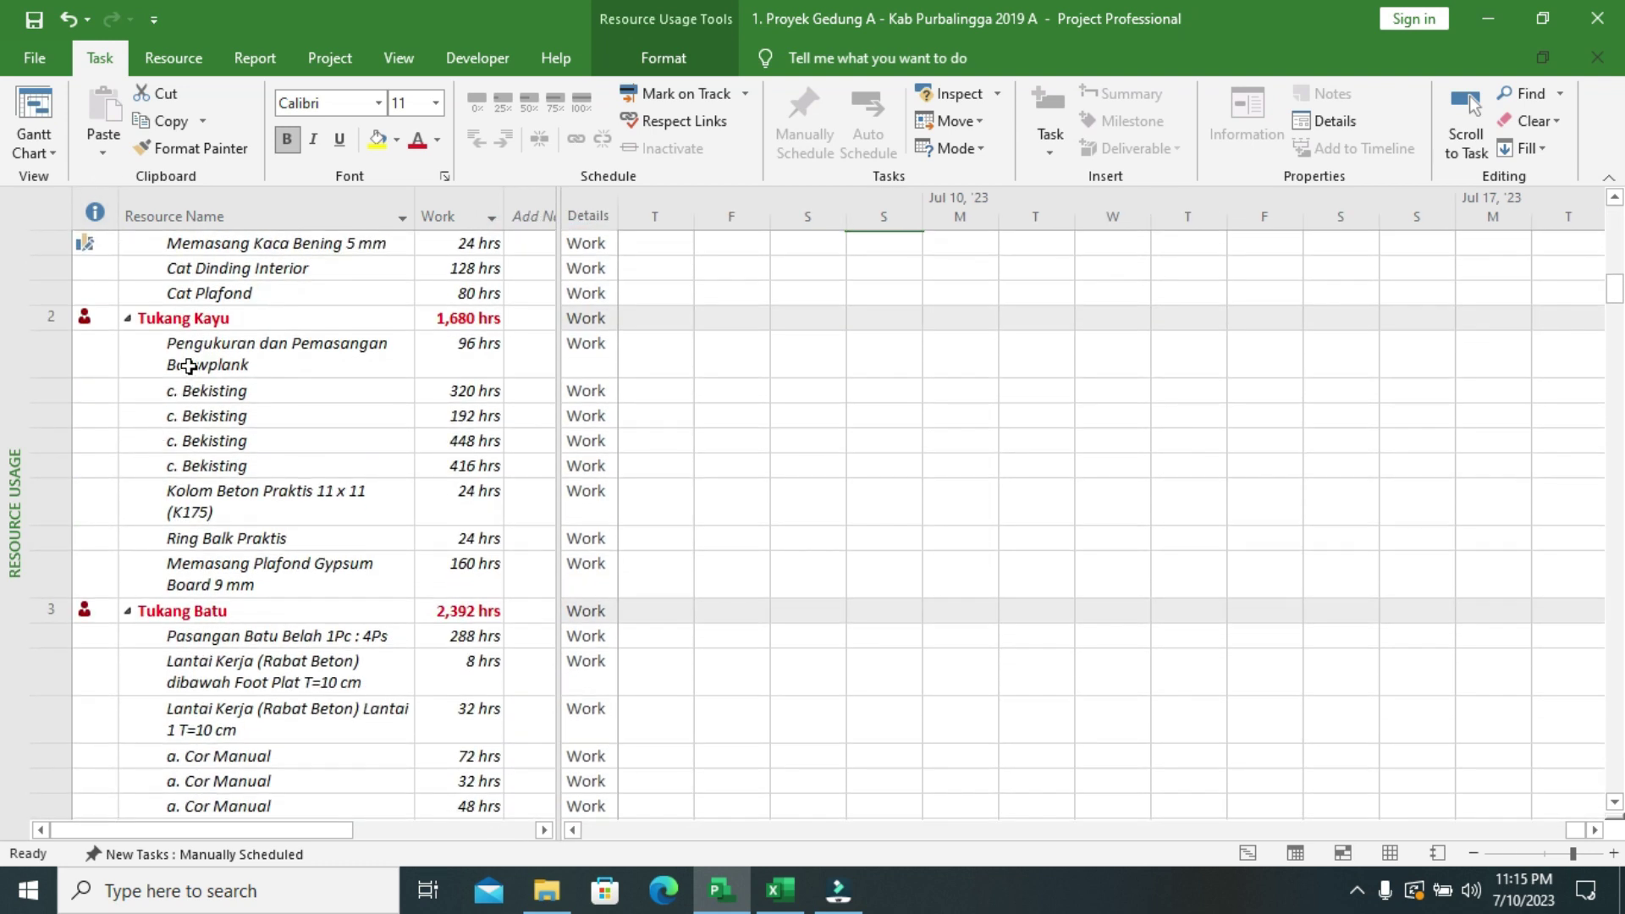
pyautogui.scroll(-3, 189, 366)
pyautogui.scroll(-1, 195, 468)
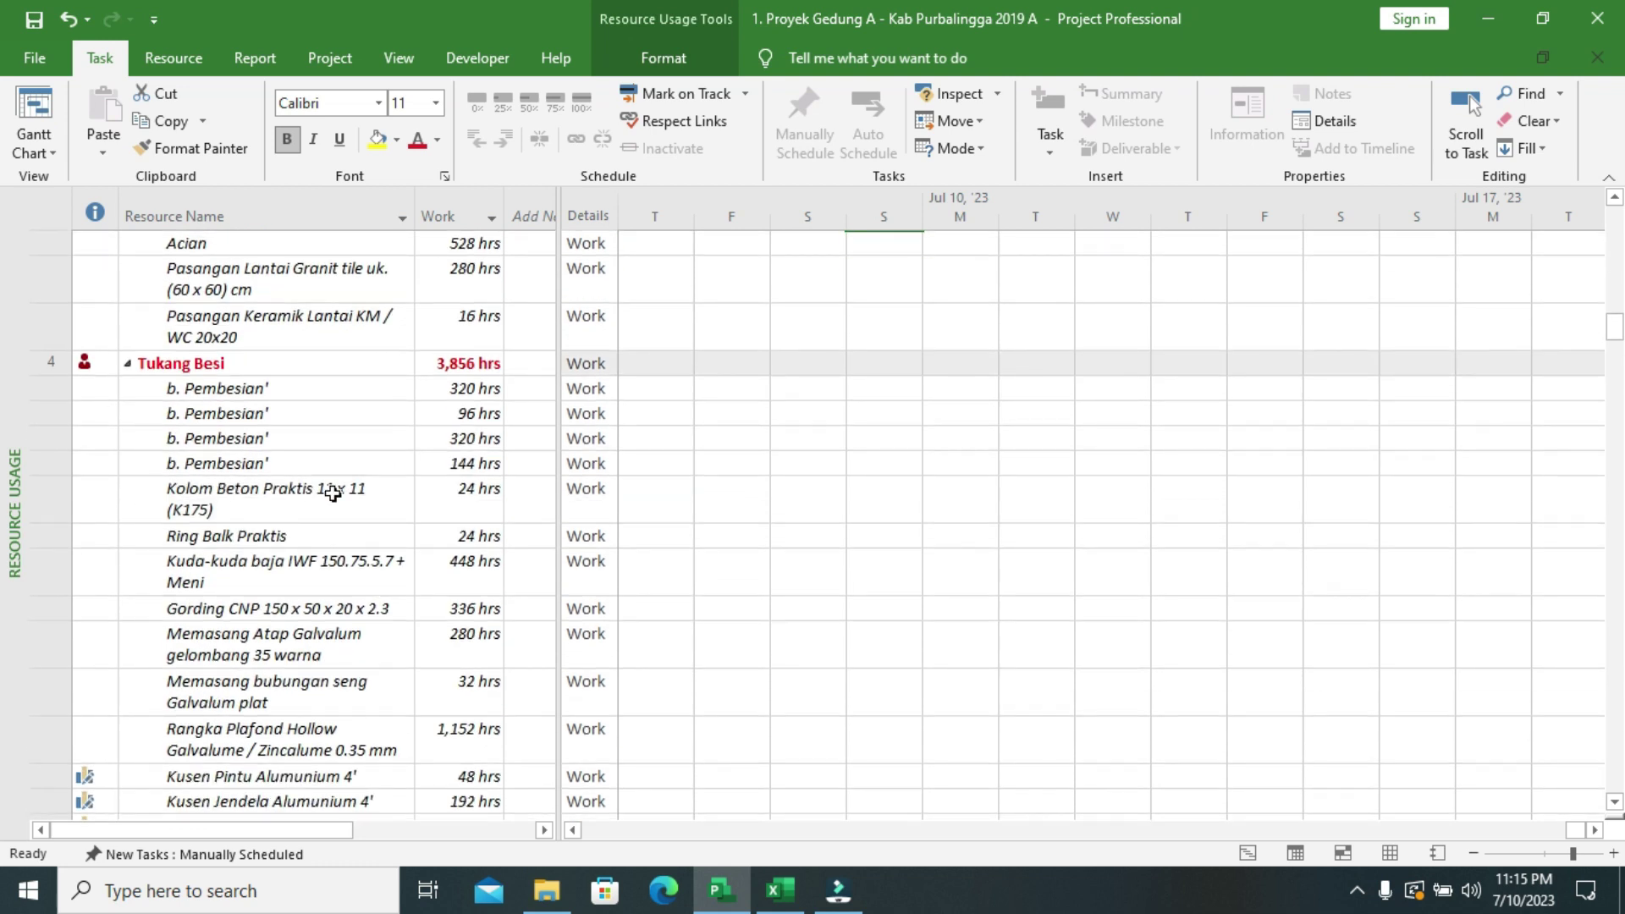
pyautogui.scroll(2, 381, 533)
pyautogui.scroll(15, 398, 561)
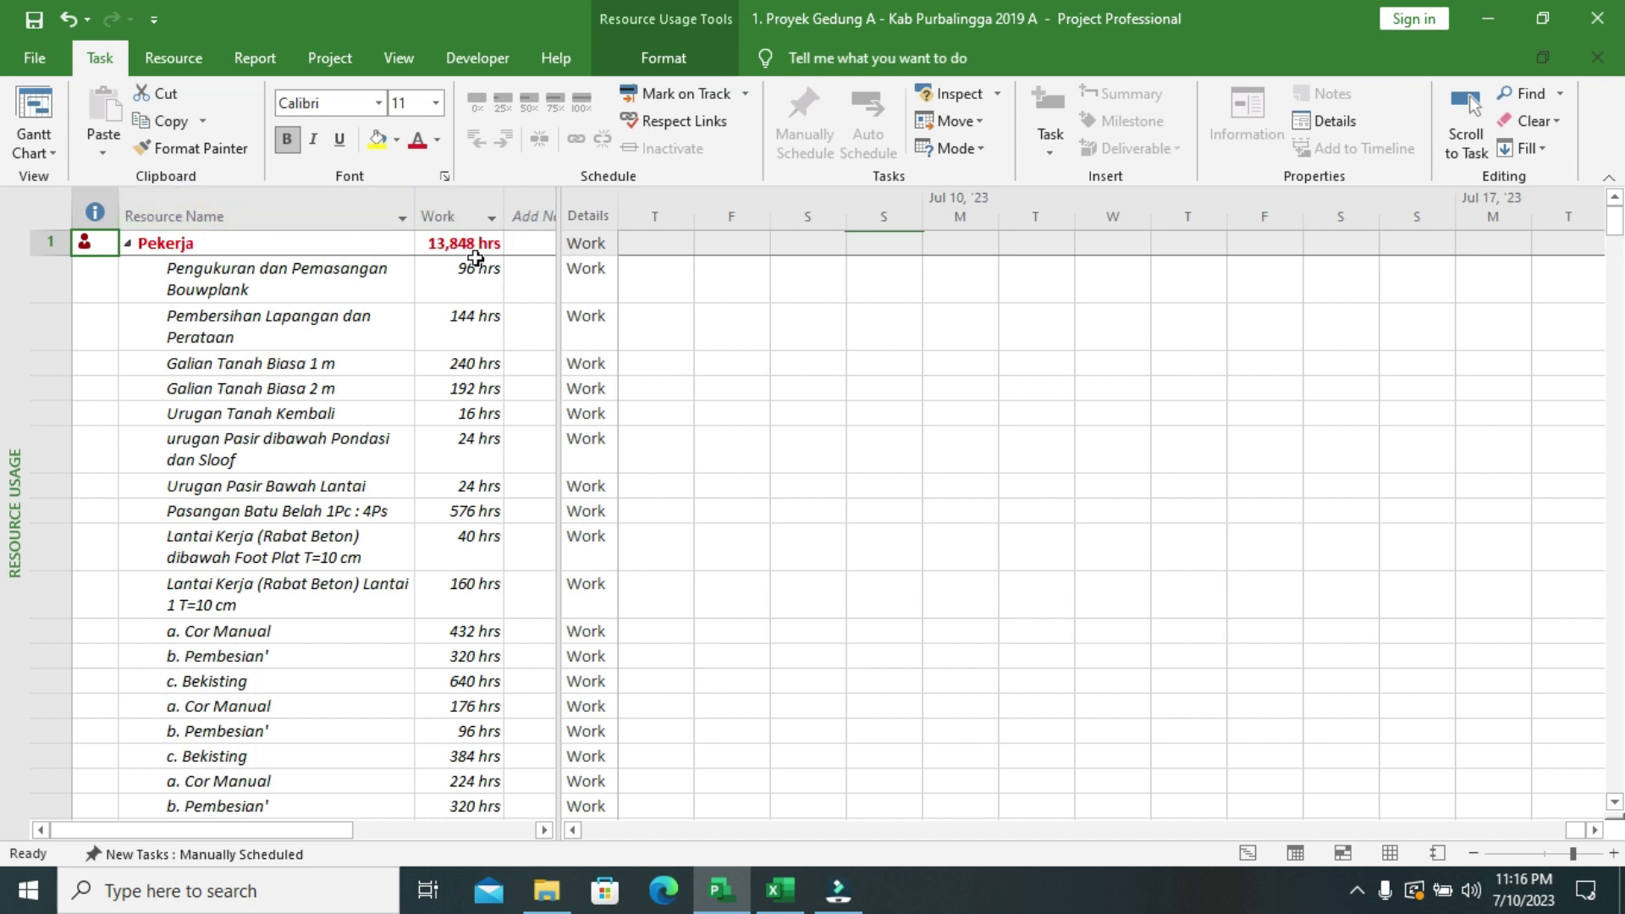
# - Check the overallocated tasks in the Tracking Gantt view and return to the Resource Usage view
pyautogui.click(38, 146)
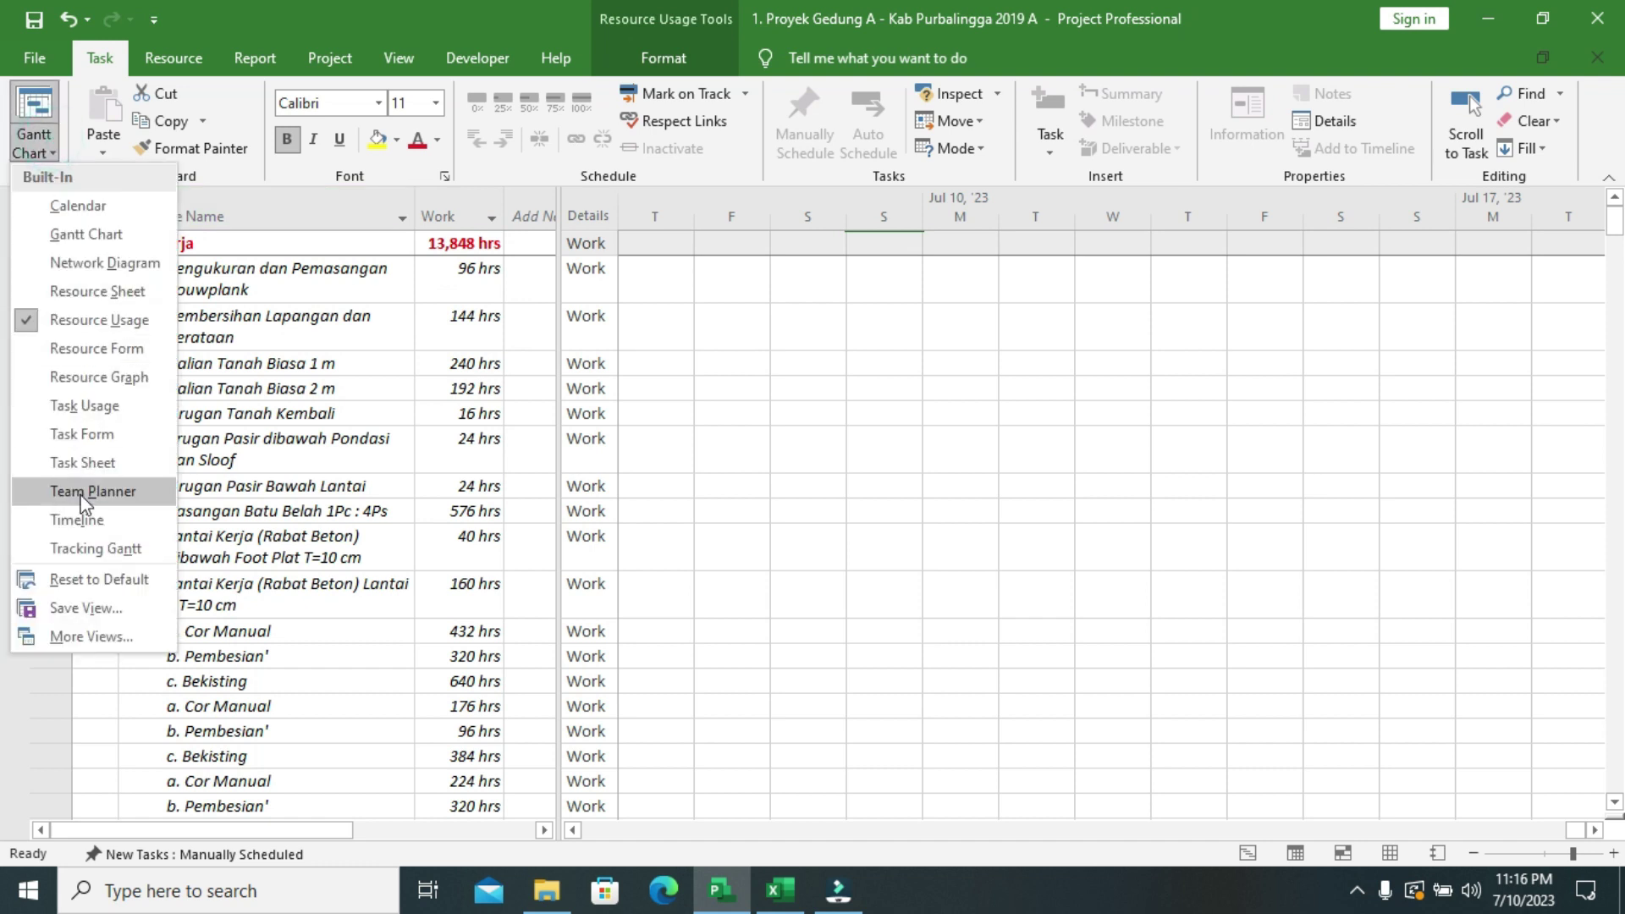
pyautogui.click(82, 546)
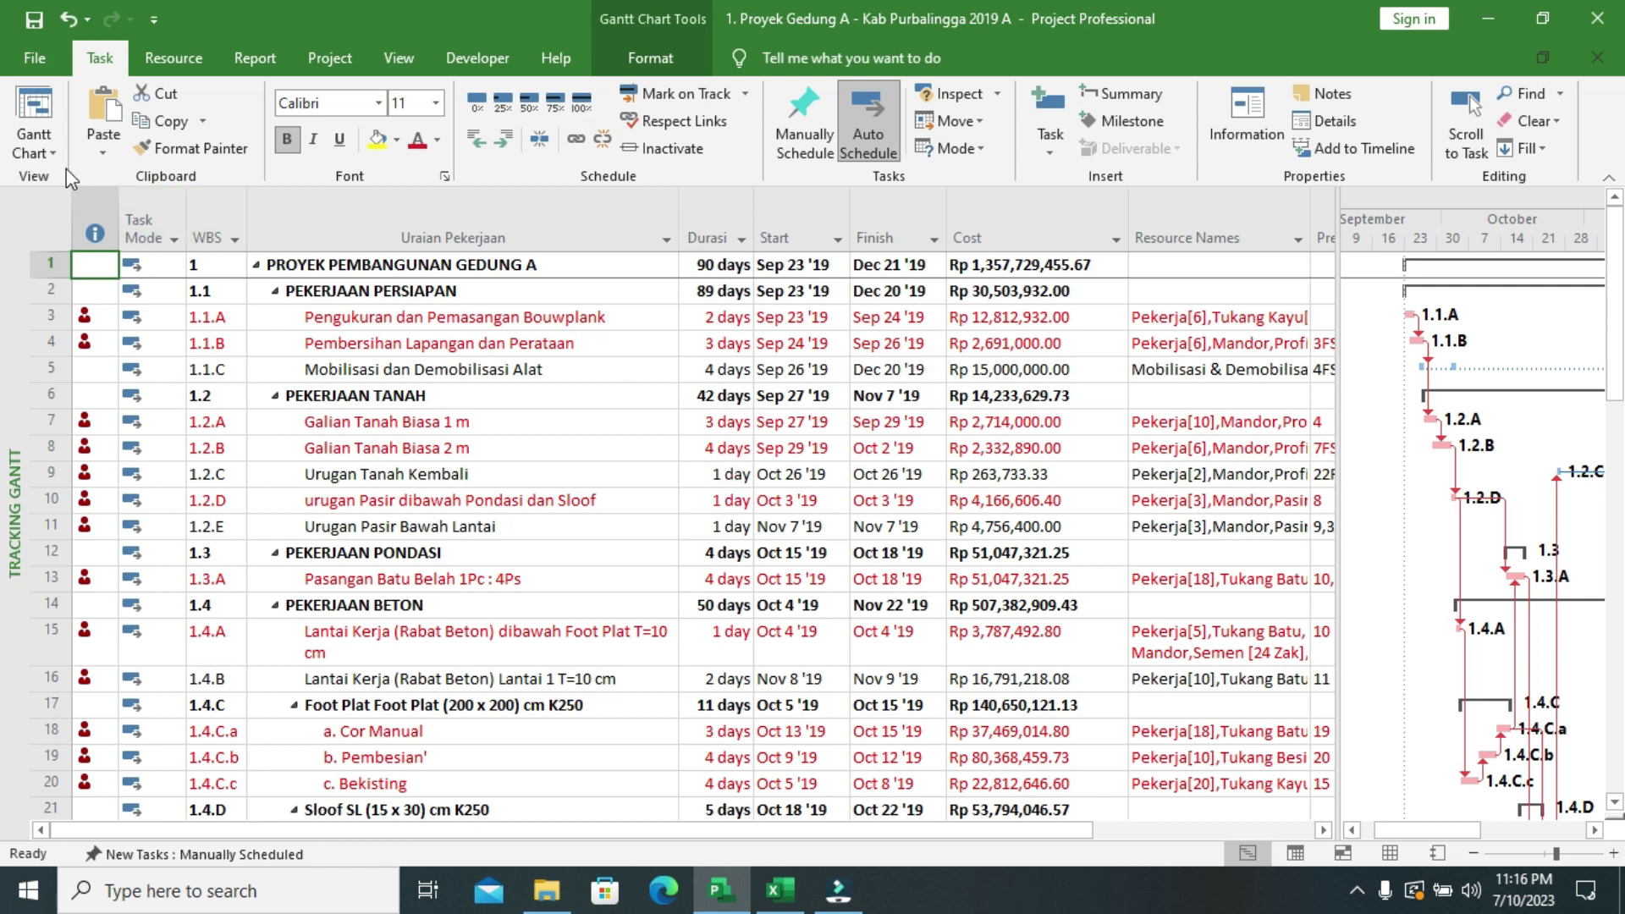
pyautogui.click(38, 146)
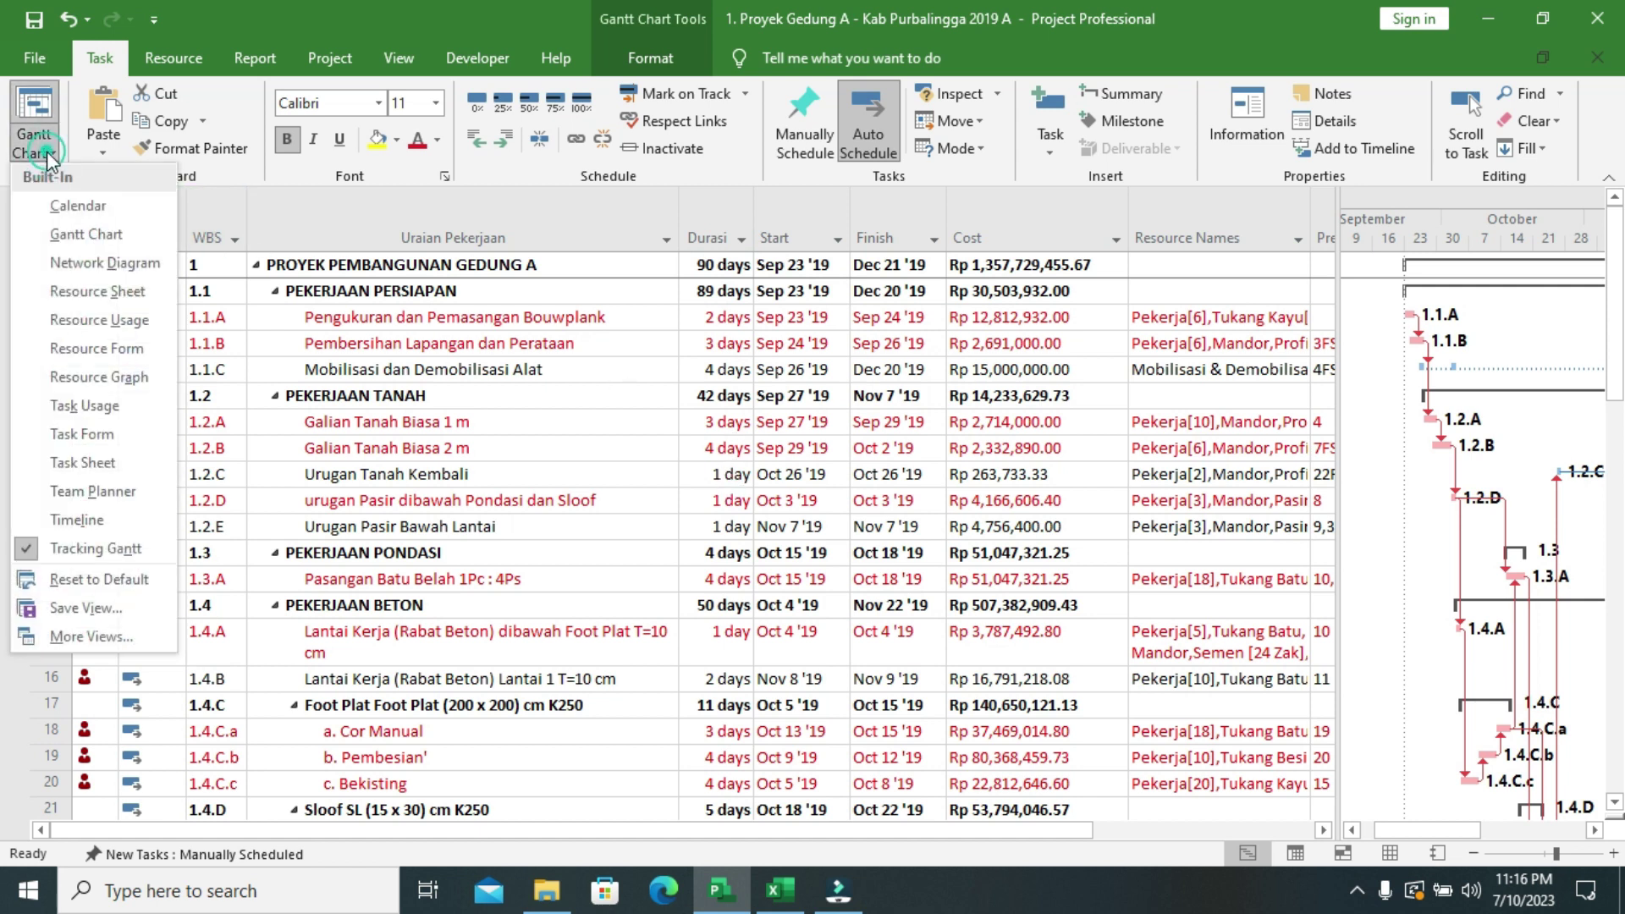
pyautogui.click(95, 320)
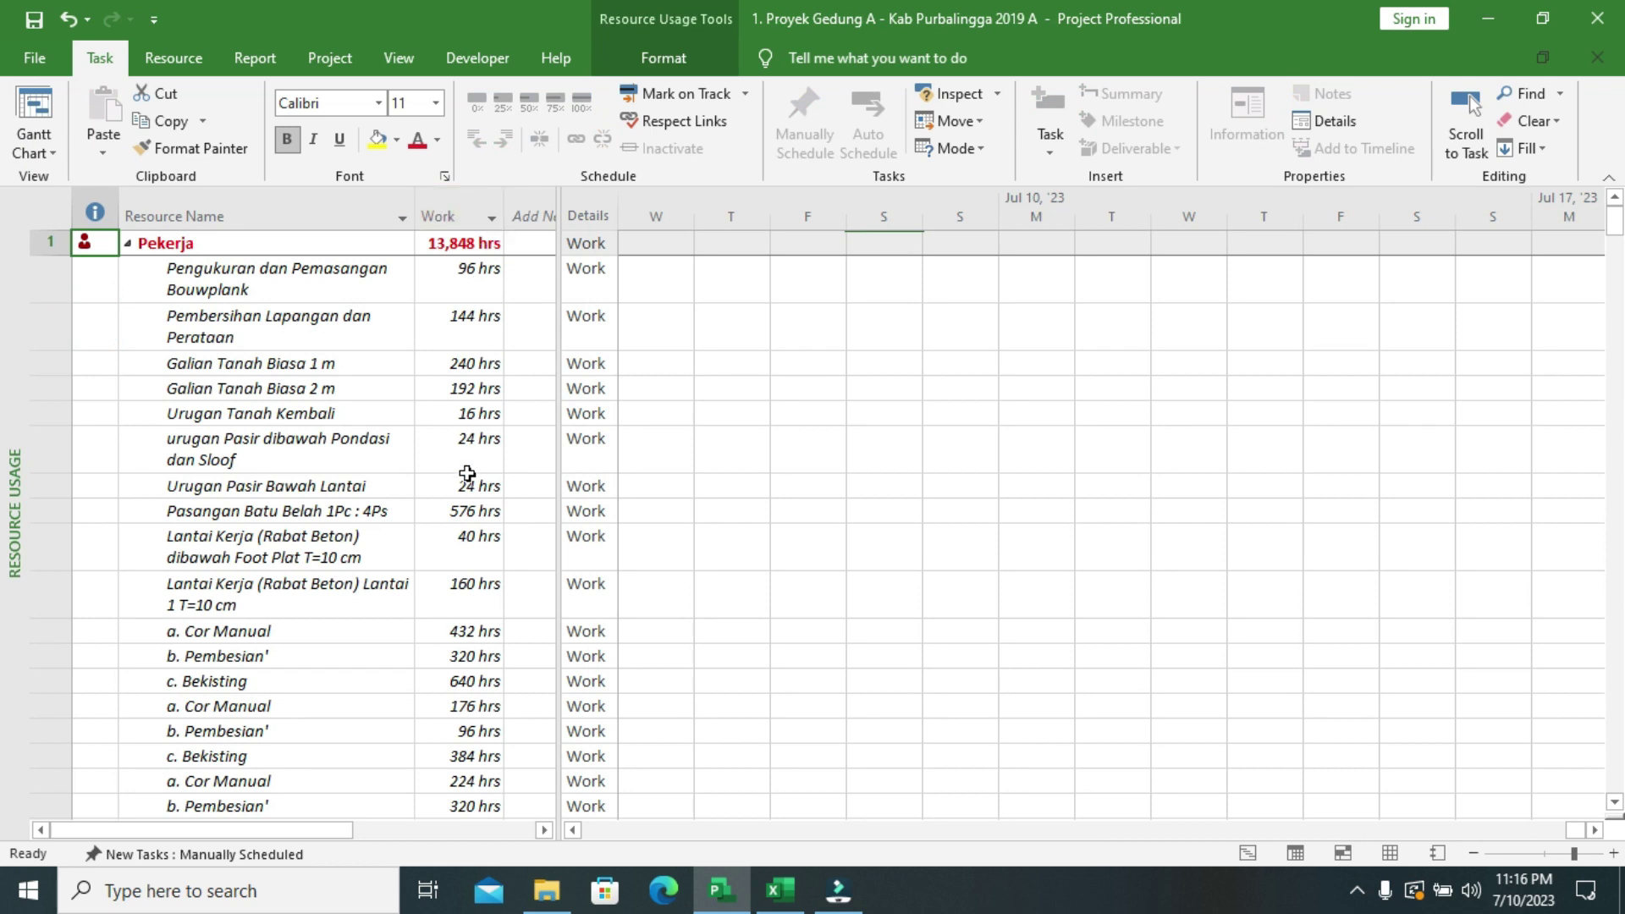
# - Change the project's scheduling options so that work is entered in Days
pyautogui.click(44, 66)
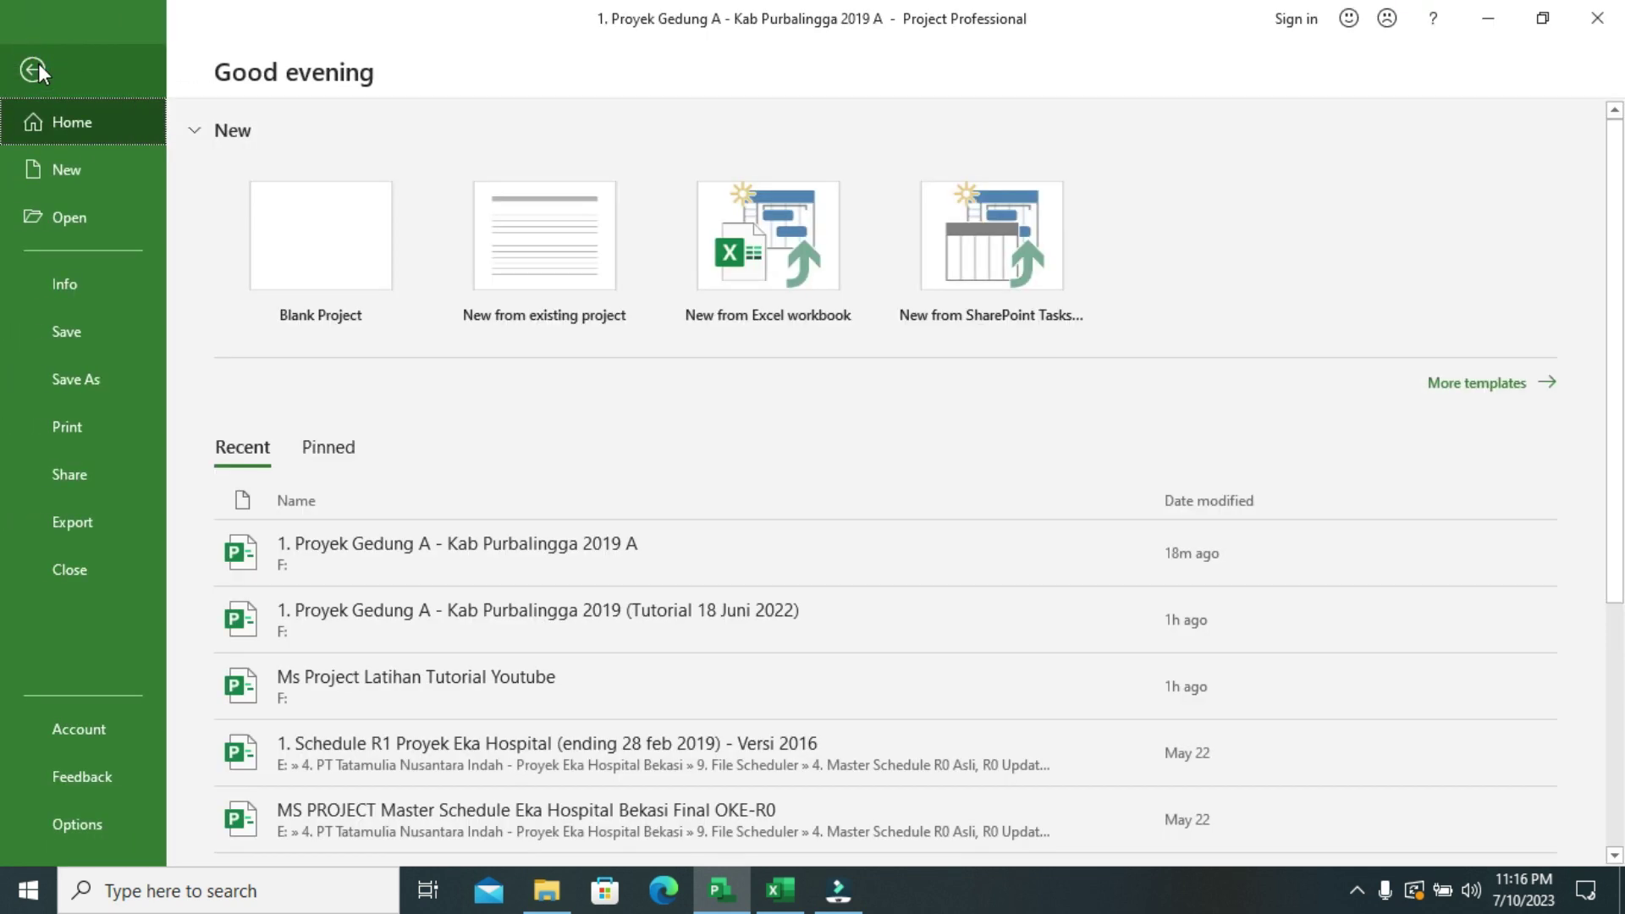
pyautogui.click(98, 834)
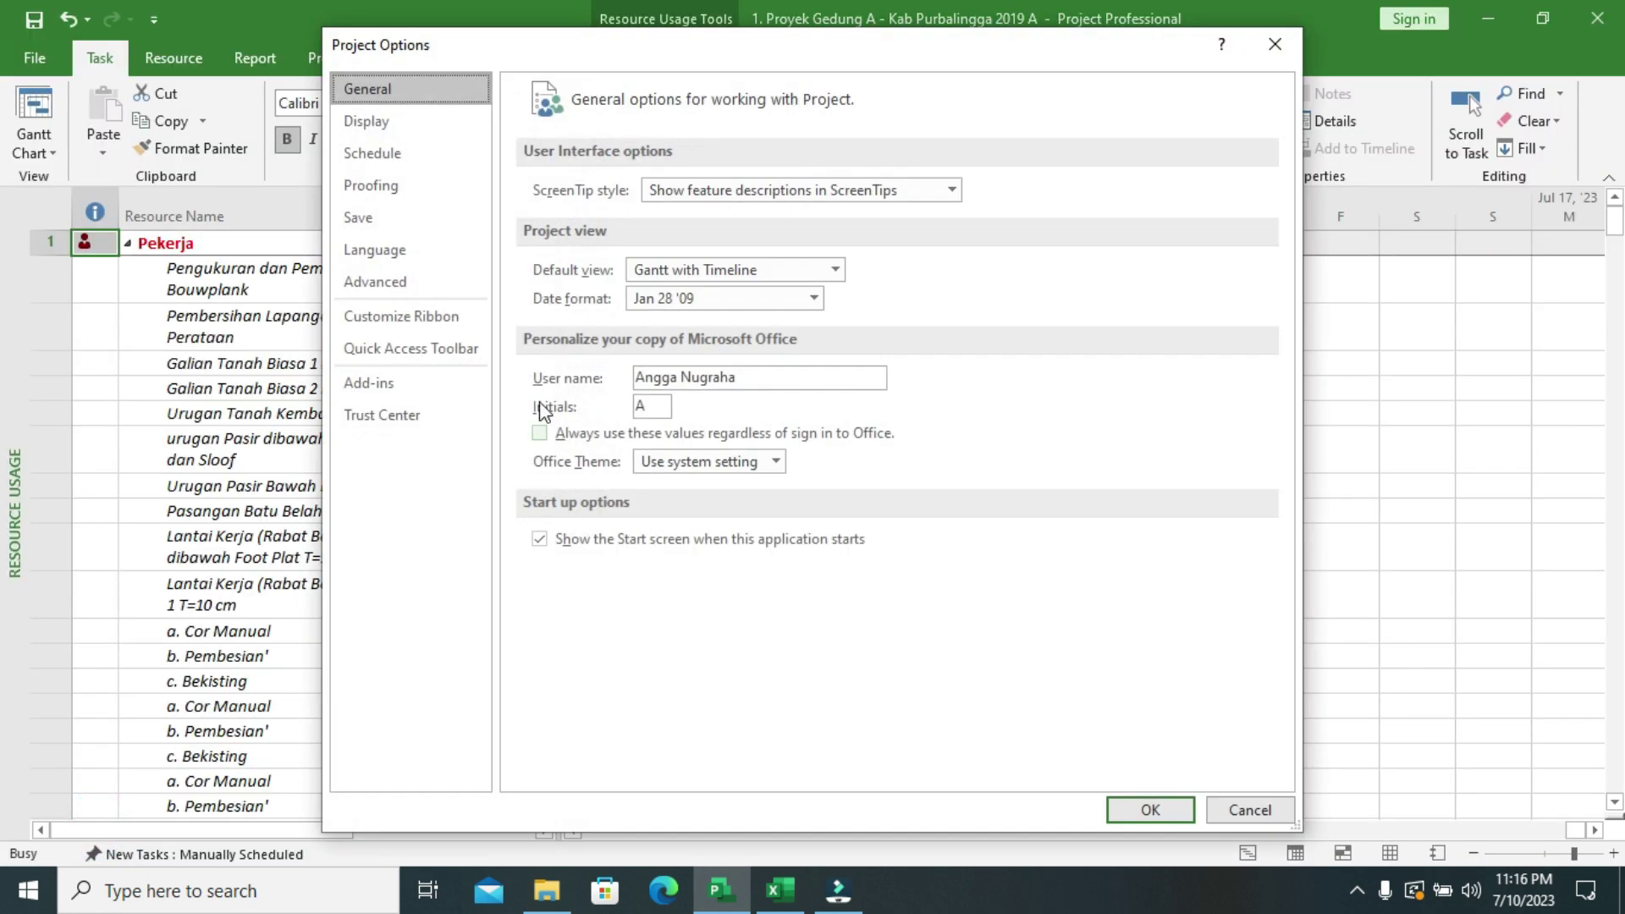
pyautogui.click(405, 164)
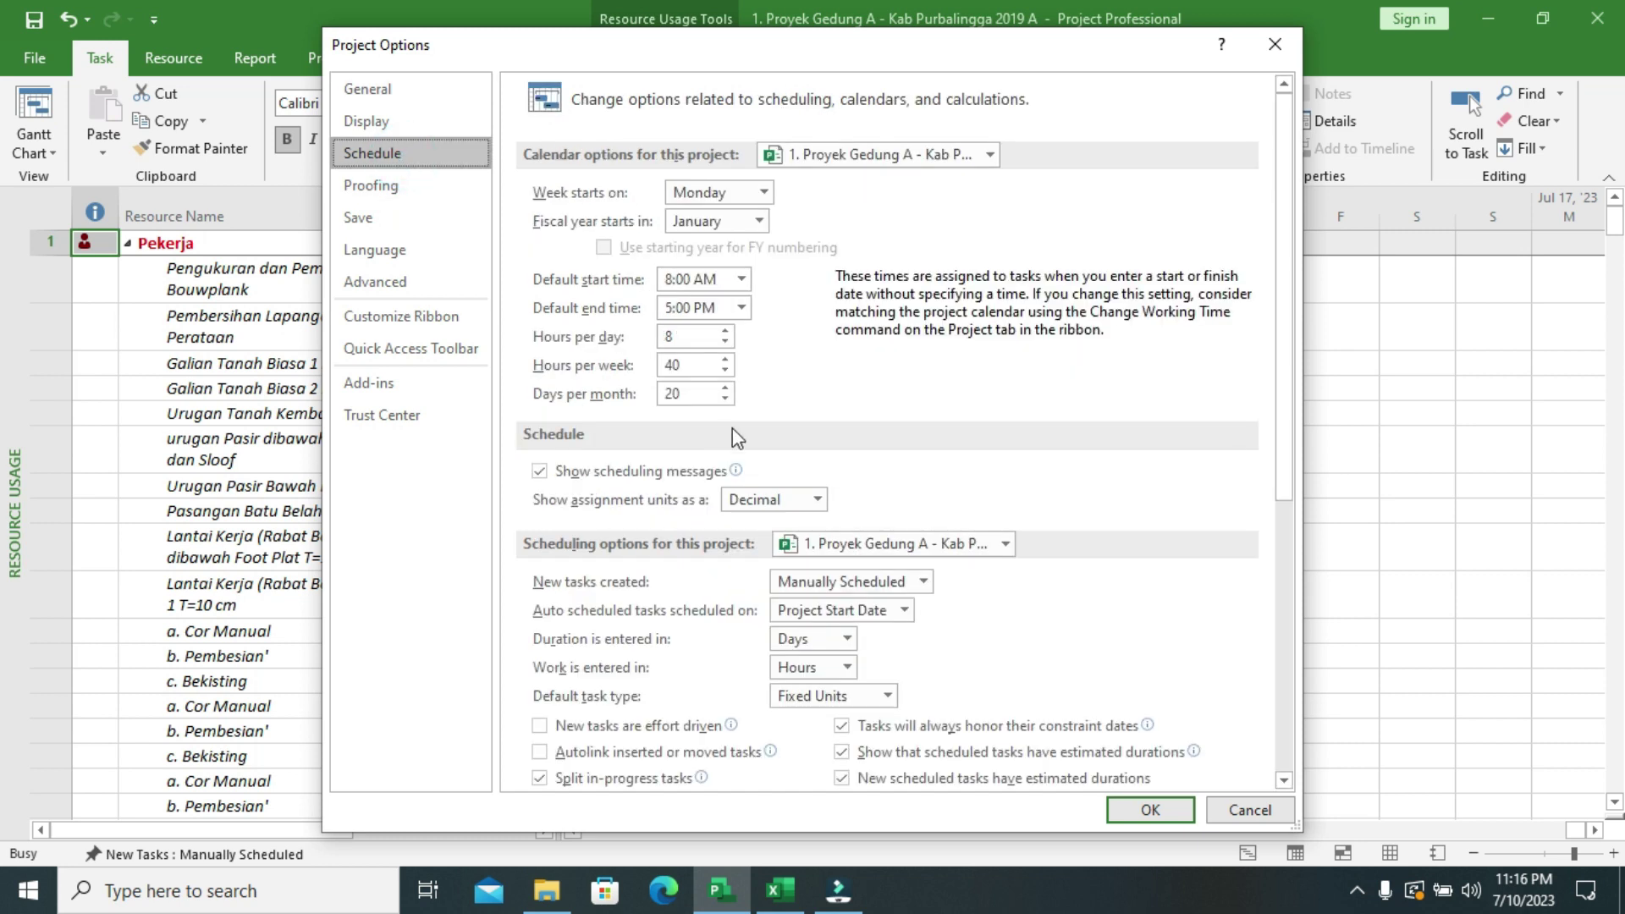
pyautogui.scroll(-1, 898, 468)
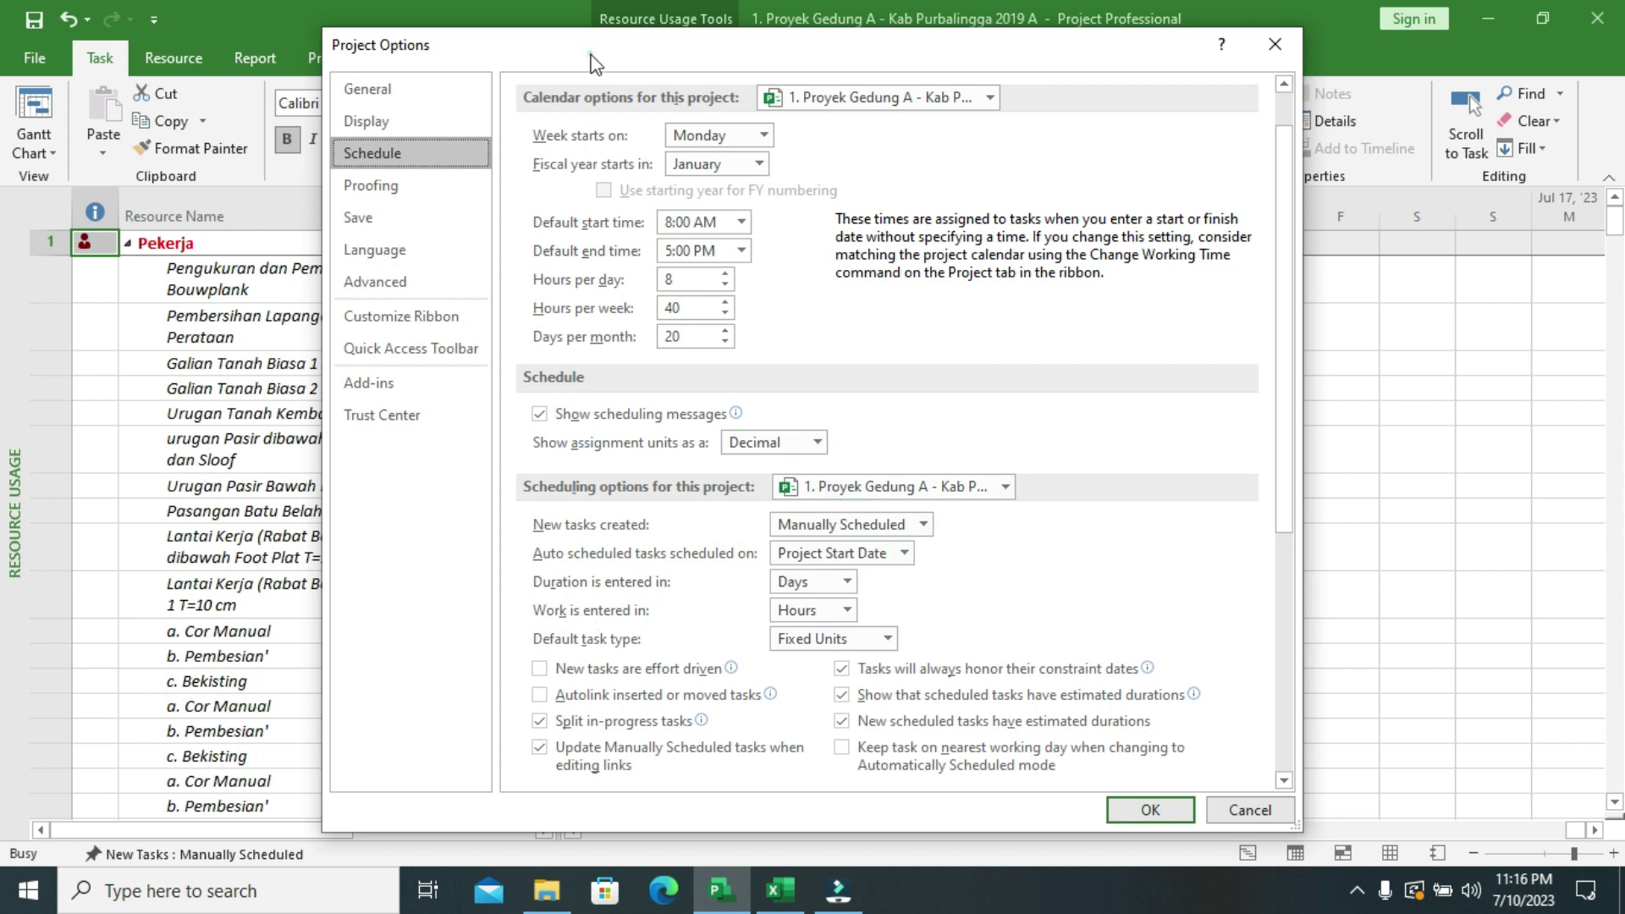
pyautogui.moveTo(590, 53); pyautogui.dragTo(932, 121)
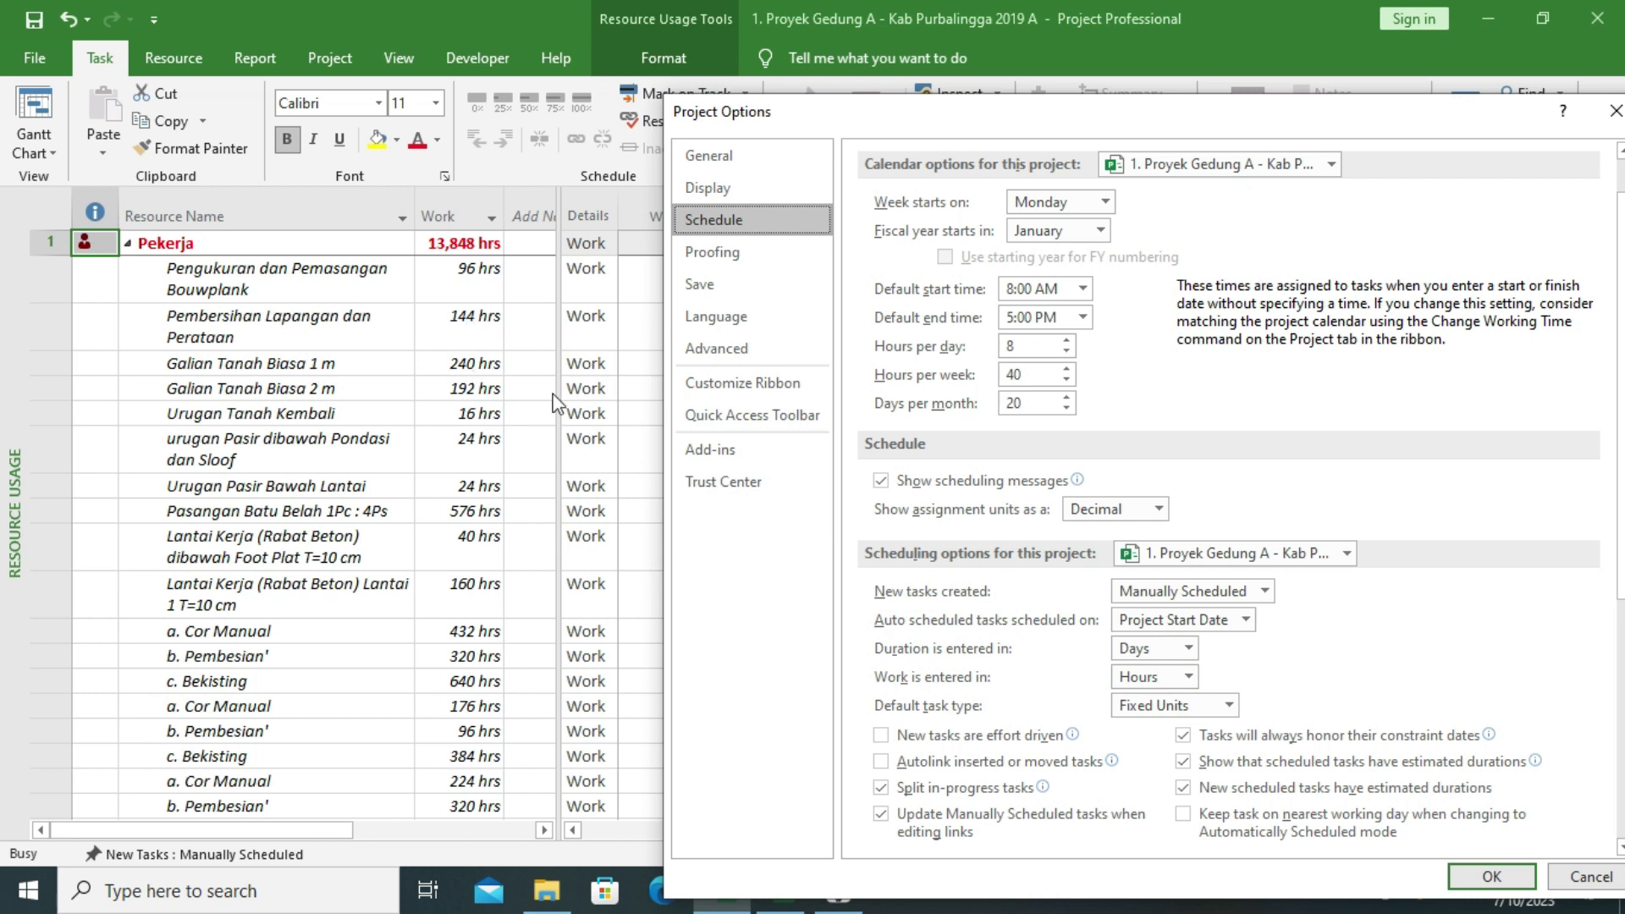
pyautogui.click(1166, 679)
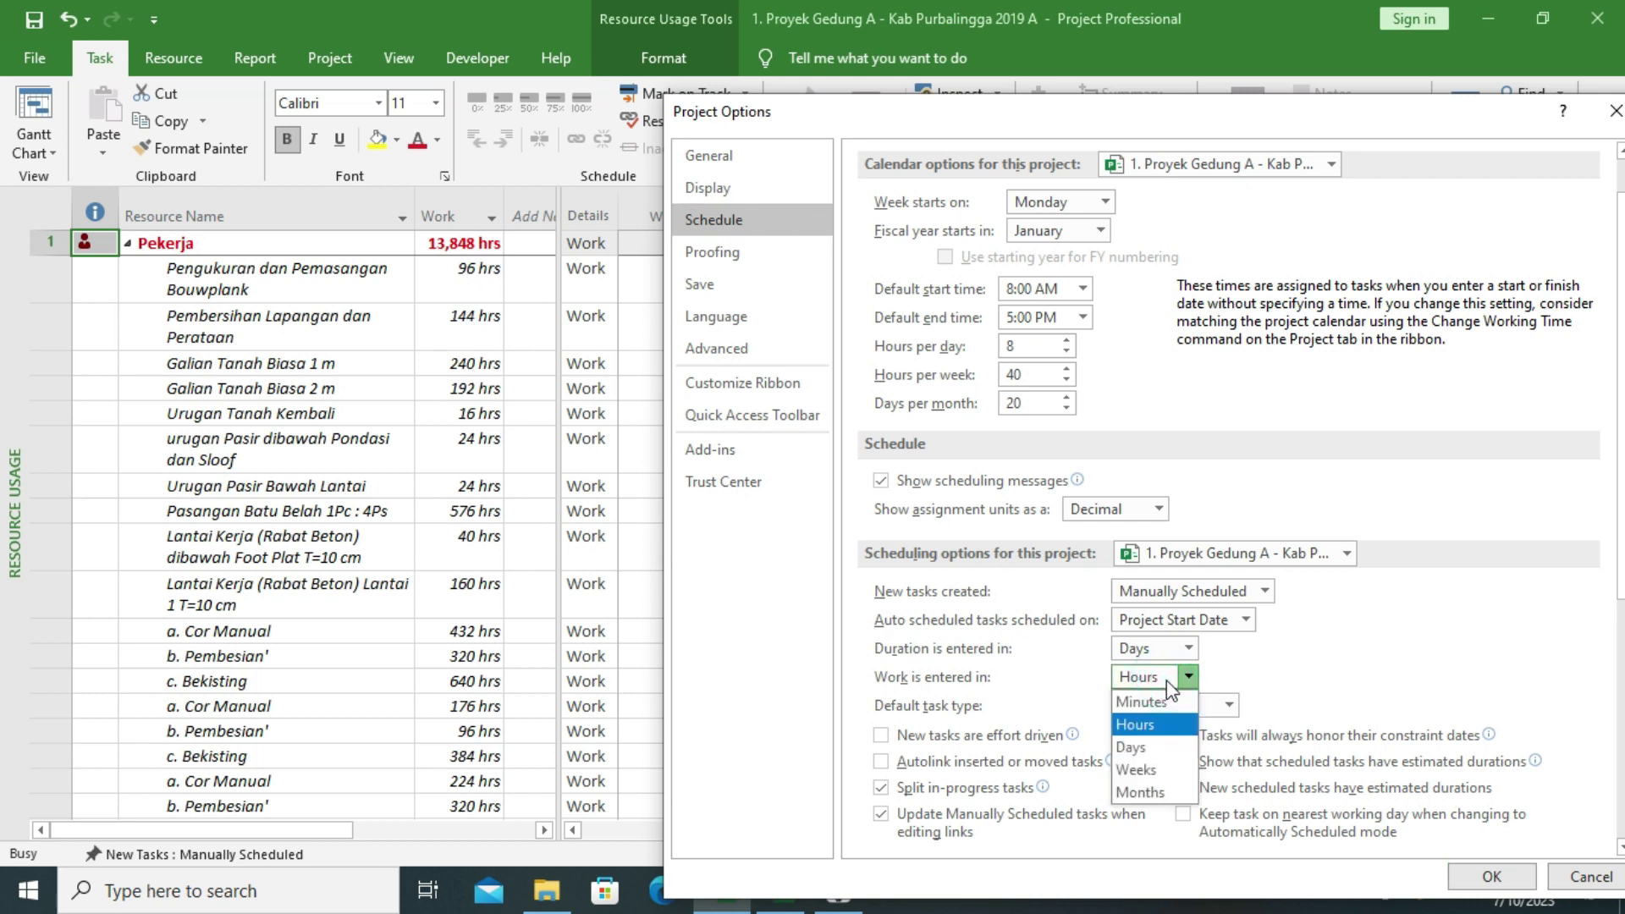
pyautogui.click(1153, 748)
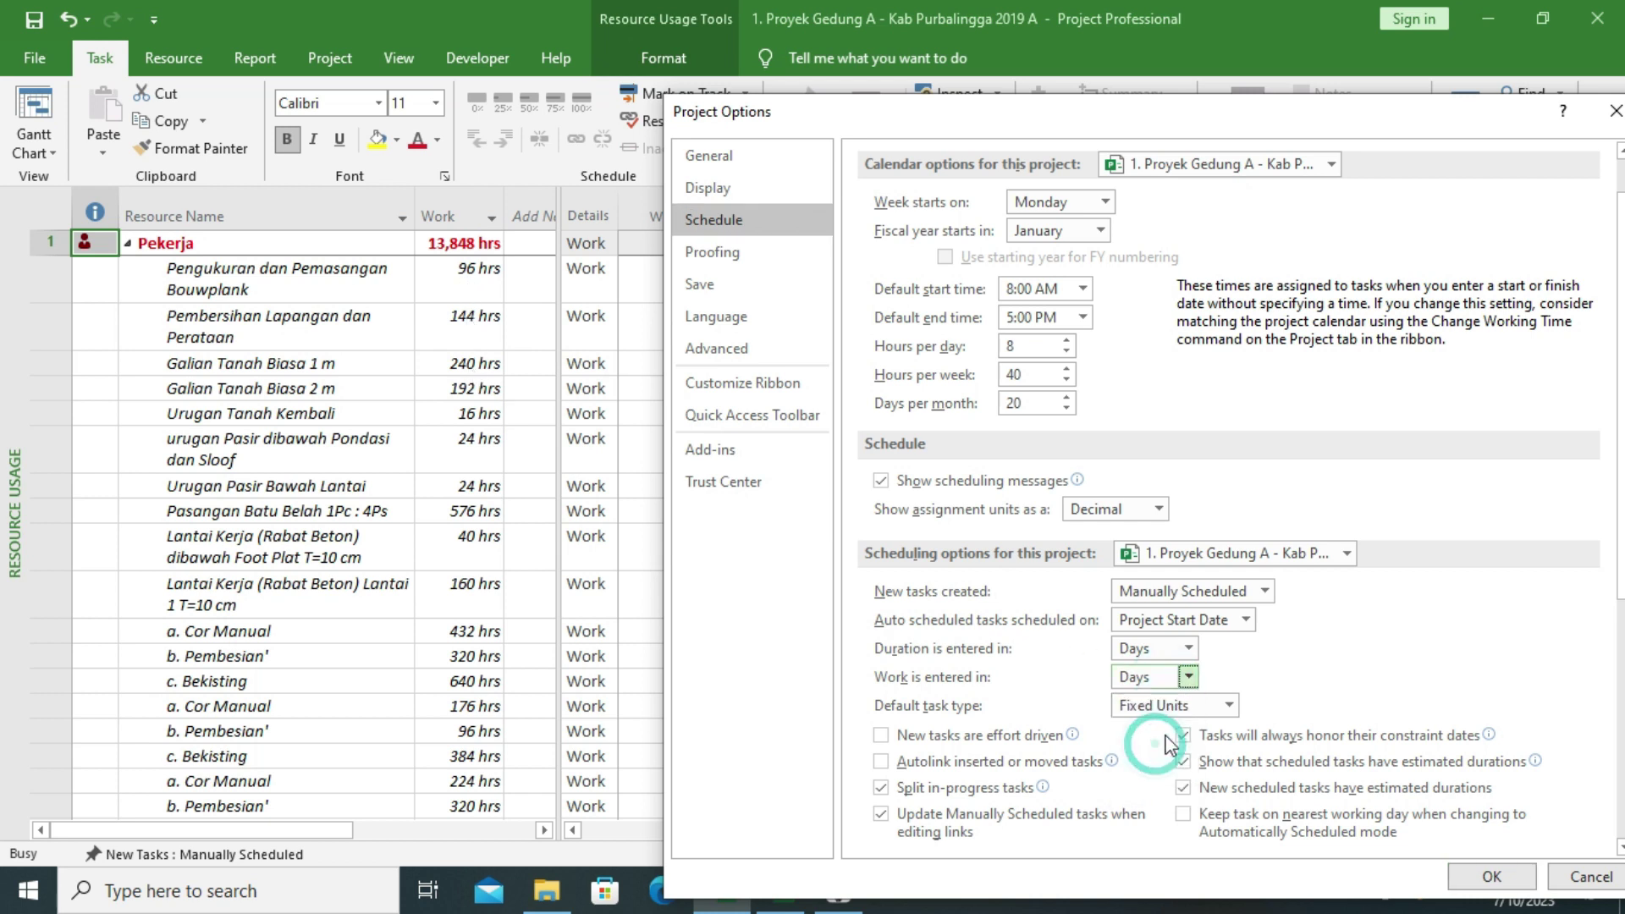
pyautogui.click(1491, 877)
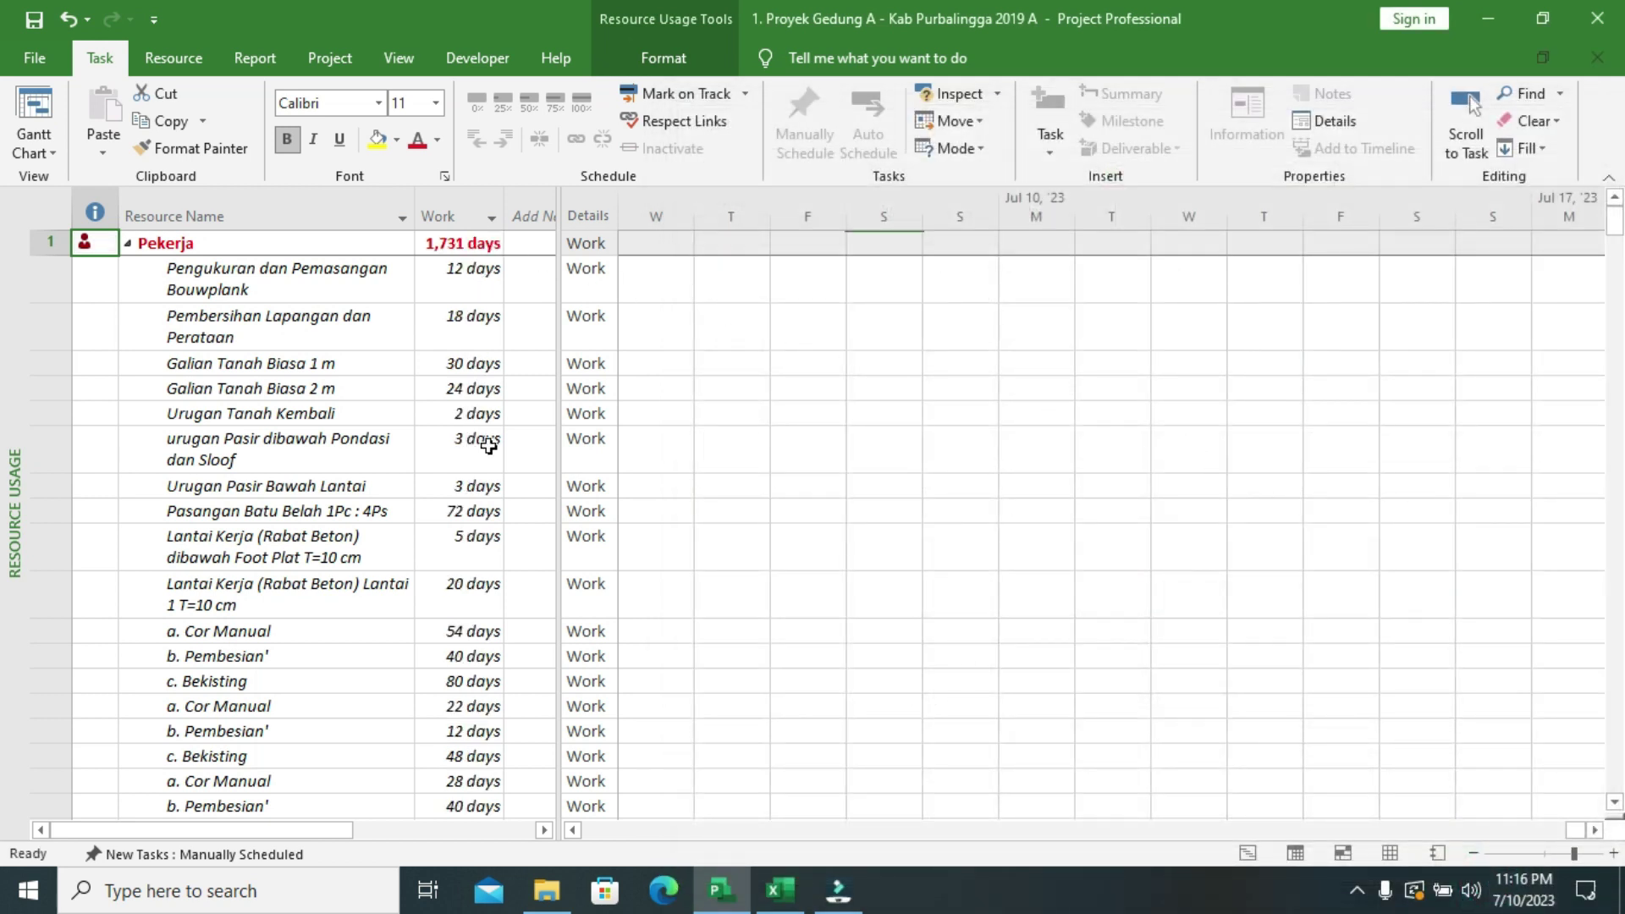
# - Look over the work in days and bring the late October 2019 daily assignments into view in the time-phased grid
pyautogui.scroll(-2, 496, 633)
pyautogui.scroll(2, 497, 633)
pyautogui.moveTo(1574, 835); pyautogui.dragTo(974, 825)
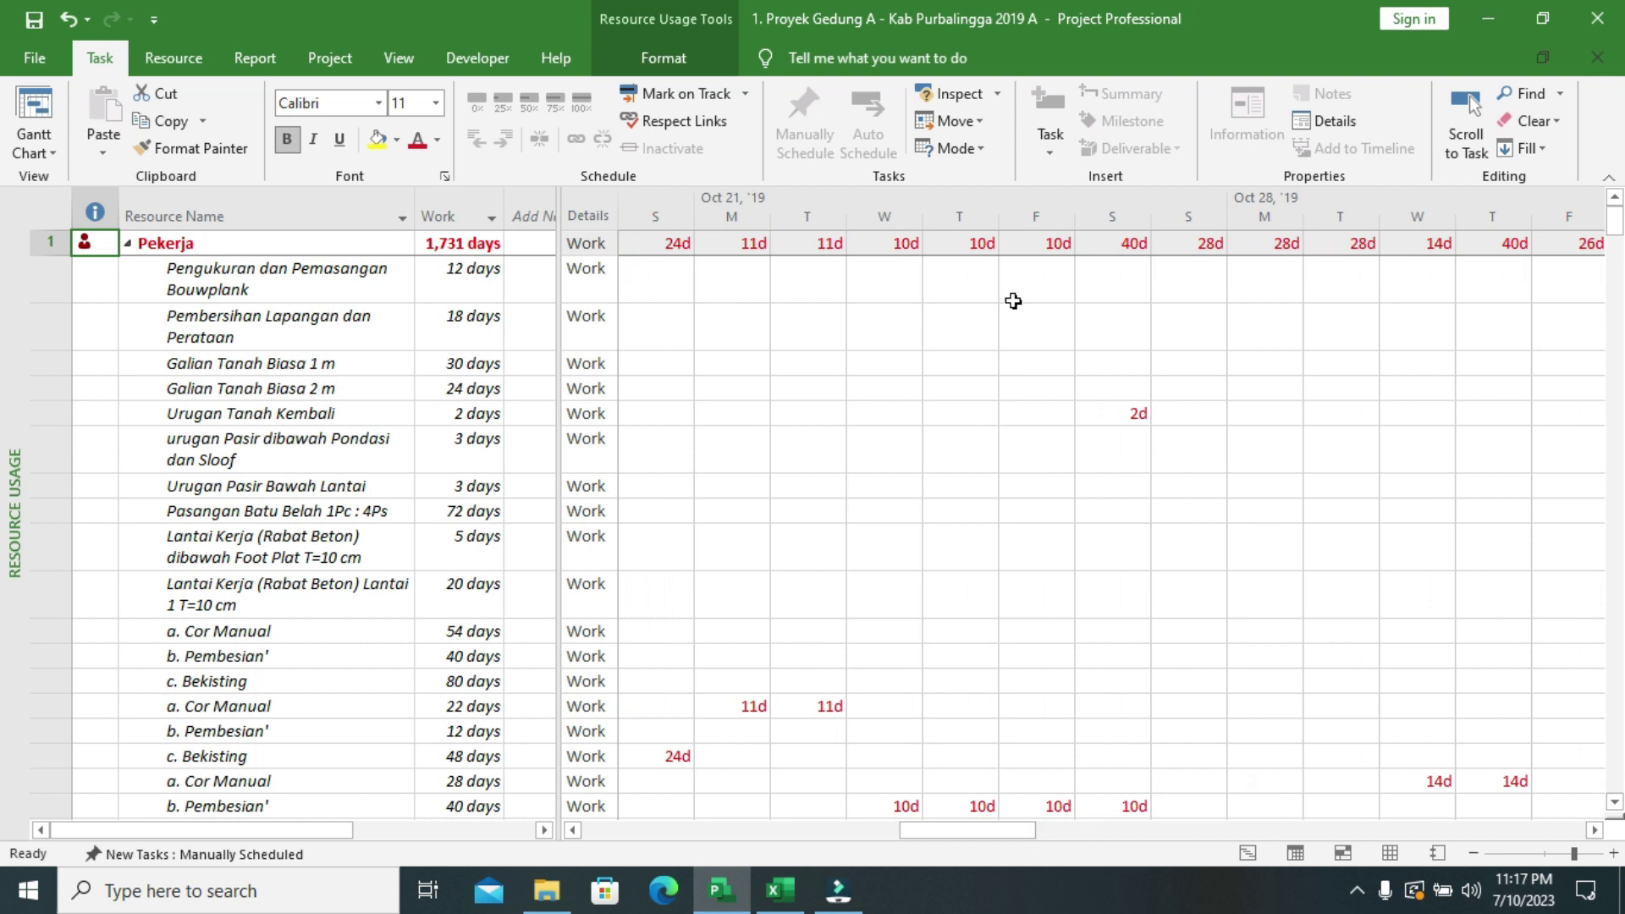
# - Set the Resource Usage timescale to three tiers (Top, Middle, Bottom) with Years as the top tier units
pyautogui.rightClick(910, 211)
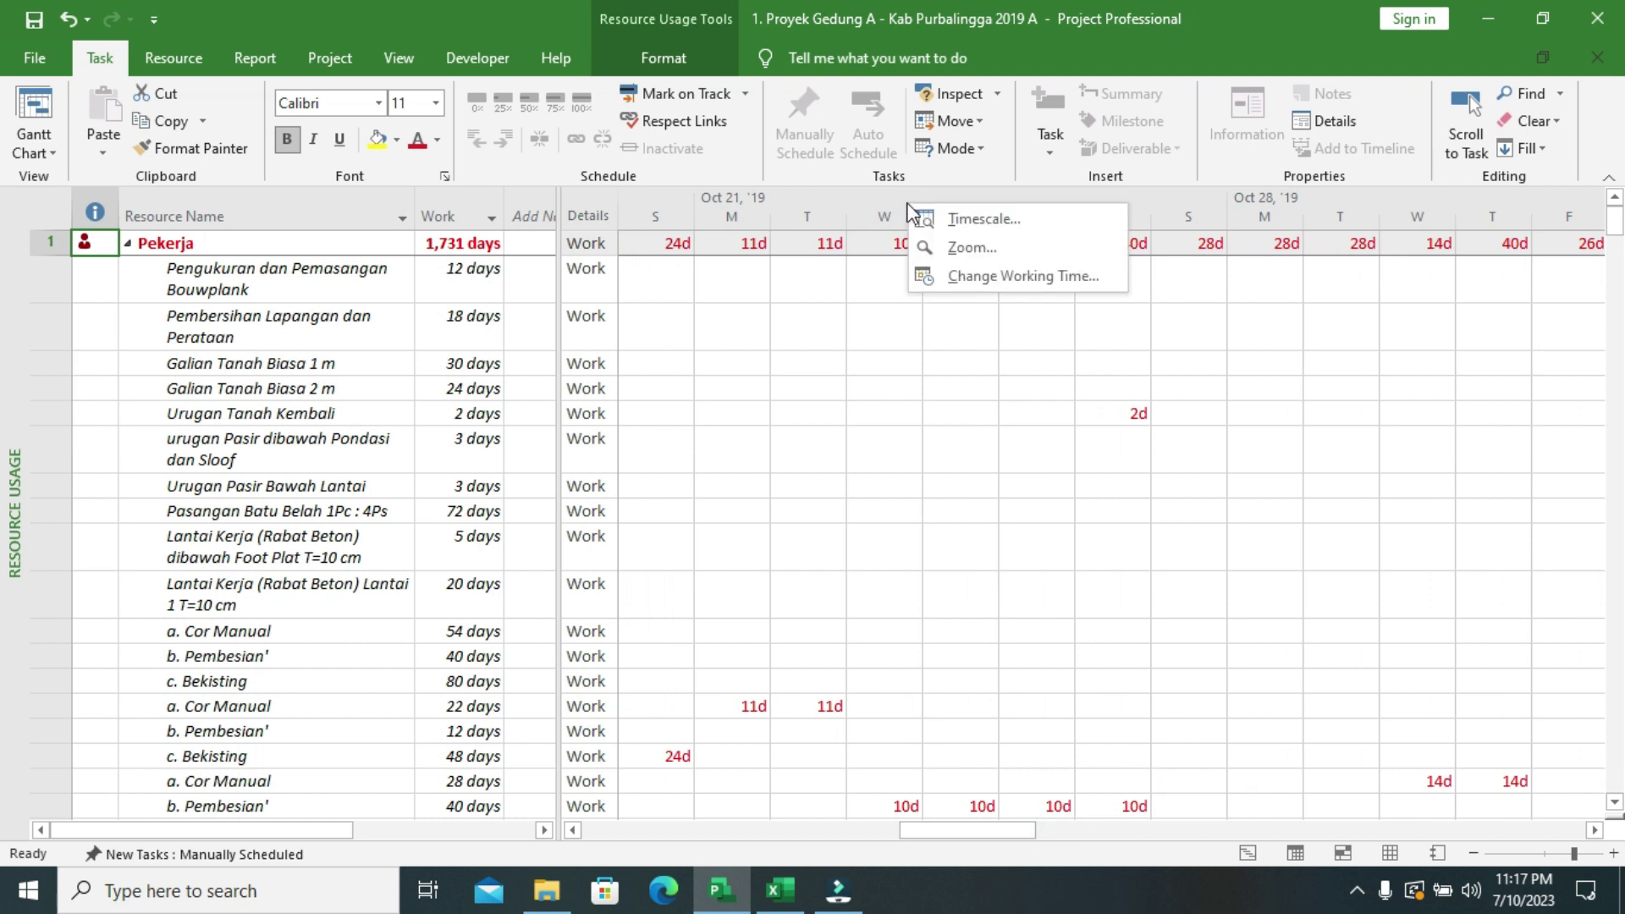
pyautogui.click(941, 217)
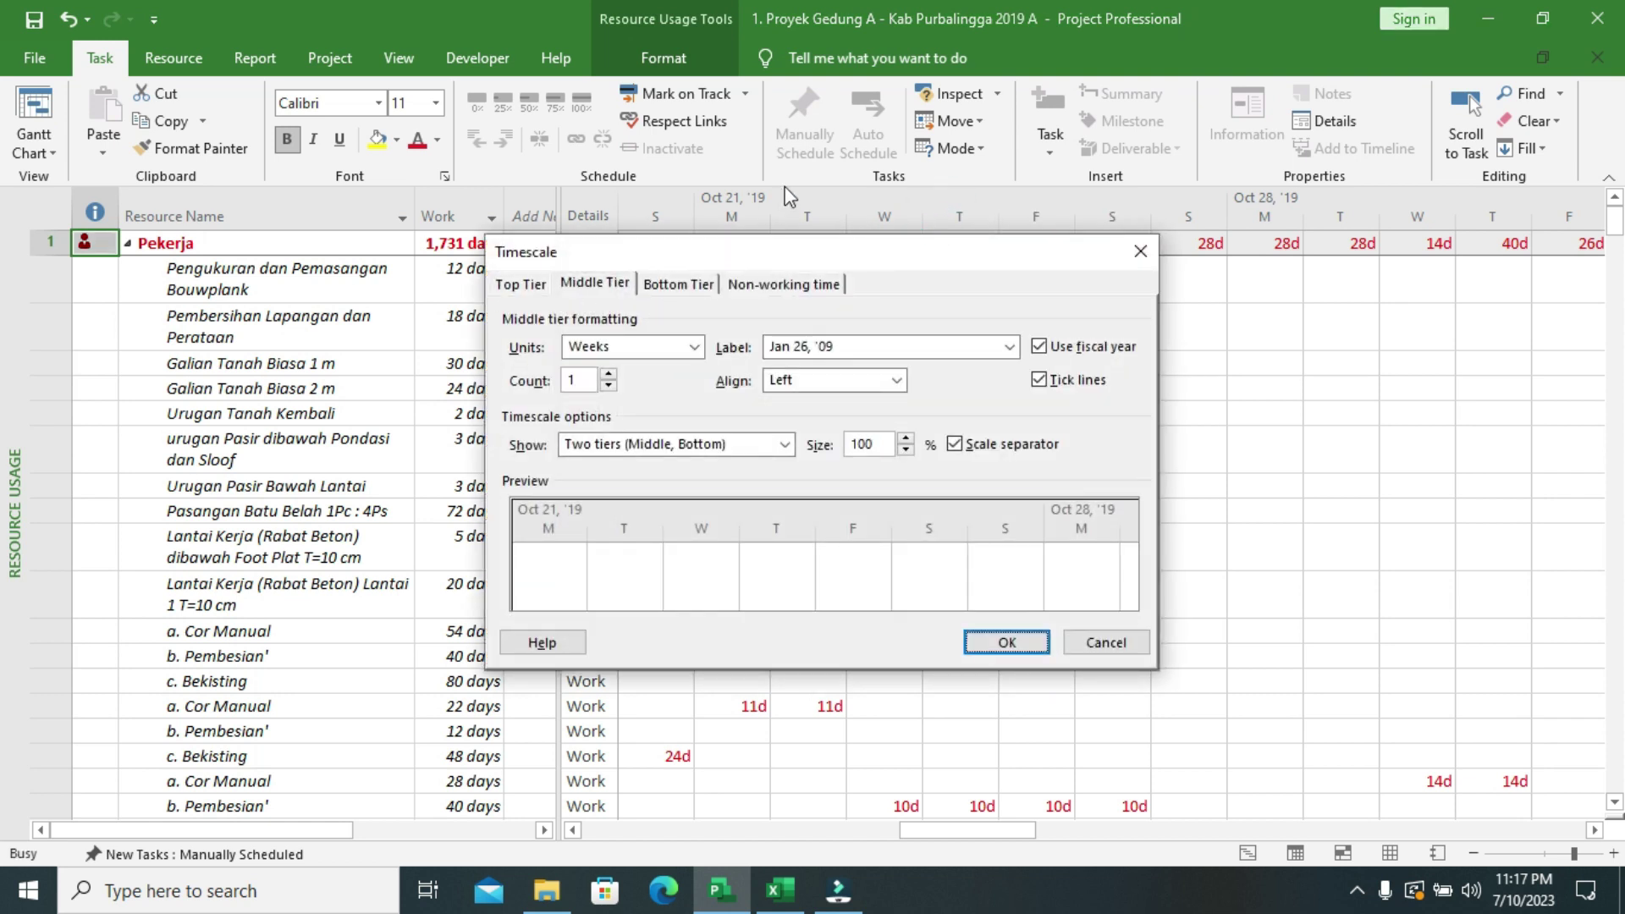
pyautogui.click(521, 284)
pyautogui.click(616, 447)
pyautogui.click(615, 453)
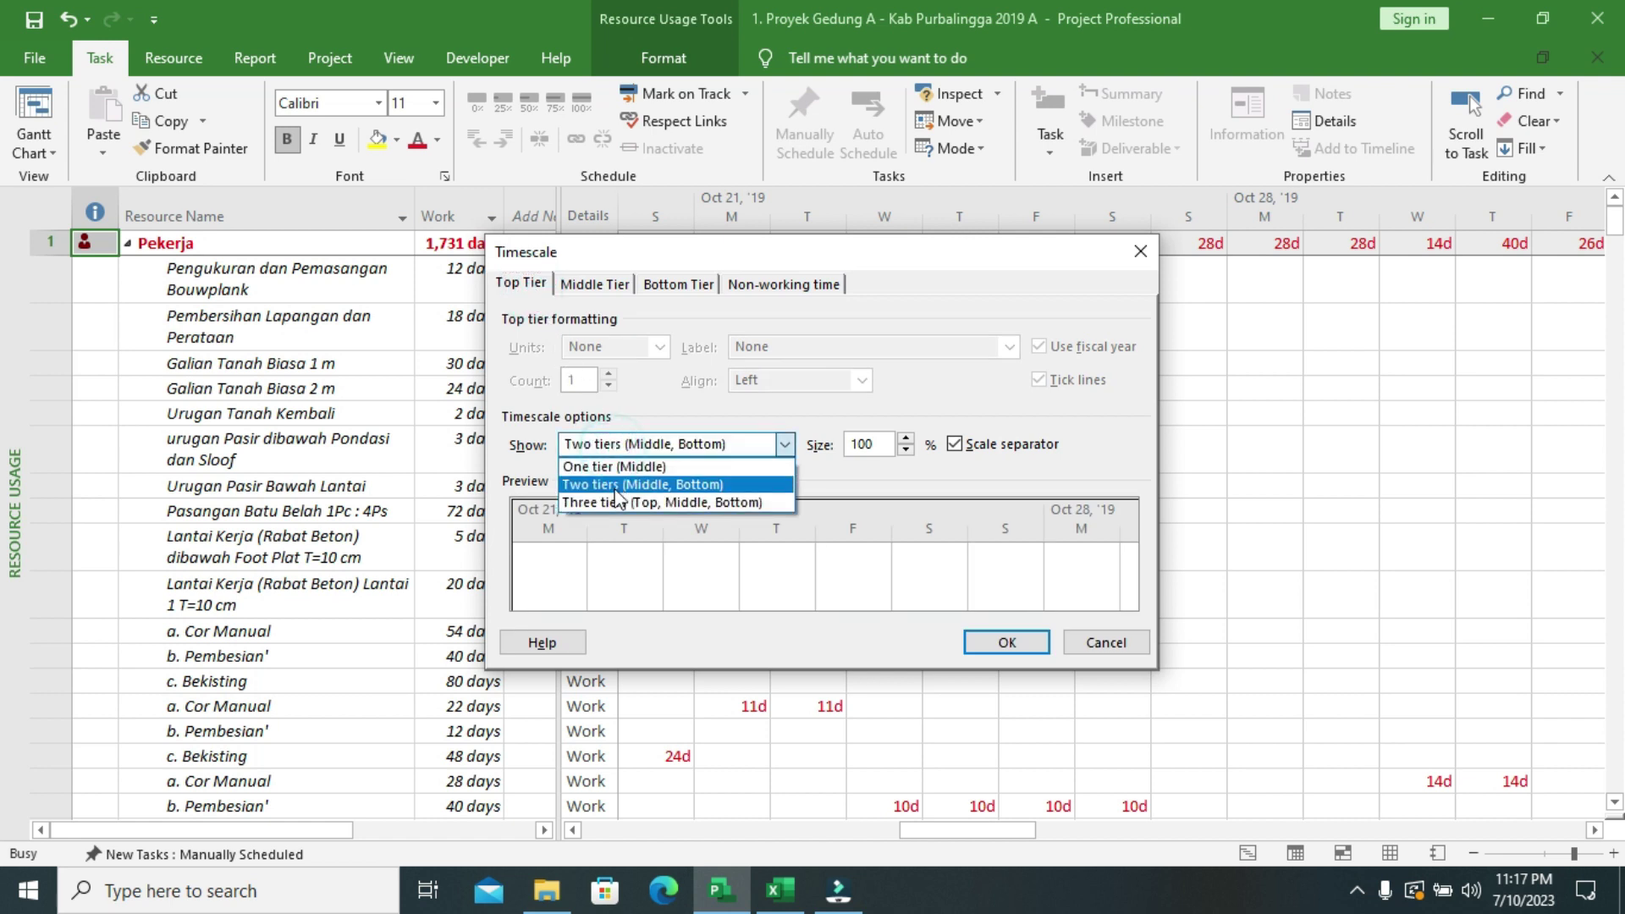
pyautogui.click(616, 501)
pyautogui.click(629, 352)
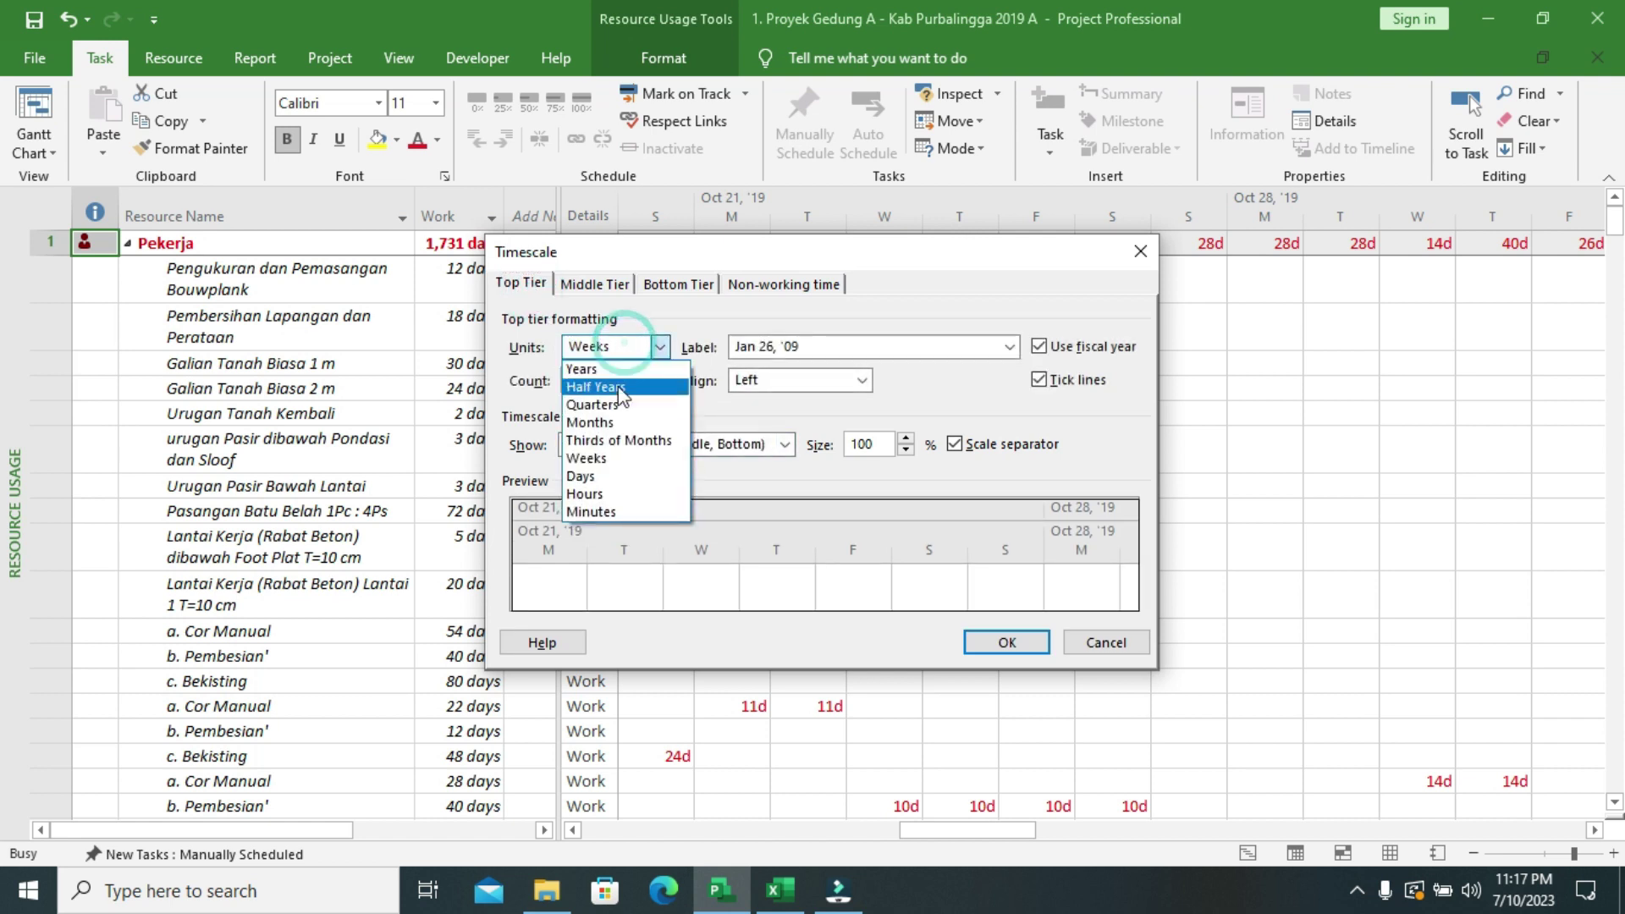
pyautogui.click(597, 367)
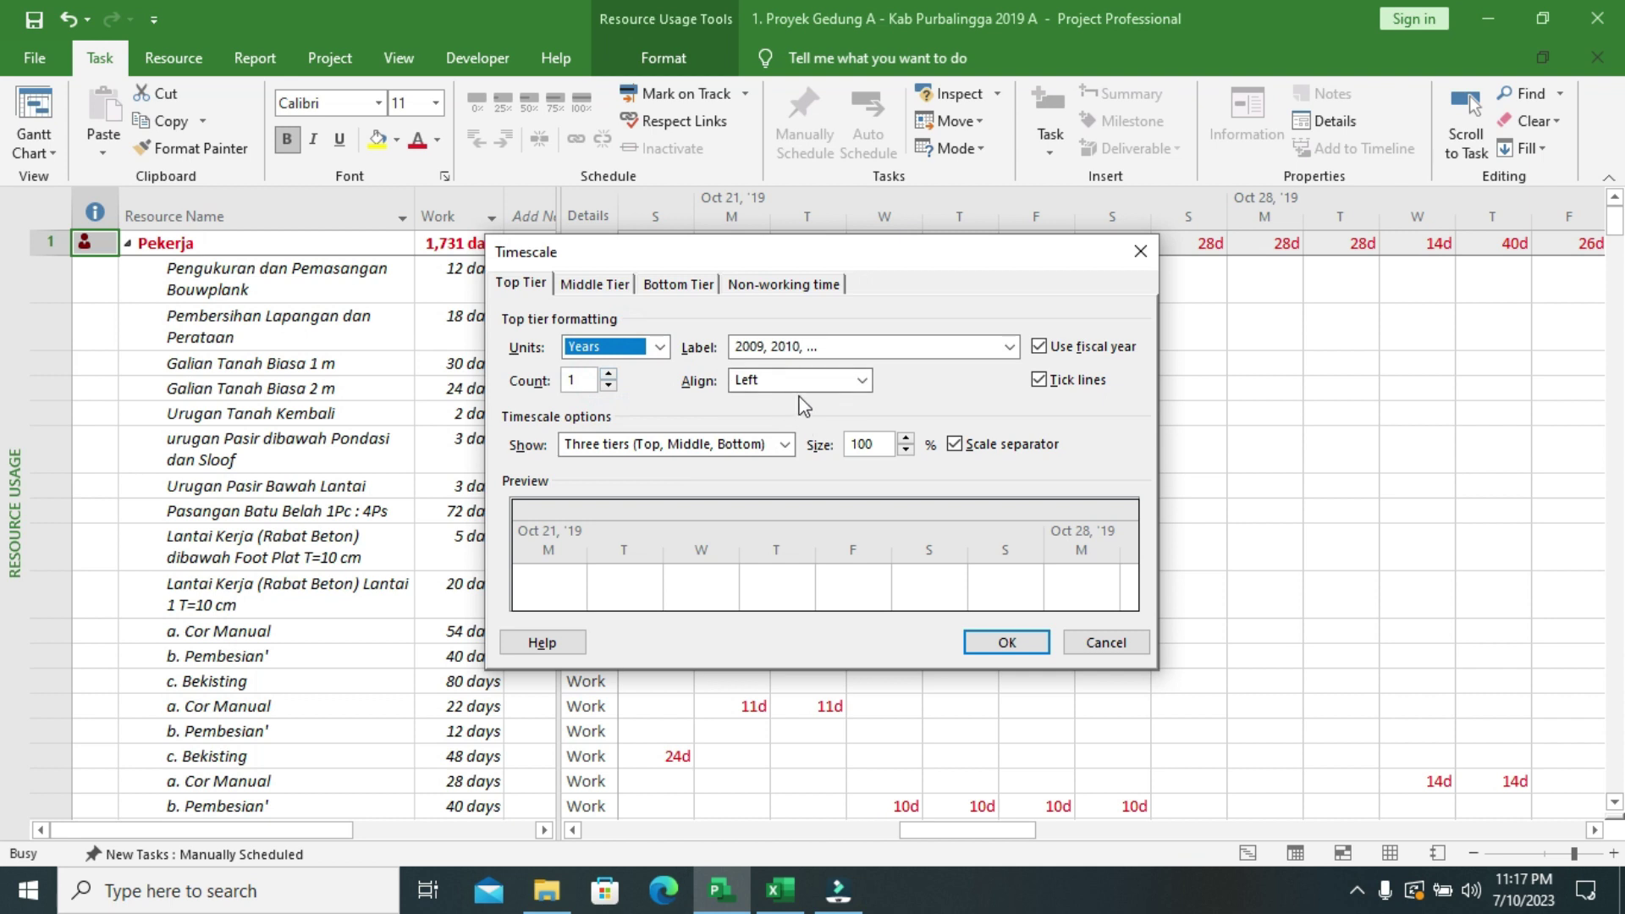
# - Set the timescale's middle tier units to Months and its bottom tier units to Weeks
pyautogui.click(614, 286)
pyautogui.click(629, 347)
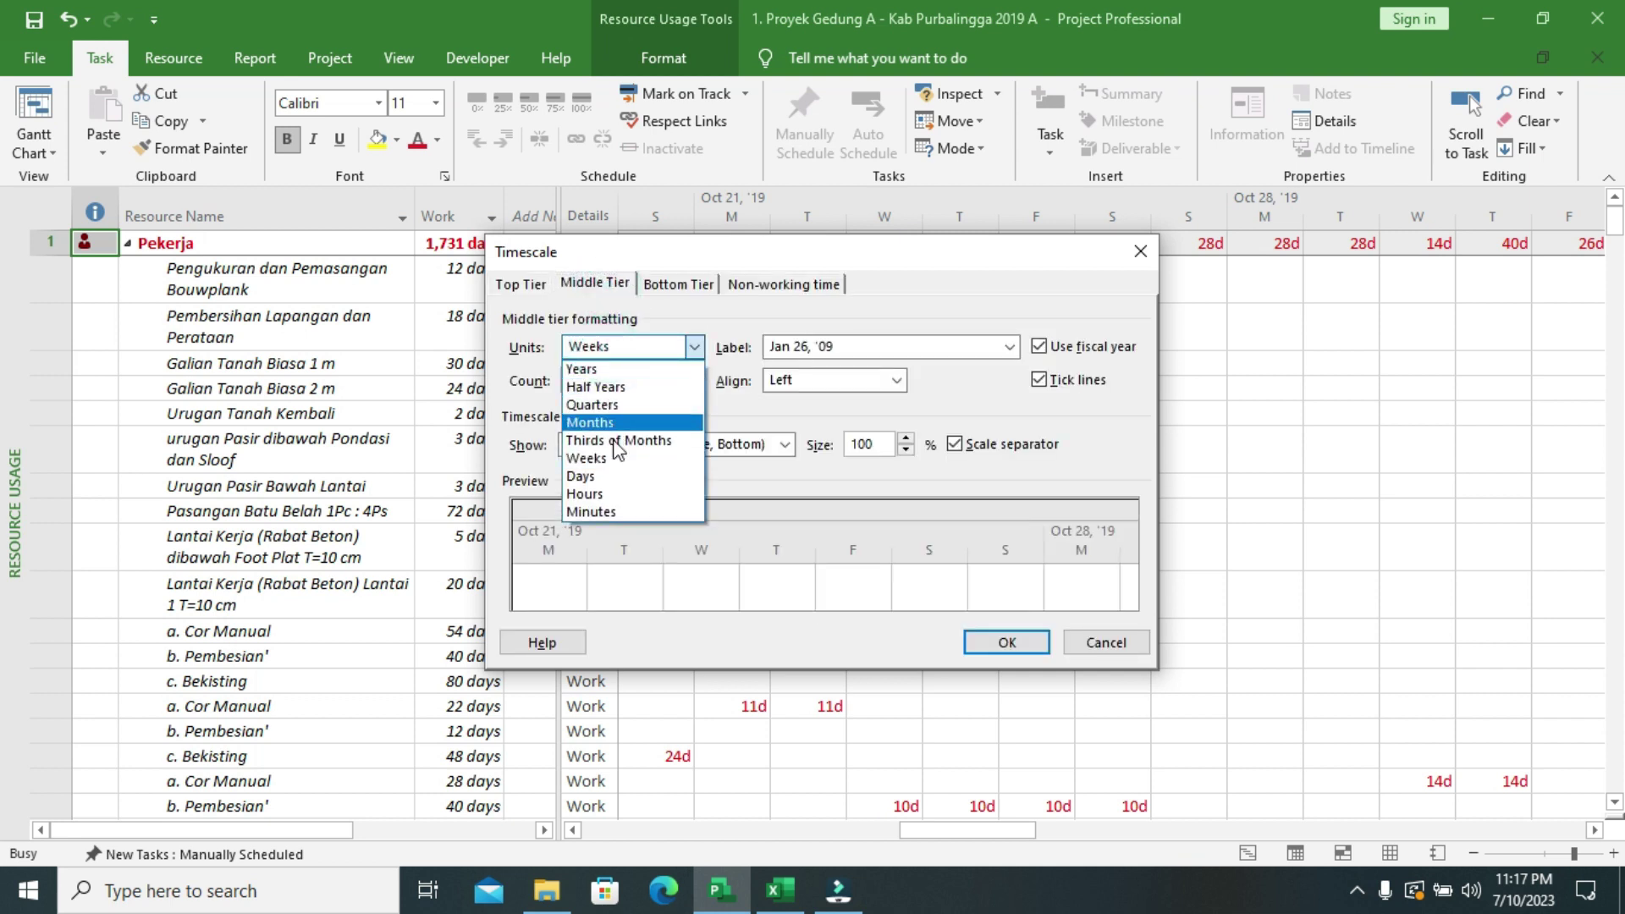
pyautogui.click(612, 426)
pyautogui.click(655, 286)
pyautogui.click(597, 347)
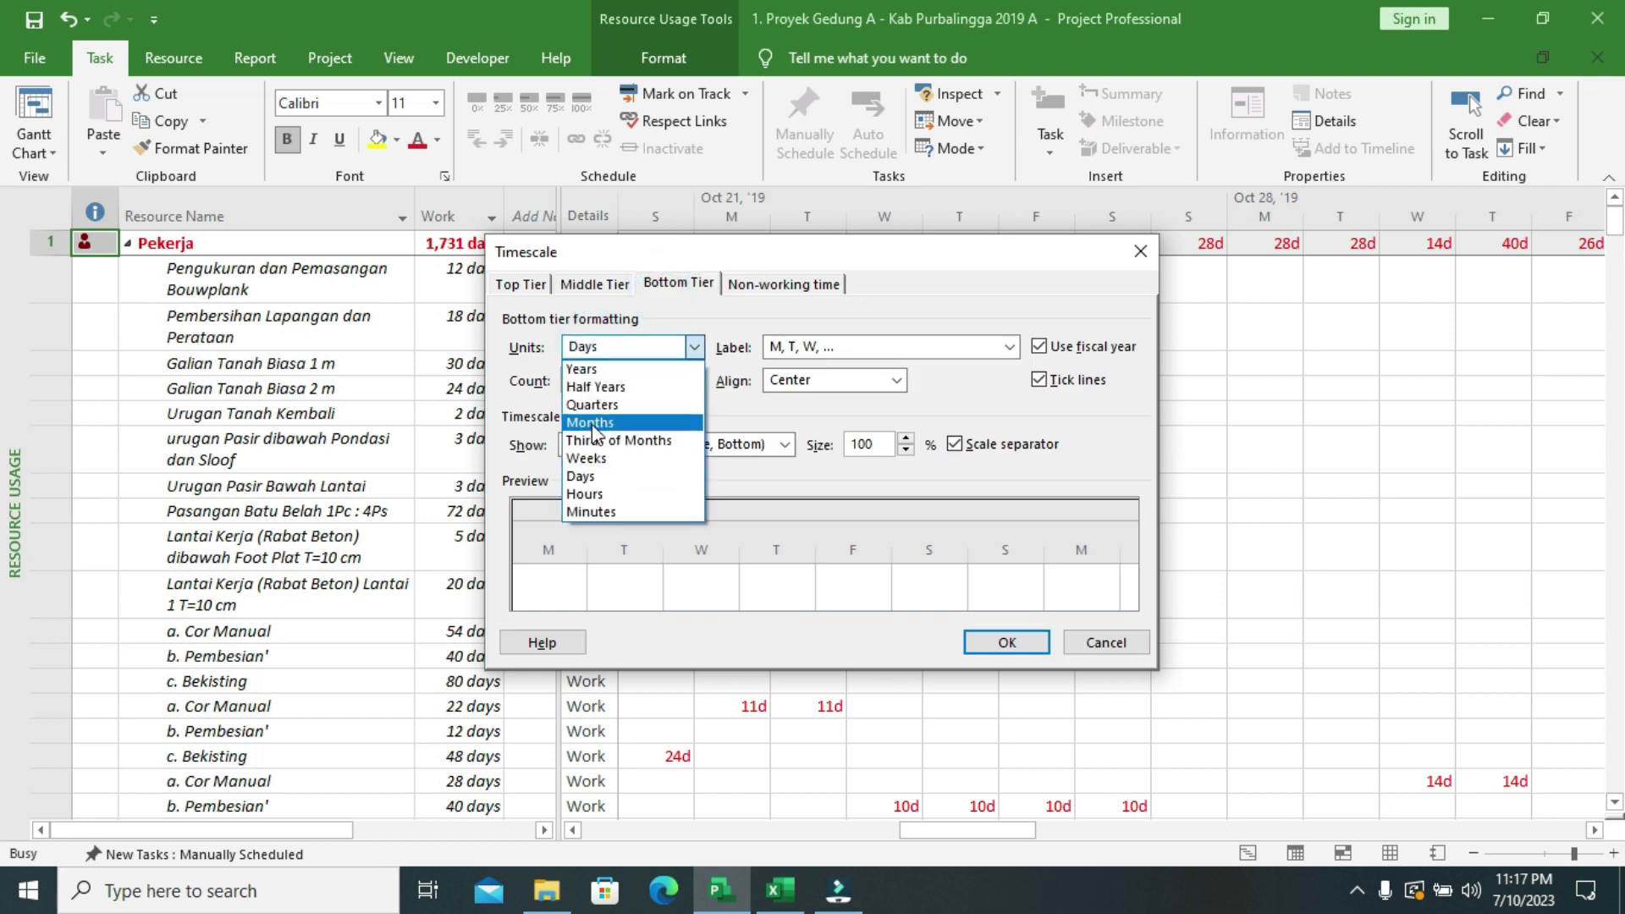
pyautogui.click(598, 464)
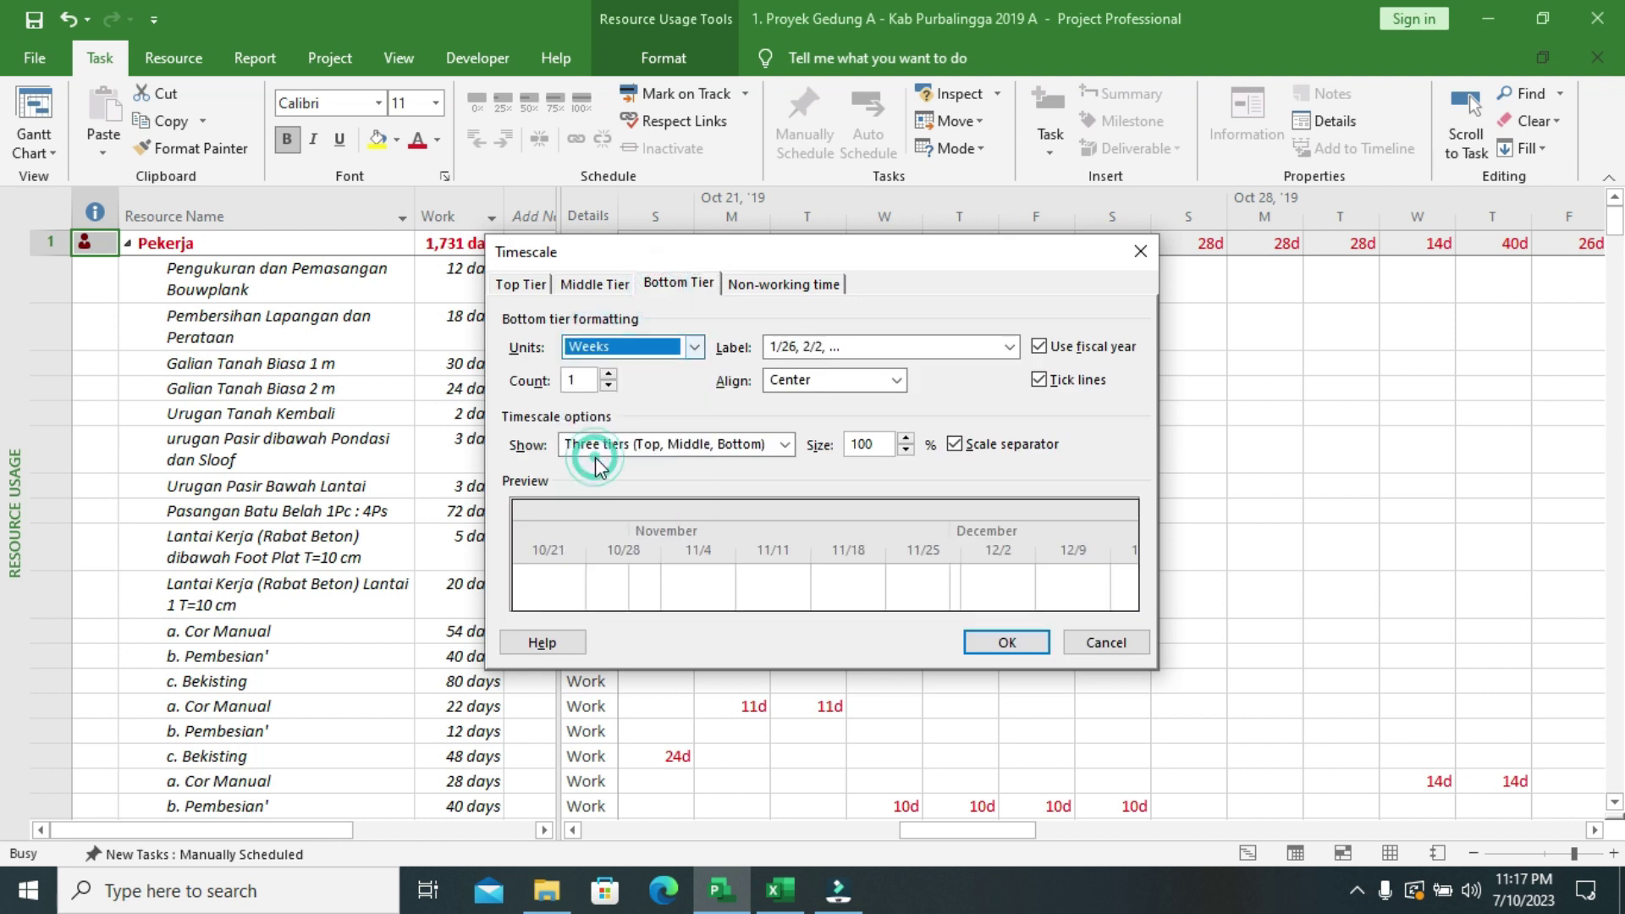
# - Set the timescale's middle tier units to Weeks and its bottom tier units to Days
pyautogui.click(616, 352)
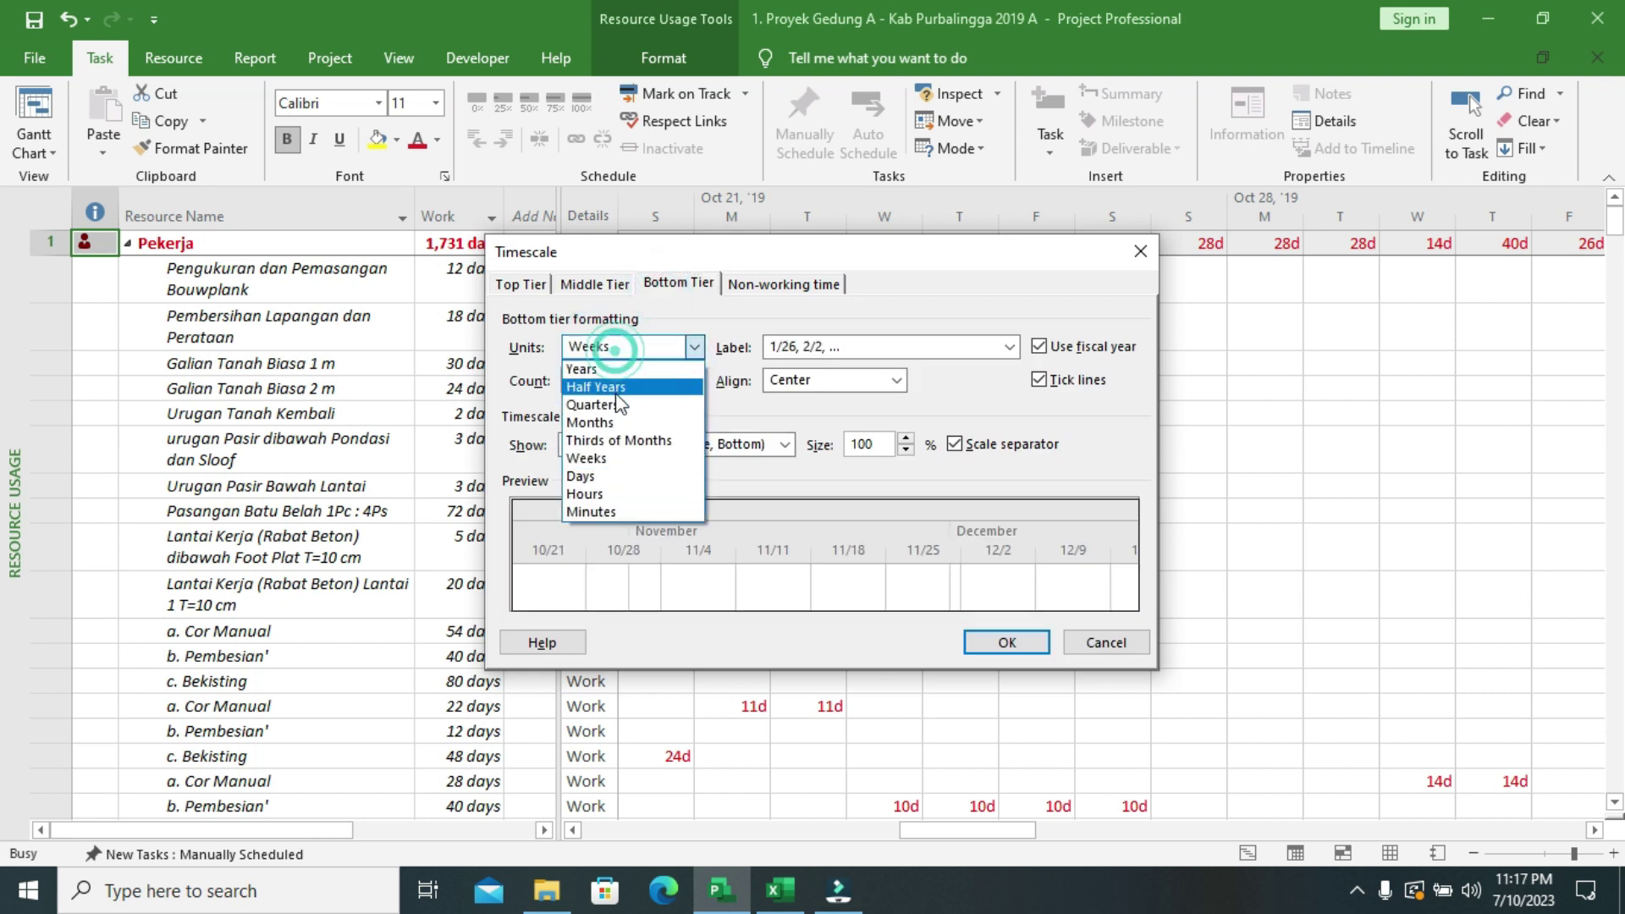
pyautogui.click(596, 288)
pyautogui.click(596, 288)
pyautogui.click(603, 349)
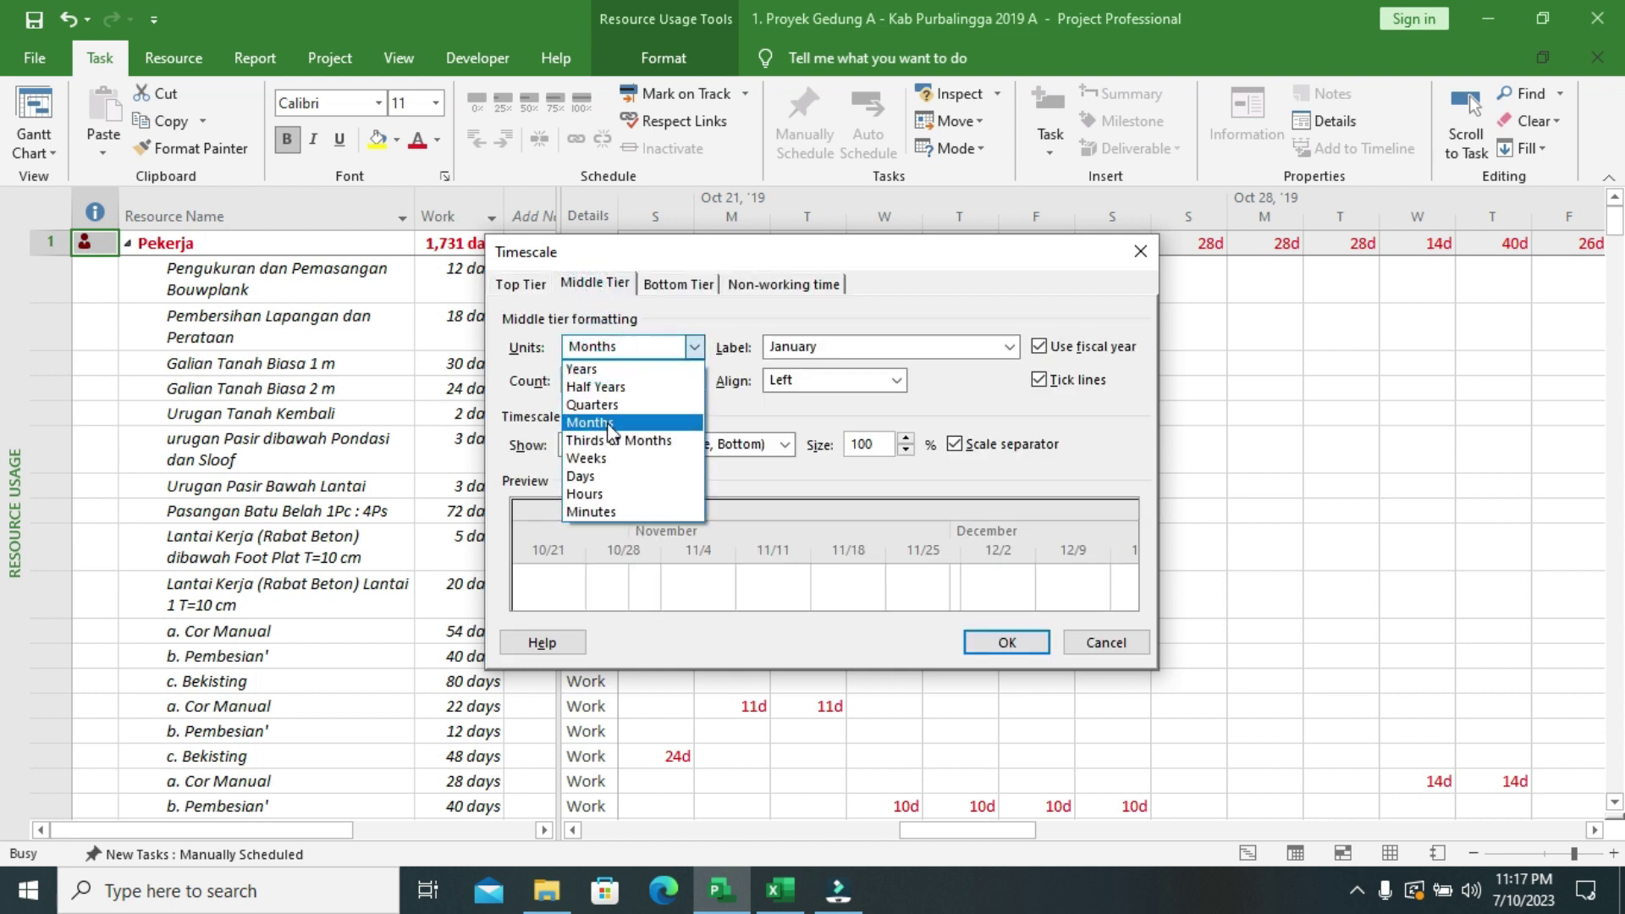
pyautogui.click(598, 459)
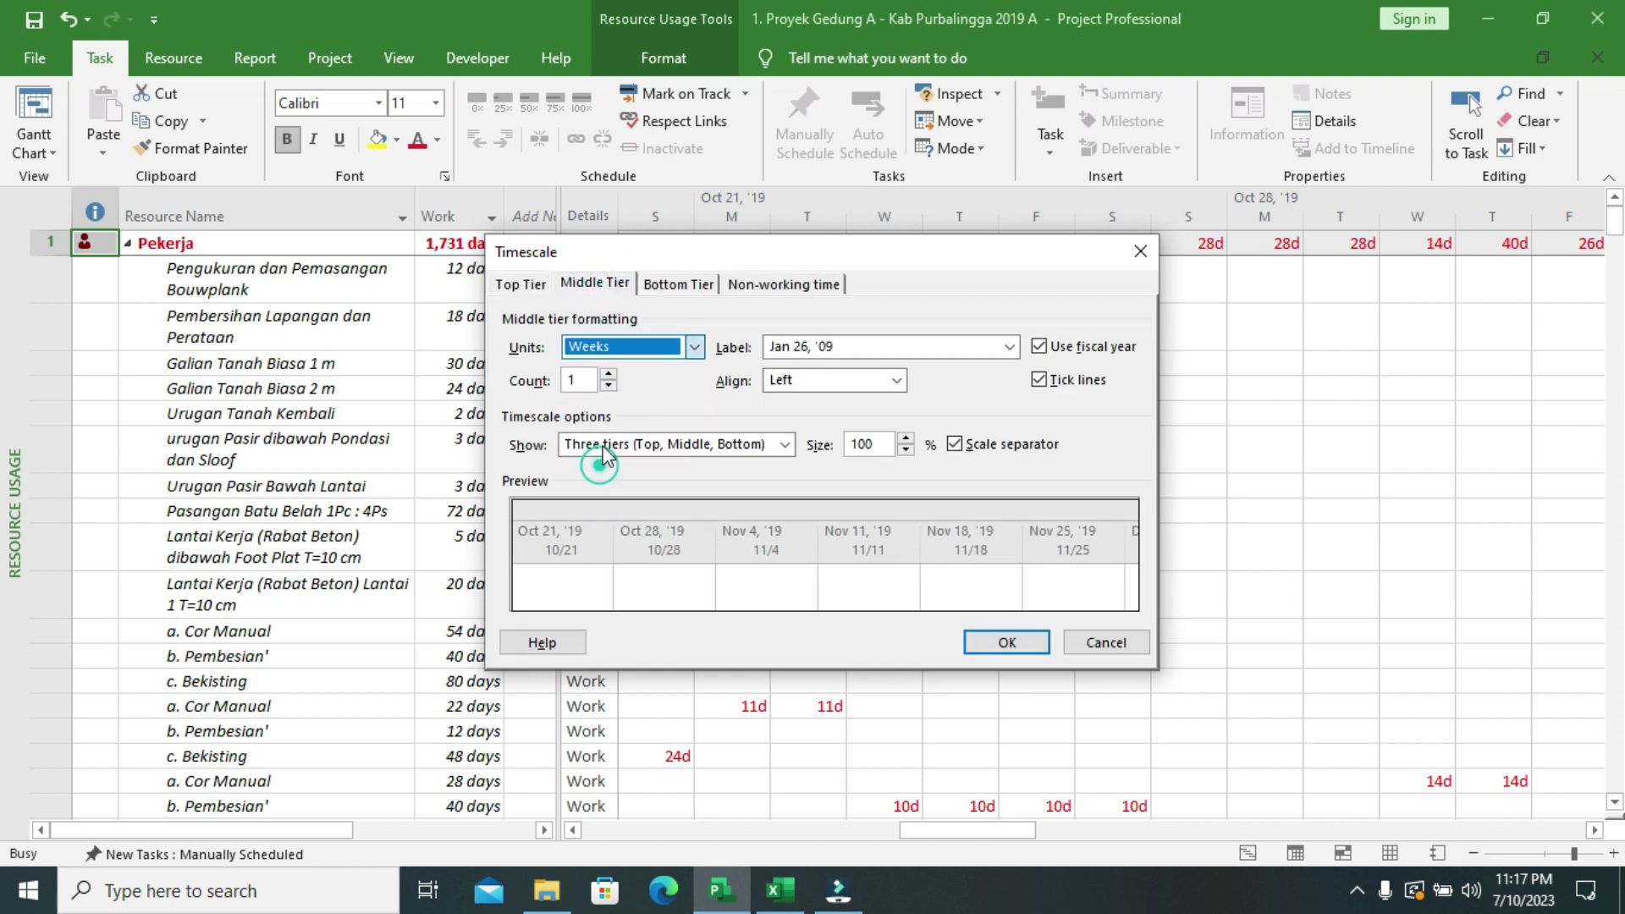
pyautogui.click(677, 285)
pyautogui.click(683, 347)
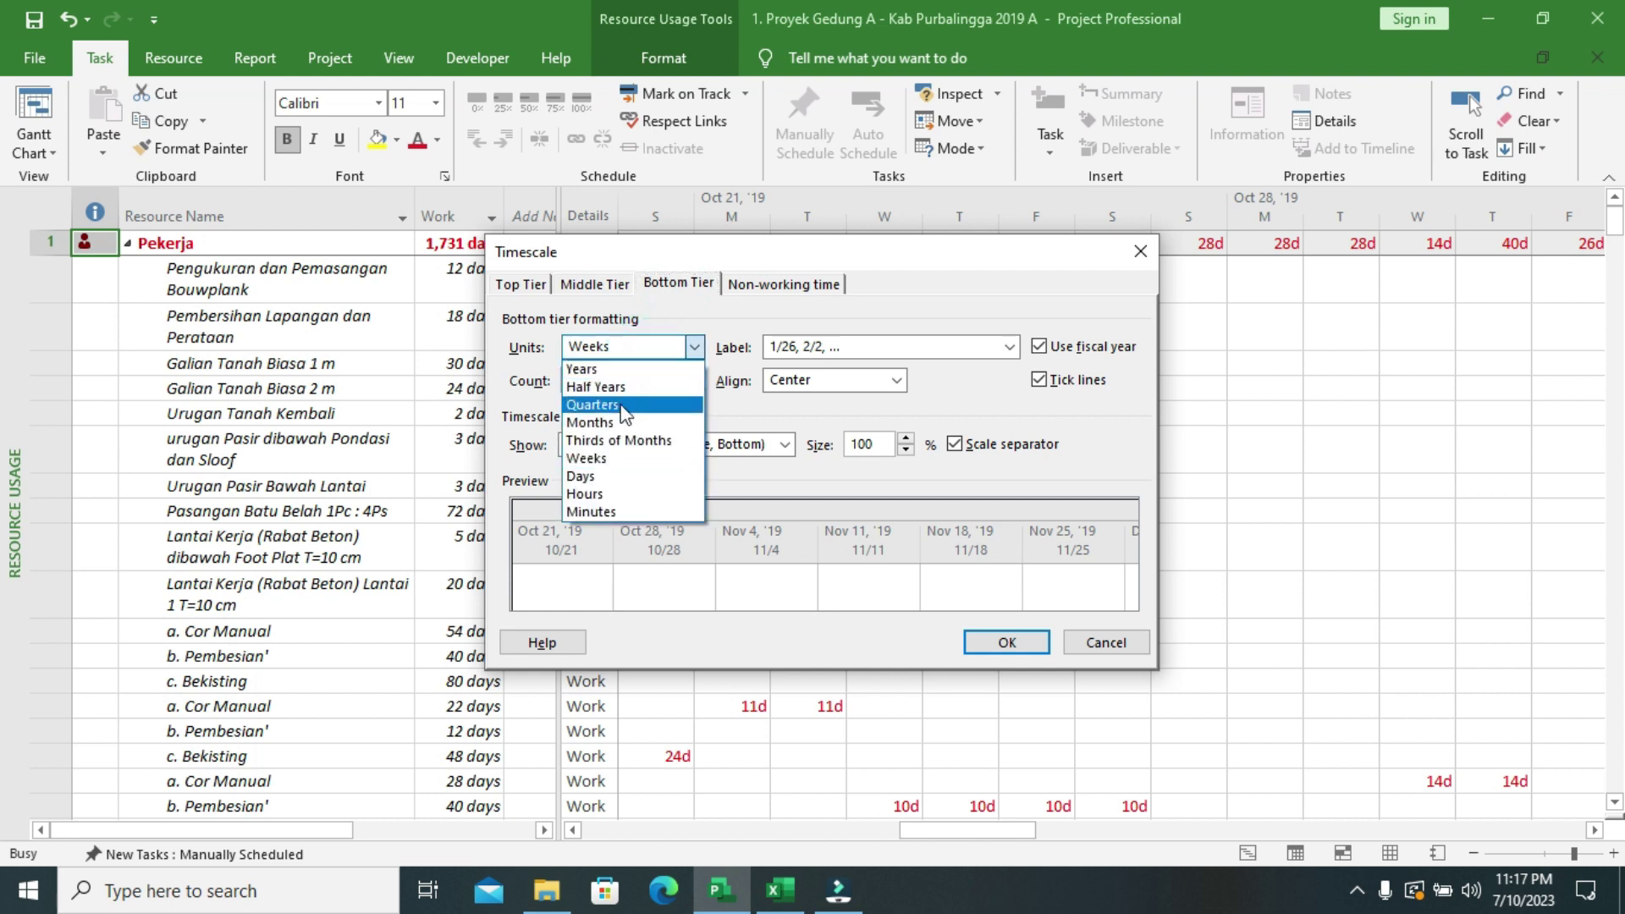
pyautogui.click(607, 475)
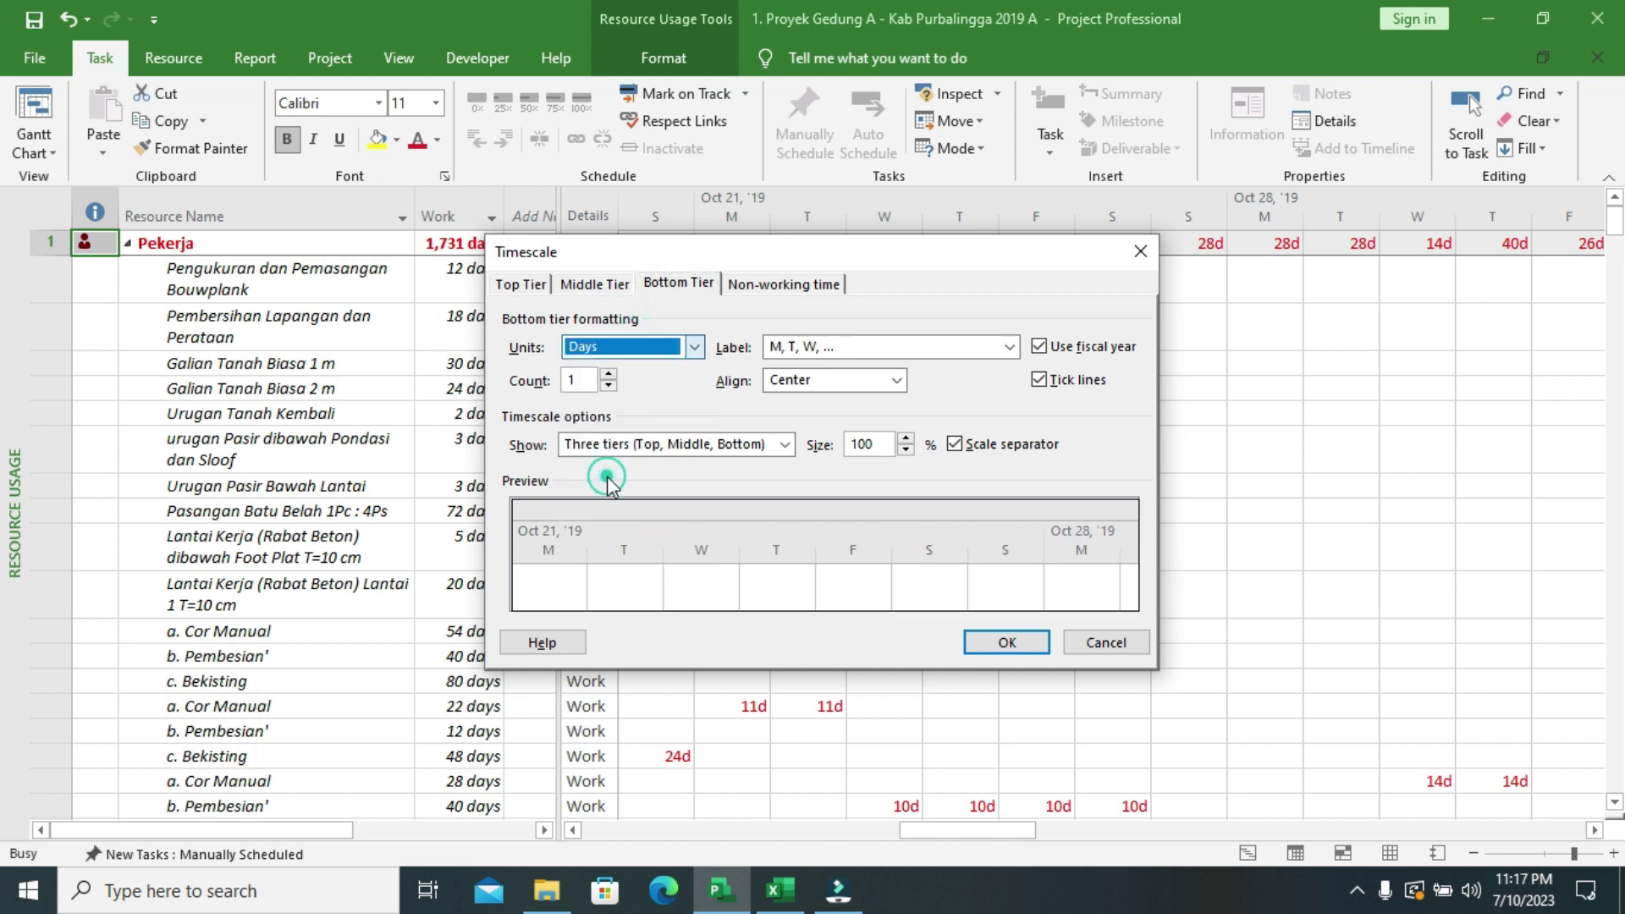
# - Set the middle tier's date label format to "Jan 26, Feb 2, ..."
pyautogui.click(624, 286)
pyautogui.click(813, 348)
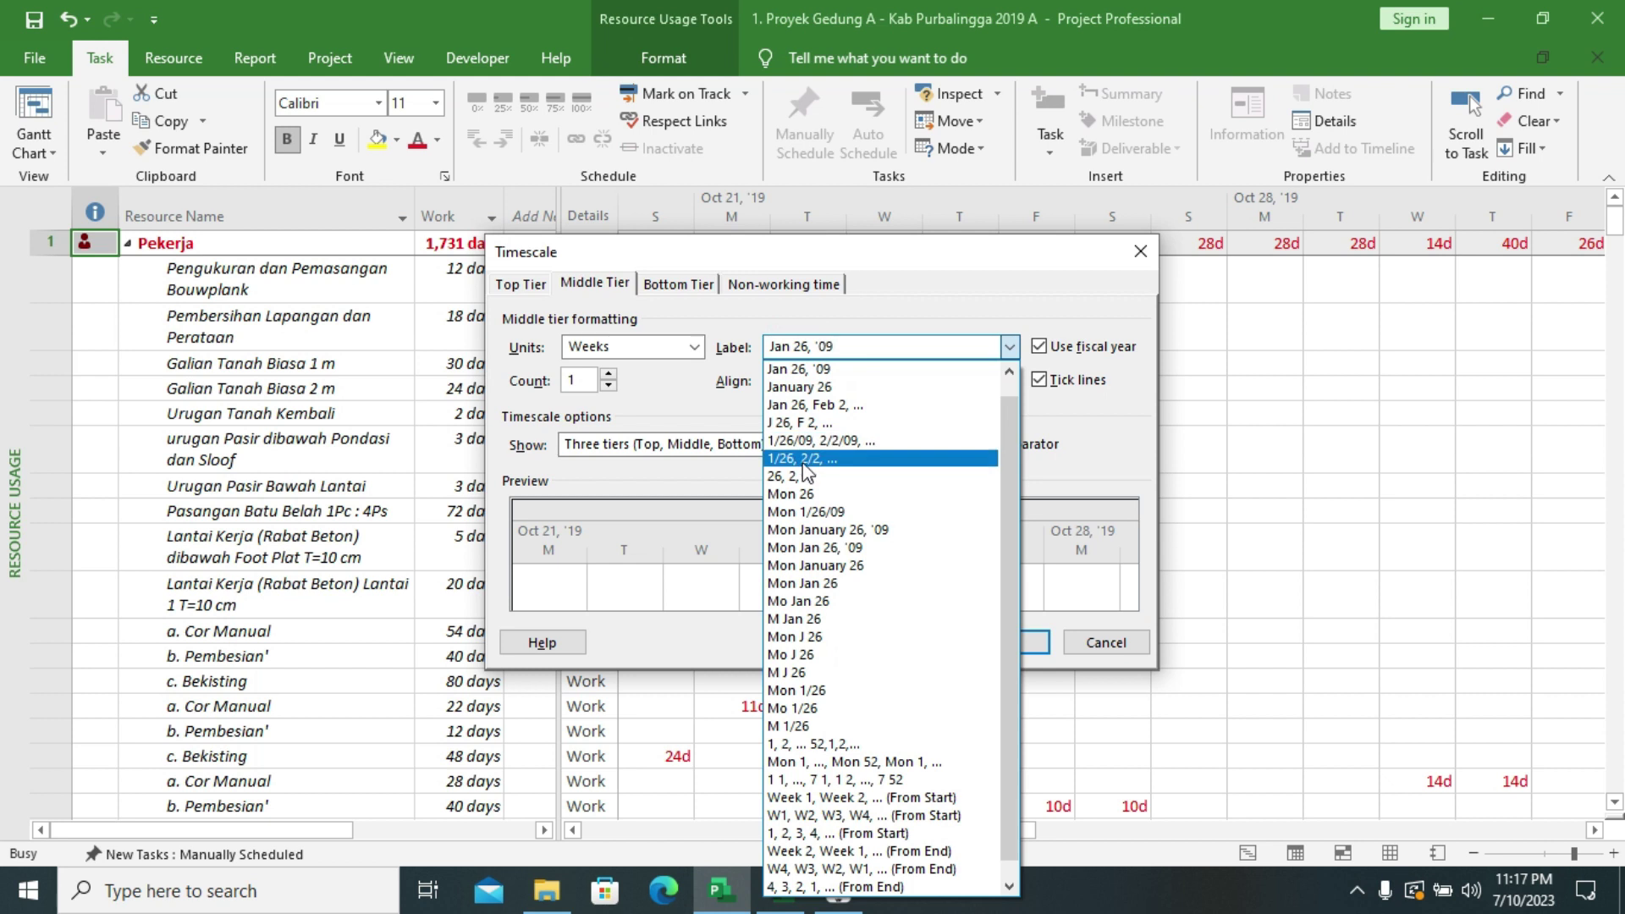
pyautogui.click(806, 410)
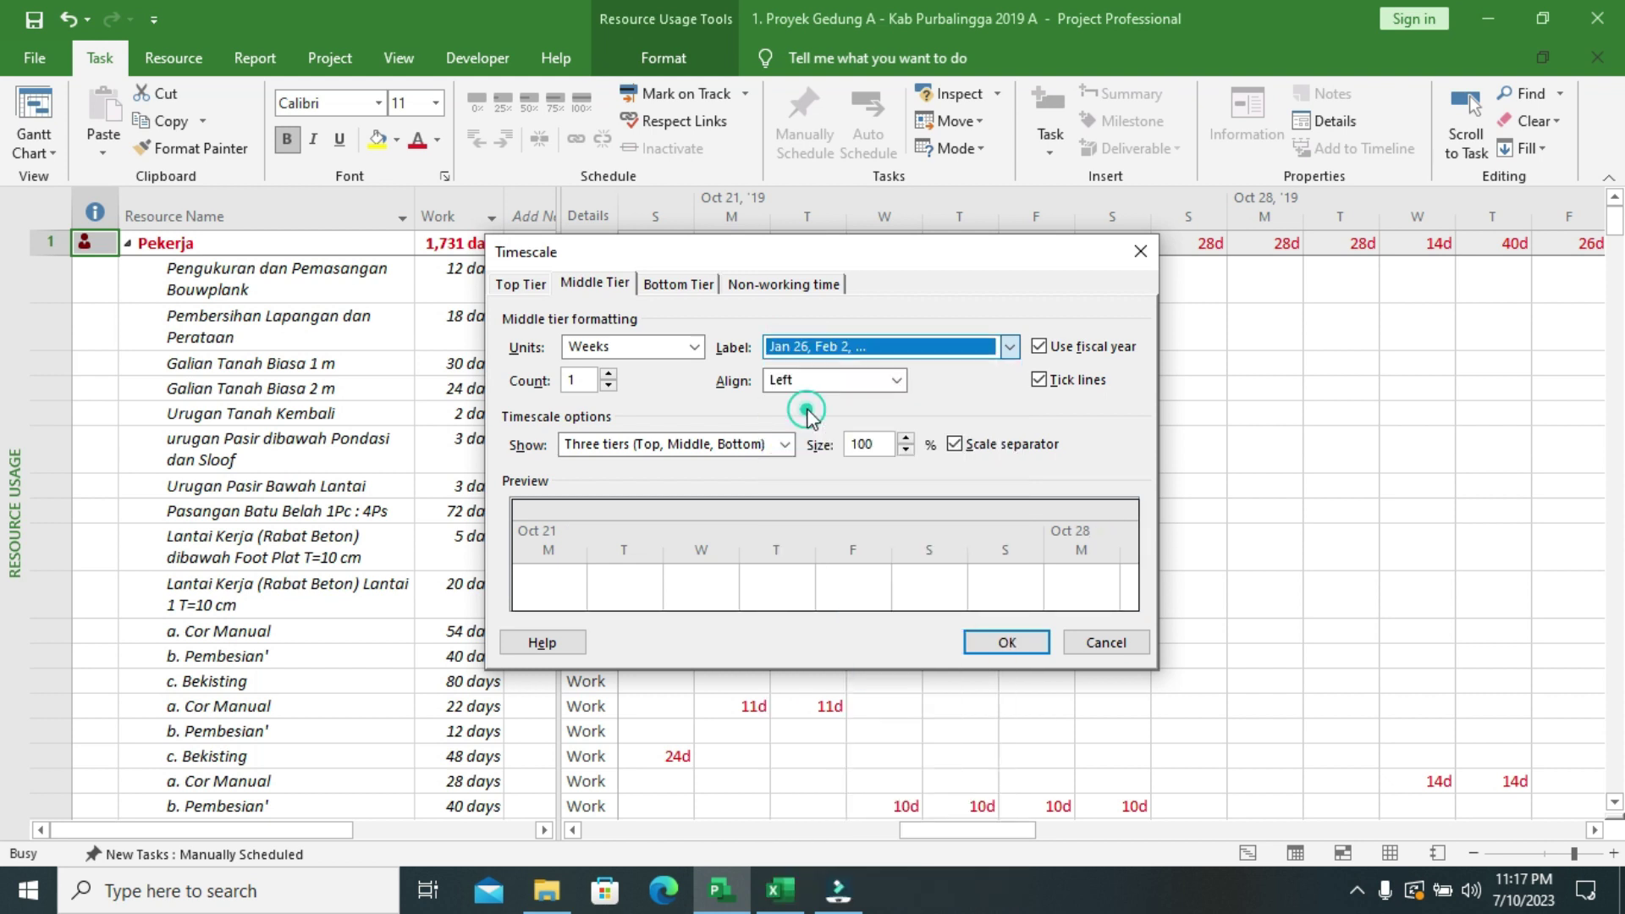
# - Set the bottom tier's day label format to "1, 2, ...", reduce the timescale size percentage, and apply the timescale settings
pyautogui.click(669, 284)
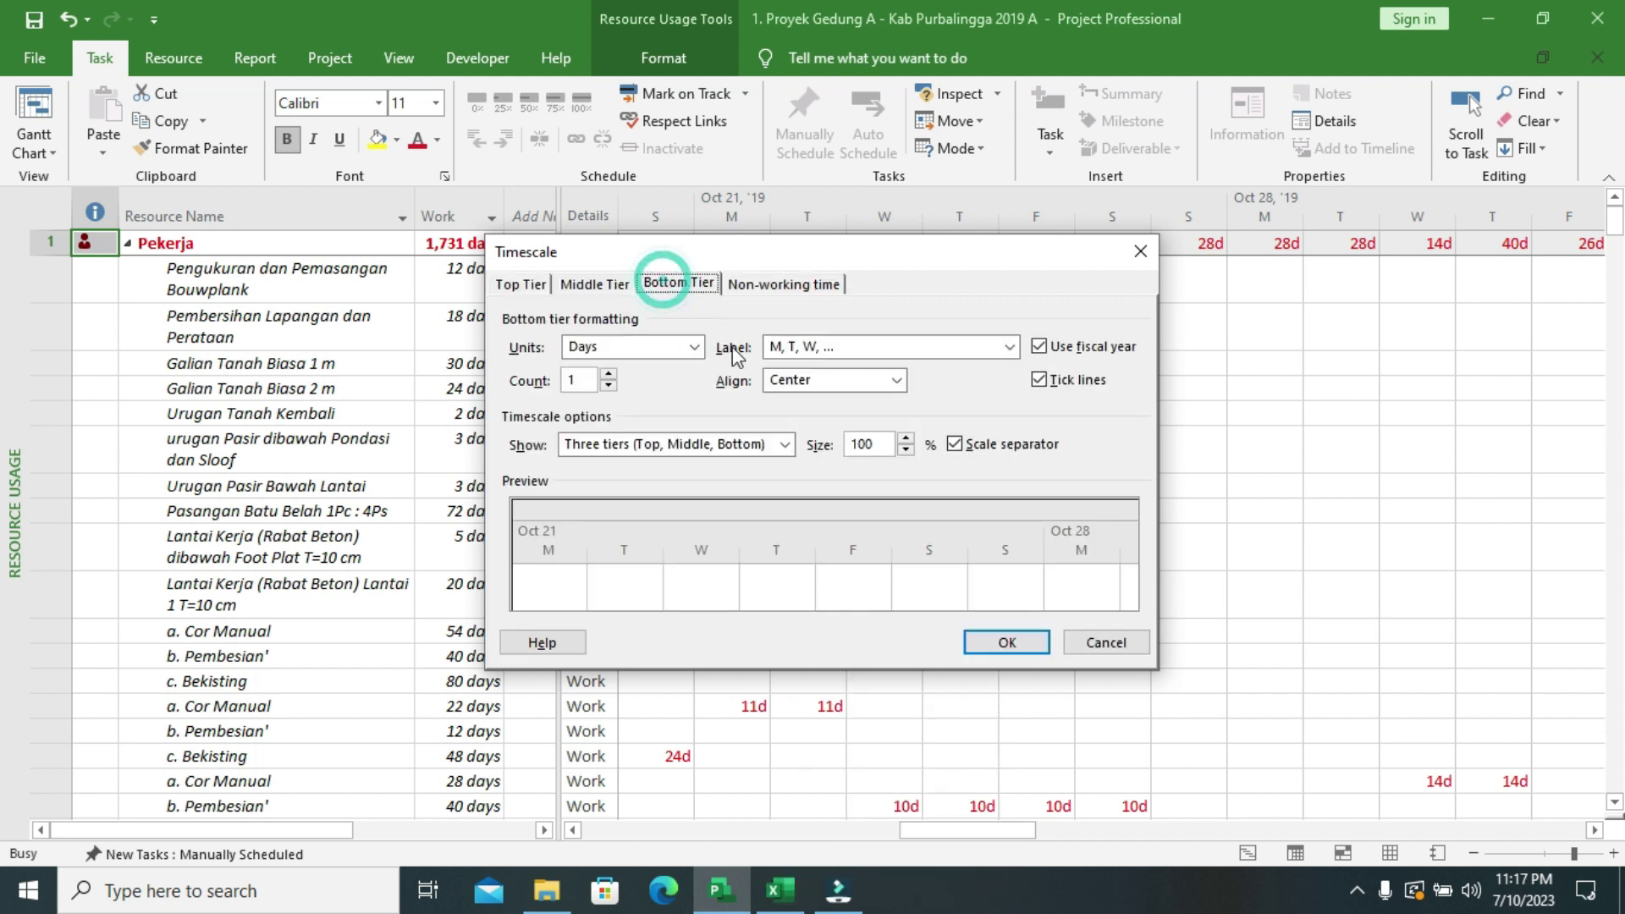
pyautogui.click(795, 354)
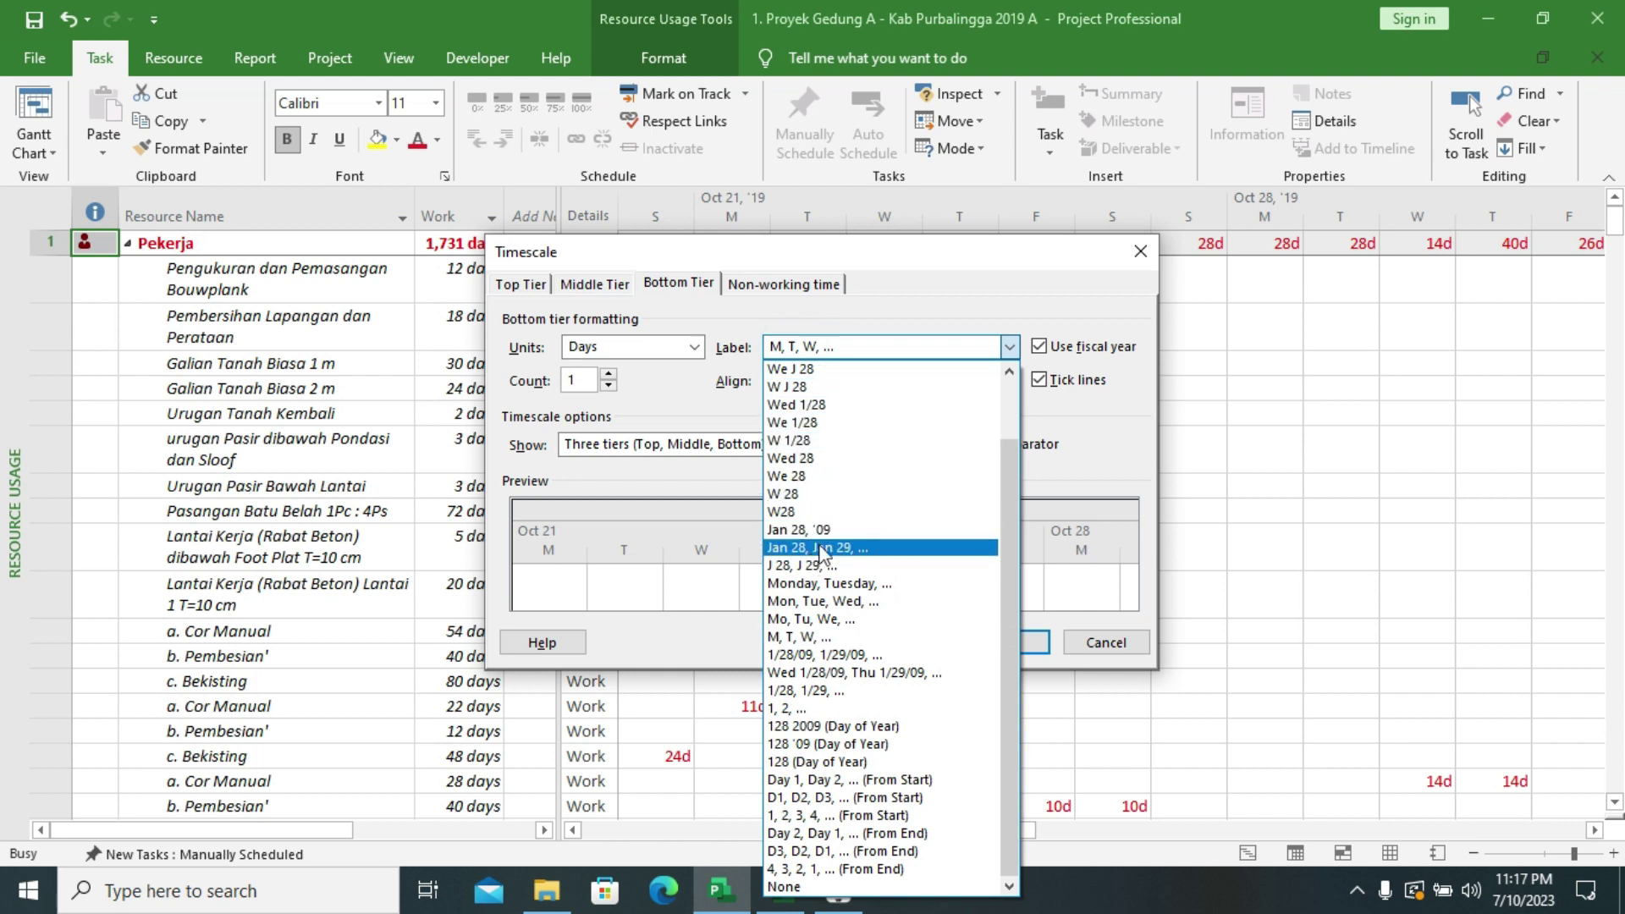
pyautogui.click(833, 708)
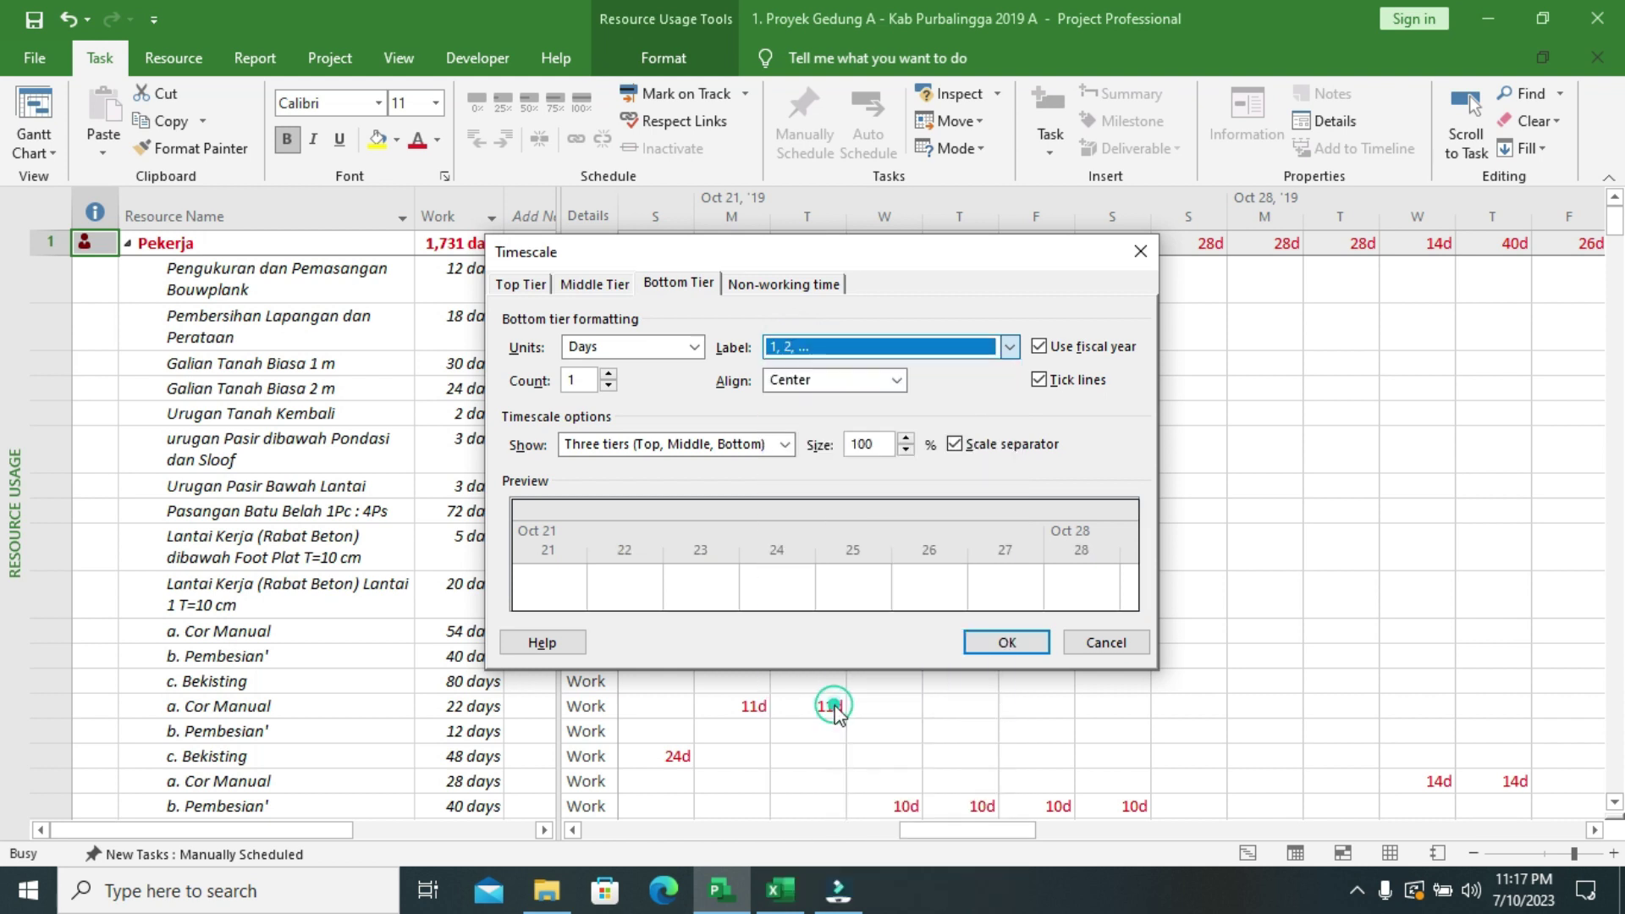
pyautogui.click(906, 452)
pyautogui.click(906, 452)
pyautogui.click(907, 451)
pyautogui.click(999, 641)
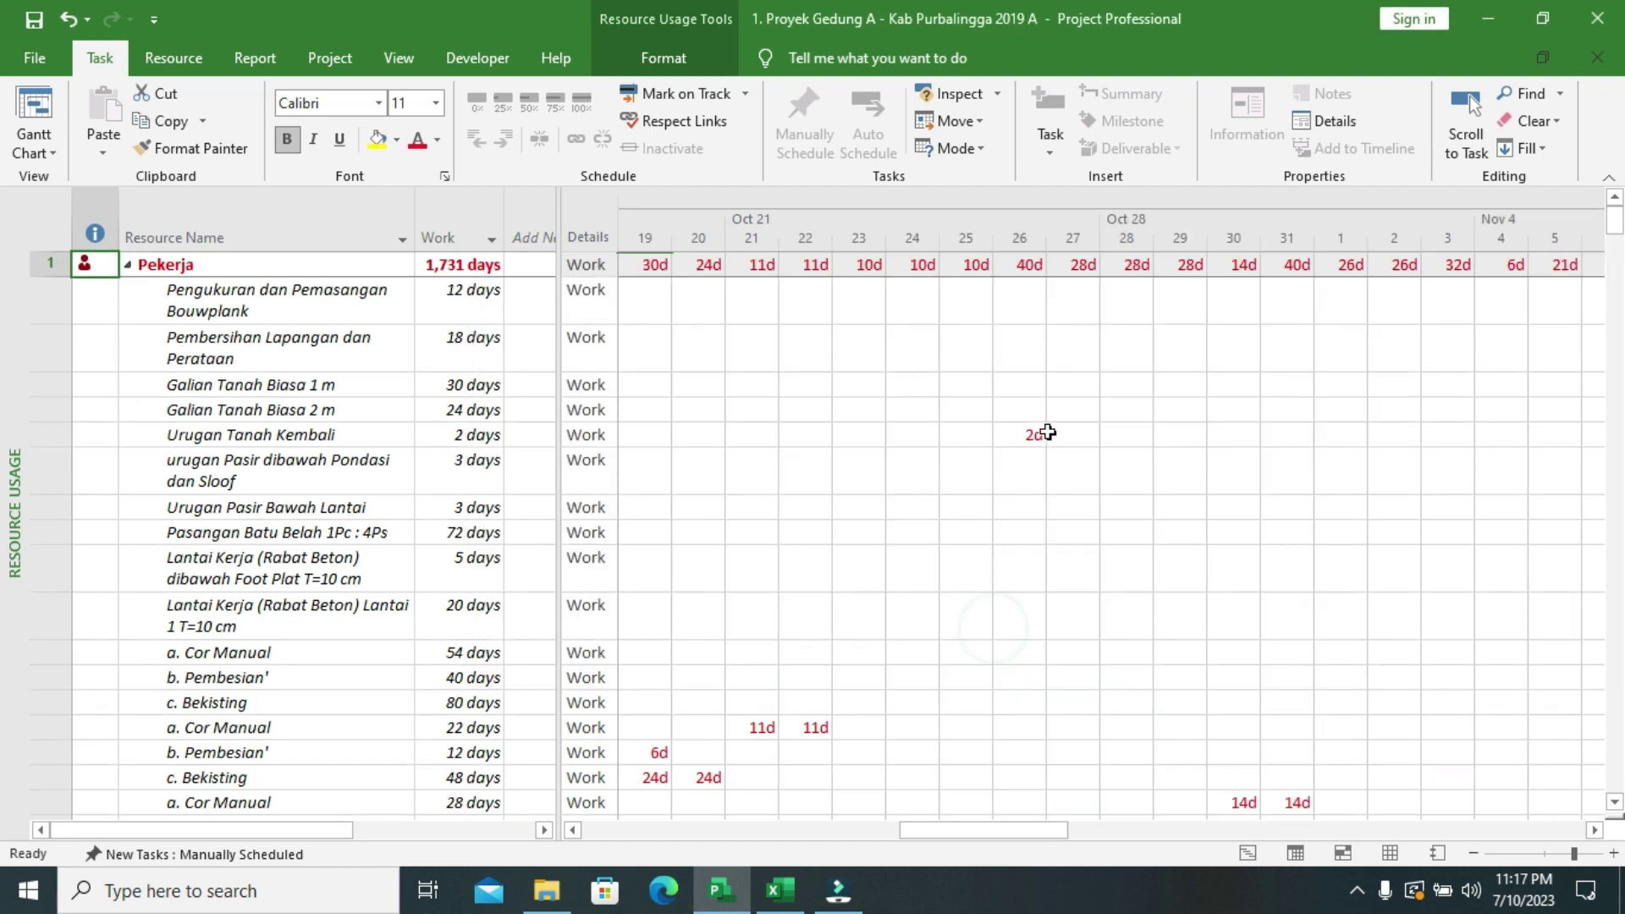
# - Examine Pekerja's daily work from Sep 23, check the labour entries in the Resource Sheet, and return to the Resource Usage view
pyautogui.moveTo(1015, 830); pyautogui.dragTo(739, 829)
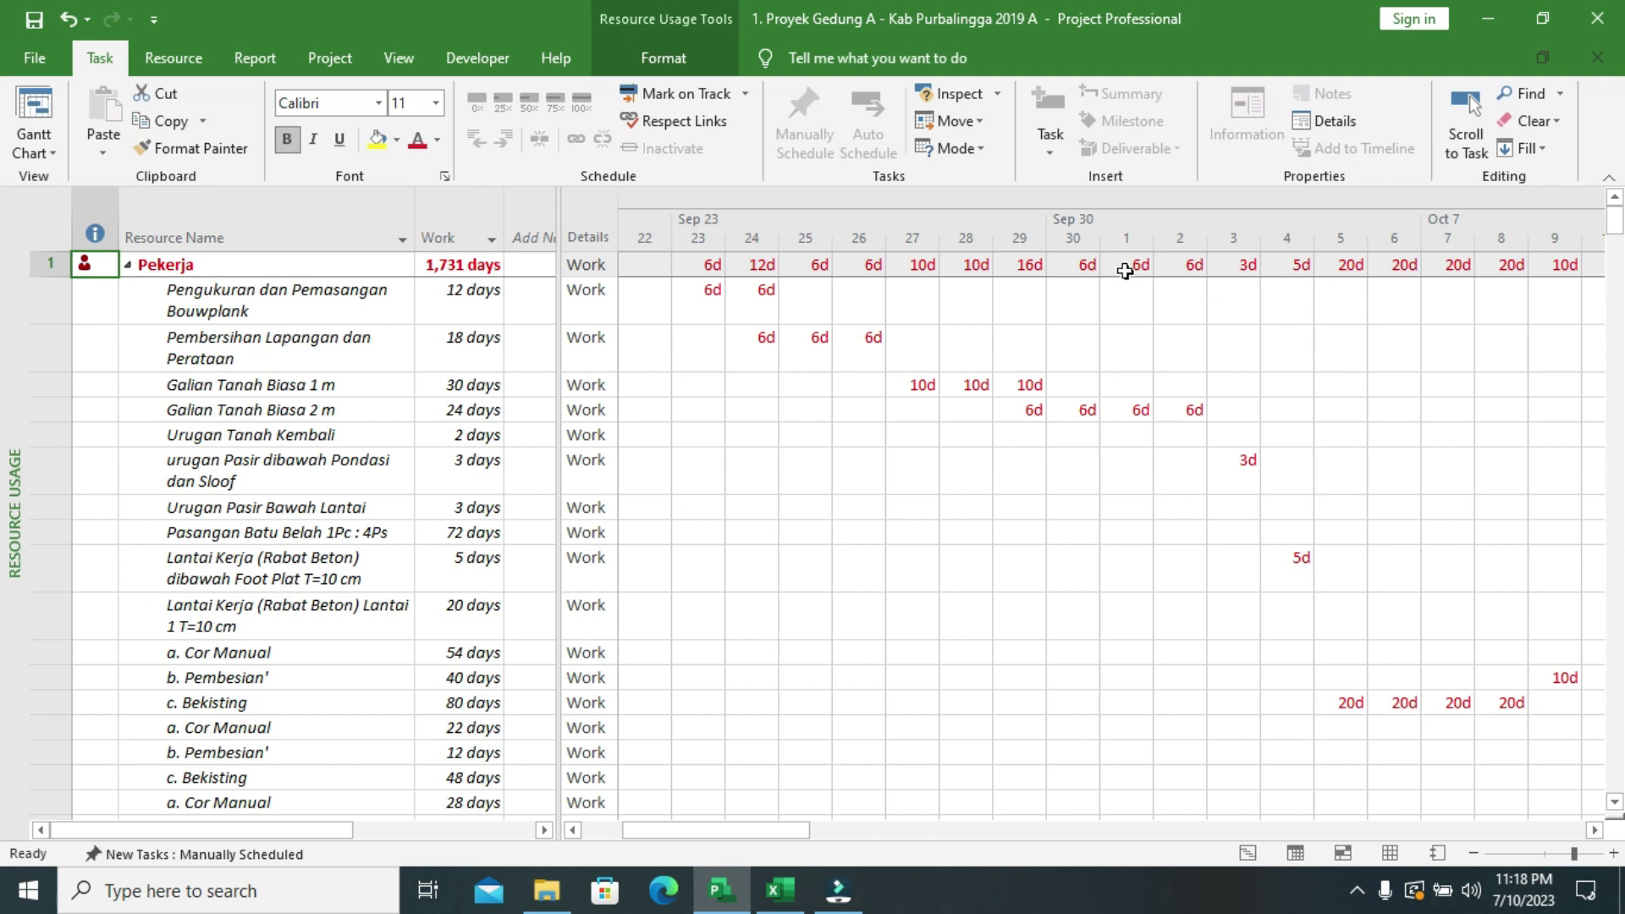
pyautogui.scroll(-3, 733, 382)
pyautogui.scroll(3, 733, 382)
pyautogui.click(34, 146)
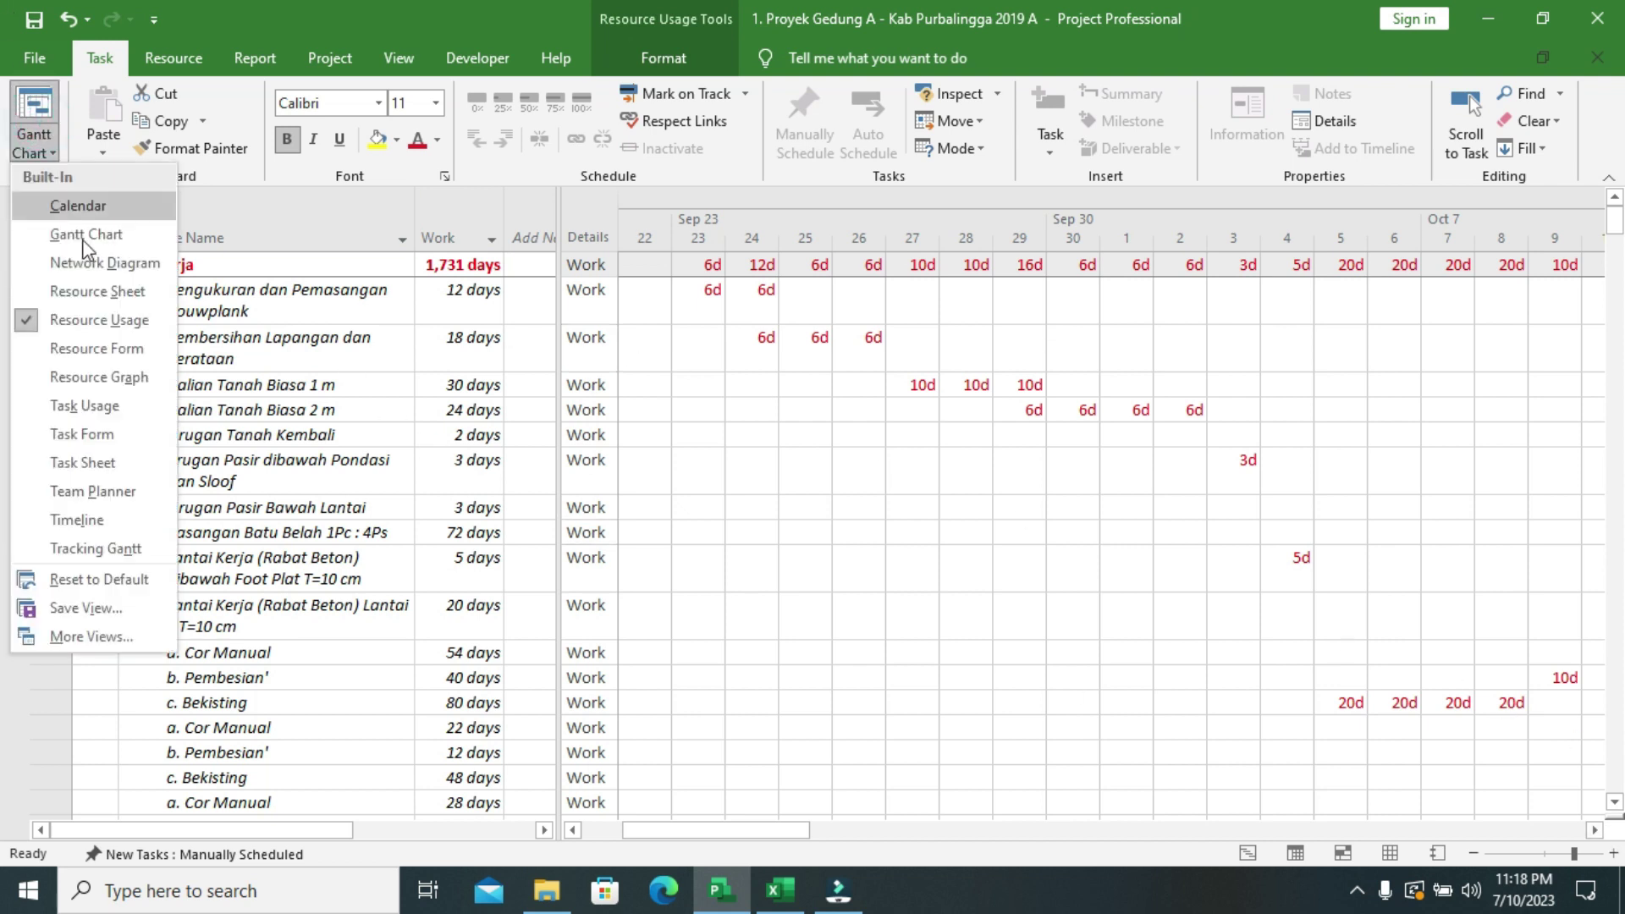
pyautogui.click(91, 291)
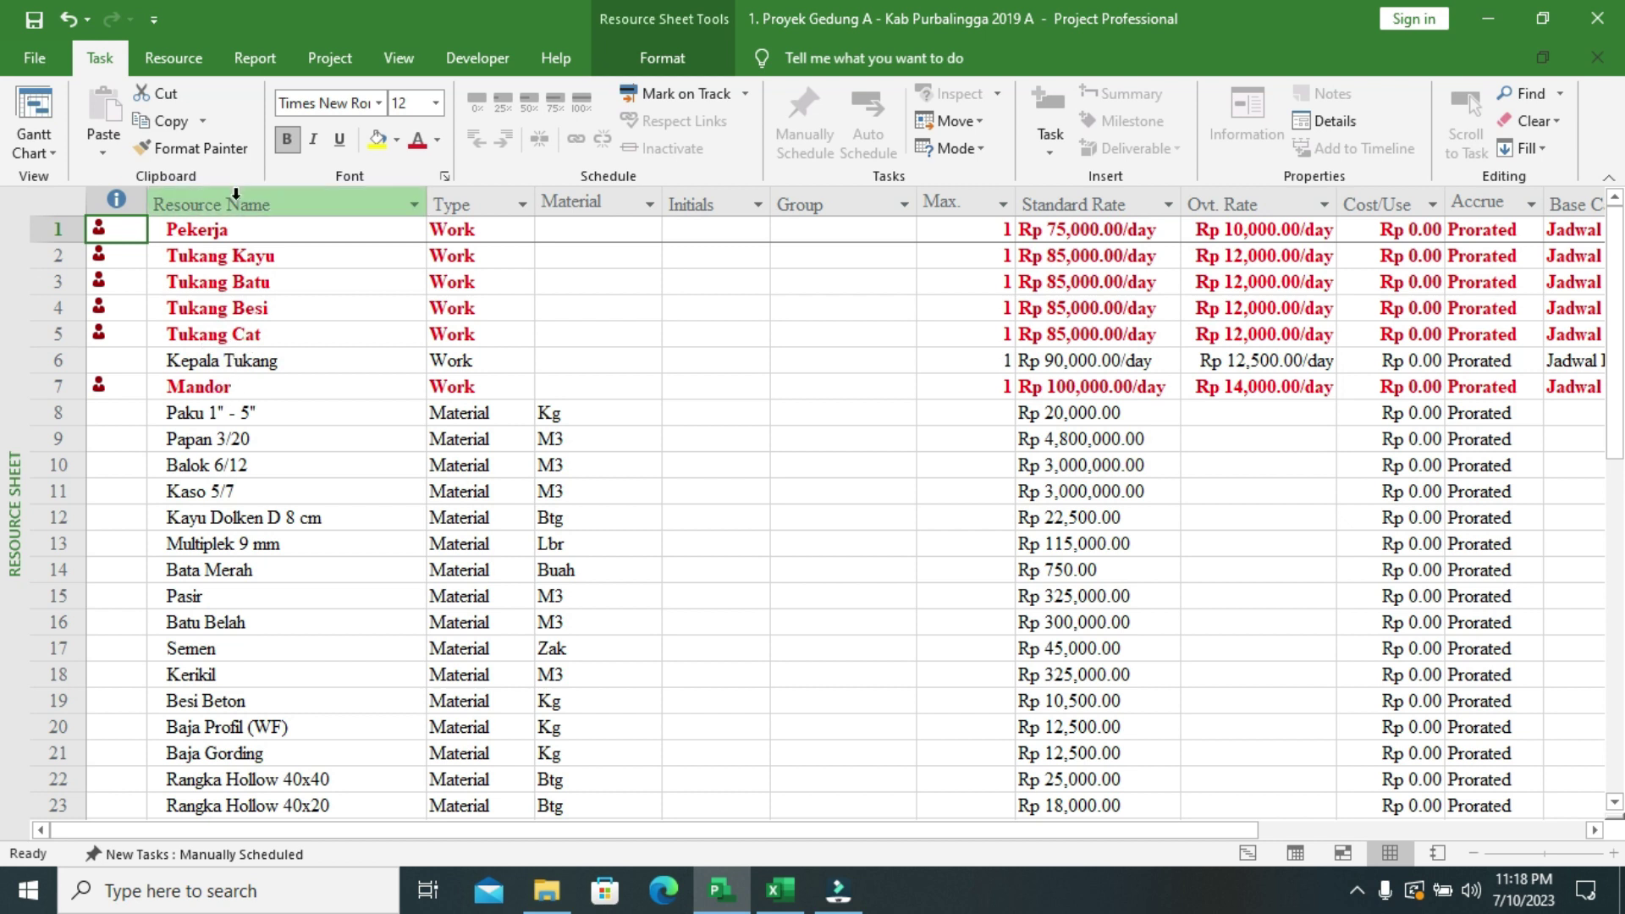
pyautogui.click(31, 146)
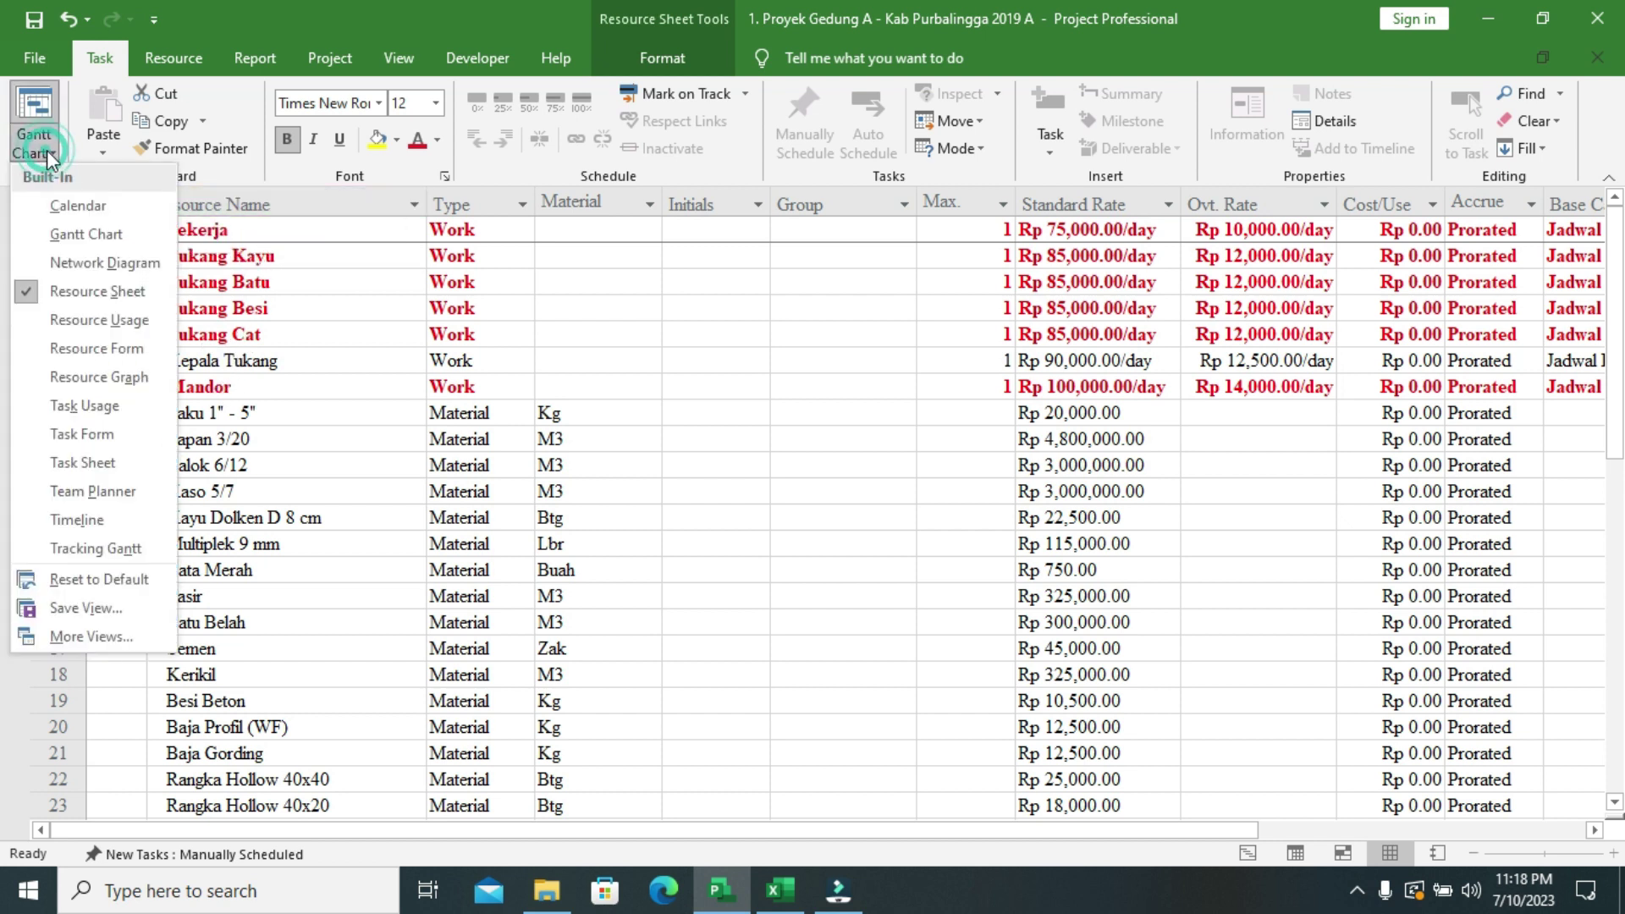
pyautogui.click(119, 321)
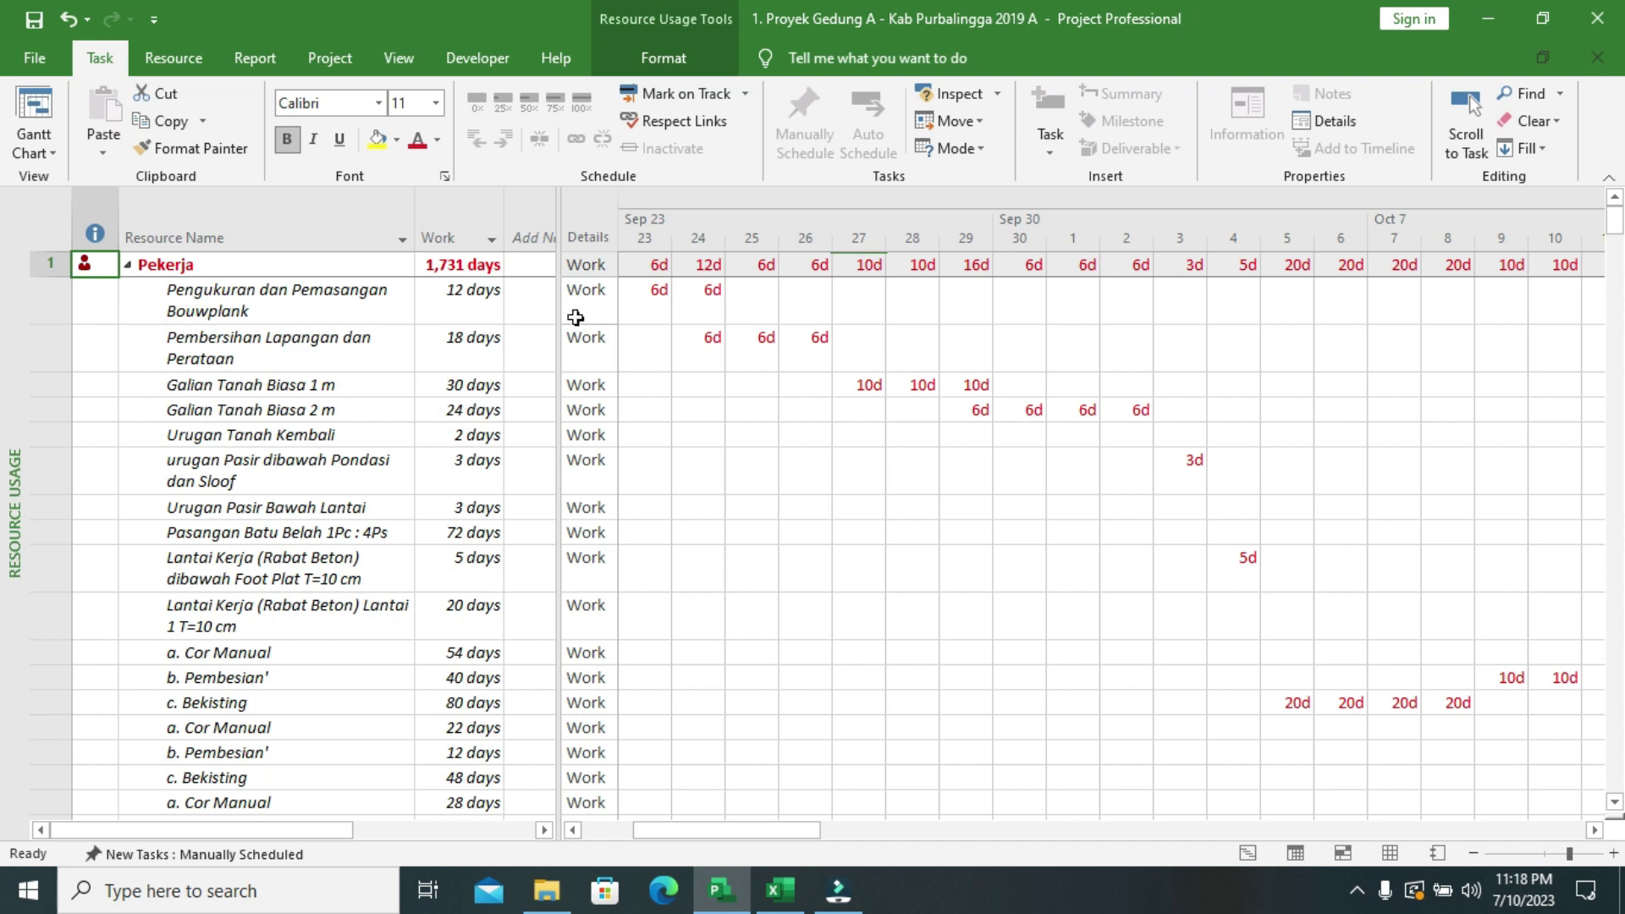
# - Collapse the task assignments under Pekerja, Tukang Kayu, Tukang Batu, Tukang Besi, Tukang Cat and Mandor
pyautogui.click(125, 265)
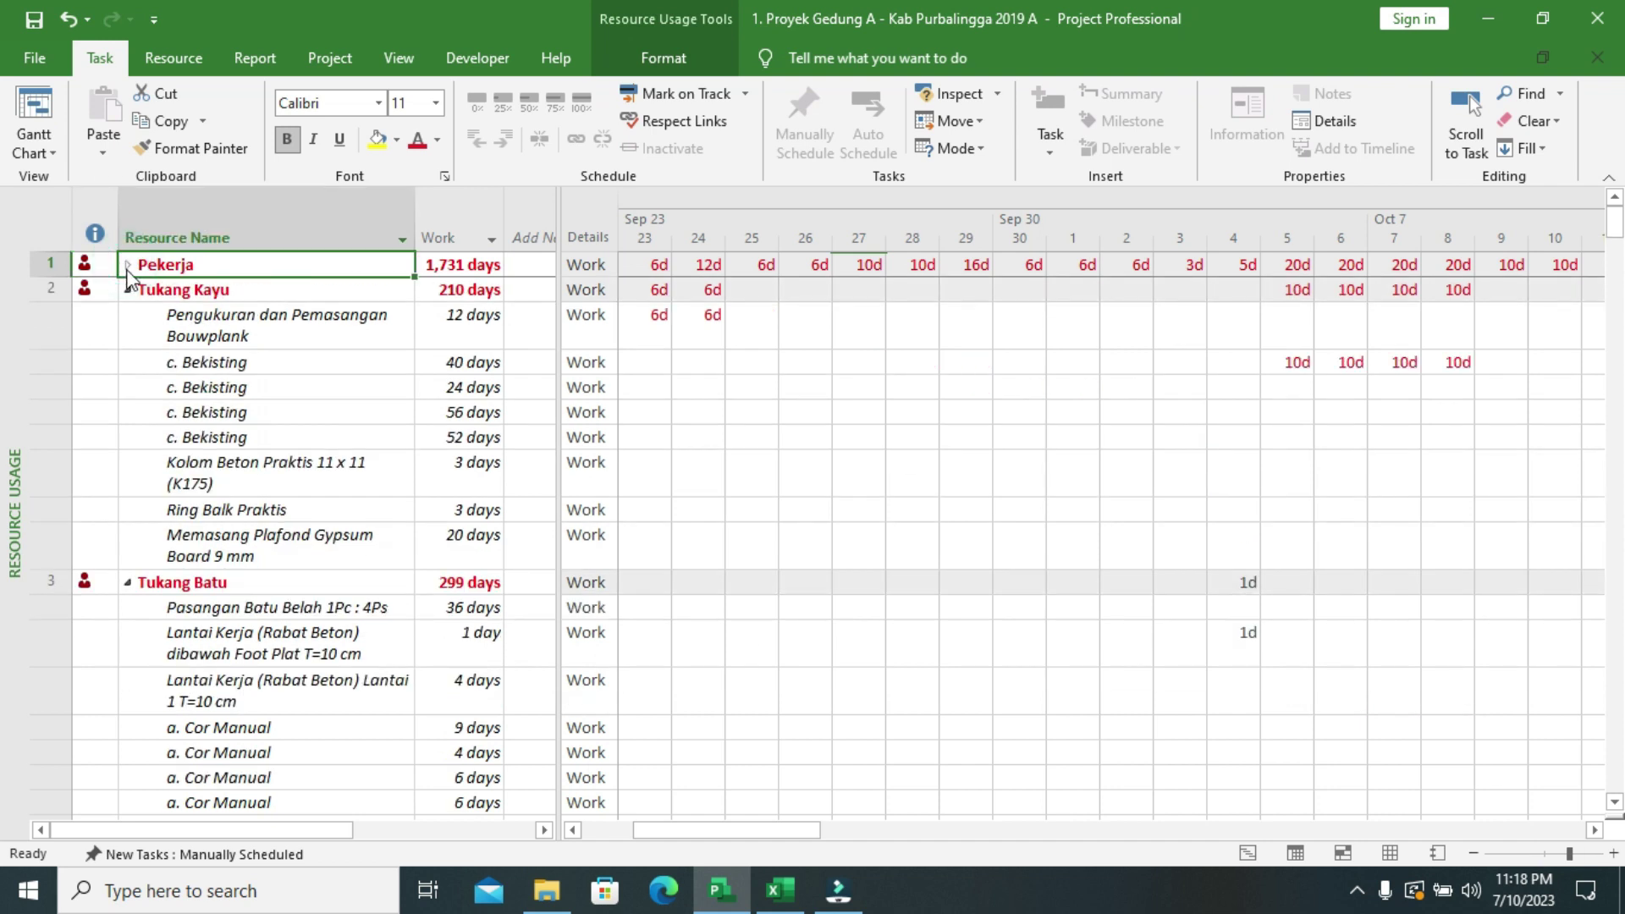
pyautogui.click(128, 290)
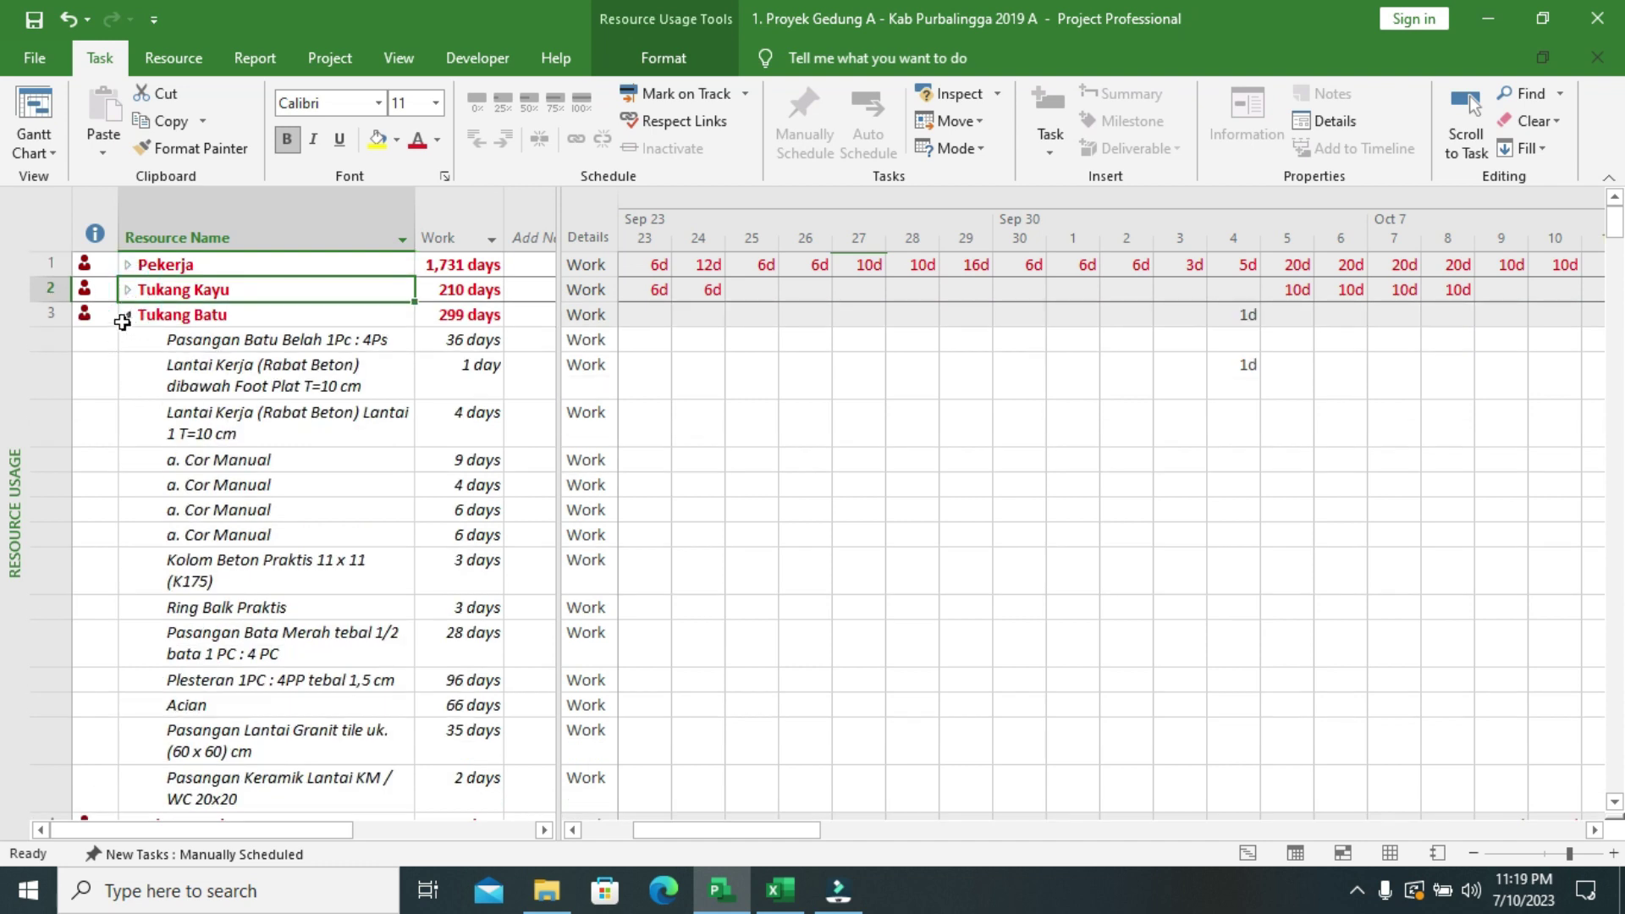
pyautogui.click(128, 316)
pyautogui.click(128, 340)
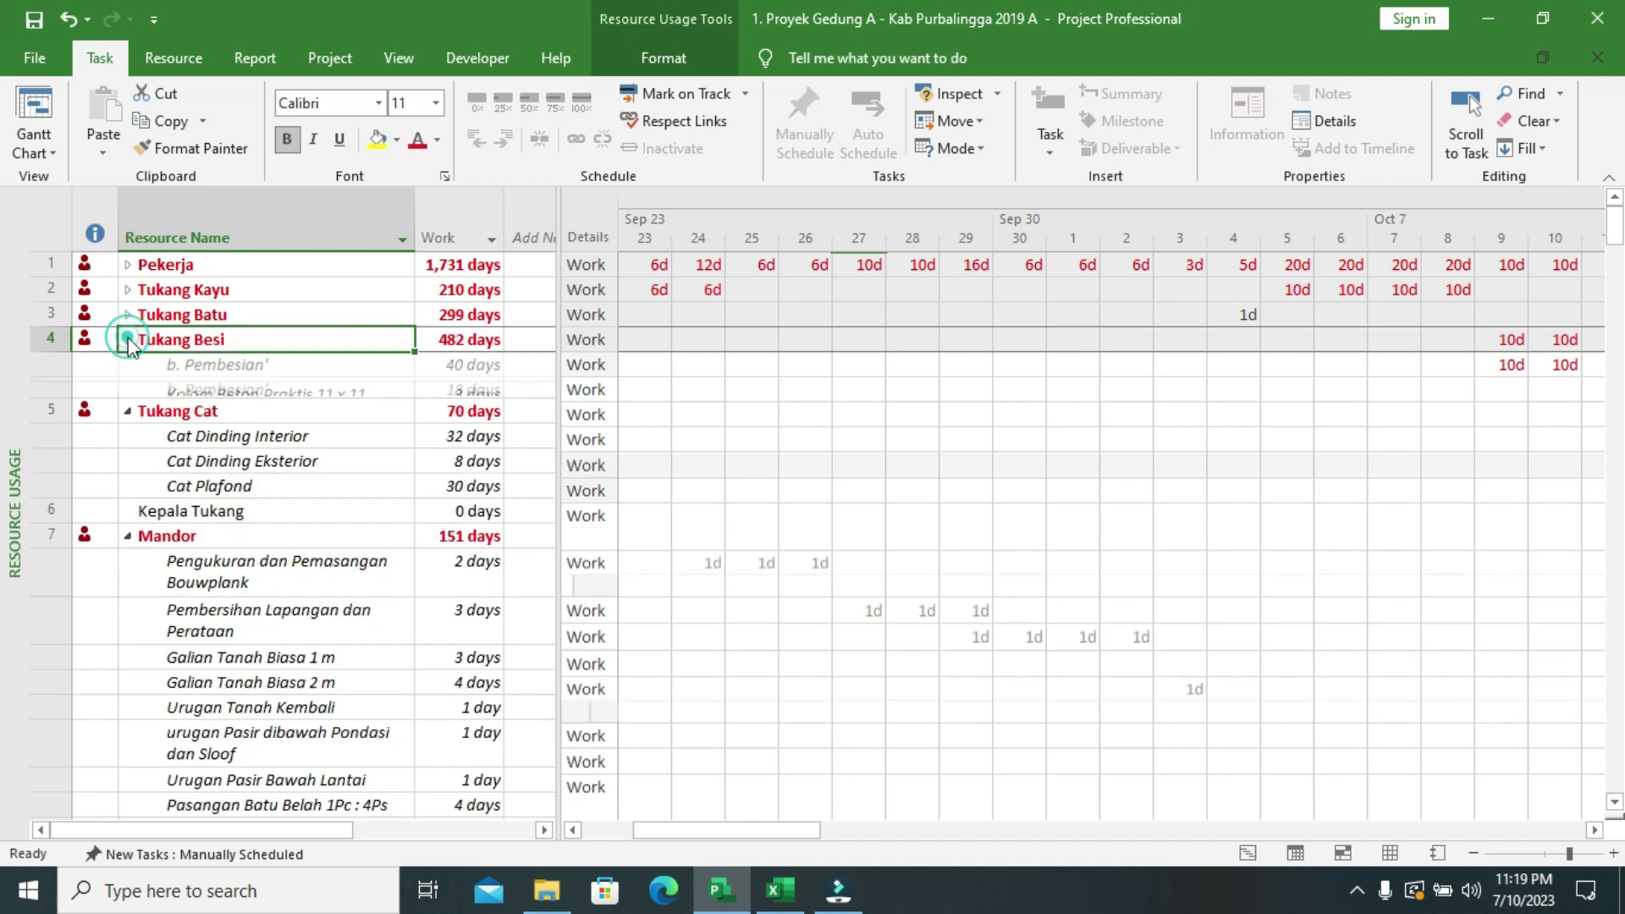
pyautogui.click(128, 365)
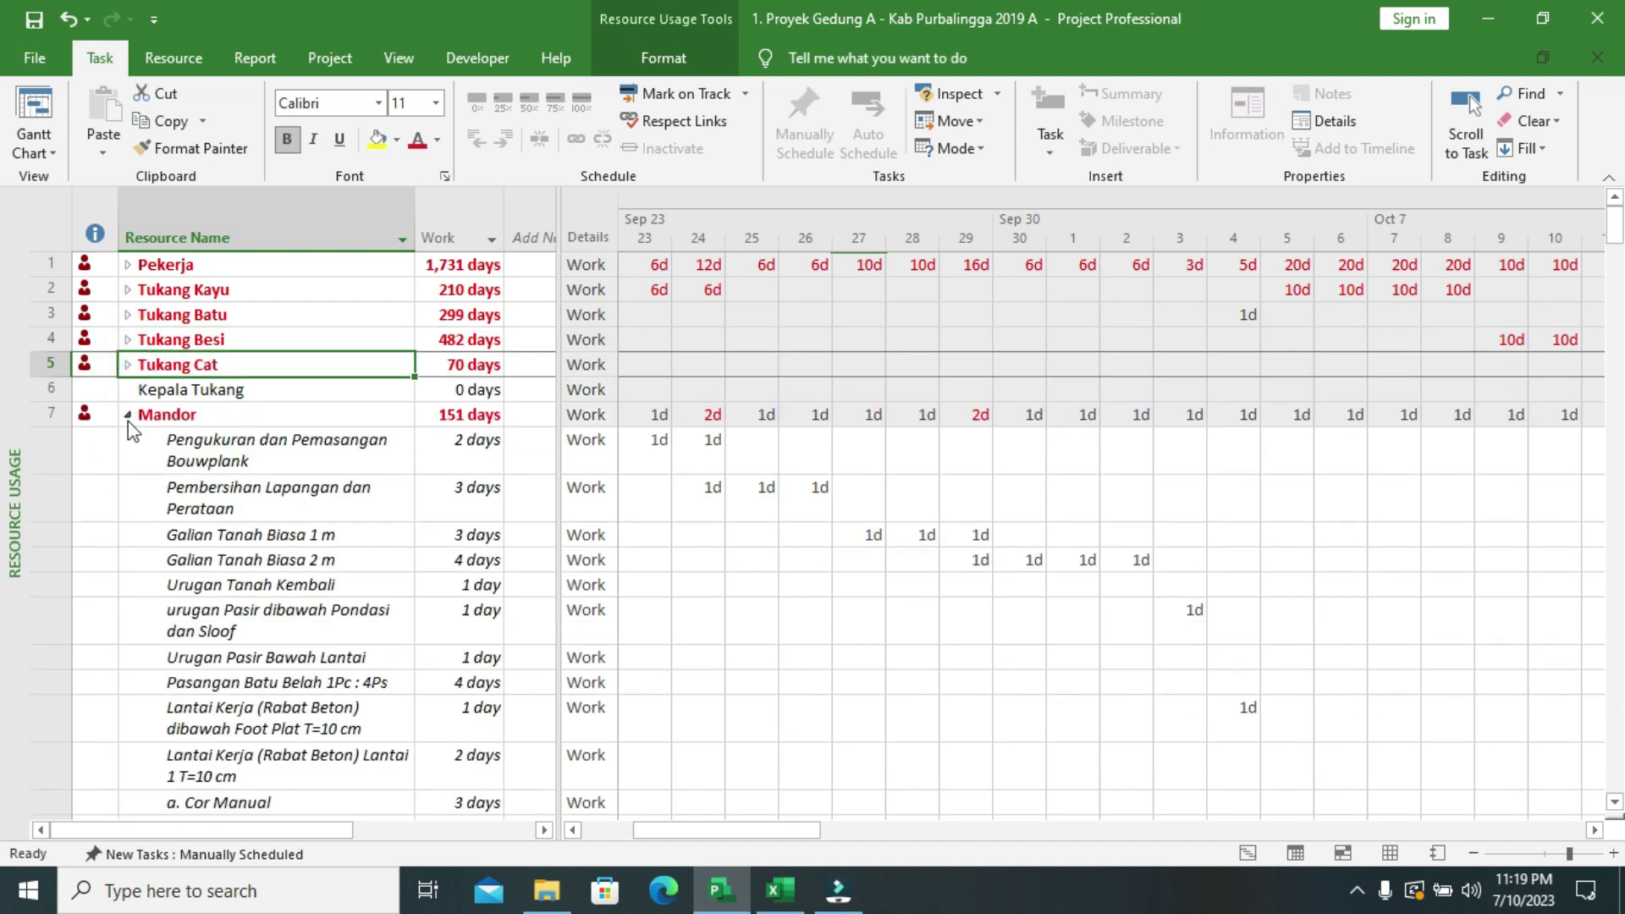
pyautogui.click(127, 415)
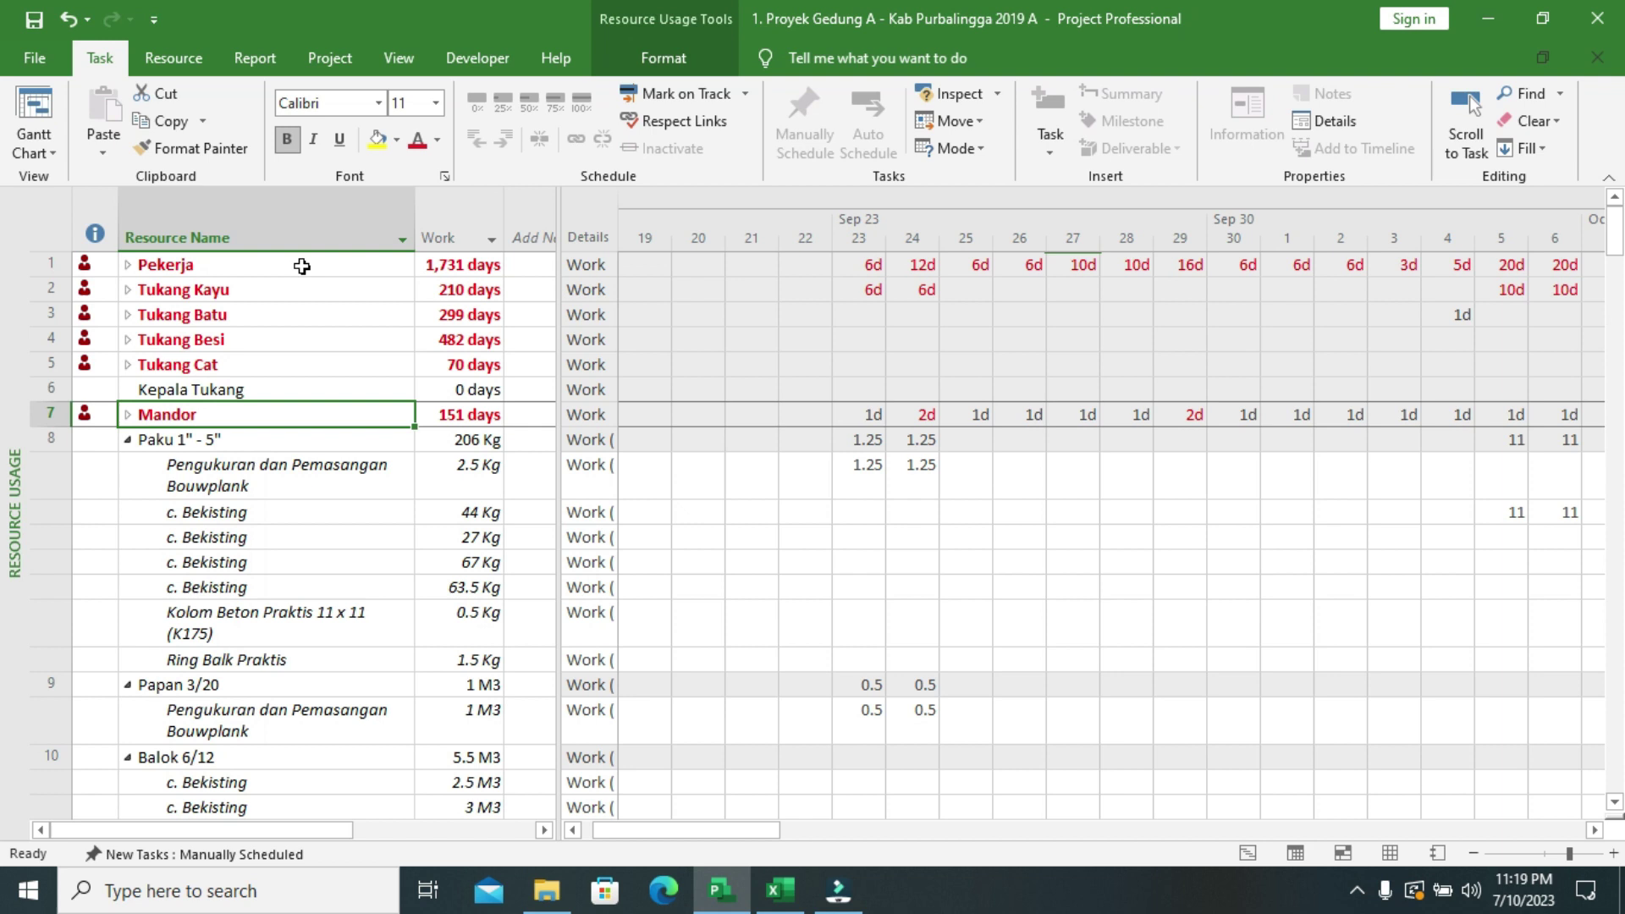
# - Examine Pekerja's daily workloads day by day from the project start in September through Dec 21
pyautogui.click(738, 271)
pyautogui.press('Right')
pyautogui.press('Right')
pyautogui.press('Right')
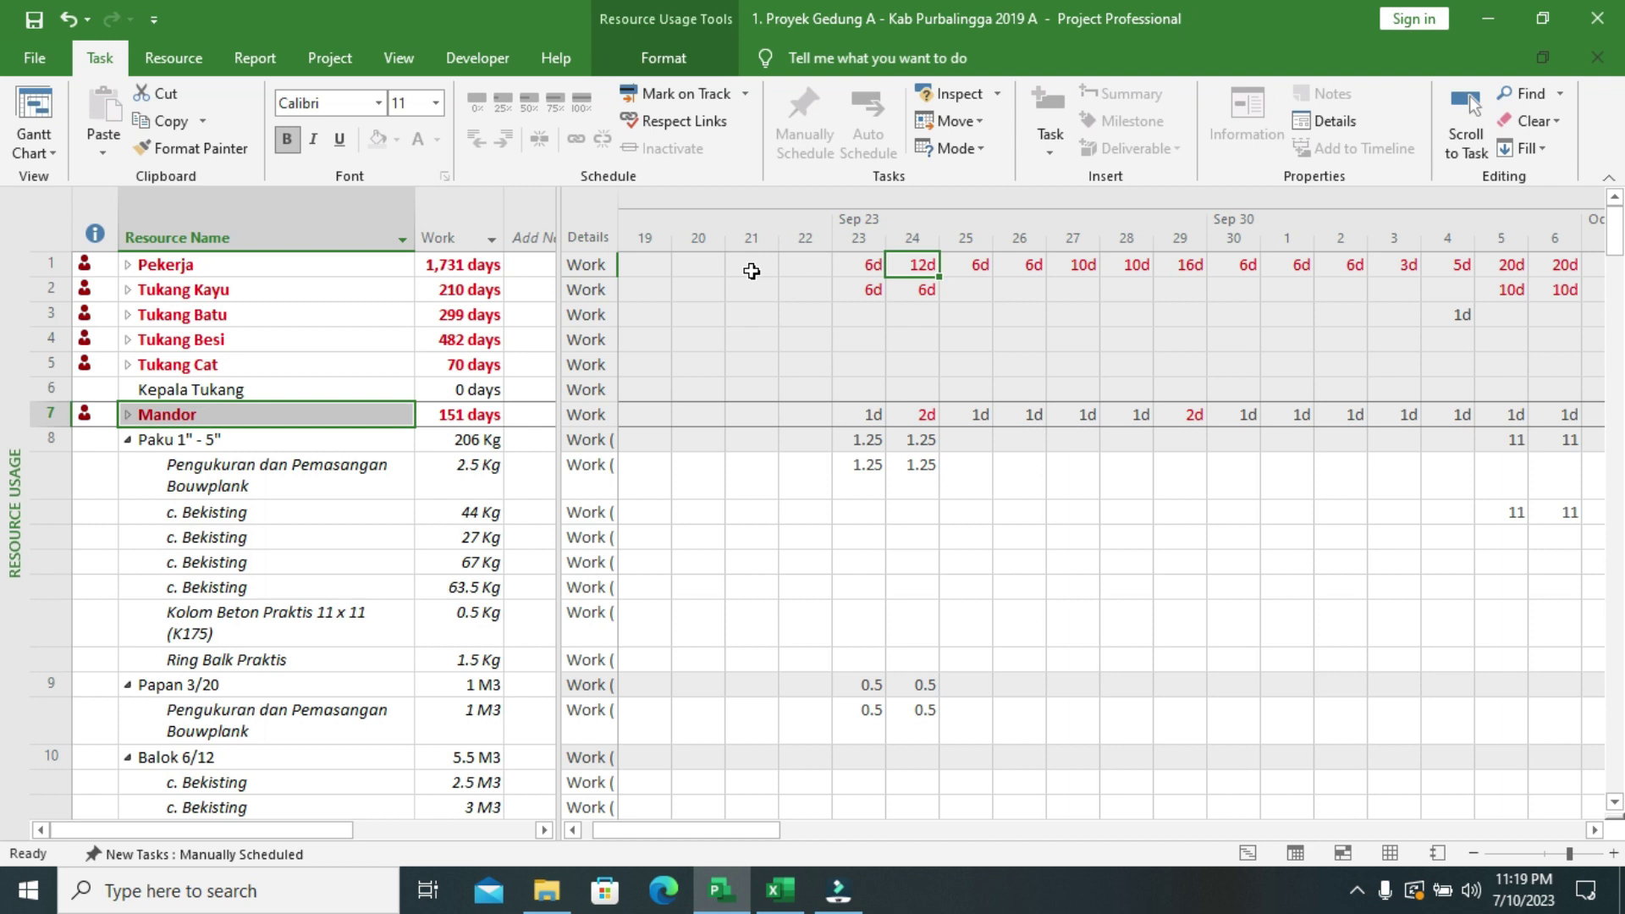
pyautogui.press('Right')
pyautogui.press('Down')
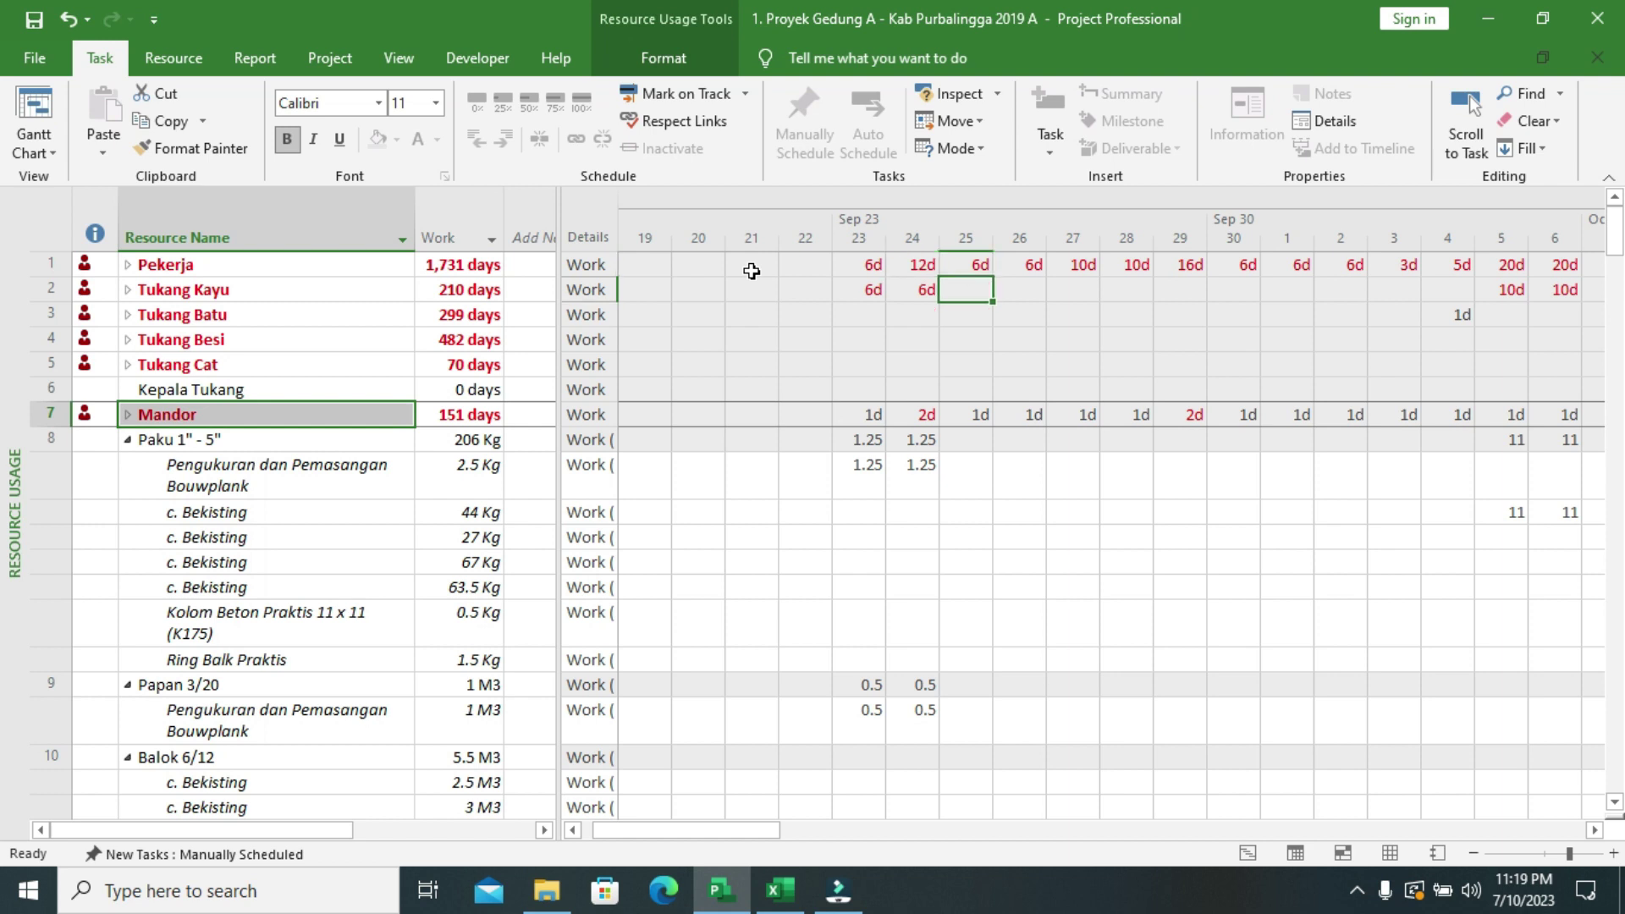
pyautogui.press('Up')
pyautogui.press('Right')
pyautogui.press('Right')
pyautogui.press('Right')
pyautogui.press('Right')
pyautogui.press('Right')
pyautogui.press('Right')
pyautogui.press('Right')
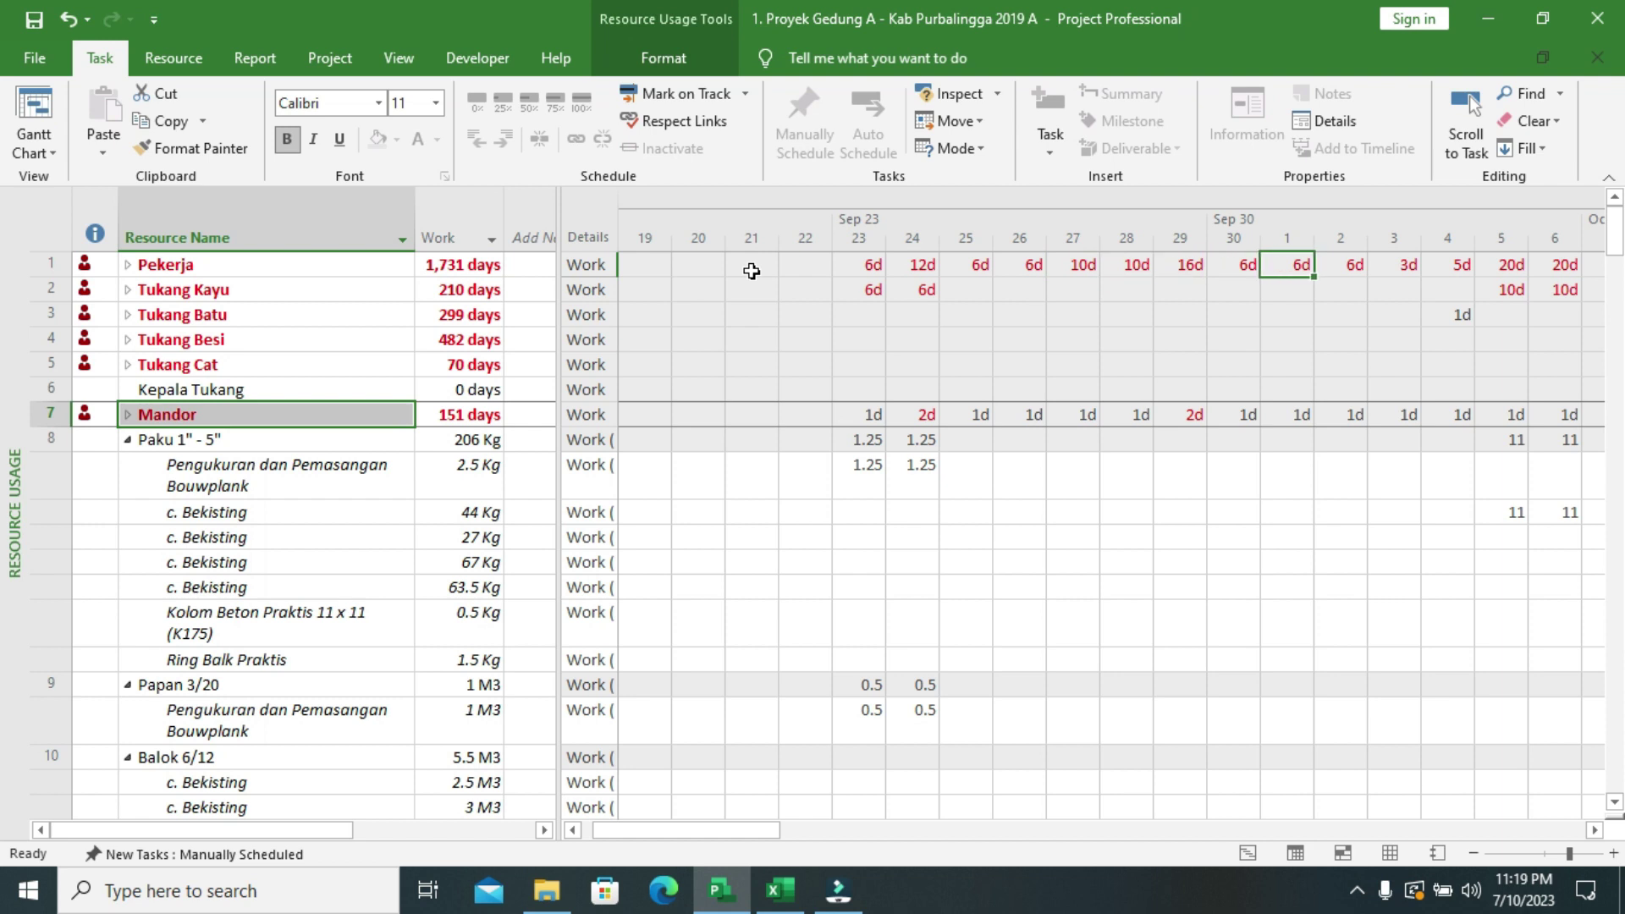
pyautogui.press('Down')
pyautogui.press('Up')
pyautogui.press('Right')
pyautogui.press('Right')
pyautogui.press('Right')
pyautogui.press('Right')
pyautogui.press('Right')
pyautogui.press('Right')
pyautogui.press('Right')
pyautogui.press('Right')
pyautogui.press('Right')
pyautogui.press('Right')
pyautogui.press('Right')
pyautogui.press('Right')
pyautogui.press('Right')
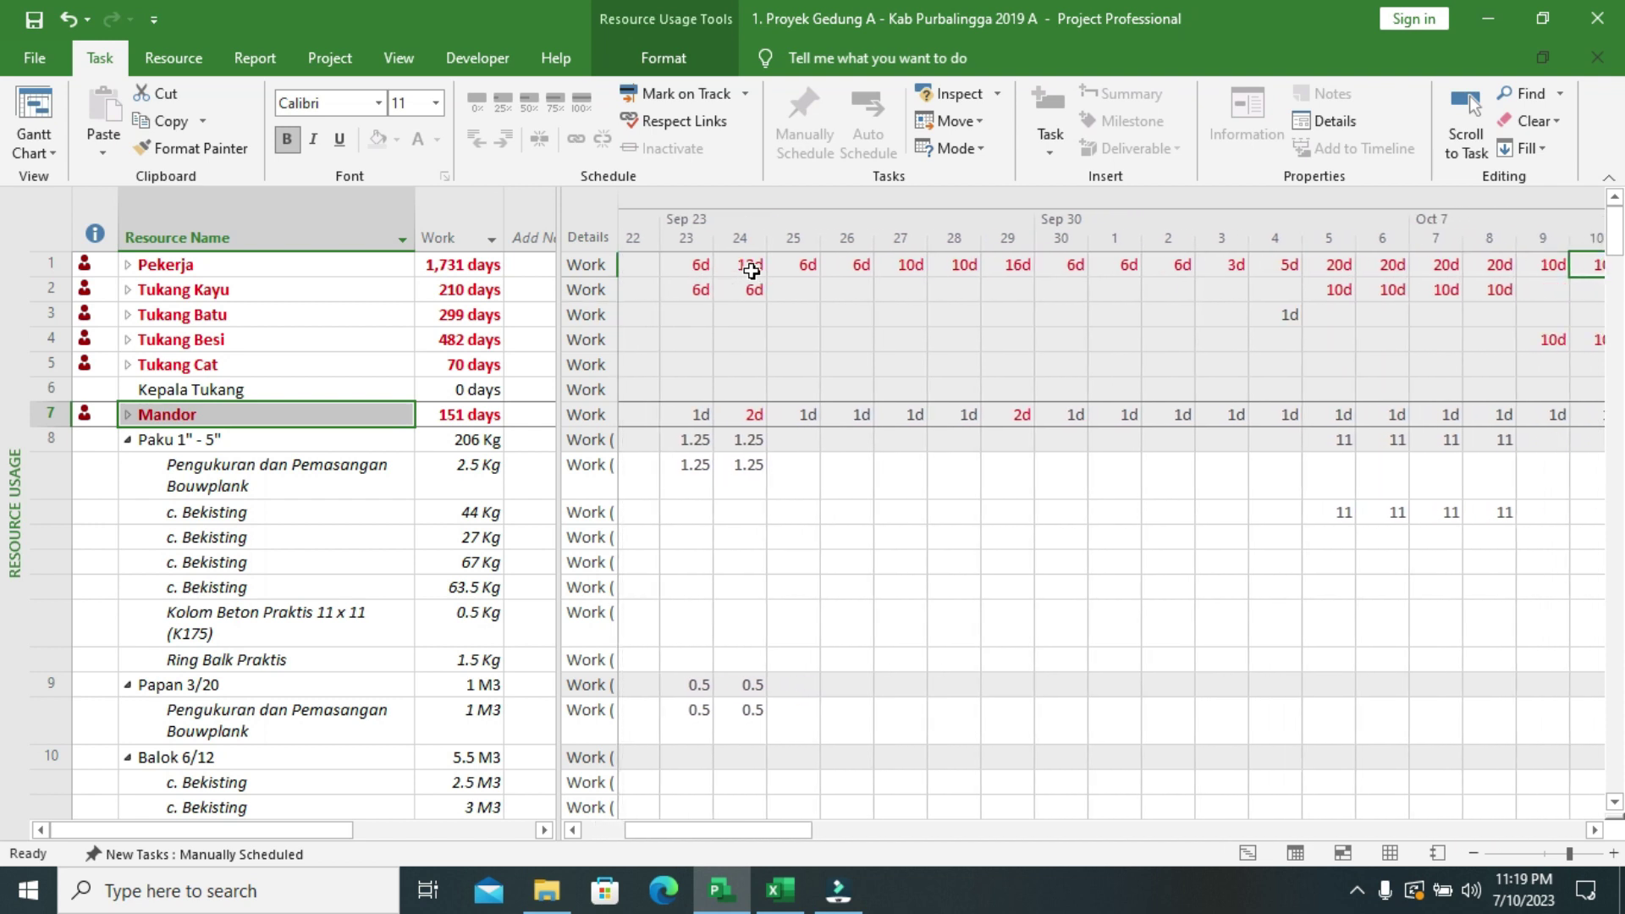
pyautogui.press('Right')
pyautogui.press('Right')
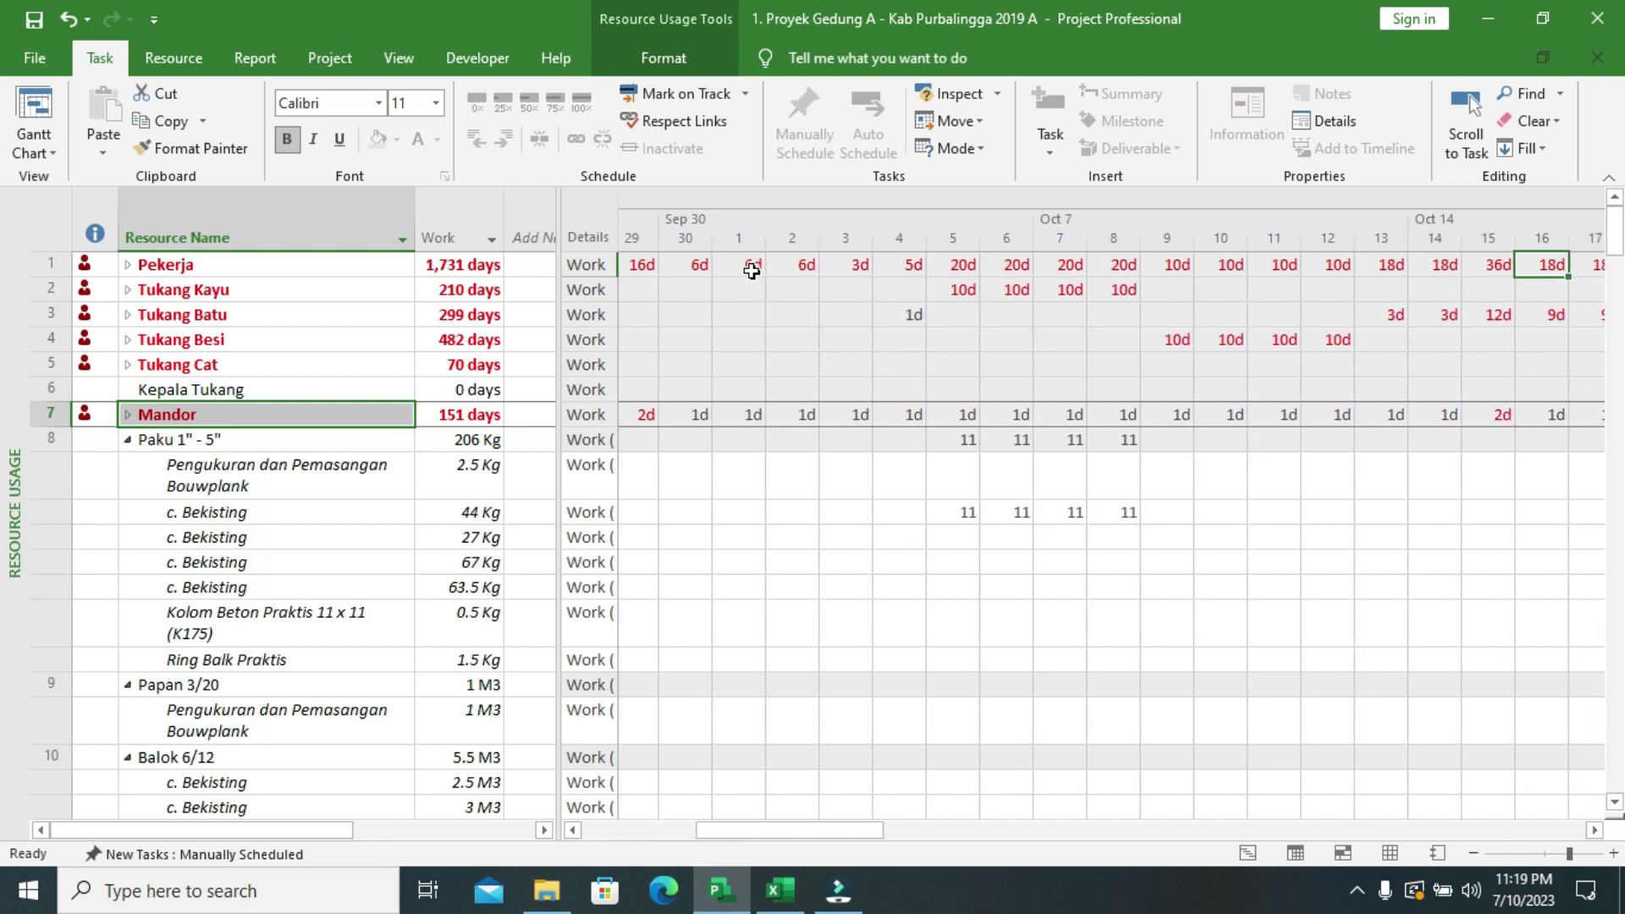
pyautogui.press('Left')
pyautogui.press('Left')
pyautogui.press('Right')
pyautogui.press('Right')
pyautogui.press('Right')
pyautogui.press('Right')
pyautogui.press('Right')
pyautogui.press('Right')
pyautogui.press('Right')
pyautogui.press('Right')
pyautogui.press('Right')
pyautogui.press('Right')
pyautogui.press('Right')
pyautogui.press('Right')
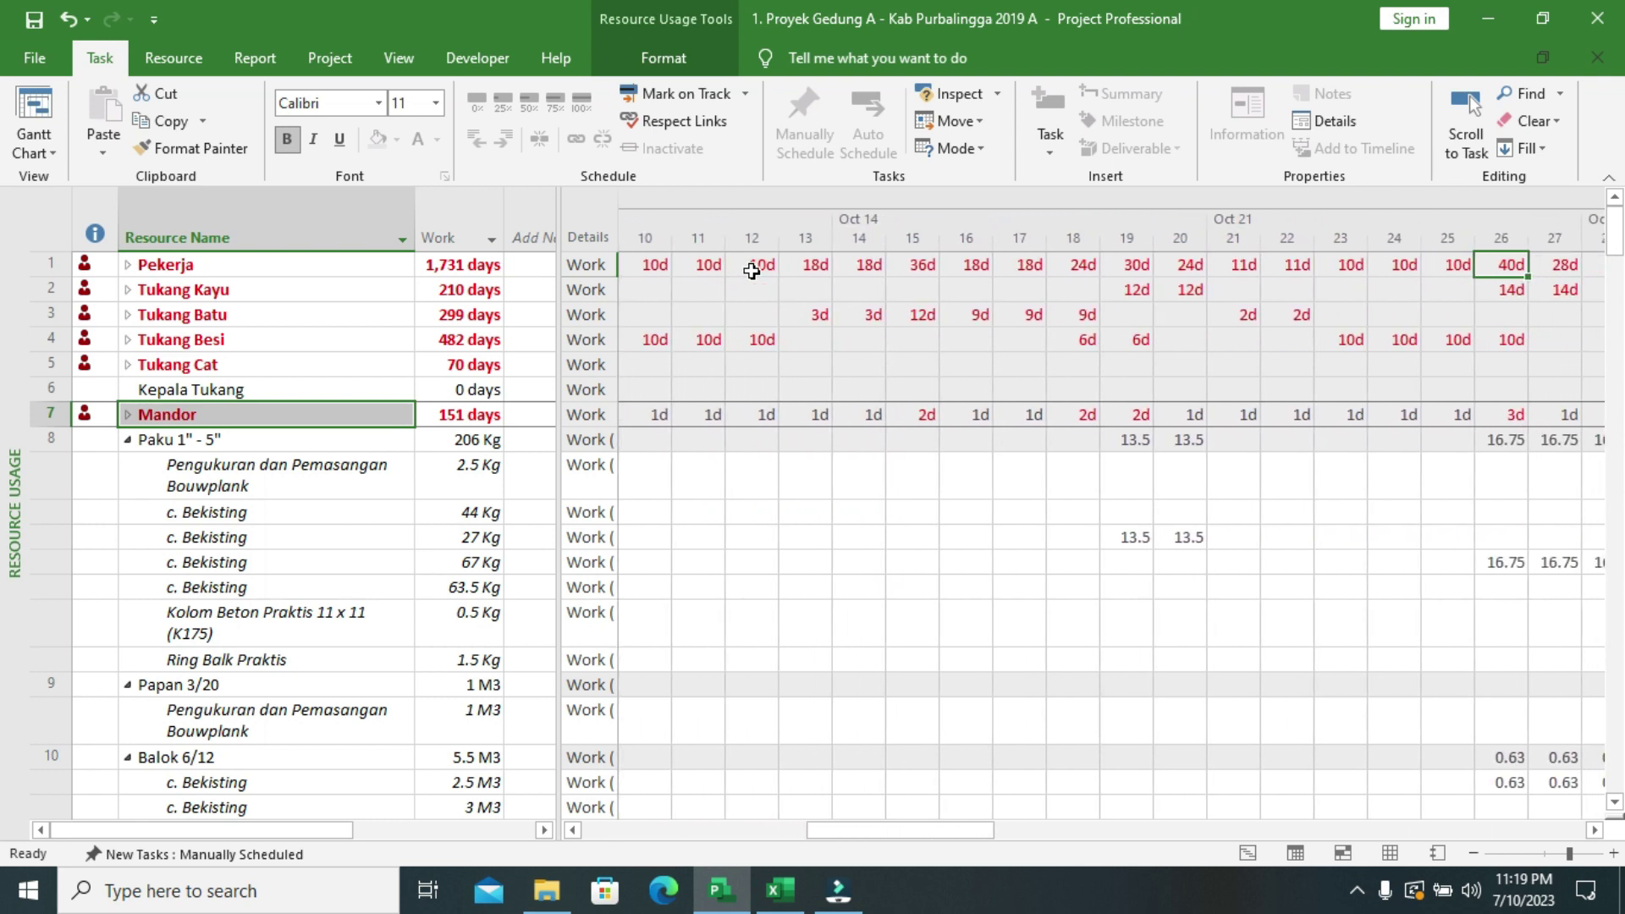
pyautogui.press('Right')
pyautogui.press('Right')
pyautogui.press('Right')
pyautogui.press('Right')
pyautogui.press('Right')
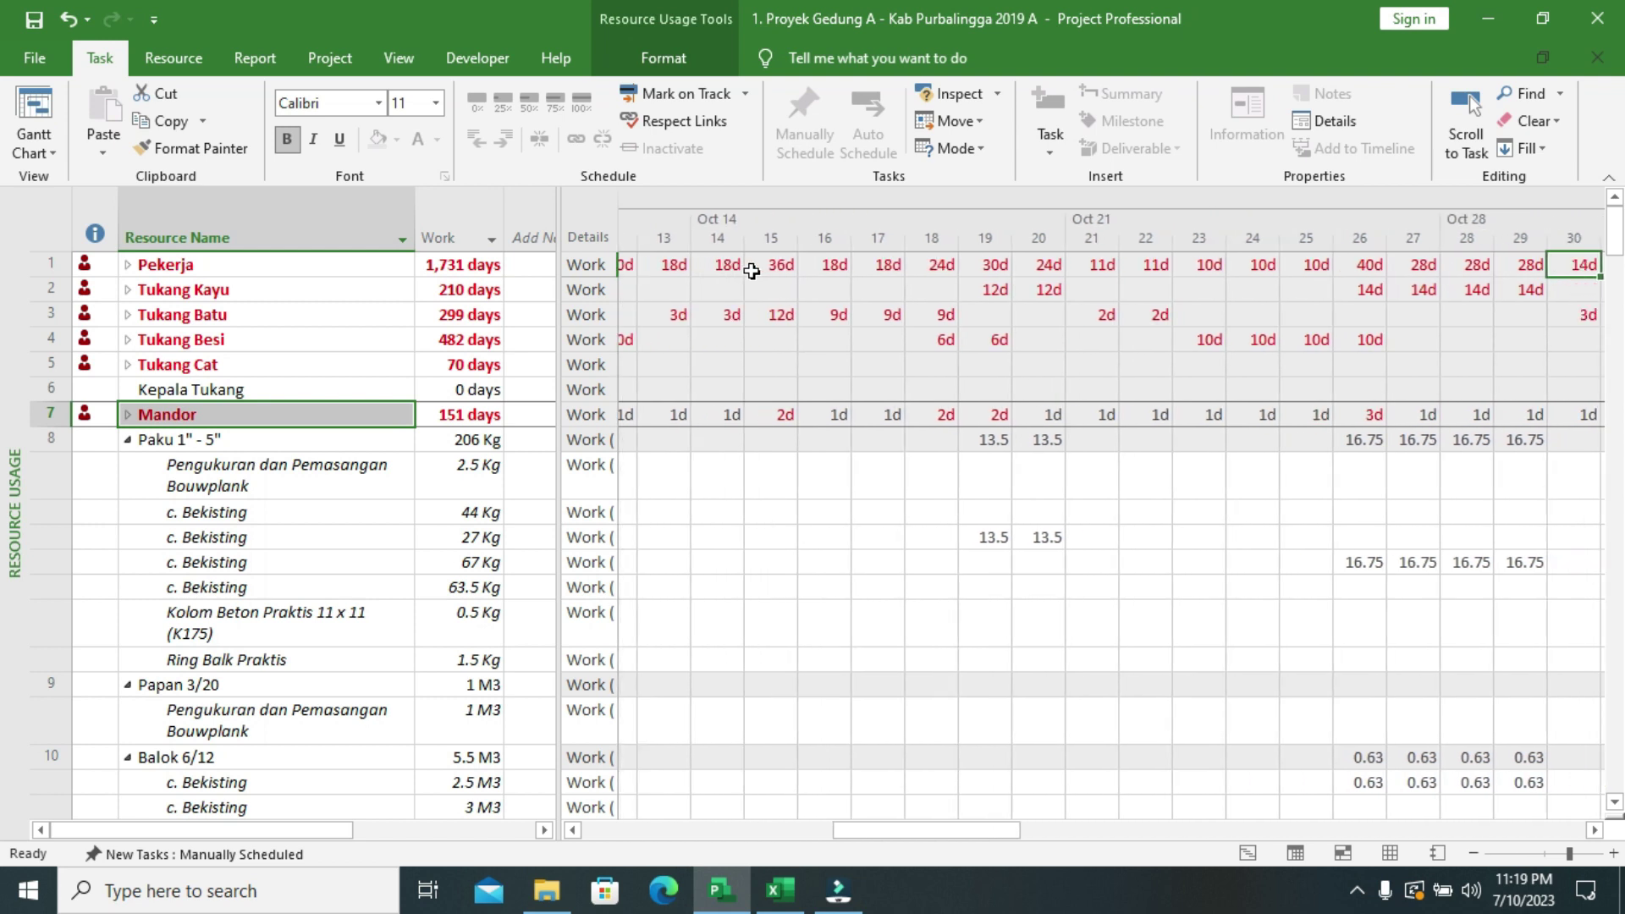
pyautogui.press('Right')
pyautogui.press('Right')
pyautogui.press('Right')
pyautogui.press('Right')
pyautogui.press('Right')
pyautogui.press('Right')
pyautogui.press('Right')
pyautogui.press('Right')
pyautogui.press('Right')
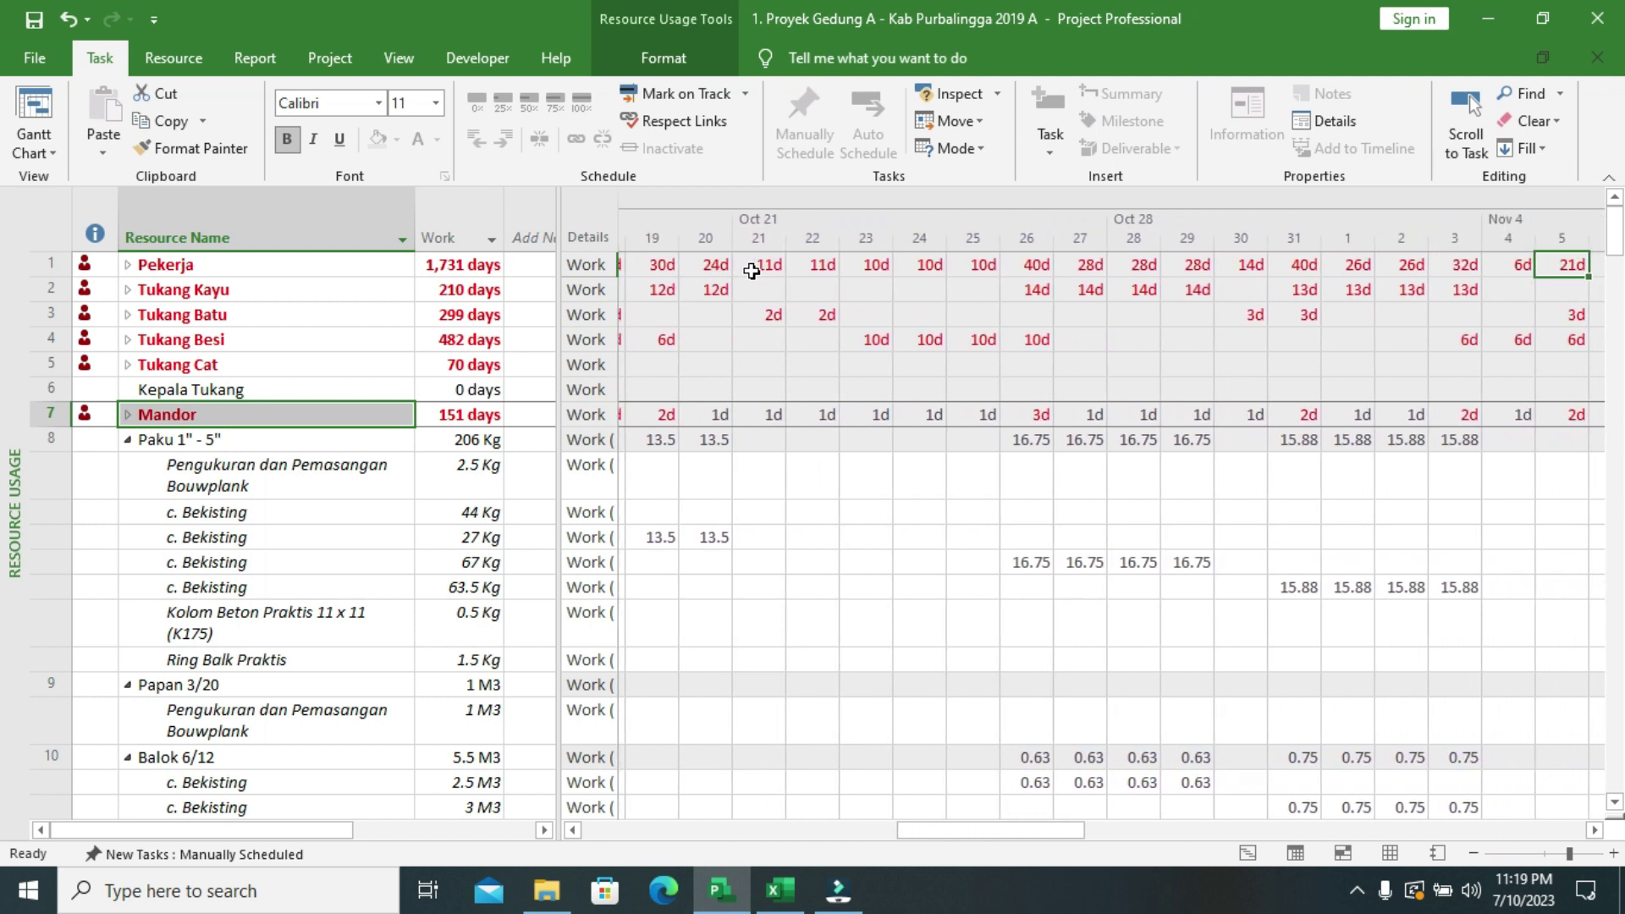
pyautogui.press('Right')
pyautogui.press('Right')
pyautogui.press('Right')
pyautogui.press('Right')
pyautogui.press('Right')
pyautogui.press('Right')
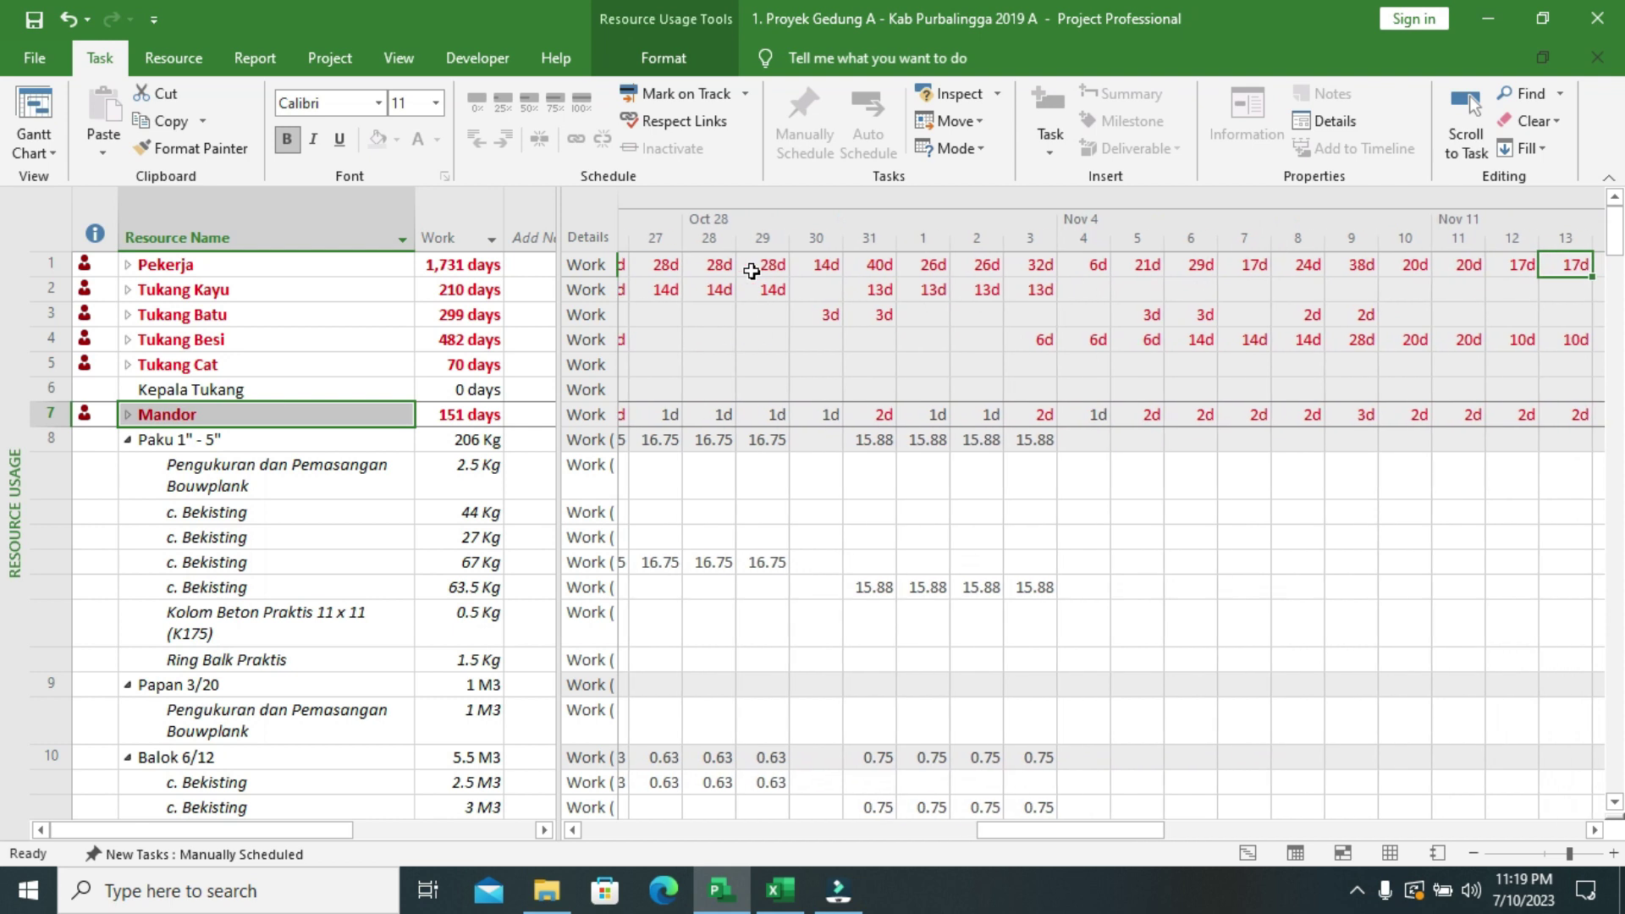
pyautogui.press('Right')
pyautogui.press('Right')
pyautogui.press('Right')
pyautogui.press('Right')
pyautogui.press('Right')
pyautogui.press('Right')
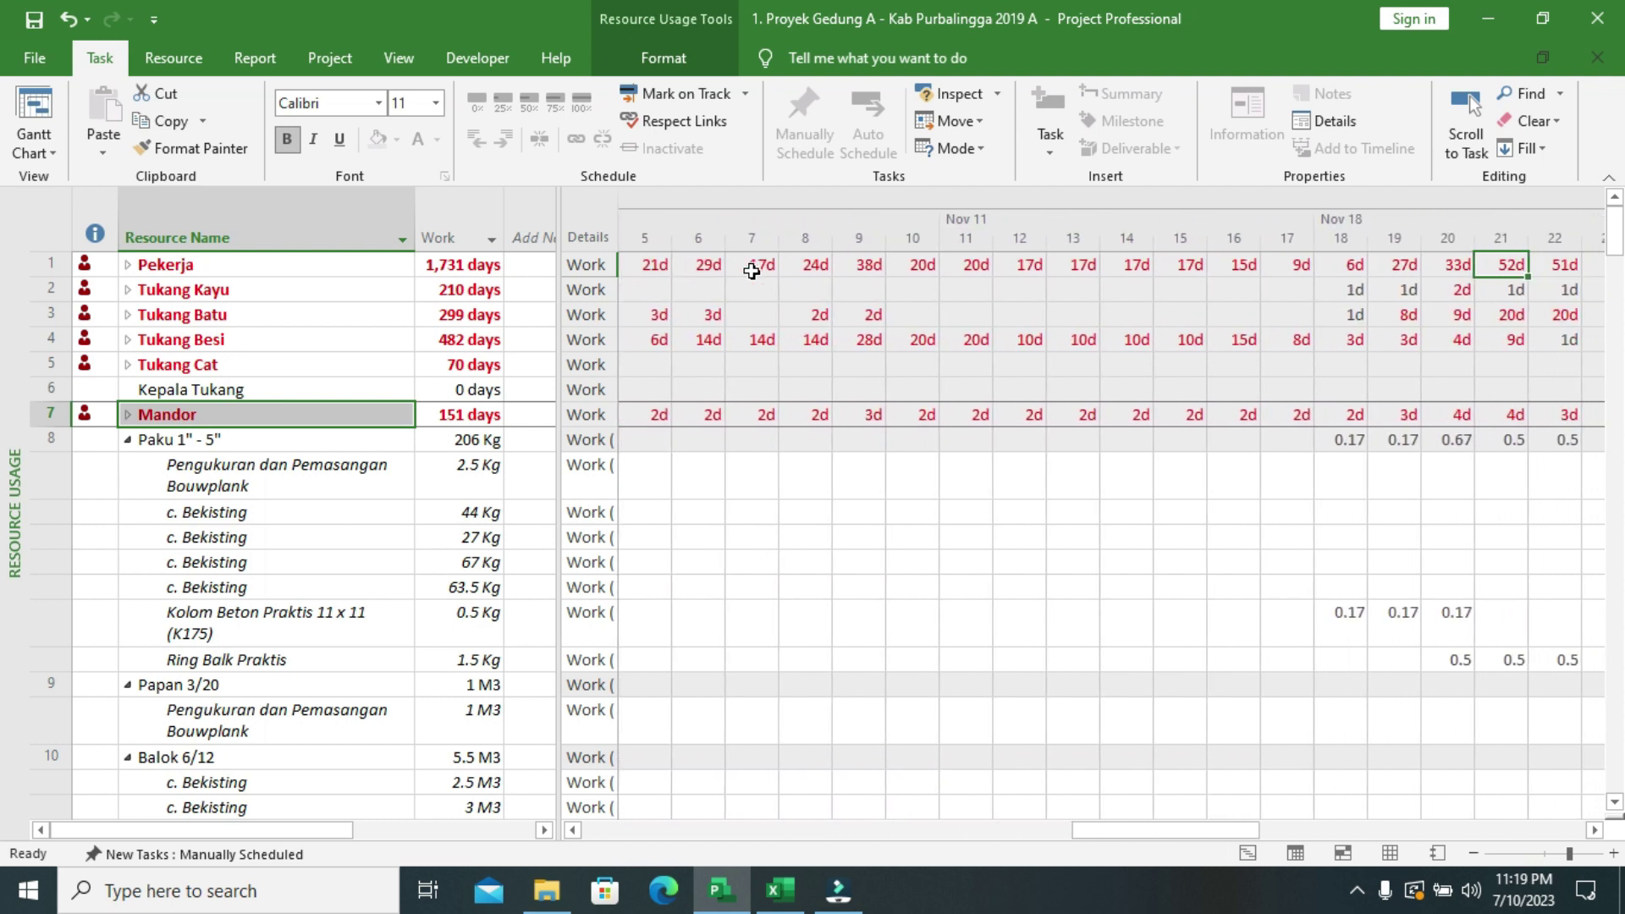
pyautogui.press('Right')
pyautogui.press('Right')
pyautogui.press('Right')
pyautogui.press('Right')
pyautogui.press('Right')
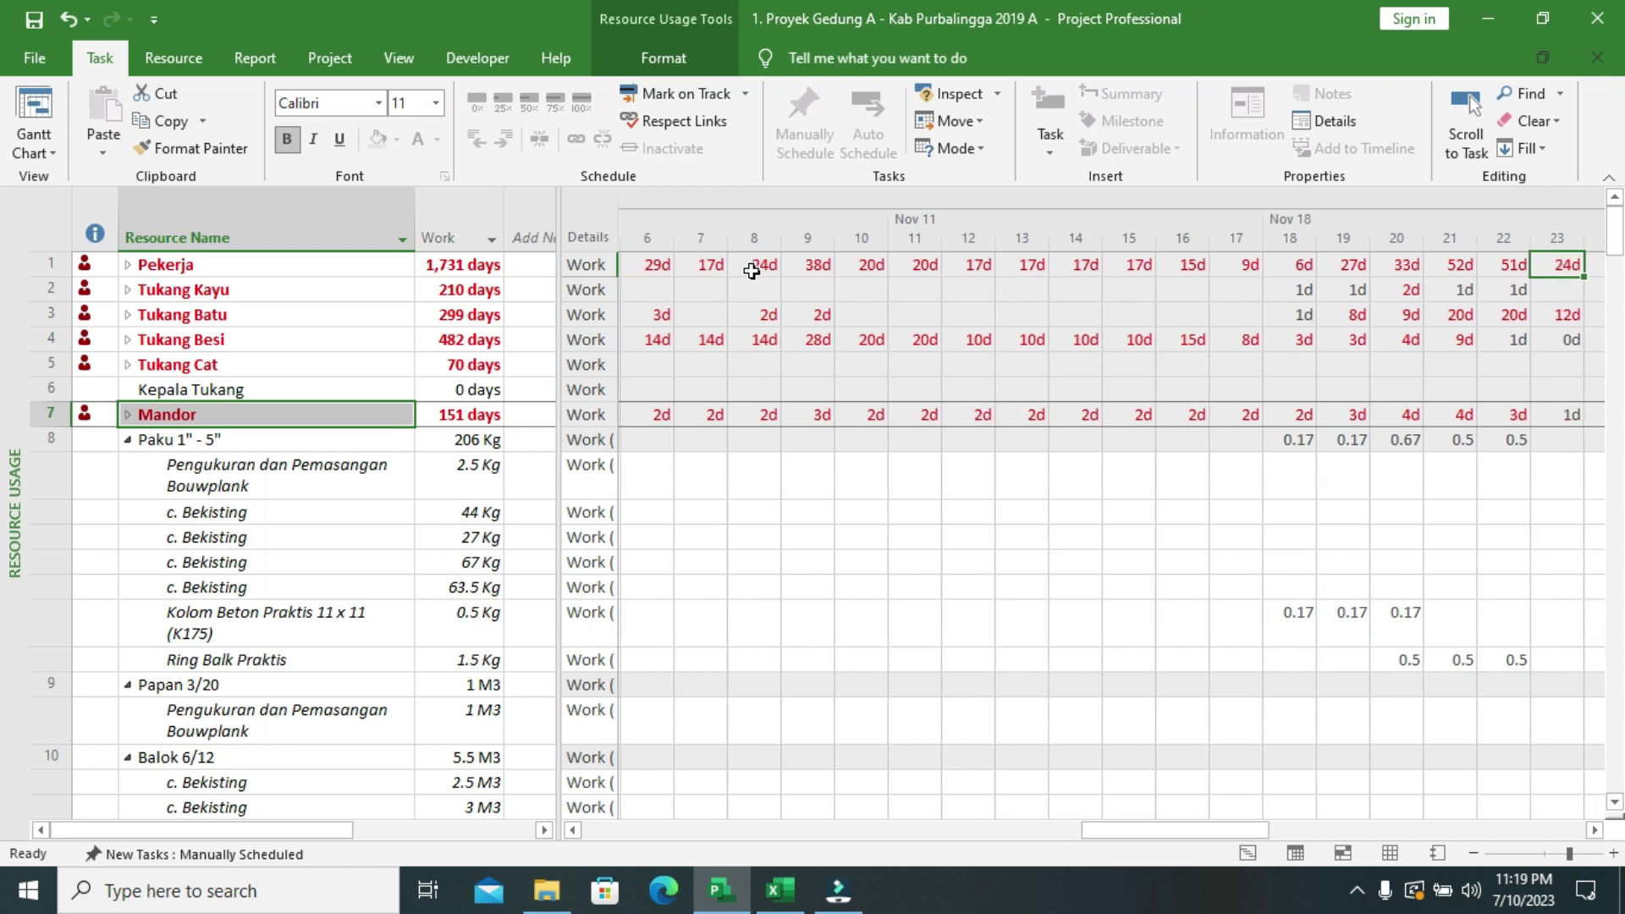
pyautogui.press('Right')
pyautogui.press('Right')
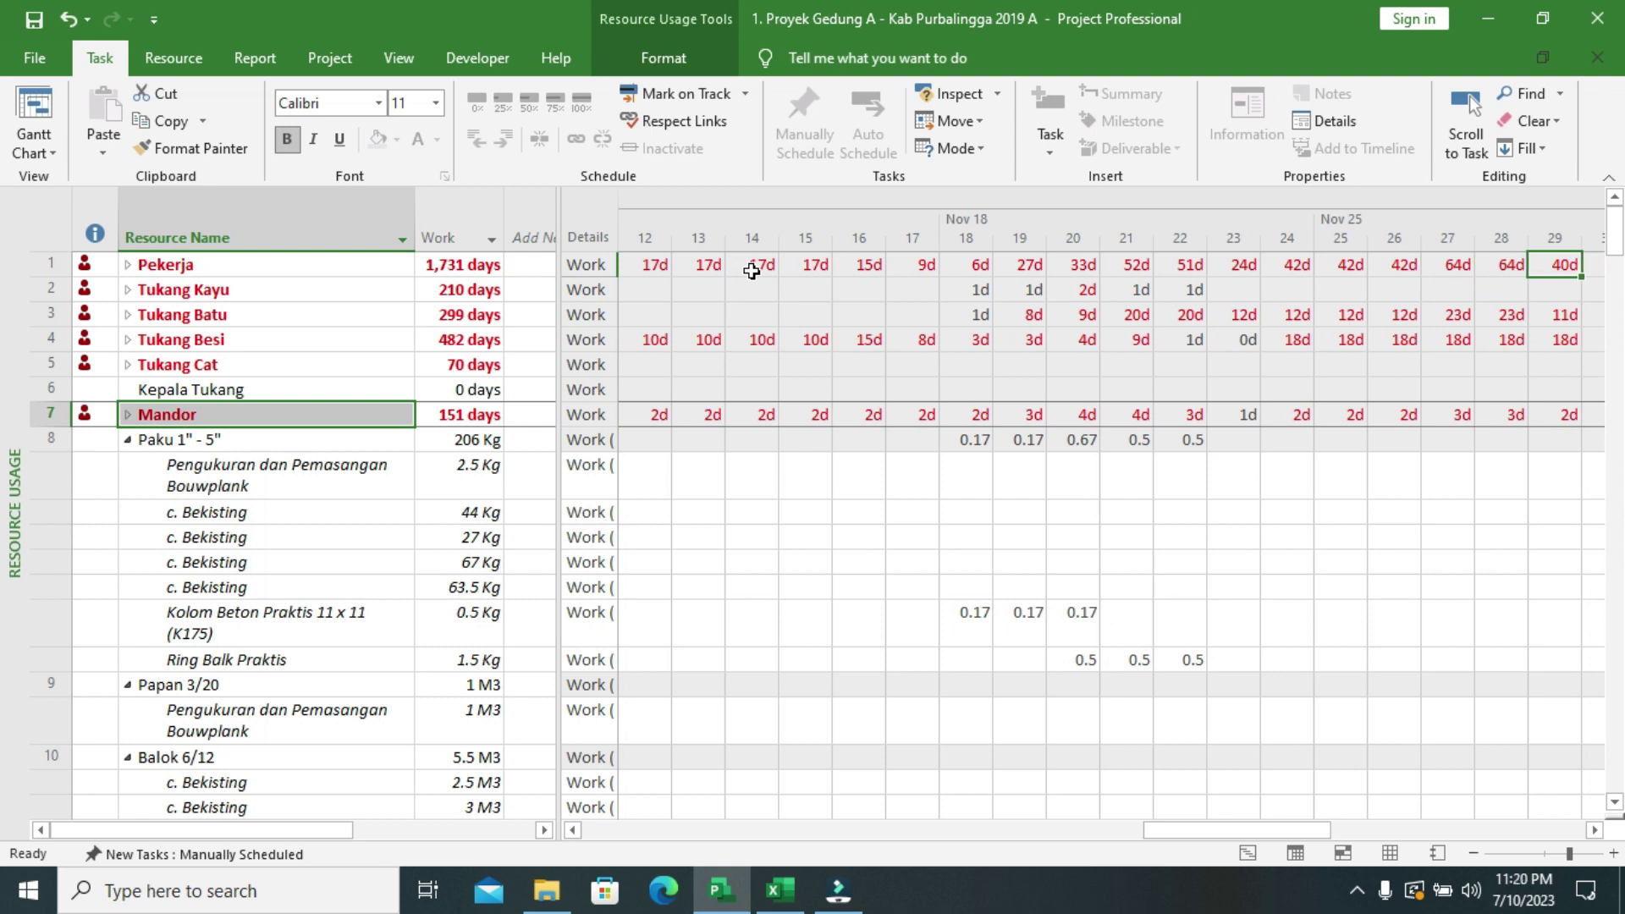
pyautogui.press('Right')
pyautogui.press('Right')
pyautogui.press('Right')
pyautogui.press('Right')
pyautogui.press('Right')
pyautogui.press('Right')
pyautogui.press('Right')
pyautogui.press('Right')
pyautogui.press('Right')
pyautogui.press('Right')
pyautogui.press('Right')
pyautogui.press('Right')
pyautogui.press('Right')
pyautogui.press('Right')
pyautogui.press('Right')
pyautogui.press('Right')
pyautogui.press('Right')
pyautogui.press('Right')
pyautogui.press('Right')
pyautogui.press('Right')
pyautogui.press('Right')
pyautogui.press('Right')
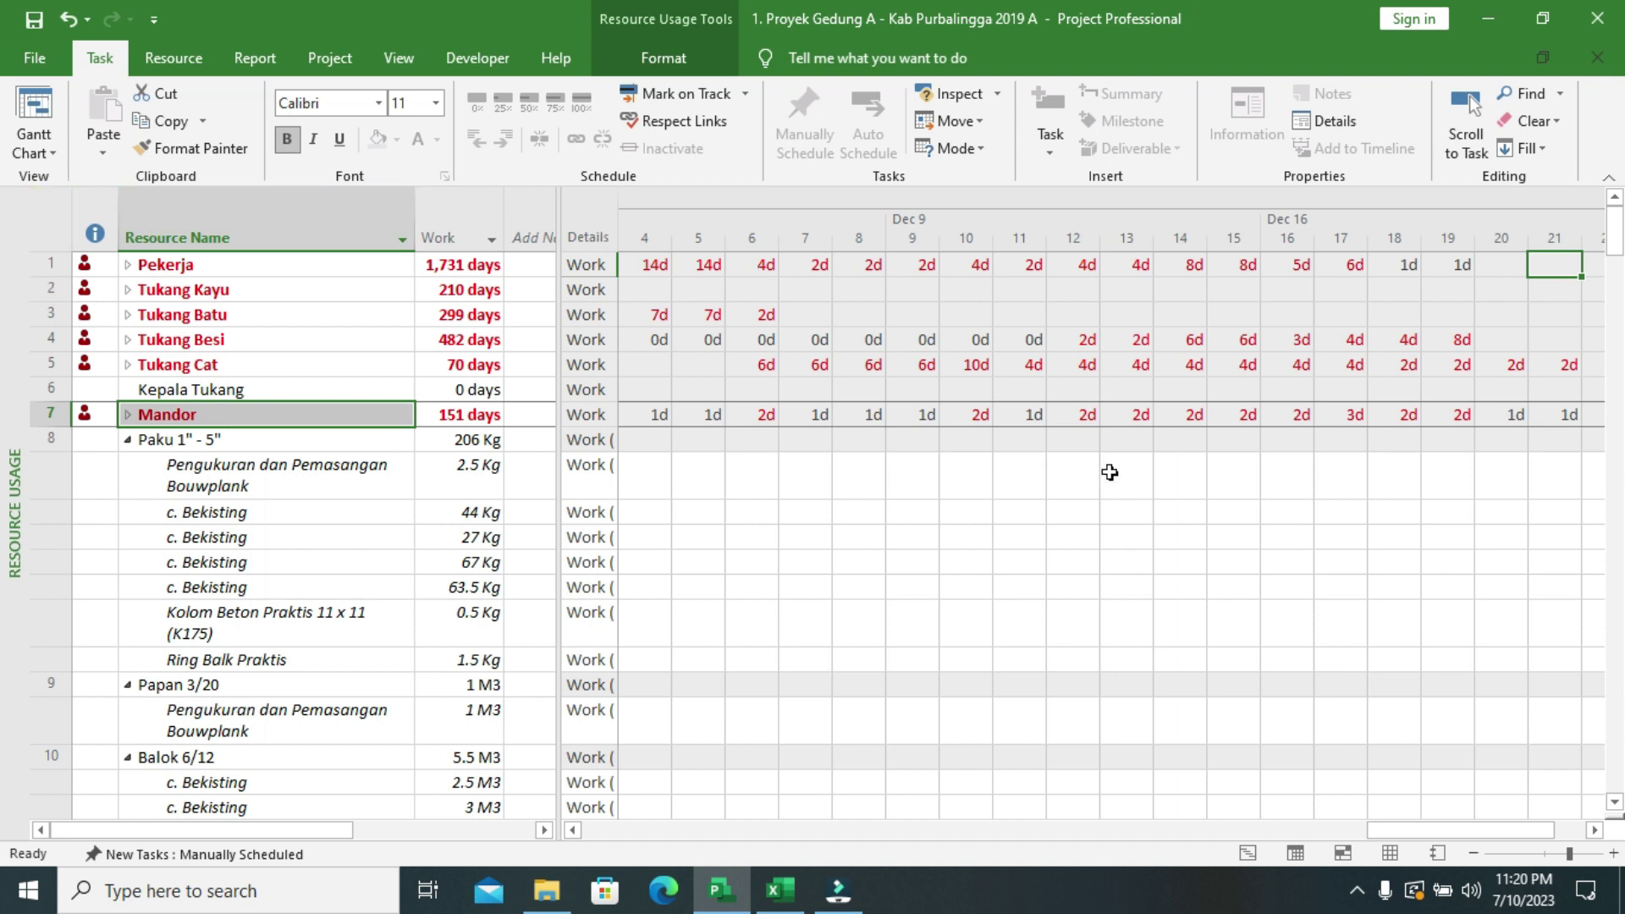
# - Go back through the Pekerja row to late November and locate the day with the highest workload
pyautogui.press('Left')
pyautogui.press('Left')
pyautogui.press('Left')
pyautogui.press('Left')
pyautogui.press('Left')
pyautogui.press('Left')
pyautogui.press('Left')
pyautogui.press('Left')
pyautogui.press('Left')
pyautogui.press('Left')
pyautogui.press('Left')
pyautogui.press('Left')
pyautogui.press('Left')
pyautogui.press('Left')
pyautogui.press('Left')
pyautogui.press('Left')
pyautogui.press('Left')
pyautogui.press('Left')
pyautogui.press('Left')
pyautogui.press('Left')
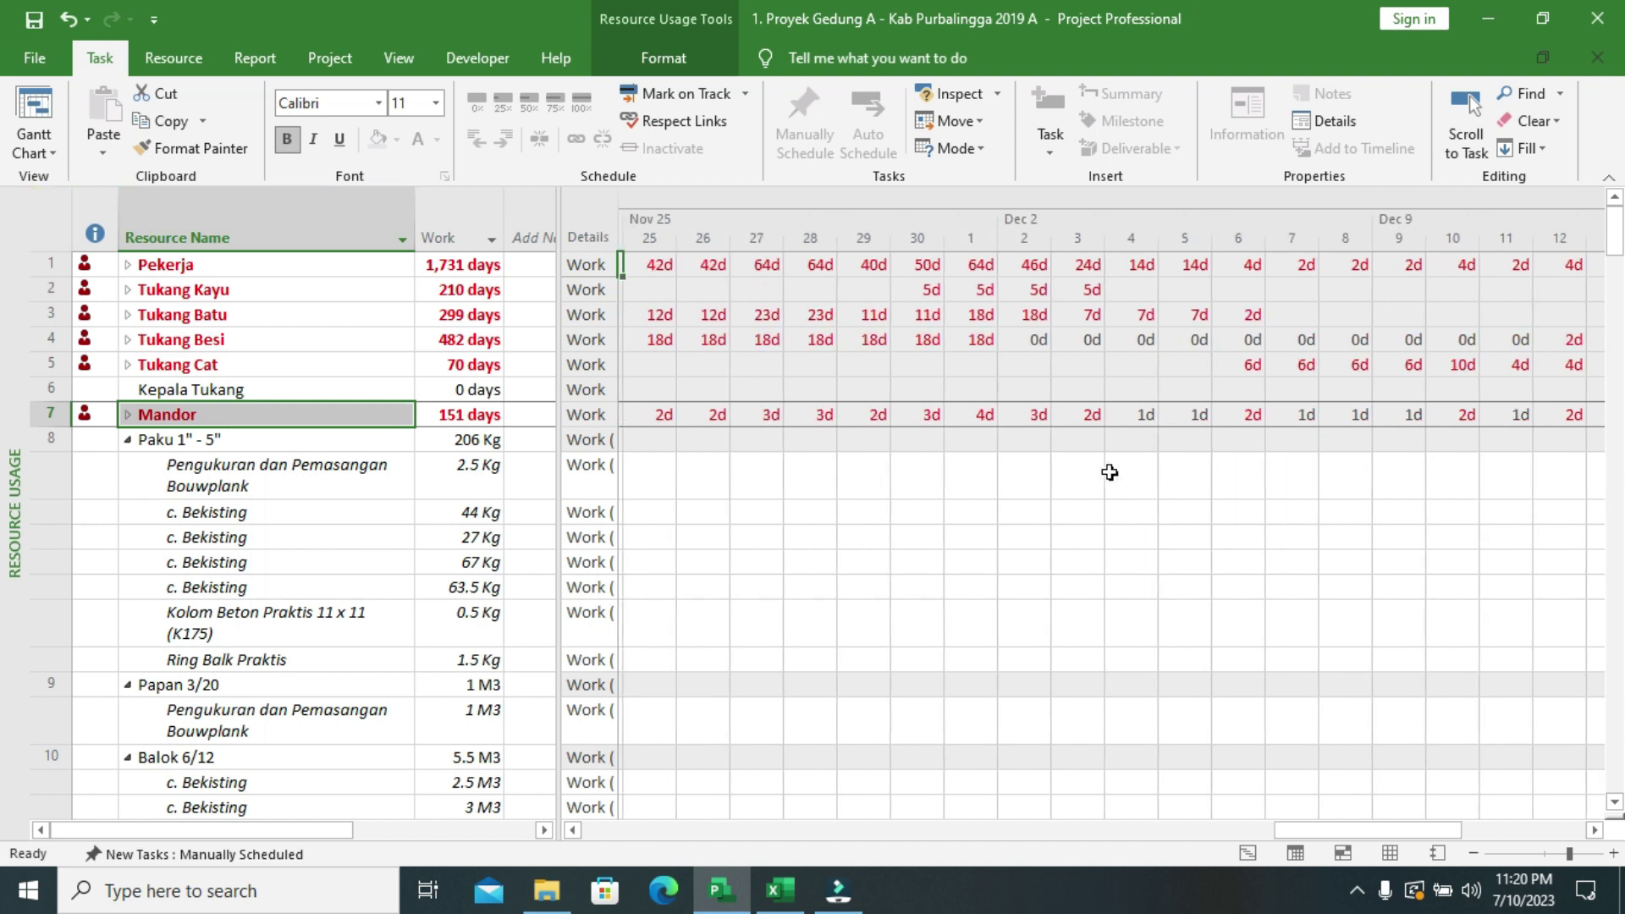
pyautogui.press('Right')
pyautogui.press('Right')
pyautogui.press('Right')
pyautogui.press('Right')
pyautogui.press('Right')
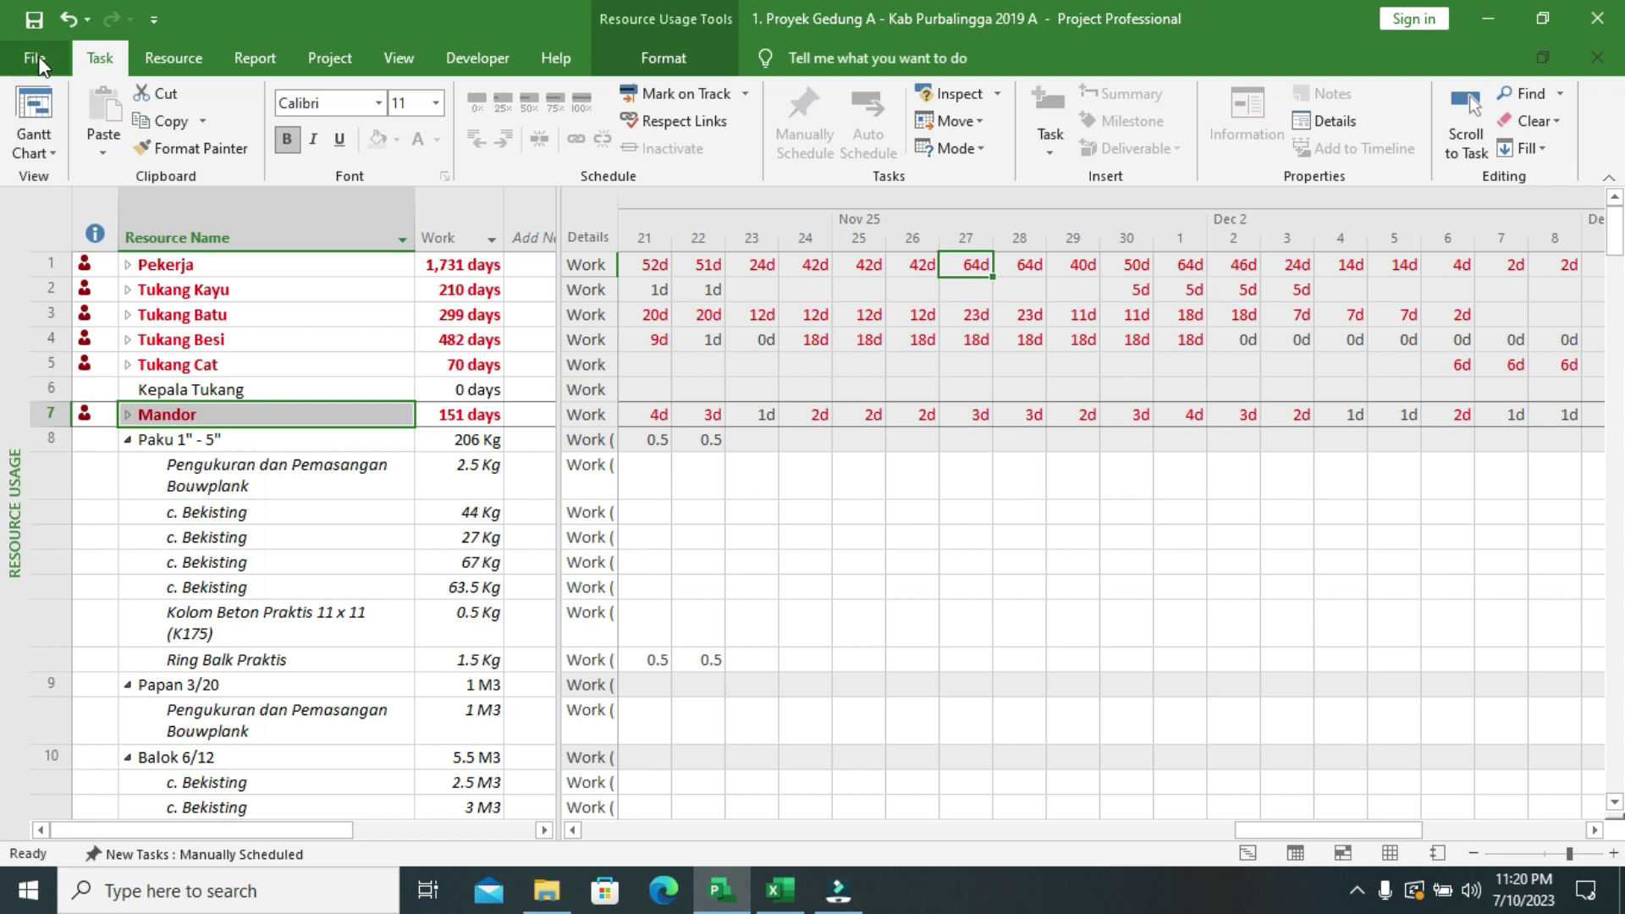
# - Set the Max. units of Pekerja to 64 in the Resource Sheet
pyautogui.click(34, 144)
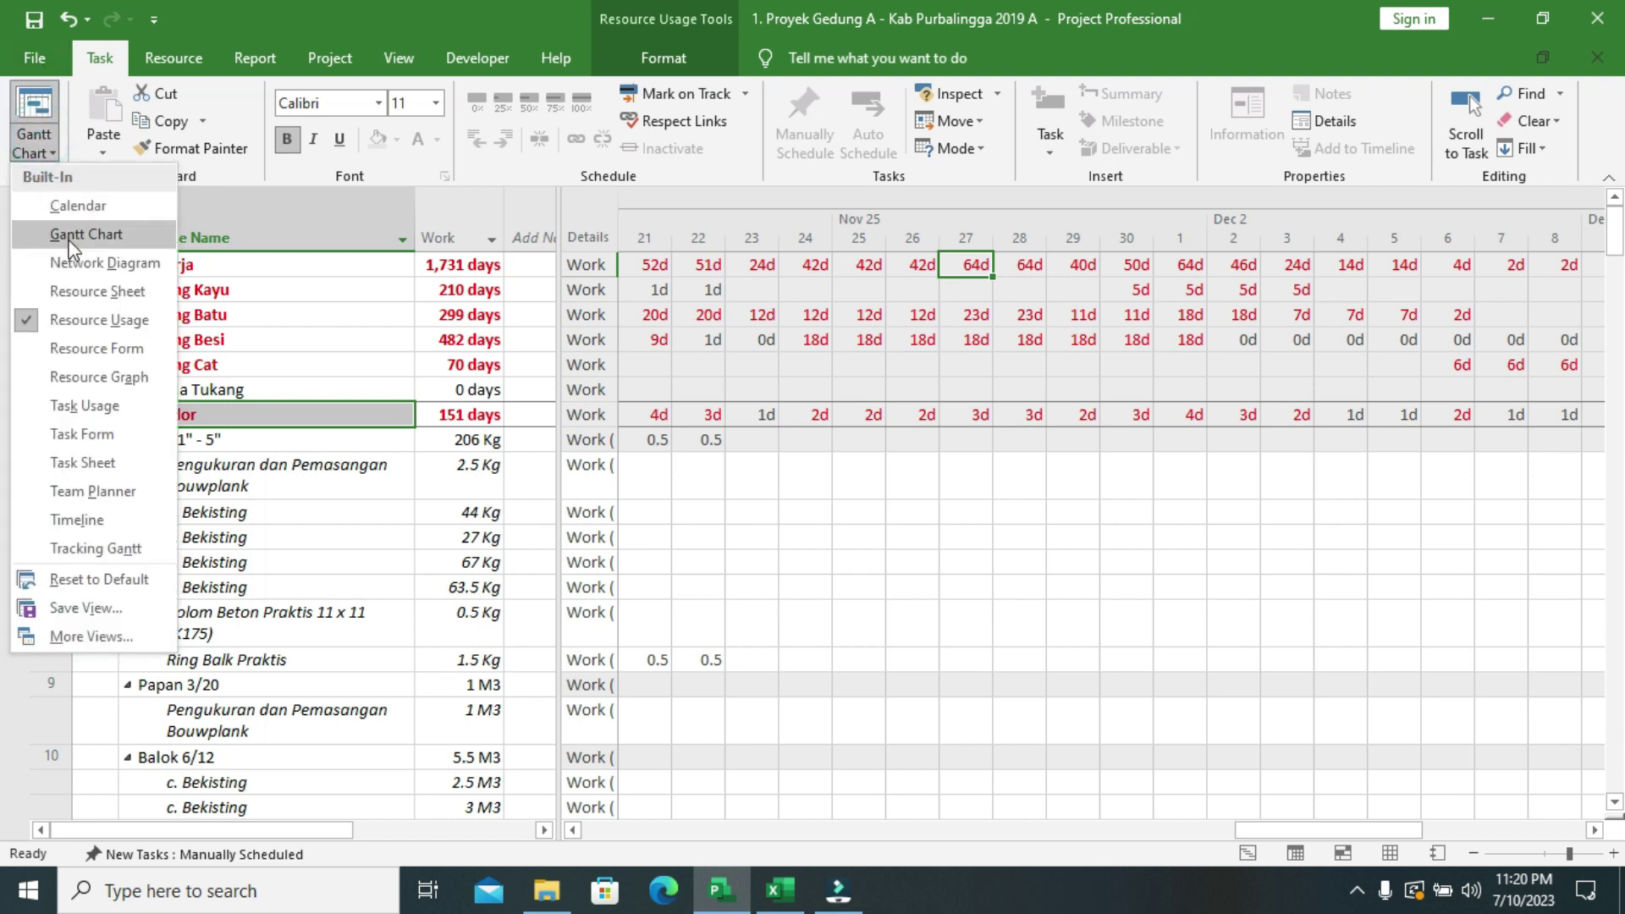
pyautogui.click(83, 295)
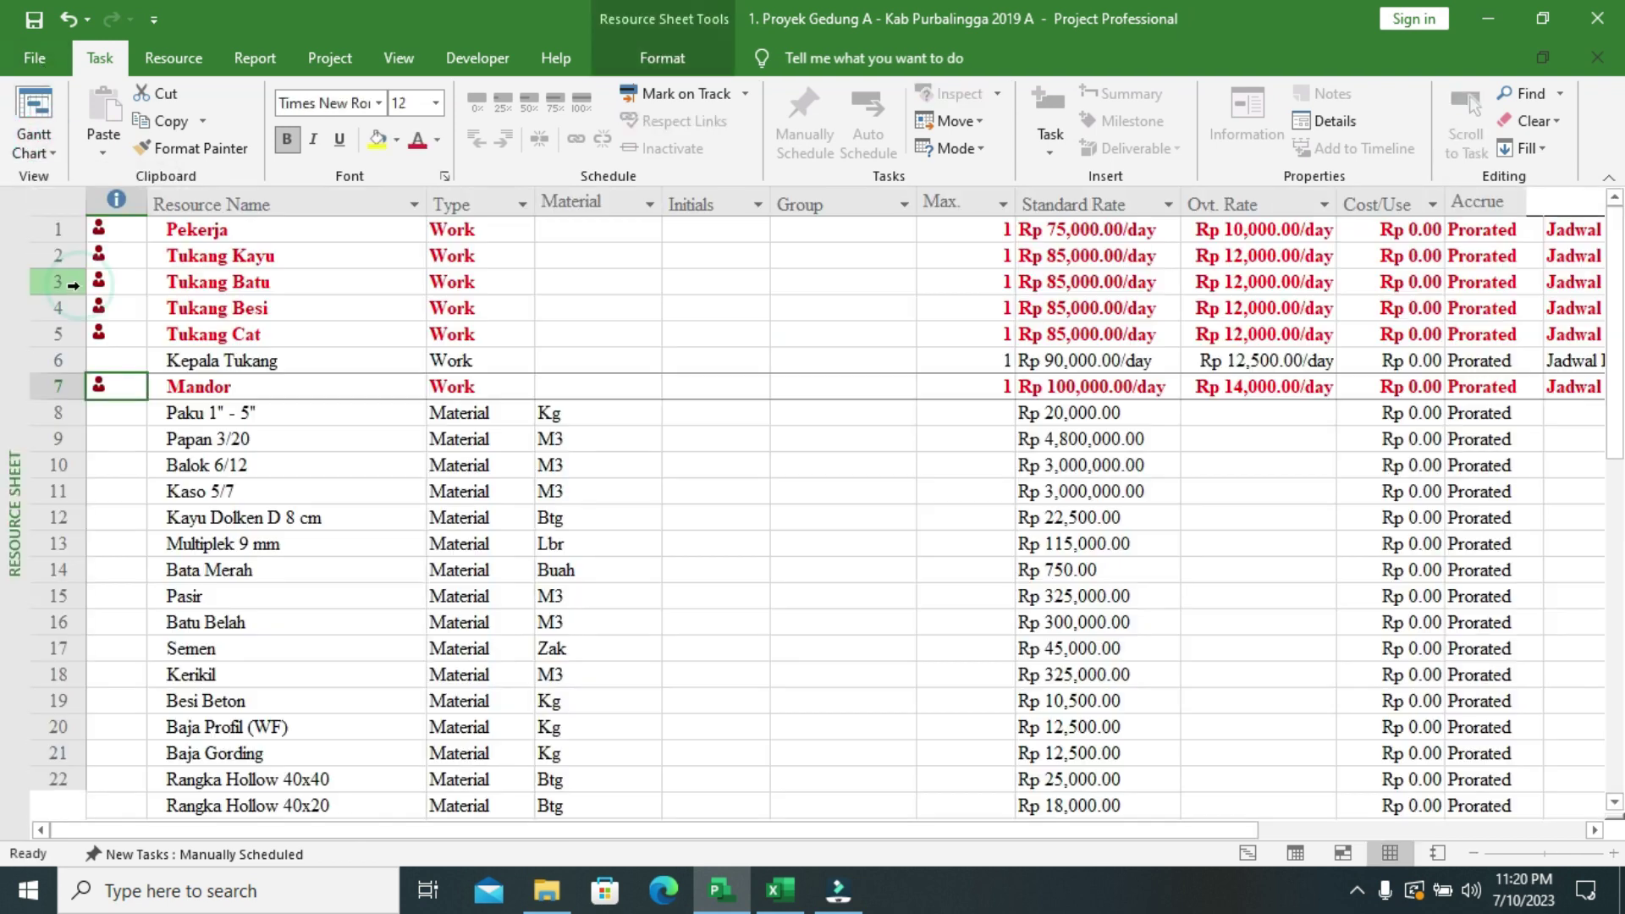
pyautogui.click(962, 228)
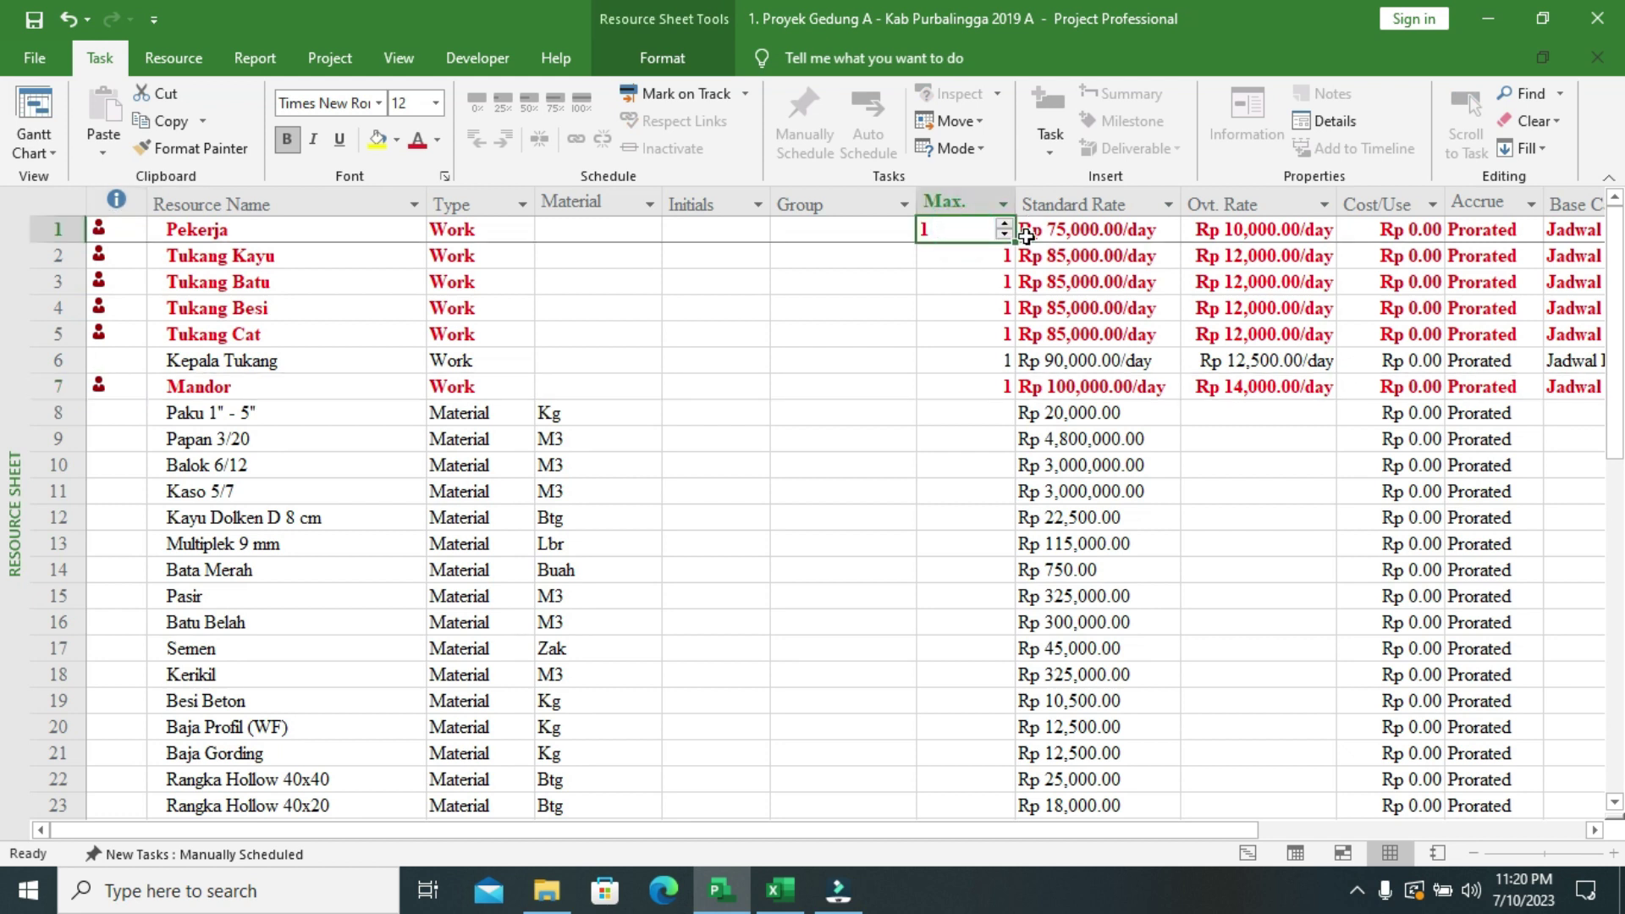
pyautogui.write('64')
pyautogui.press('Return')
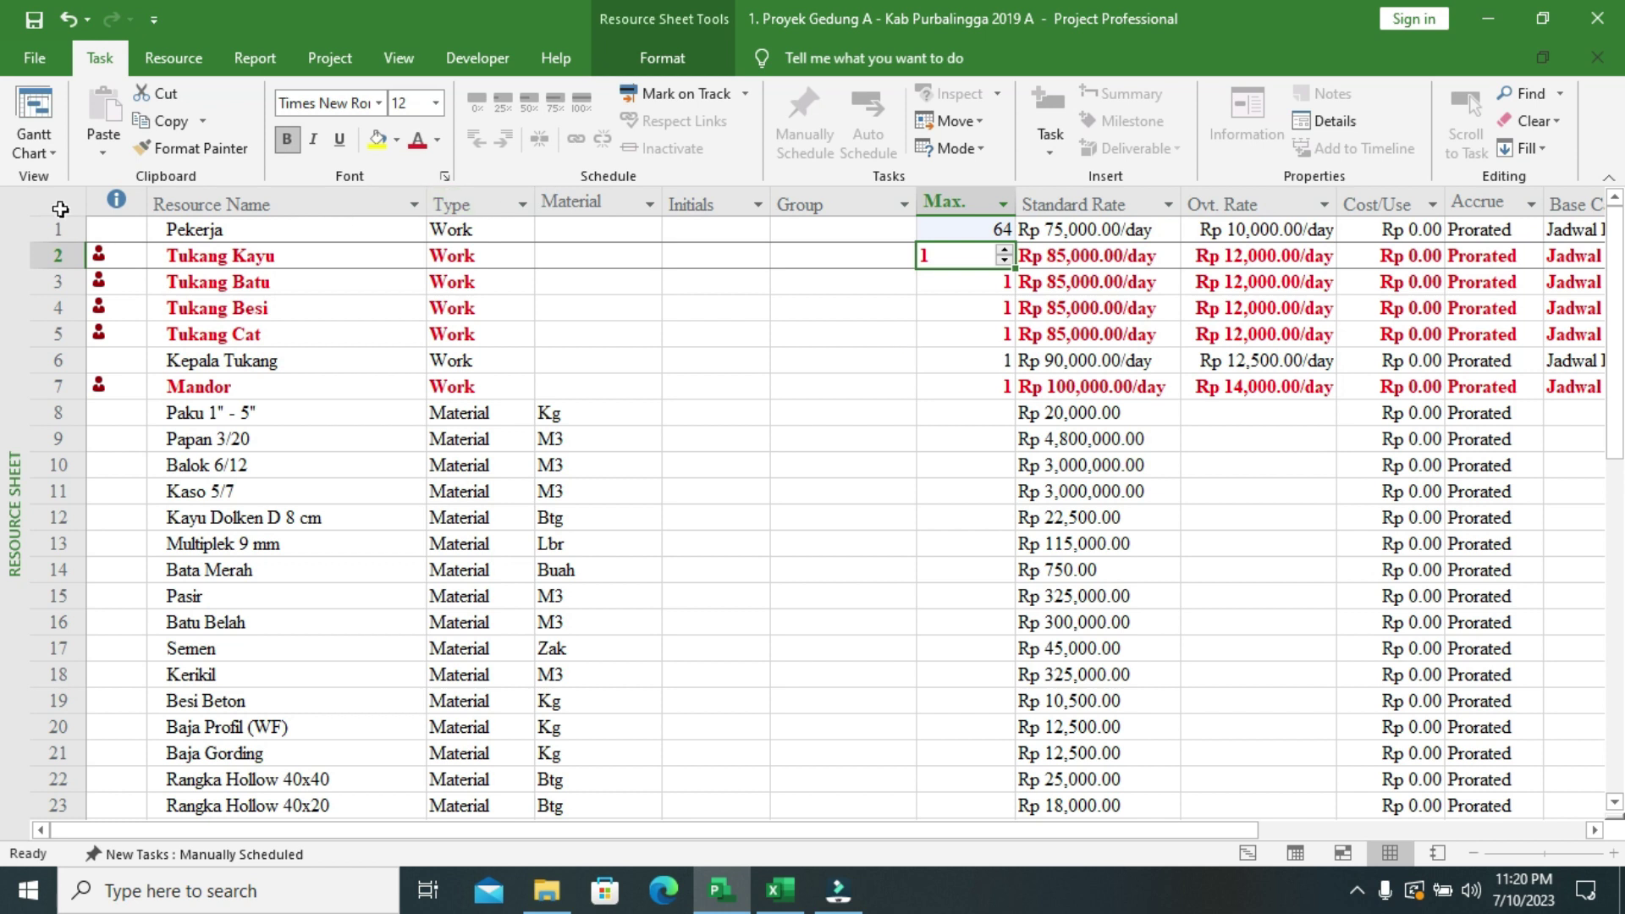
# - Check the tasks' overallocation indicators in the Tracking Gantt view and return to the Resource Sheet
pyautogui.click(37, 141)
pyautogui.click(68, 550)
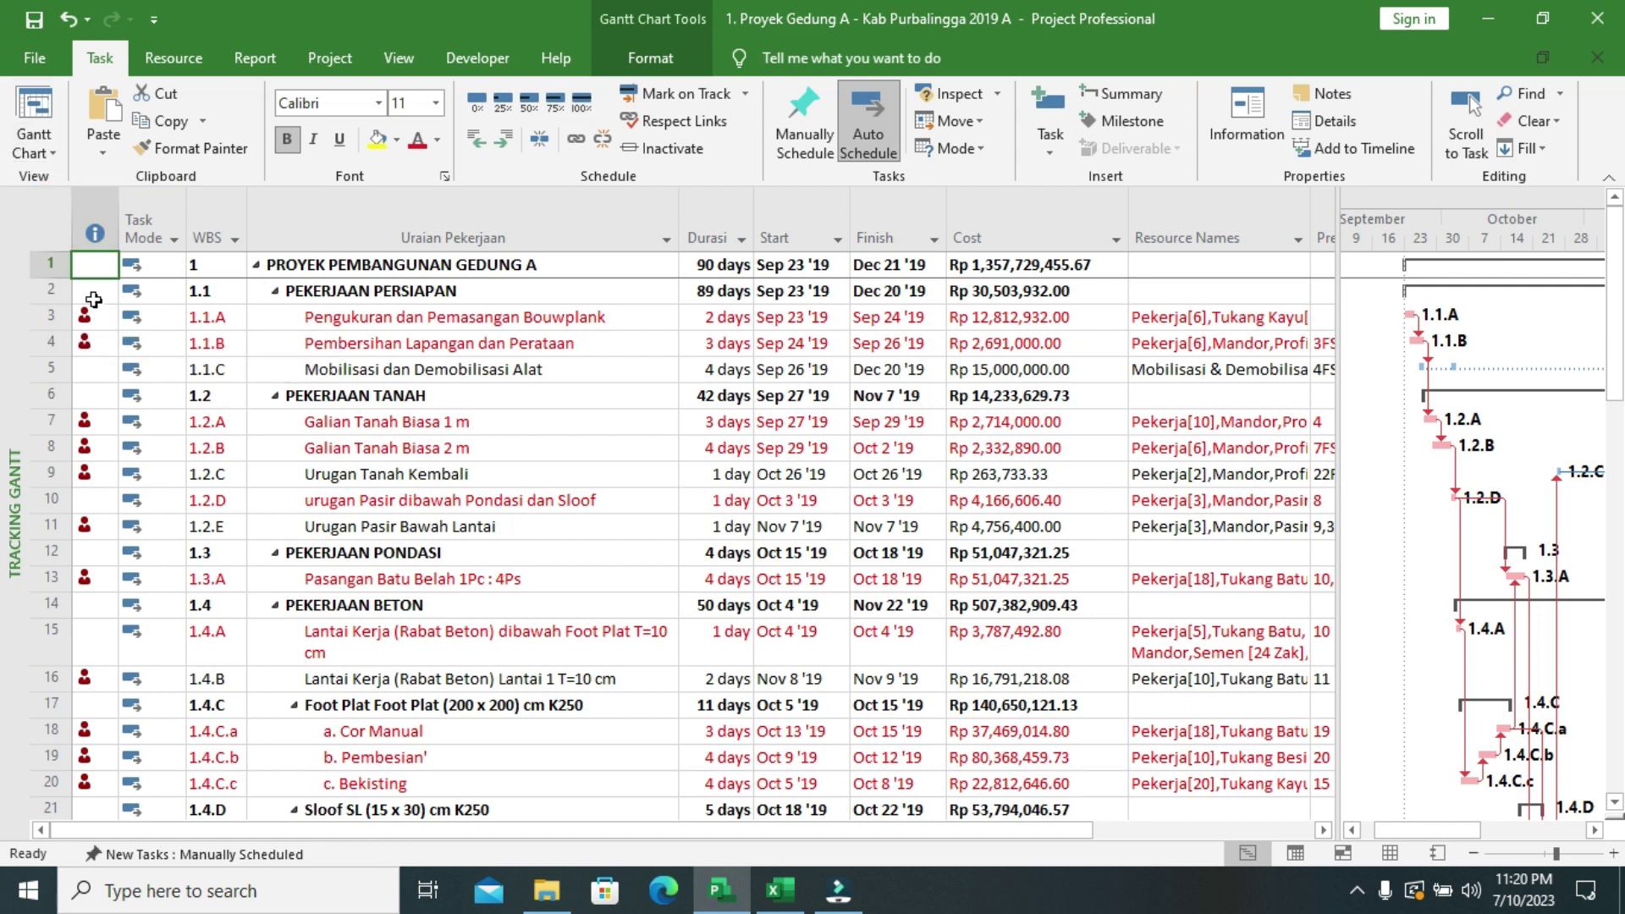
pyautogui.click(51, 156)
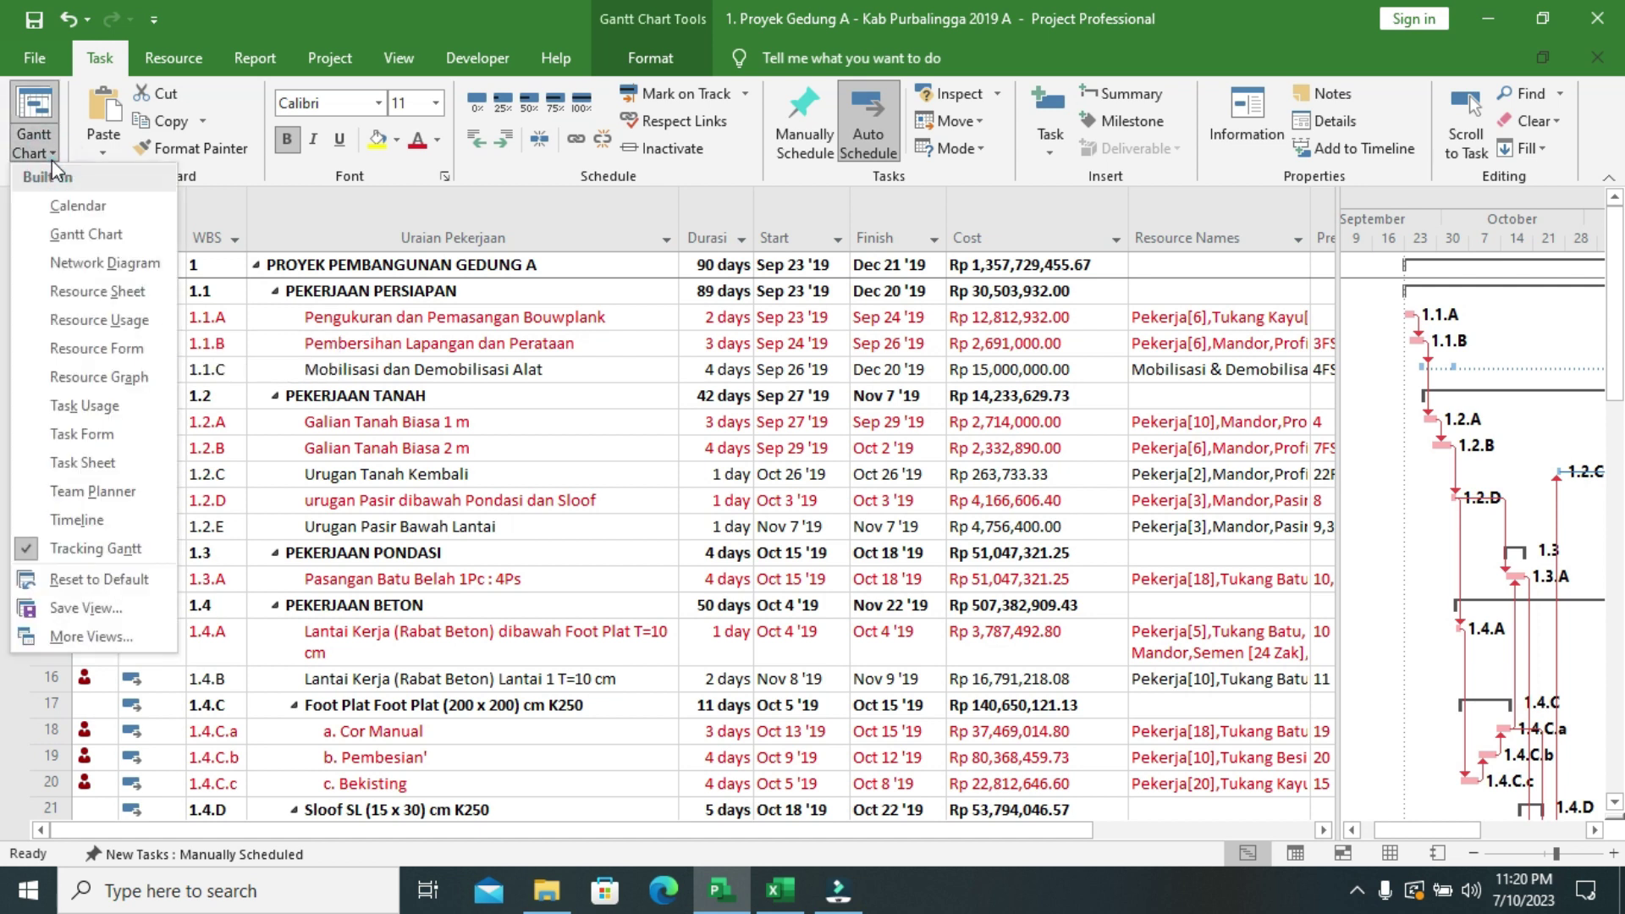
pyautogui.click(114, 292)
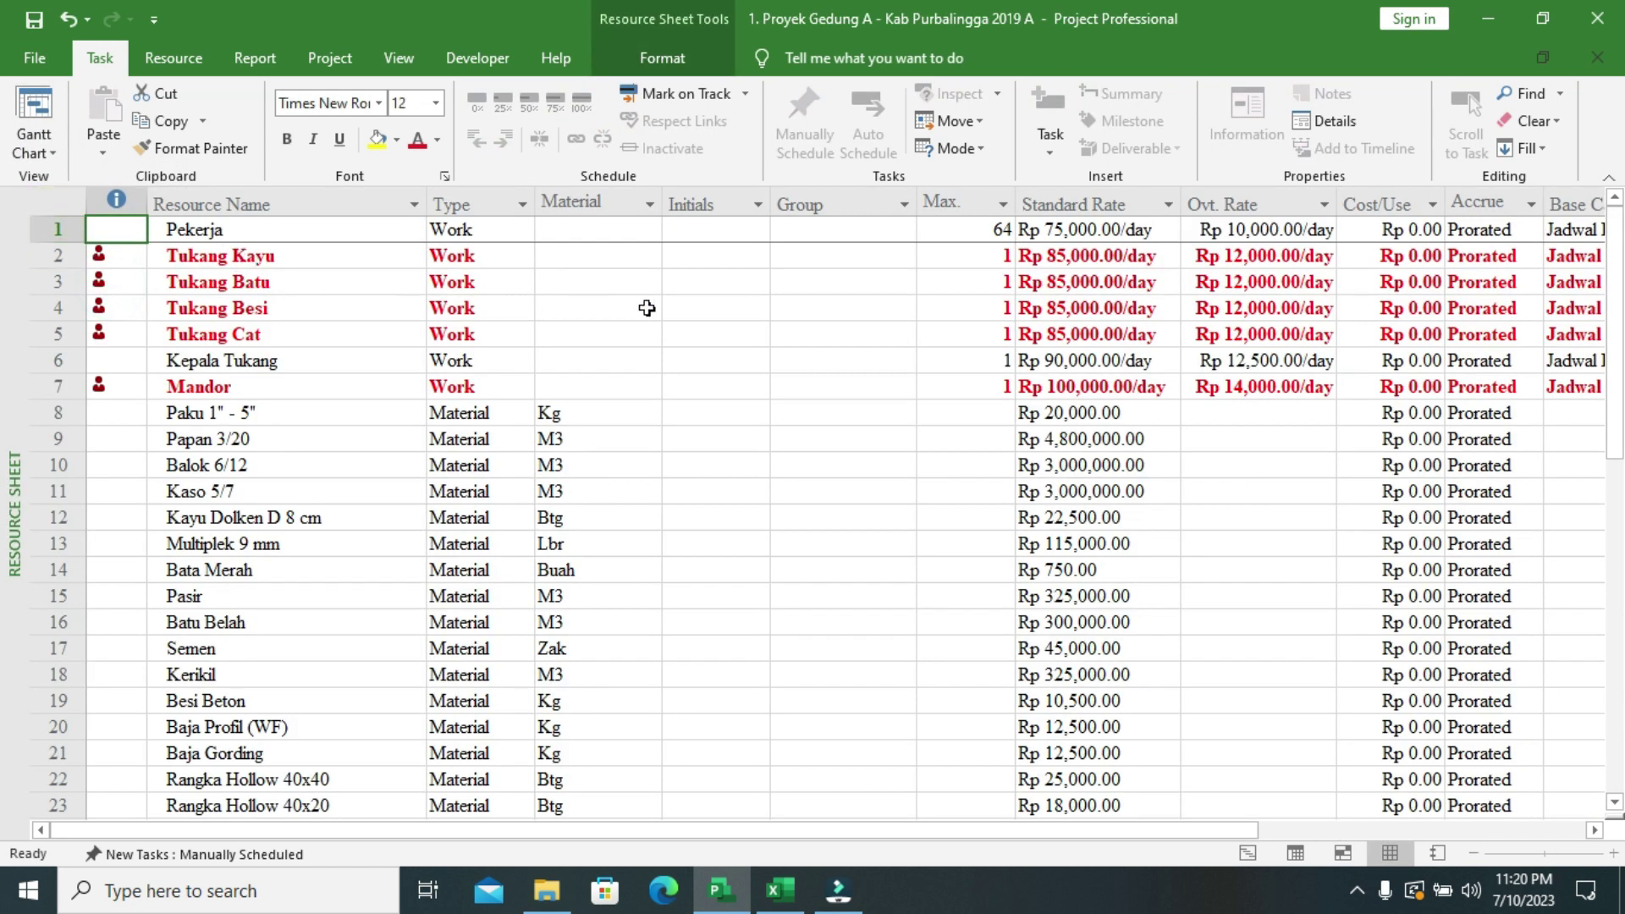
# - Try a Max. units value of 63 for Pekerja
pyautogui.click(958, 232)
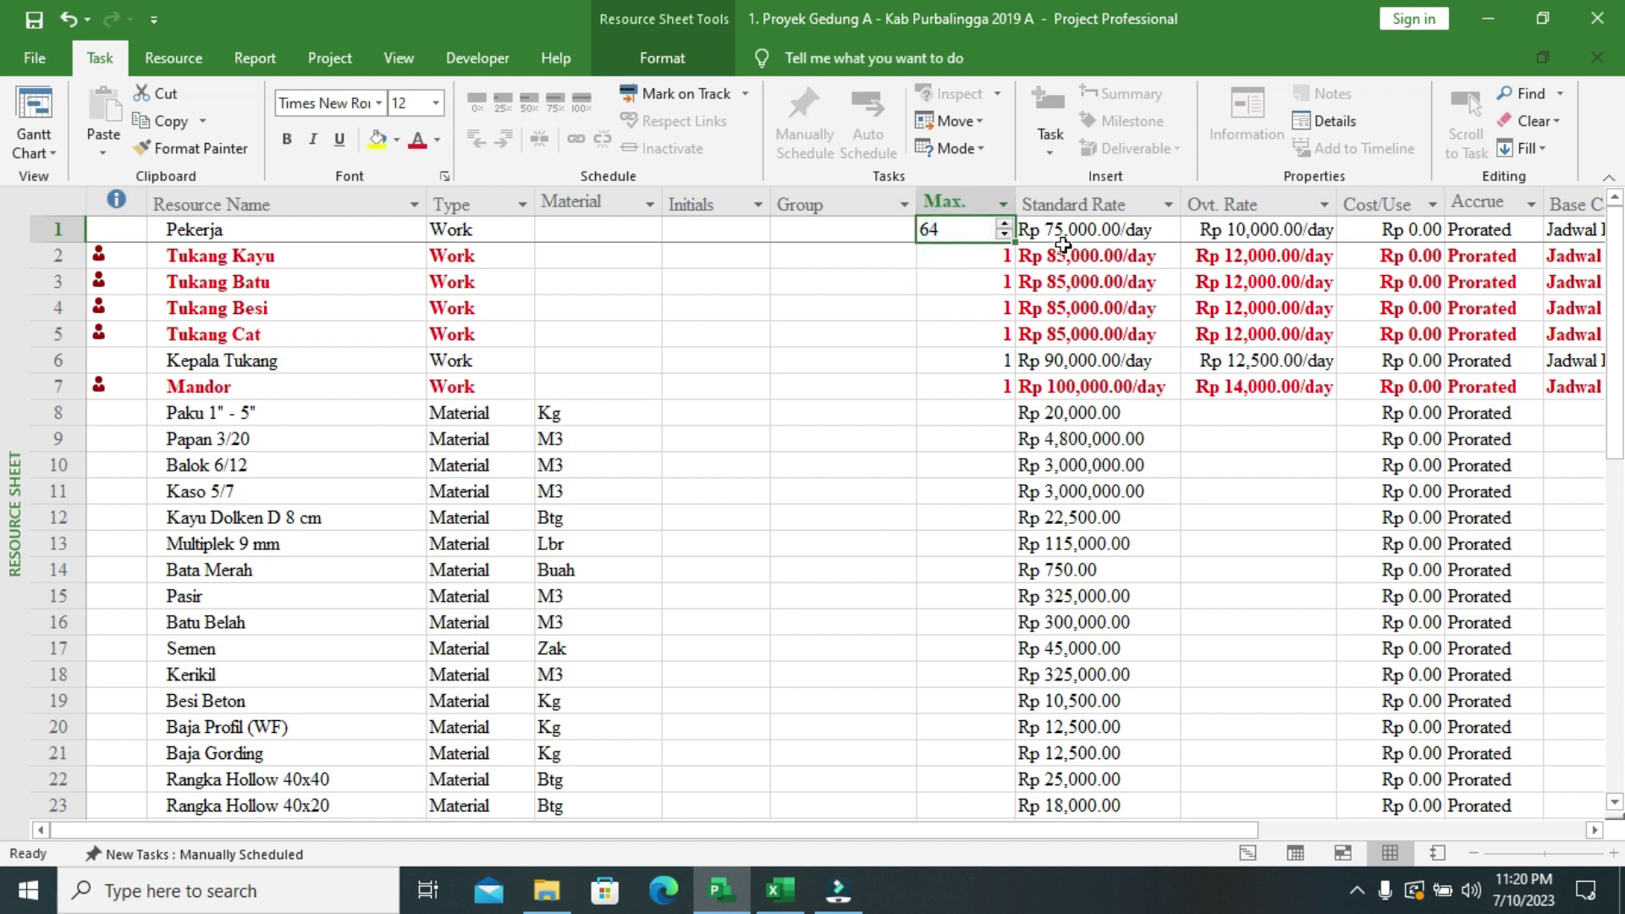
pyautogui.press('BackSpace')
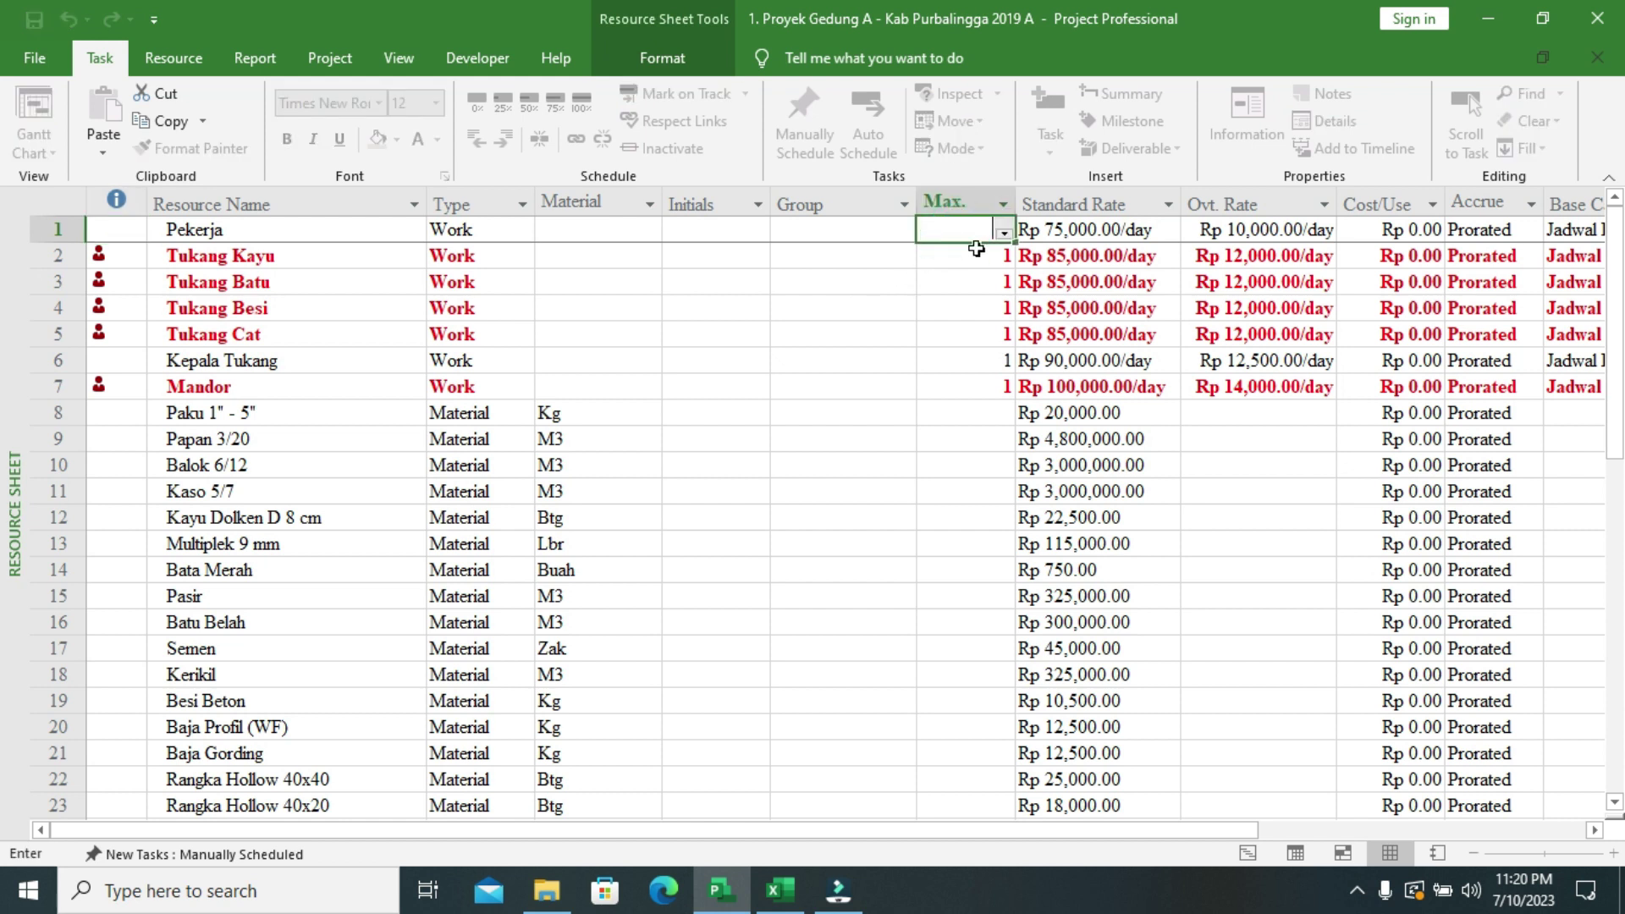
pyautogui.press('Return')
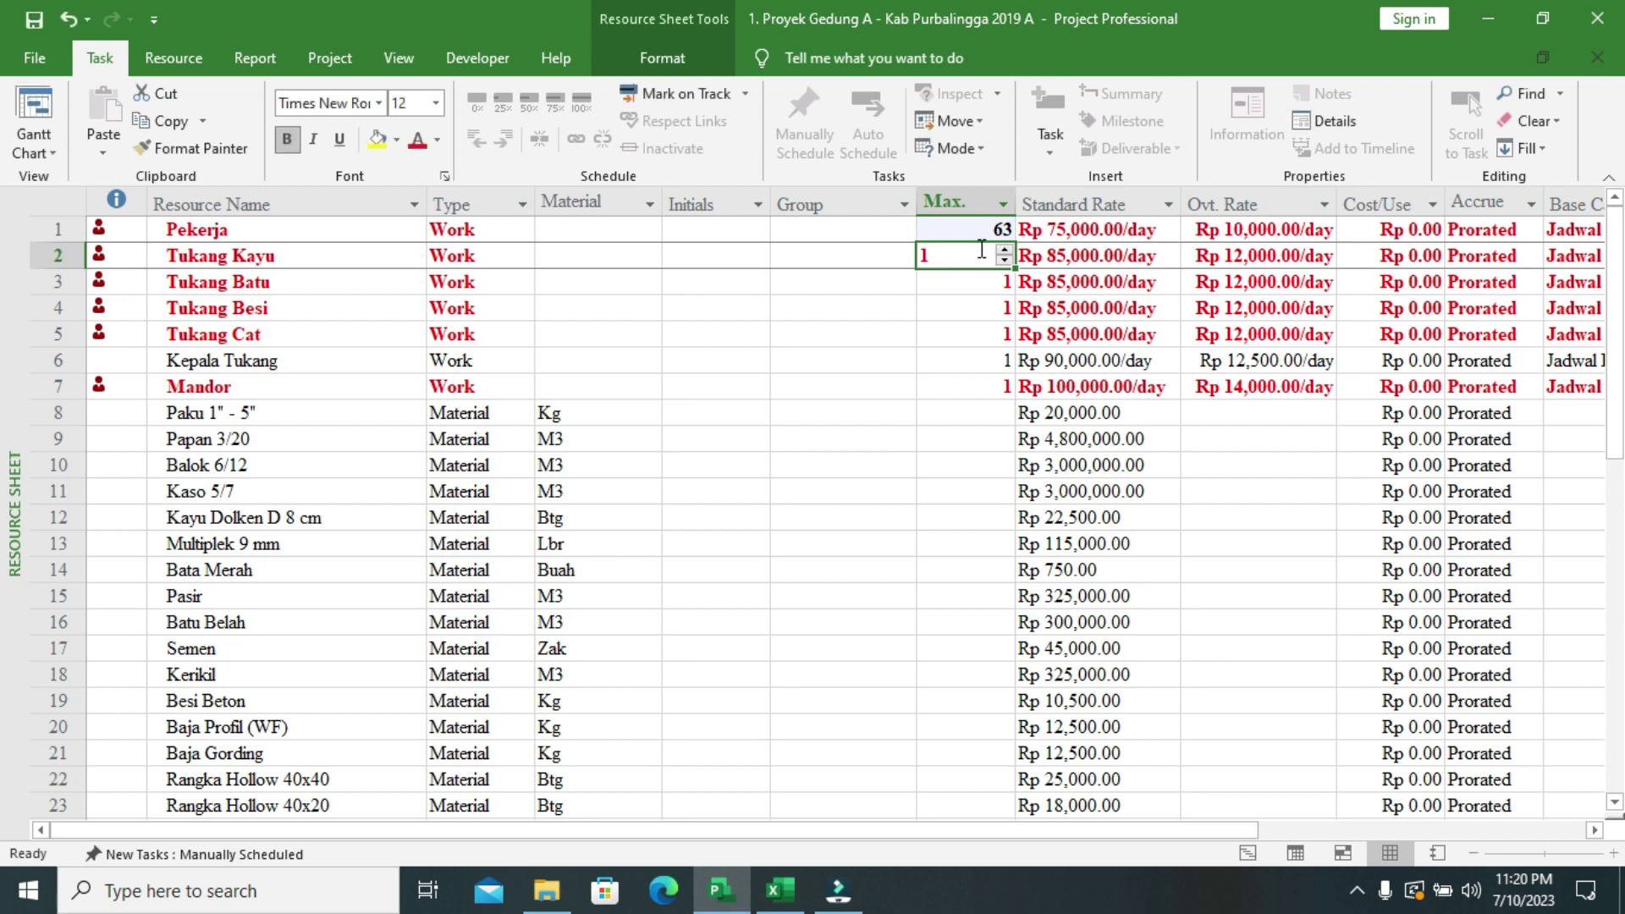
pyautogui.click(1023, 385)
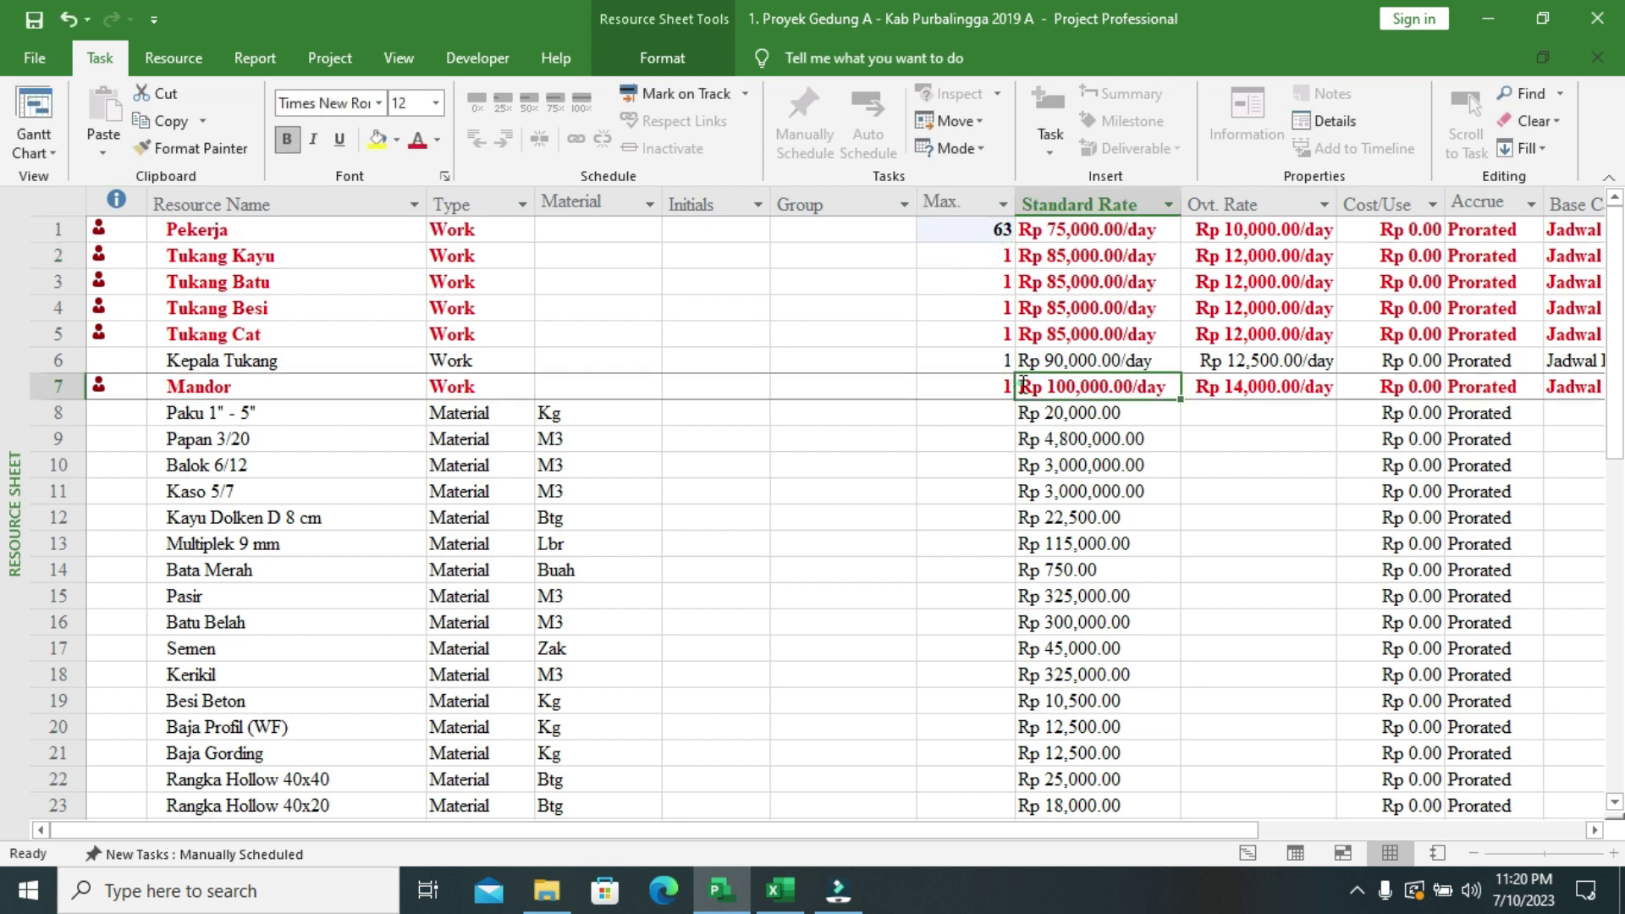
# - Set the Max. units of Pekerja back to 64
pyautogui.click(982, 236)
pyautogui.write('64')
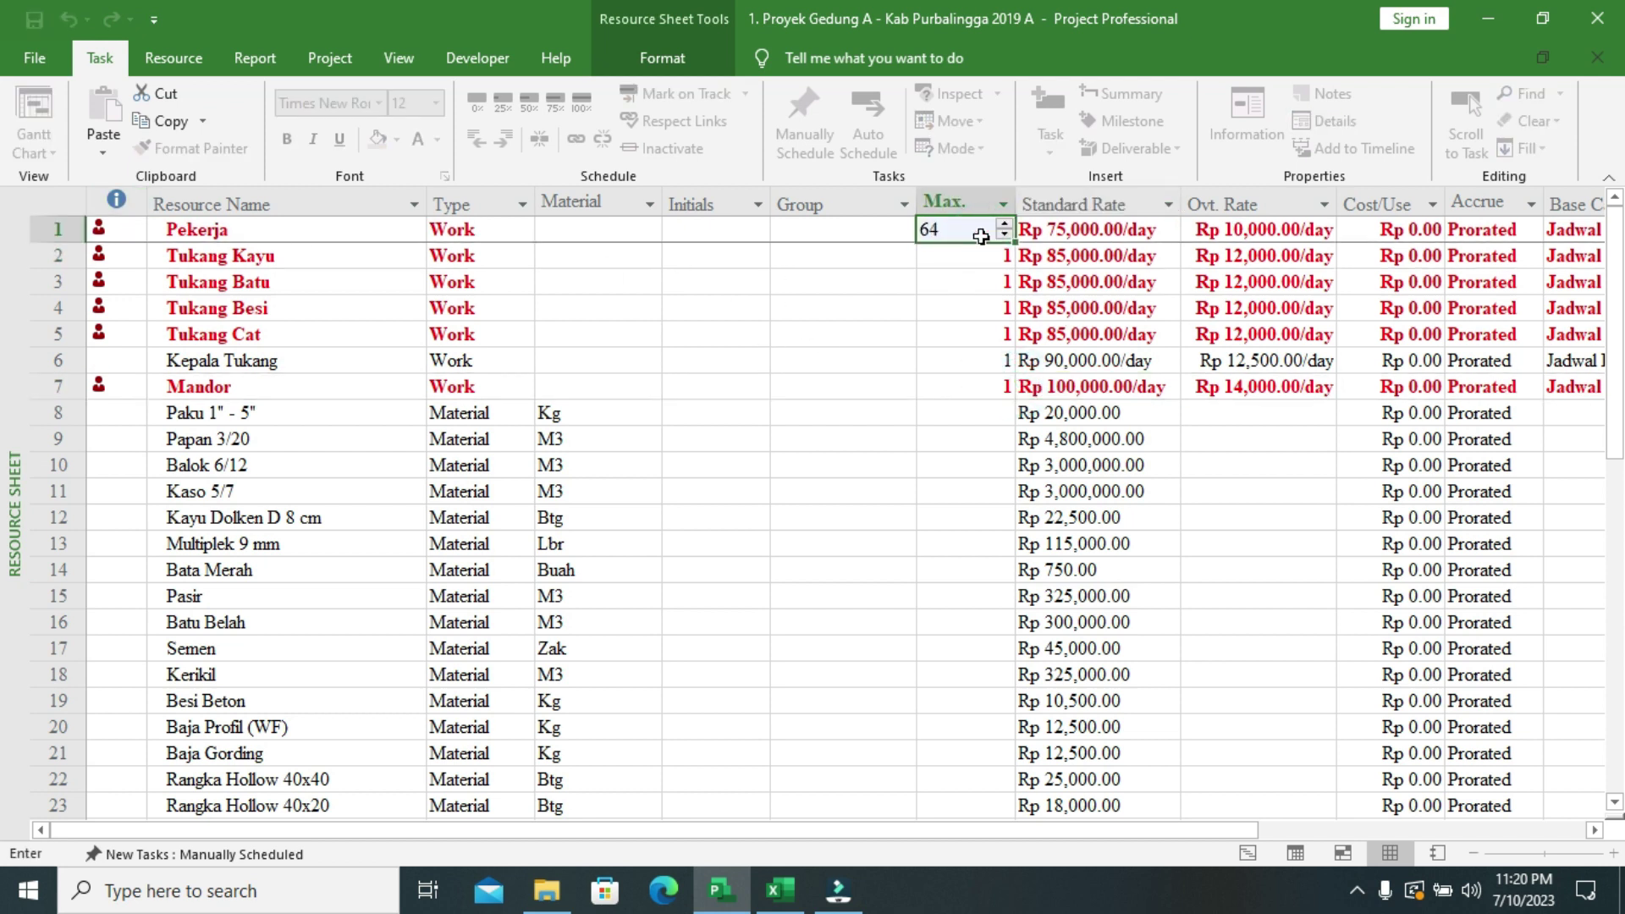
pyautogui.press('Return')
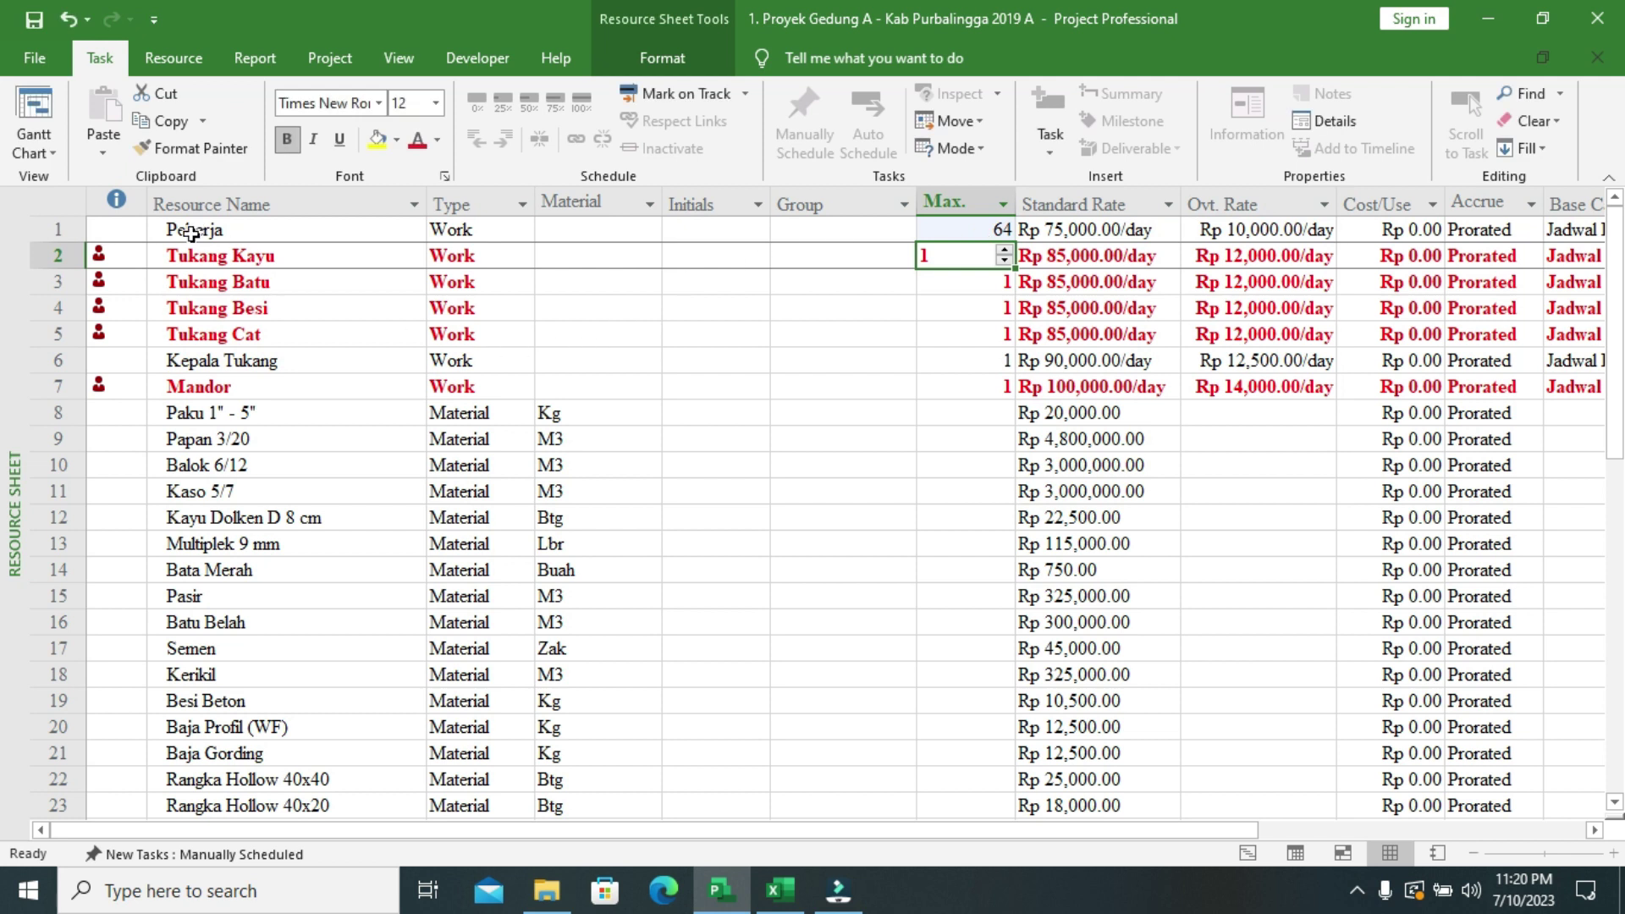
# - Examine Tukang Kayu's daily workloads in the Resource Usage view day by day from Sep 23 through late December
pyautogui.click(49, 154)
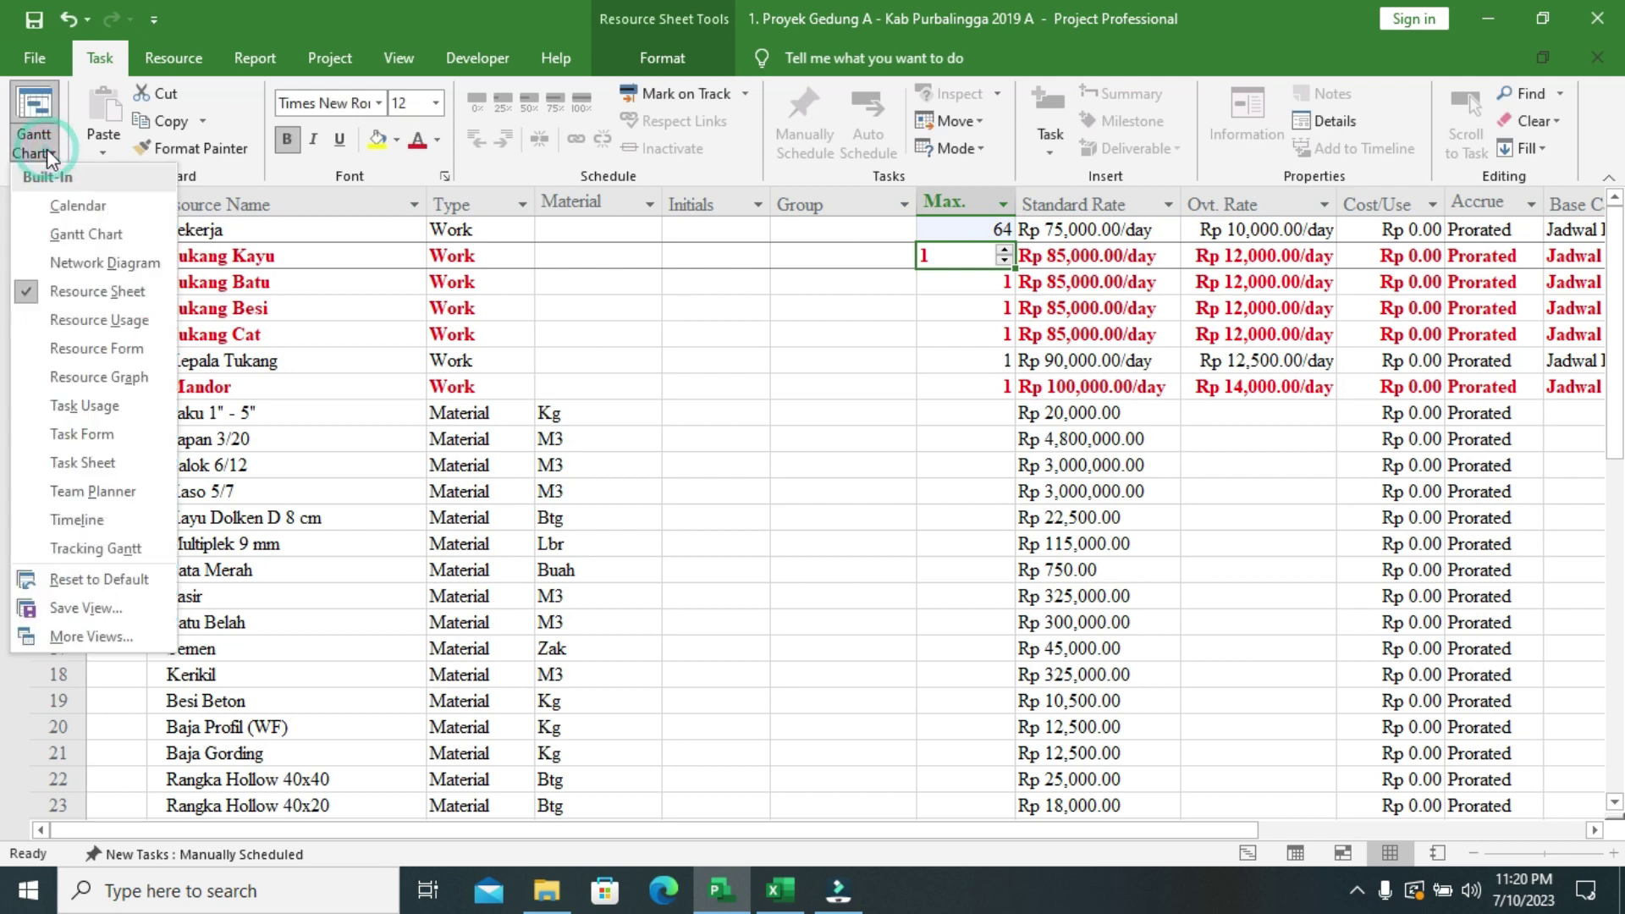
pyautogui.click(83, 321)
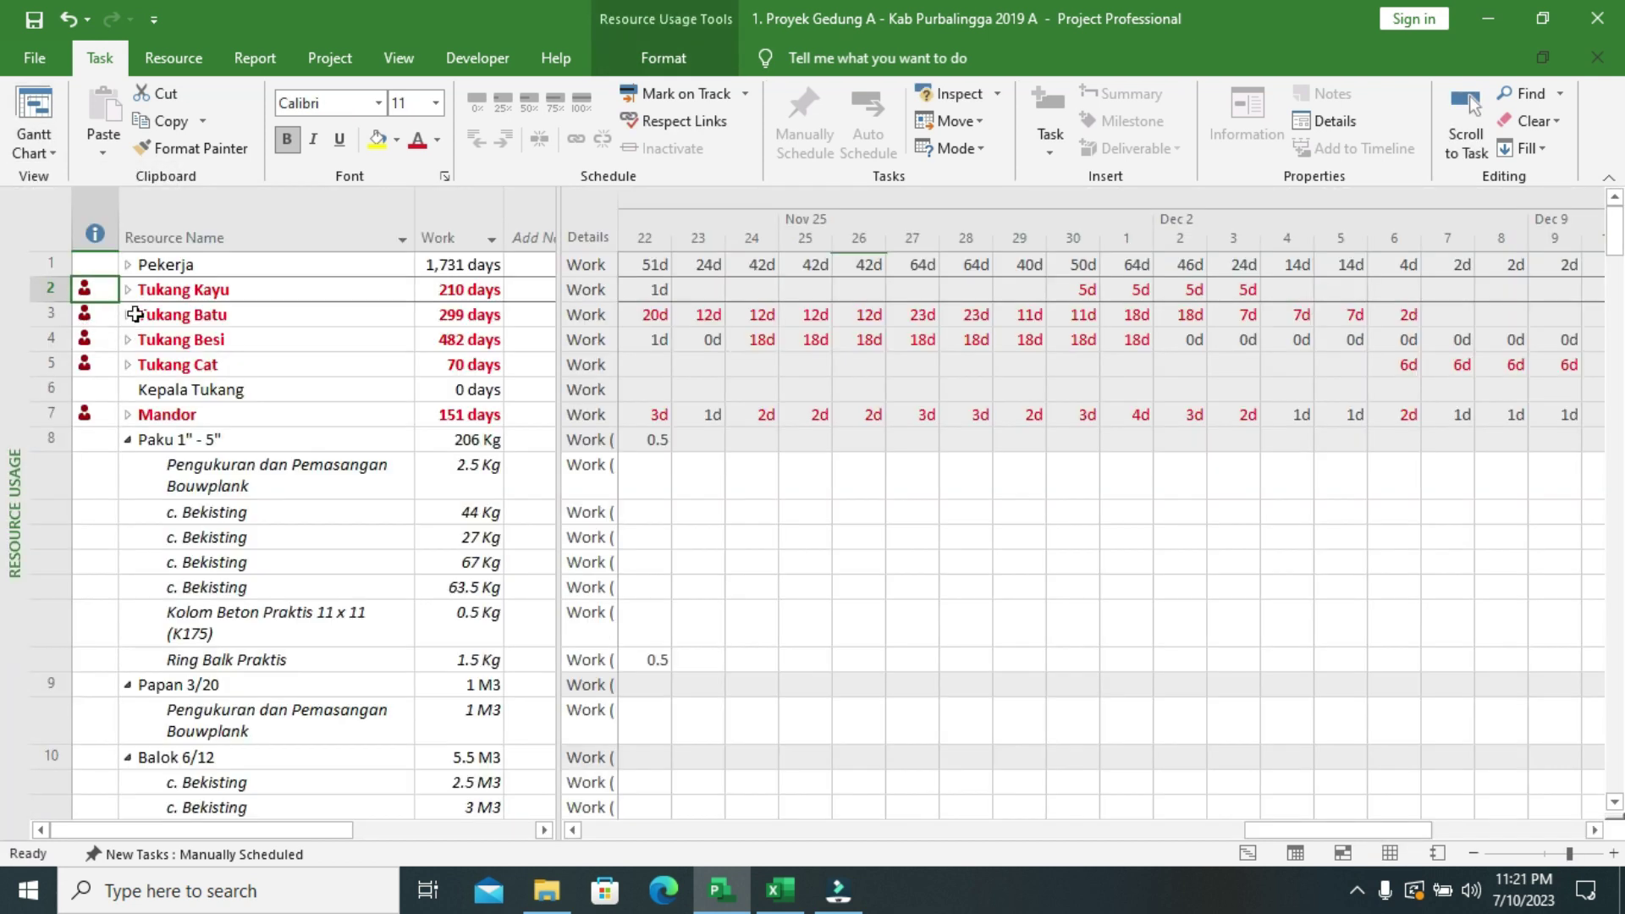
pyautogui.moveTo(1282, 827); pyautogui.dragTo(636, 825)
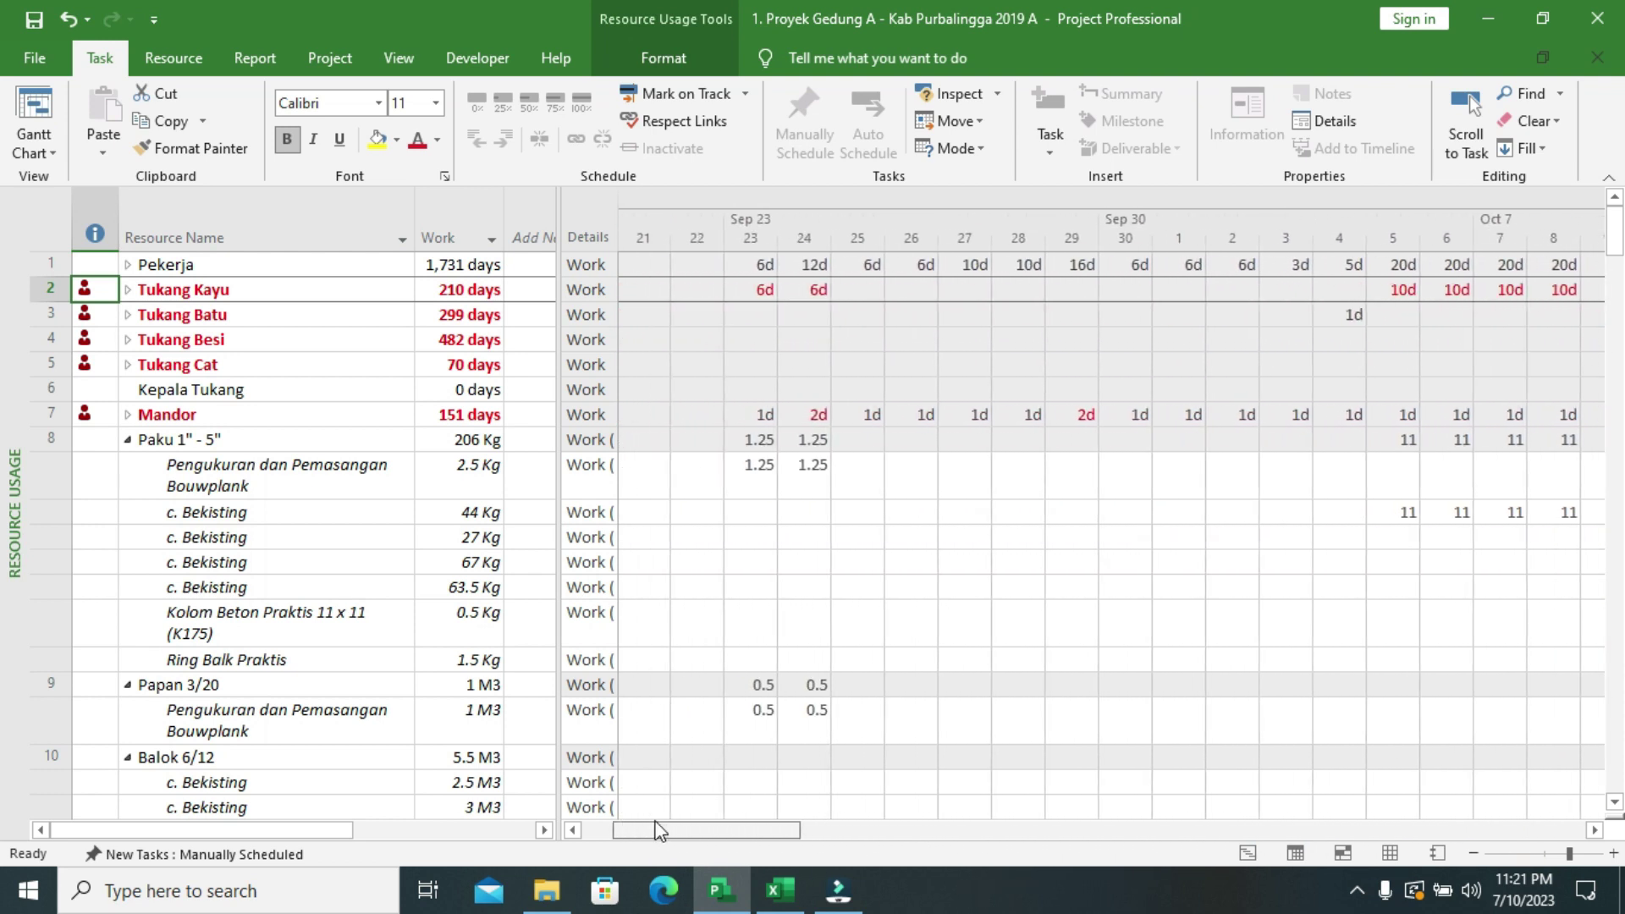
pyautogui.click(863, 294)
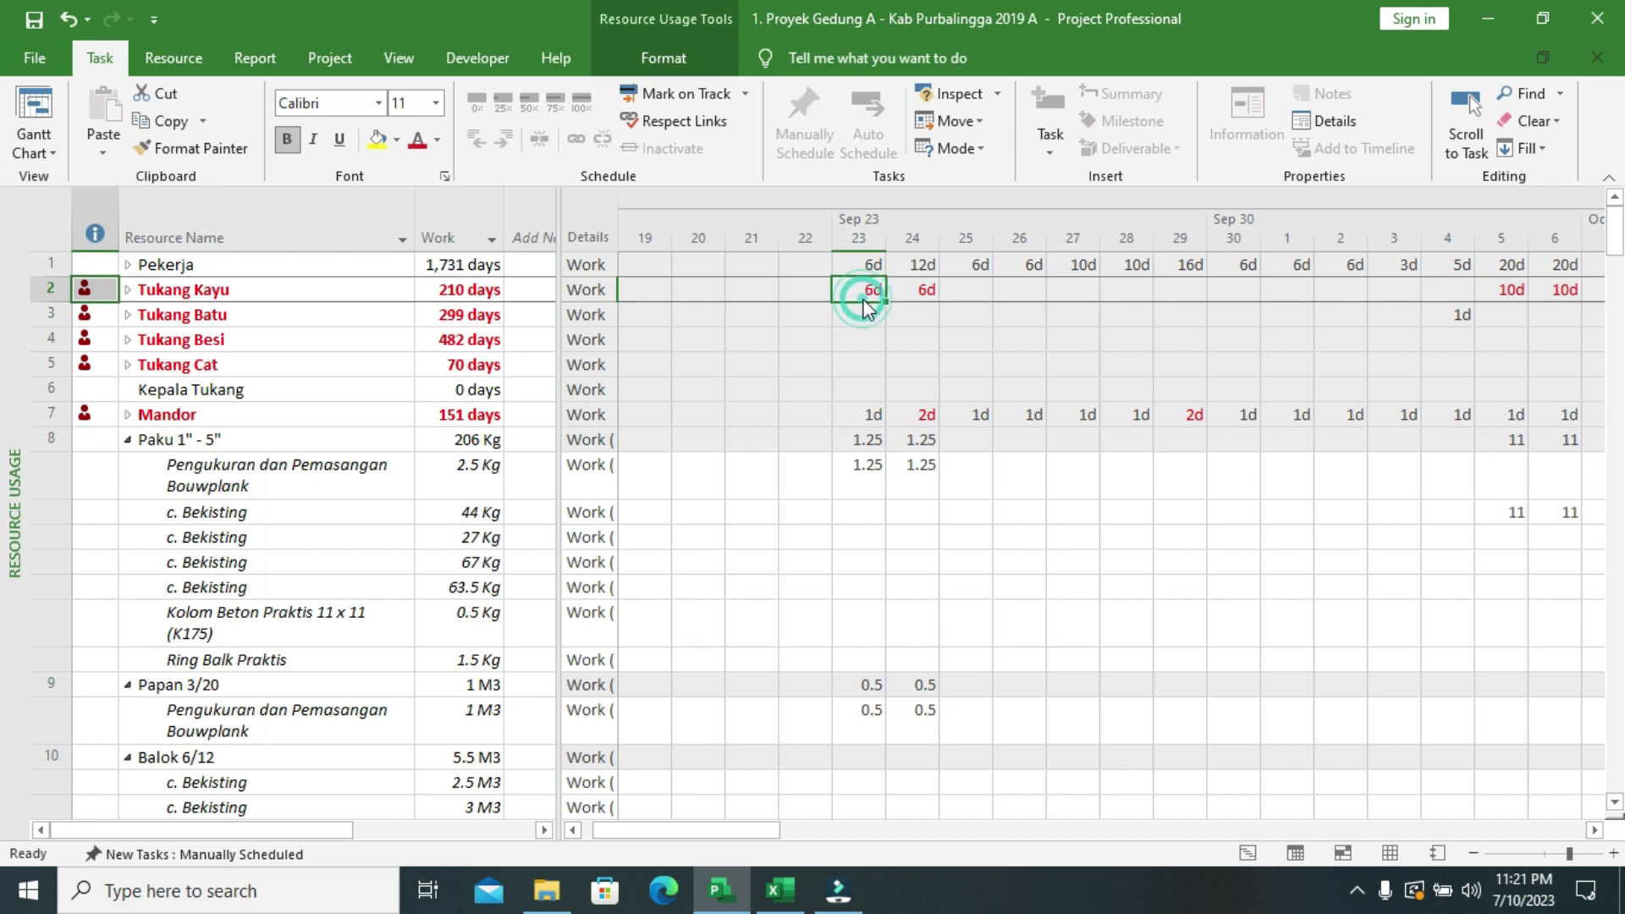
pyautogui.press('Right')
pyautogui.press('Right')
pyautogui.press('Right')
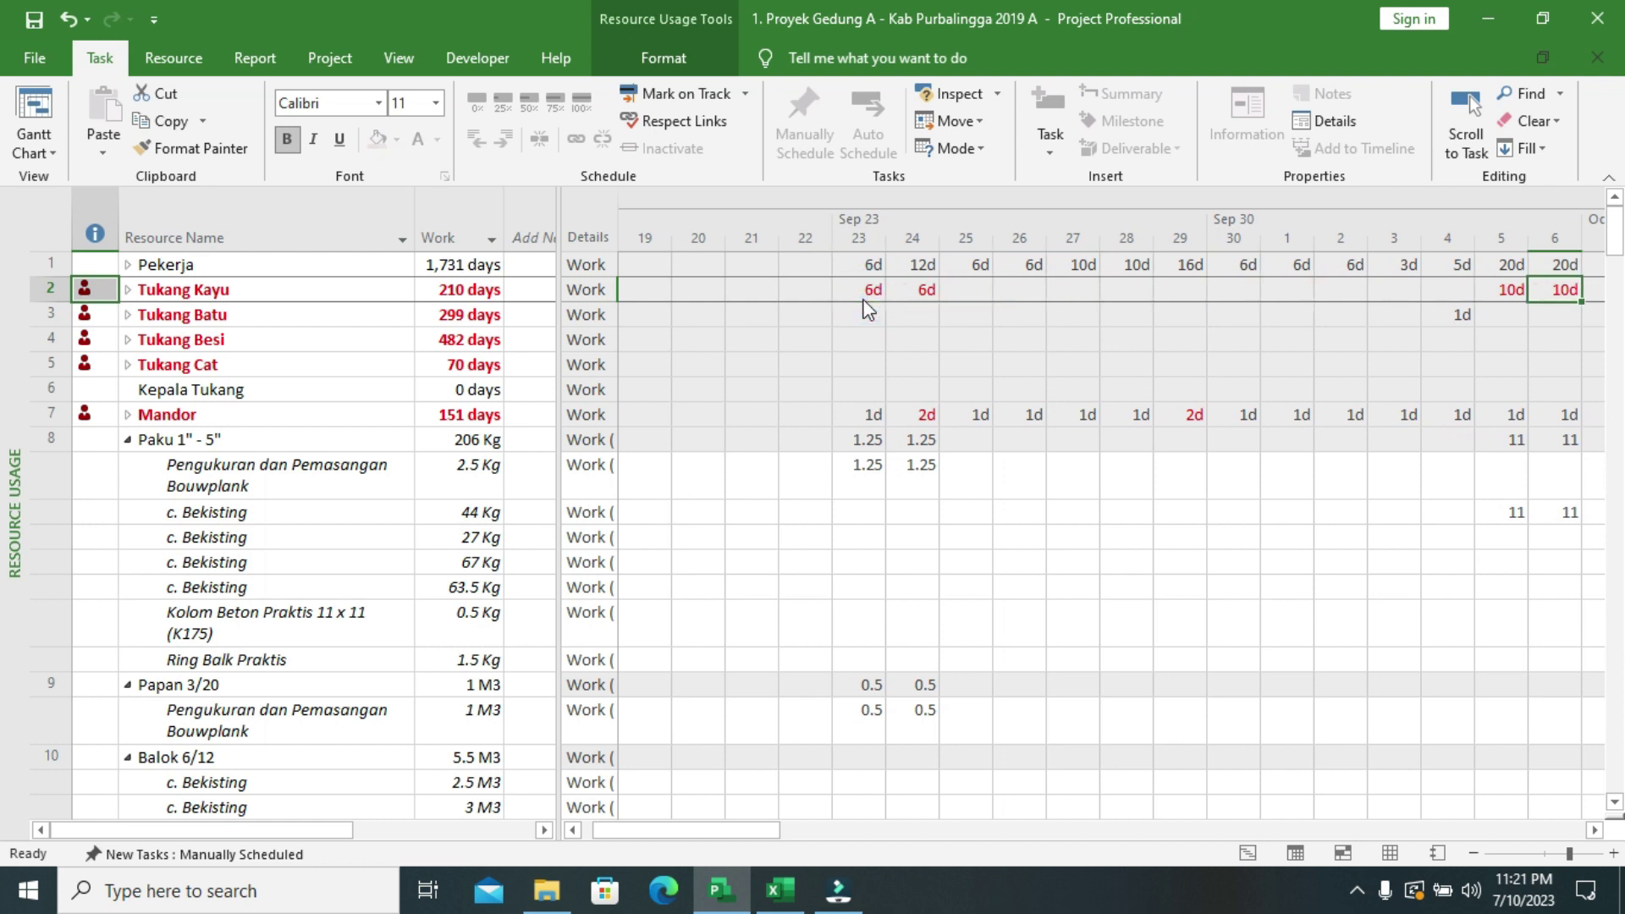
pyautogui.press('Right')
pyautogui.press('Right')
pyautogui.press('Right')
pyautogui.press('Right')
pyautogui.press('Right')
pyautogui.press('Right')
pyautogui.press('Right')
pyautogui.press('Right')
pyautogui.press('Right')
pyautogui.press('Right')
pyautogui.press('Right')
pyautogui.press('Right')
pyautogui.press('Right')
pyautogui.press('Right')
pyautogui.press('Right')
pyautogui.press('Right')
pyautogui.press('Right')
pyautogui.press('Right')
pyautogui.press('Right')
pyautogui.press('Right')
pyautogui.press('Right')
pyautogui.press('Right')
pyautogui.press('Right')
pyautogui.press('Right')
pyautogui.press('Right')
pyautogui.press('Right')
pyautogui.press('Right')
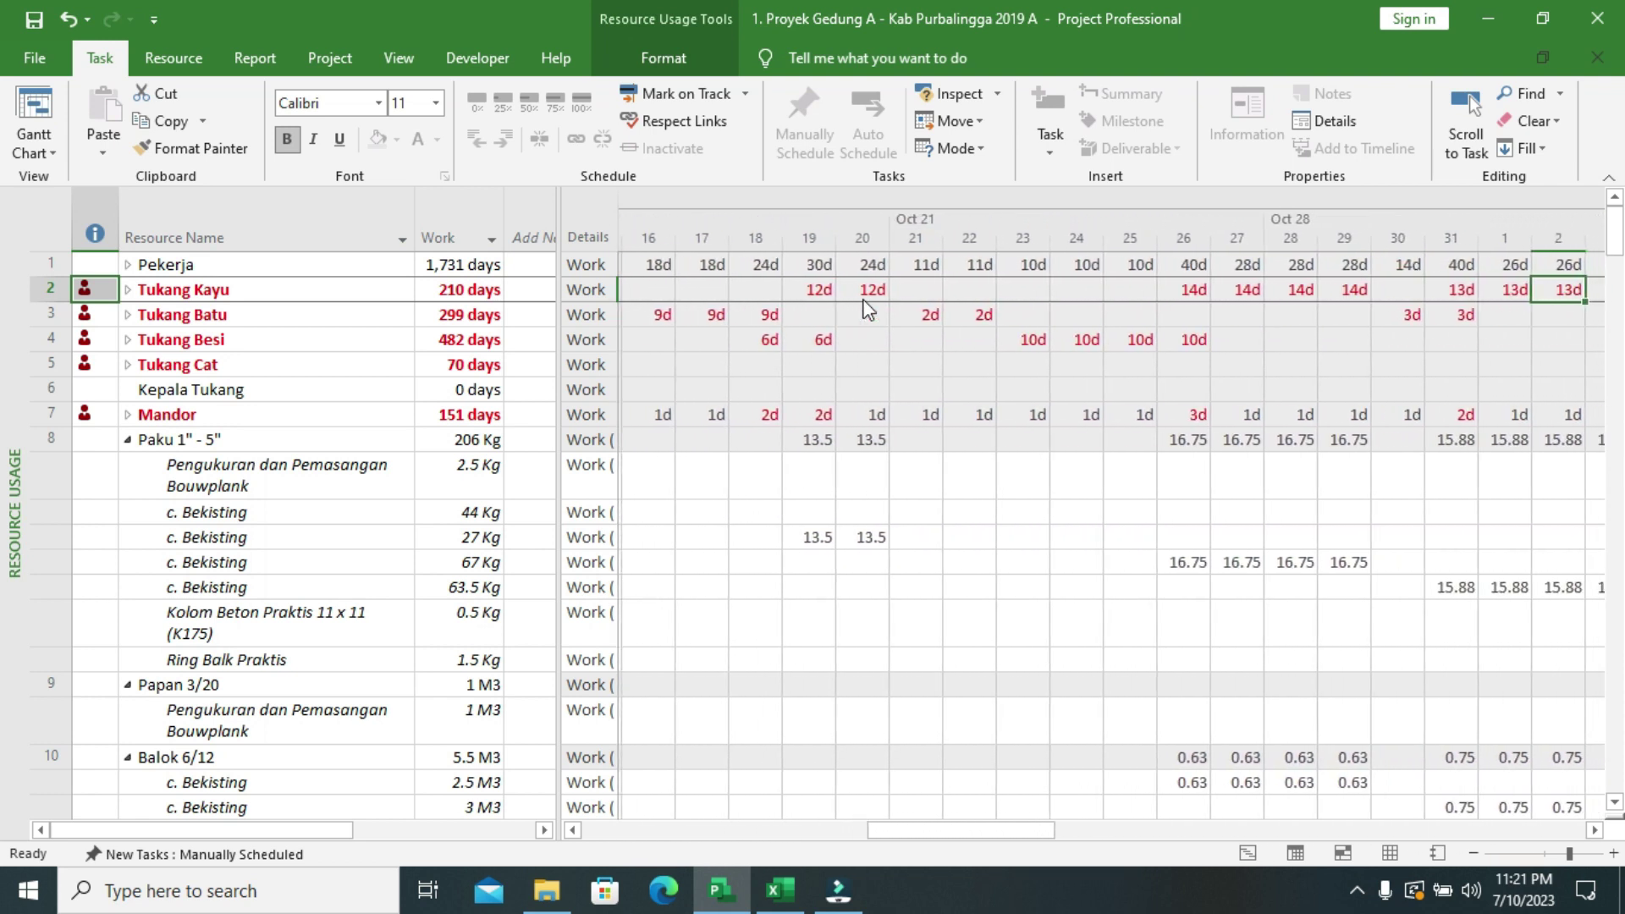
pyautogui.press('Right')
pyautogui.press('Right')
pyautogui.press('Right')
pyautogui.press('Right')
pyautogui.press('Right')
pyautogui.press('Right')
pyautogui.press('Right')
pyautogui.press('Right')
pyautogui.press('Right')
pyautogui.press('Right')
pyautogui.press('Right')
pyautogui.press('Right')
pyautogui.press('Right')
pyautogui.press('Right')
pyautogui.press('Right')
pyautogui.press('Right')
pyautogui.press('Right')
pyautogui.press('Right')
pyautogui.press('Right')
pyautogui.press('Right')
pyautogui.press('Right')
pyautogui.press('Right')
pyautogui.press('Right')
pyautogui.press('Right')
pyautogui.press('Right')
pyautogui.press('Right')
pyautogui.press('Right')
pyautogui.press('Right')
pyautogui.press('Right')
pyautogui.press('Right')
pyautogui.press('Right')
pyautogui.press('Right')
pyautogui.press('Right')
pyautogui.press('Right')
pyautogui.press('Right')
pyautogui.press('Right')
pyautogui.press('Right')
pyautogui.press('Right')
pyautogui.press('Right')
pyautogui.press('Right')
pyautogui.press('Right')
pyautogui.press('Right')
pyautogui.press('Right')
pyautogui.press('Right')
pyautogui.press('Right')
pyautogui.press('Right')
pyautogui.press('Right')
pyautogui.press('Right')
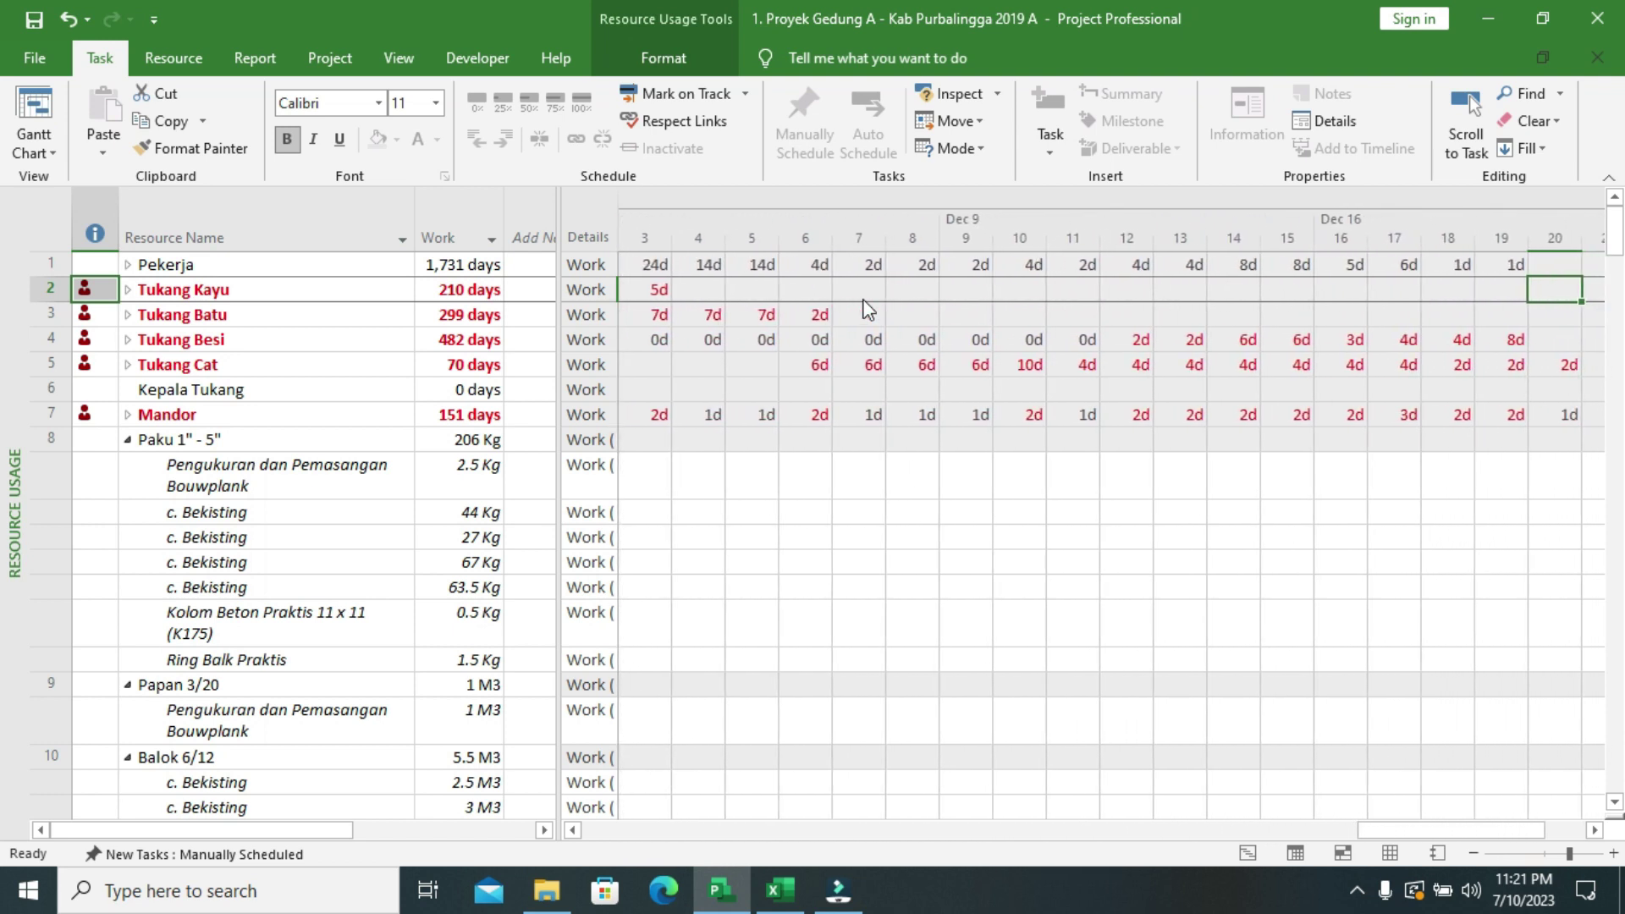
pyautogui.press('Right')
pyautogui.press('Right')
pyautogui.press('Right')
pyautogui.press('Right')
pyautogui.press('Right')
pyautogui.press('Right')
pyautogui.press('Right')
pyautogui.press('Right')
pyautogui.press('Right')
pyautogui.press('Right')
pyautogui.press('Right')
# - Go back through the Tukang Kayu row to late October and locate the day with the highest workload
pyautogui.press('Left')
pyautogui.press('Left')
pyautogui.press('Left')
pyautogui.press('Left')
pyautogui.press('Left')
pyautogui.press('Left')
pyautogui.press('Left')
pyautogui.press('Left')
pyautogui.press('Left')
pyautogui.press('Left')
pyautogui.press('Left')
pyautogui.press('Left')
pyautogui.press('Left')
pyautogui.press('Left')
pyautogui.press('Left')
pyautogui.press('Left')
pyautogui.press('Left')
pyautogui.press('Left')
pyautogui.press('Left')
pyautogui.press('Left')
pyautogui.press('Left')
pyautogui.press('Left')
pyautogui.press('Left')
pyautogui.press('Left')
pyautogui.press('Left')
pyautogui.press('Left')
pyautogui.press('Left')
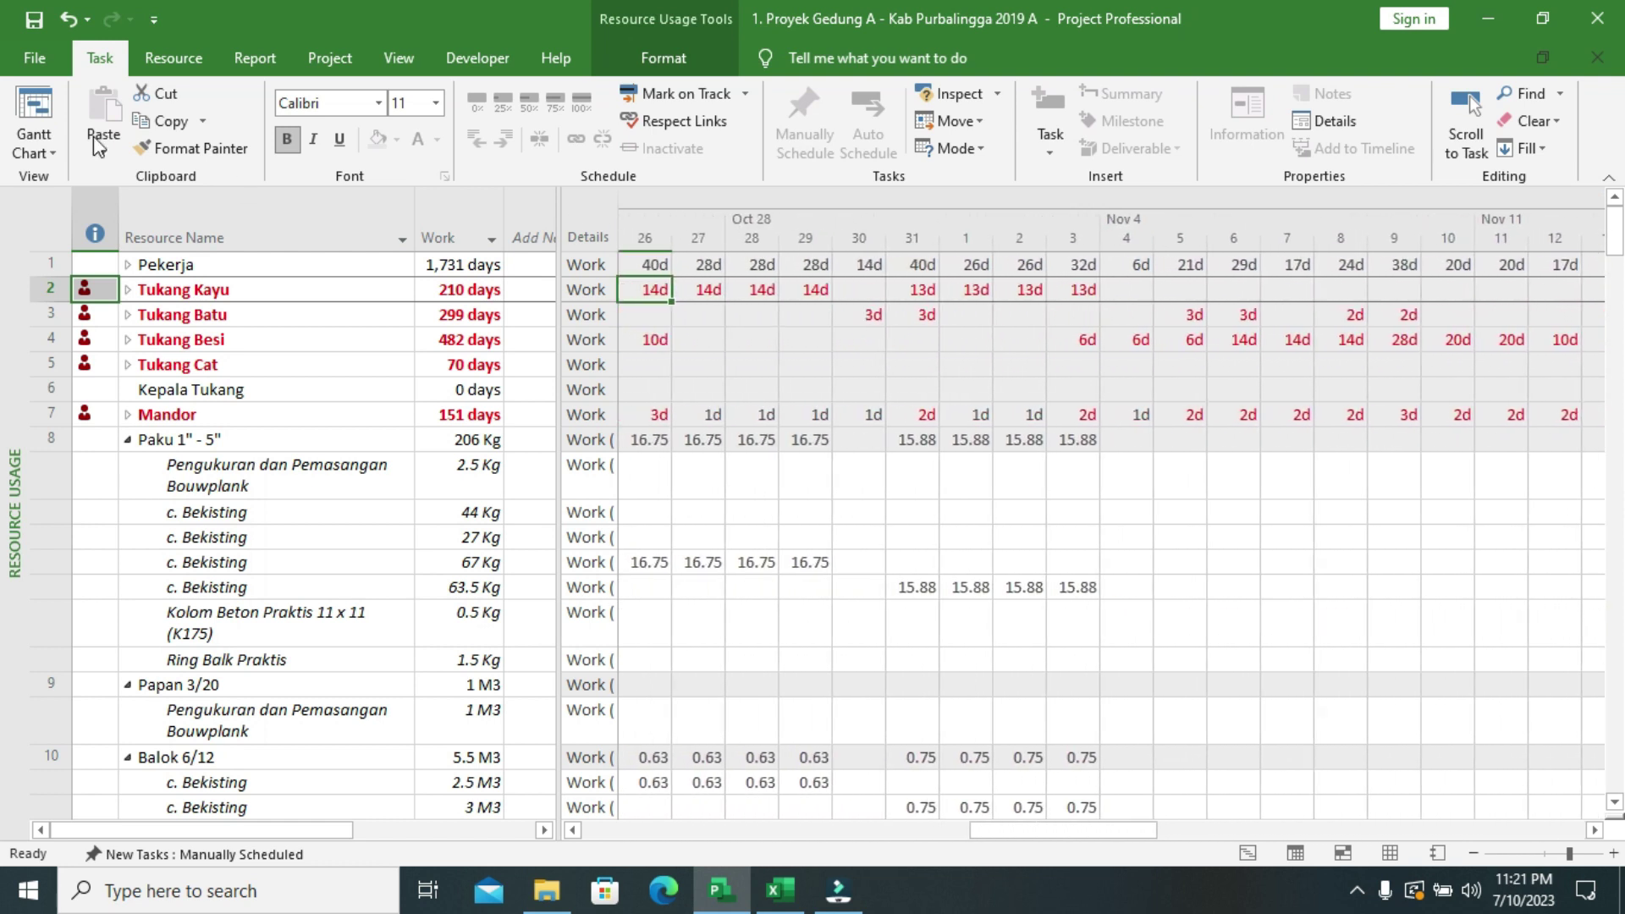
# - Set the Max. units of Tukang Kayu to 14 in the Resource Sheet
pyautogui.click(34, 152)
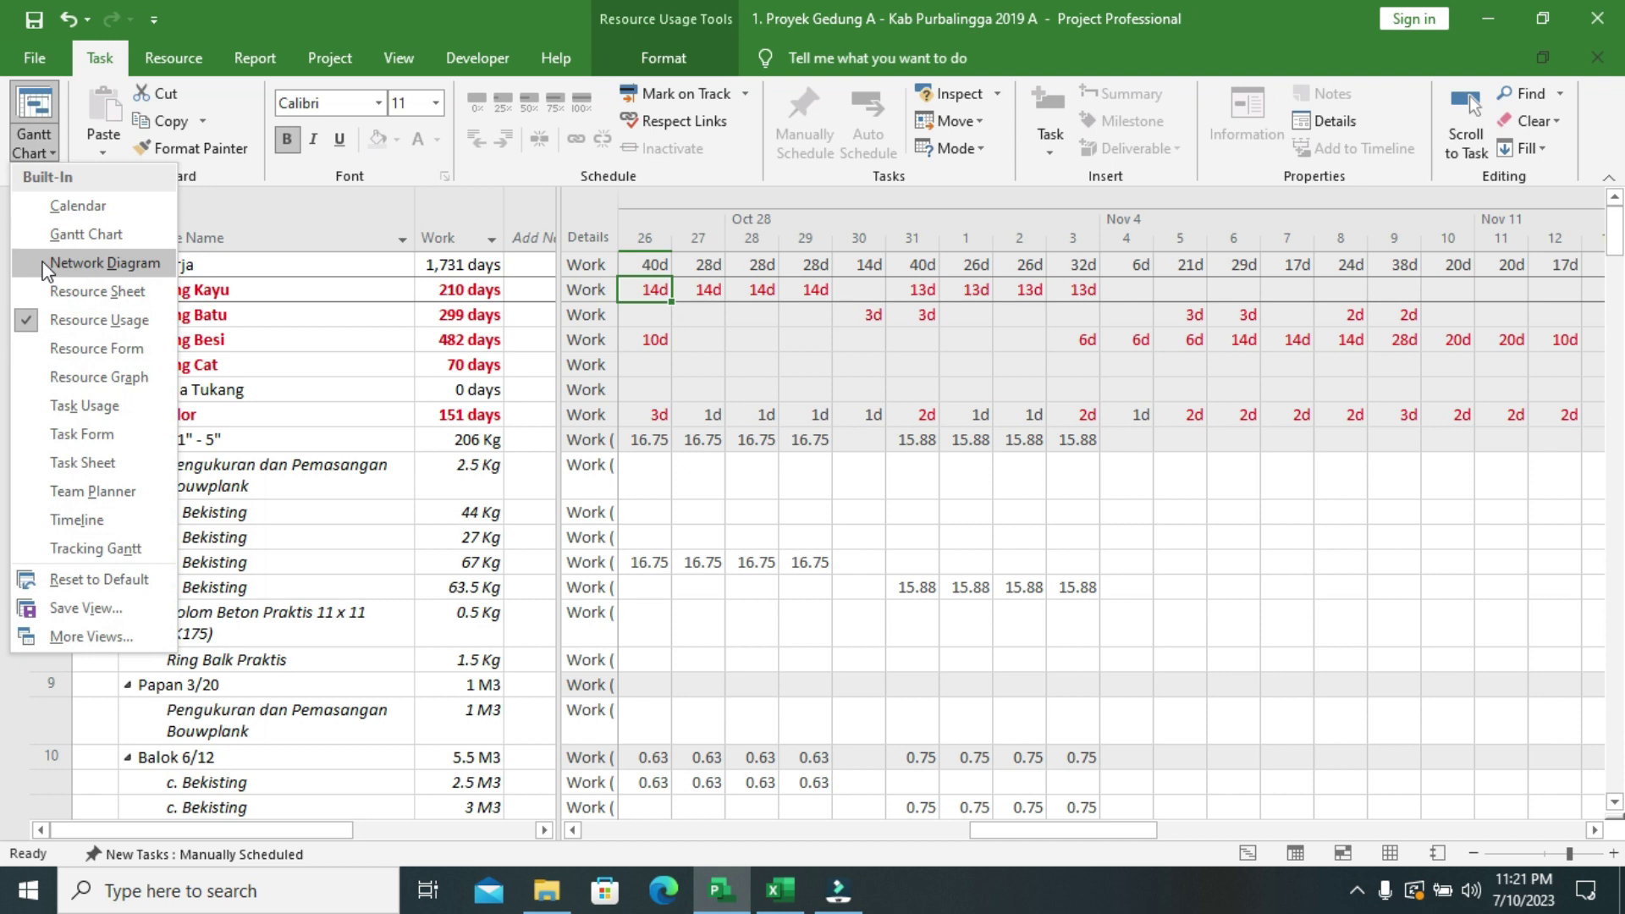
pyautogui.click(48, 290)
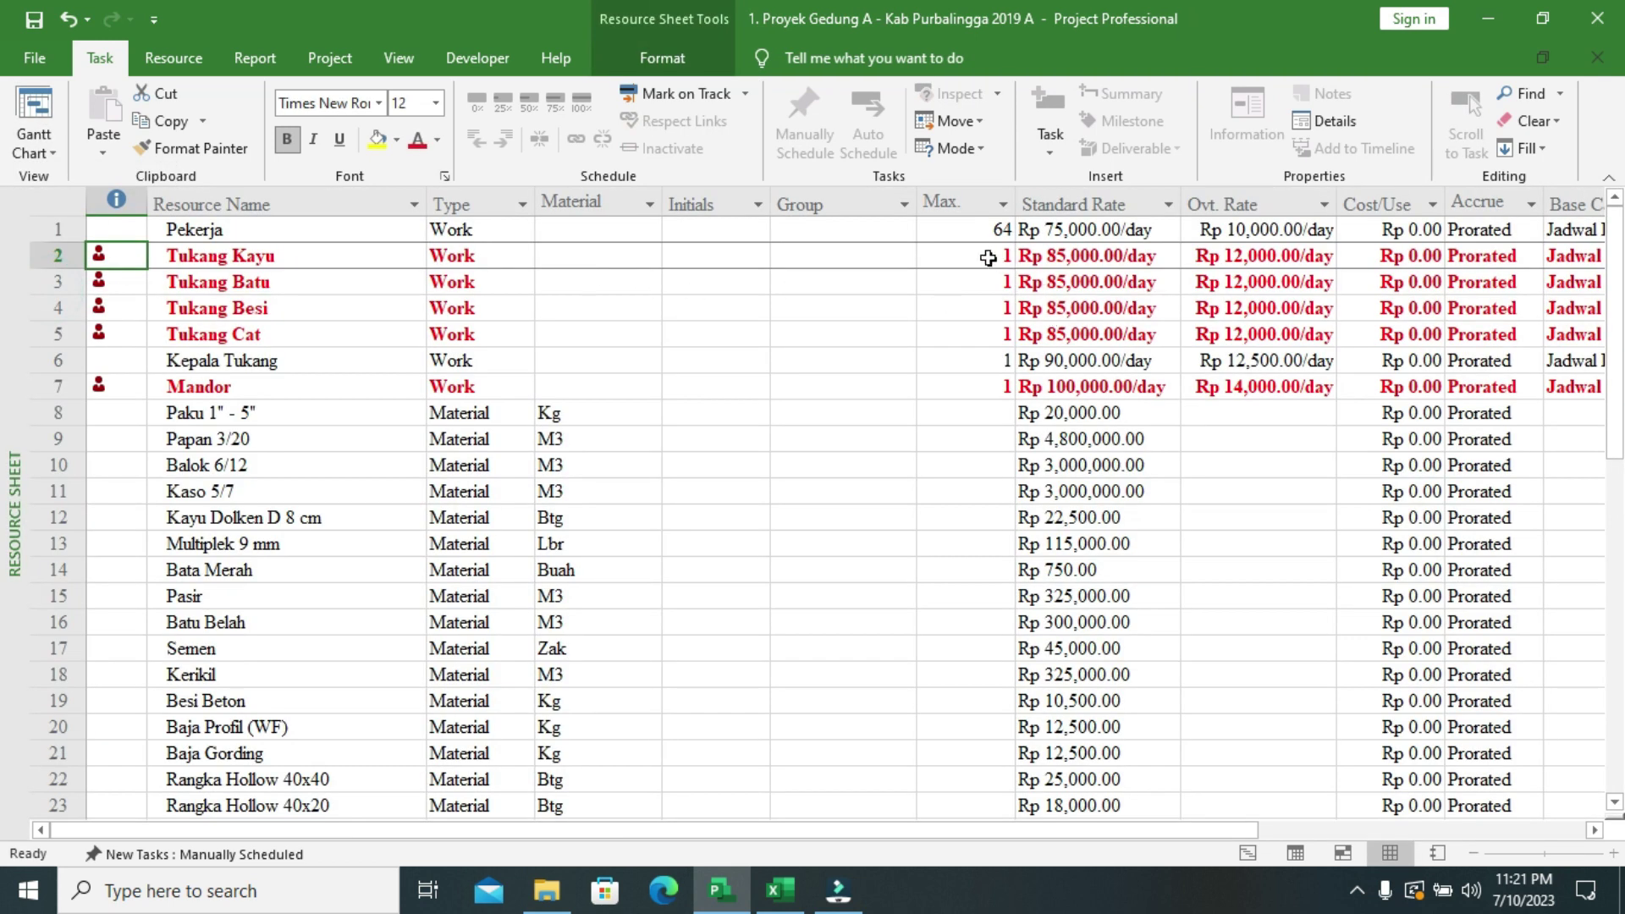
pyautogui.click(987, 258)
pyautogui.write('14')
pyautogui.press('Return')
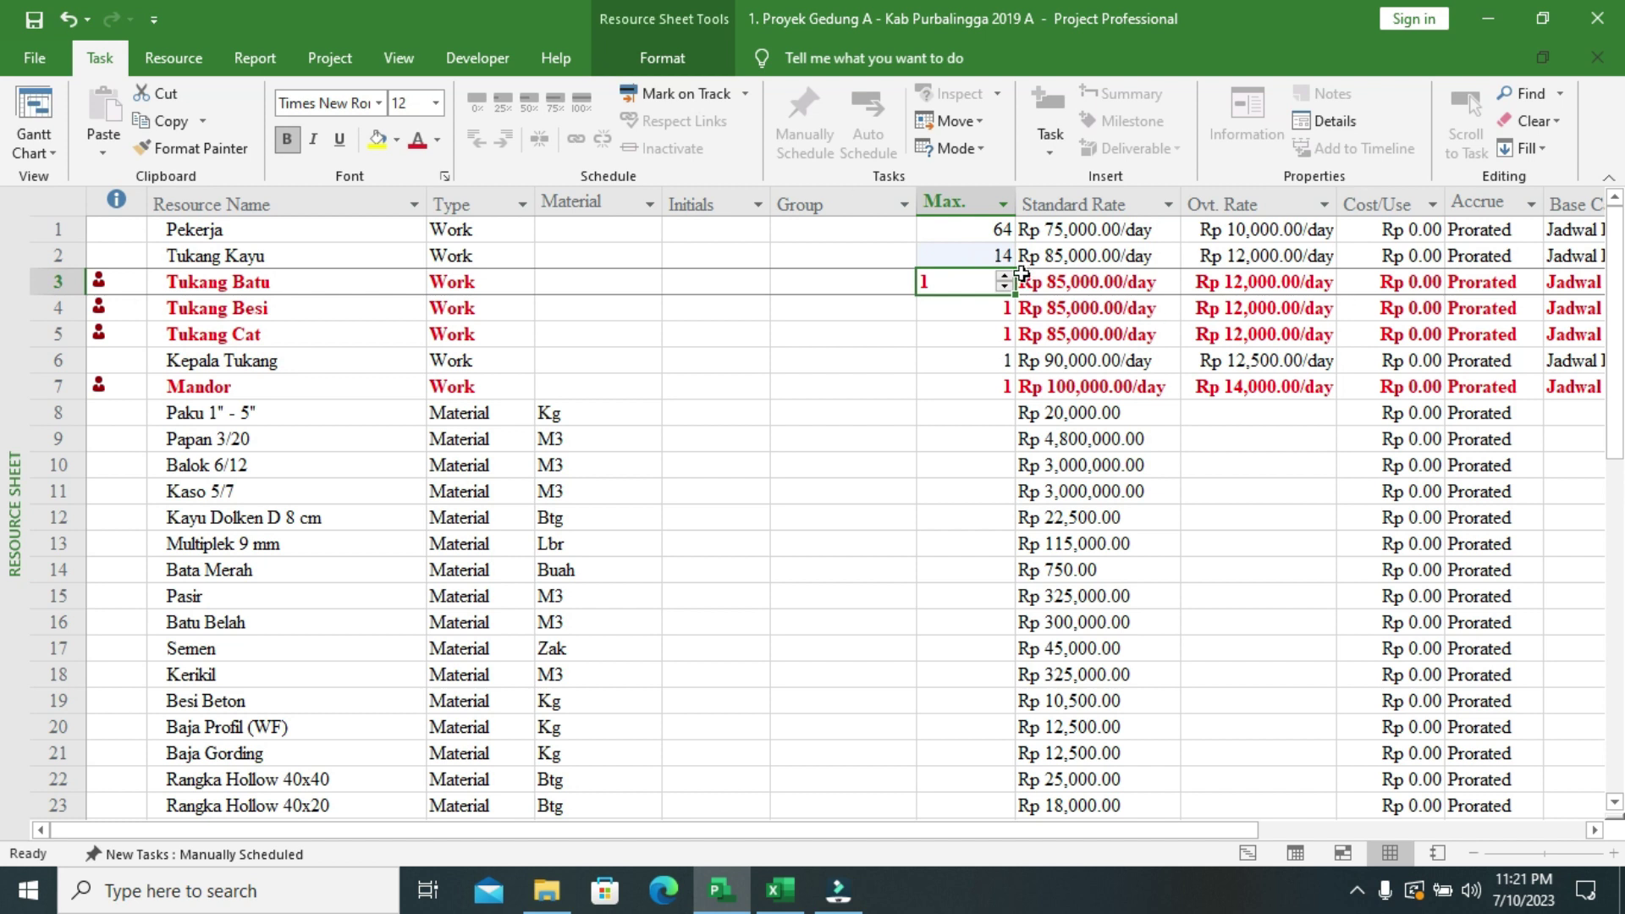
# - Open the Resource Usage view and go back along the Tukang Batu row from Oct 27 to mid-September
pyautogui.click(54, 154)
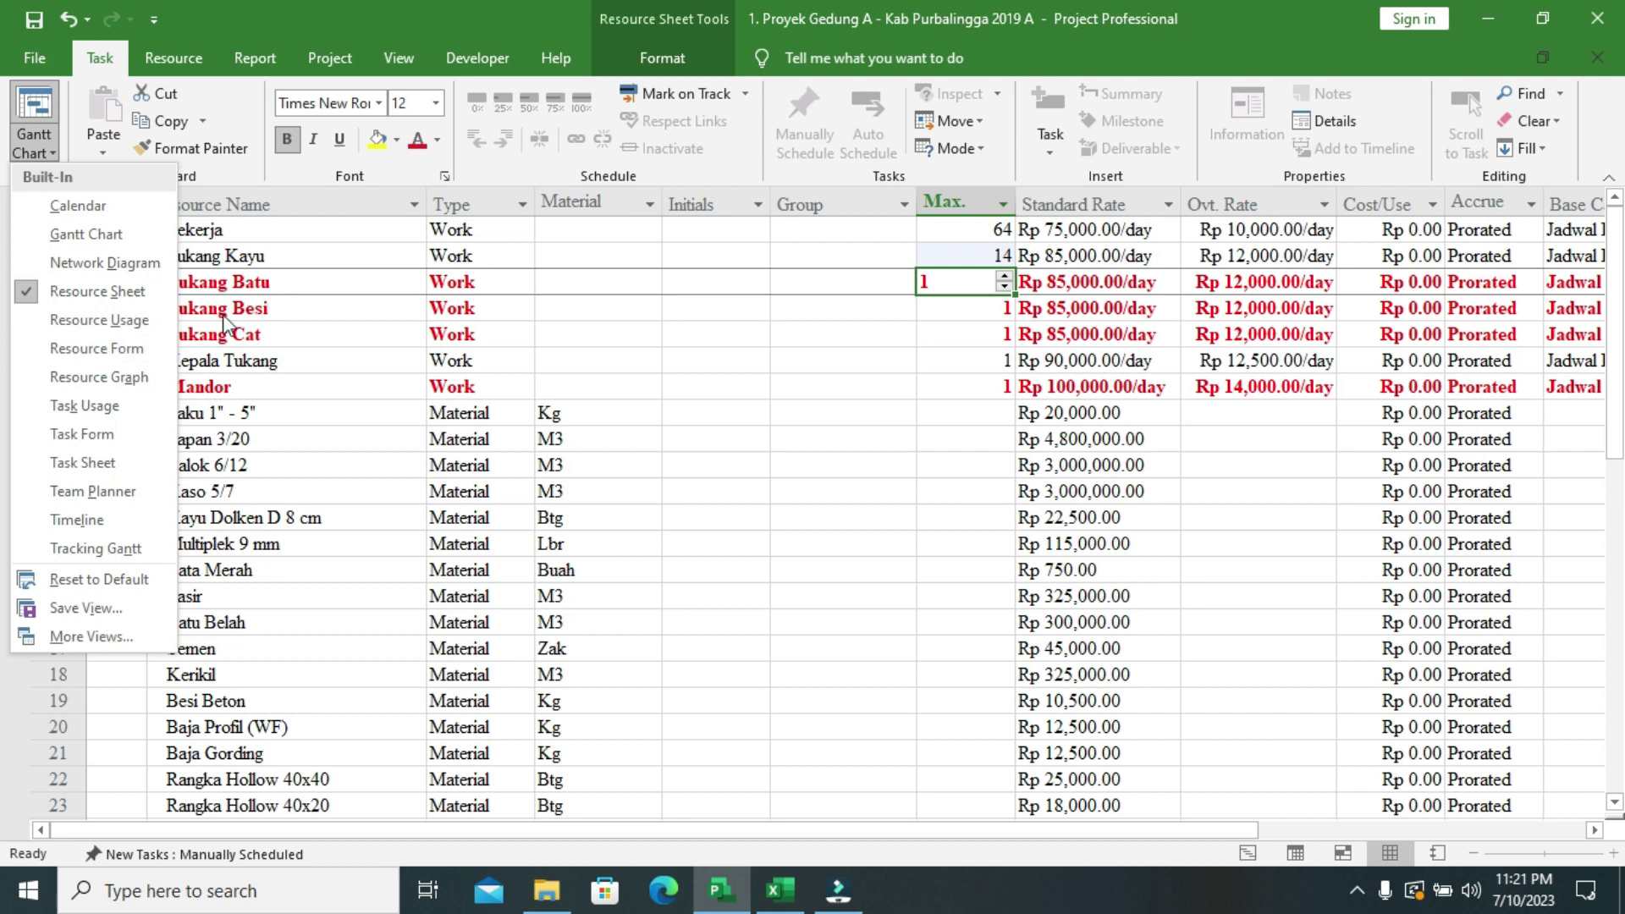
pyautogui.click(99, 320)
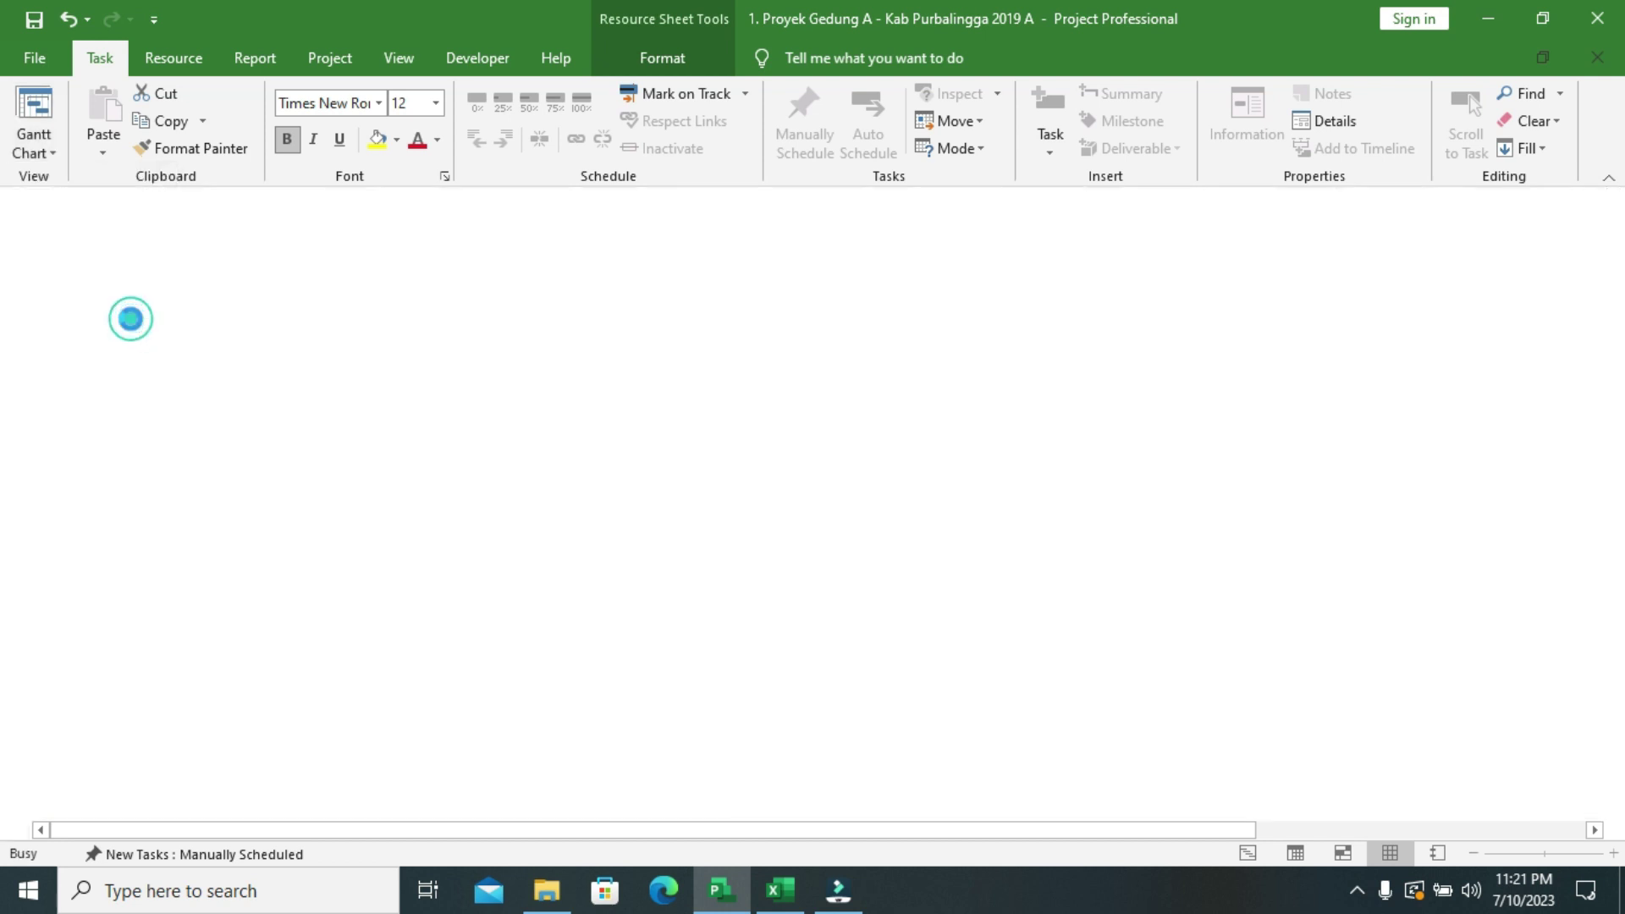
pyautogui.click(634, 324)
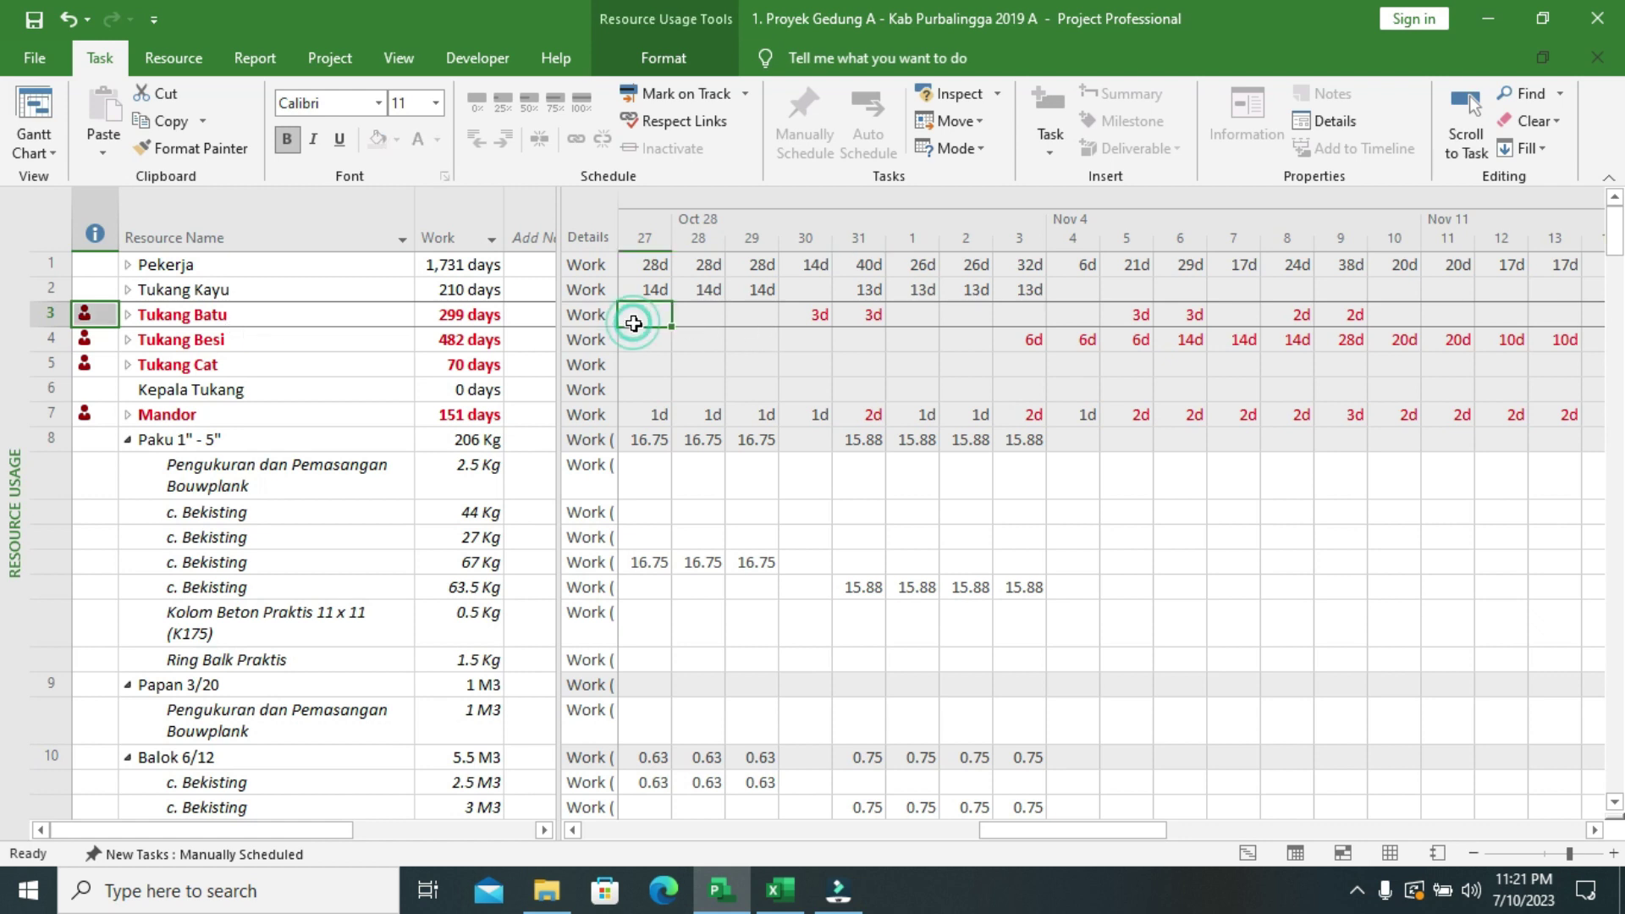
pyautogui.press('Left')
pyautogui.press('Left')
pyautogui.press('Left')
pyautogui.press('Left')
pyautogui.press('Left')
pyautogui.press('Left')
pyautogui.press('Left')
pyautogui.press('Left')
pyautogui.press('Left')
pyautogui.press('Left')
pyautogui.press('Left')
pyautogui.press('Left')
pyautogui.press('Left')
pyautogui.press('Left')
pyautogui.press('Left')
pyautogui.press('Left')
pyautogui.press('Left')
pyautogui.press('Left')
pyautogui.press('Left')
pyautogui.press('Left')
pyautogui.press('Left')
pyautogui.press('Left')
pyautogui.press('Left')
pyautogui.press('Left')
pyautogui.press('Left')
pyautogui.press('Left')
pyautogui.press('Left')
pyautogui.press('Left')
pyautogui.press('Left')
pyautogui.press('Left')
pyautogui.press('Left')
pyautogui.press('Left')
pyautogui.press('Left')
pyautogui.press('Left')
pyautogui.press('Left')
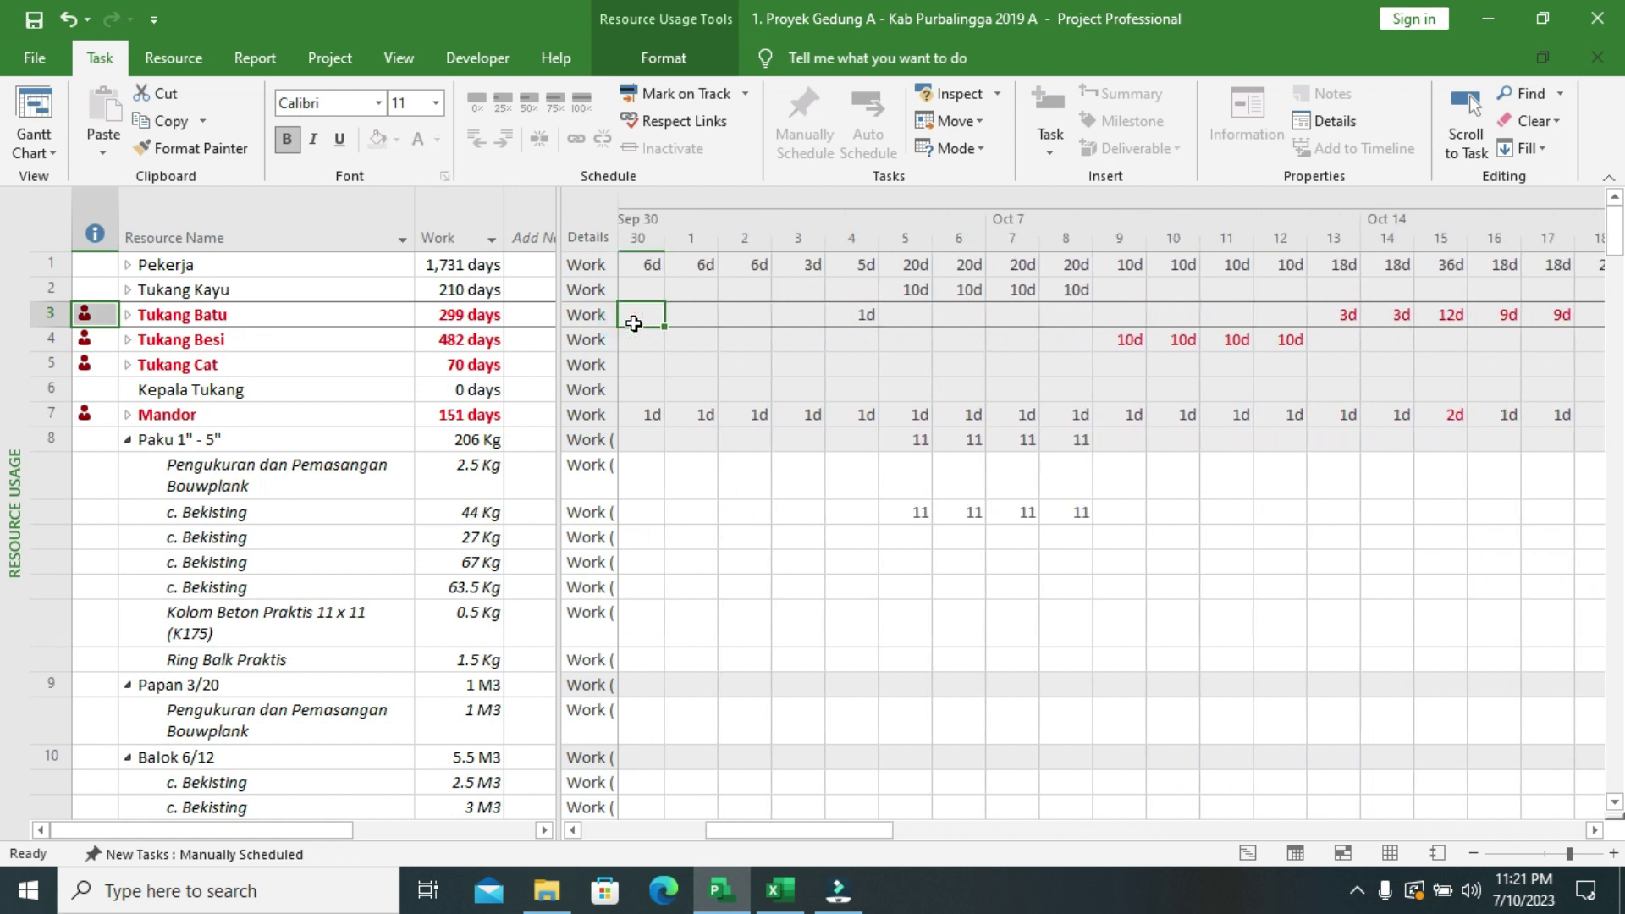
# - Examine Tukang Batu's daily workloads day by day from mid-September to Dec 31 to find the highest one
pyautogui.press('Right')
pyautogui.press('Right')
pyautogui.press('Right')
pyautogui.press('Right')
pyautogui.press('Right')
pyautogui.press('Right')
pyautogui.press('Right')
pyautogui.press('Right')
pyautogui.press('Right')
pyautogui.press('Right')
pyautogui.press('Right')
pyautogui.press('Right')
pyautogui.press('Right')
pyautogui.press('Right')
pyautogui.press('Right')
pyautogui.press('Right')
pyautogui.press('Right')
pyautogui.press('Right')
pyautogui.press('Right')
pyautogui.press('Right')
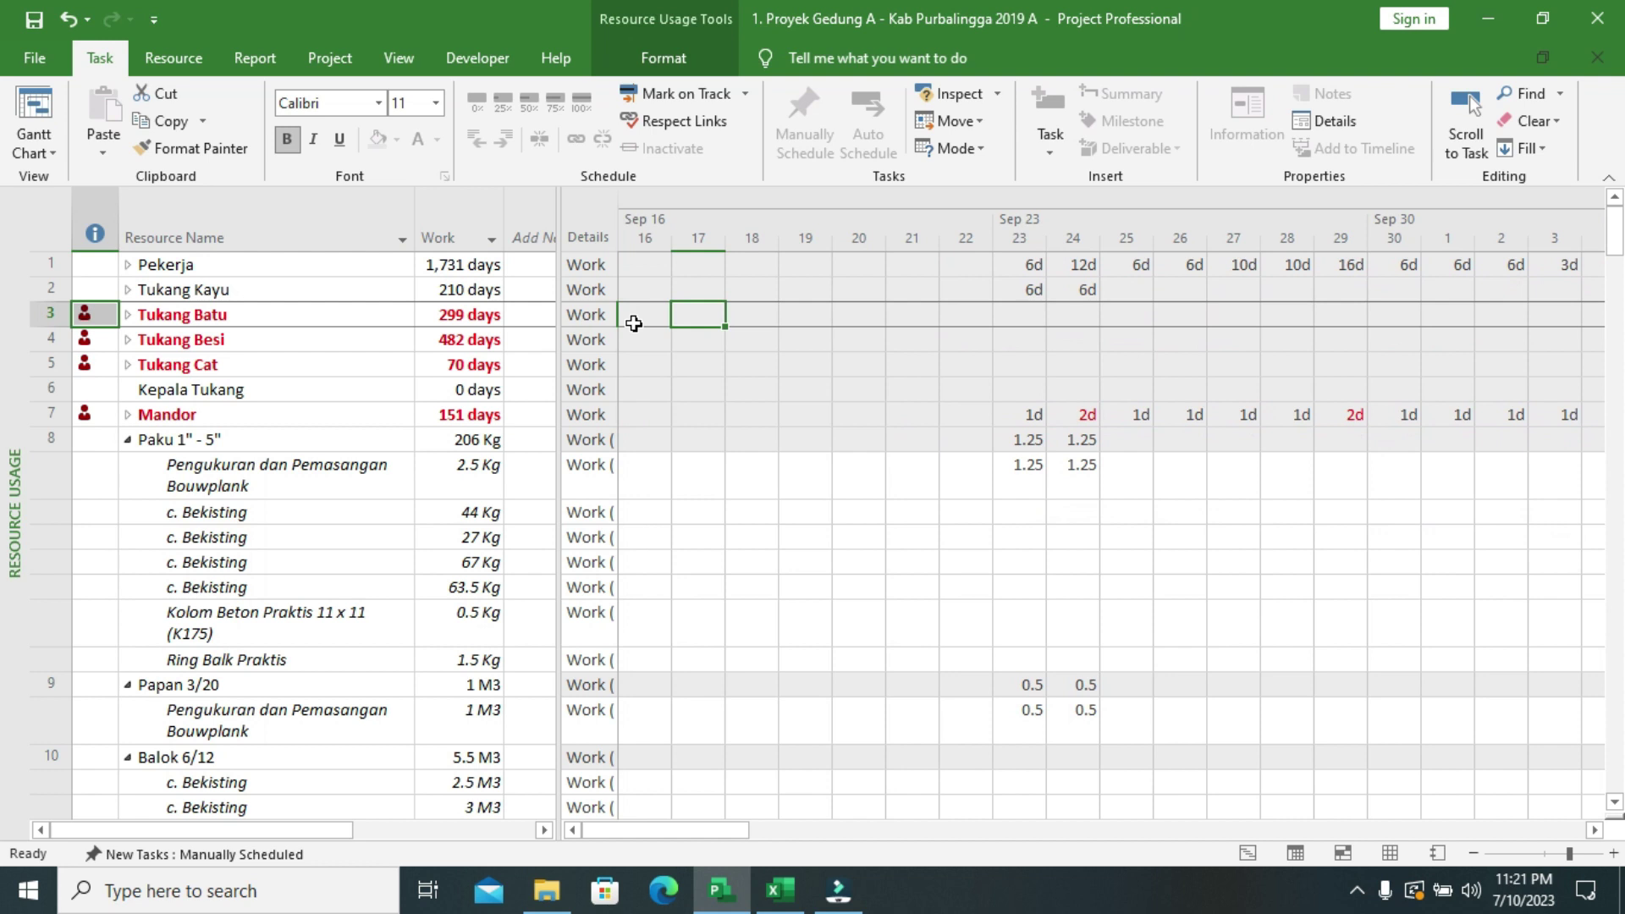
pyautogui.press('Right')
pyautogui.press('Right')
pyautogui.press('Right')
pyautogui.press('Right')
pyautogui.press('Right')
pyautogui.press('Right')
pyautogui.press('Right')
pyautogui.press('Right')
pyautogui.press('Right')
pyautogui.press('Right')
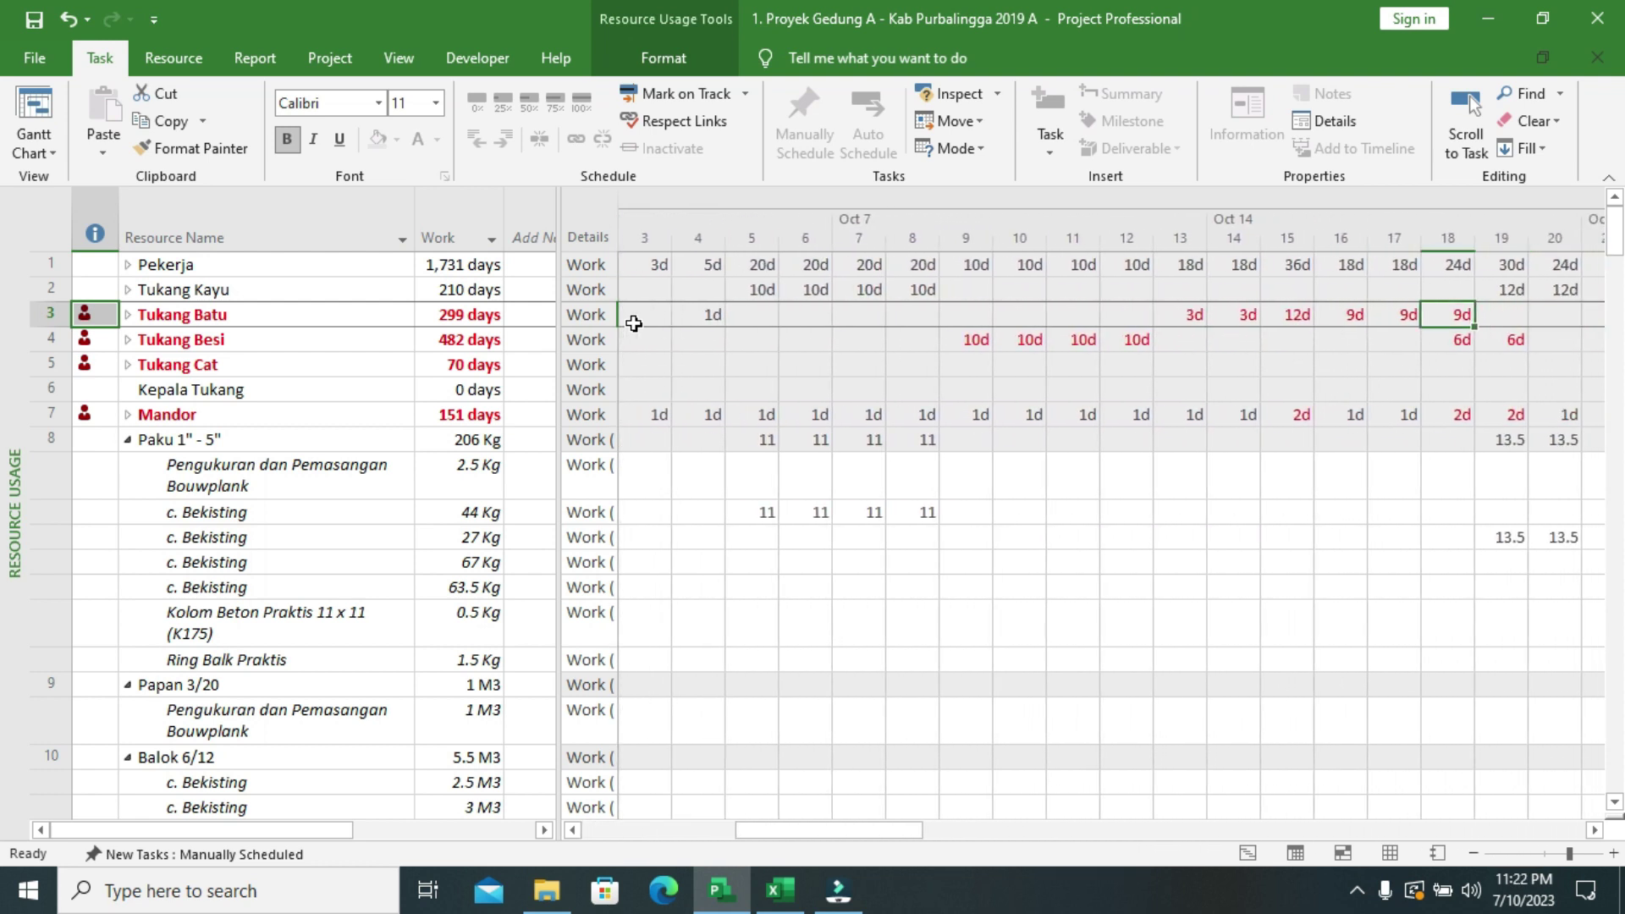
pyautogui.press('Right')
pyautogui.press('Right')
pyautogui.press('Right')
pyautogui.press('Right')
pyautogui.press('Right')
pyautogui.press('Right')
pyautogui.press('Right')
pyautogui.press('Right')
pyautogui.press('Right')
pyautogui.press('Right')
pyautogui.press('Right')
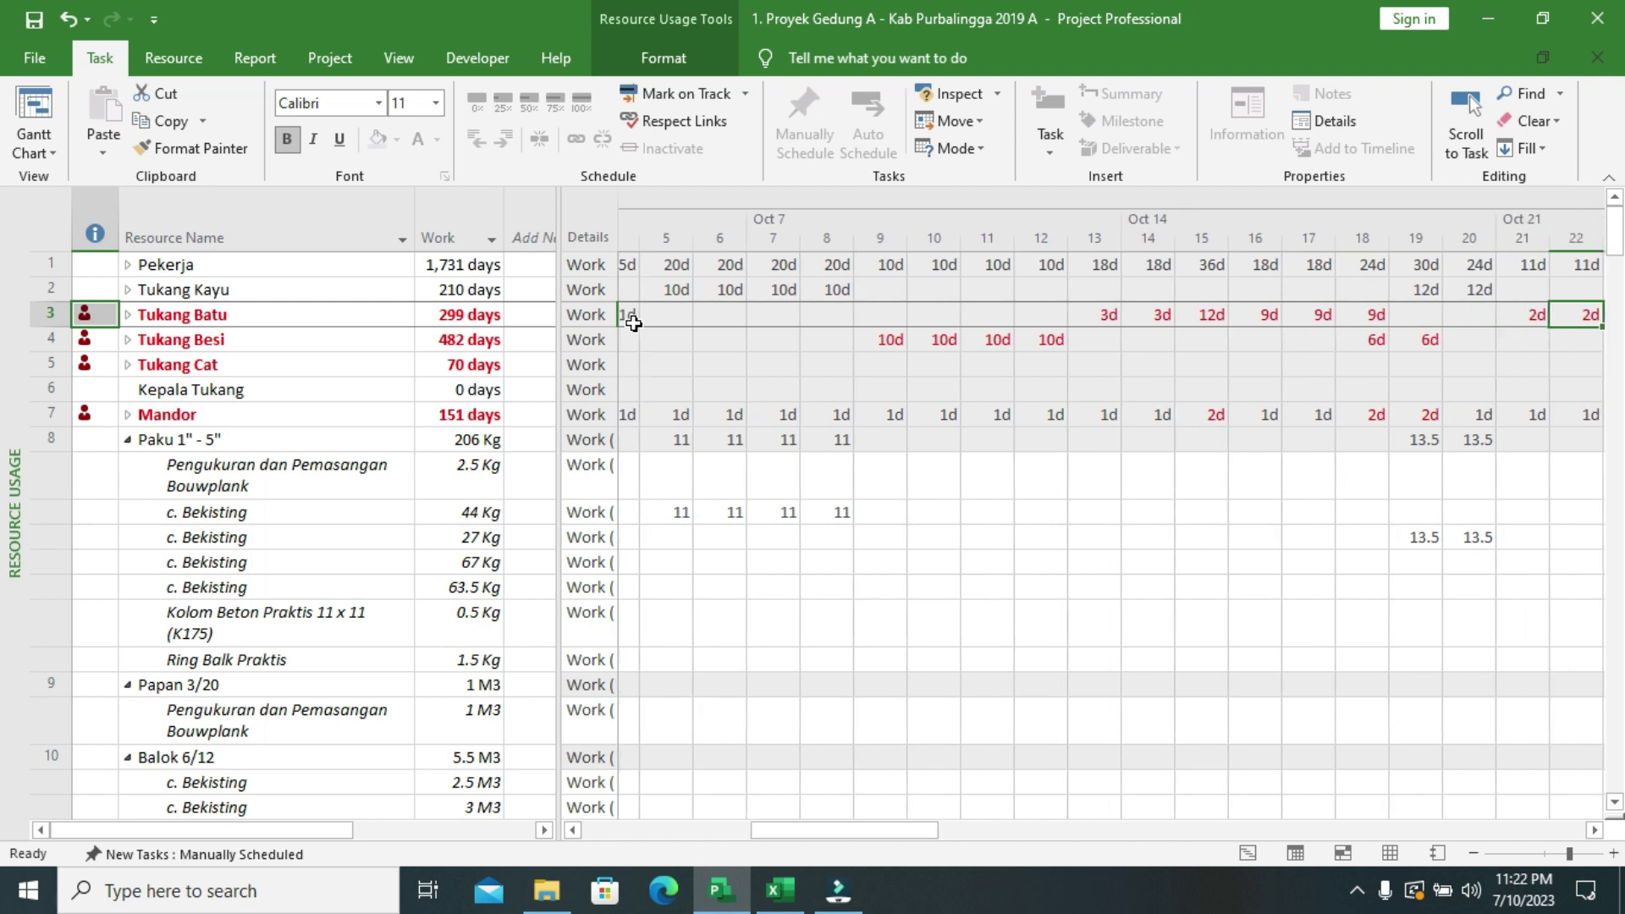
pyautogui.press('Right')
pyautogui.press('Right')
pyautogui.press('Right')
pyautogui.press('Right')
pyautogui.press('Right')
pyautogui.press('Right')
pyautogui.press('Right')
pyautogui.press('Right')
pyautogui.press('Right')
pyautogui.press('Right')
pyautogui.press('Right')
pyautogui.press('Right')
pyautogui.press('Right')
pyautogui.press('Right')
pyautogui.press('Right')
pyautogui.press('Right')
pyautogui.press('Right')
pyautogui.press('Right')
pyautogui.press('Right')
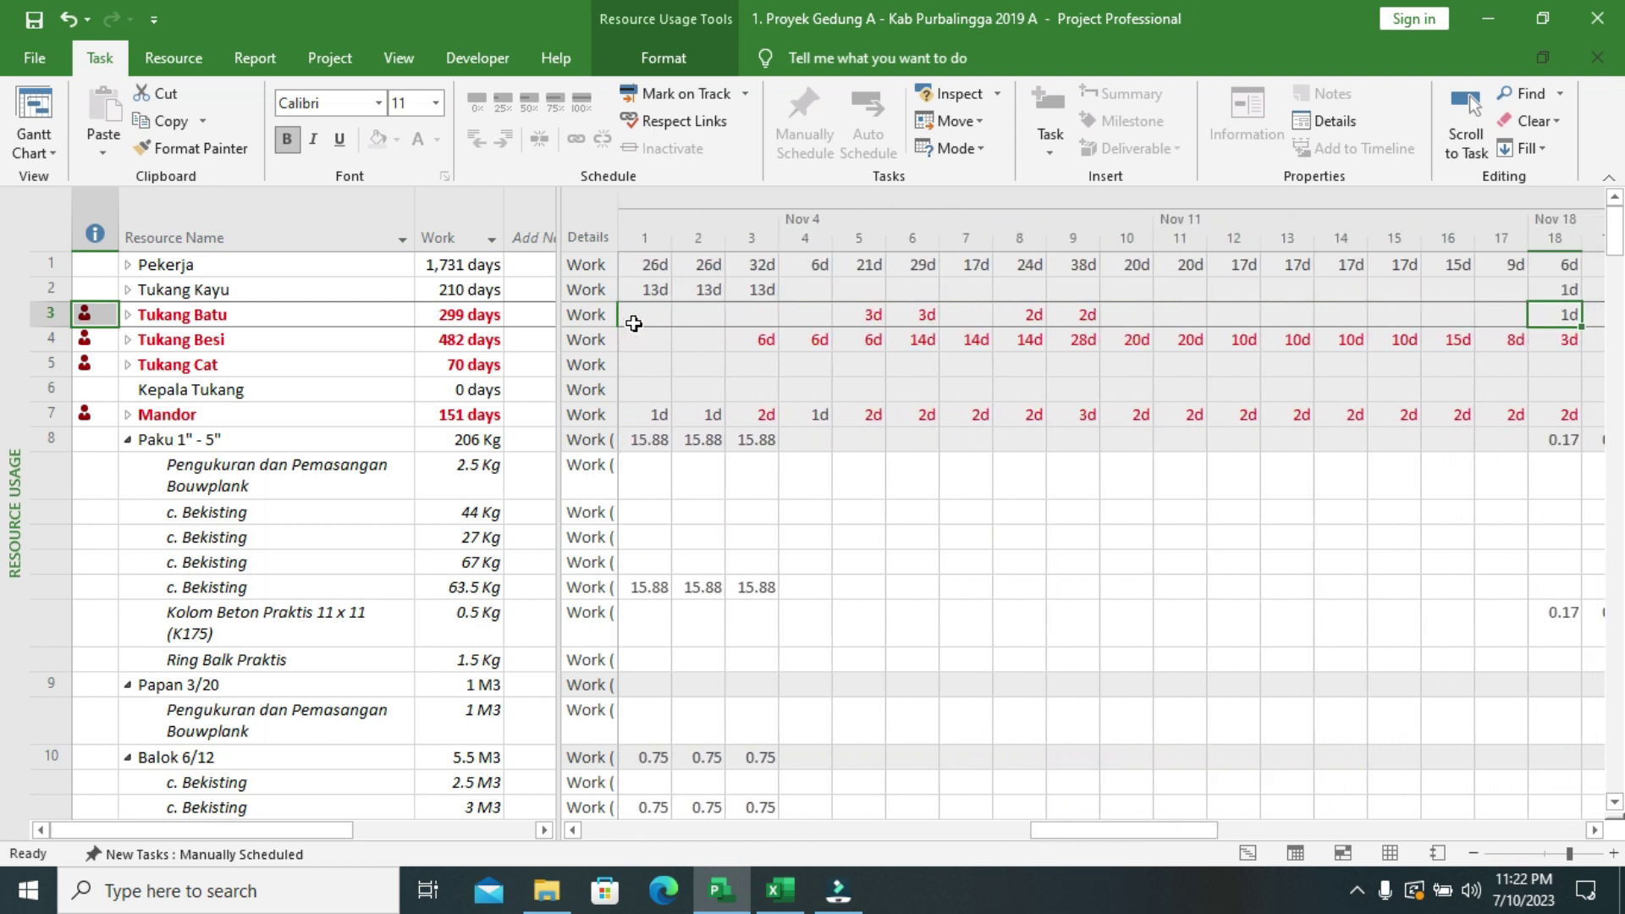
pyautogui.press('Right')
pyautogui.press('Right')
pyautogui.press('Right')
pyautogui.press('Right')
pyautogui.press('Right')
pyautogui.press('Right')
pyautogui.press('Right')
pyautogui.press('Right')
pyautogui.press('Right')
pyautogui.press('Right')
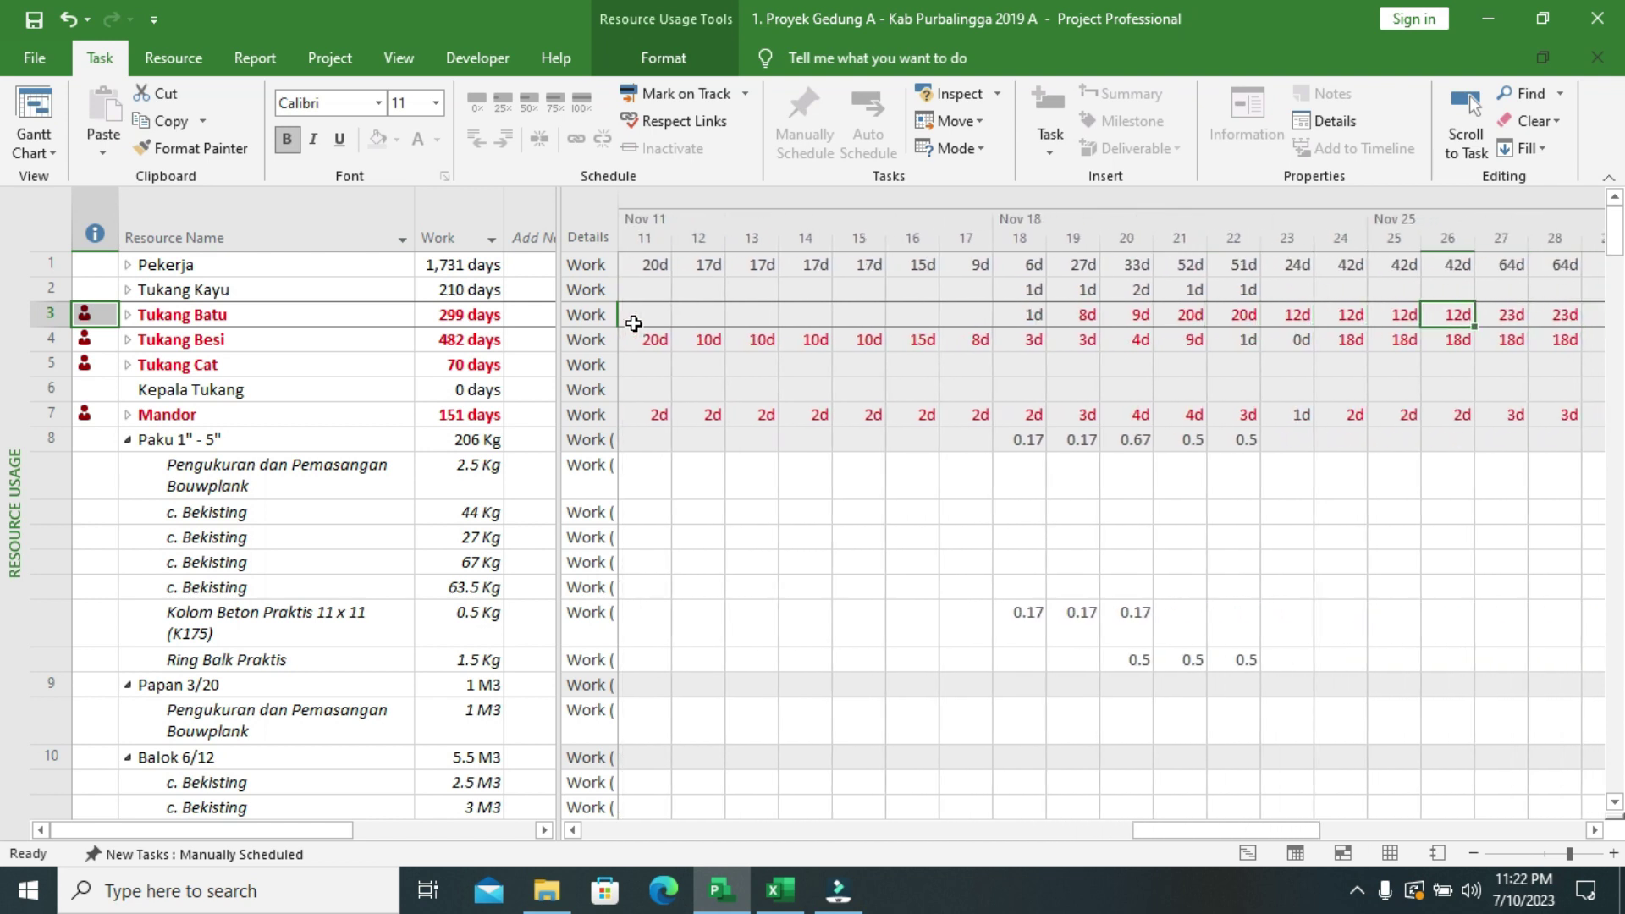
pyautogui.press('Right')
pyautogui.press('Right')
pyautogui.press('Right')
pyautogui.press('Right')
pyautogui.press('Right')
pyautogui.press('Right')
pyautogui.press('Right')
pyautogui.press('Right')
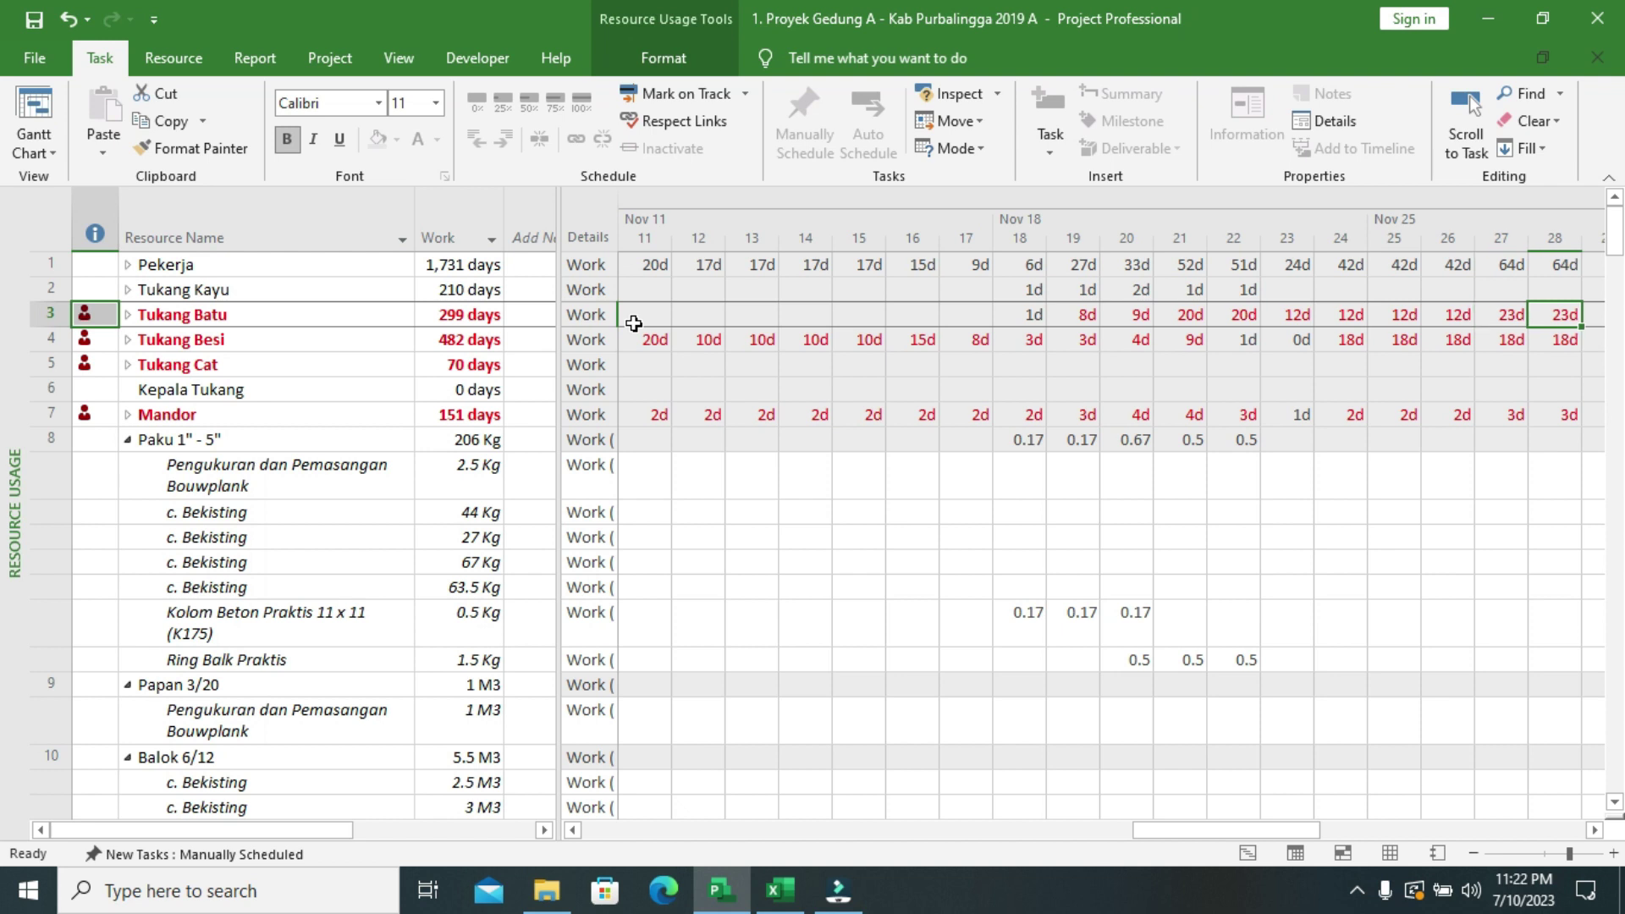
pyautogui.press('Right')
pyautogui.press('Right')
pyautogui.press('Right')
pyautogui.press('Right')
pyautogui.press('Right')
pyautogui.press('Right')
pyautogui.press('Right')
pyautogui.press('Right')
pyautogui.press('Right')
pyautogui.press('Right')
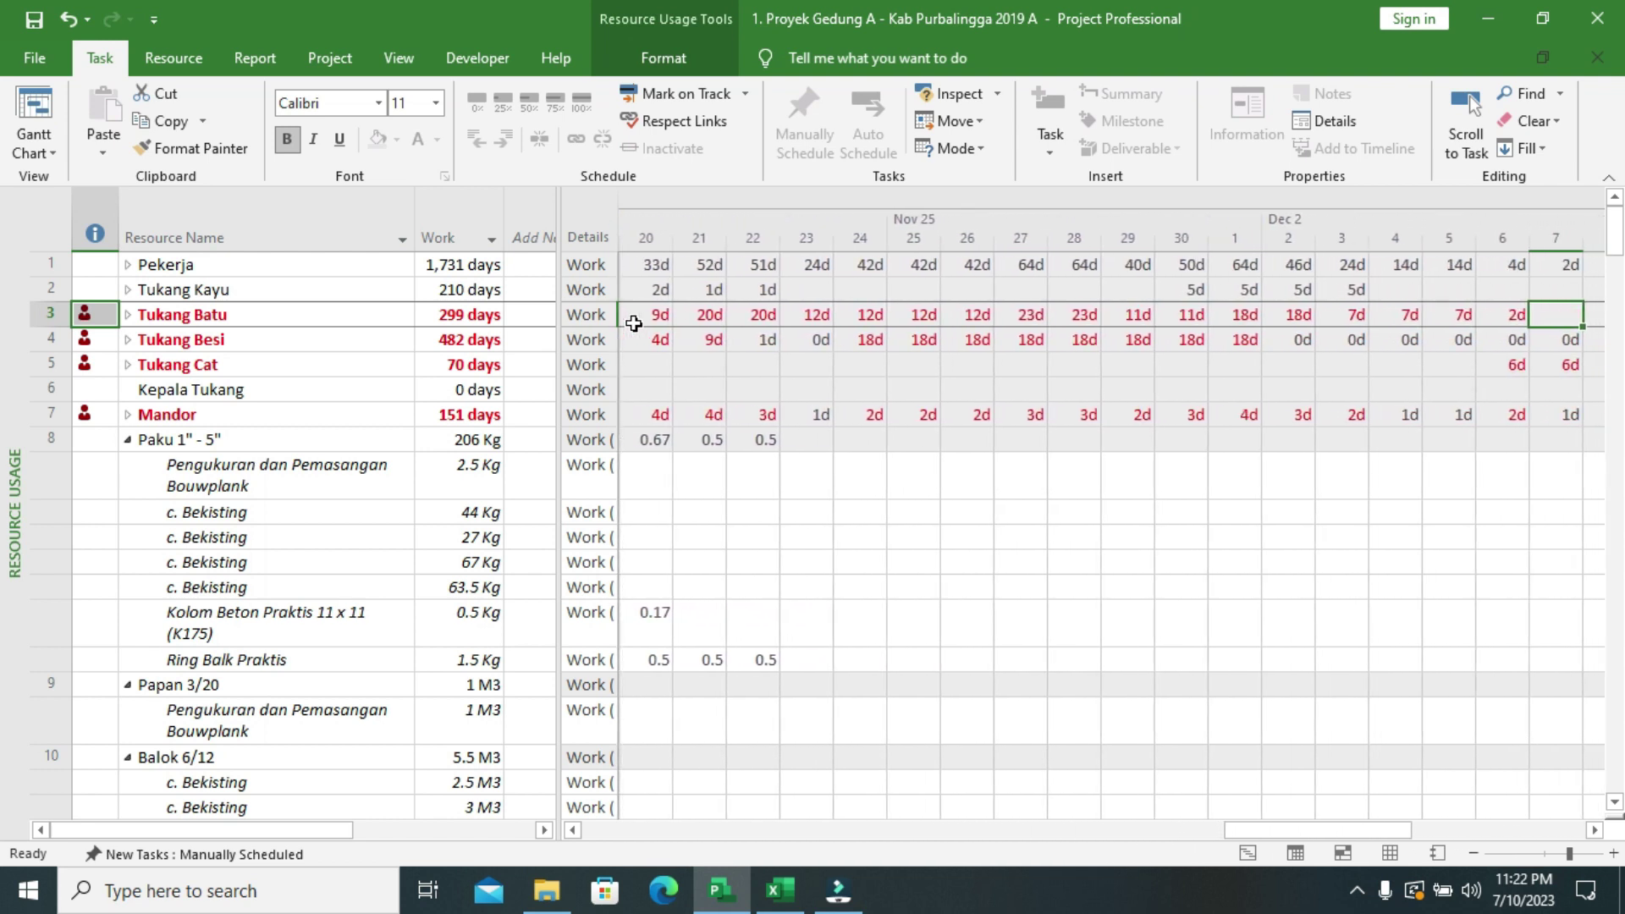
pyautogui.press('Right')
pyautogui.press('Right')
pyautogui.press('Right')
pyautogui.press('Right')
pyautogui.press('Right')
pyautogui.press('Right')
pyautogui.press('Right')
pyautogui.press('Right')
pyautogui.press('Right')
pyautogui.press('Right')
pyautogui.press('Right')
pyautogui.press('Right')
pyautogui.press('Right')
pyautogui.press('Right')
pyautogui.press('Right')
pyautogui.press('Right')
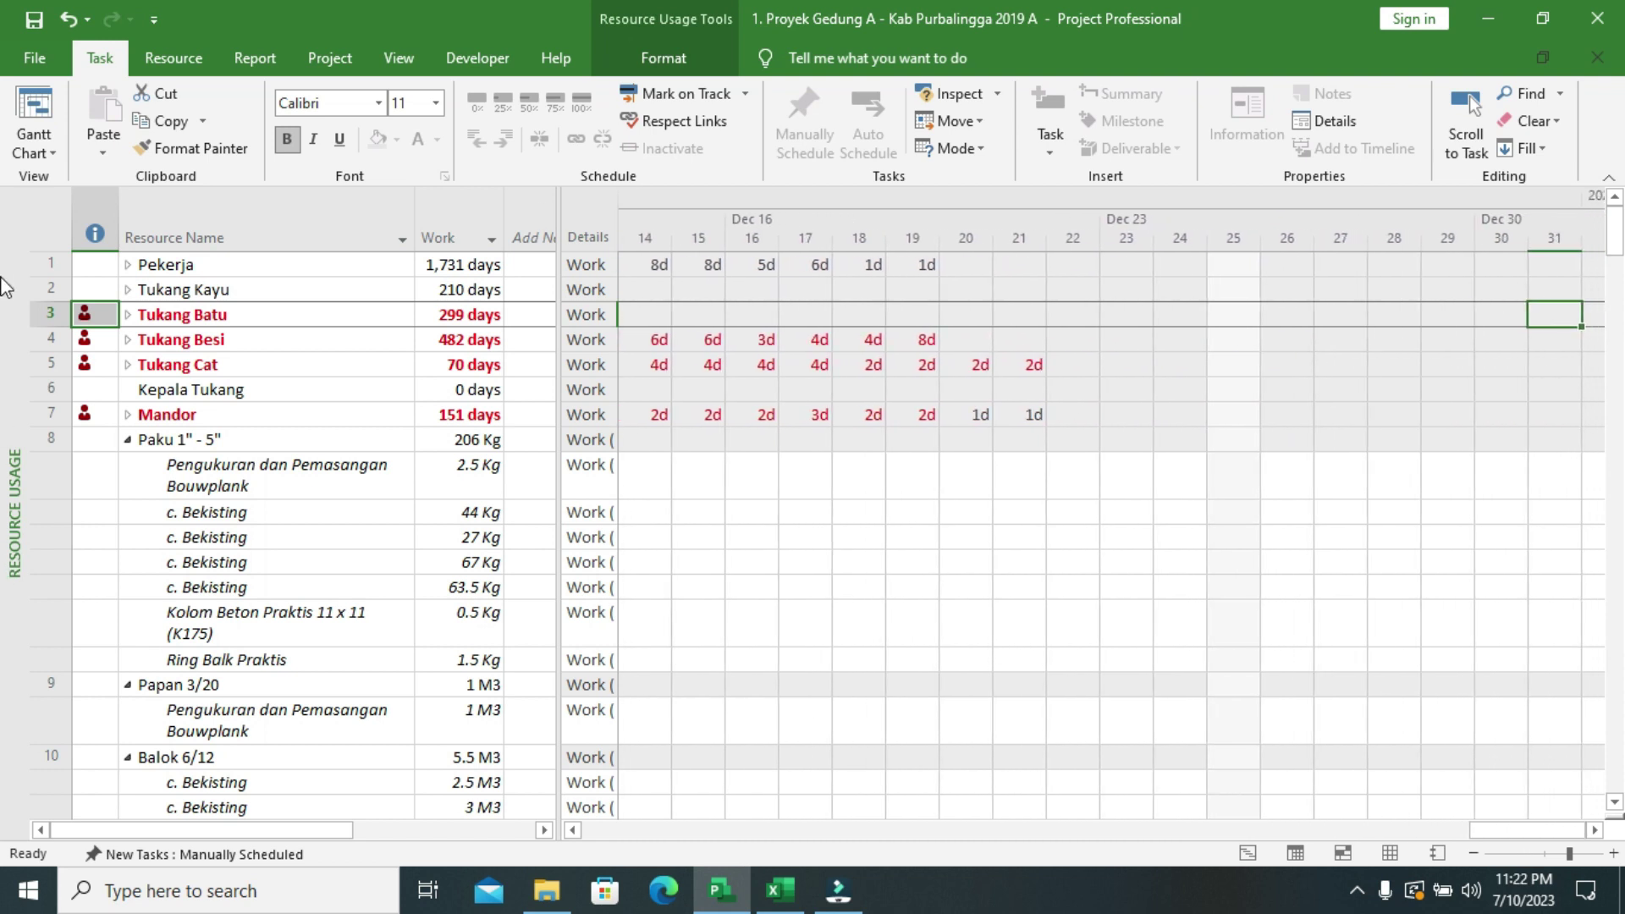
# - Set the Max. units of Tukang Batu to 23 in the Resource Sheet
pyautogui.click(34, 148)
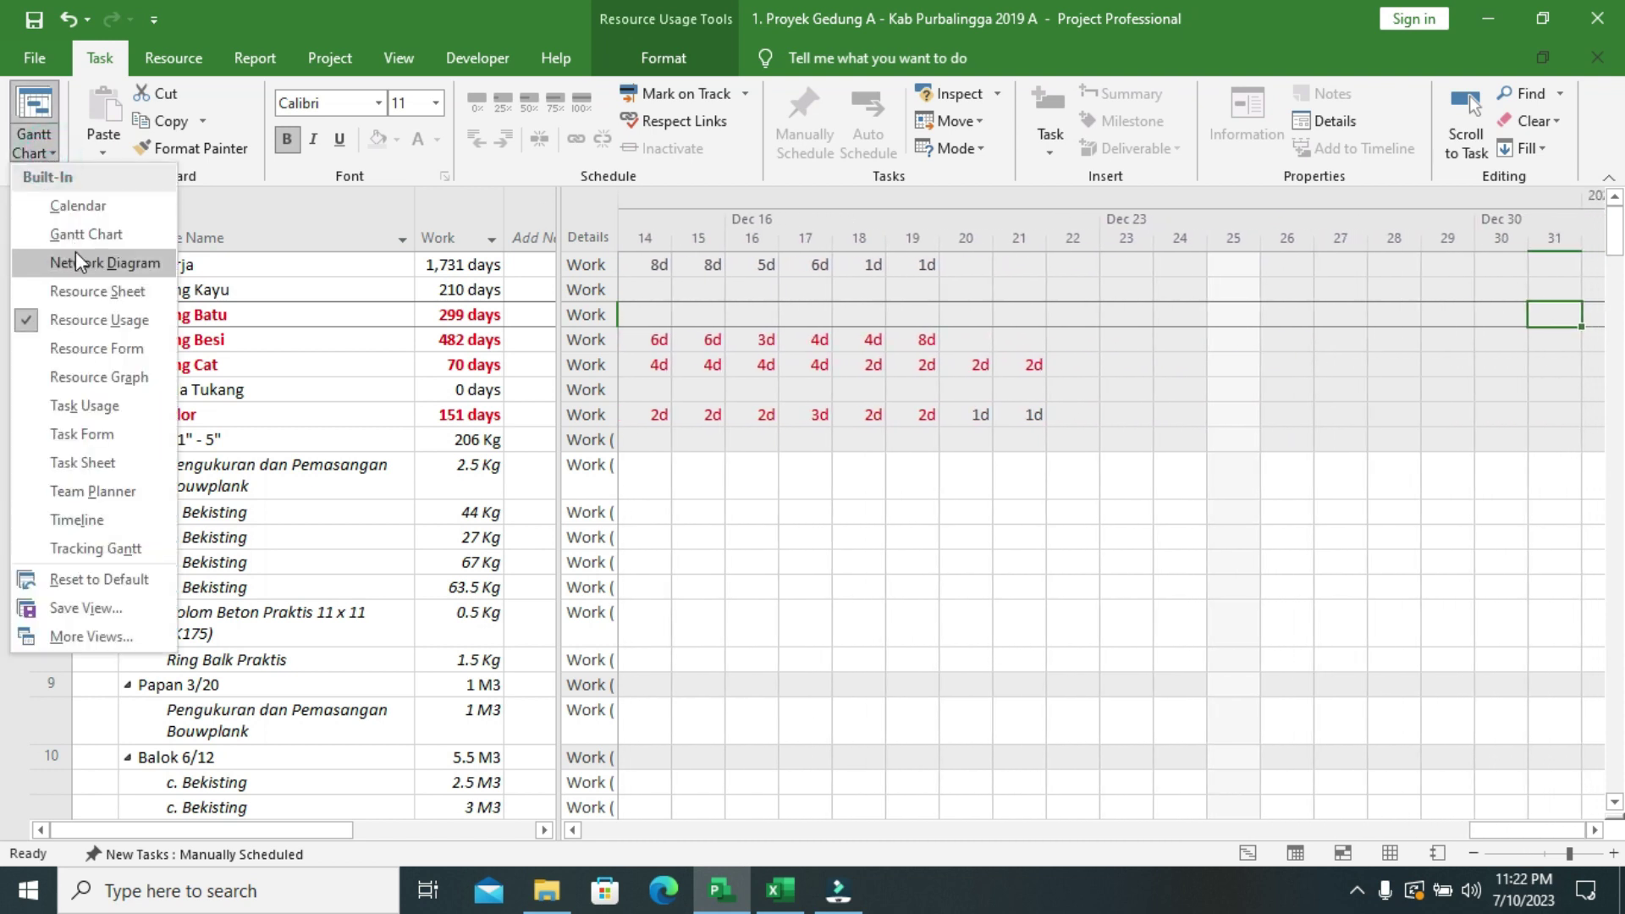
pyautogui.click(85, 291)
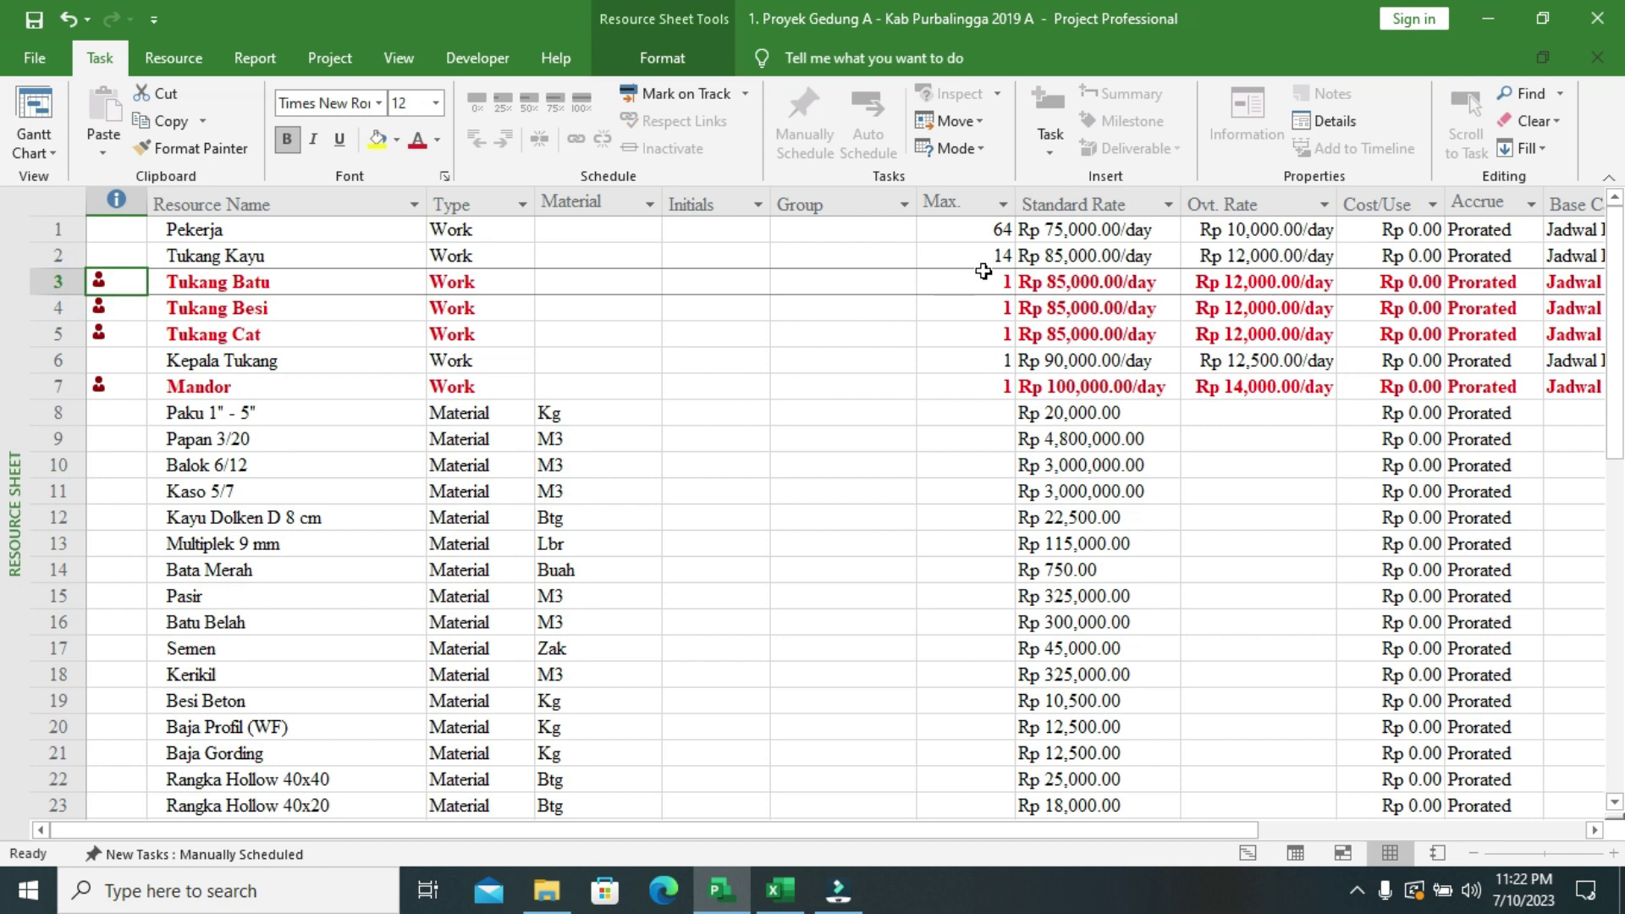
pyautogui.click(982, 272)
pyautogui.write('23')
pyautogui.press('Return')
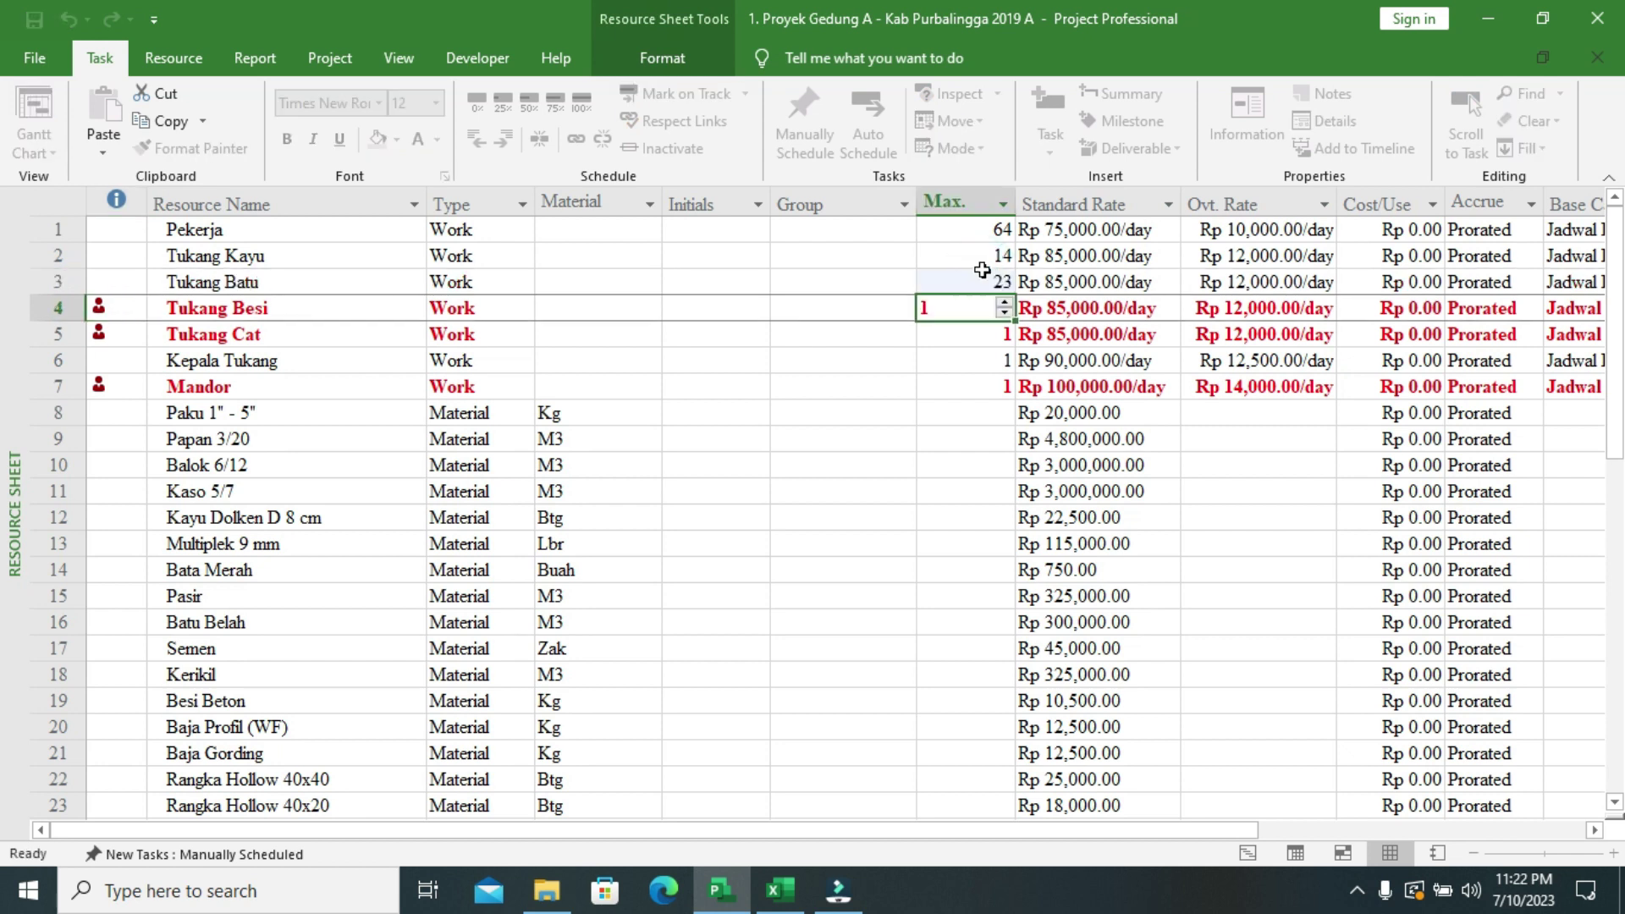
# - Open the Resource Usage view and examine Tukang Besi's daily workloads from mid-December back to Sep 20 to find the highest one
pyautogui.click(53, 151)
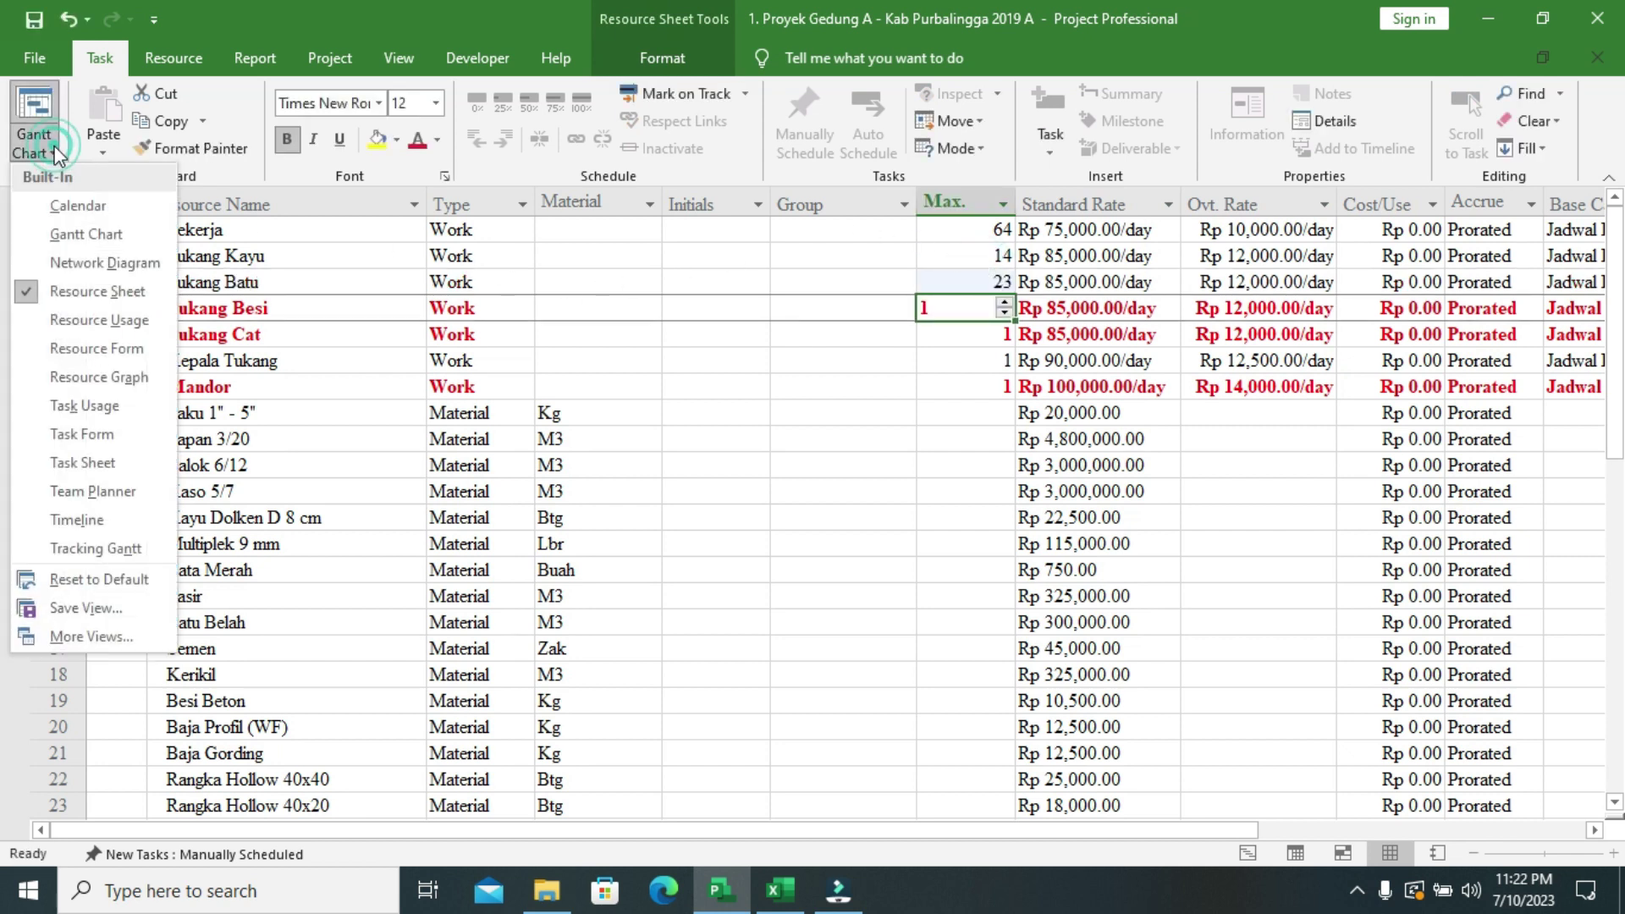
pyautogui.click(95, 321)
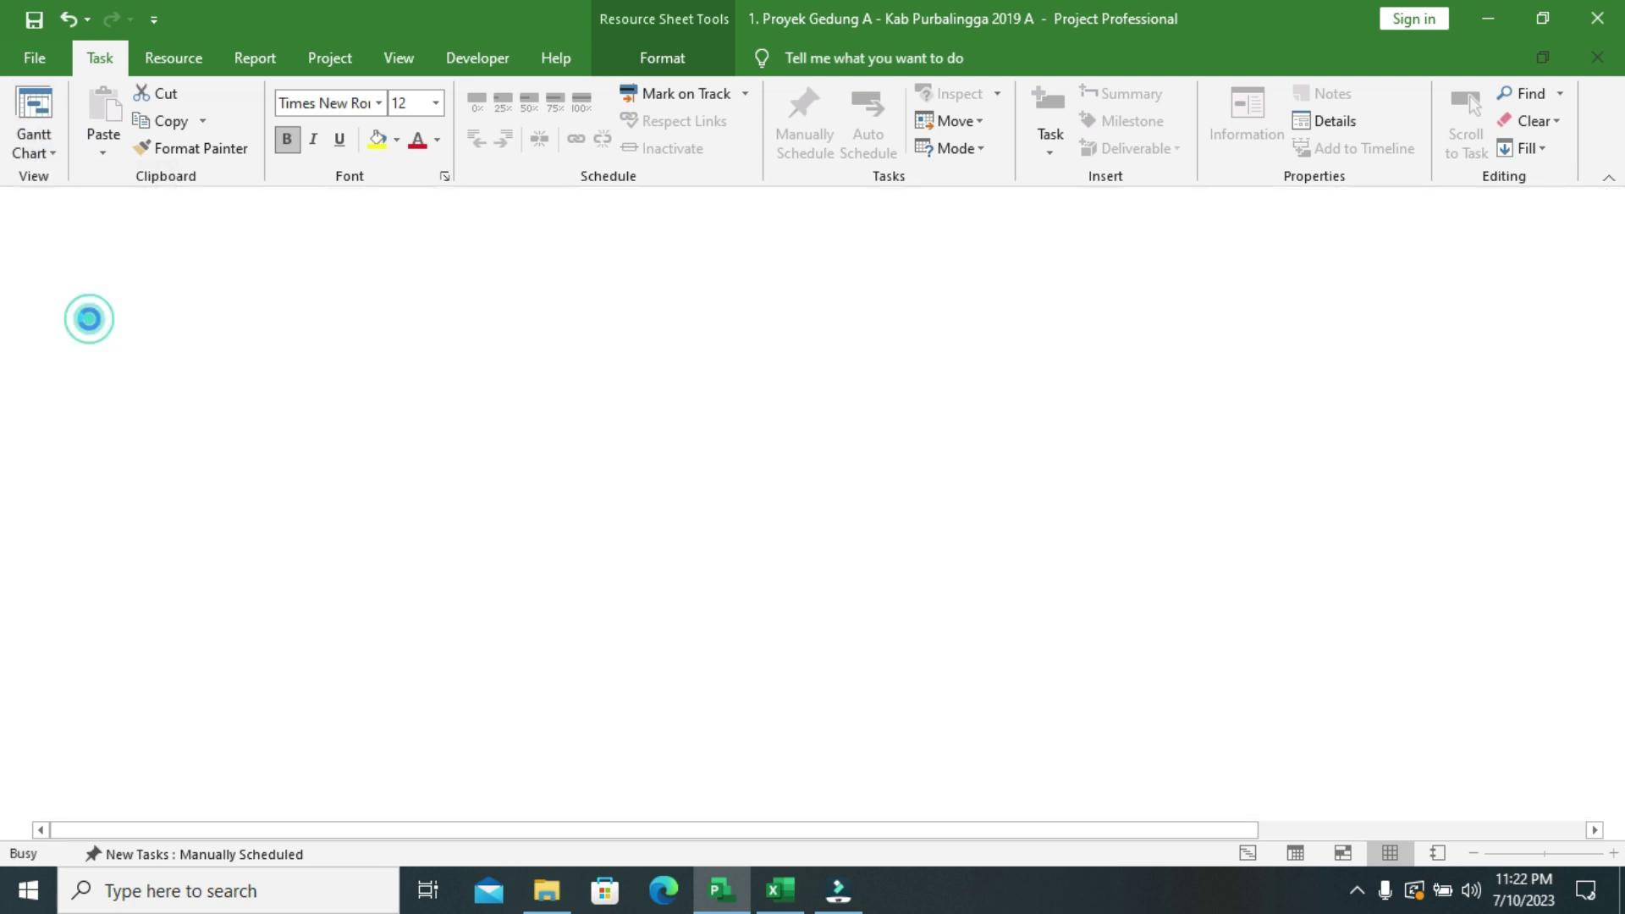
pyautogui.click(669, 334)
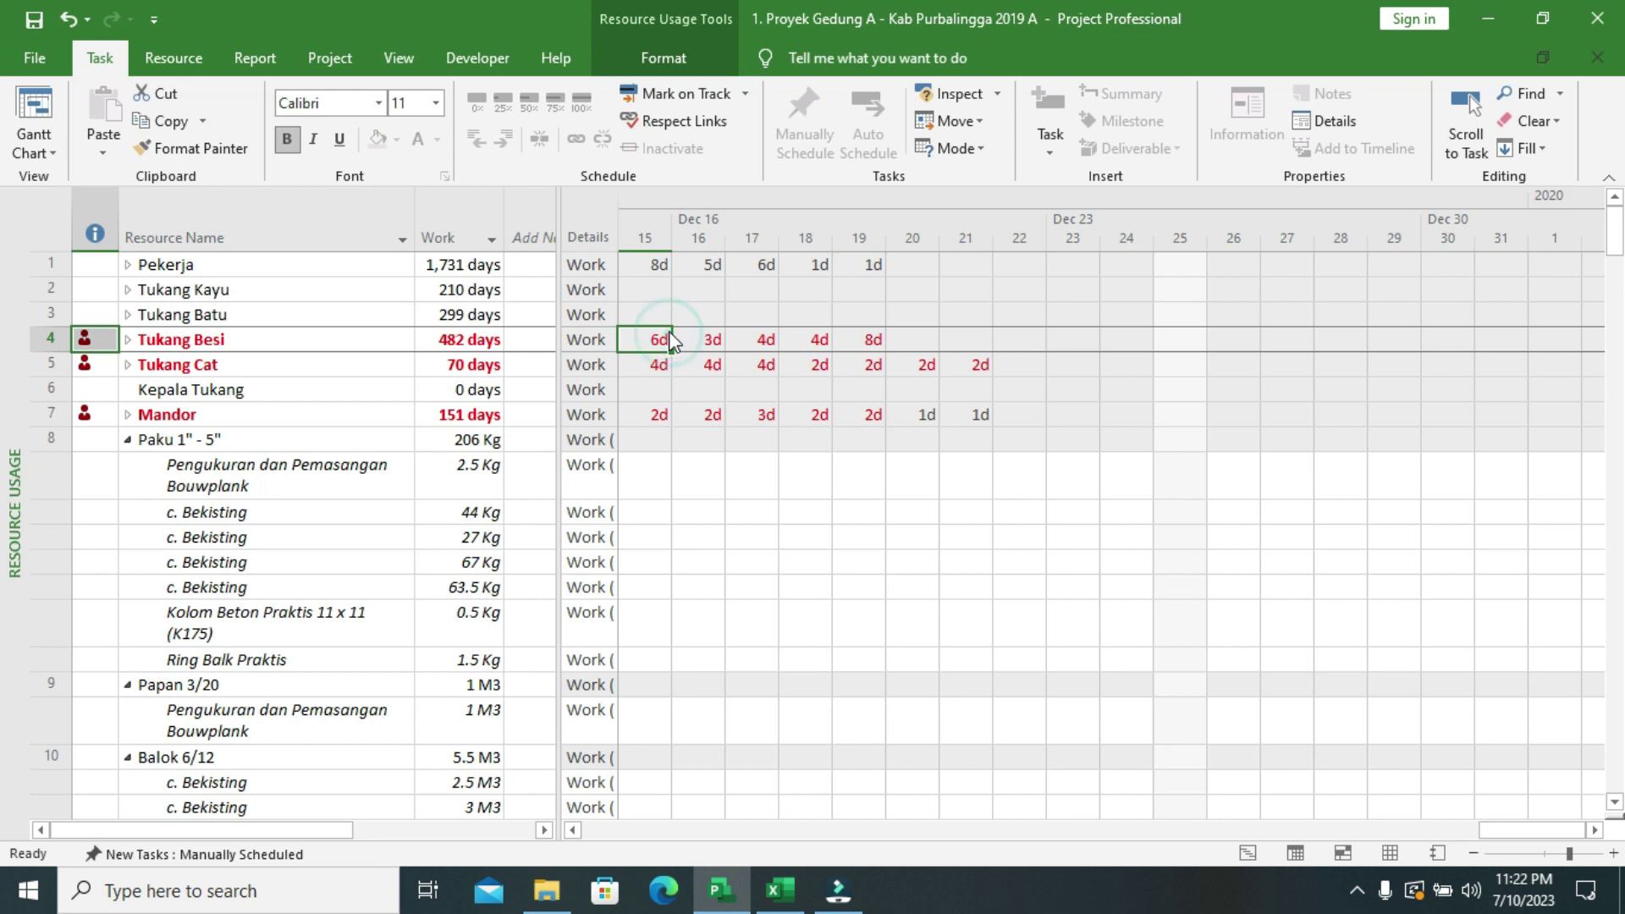
pyautogui.press('Right')
pyautogui.press('Right')
pyautogui.press('Right')
pyautogui.press('Left')
pyautogui.press('Left')
pyautogui.press('Left')
pyautogui.press('Left')
pyautogui.press('Left')
pyautogui.press('Left')
pyautogui.press('Left')
pyautogui.press('Left')
pyautogui.press('Left')
pyautogui.press('Left')
pyautogui.press('Left')
pyautogui.press('Left')
pyautogui.press('Left')
pyautogui.press('Left')
pyautogui.press('Left')
pyautogui.press('Left')
pyautogui.press('Left')
pyautogui.press('Left')
pyautogui.press('Left')
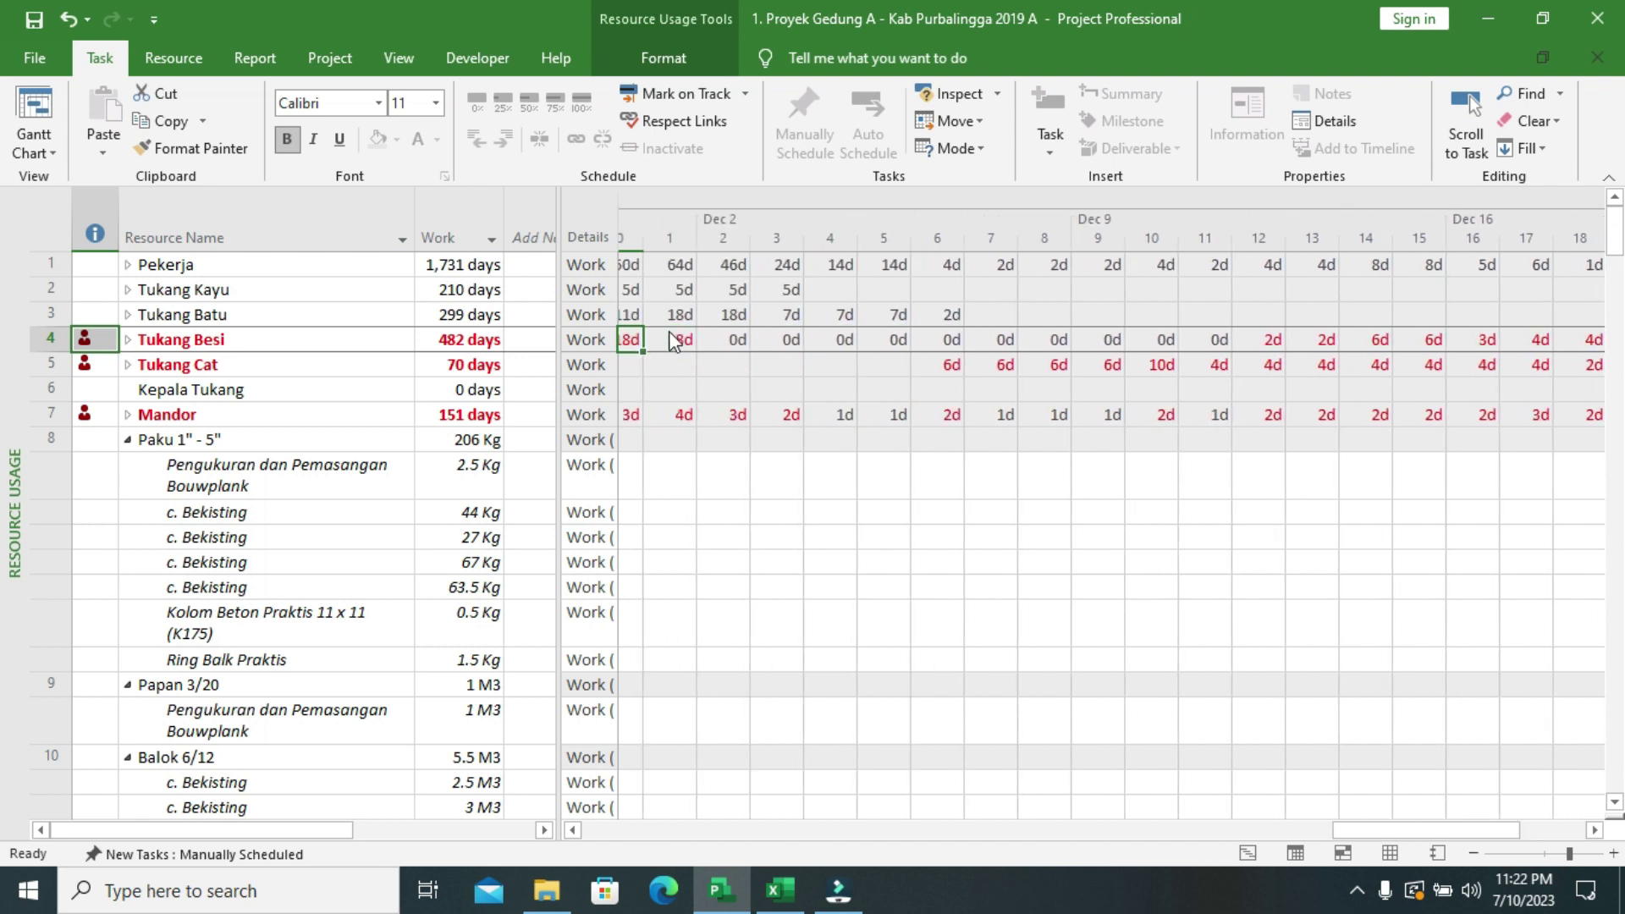
pyautogui.press('Left')
pyautogui.press('Left')
pyautogui.press('Left')
pyautogui.press('Left')
pyautogui.press('Left')
pyautogui.press('Left')
pyautogui.press('Left')
pyautogui.press('Left')
pyautogui.press('Left')
pyautogui.press('Left')
pyautogui.press('Left')
pyautogui.press('Left')
pyautogui.press('Left')
pyautogui.press('Left')
pyautogui.press('Left')
pyautogui.press('Left')
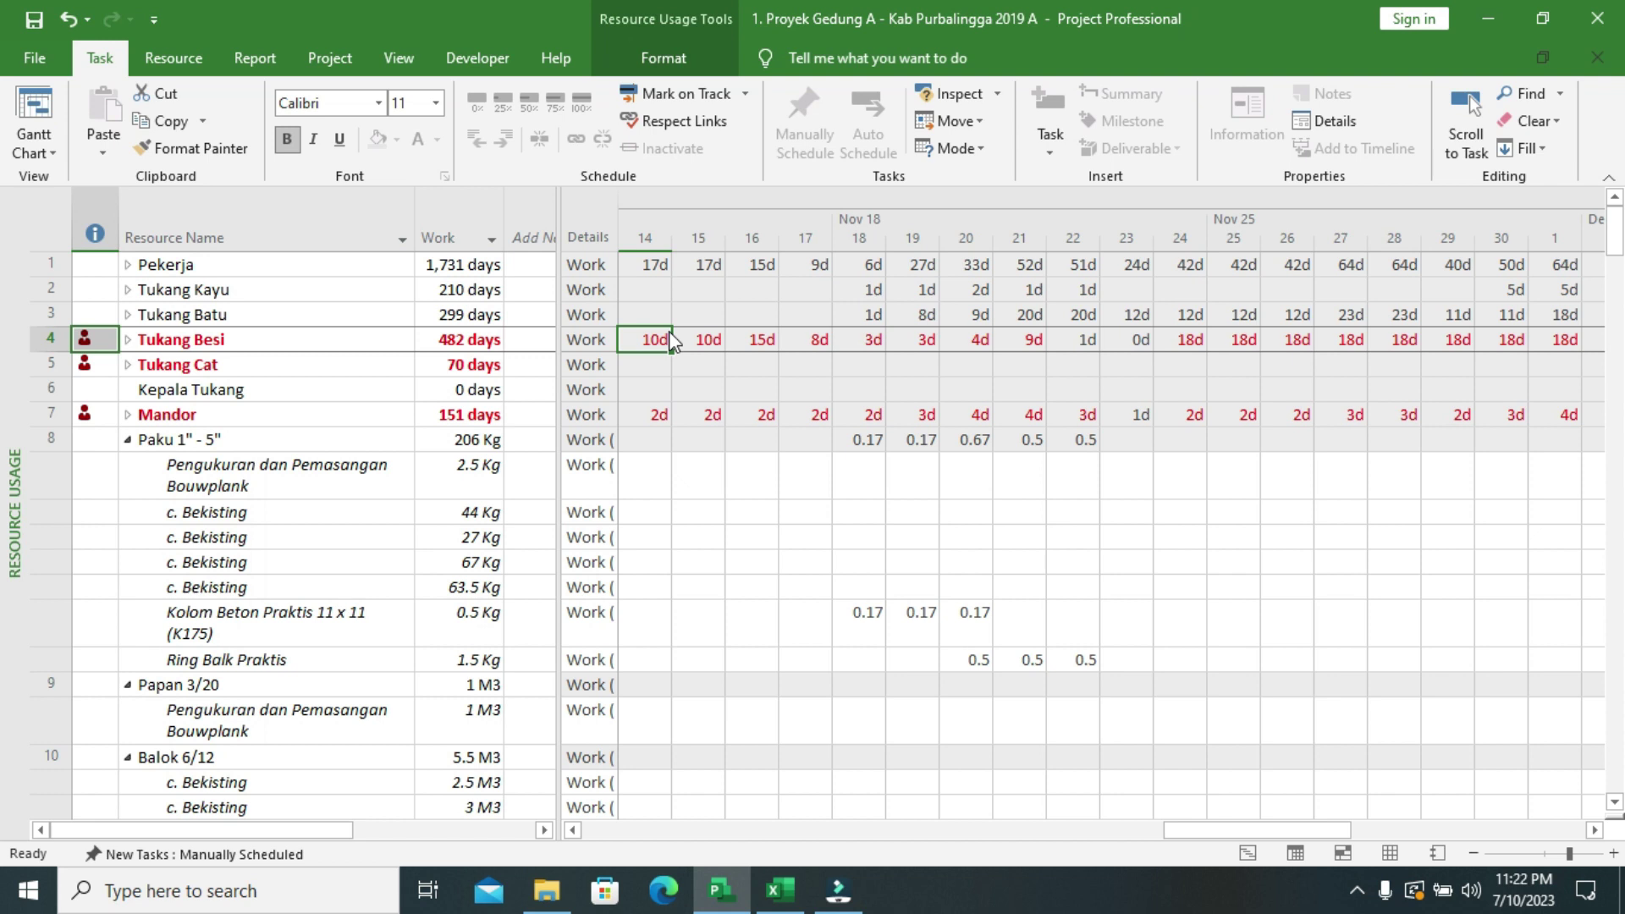
pyautogui.press('Left')
pyautogui.press('Left')
pyautogui.press('Left')
pyautogui.press('Left')
pyautogui.press('Left')
pyautogui.press('Left')
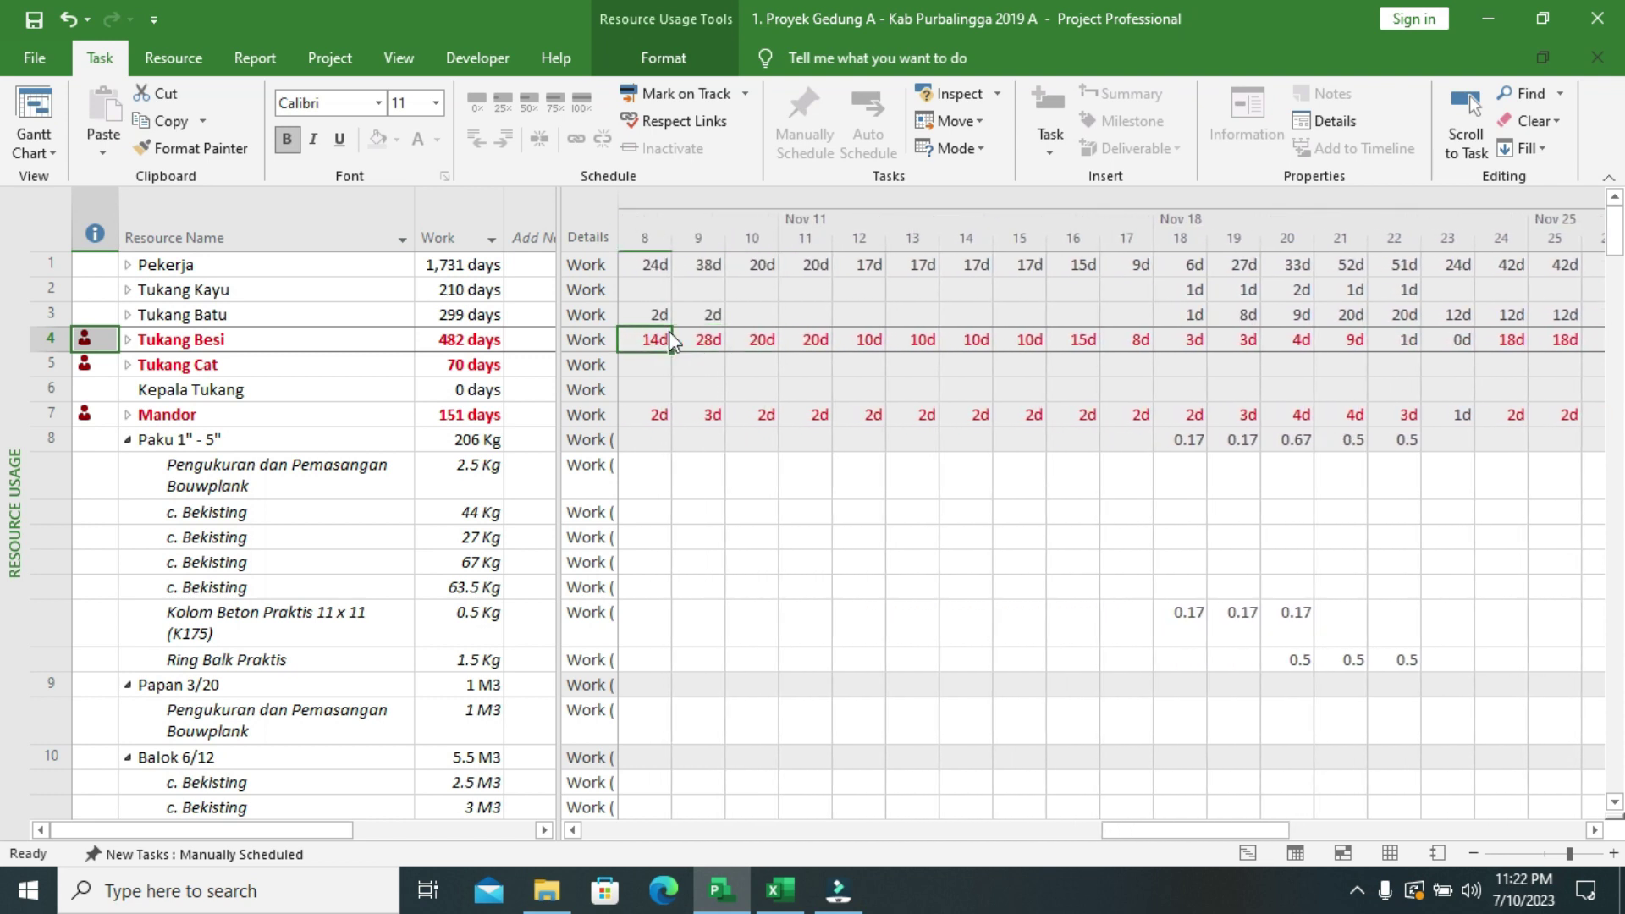
pyautogui.press('Left')
pyautogui.press('Left')
pyautogui.press('Left')
pyautogui.press('Left')
pyautogui.press('Left')
pyautogui.press('Left')
pyautogui.press('Left')
pyautogui.press('Left')
pyautogui.press('Left')
pyautogui.press('Left')
pyautogui.press('Left')
pyautogui.press('Left')
pyautogui.press('Left')
pyautogui.press('Left')
pyautogui.press('Left')
pyautogui.press('Left')
pyautogui.press('Left')
pyautogui.press('Left')
pyautogui.press('Left')
pyautogui.press('Left')
pyautogui.press('Left')
pyautogui.press('Left')
pyautogui.press('Left')
pyautogui.press('Left')
pyautogui.press('Left')
pyautogui.press('Left')
pyautogui.press('Left')
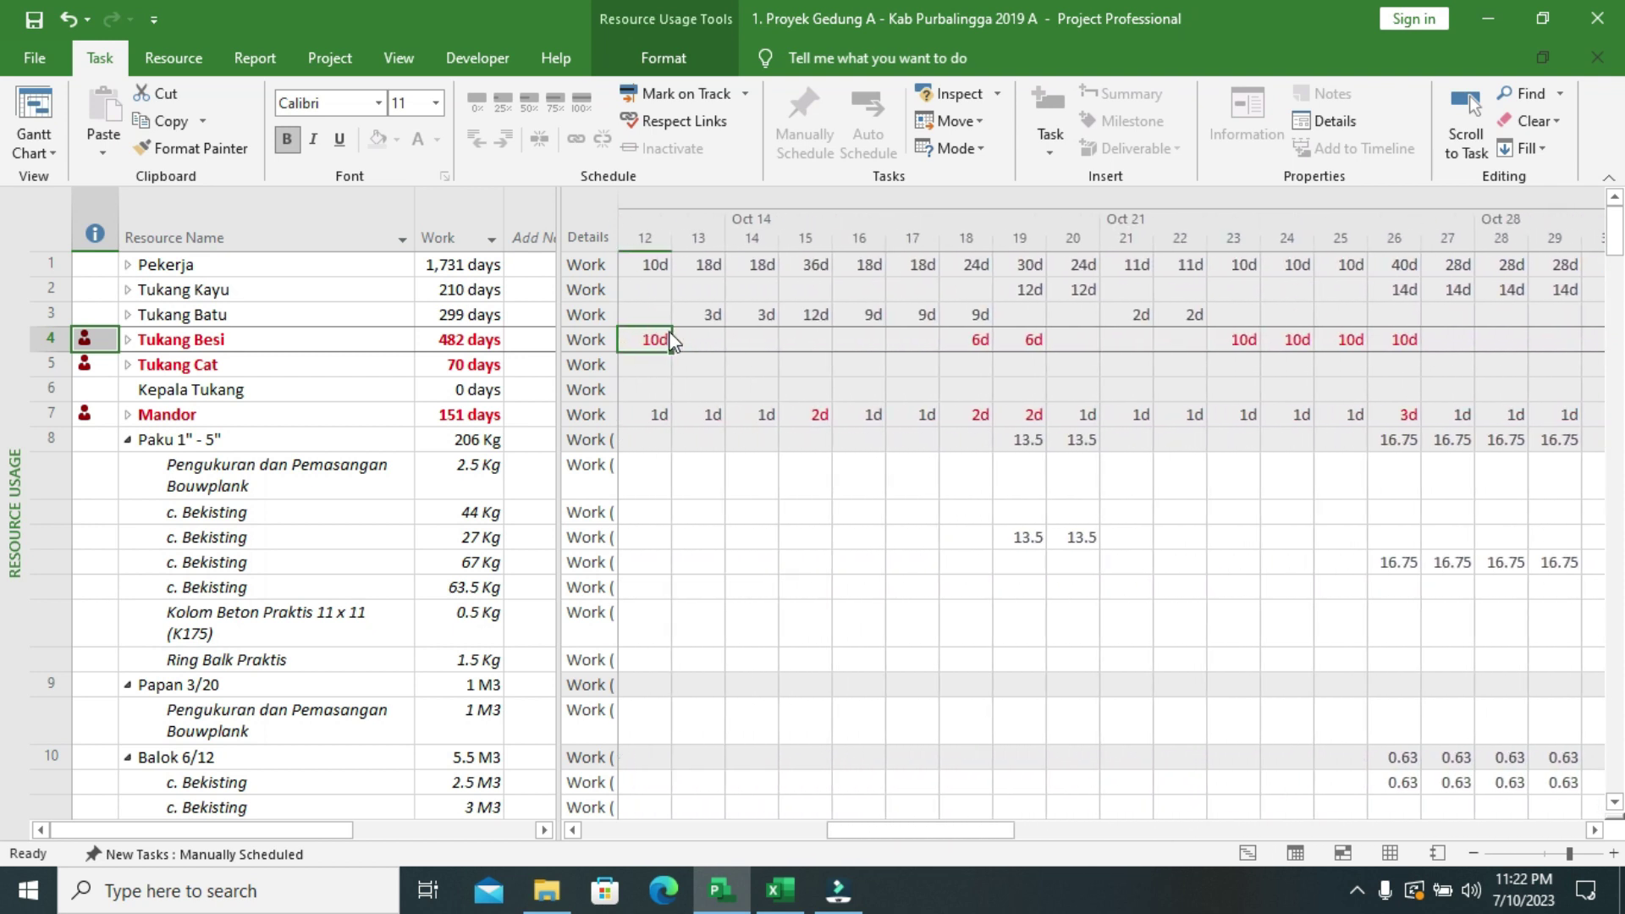
pyautogui.press('Left')
pyautogui.press('Left')
pyautogui.press('Left')
pyautogui.press('Left')
pyautogui.press('Left')
pyautogui.press('Left')
pyautogui.press('Left')
pyautogui.press('Left')
pyautogui.press('Left')
pyautogui.press('Left')
pyautogui.press('Left')
pyautogui.press('Left')
pyautogui.press('Left')
pyautogui.press('Left')
pyautogui.press('Left')
pyautogui.press('Left')
pyautogui.press('Left')
pyautogui.press('Left')
pyautogui.press('Left')
pyautogui.press('Left')
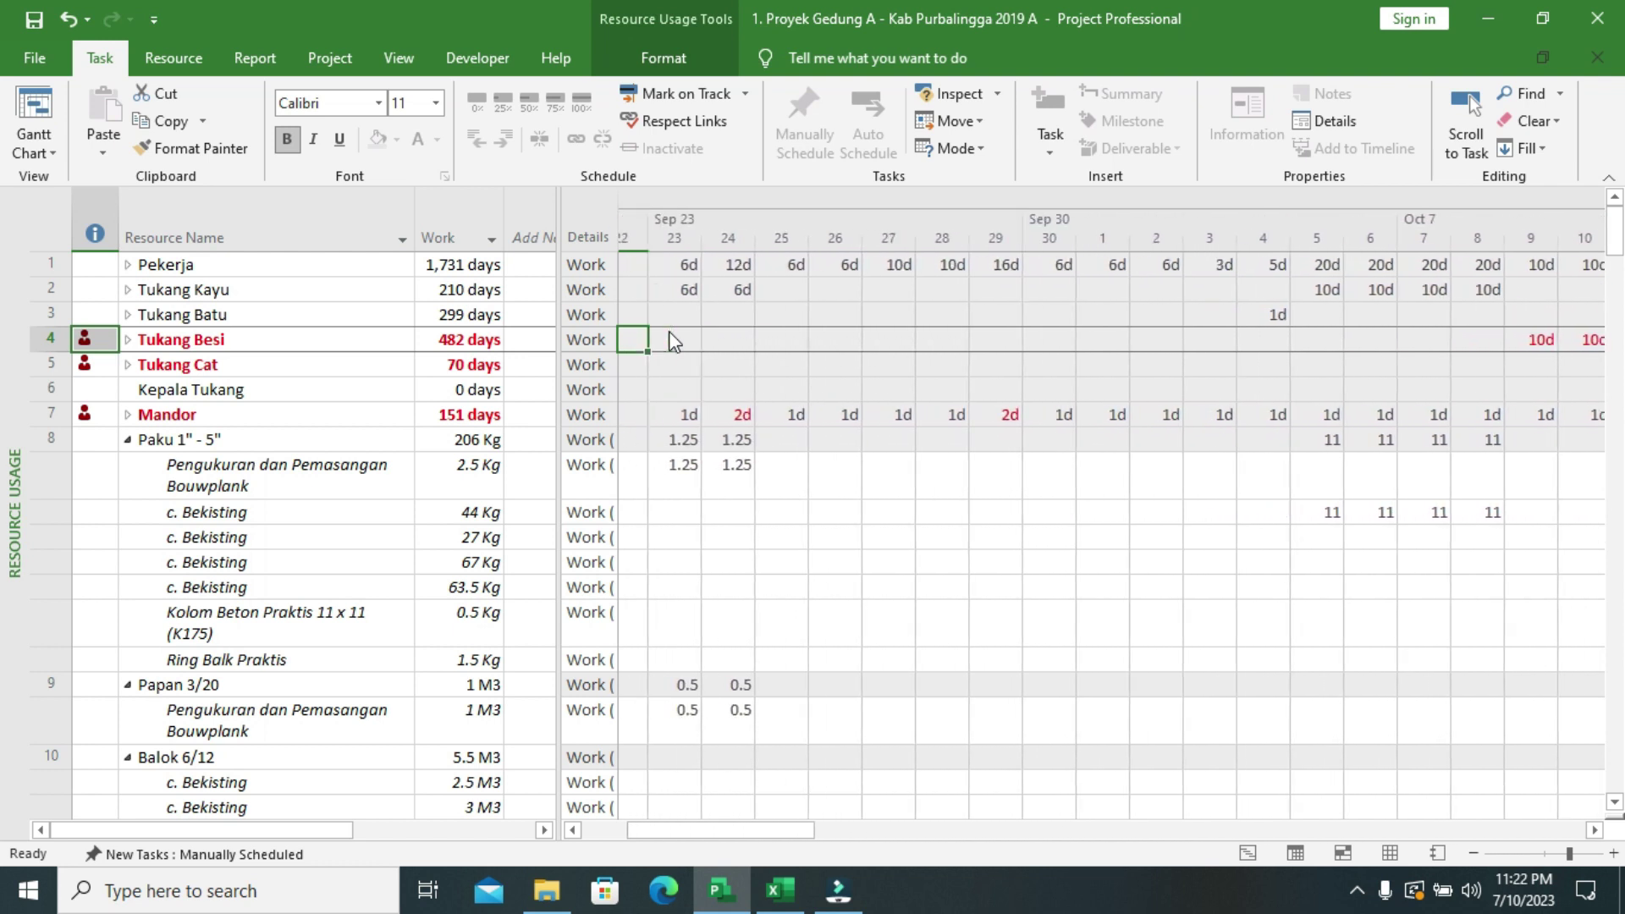
pyautogui.press('Left')
pyautogui.press('Left')
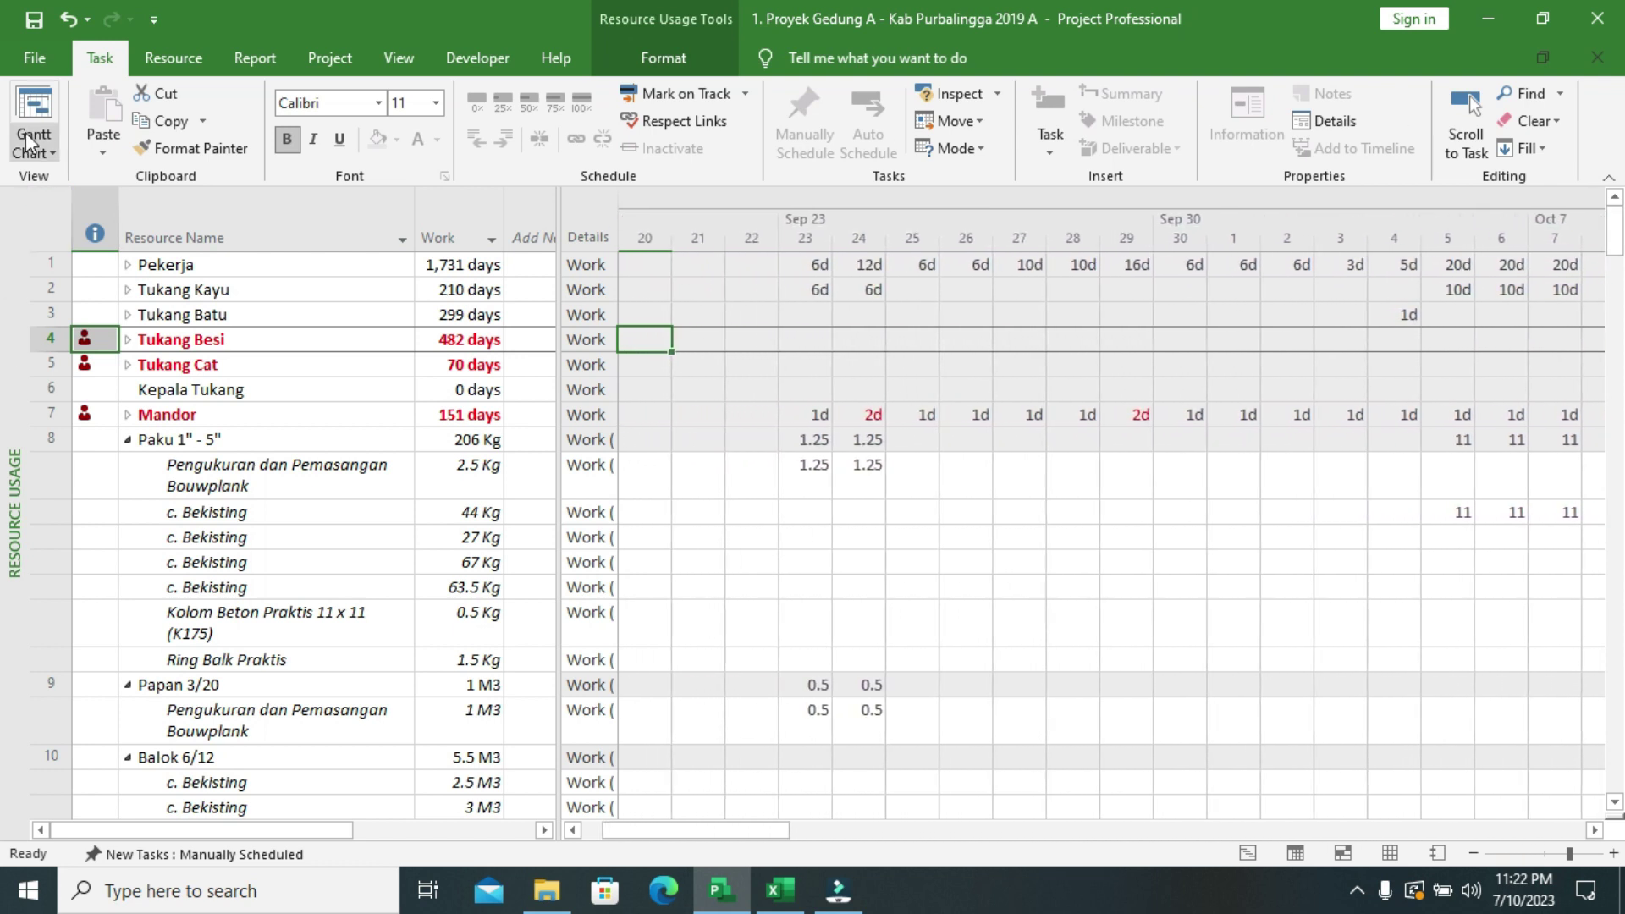
# - Set the Max. units of Tukang Besi to 28 in the Resource Sheet
pyautogui.click(28, 144)
pyautogui.click(102, 287)
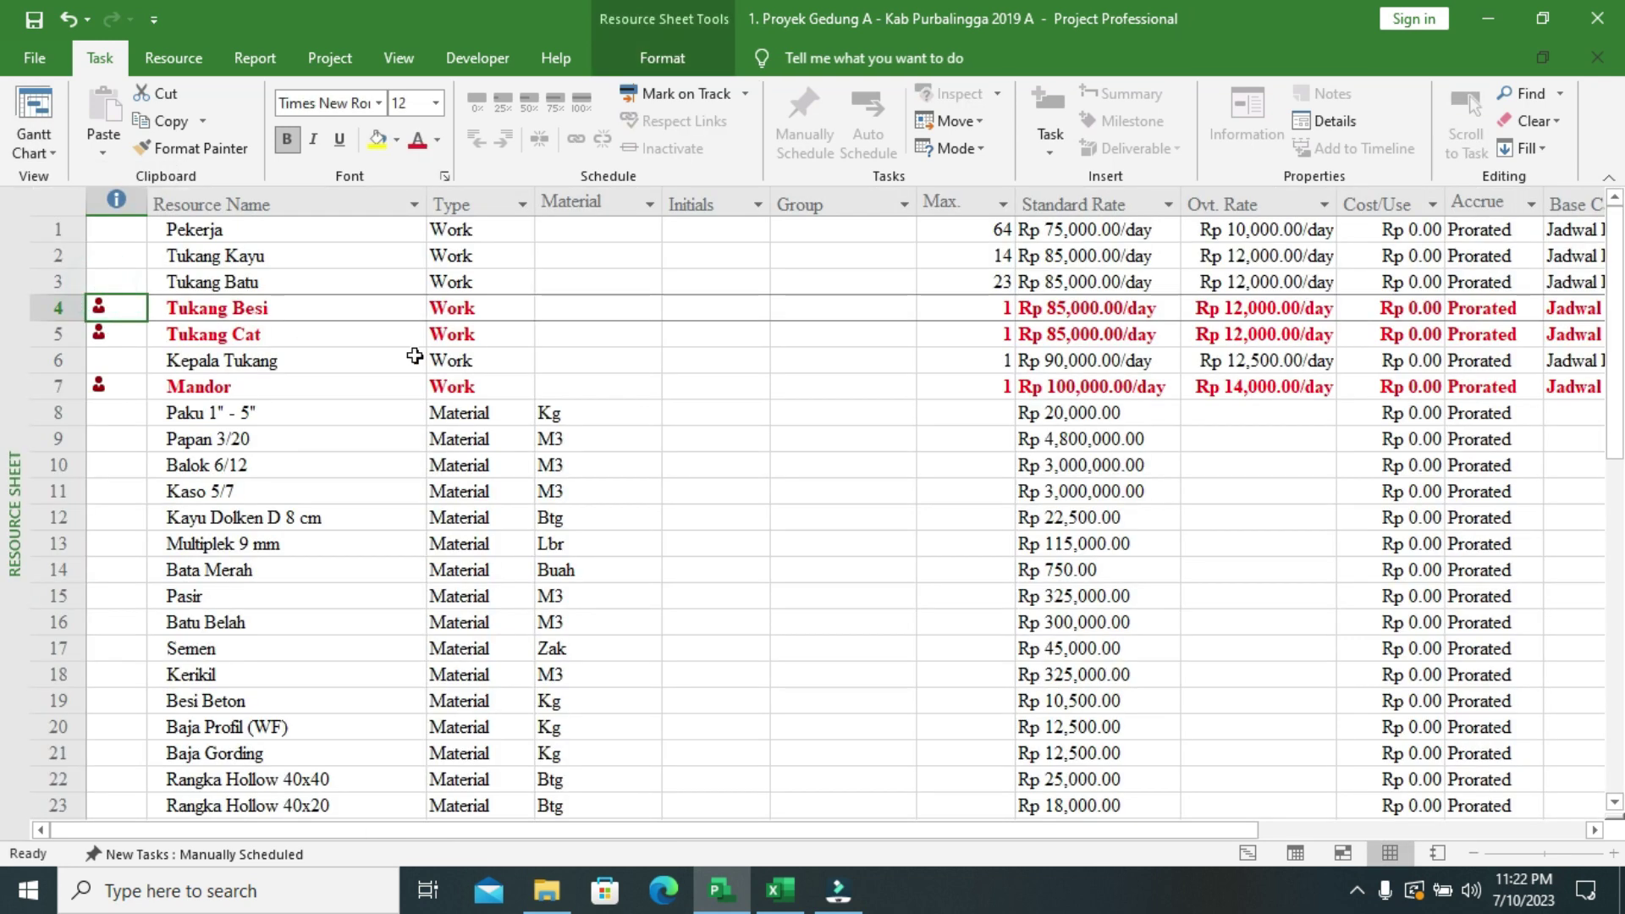
pyautogui.click(991, 308)
pyautogui.write('18')
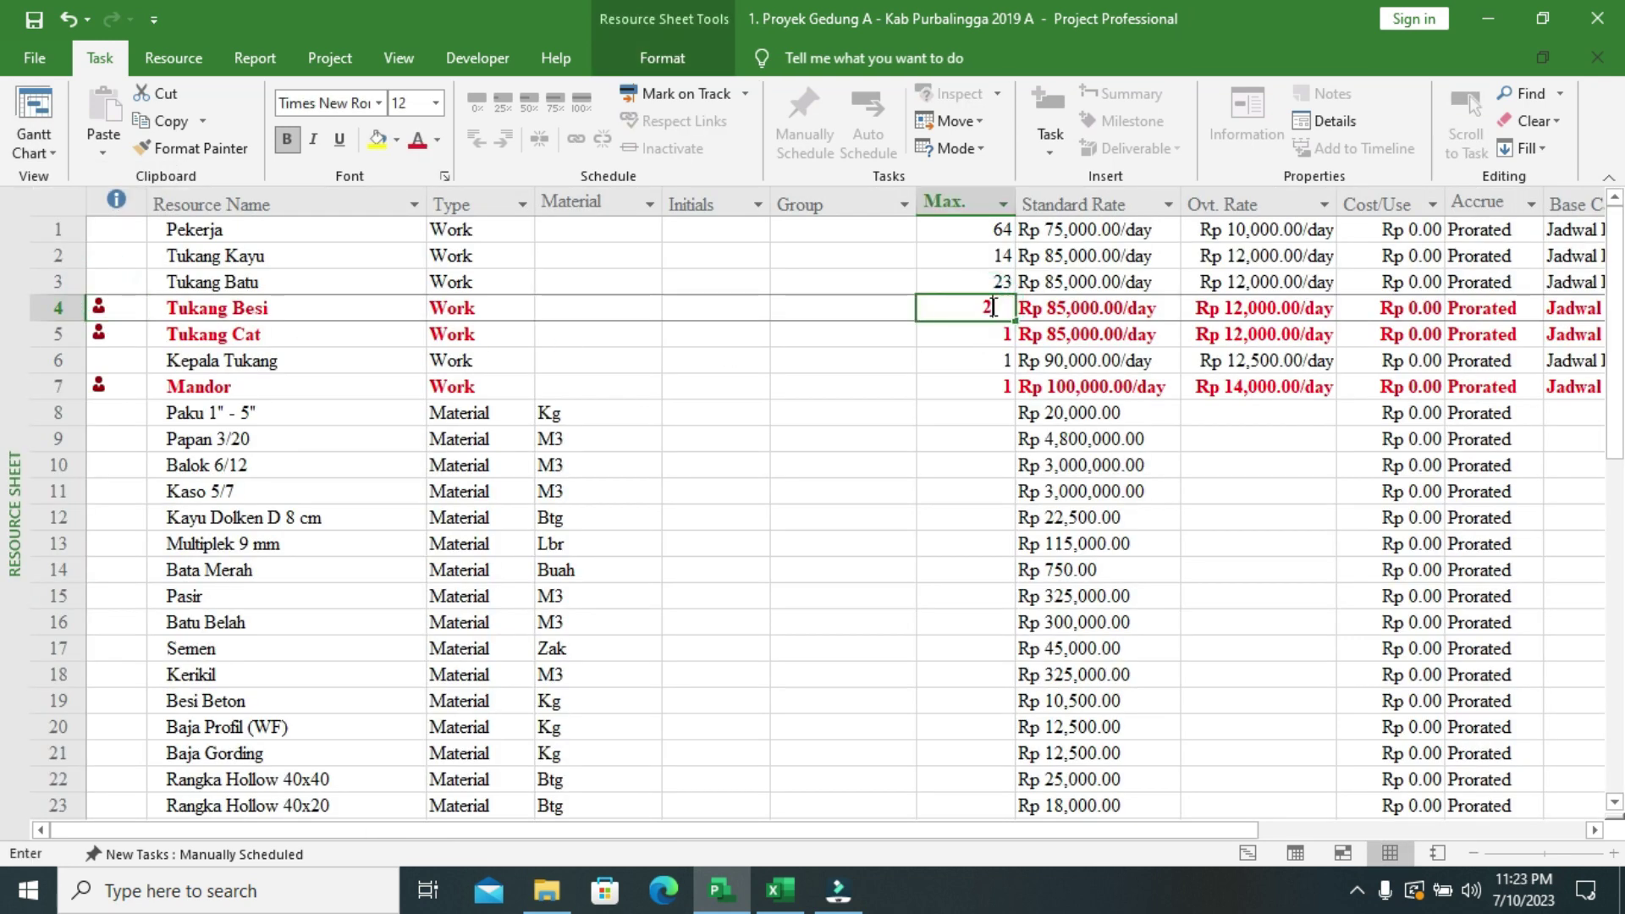
pyautogui.press('Return')
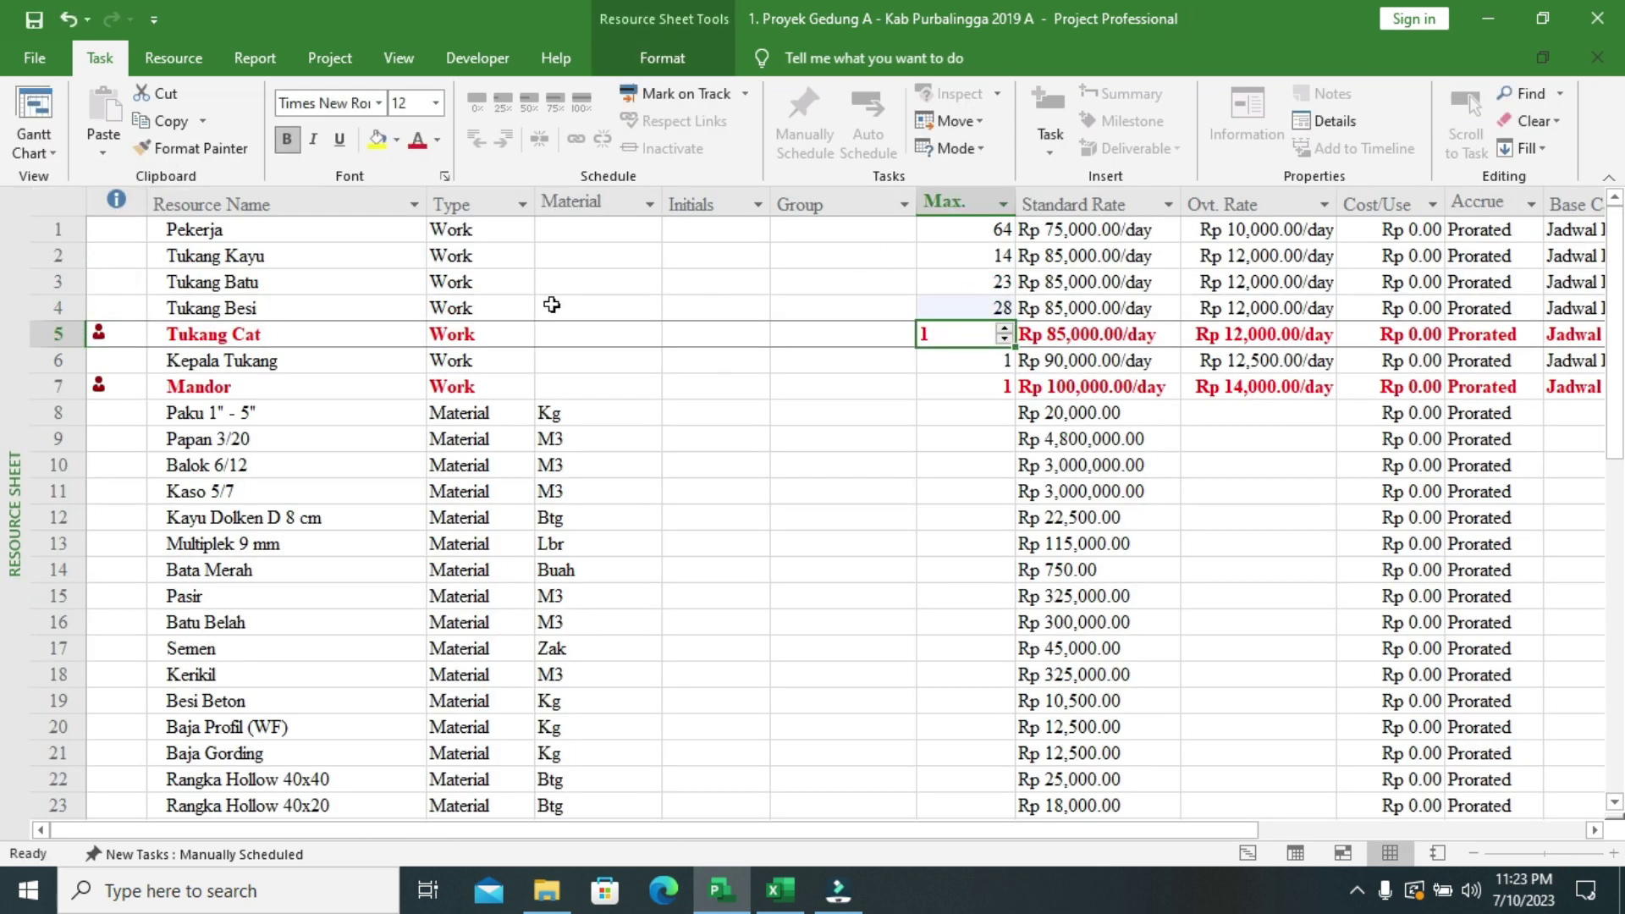
# - Open the Resource Usage view and examine Tukang Cat's daily workloads from Sep 21 to Dec 30 to find the highest one
pyautogui.click(36, 151)
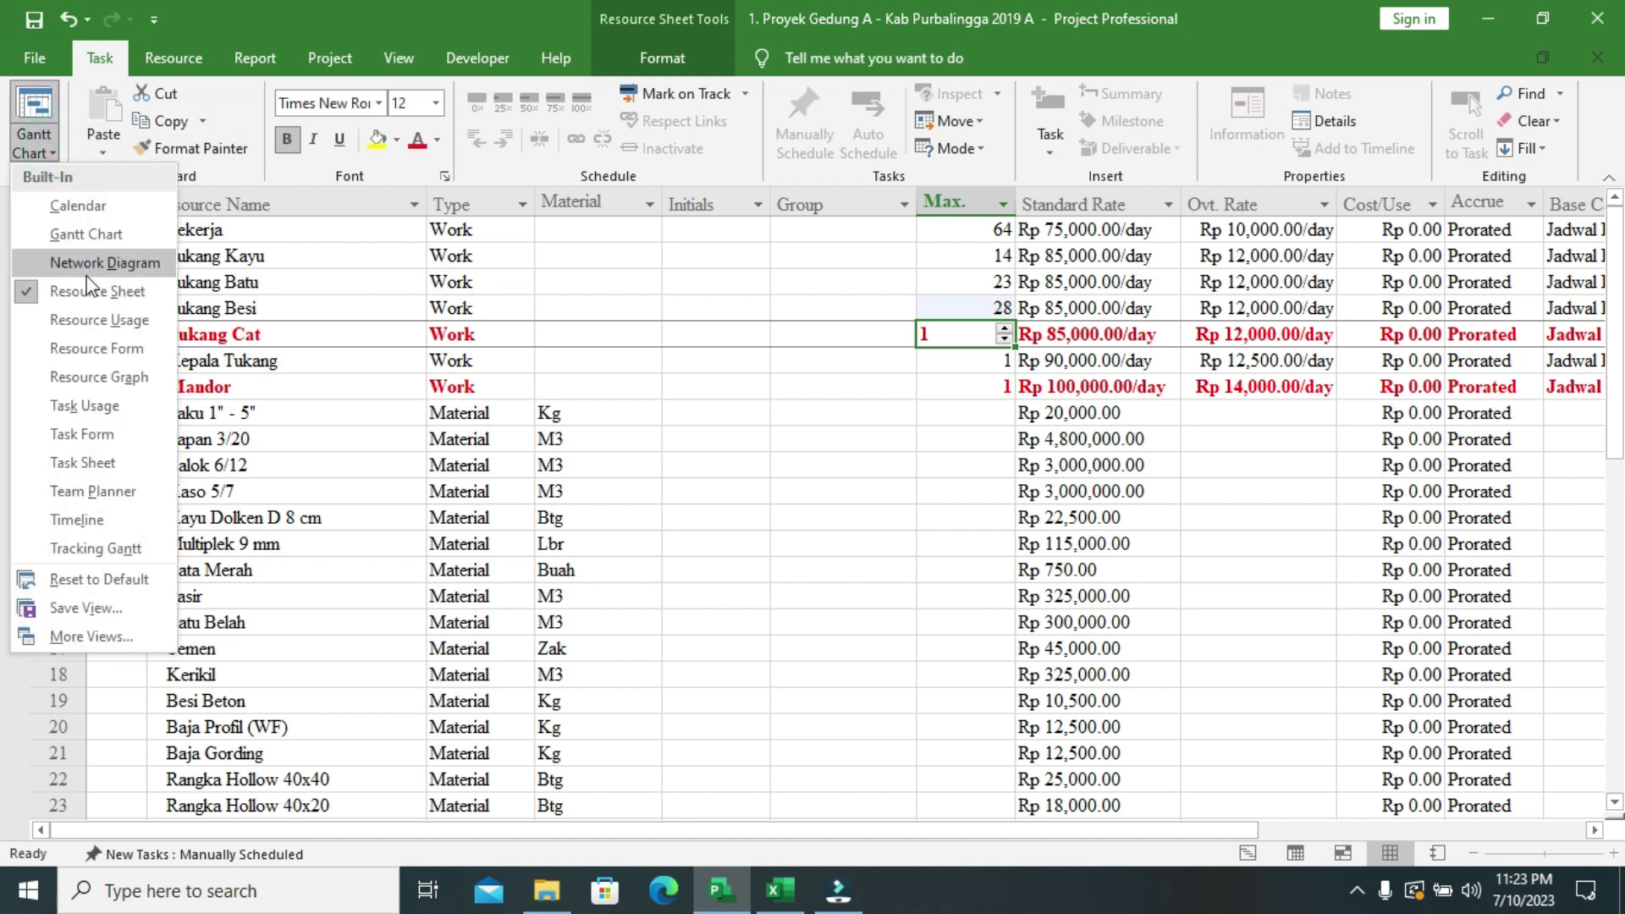
pyautogui.click(96, 319)
pyautogui.click(643, 365)
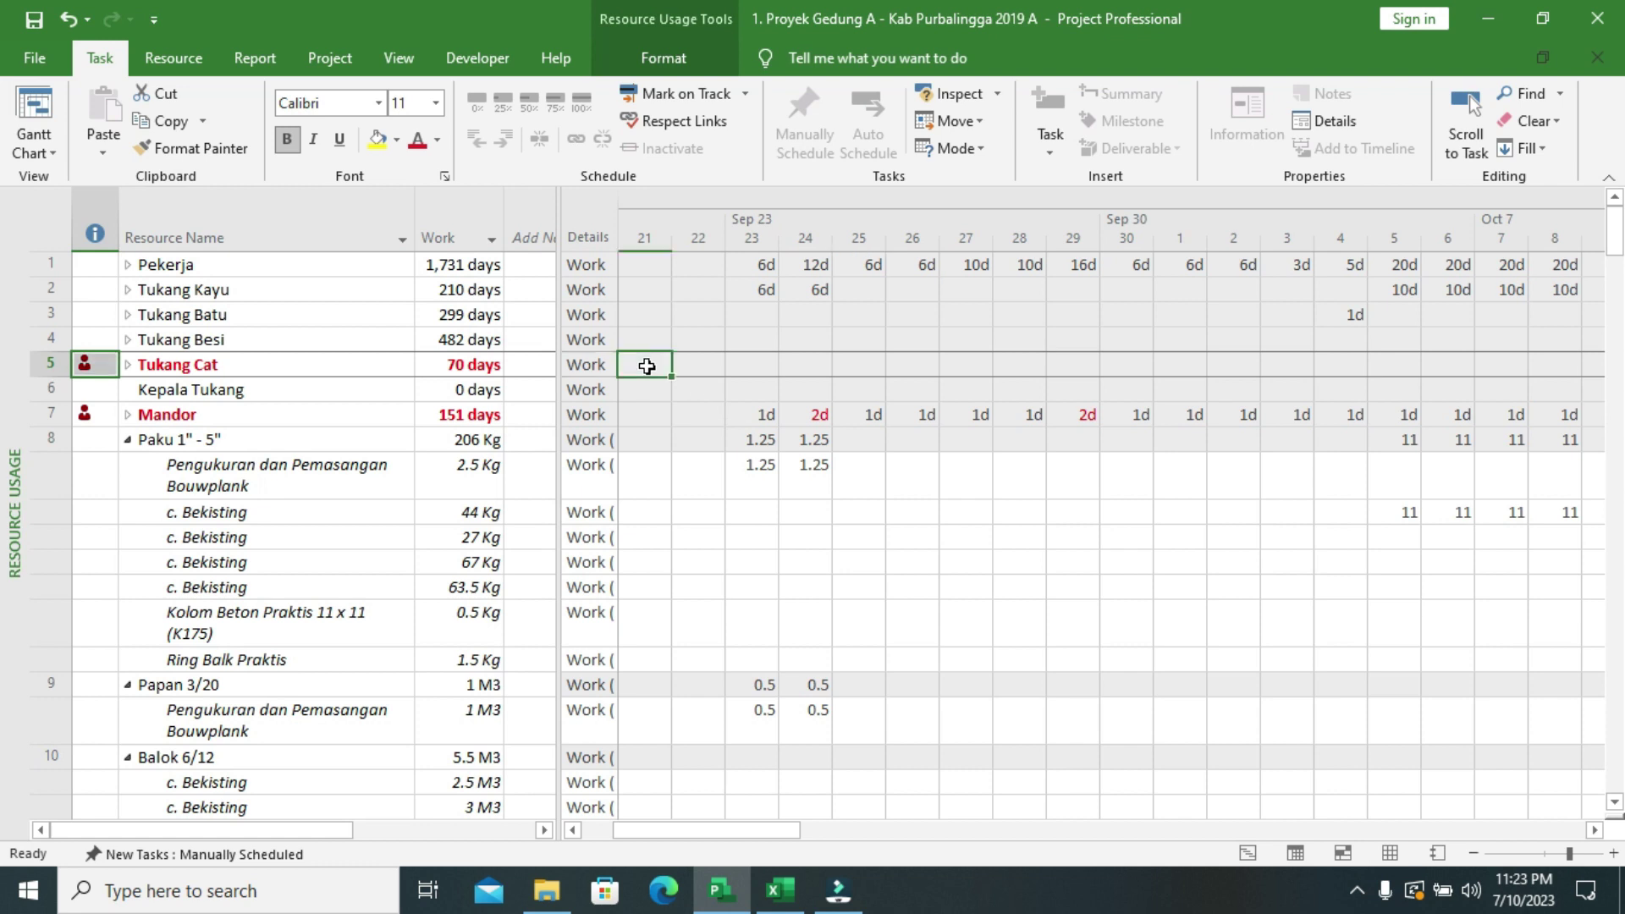
pyautogui.press('Right')
pyautogui.press('Right')
pyautogui.press('Right')
pyautogui.press('Right')
pyautogui.press('Right')
pyautogui.press('Right')
pyautogui.press('Right')
pyautogui.press('Right')
pyautogui.press('Right')
pyautogui.press('Right')
pyautogui.press('Right')
pyautogui.press('Right')
pyautogui.press('Right')
pyautogui.press('Right')
pyautogui.press('Right')
pyautogui.press('Right')
pyautogui.press('Right')
pyautogui.press('Right')
pyautogui.press('Right')
pyautogui.press('Right')
pyautogui.press('Right')
pyautogui.press('Right')
pyautogui.press('Right')
pyautogui.press('Right')
pyautogui.press('Right')
pyautogui.press('Right')
pyautogui.press('Right')
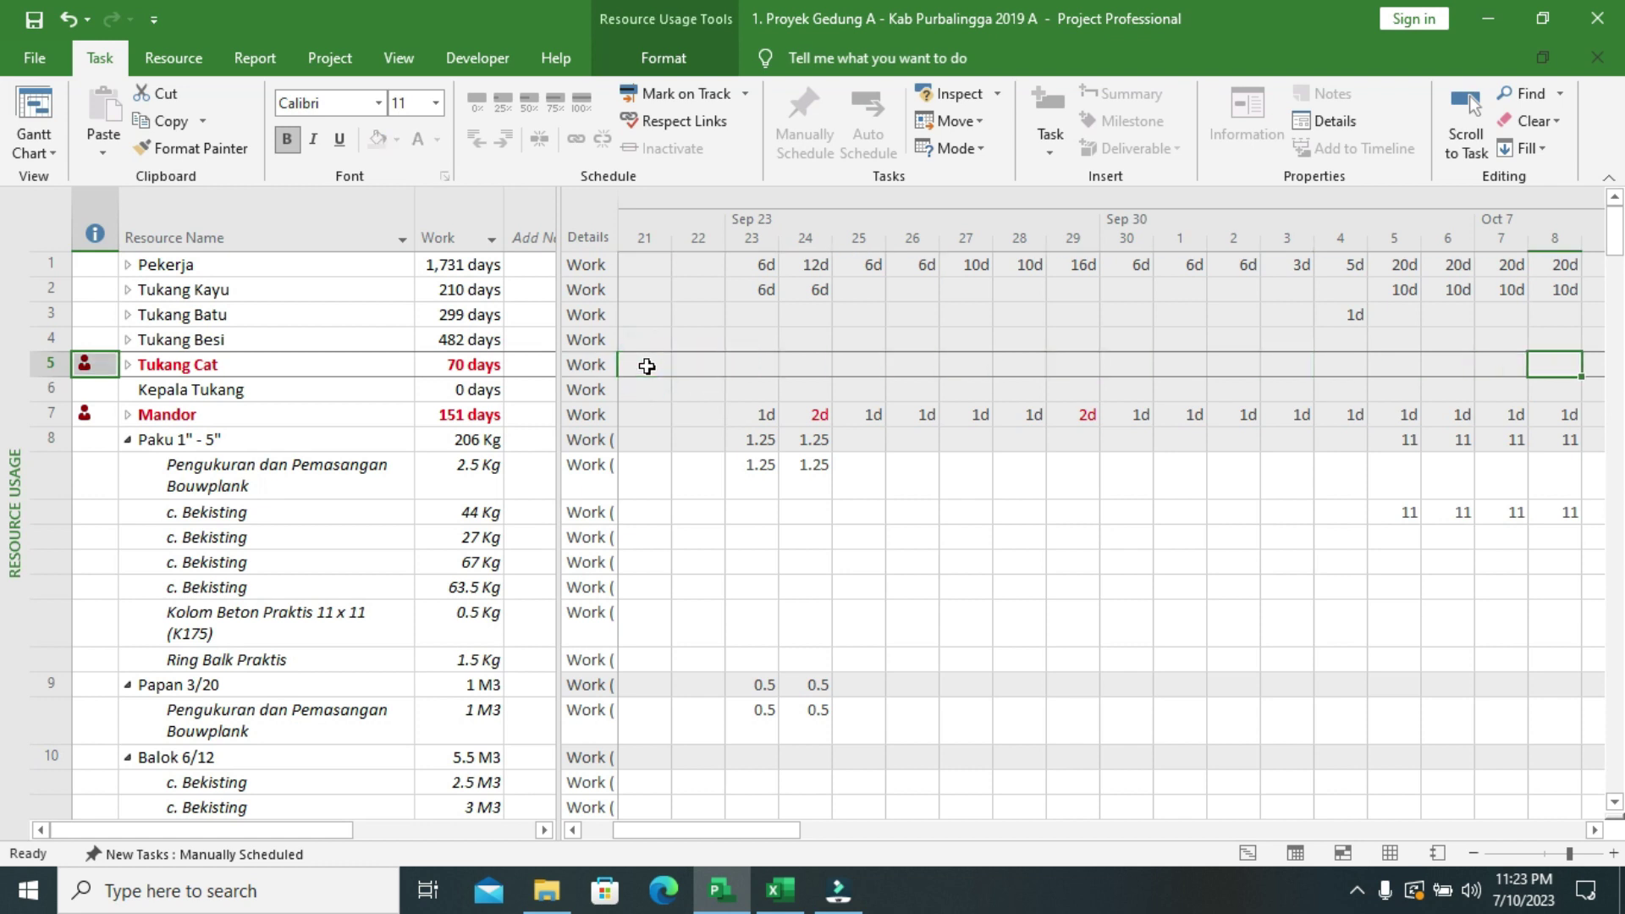
pyautogui.press('Right')
pyautogui.press('Right')
pyautogui.press('Right')
pyautogui.press('Right')
pyautogui.press('Right')
pyautogui.press('Right')
pyautogui.press('Right')
pyautogui.press('Right')
pyautogui.press('Right')
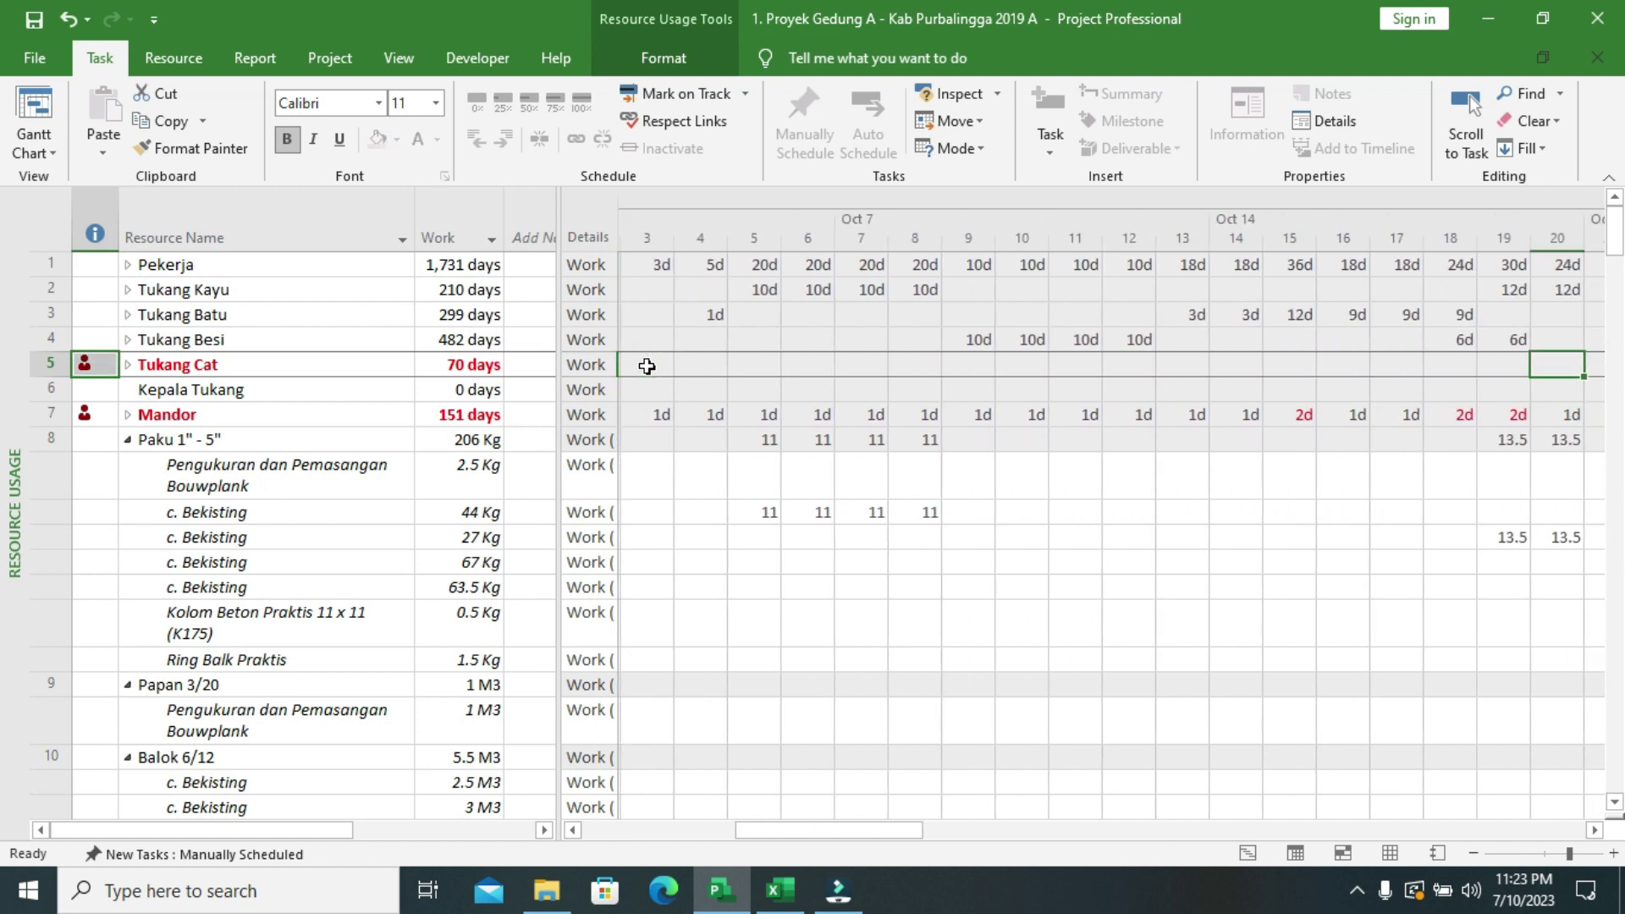
pyautogui.press('Right')
pyautogui.press('Right')
pyautogui.press('Right')
pyautogui.press('Right')
pyautogui.press('Right')
pyautogui.press('Right')
pyautogui.press('Right')
pyautogui.press('Right')
pyautogui.press('Right')
pyautogui.press('Right')
pyautogui.press('Right')
pyautogui.press('Right')
pyautogui.press('Right')
pyautogui.press('Right')
pyautogui.press('Right')
pyautogui.press('Right')
pyautogui.press('Right')
pyautogui.press('Right')
pyautogui.press('Right')
pyautogui.press('Right')
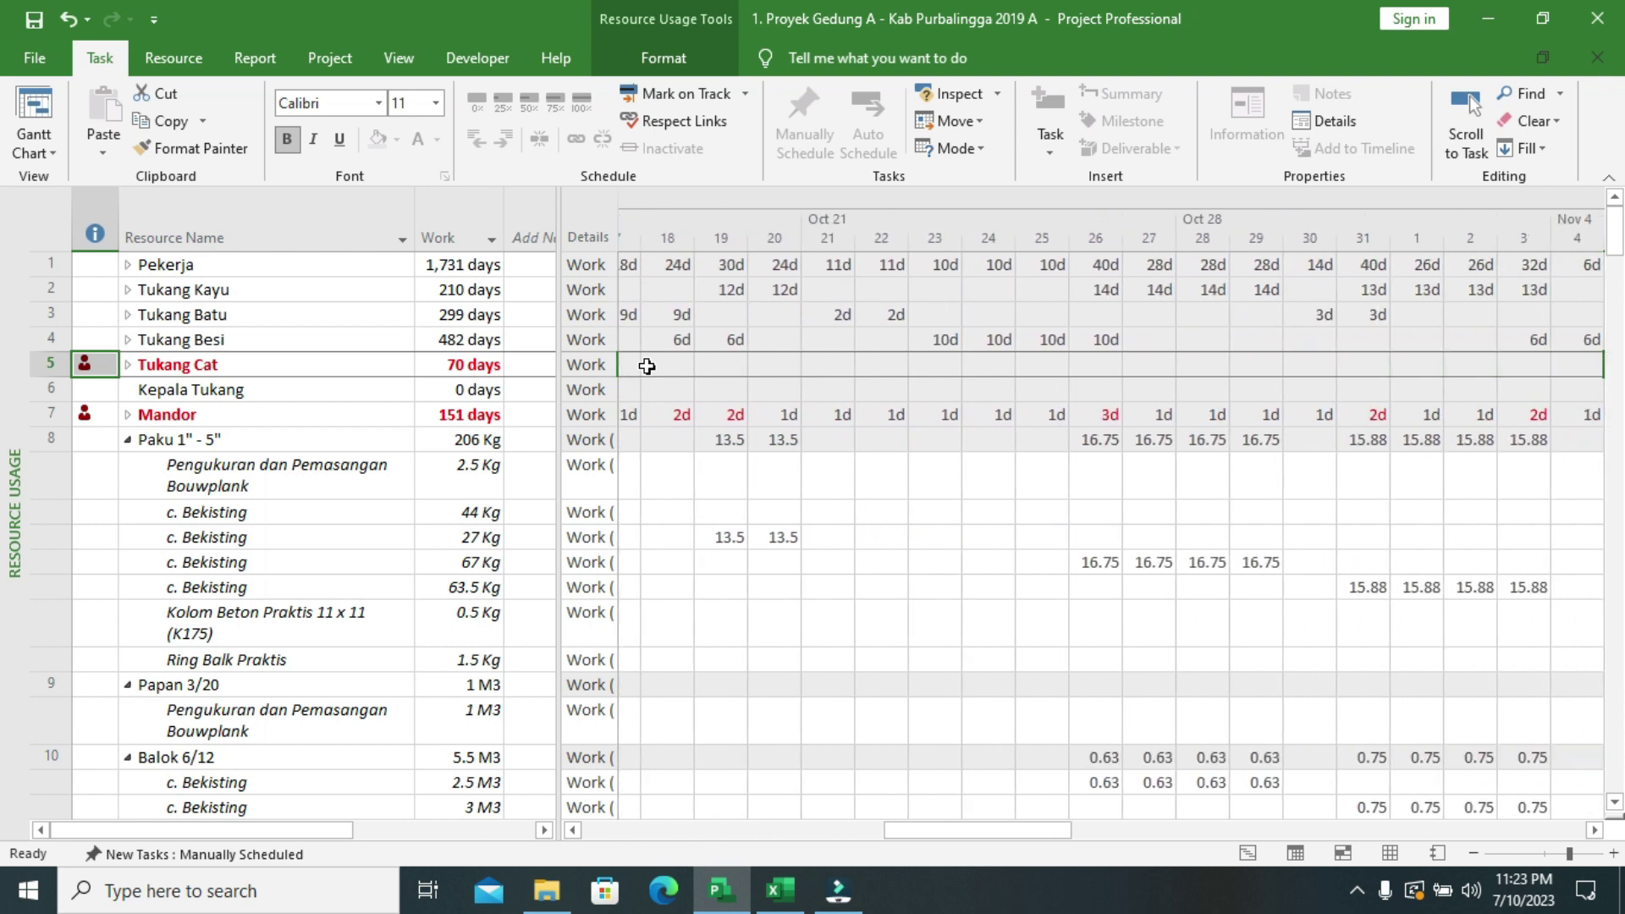
pyautogui.press('Right')
pyautogui.press('Right')
pyautogui.press('Right')
pyautogui.press('Right')
pyautogui.press('Right')
pyautogui.press('Right')
pyautogui.press('Right')
pyautogui.press('Right')
pyautogui.press('Right')
pyautogui.press('Right')
pyautogui.press('Right')
pyautogui.press('Right')
pyautogui.press('Right')
pyautogui.press('Right')
pyautogui.press('Right')
pyautogui.press('Right')
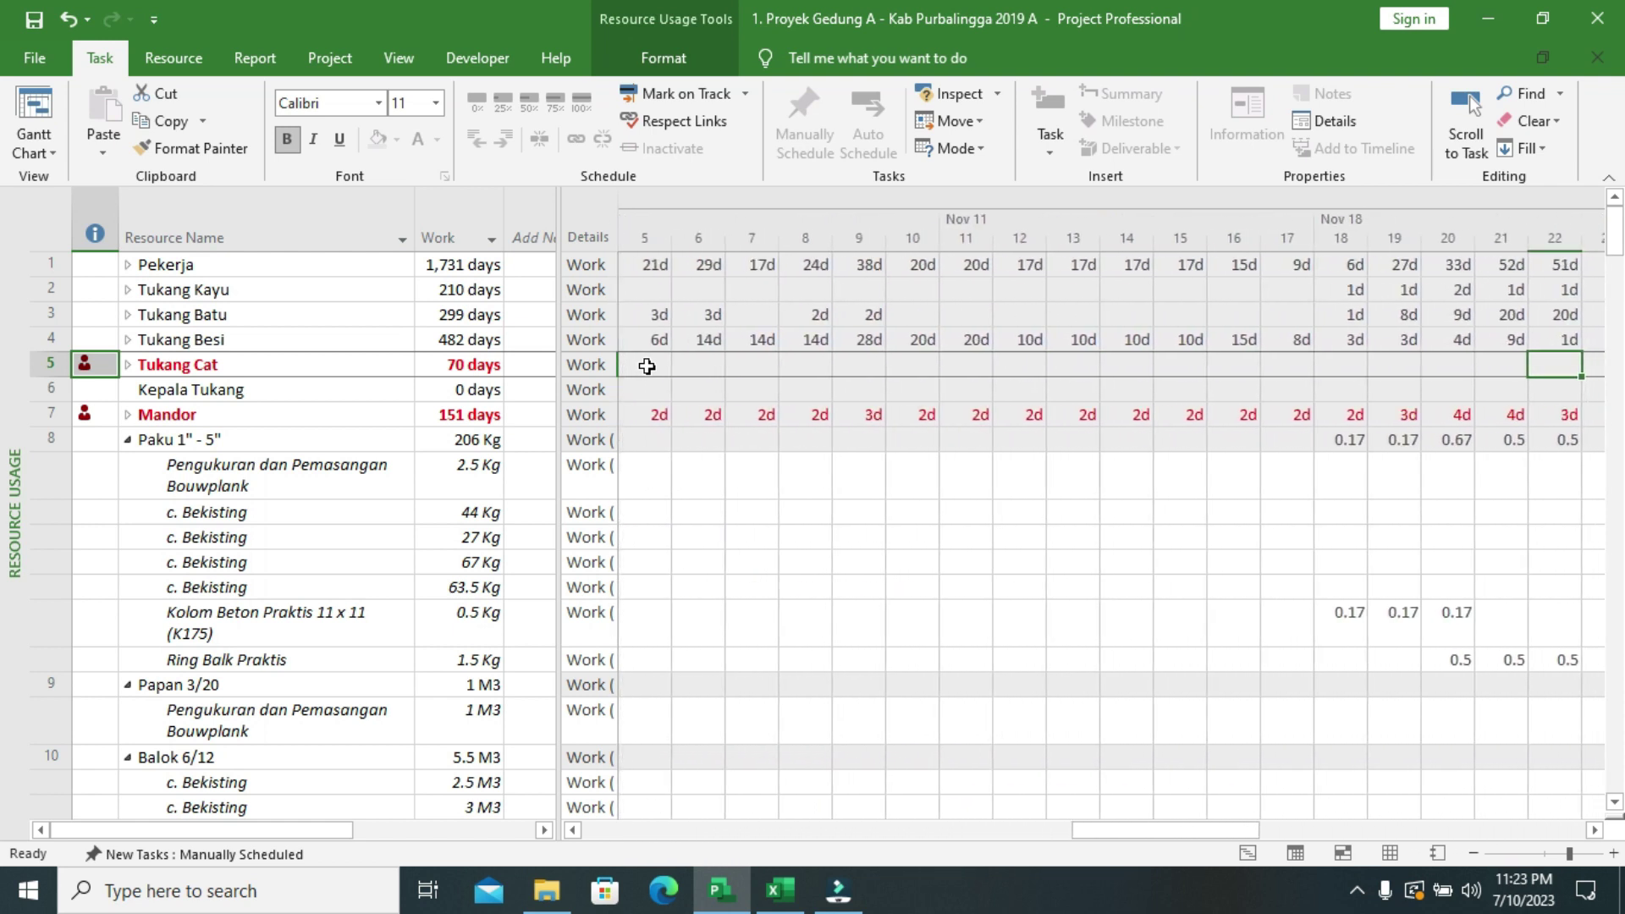
pyautogui.press('Right')
pyautogui.press('Right')
pyautogui.press('Right')
pyautogui.press('Right')
pyautogui.press('Right')
pyautogui.press('Left')
pyautogui.press('Left')
pyautogui.press('Left')
pyautogui.press('Right')
pyautogui.press('Right')
pyautogui.press('Right')
pyautogui.press('Right')
pyautogui.press('Right')
pyautogui.press('Right')
pyautogui.press('Right')
pyautogui.press('Right')
pyautogui.press('Right')
pyautogui.press('Right')
pyautogui.press('Right')
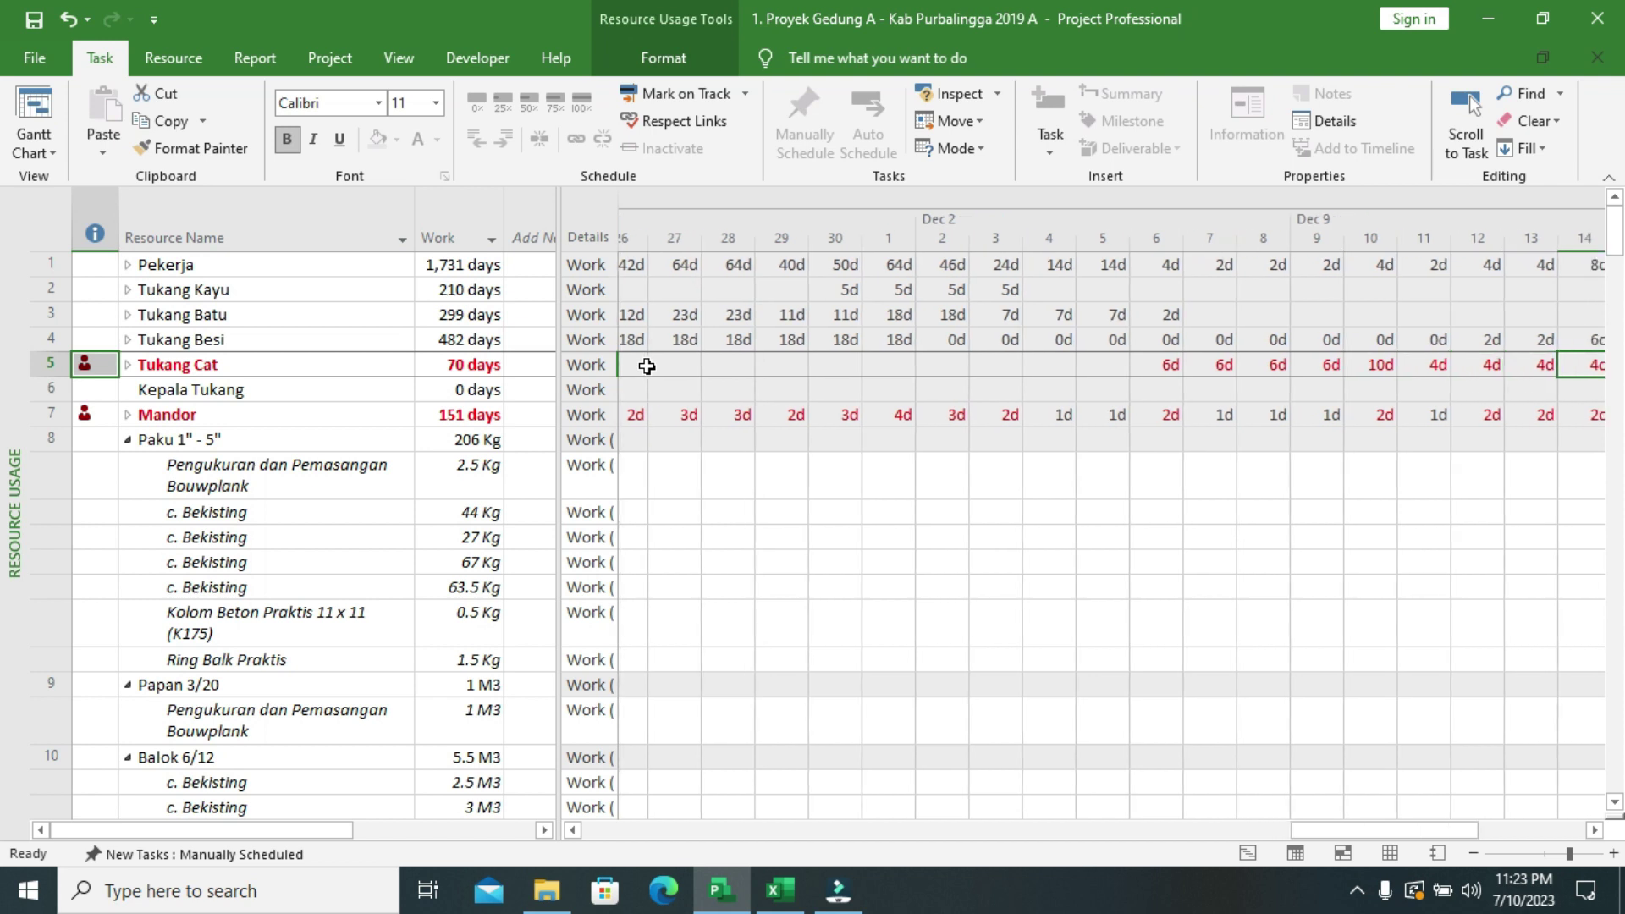
pyautogui.press('Right')
pyautogui.press('Right')
pyautogui.press('Right')
pyautogui.press('Right')
pyautogui.press('Right')
pyautogui.press('Right')
pyautogui.press('Right')
pyautogui.press('Right')
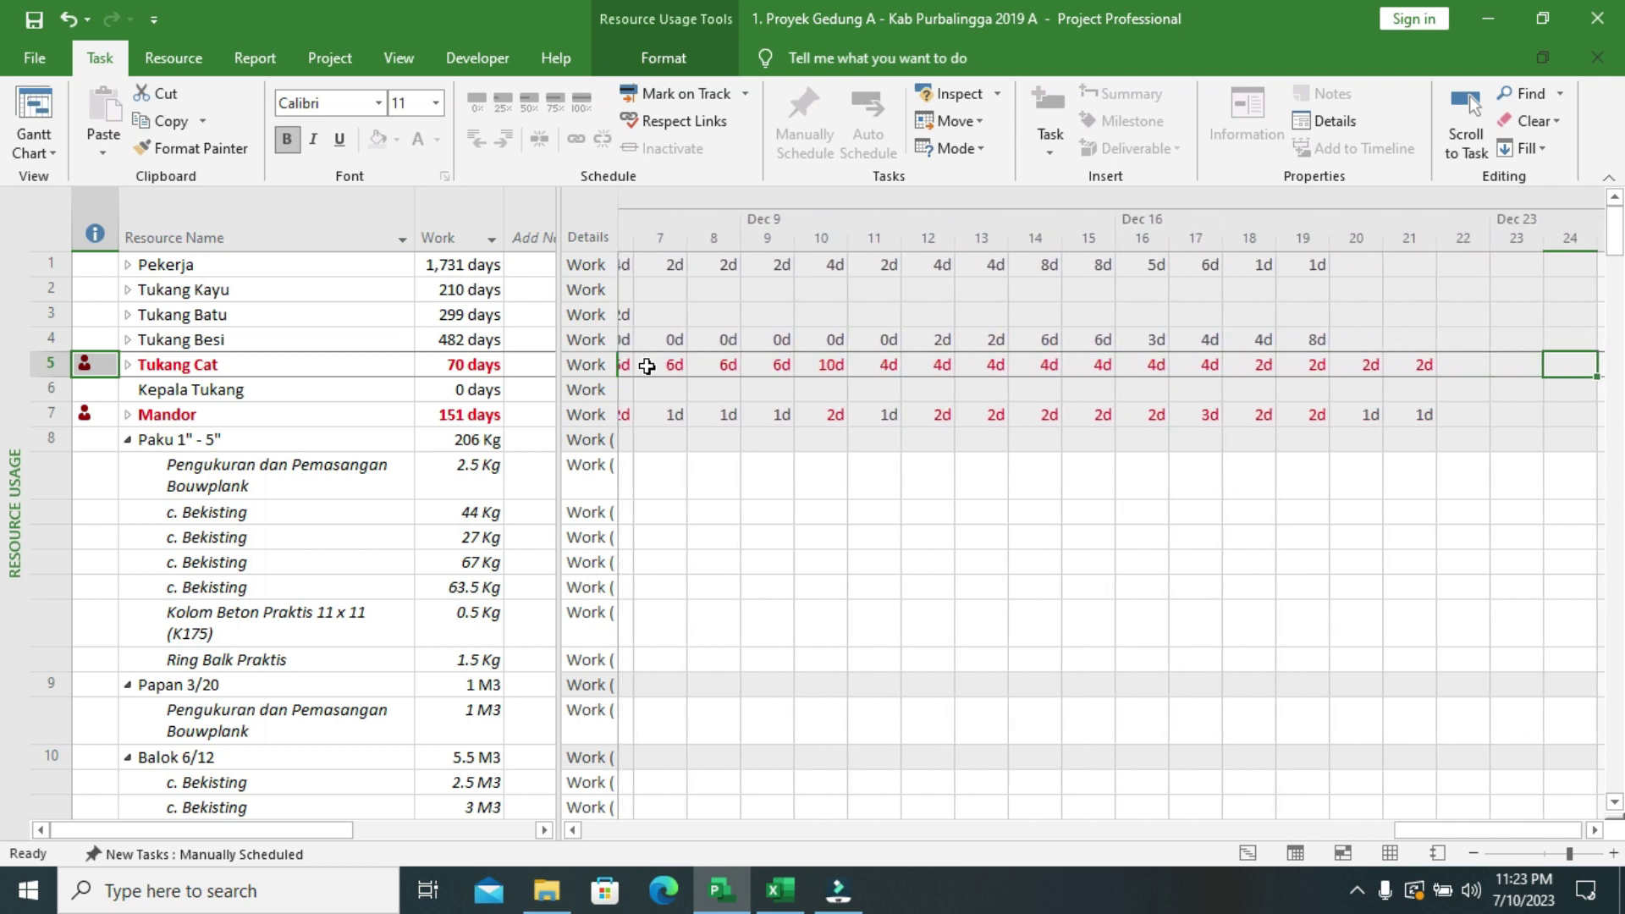
pyautogui.press('Right')
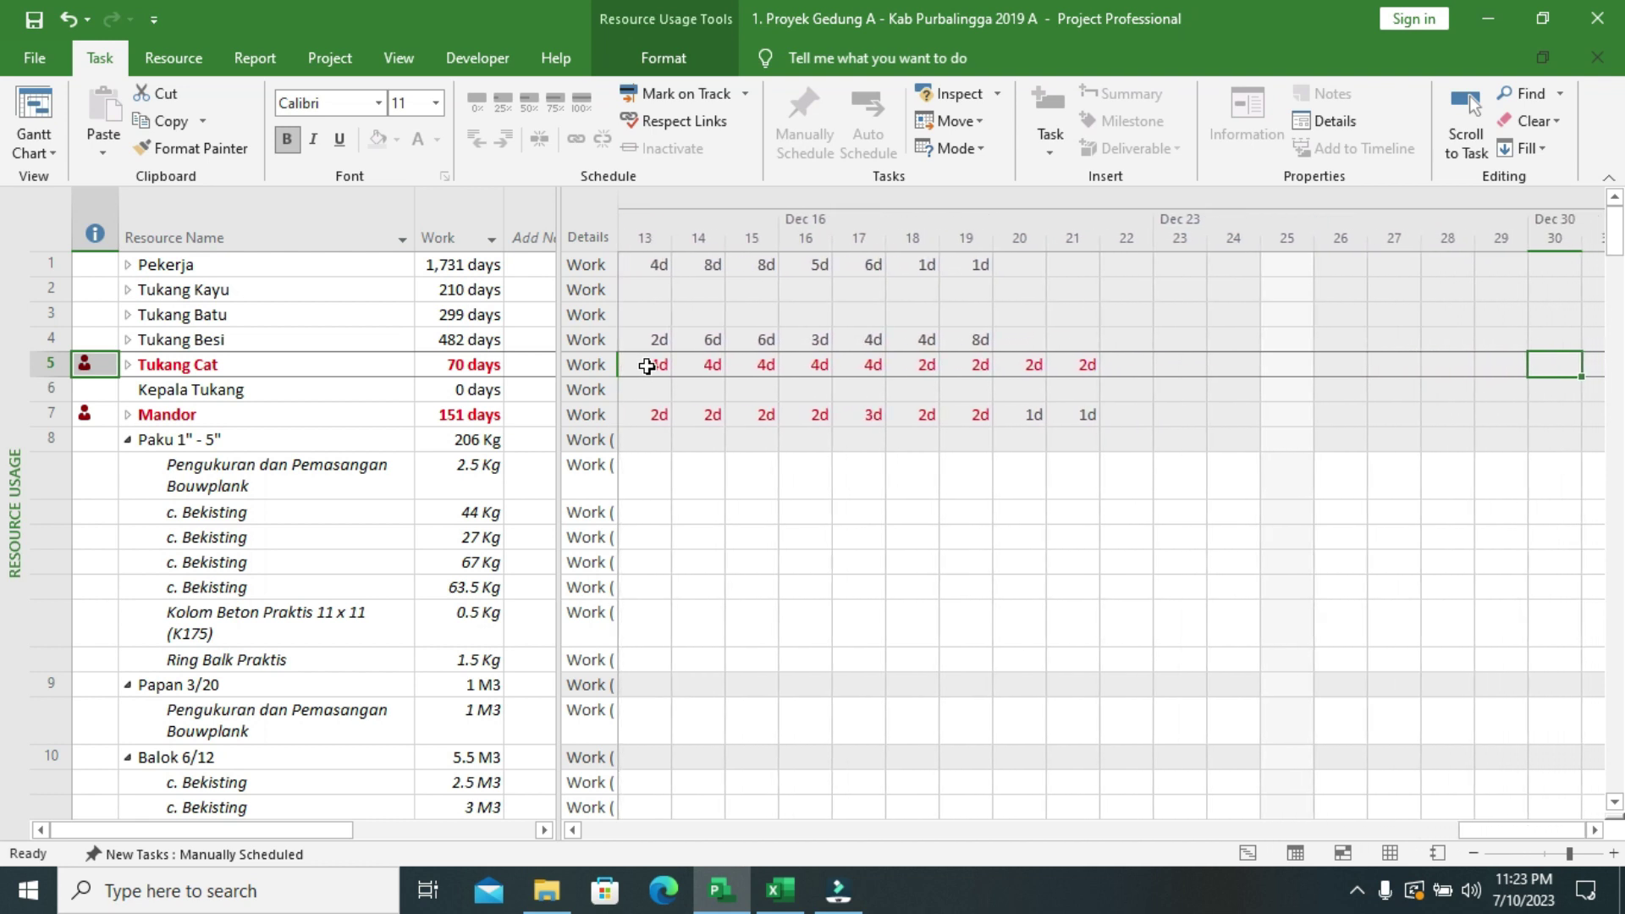
# - Set the Max. units of Tukang Cat to 10 in the Resource Sheet
pyautogui.click(34, 152)
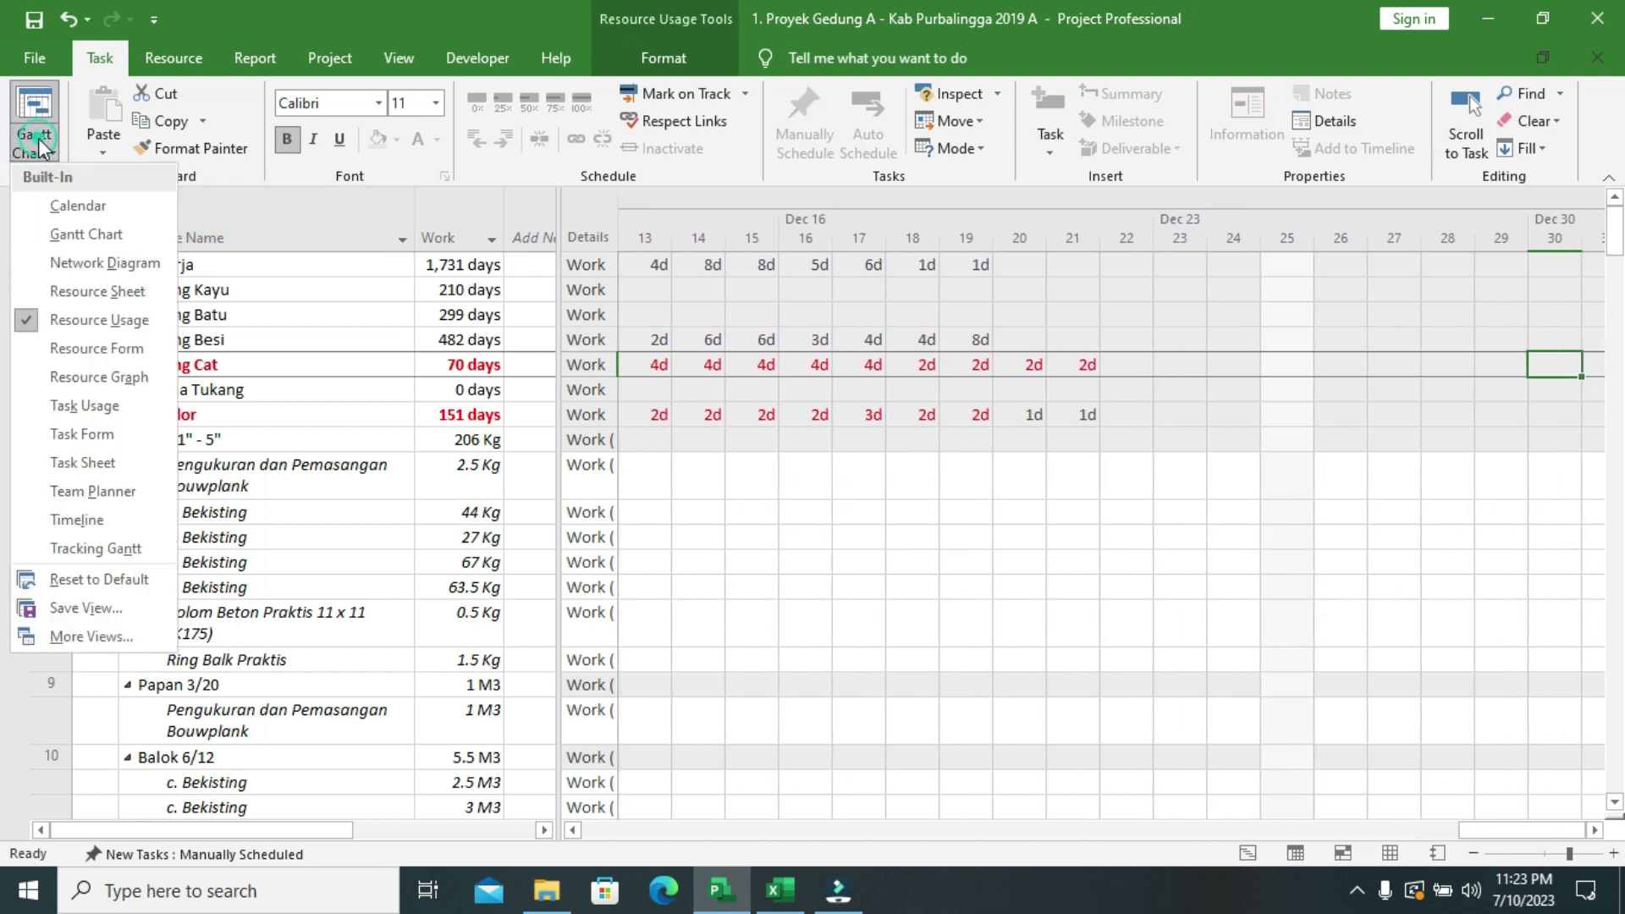
pyautogui.click(79, 292)
pyautogui.click(961, 331)
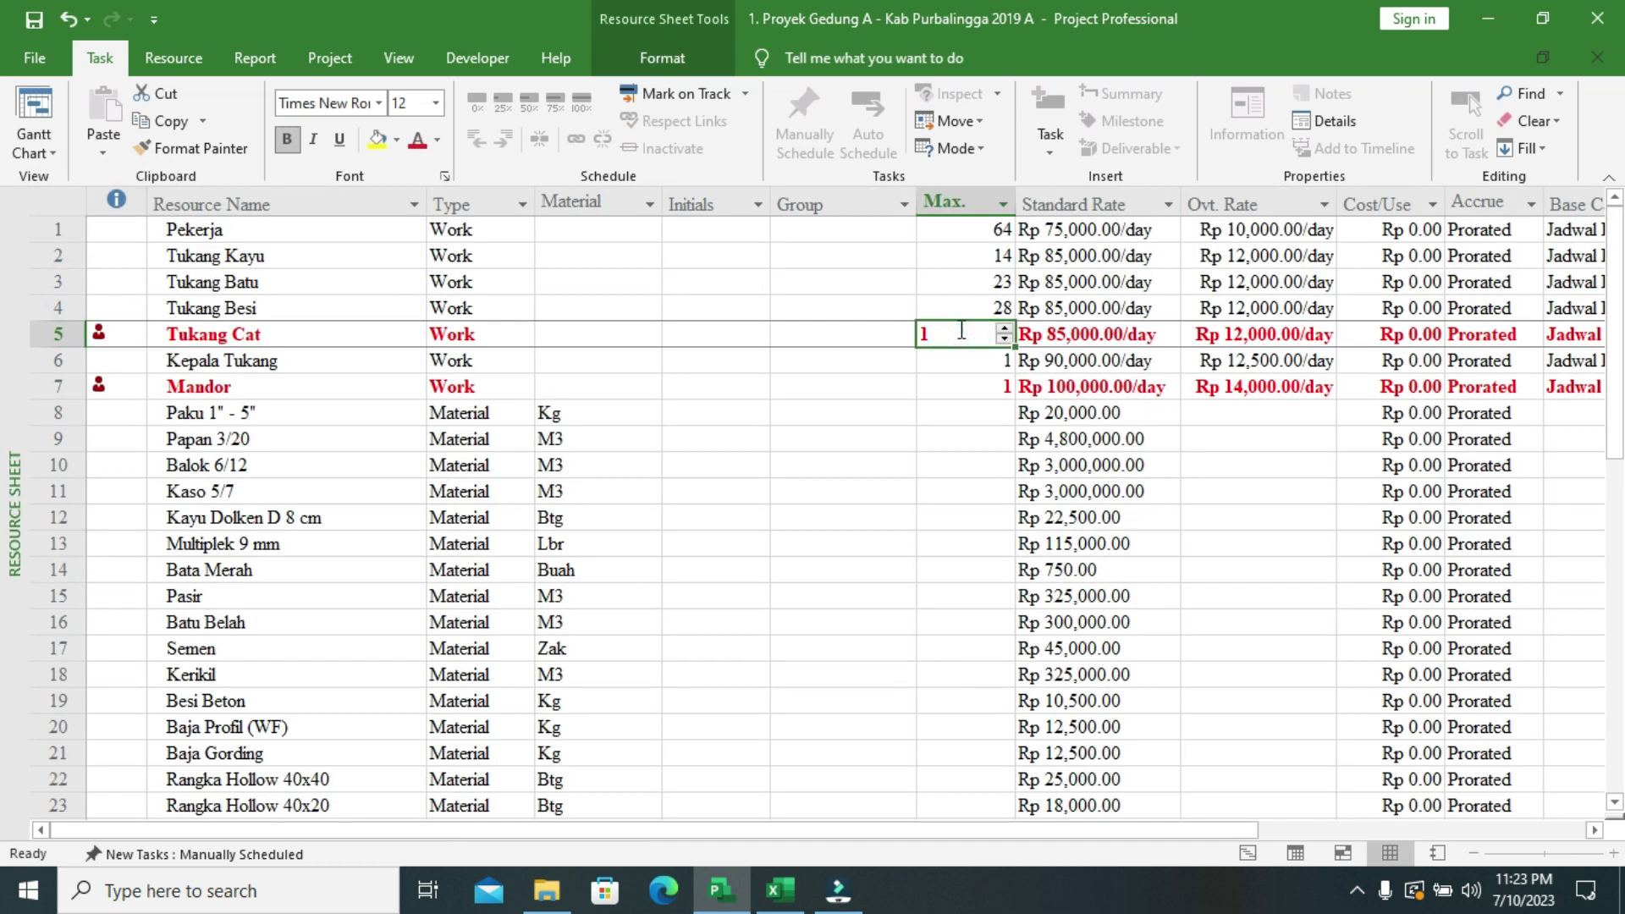
pyautogui.write('0')
pyautogui.press('Return')
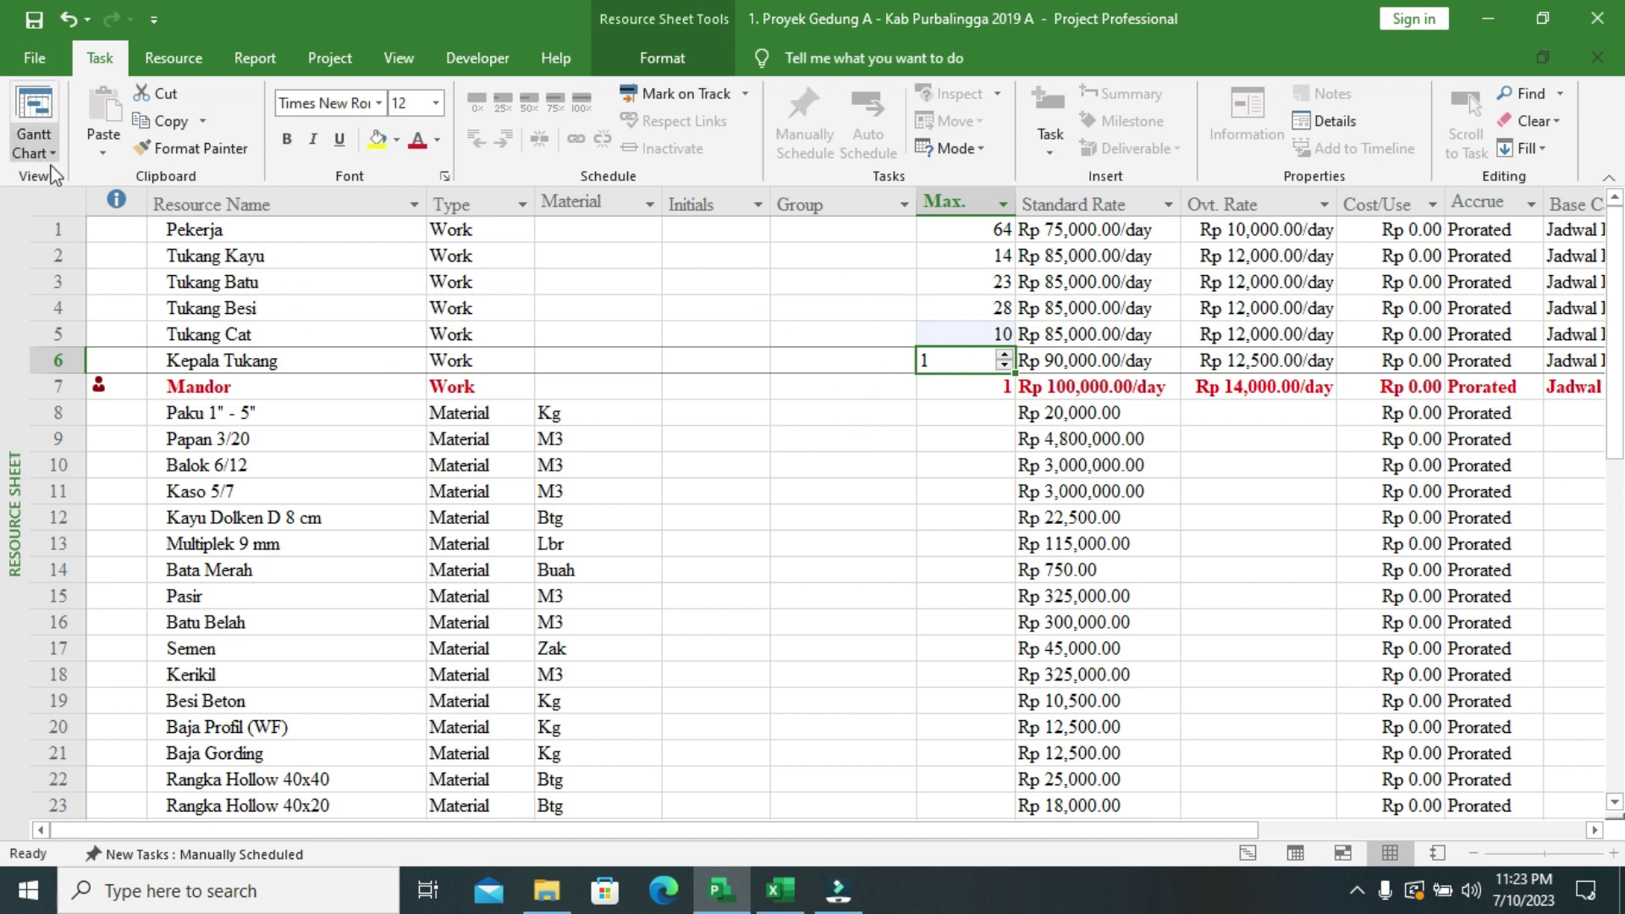
# - Open the Resource Usage view and examine Mandor's daily workloads from Dec 21 back to Sep 16 to find the highest one
pyautogui.click(221, 398)
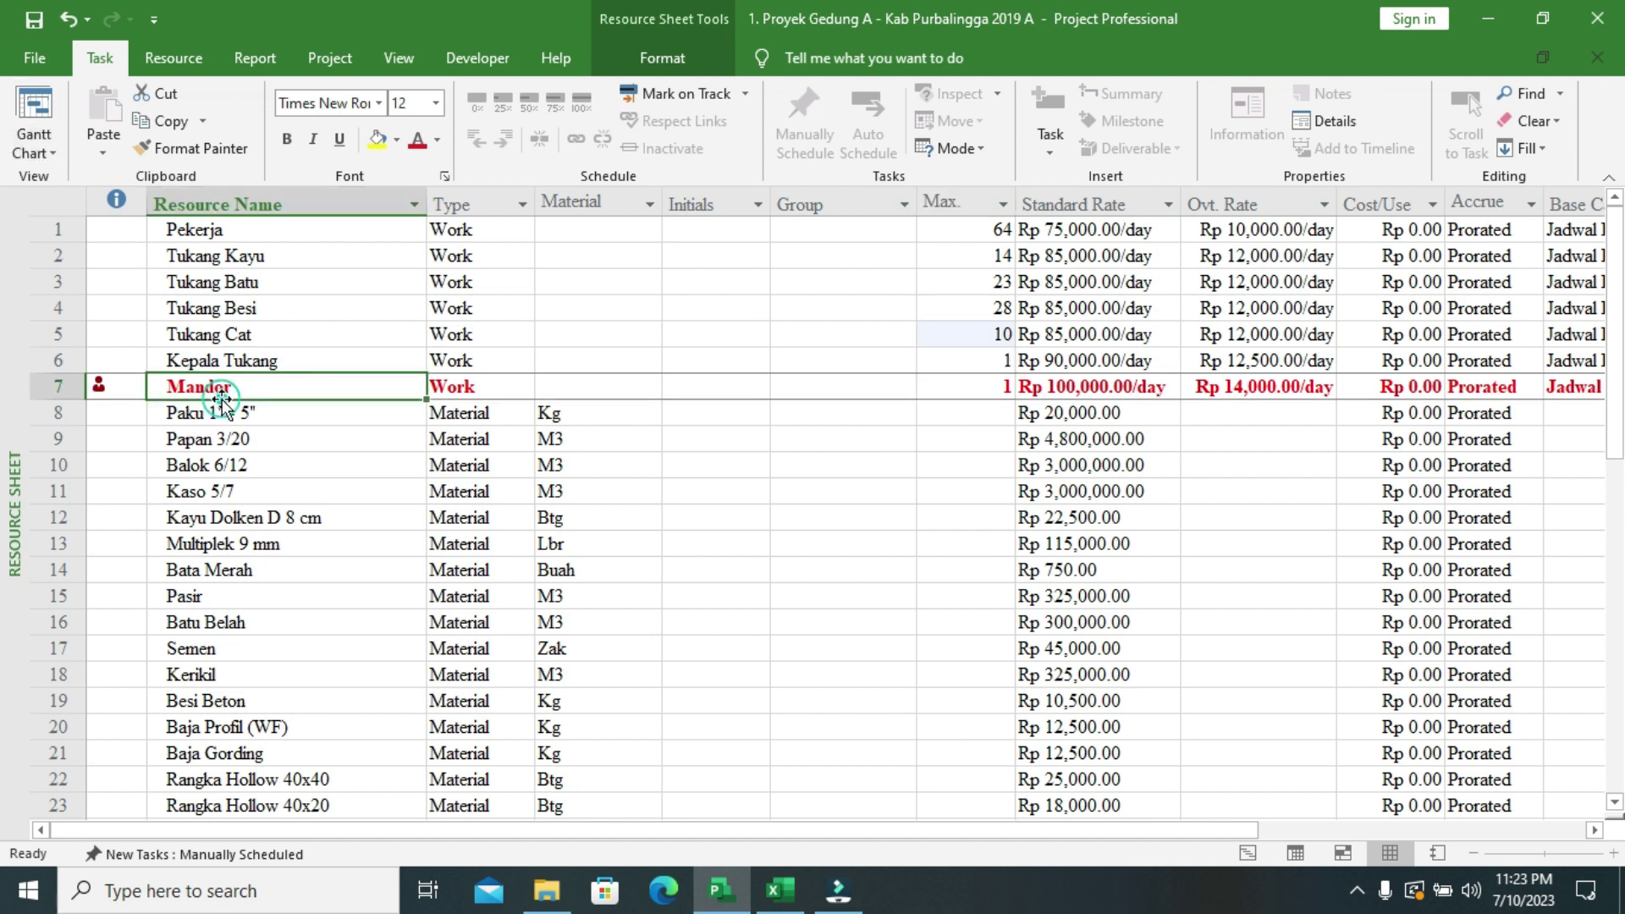
pyautogui.click(37, 135)
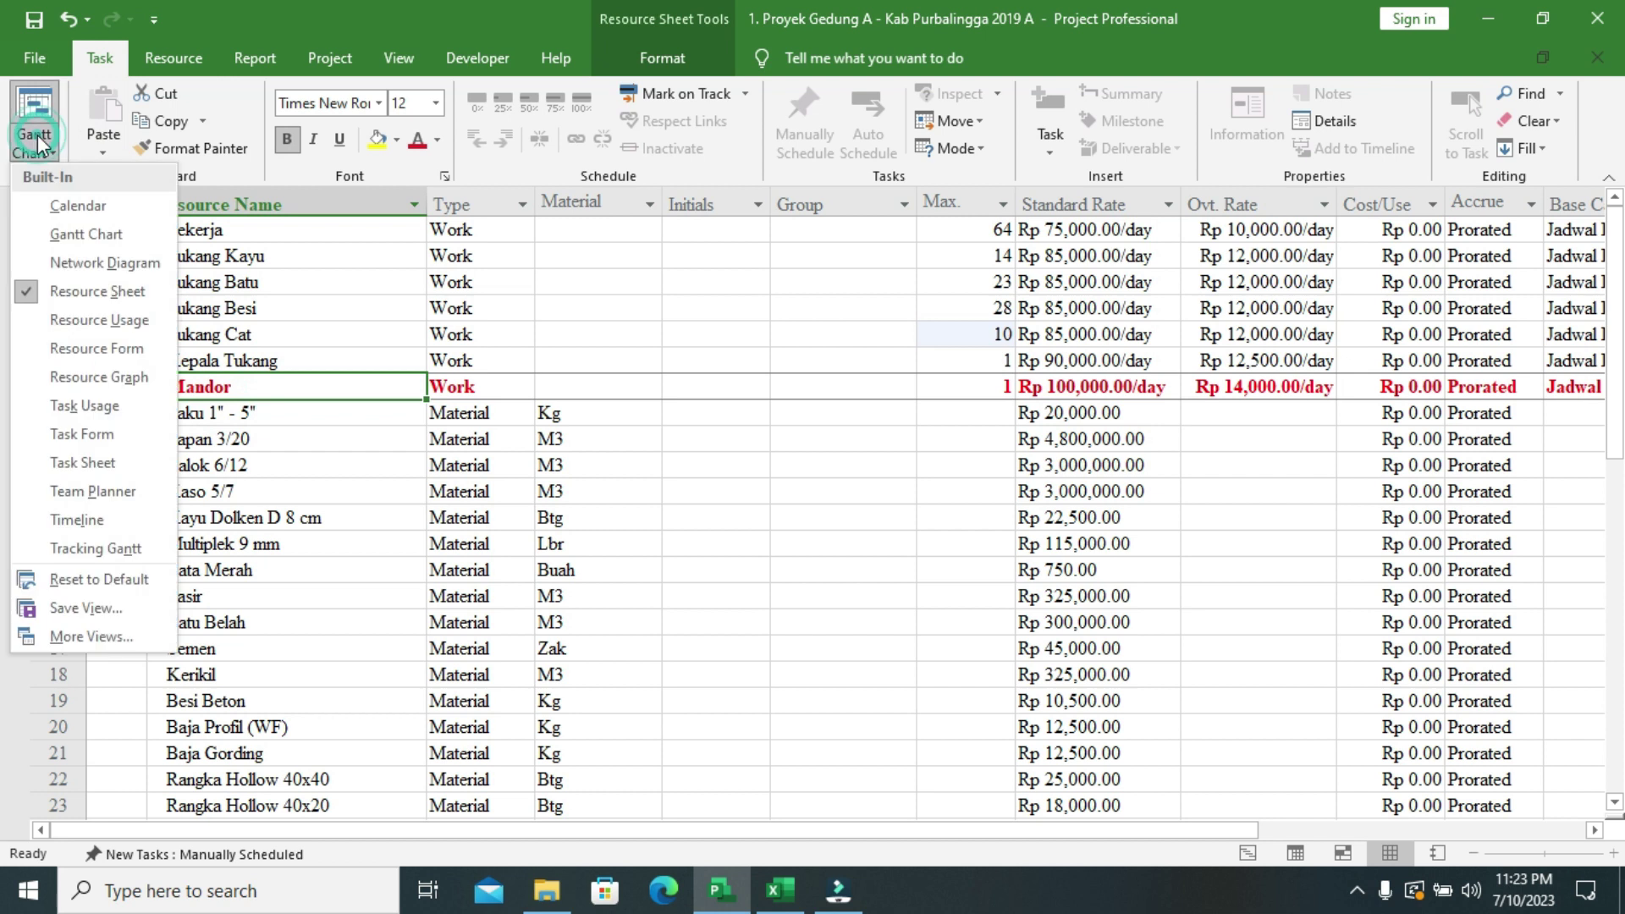
pyautogui.click(99, 320)
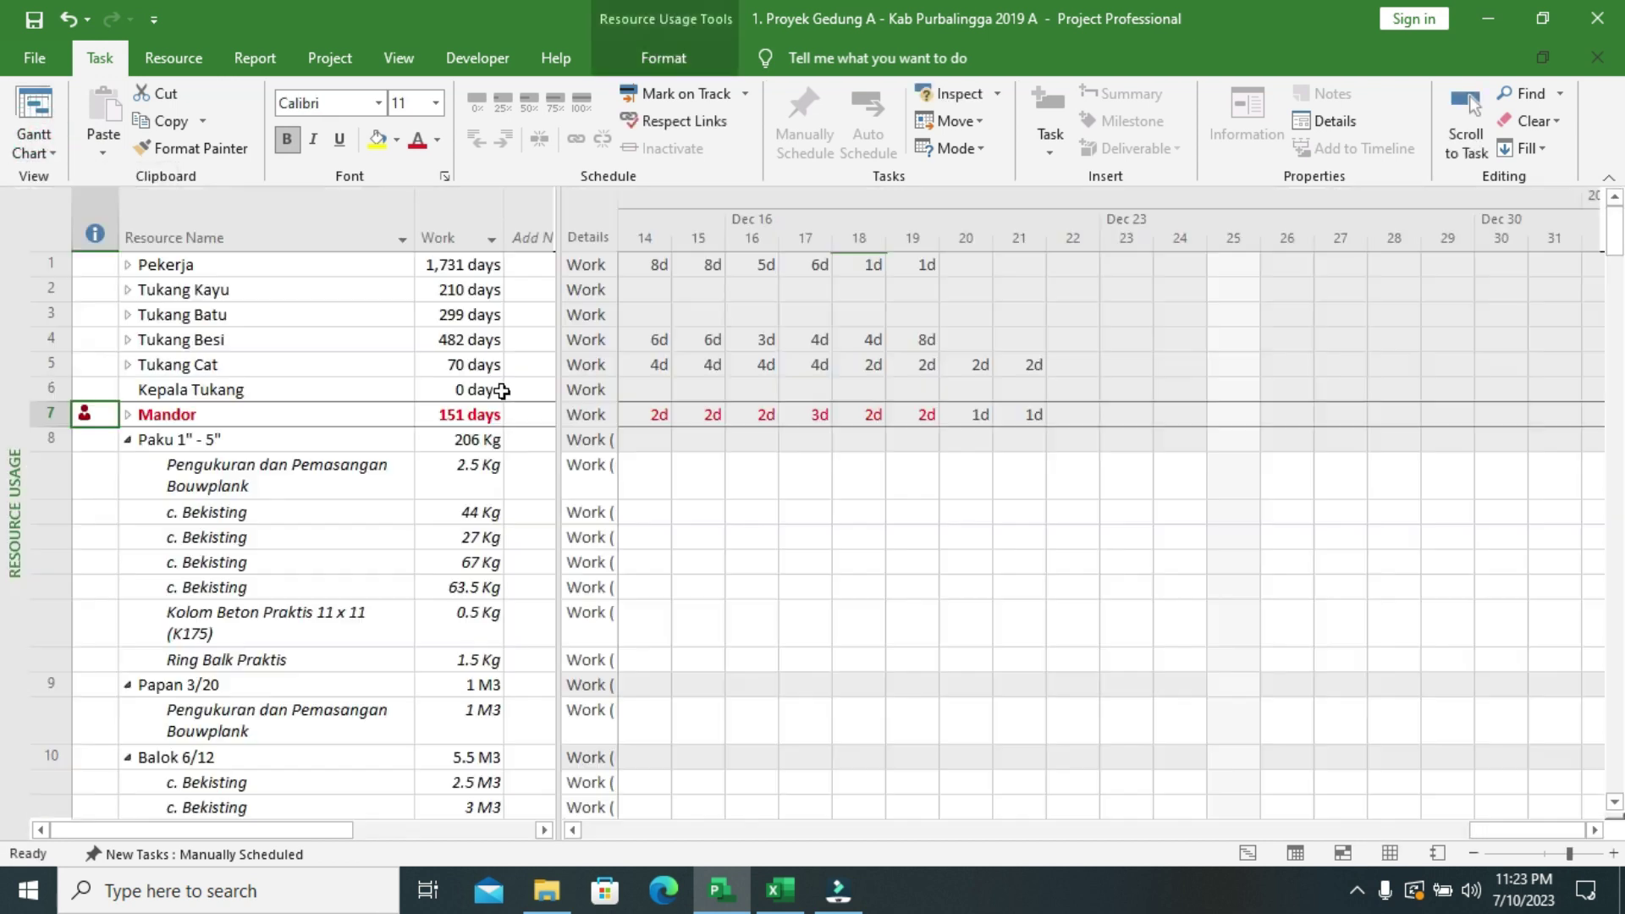
pyautogui.click(1004, 408)
pyautogui.press('Left')
pyautogui.press('Left')
pyautogui.press('Left')
pyautogui.press('Left')
pyautogui.press('Left')
pyautogui.press('Left')
pyautogui.press('Left')
pyautogui.press('Left')
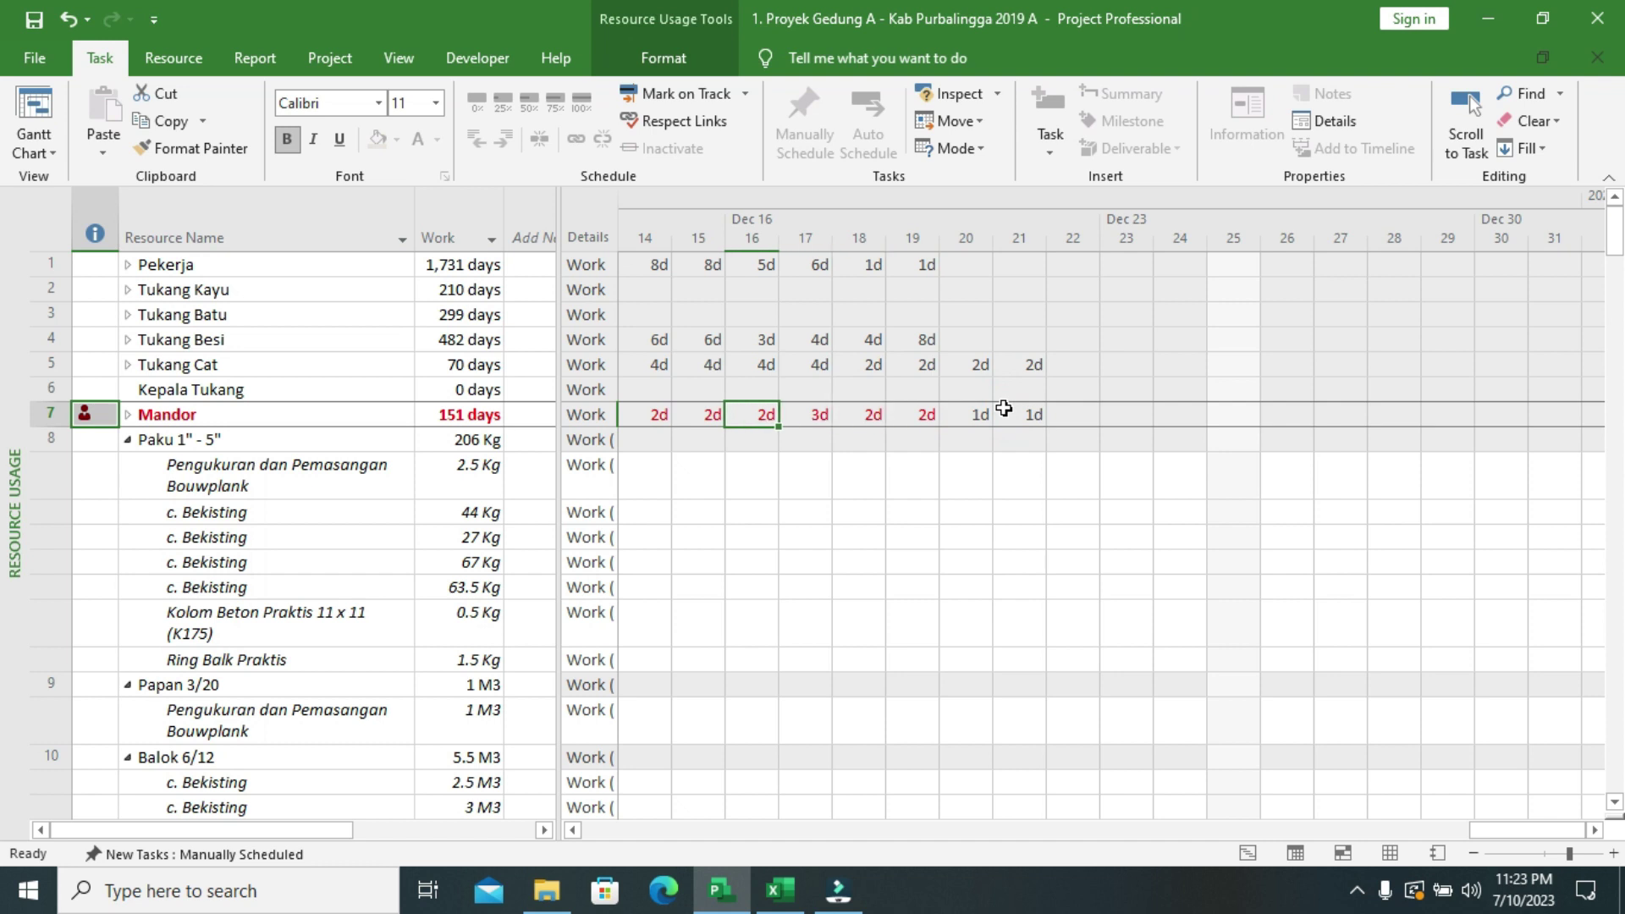
pyautogui.press('Left')
pyautogui.press('Left')
pyautogui.press('Left')
pyautogui.press('Left')
pyautogui.press('Left')
pyautogui.press('Left')
pyautogui.press('Left')
pyautogui.press('Left')
pyautogui.press('Left')
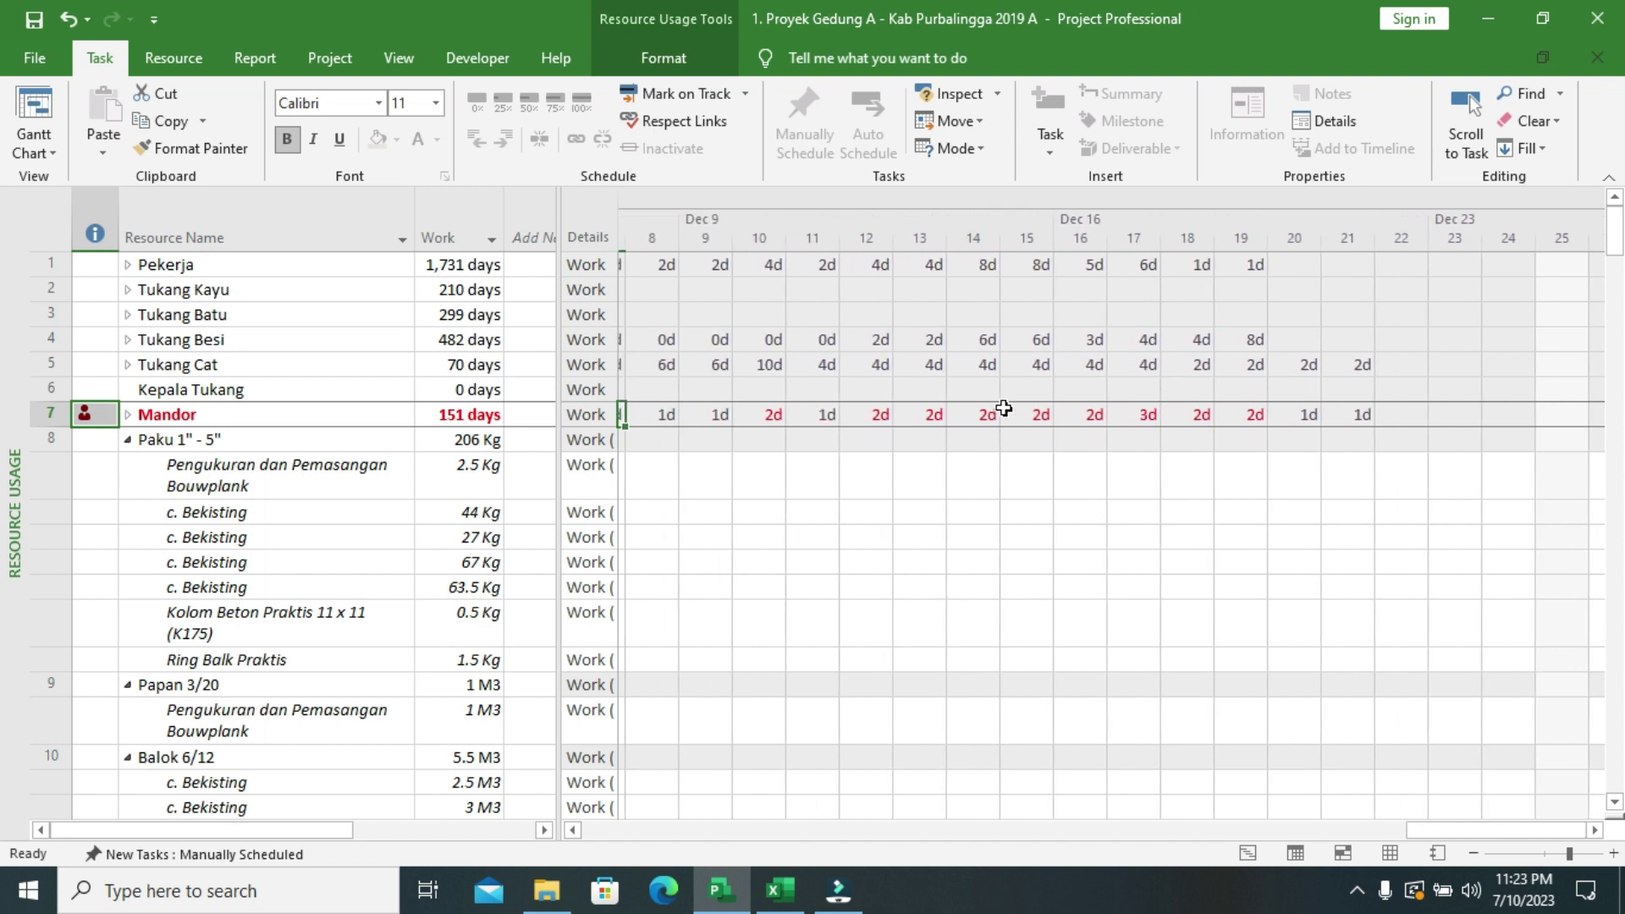
pyautogui.press('Left')
pyautogui.press('Left')
pyautogui.press('Left')
pyautogui.press('Left')
pyautogui.press('Left')
pyautogui.press('Left')
pyautogui.press('Left')
pyautogui.press('Left')
pyautogui.press('Left')
pyautogui.press('Left')
pyautogui.press('Left')
pyautogui.press('Left')
pyautogui.press('Left')
pyautogui.press('Left')
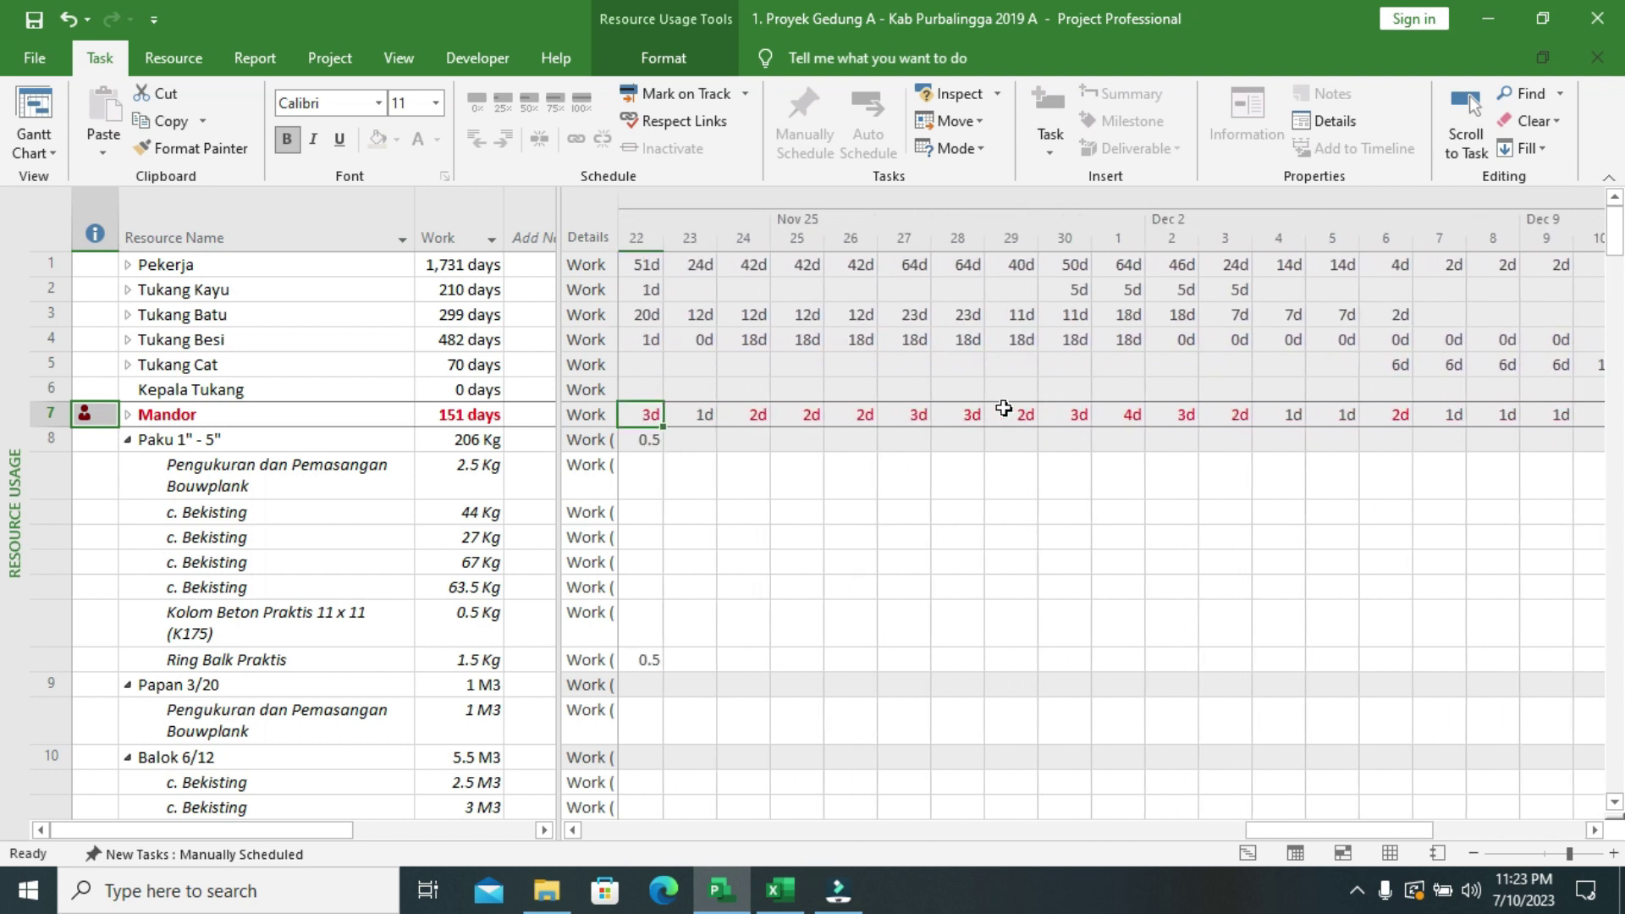
pyautogui.press('Left')
pyautogui.press('Left')
pyautogui.press('Left')
pyautogui.press('Left')
pyautogui.press('Left')
pyautogui.press('Left')
pyautogui.press('Left')
pyautogui.press('Left')
pyautogui.press('Left')
pyautogui.press('Left')
pyautogui.press('Left')
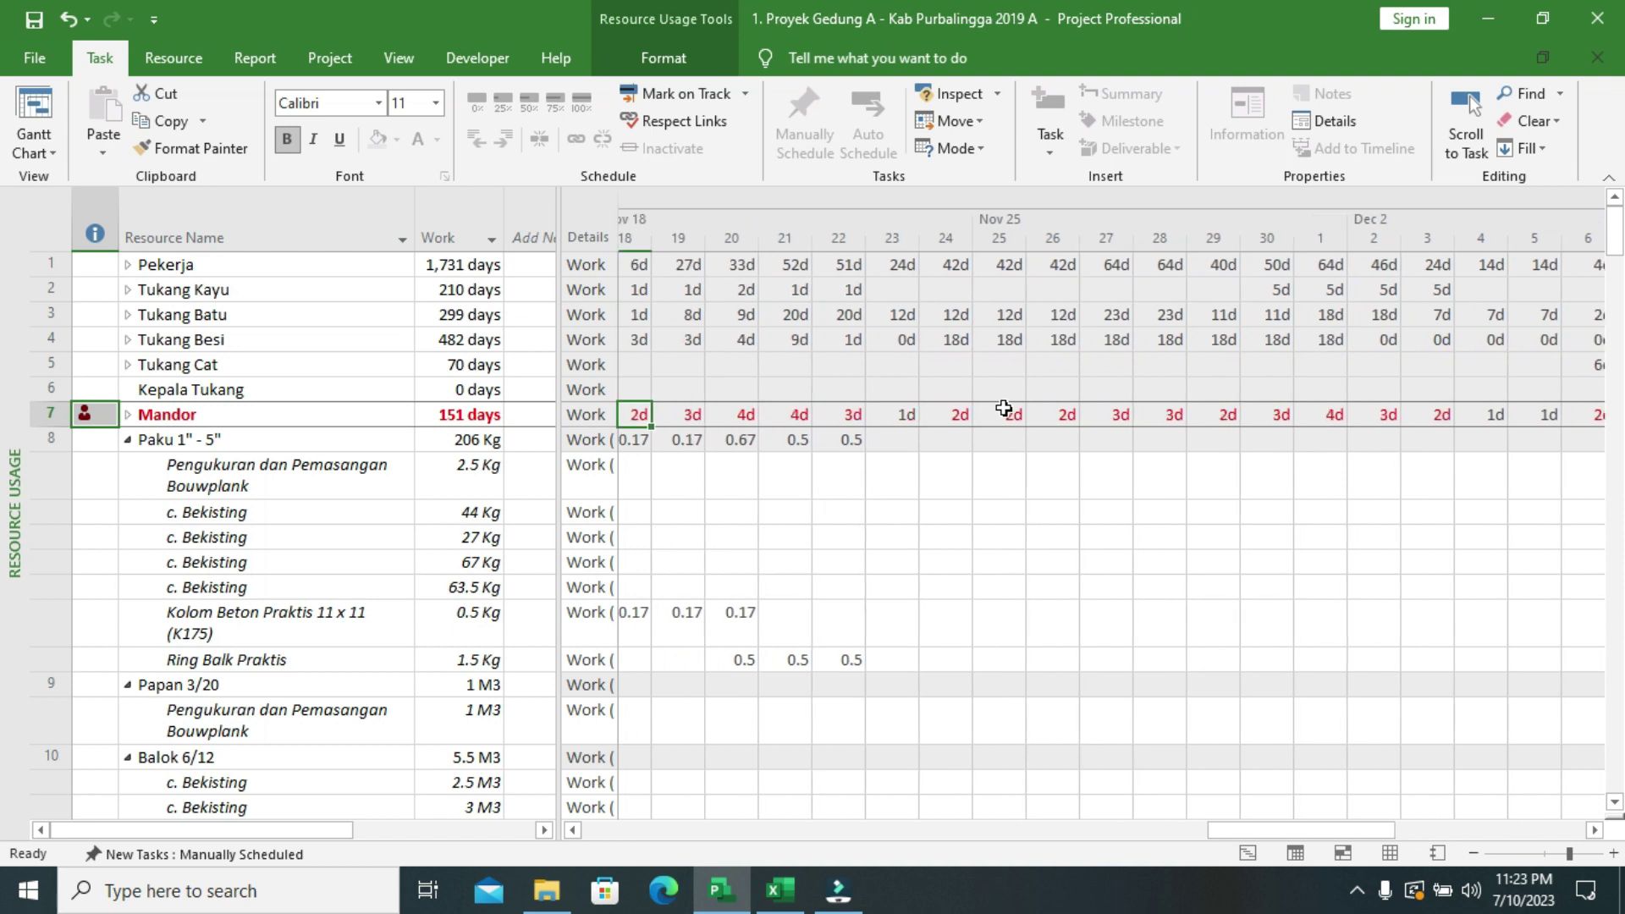
pyautogui.press('Left')
pyautogui.press('Left')
pyautogui.press('Left')
pyautogui.press('Left')
pyautogui.press('Left')
pyautogui.press('Left')
pyautogui.press('Left')
pyautogui.press('Left')
pyautogui.press('Left')
pyautogui.press('Left')
pyautogui.press('Left')
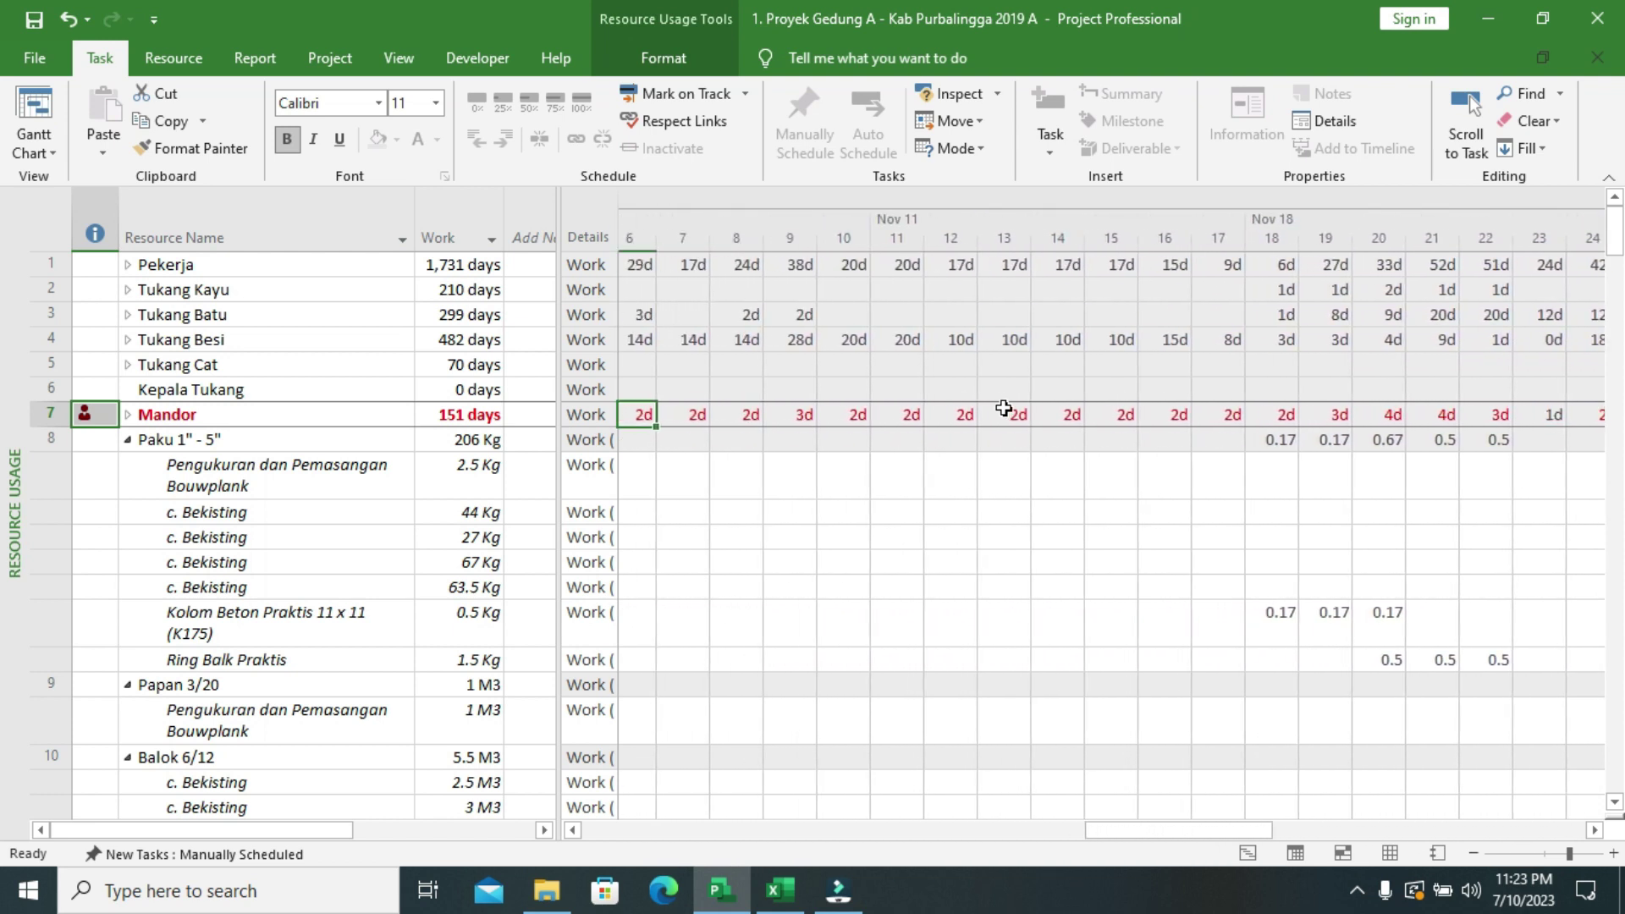
pyautogui.press('Left')
pyautogui.press('Left')
pyautogui.press('Left')
pyautogui.press('Left')
pyautogui.press('Left')
pyautogui.press('Left')
pyautogui.press('Left')
pyautogui.press('Left')
pyautogui.press('Left')
pyautogui.press('Left')
pyautogui.press('Left')
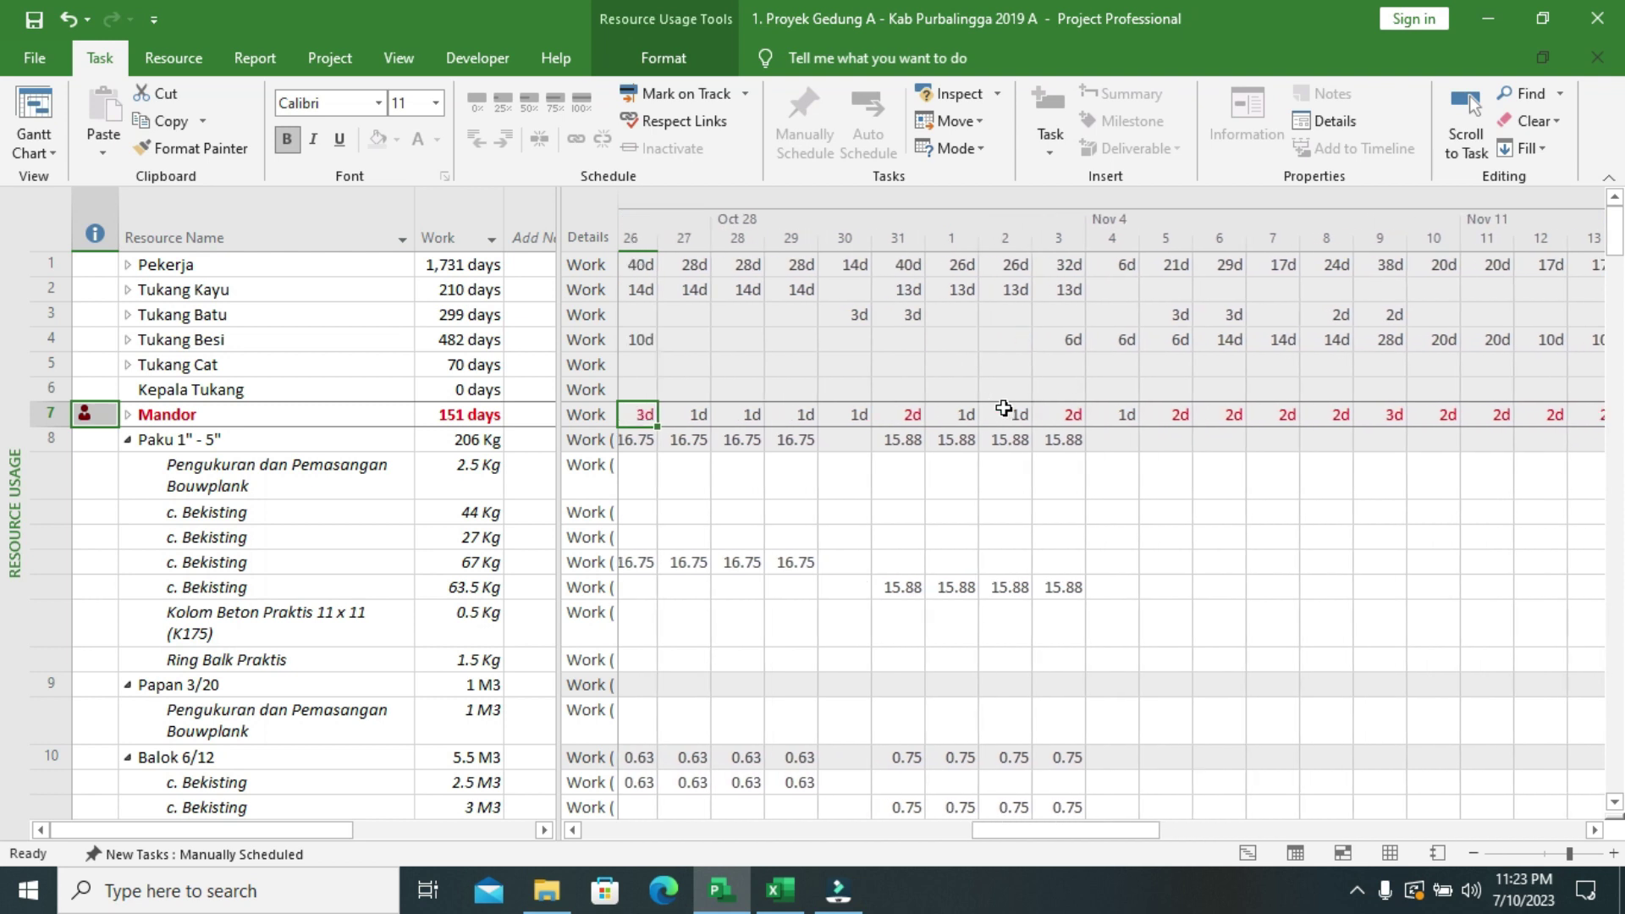
pyautogui.press('Left')
pyautogui.press('Left')
pyautogui.press('Left')
pyautogui.press('Left')
pyautogui.press('Left')
pyautogui.press('Left')
pyautogui.press('Left')
pyautogui.press('Left')
pyautogui.press('Left')
pyautogui.press('Left')
pyautogui.press('Left')
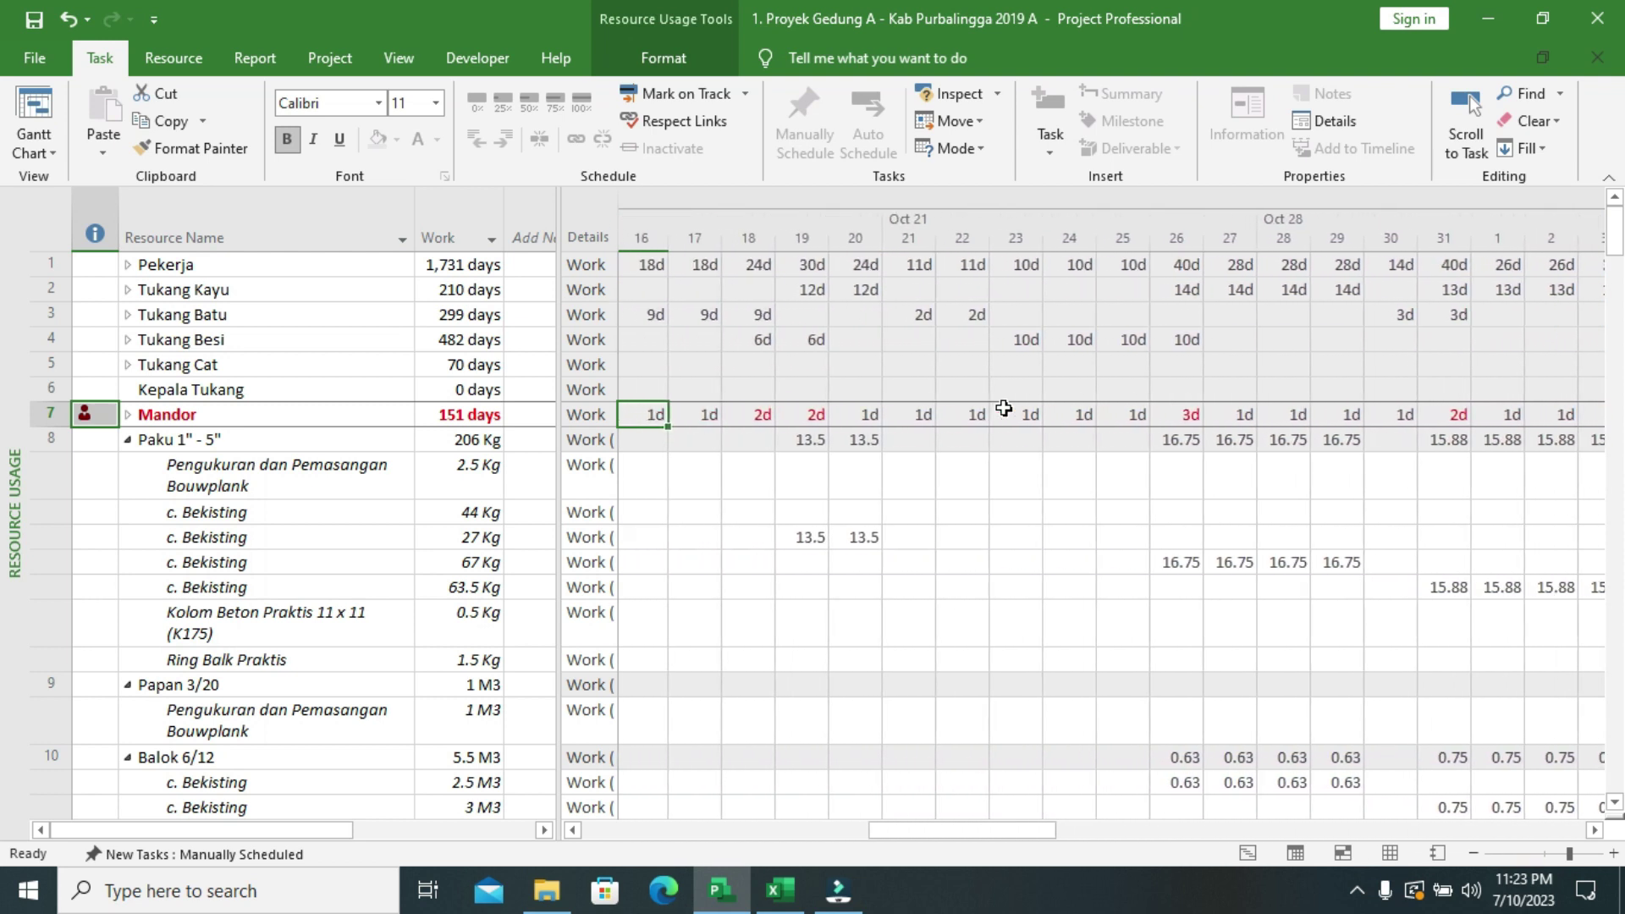
pyautogui.press('Left')
pyautogui.press('Left')
pyautogui.press('Left')
pyautogui.press('Left')
pyautogui.press('Left')
pyautogui.press('Left')
pyautogui.press('Left')
pyautogui.press('Left')
pyautogui.press('Left')
pyautogui.press('Left')
pyautogui.press('Left')
pyautogui.press('Left')
pyautogui.press('Left')
pyautogui.press('Left')
pyautogui.press('Left')
pyautogui.press('Left')
pyautogui.press('Left')
pyautogui.press('Left')
pyautogui.press('Left')
pyautogui.press('Left')
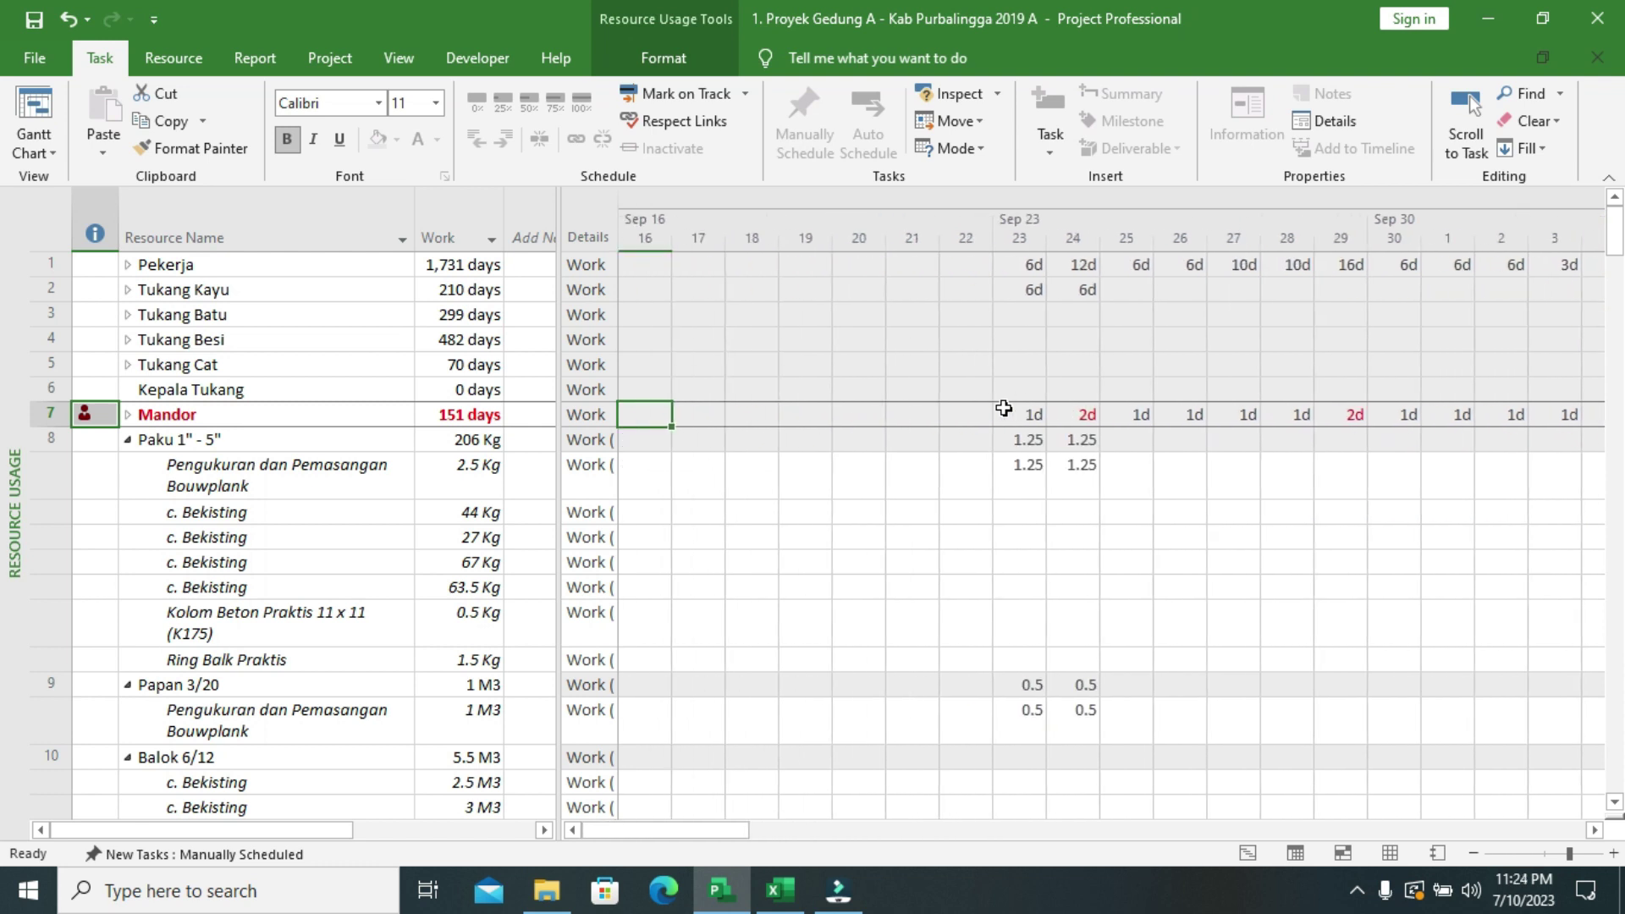
# - Set the Max. units of Mandor to 4 in the Resource Sheet
pyautogui.click(53, 155)
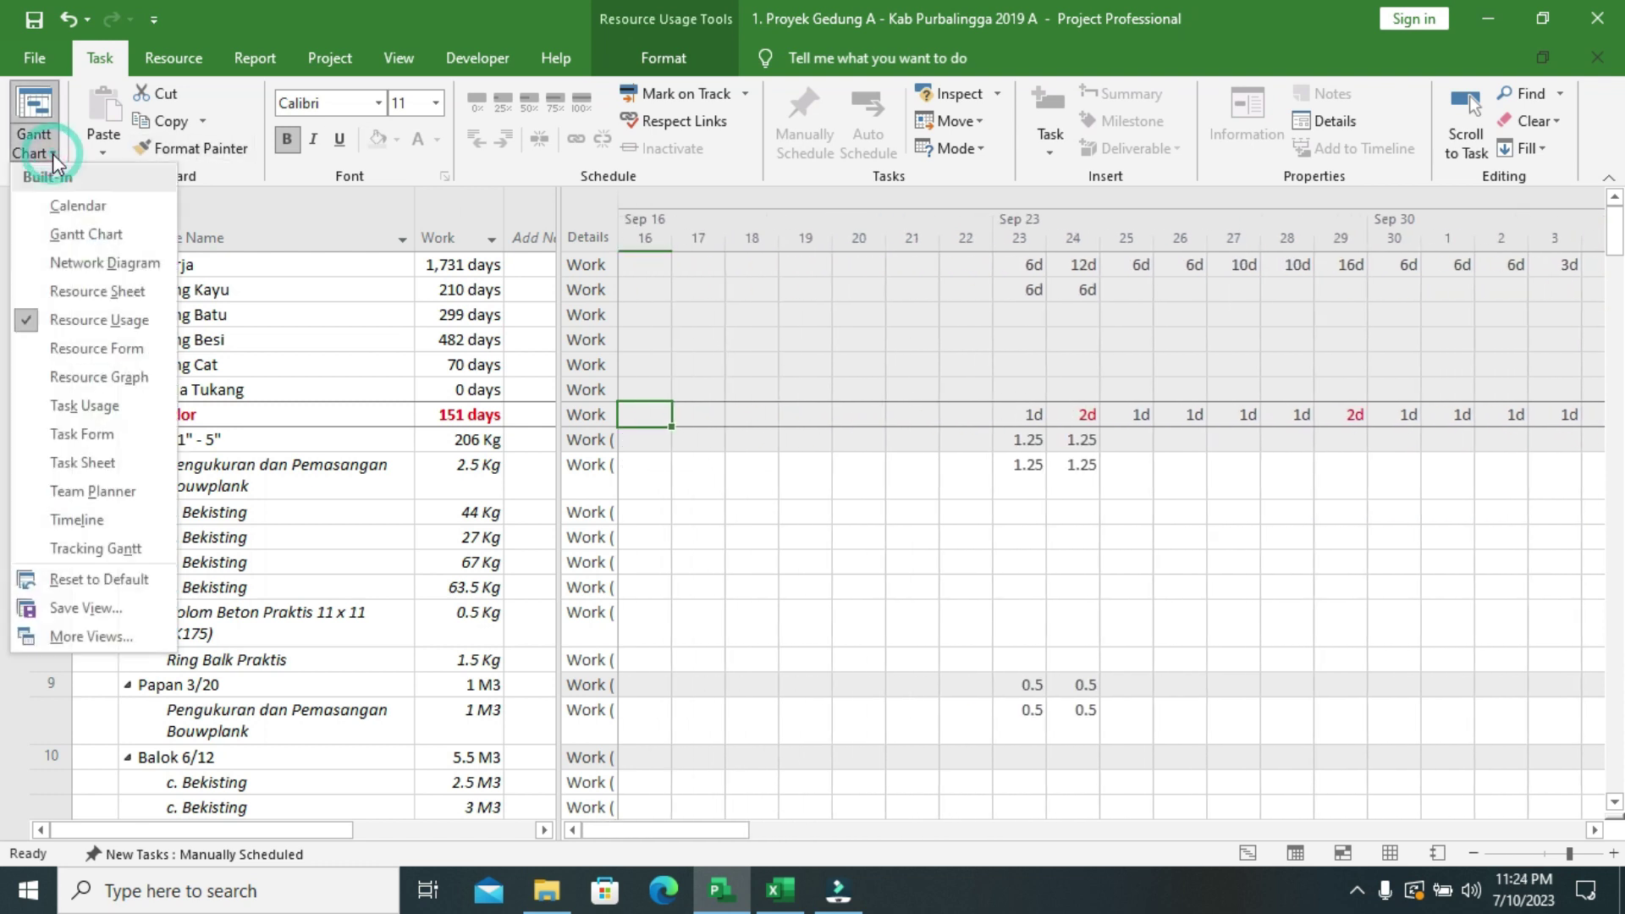
pyautogui.click(125, 290)
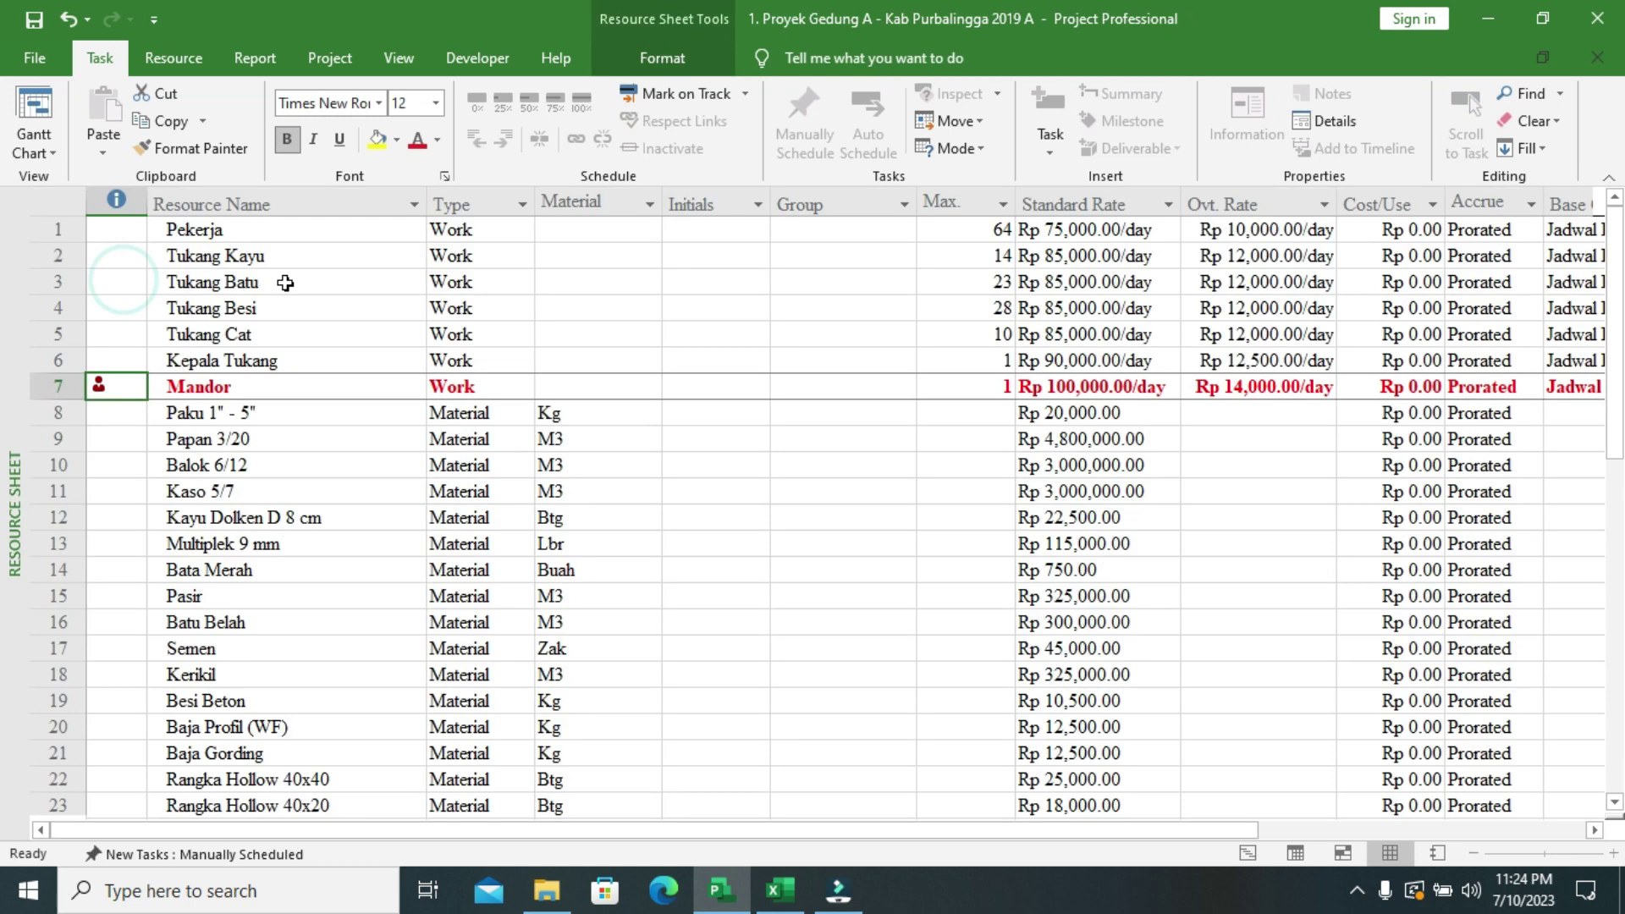
pyautogui.click(1004, 386)
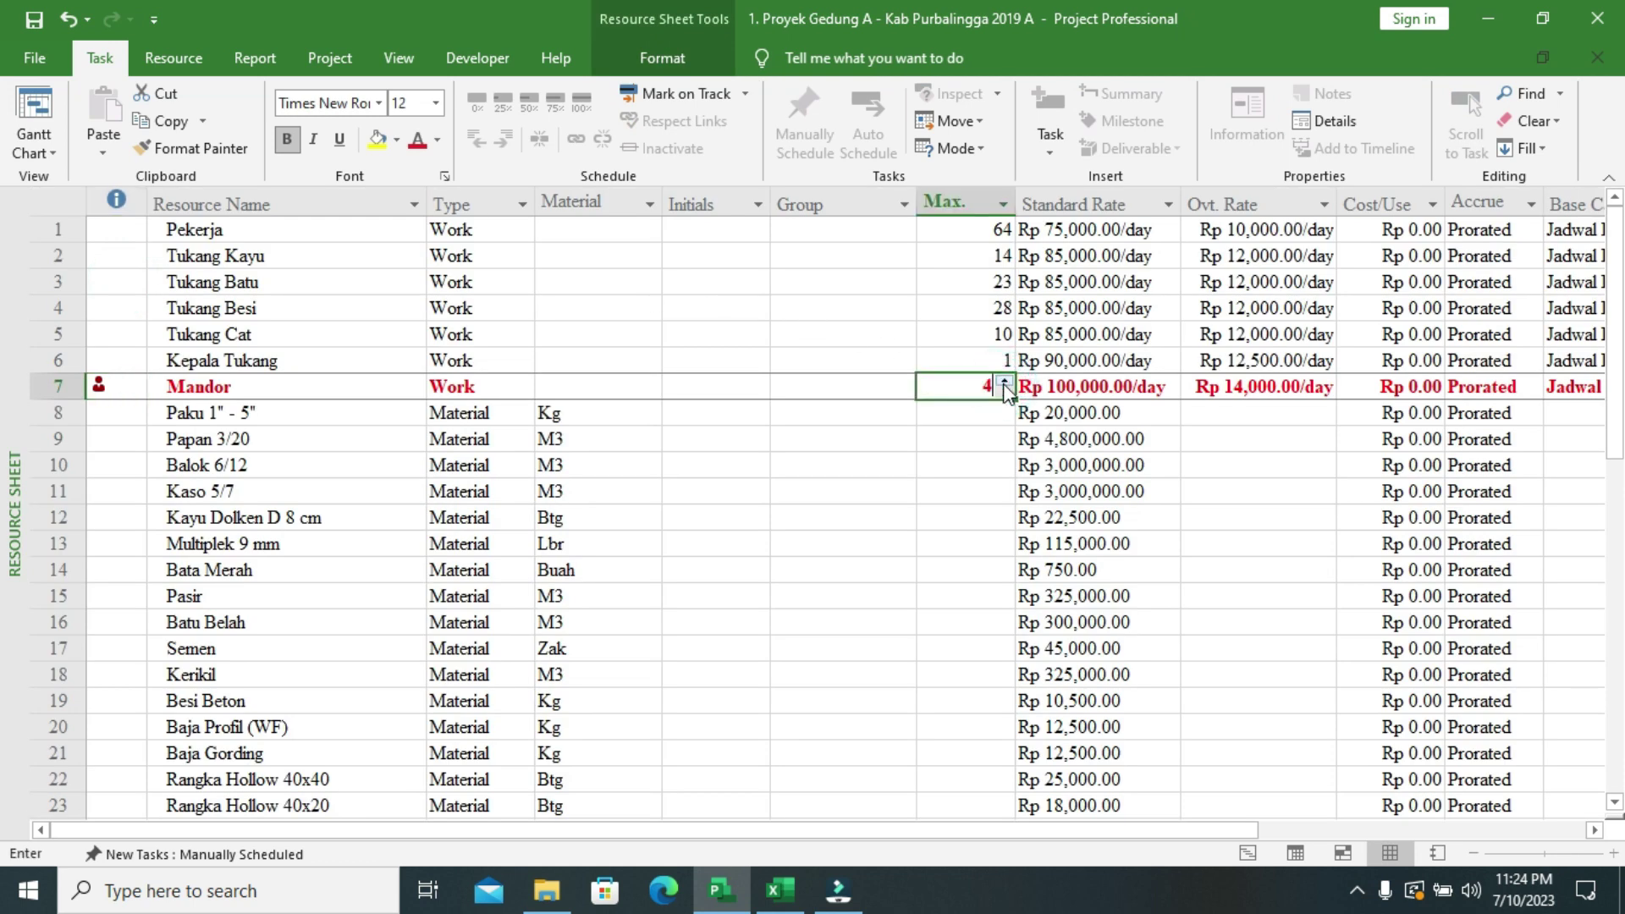
pyautogui.press('Return')
# - Set the Max. units of Kepala Tukang to 4, the same as Mandor's
pyautogui.press('Up')
pyautogui.press('Up')
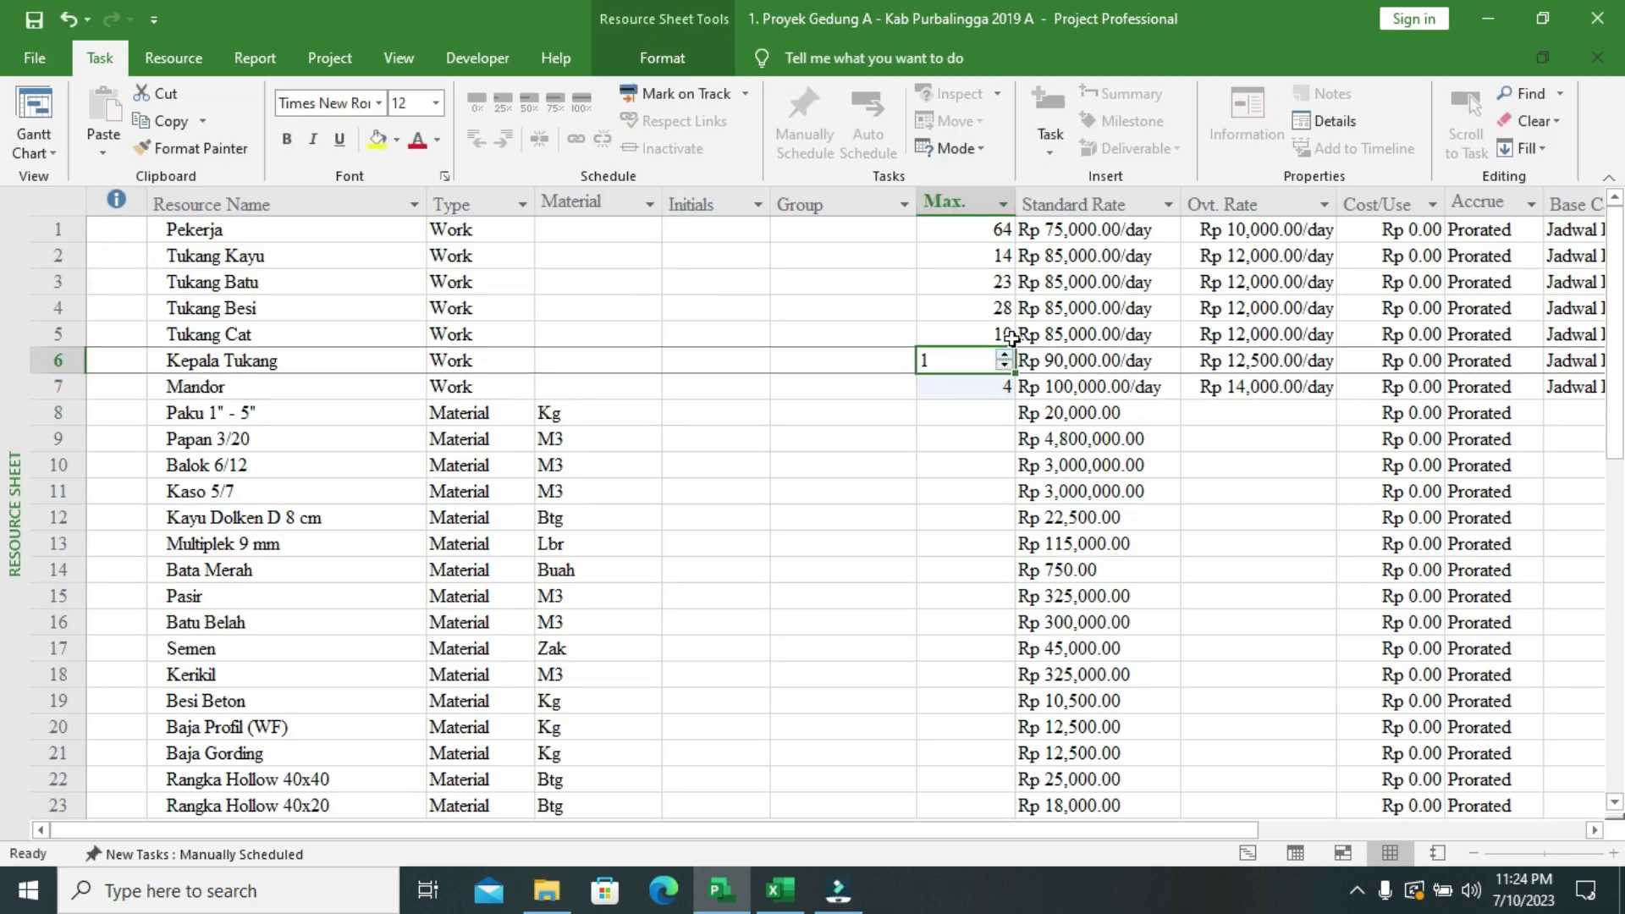
pyautogui.click(970, 432)
pyautogui.click(992, 362)
pyautogui.click(1071, 310)
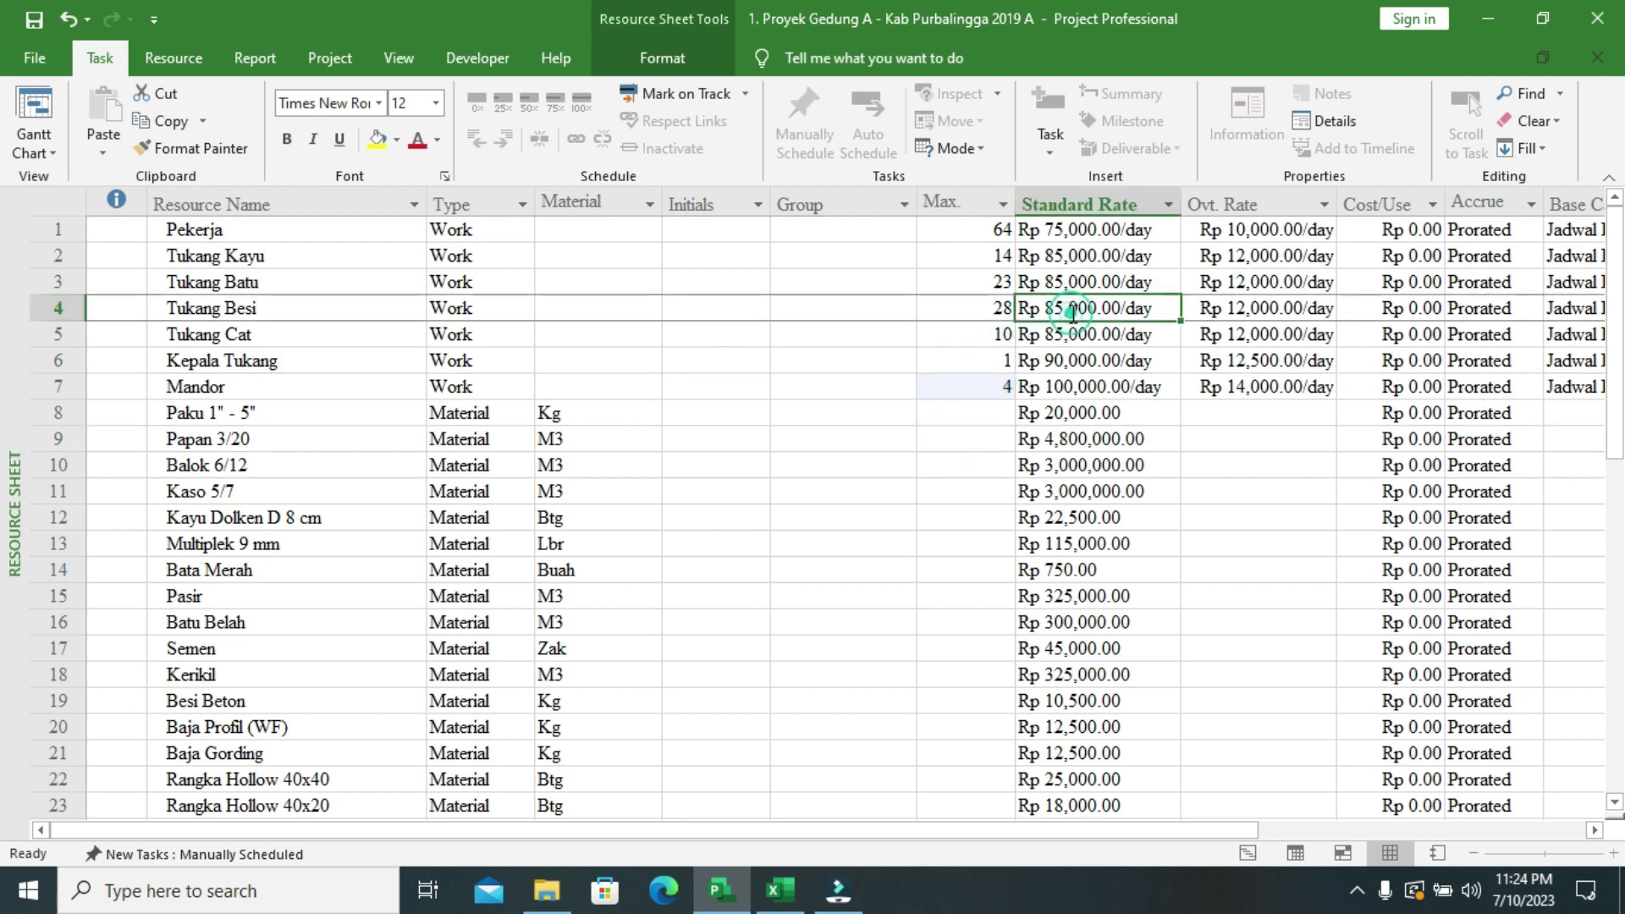
pyautogui.click(997, 385)
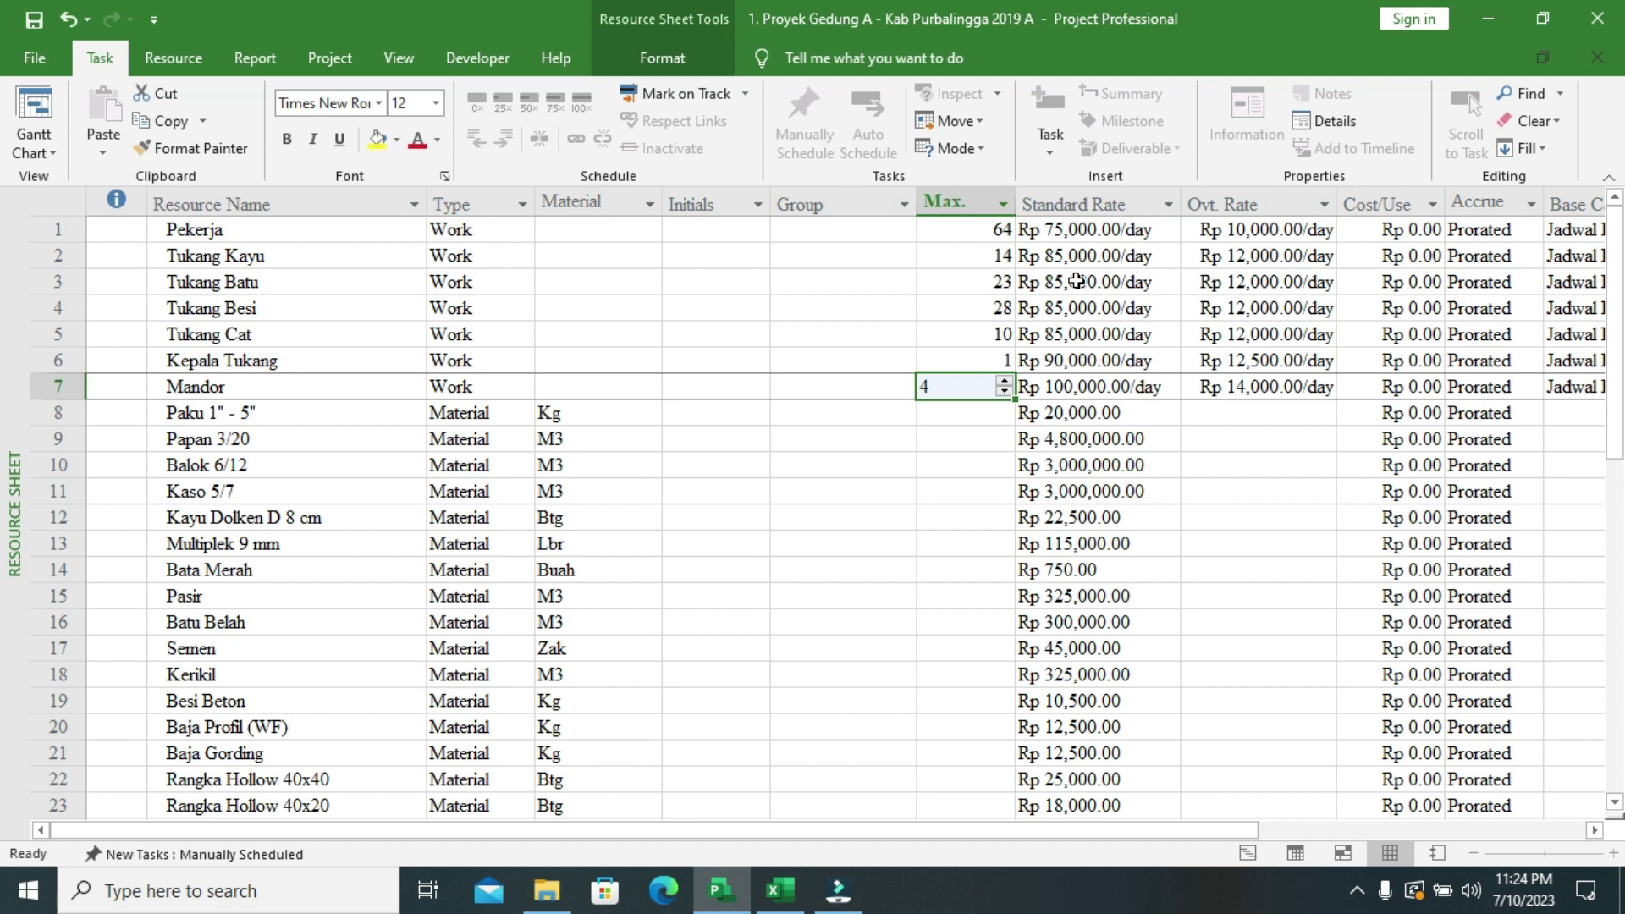
pyautogui.press('Up')
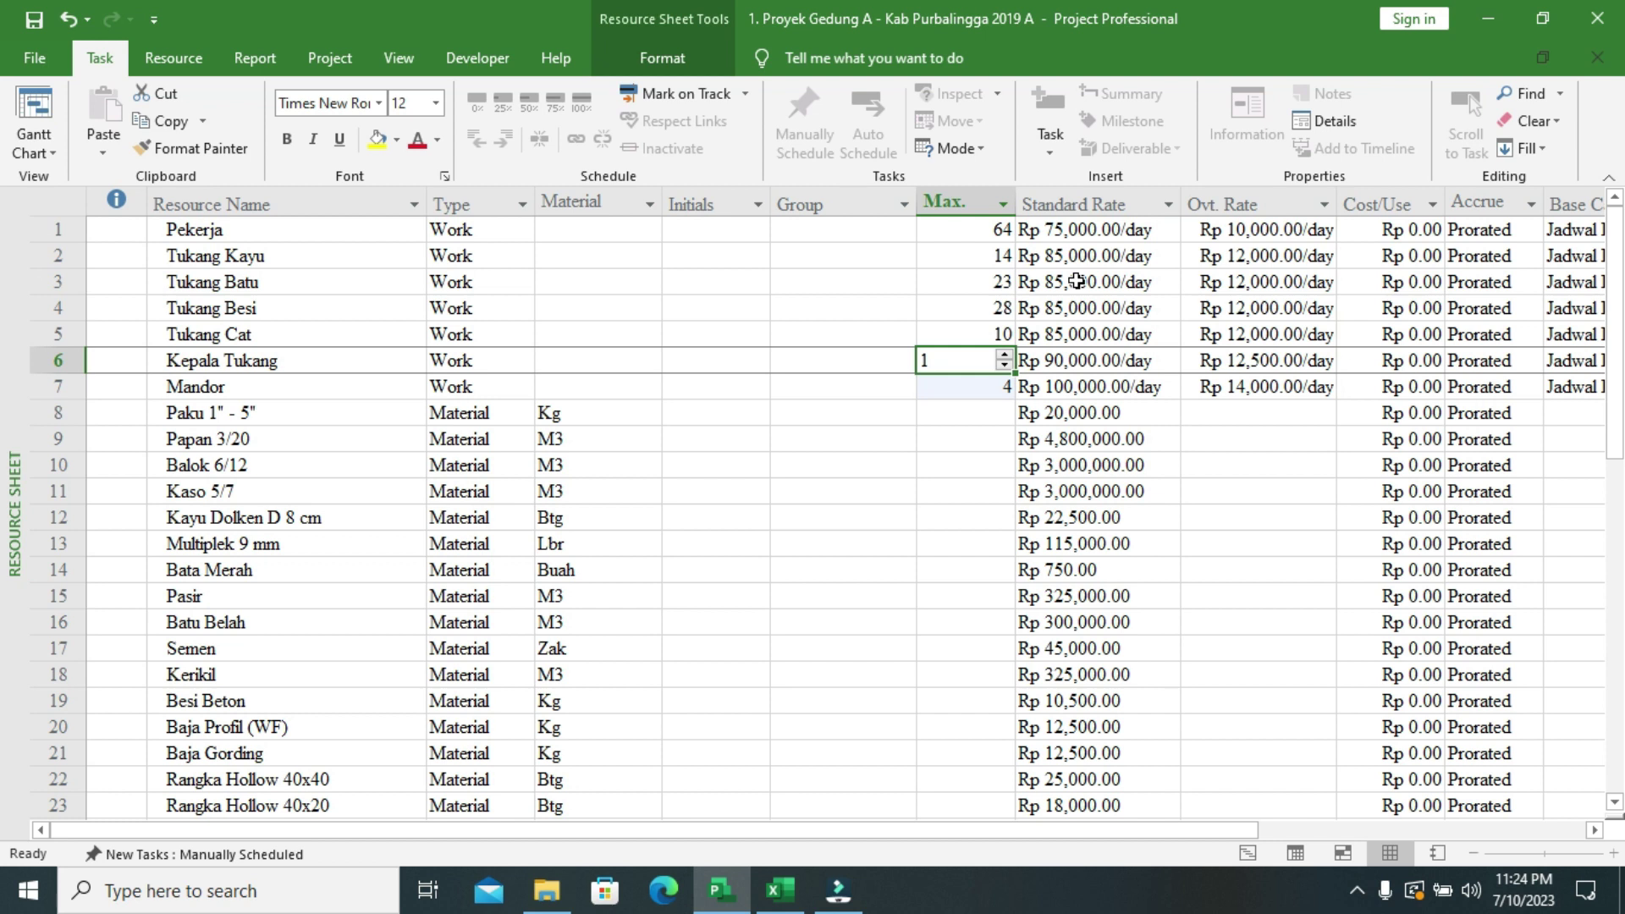
pyautogui.write('4')
pyautogui.press('Return')
# - Review the Max. units of every labour resource from Pekerja to Mandor in the Resource Sheet
pyautogui.click(954, 291)
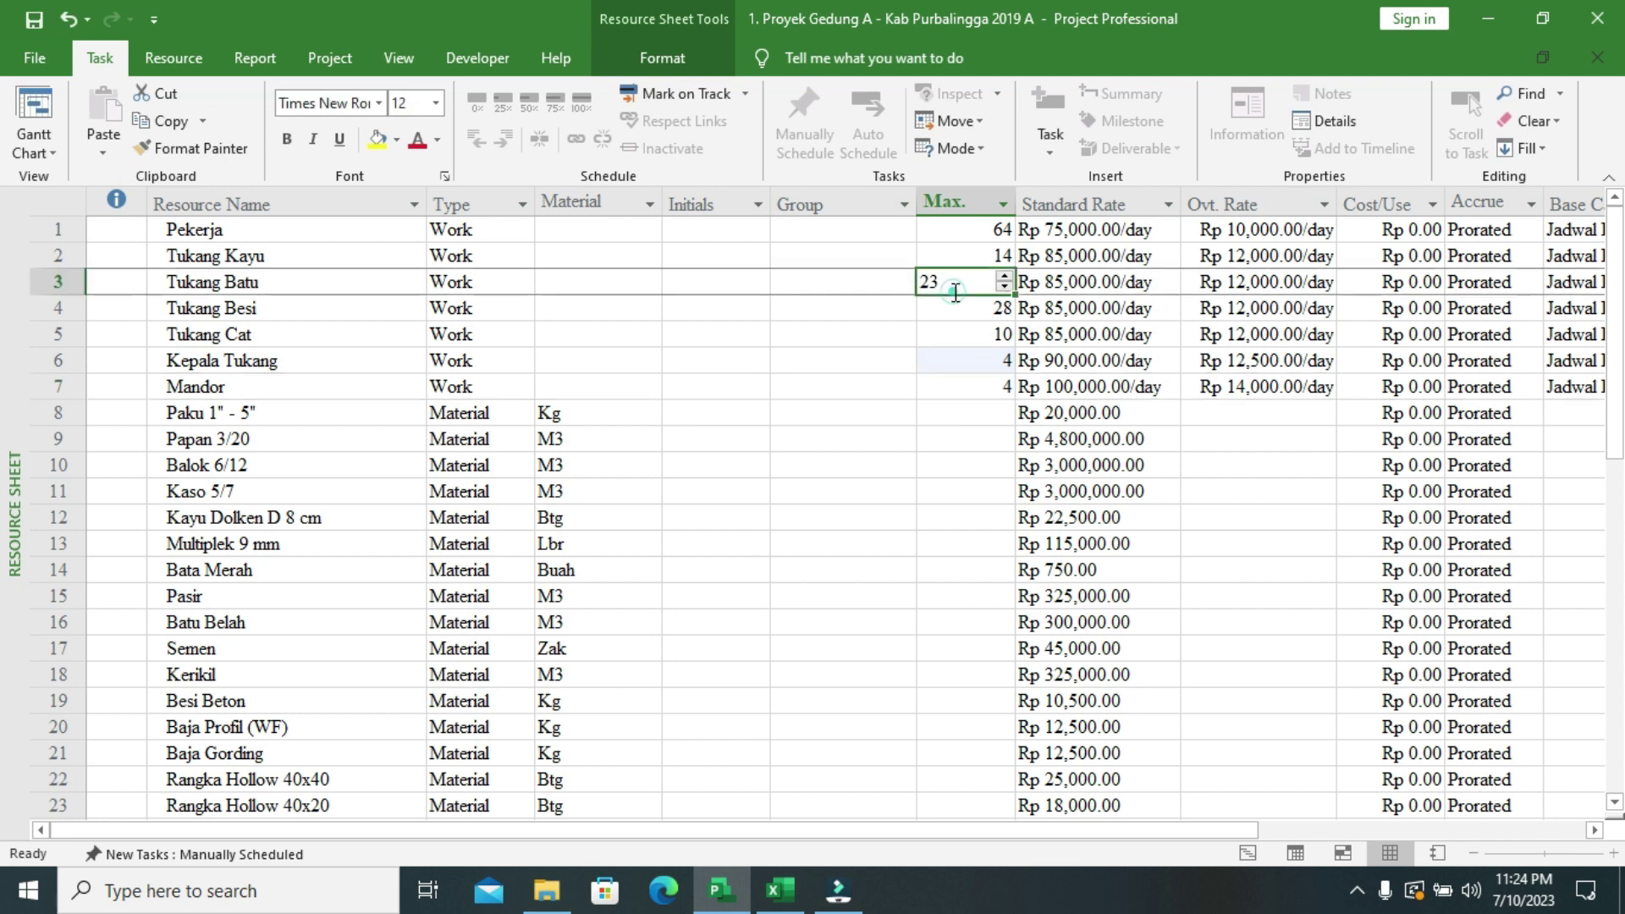
pyautogui.click(972, 355)
pyautogui.click(961, 230)
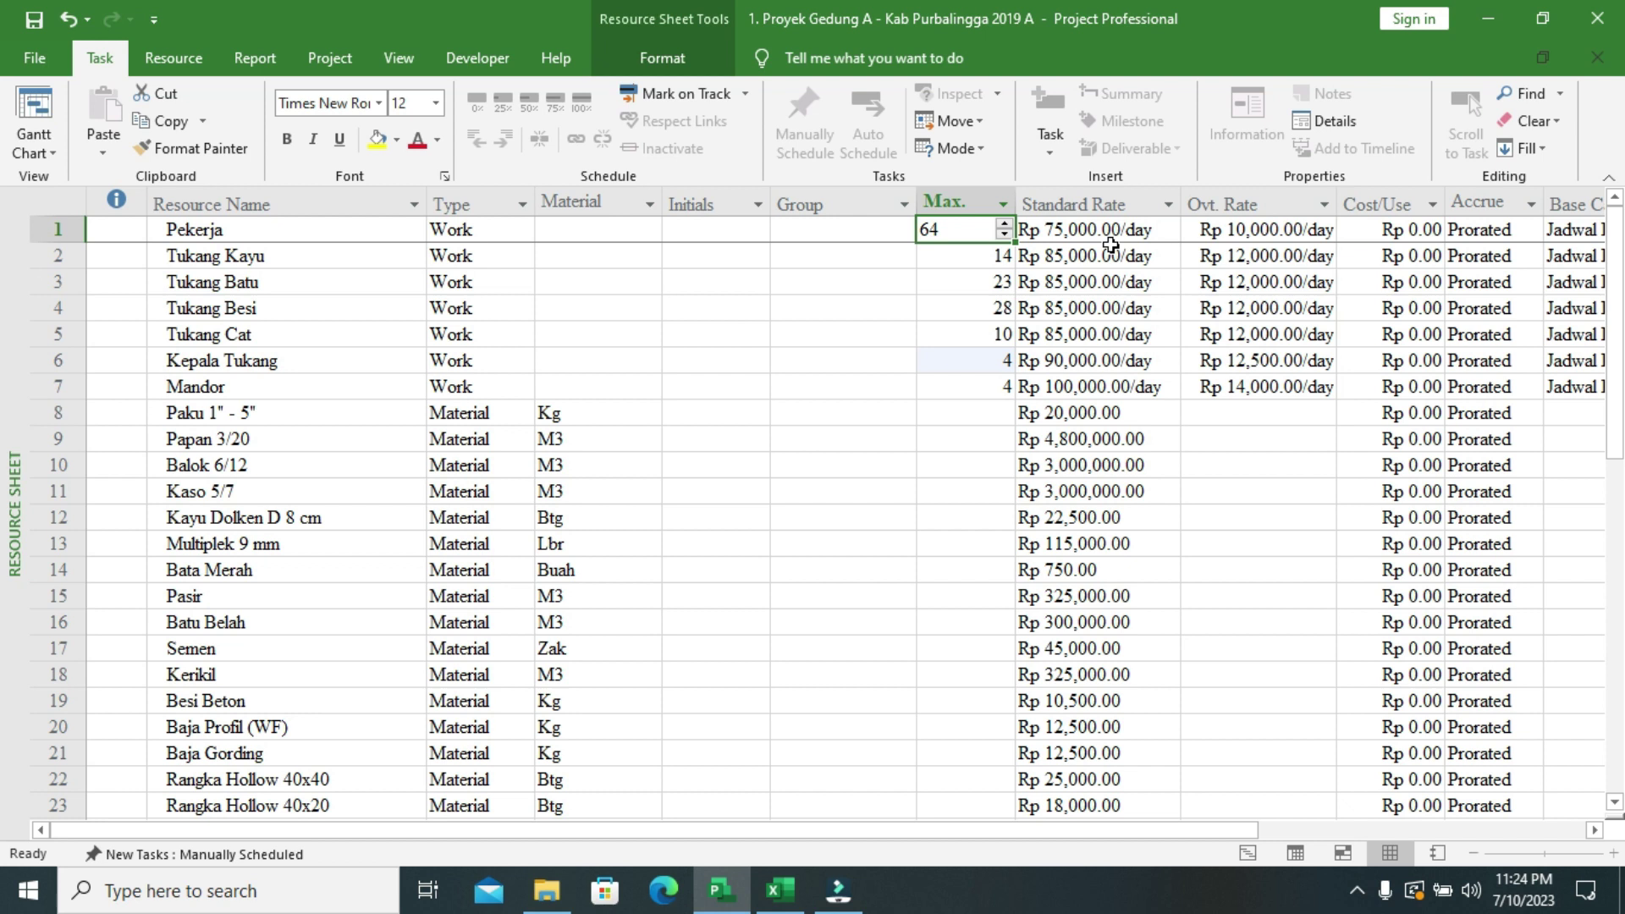
pyautogui.press('Return')
pyautogui.press('Return')
pyautogui.press('Return')
pyautogui.press('Return')
pyautogui.press('Return')
pyautogui.press('Return')
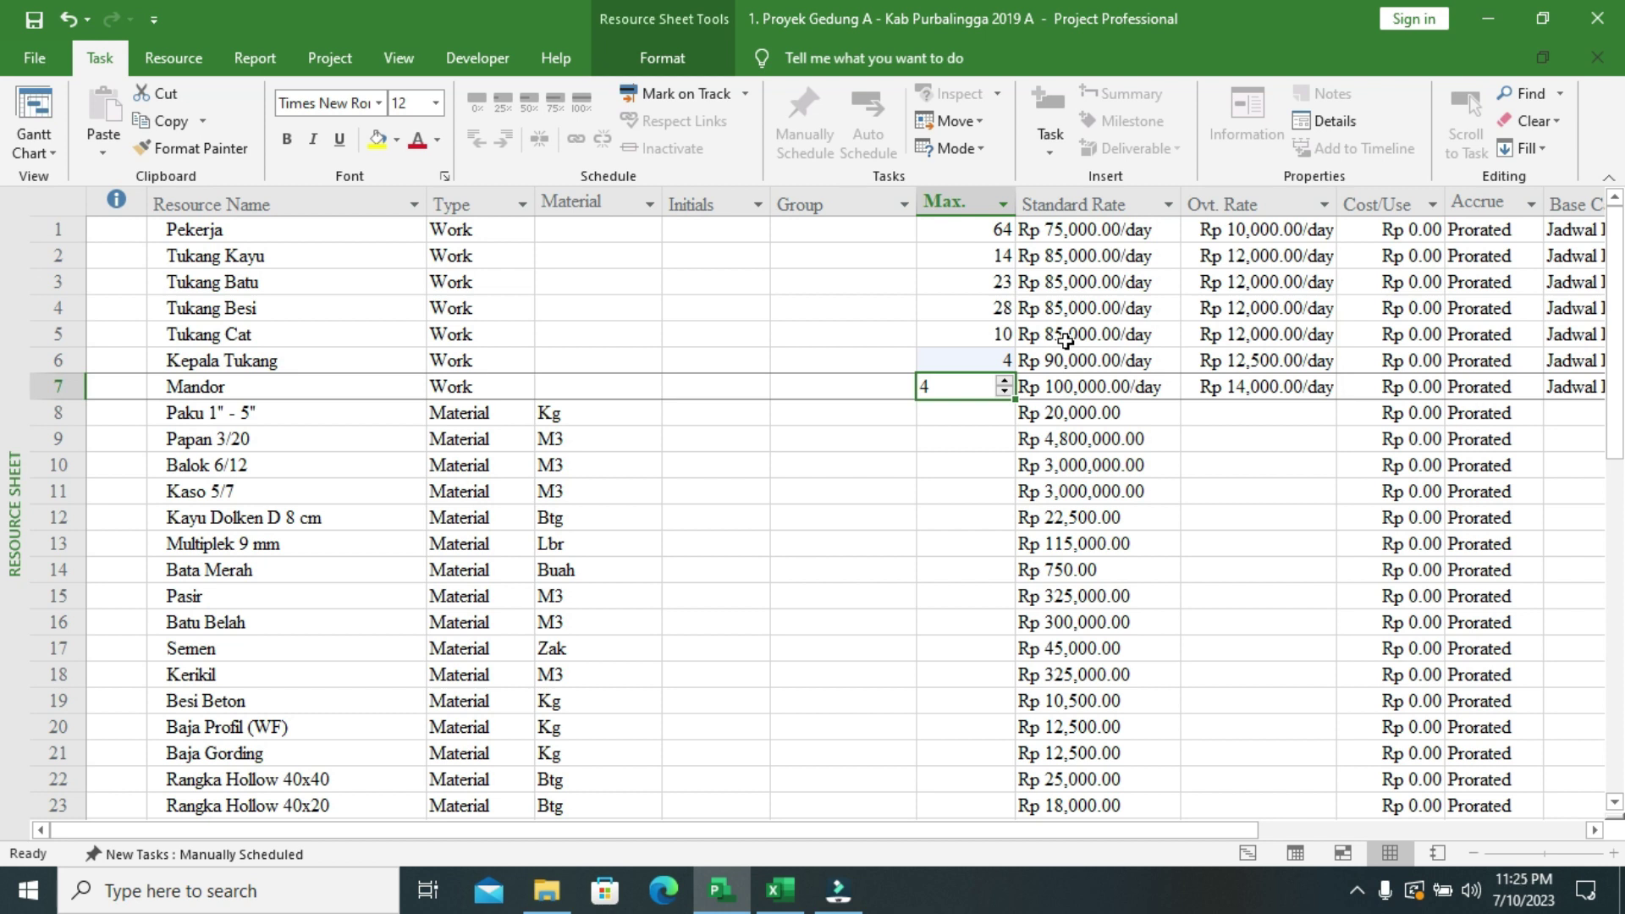
pyautogui.press('Up')
pyautogui.press('Up')
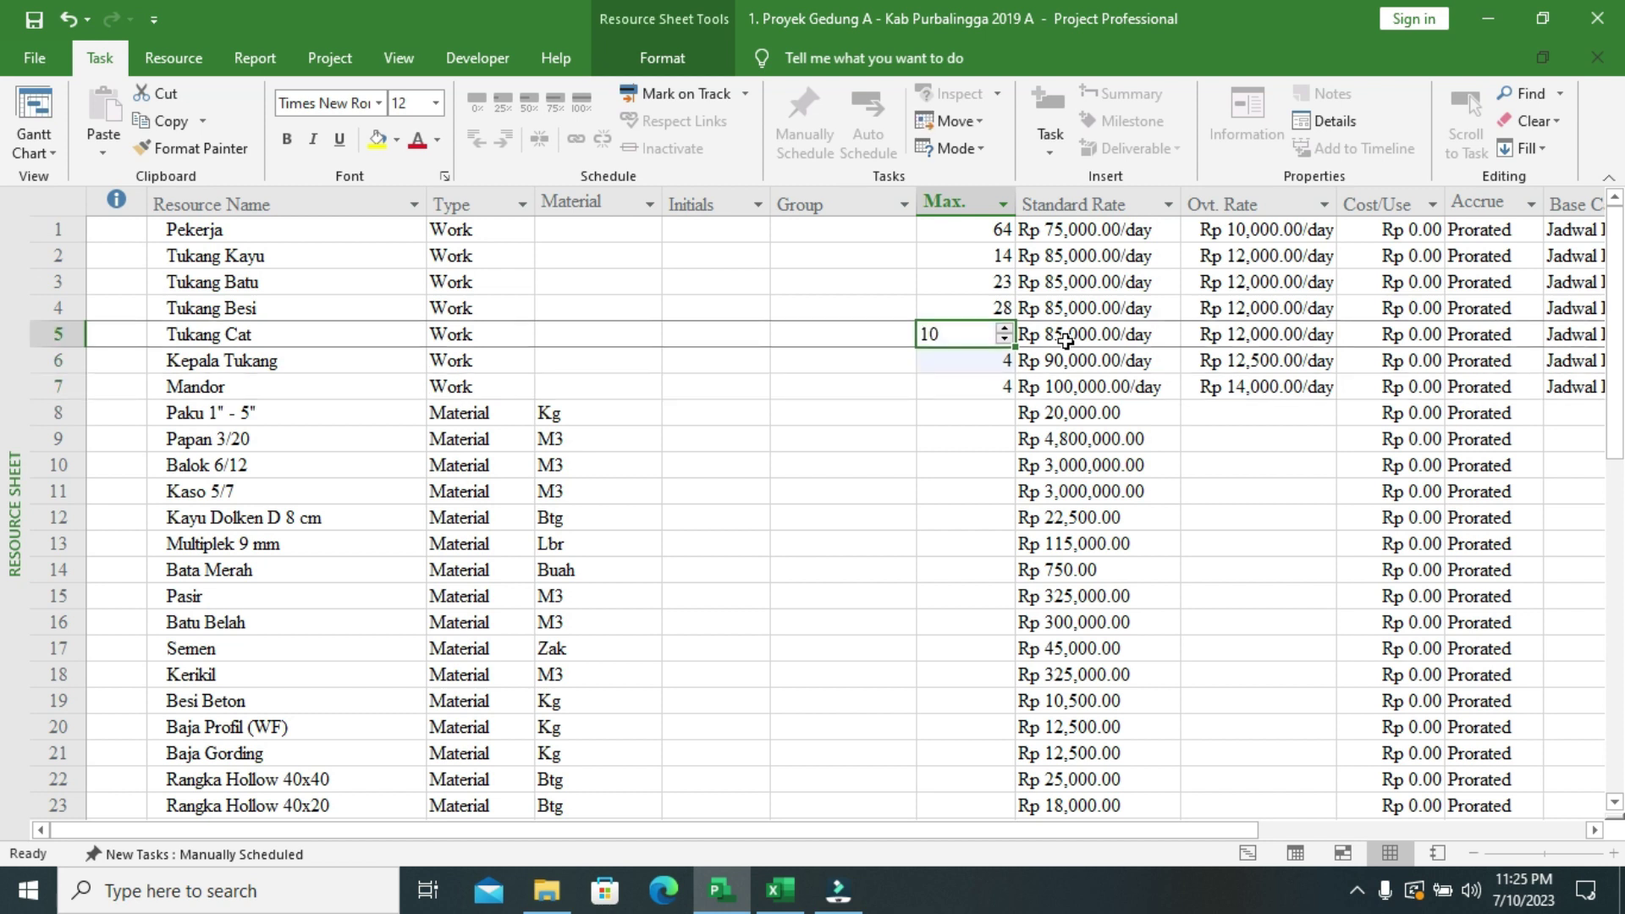
pyautogui.press('Up')
pyautogui.press('Up')
pyautogui.press('Up')
pyautogui.press('Down')
pyautogui.press('Down')
pyautogui.press('Down')
pyautogui.press('Down')
pyautogui.press('Down')
pyautogui.press('Down')
pyautogui.press('Down')
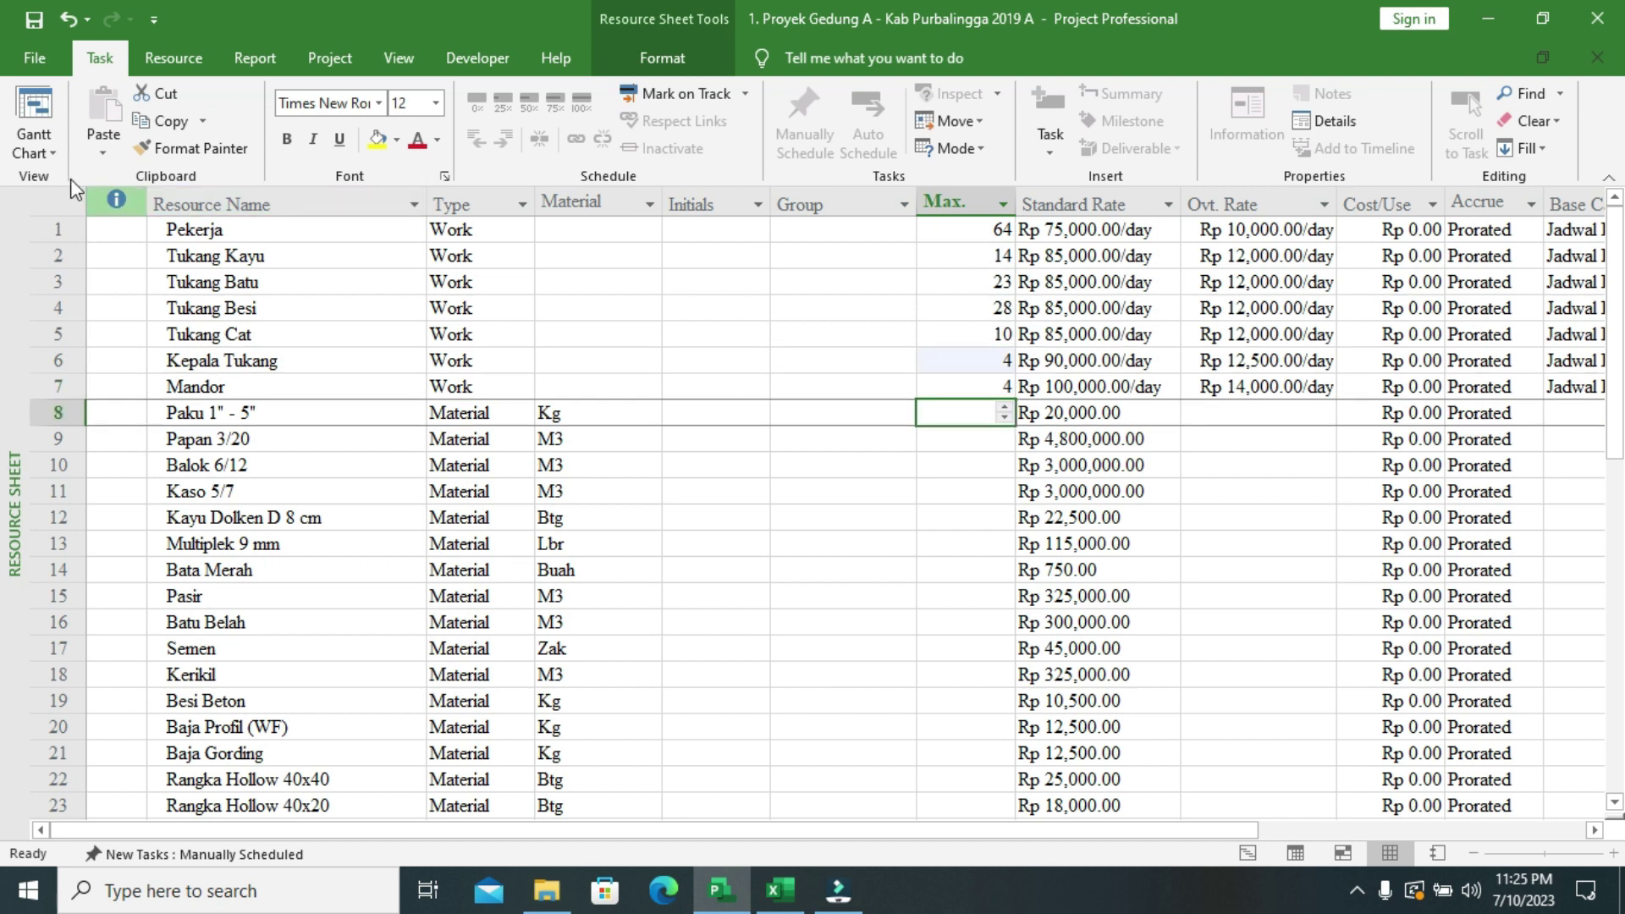
# - Open the Tracking Gantt view and check the indicators of all tasks down to Cat Plafond for overallocation
pyautogui.click(44, 153)
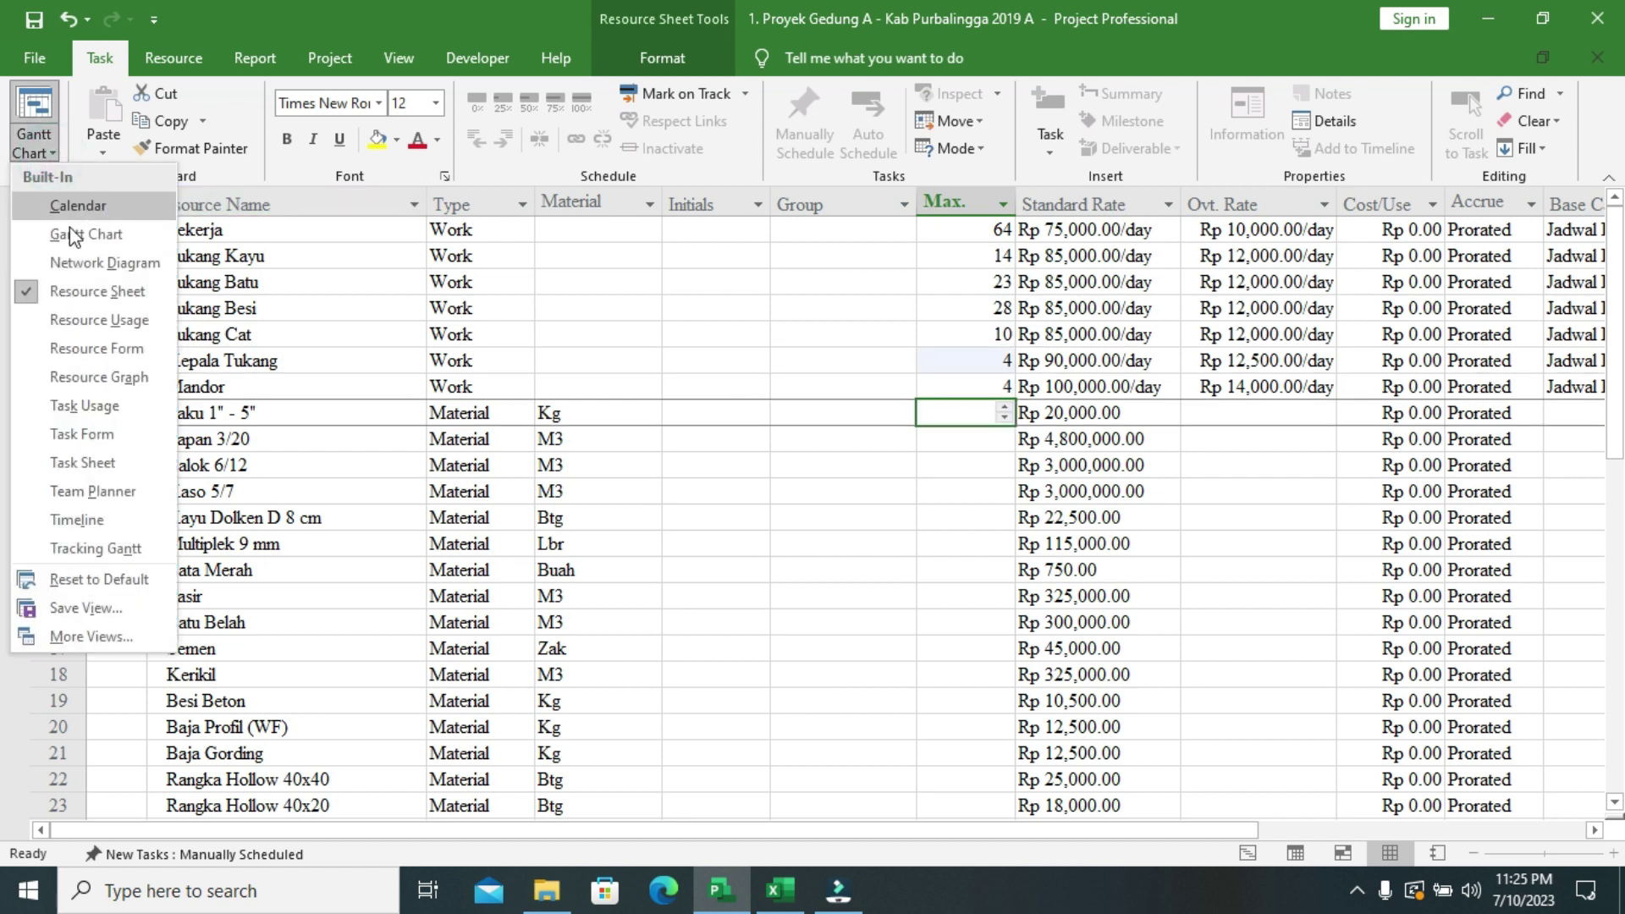
pyautogui.click(76, 552)
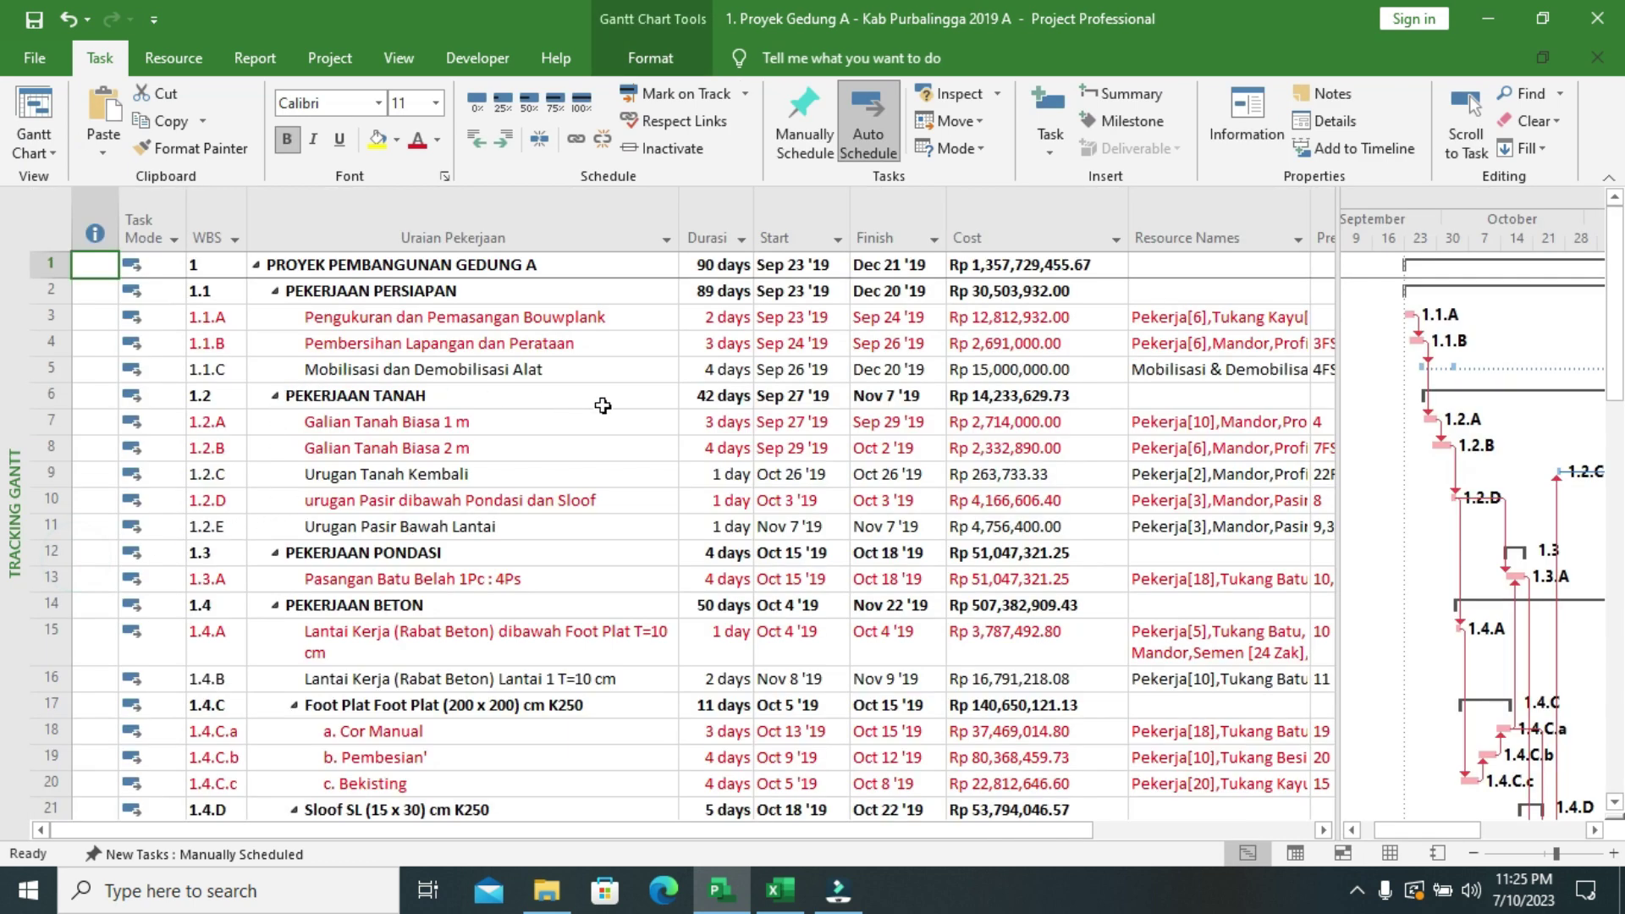
pyautogui.scroll(-3, 603, 406)
pyautogui.scroll(2, 166, 376)
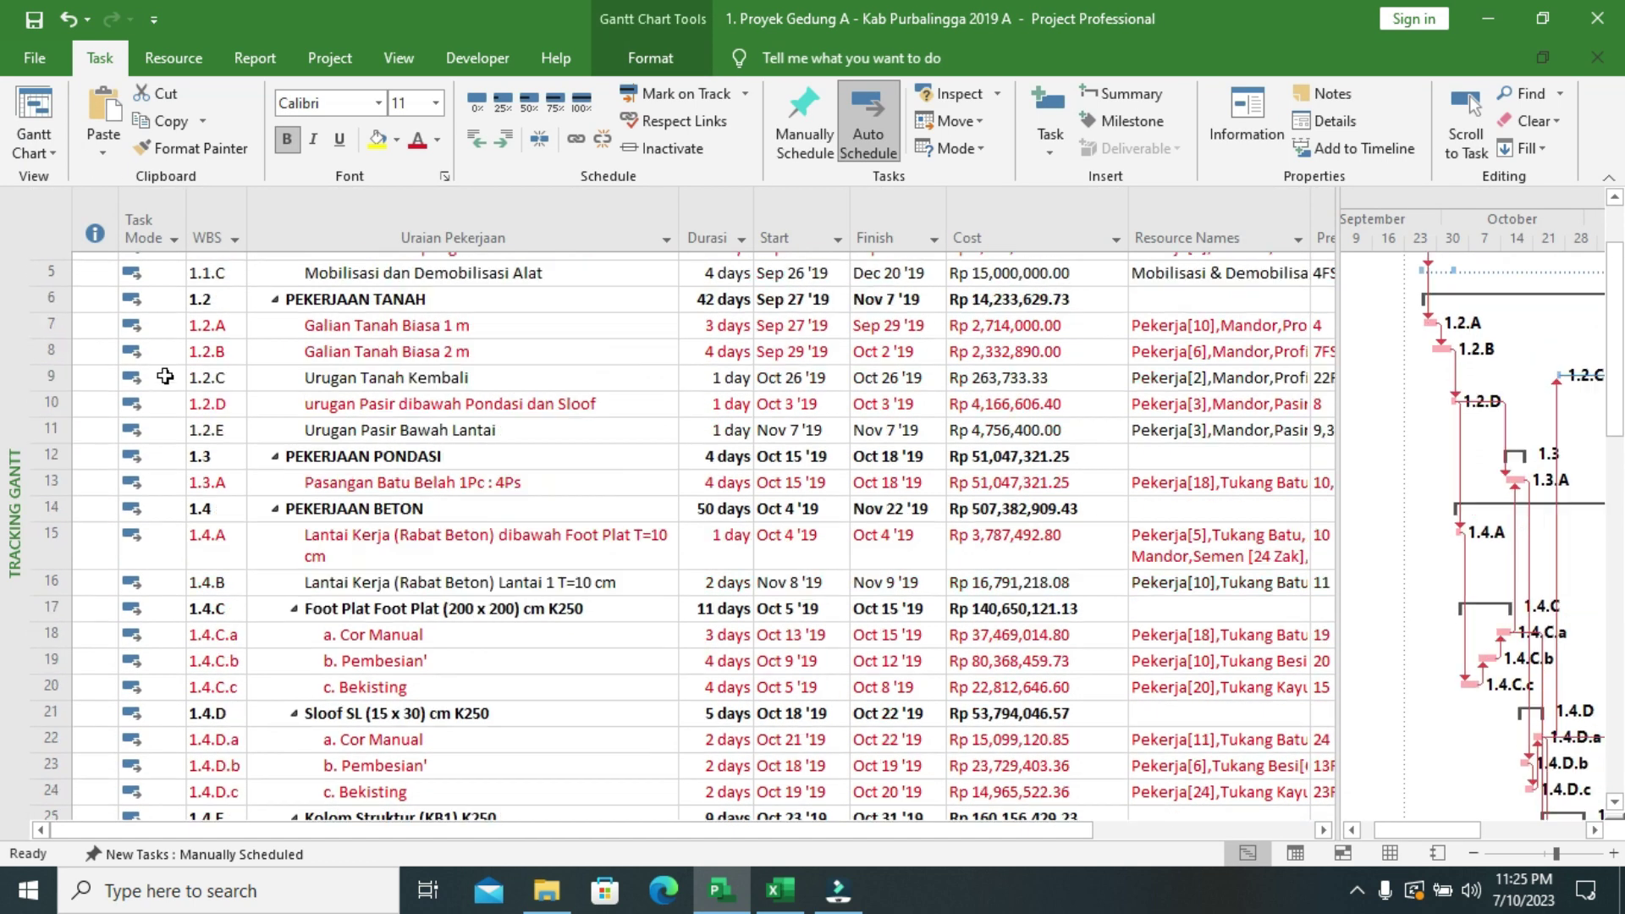
pyautogui.scroll(2, 127, 308)
pyautogui.scroll(-4, 123, 321)
pyautogui.scroll(-9, 120, 336)
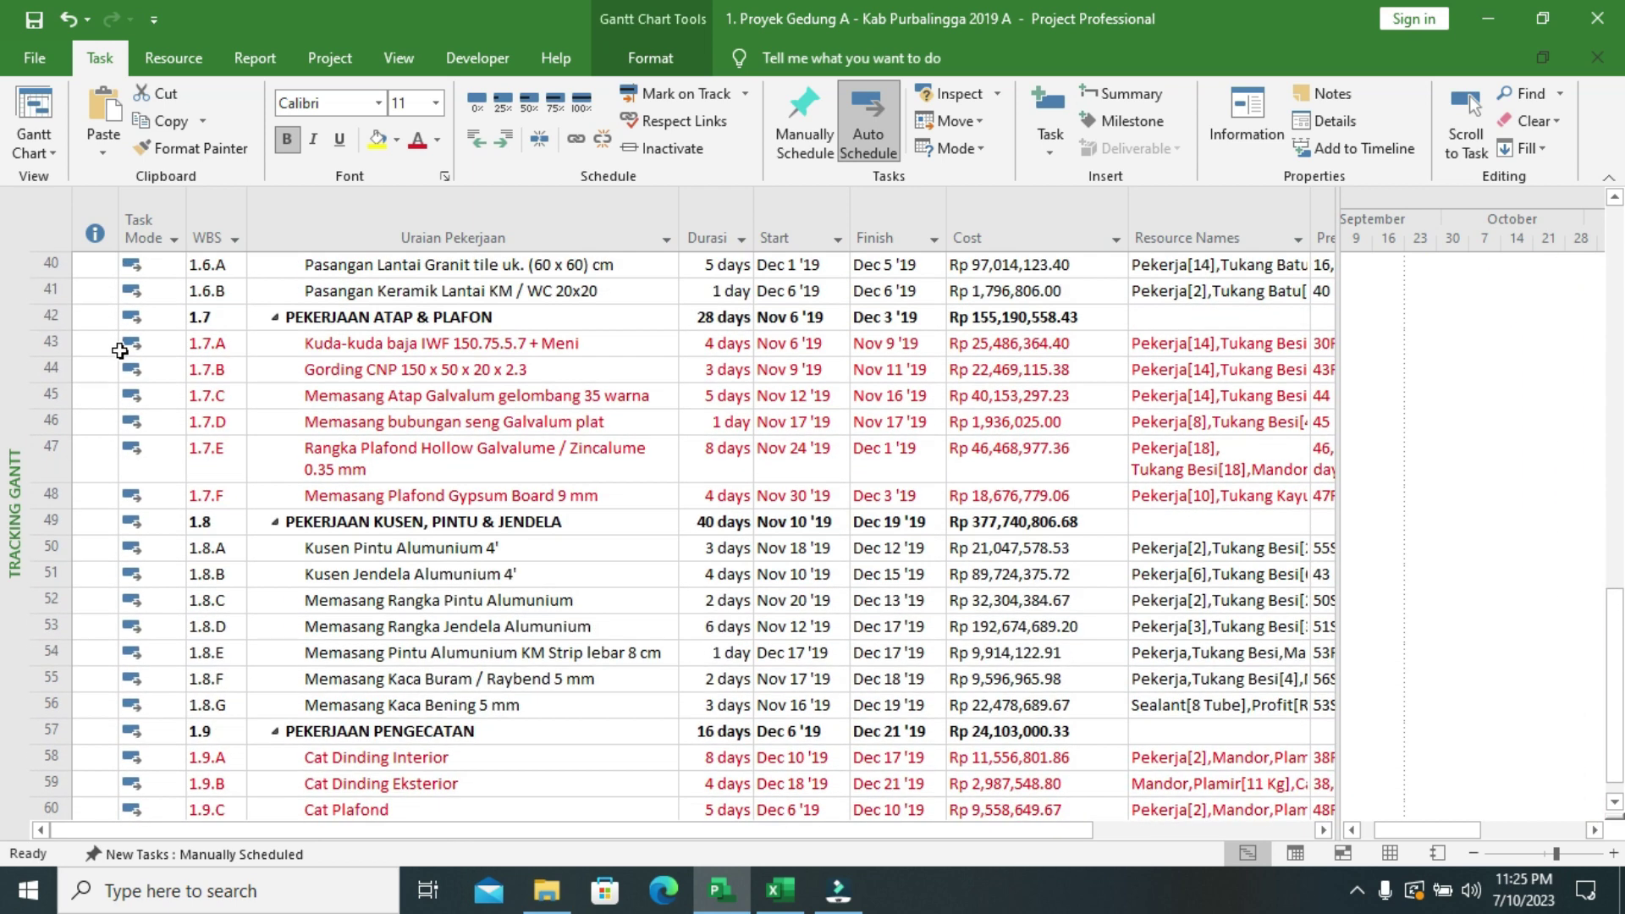
pyautogui.scroll(-4, 120, 351)
pyautogui.scroll(5, 119, 350)
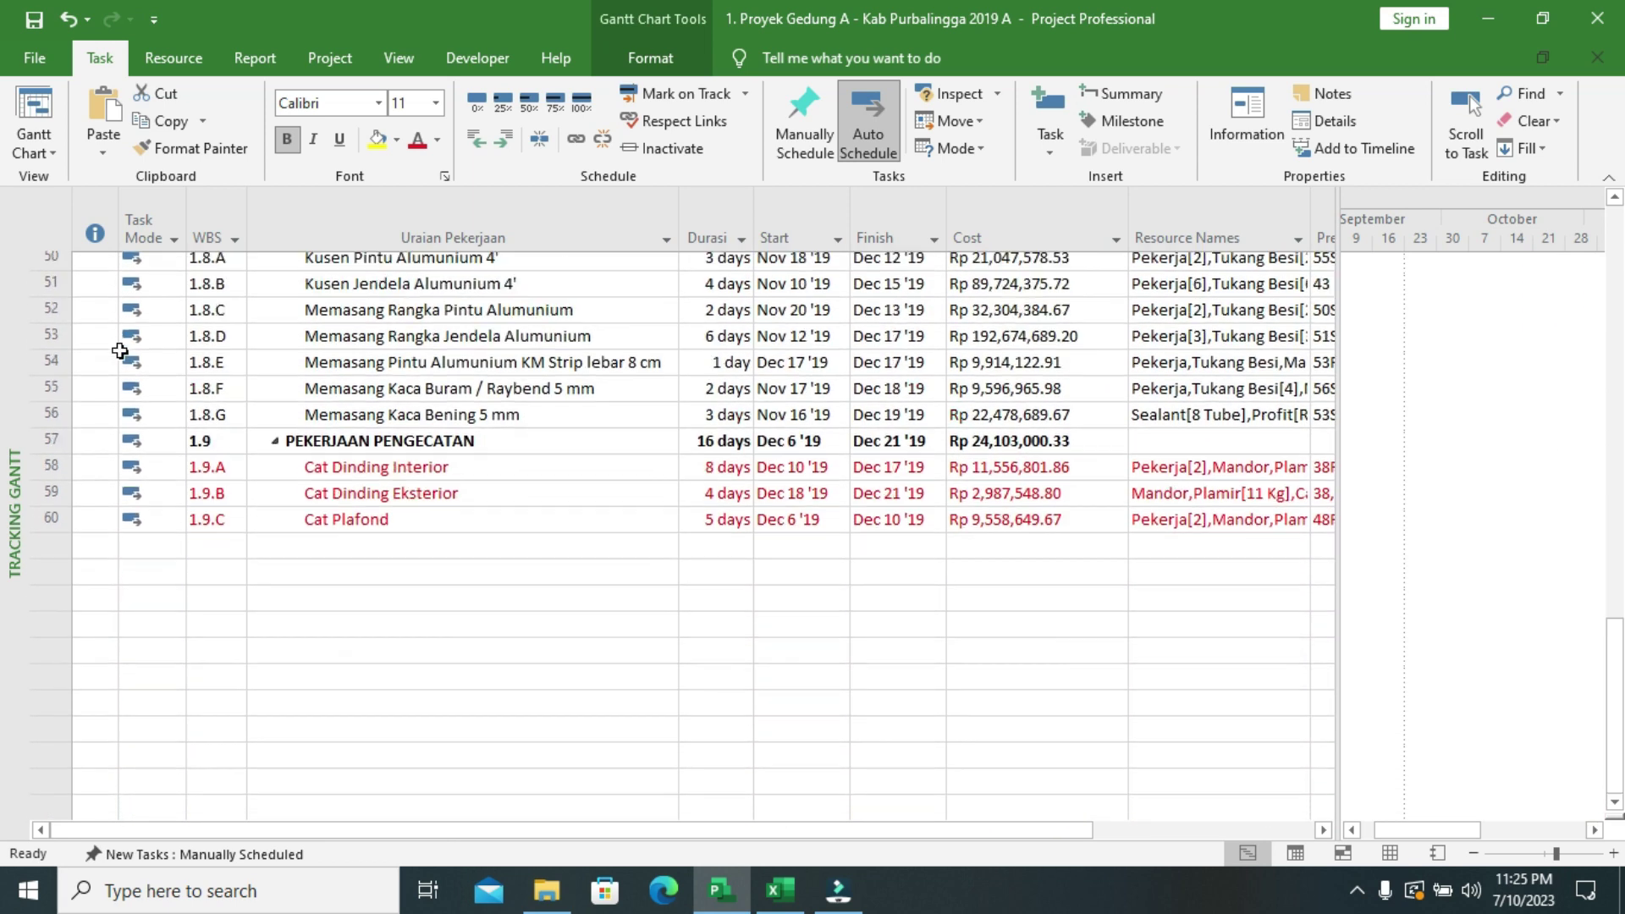
pyautogui.scroll(12, 119, 351)
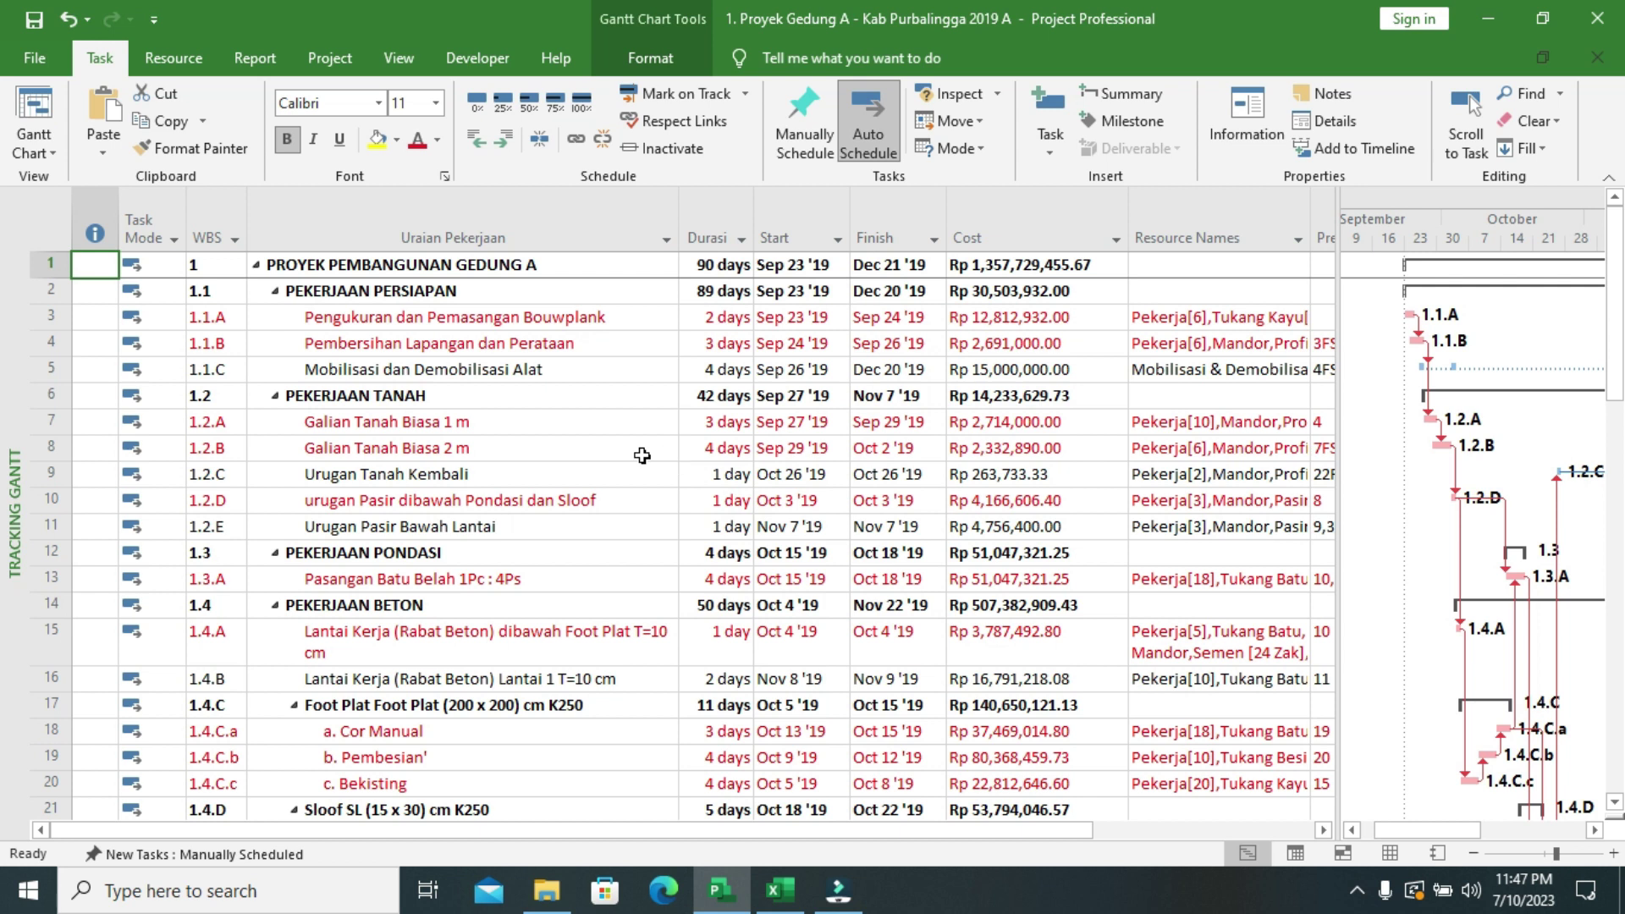
# - Recheck the labour resources in the Resource Sheet, and expand Pekerja's task assignments in the Resource Usage view
pyautogui.click(51, 157)
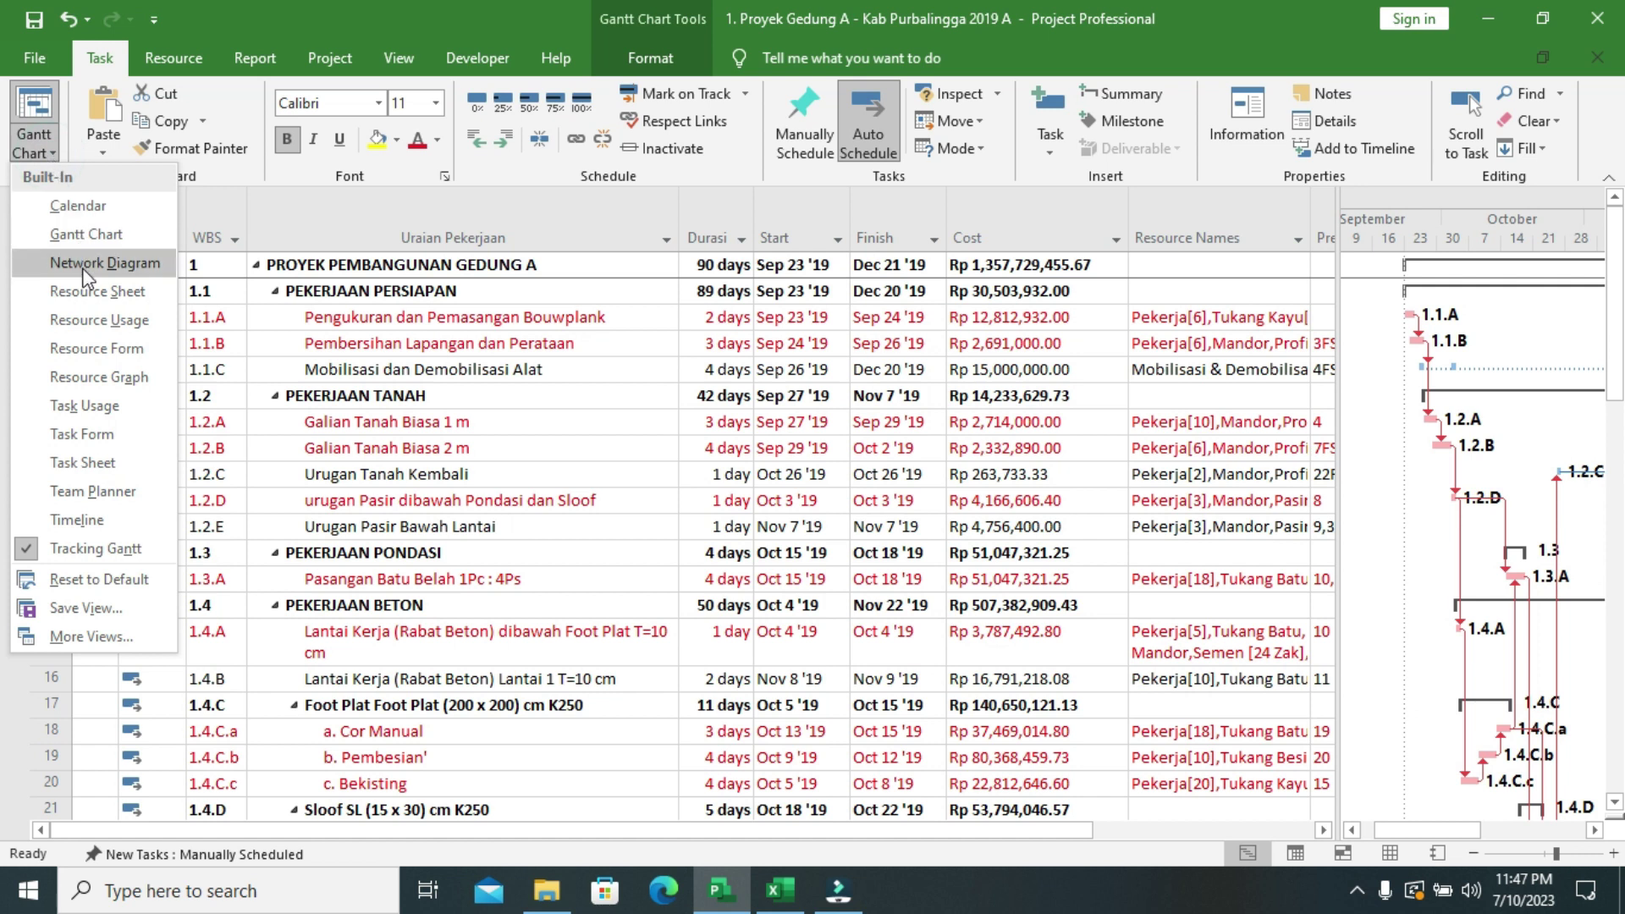
pyautogui.click(95, 291)
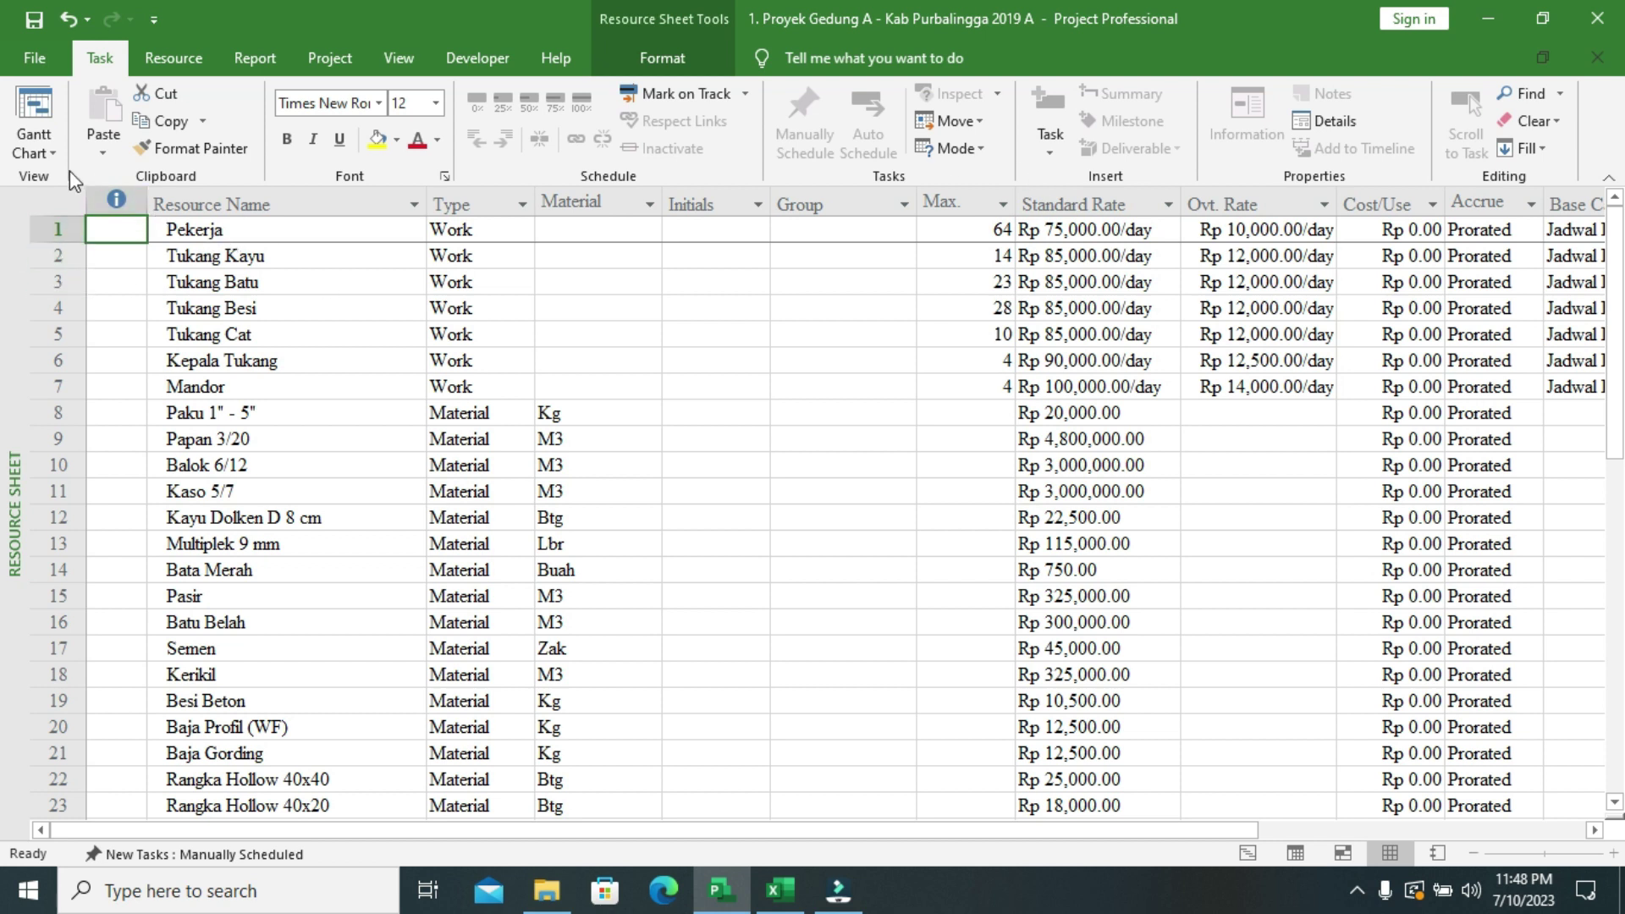
pyautogui.click(48, 158)
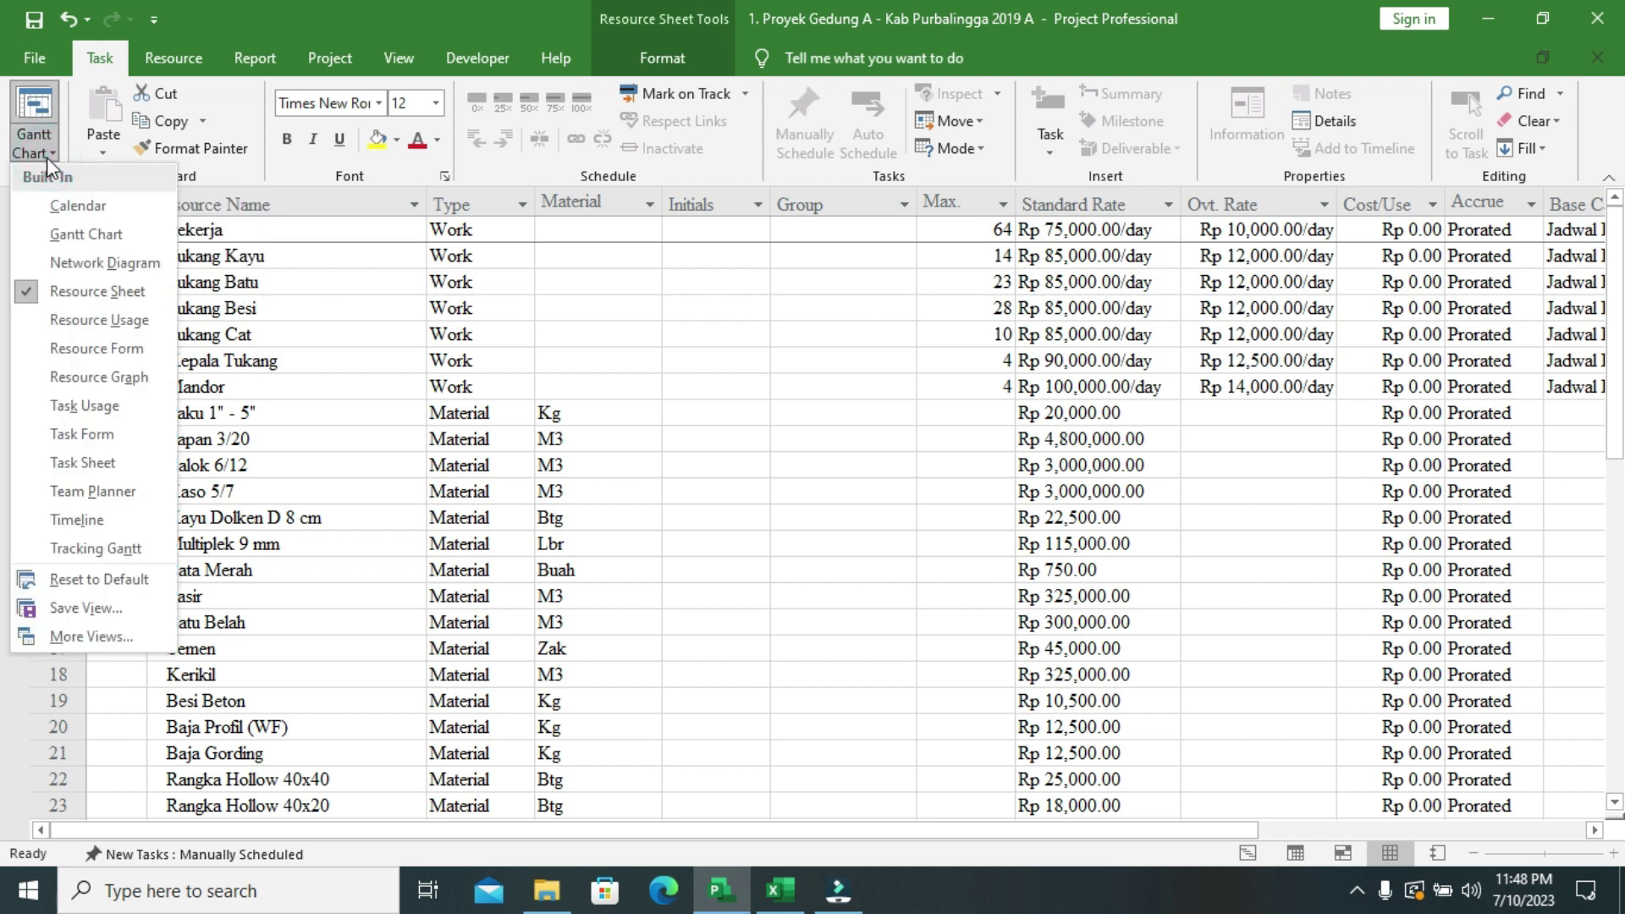
pyautogui.click(89, 321)
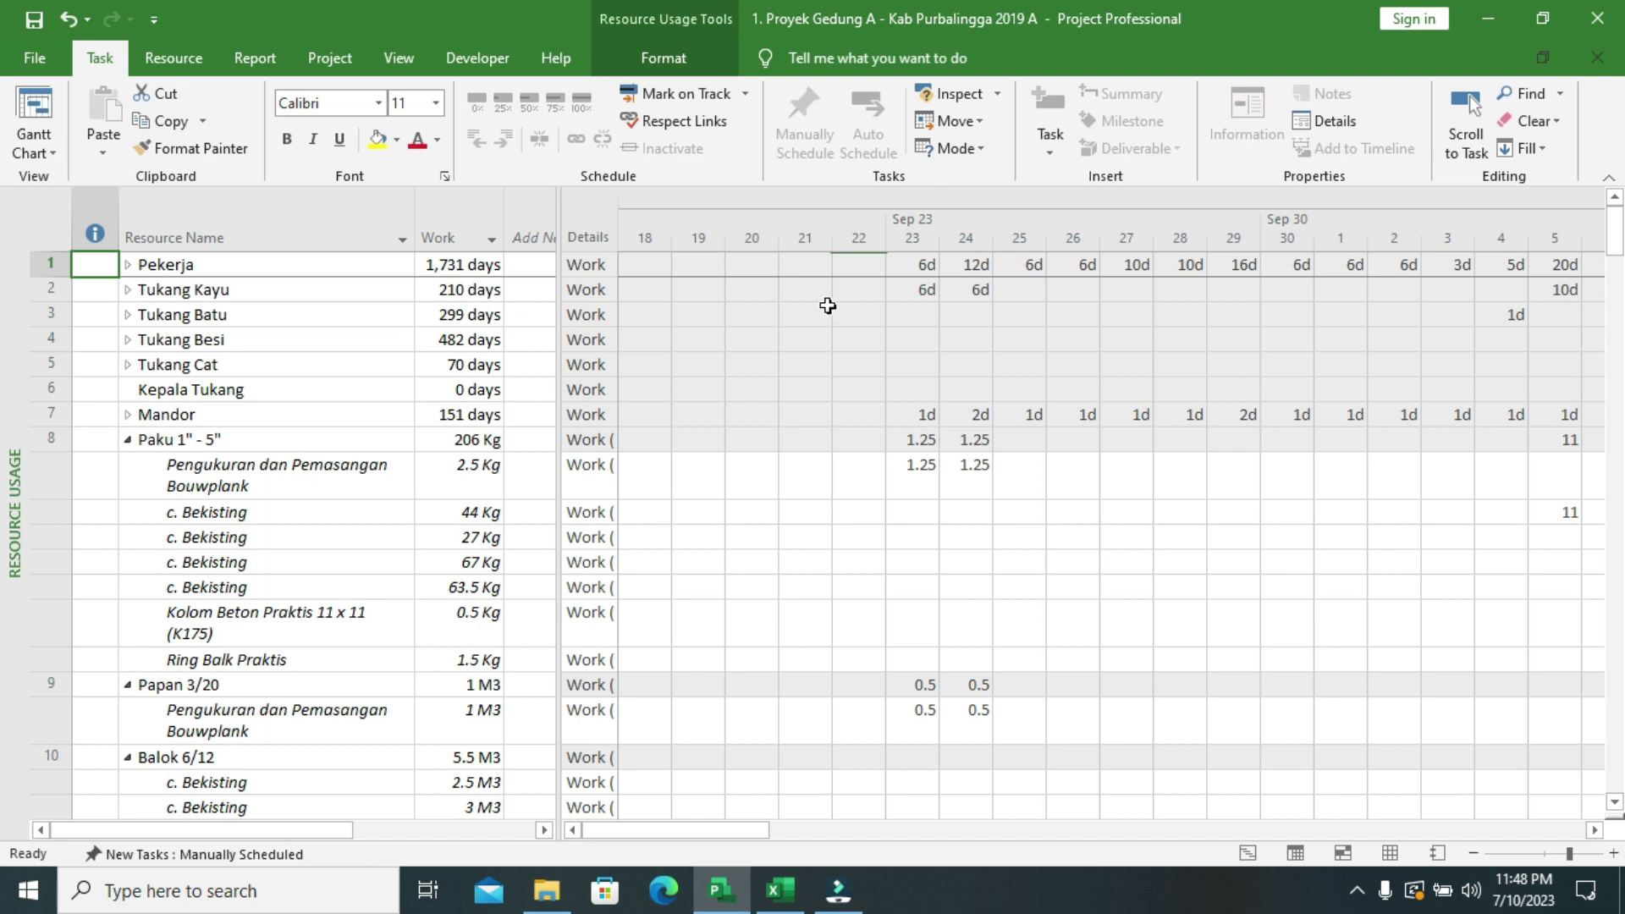
pyautogui.click(130, 266)
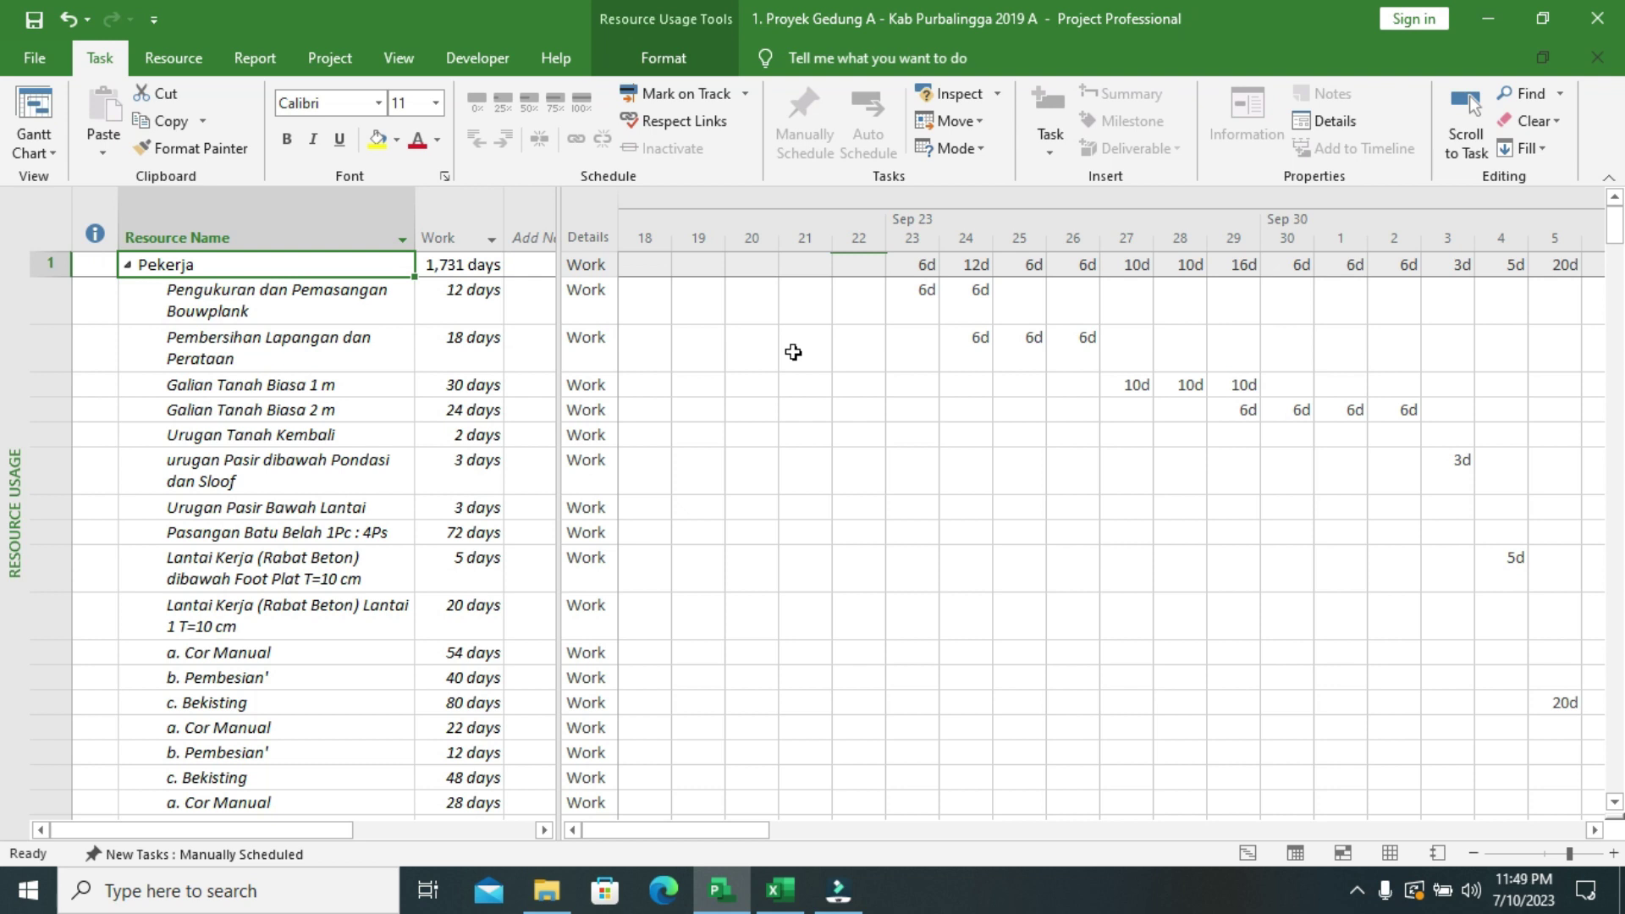
# - Return to the Tracking Gantt view of the Gedung A schedule
pyautogui.click(34, 142)
pyautogui.click(63, 549)
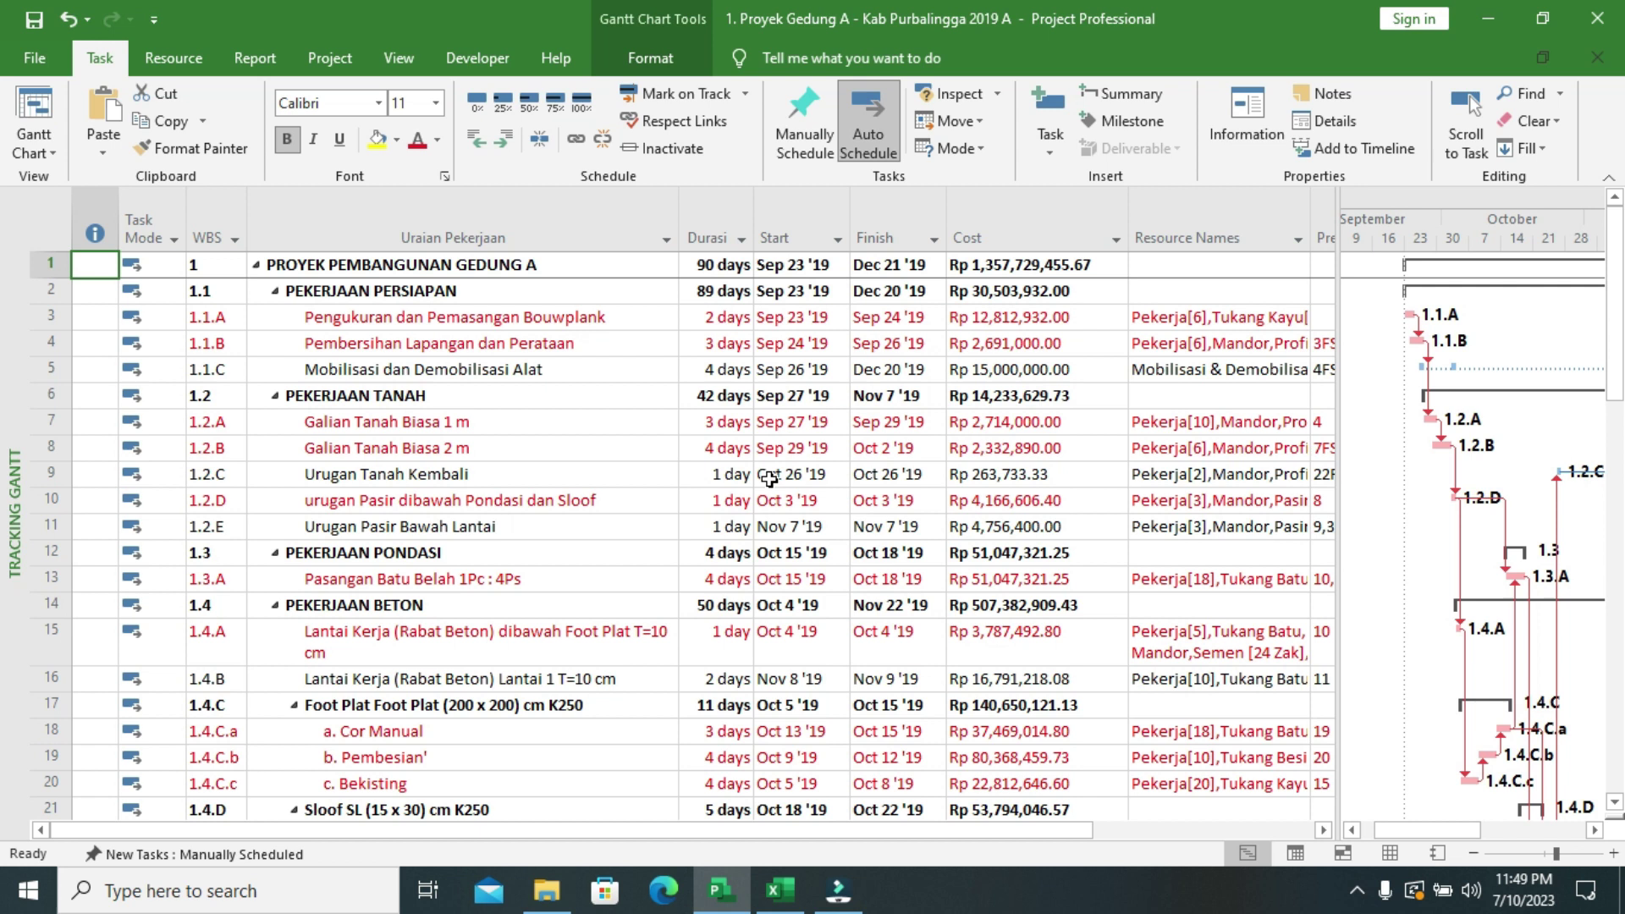
# - Open the Resource Usage view and collapse the task assignments of Paku 1" - 5" and Pekerja
pyautogui.click(45, 147)
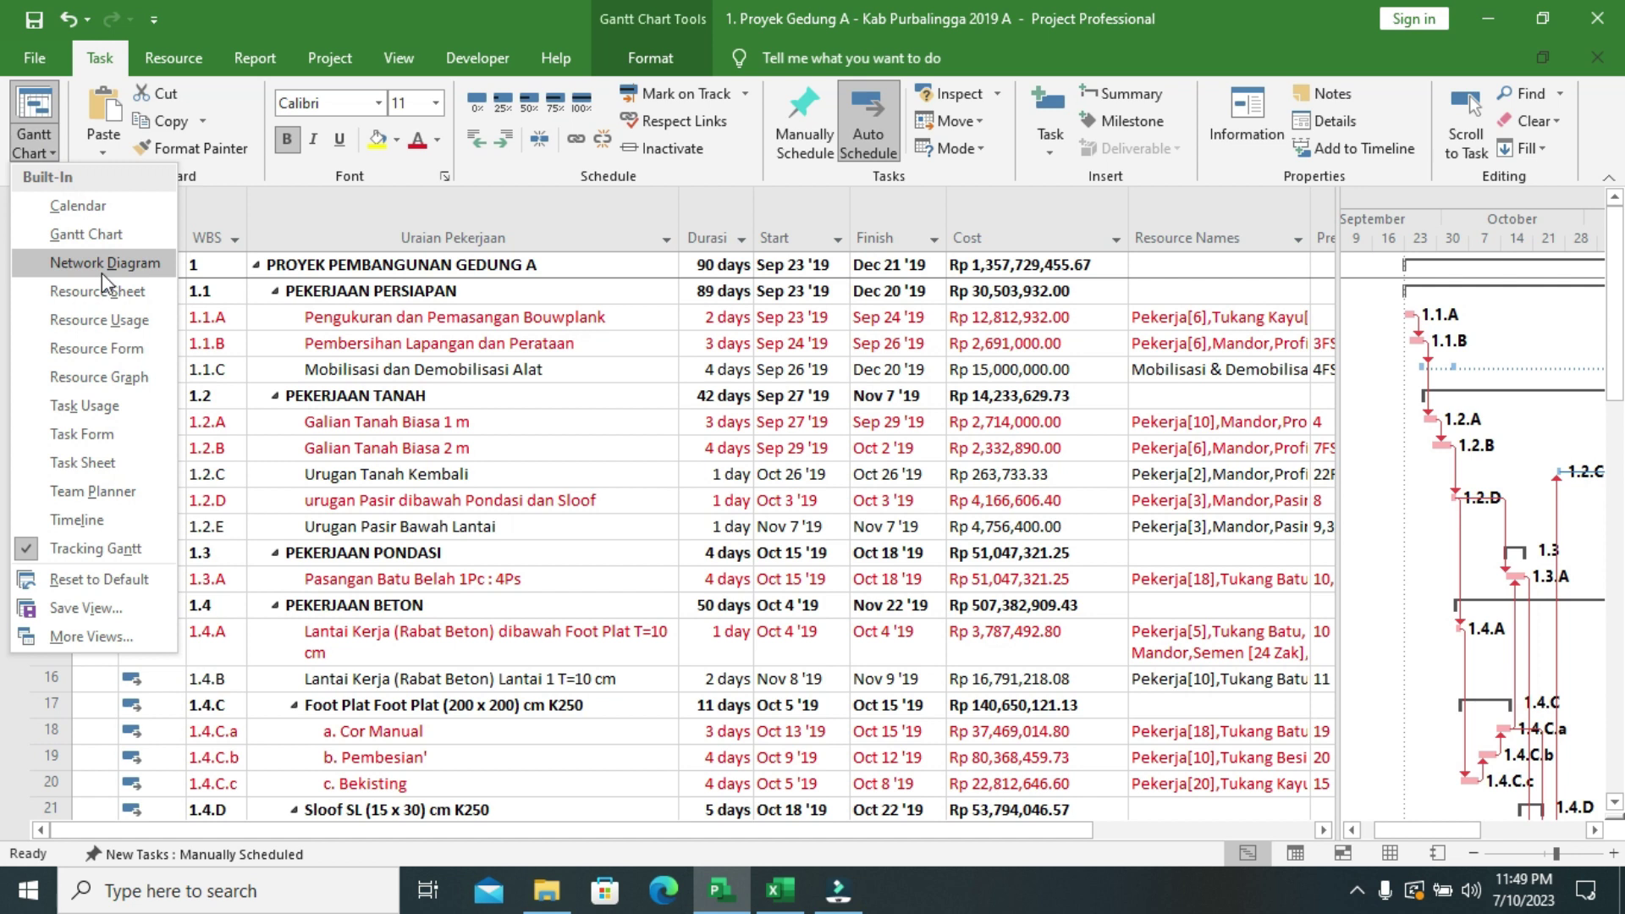
pyautogui.click(99, 320)
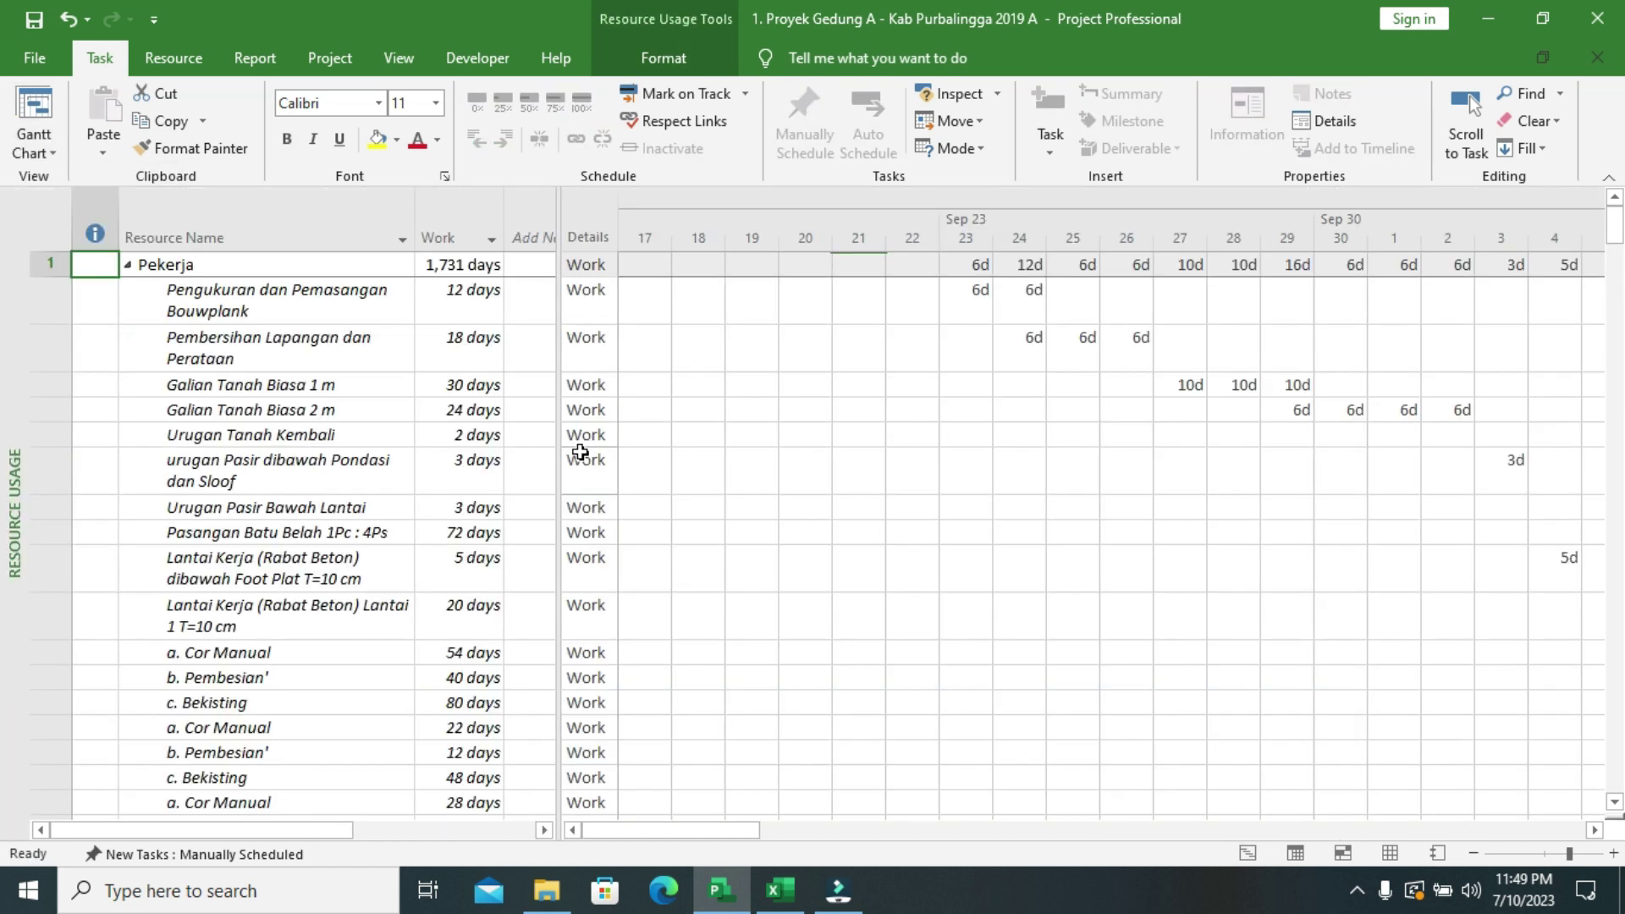
pyautogui.scroll(-15, 465, 461)
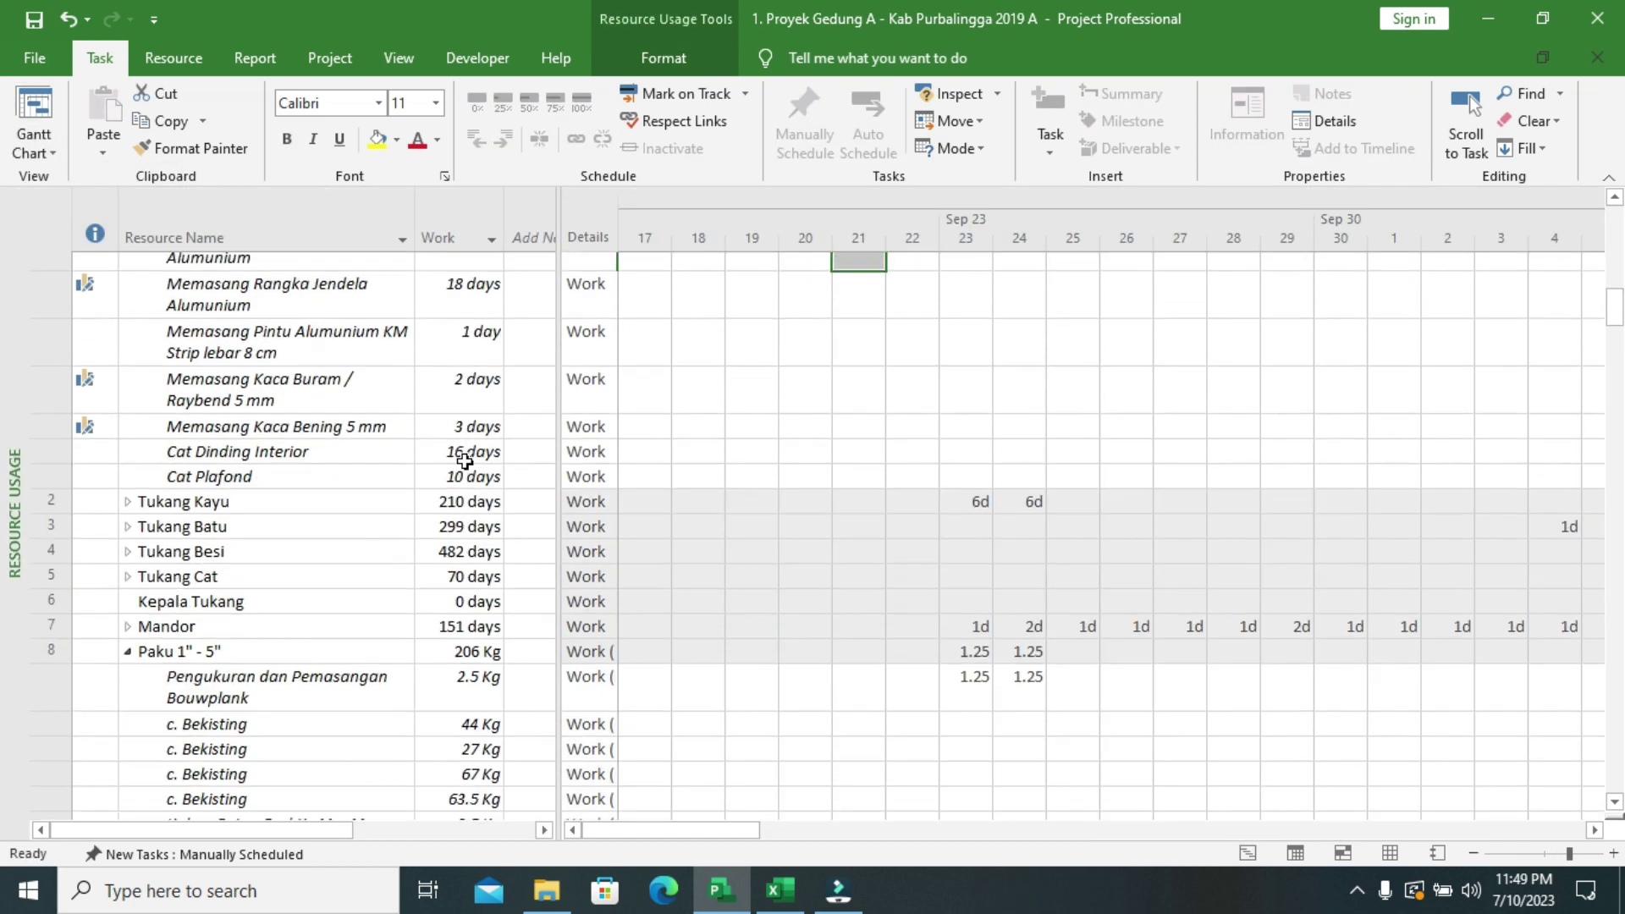
pyautogui.scroll(-5, 465, 461)
pyautogui.scroll(2, 464, 461)
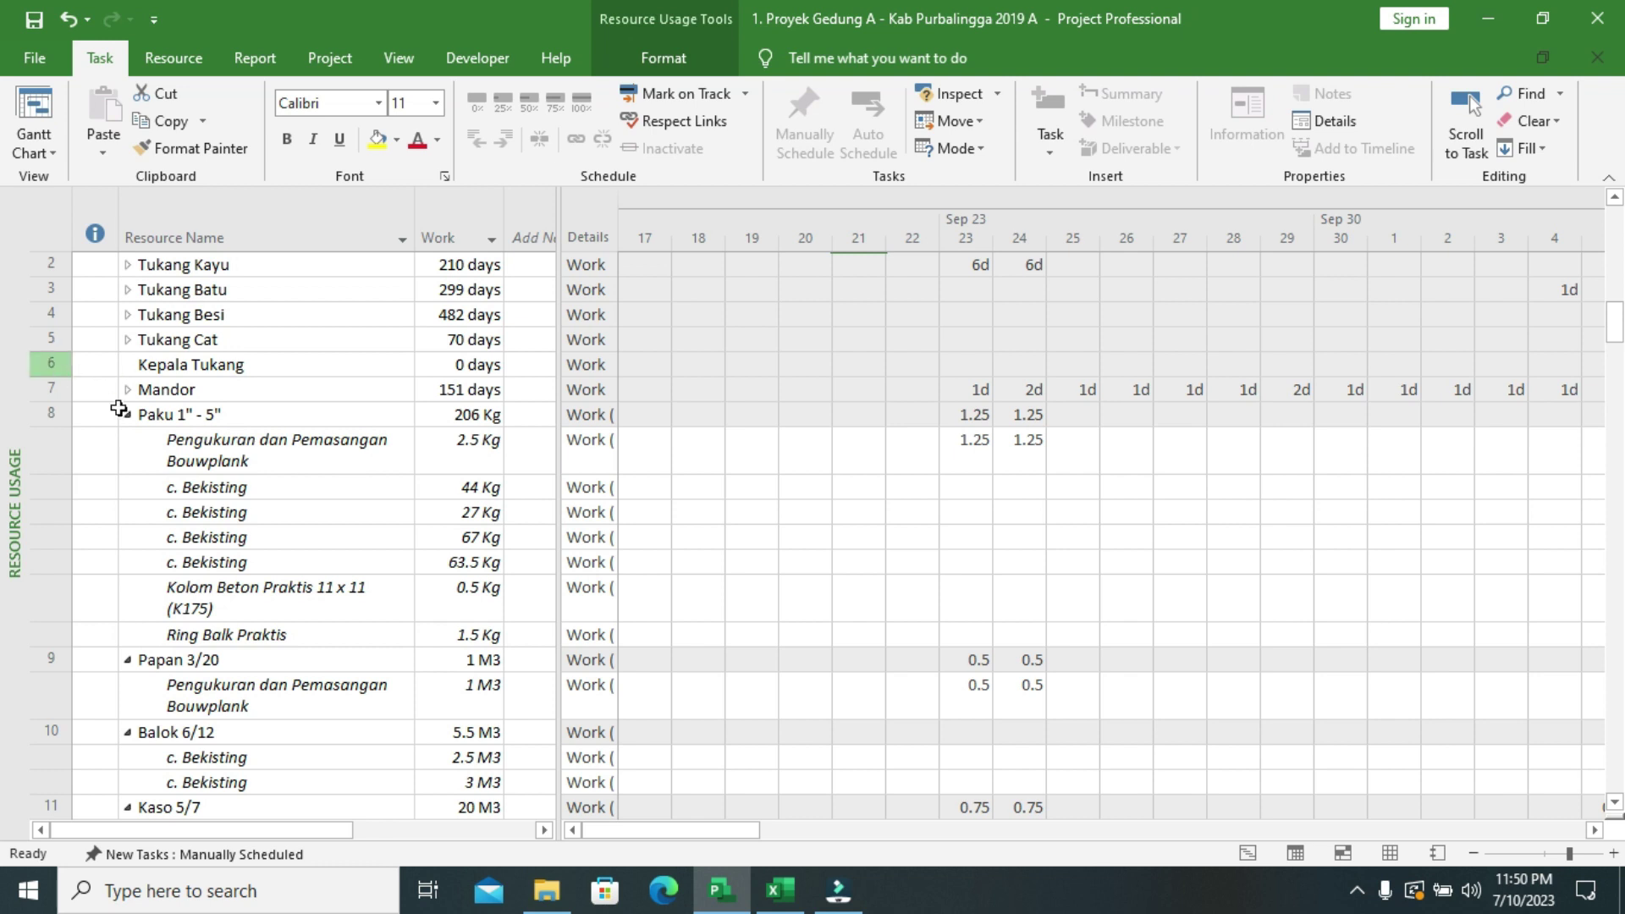
pyautogui.click(127, 414)
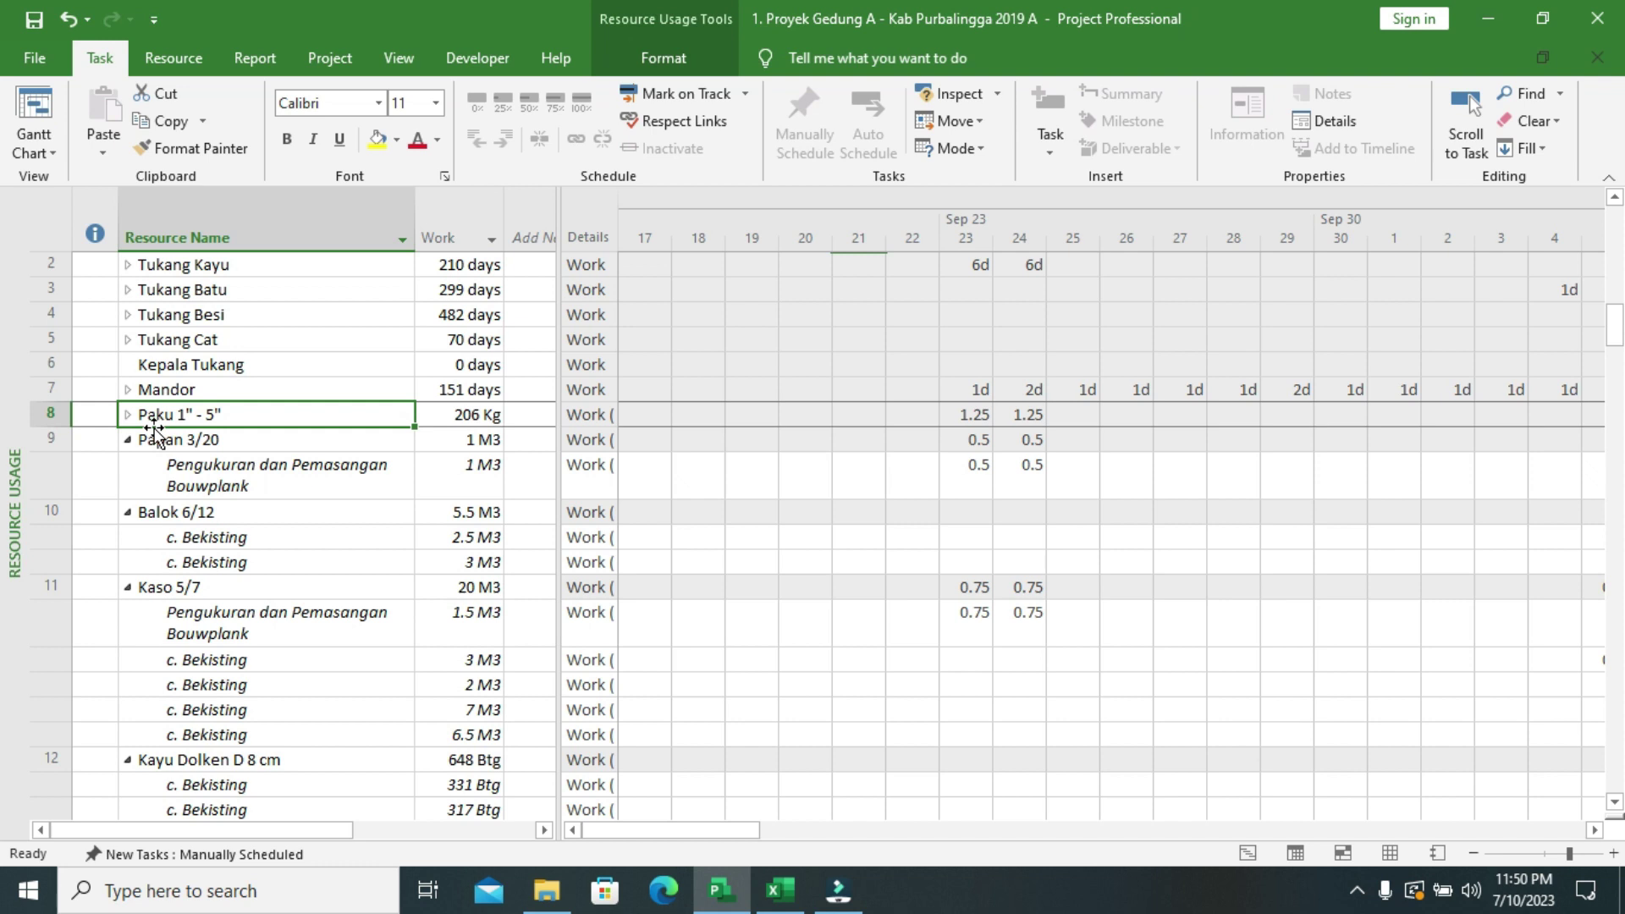
pyautogui.scroll(15, 273, 433)
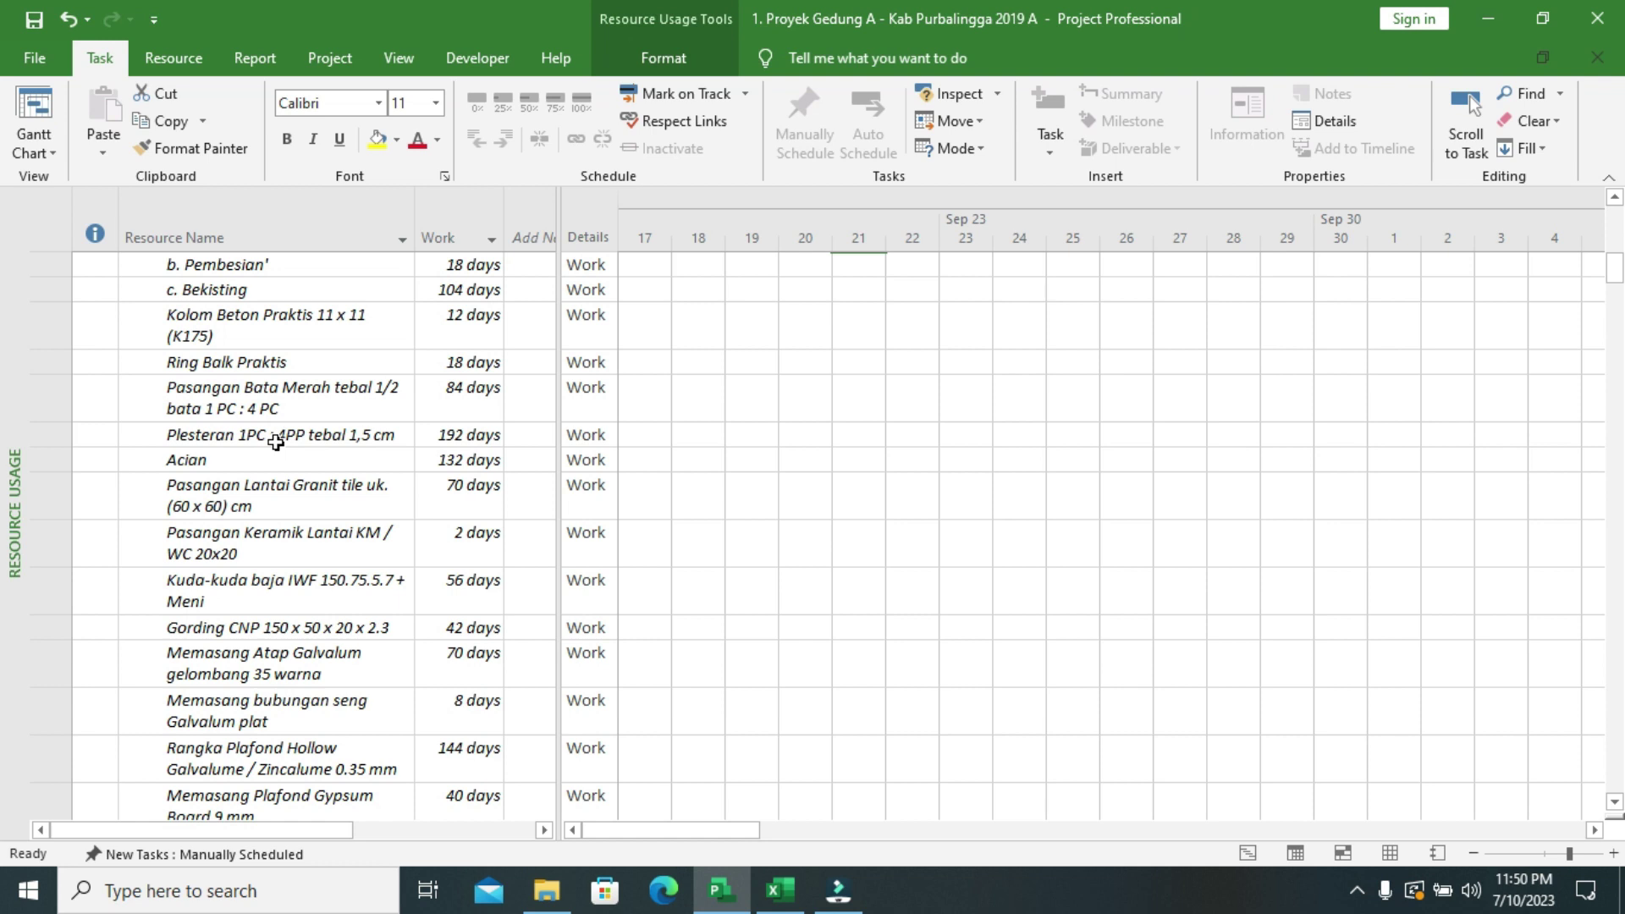
pyautogui.scroll(15, 276, 442)
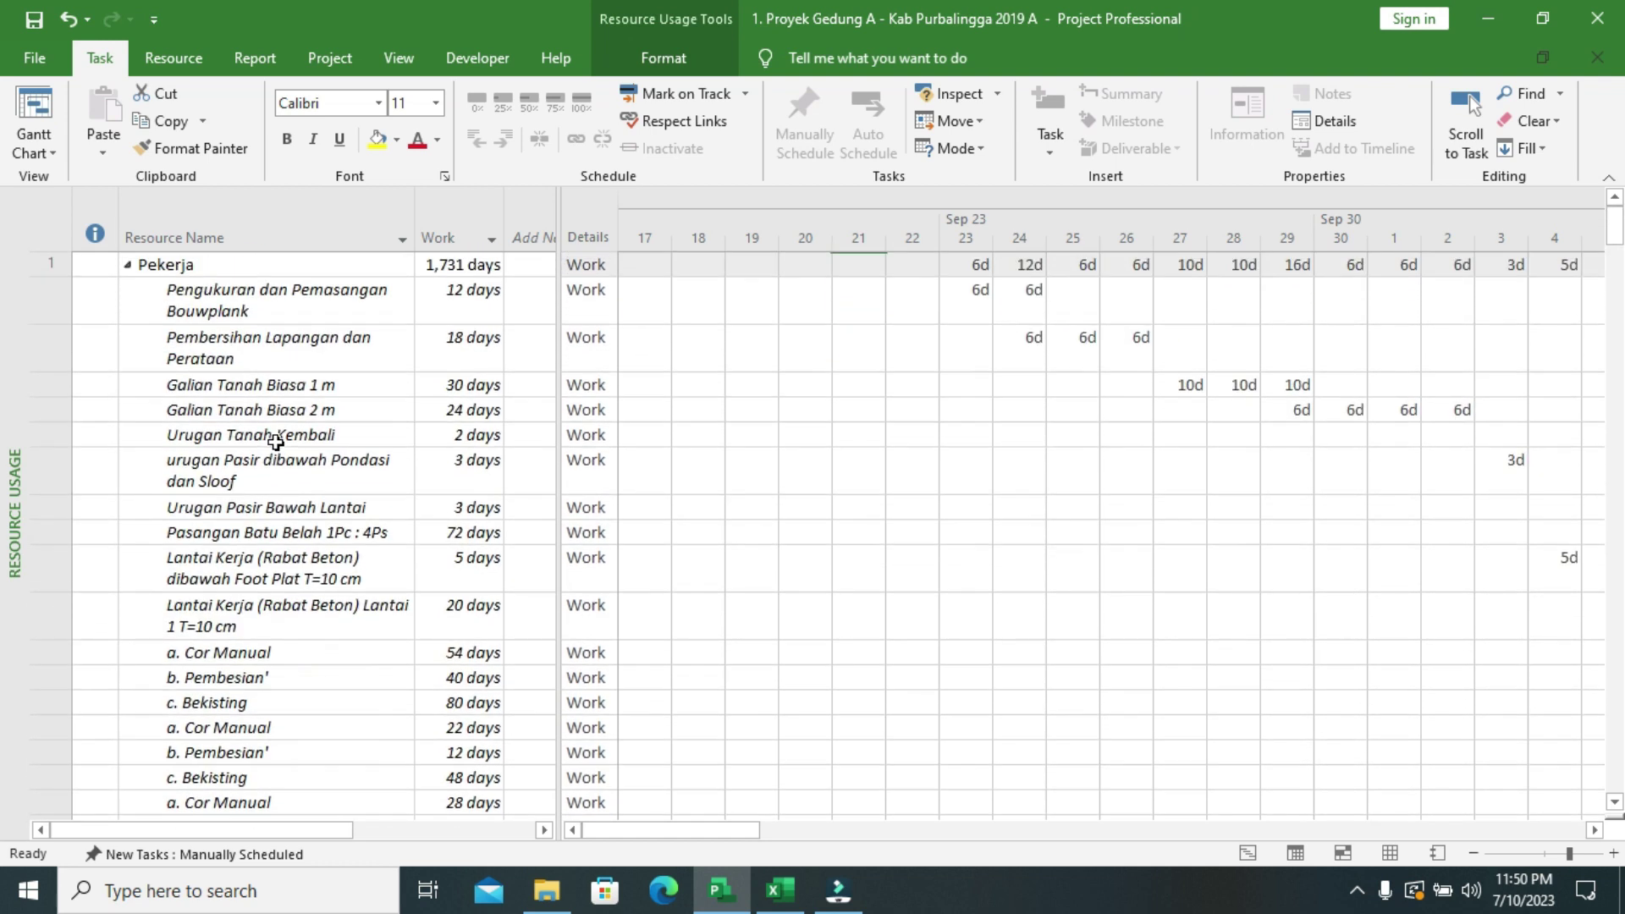
pyautogui.click(127, 264)
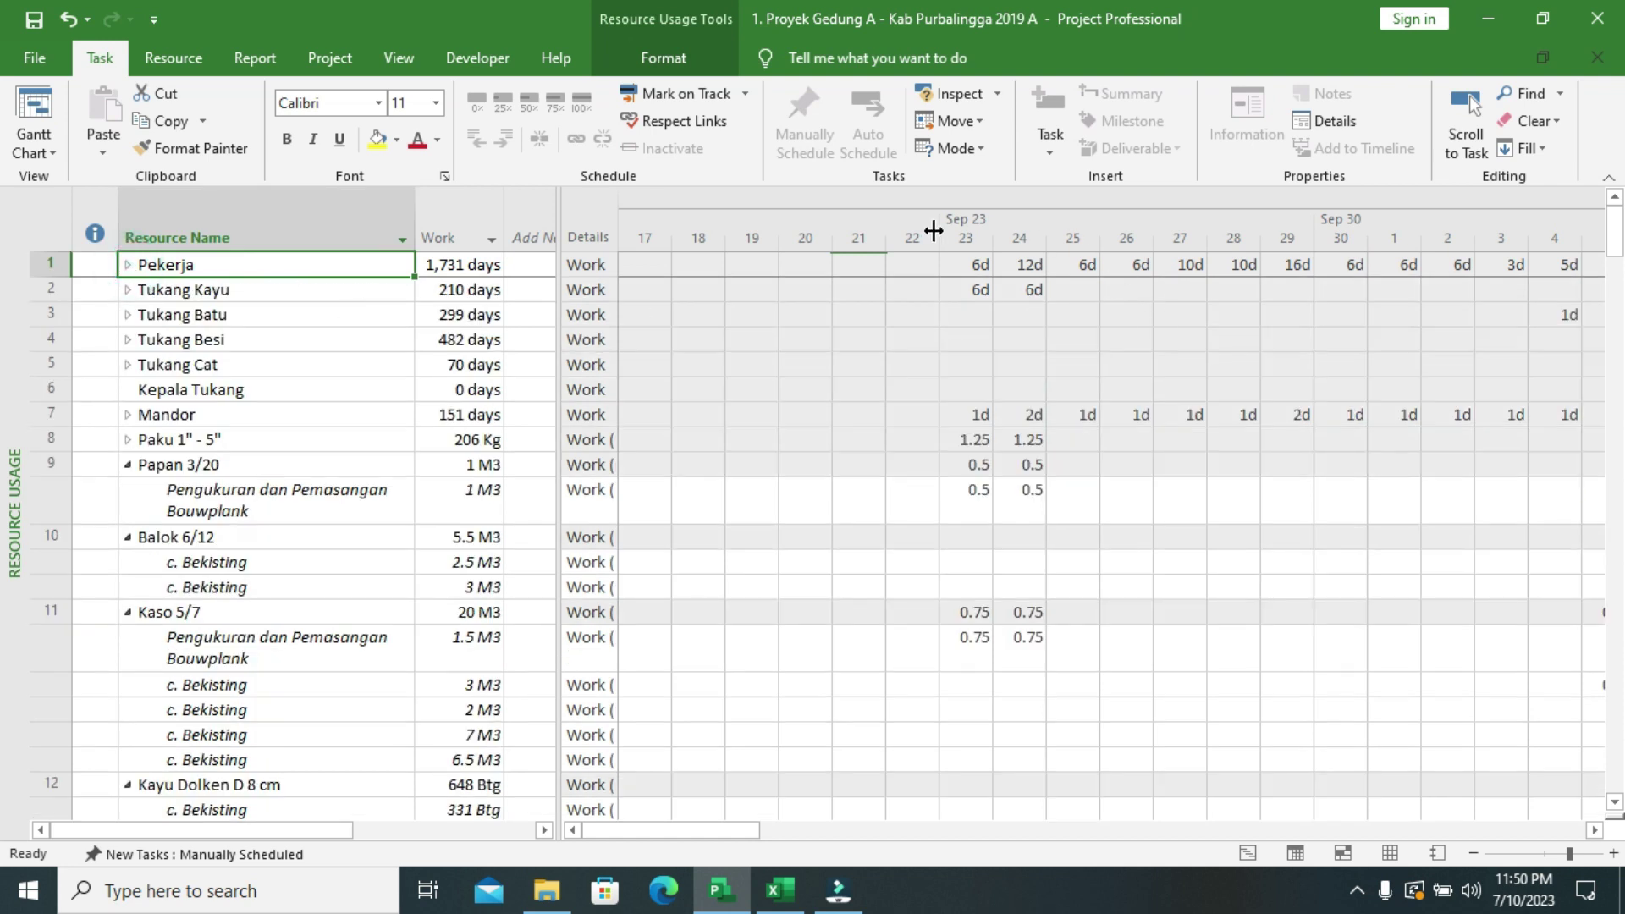
# - Review the Max. units of the labour resources in the Resource Sheet, and return to the Tracking Gantt view
pyautogui.click(49, 157)
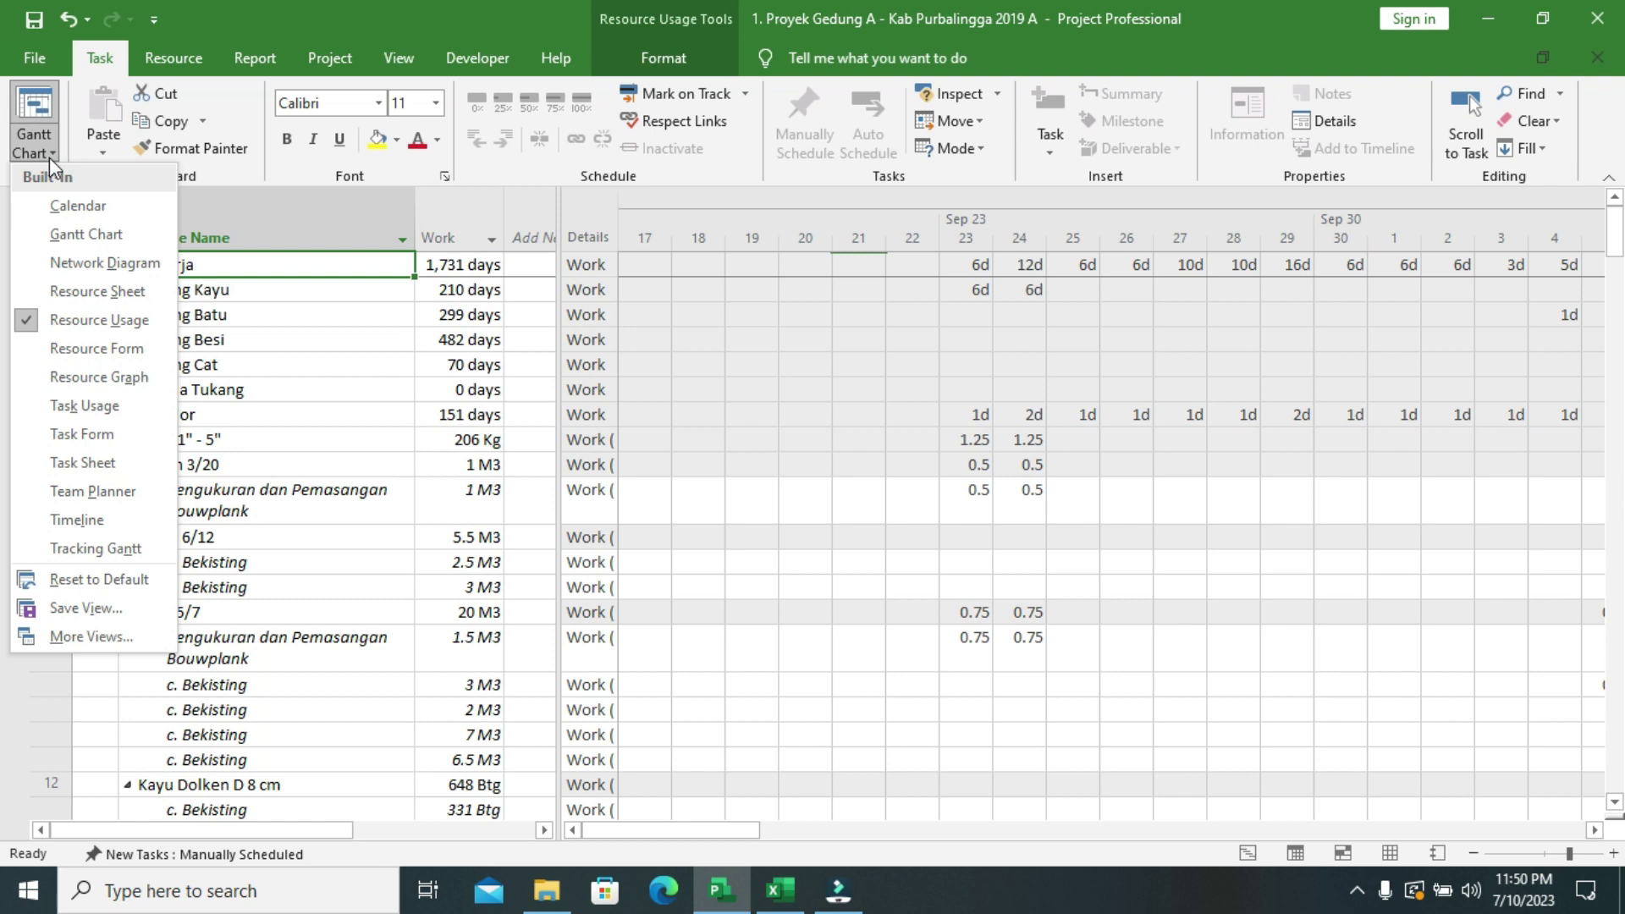
pyautogui.click(110, 290)
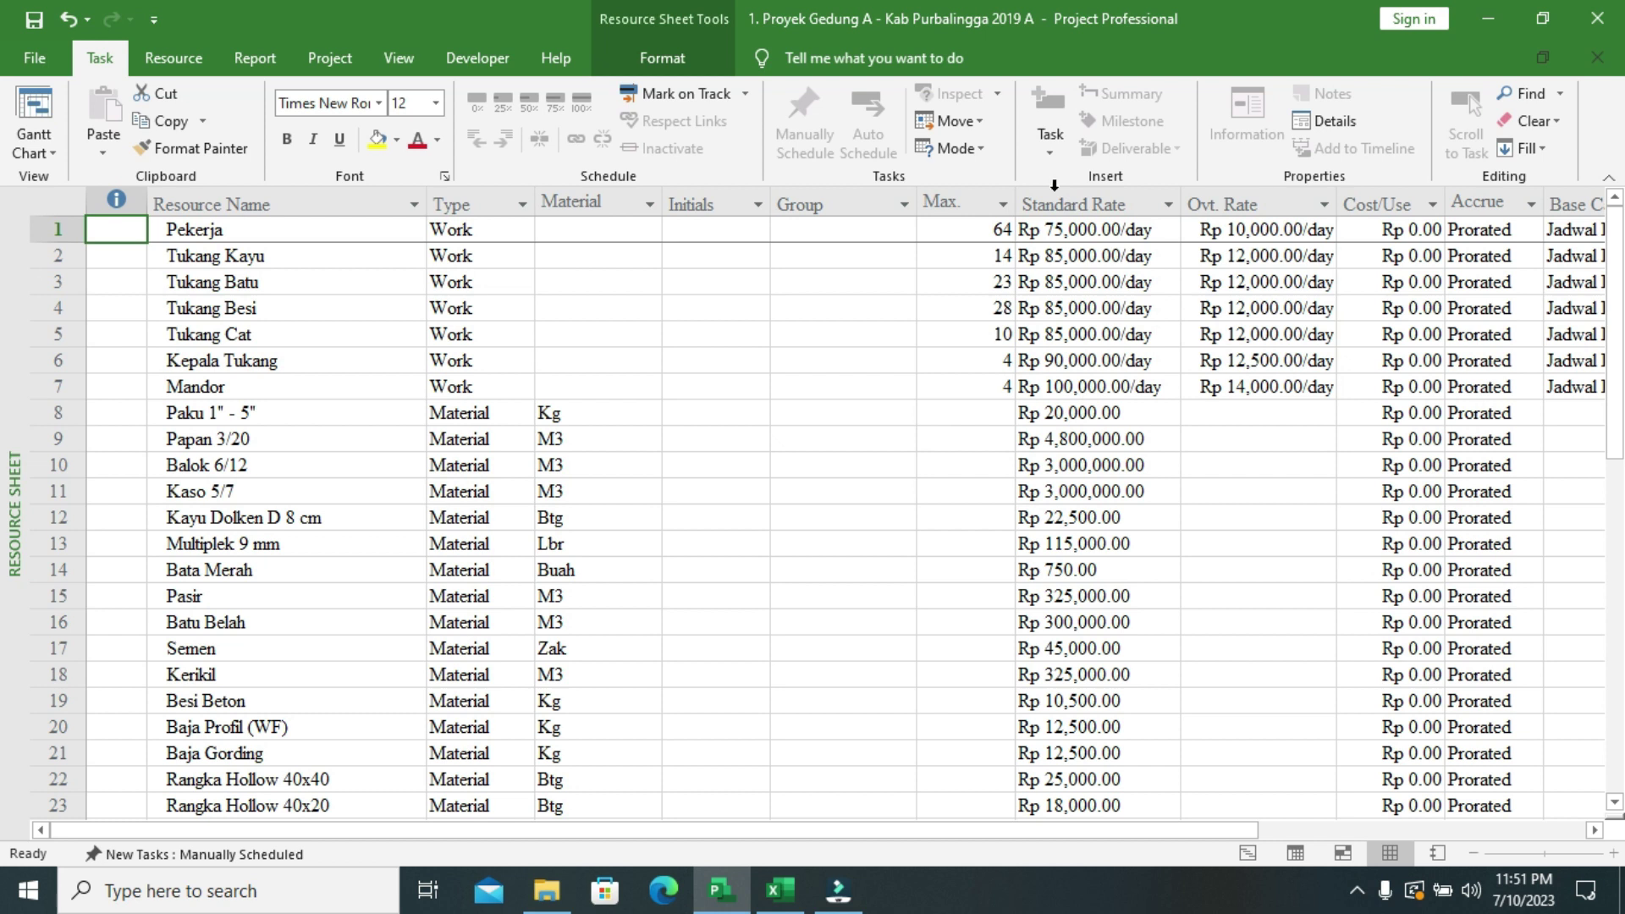
pyautogui.click(50, 155)
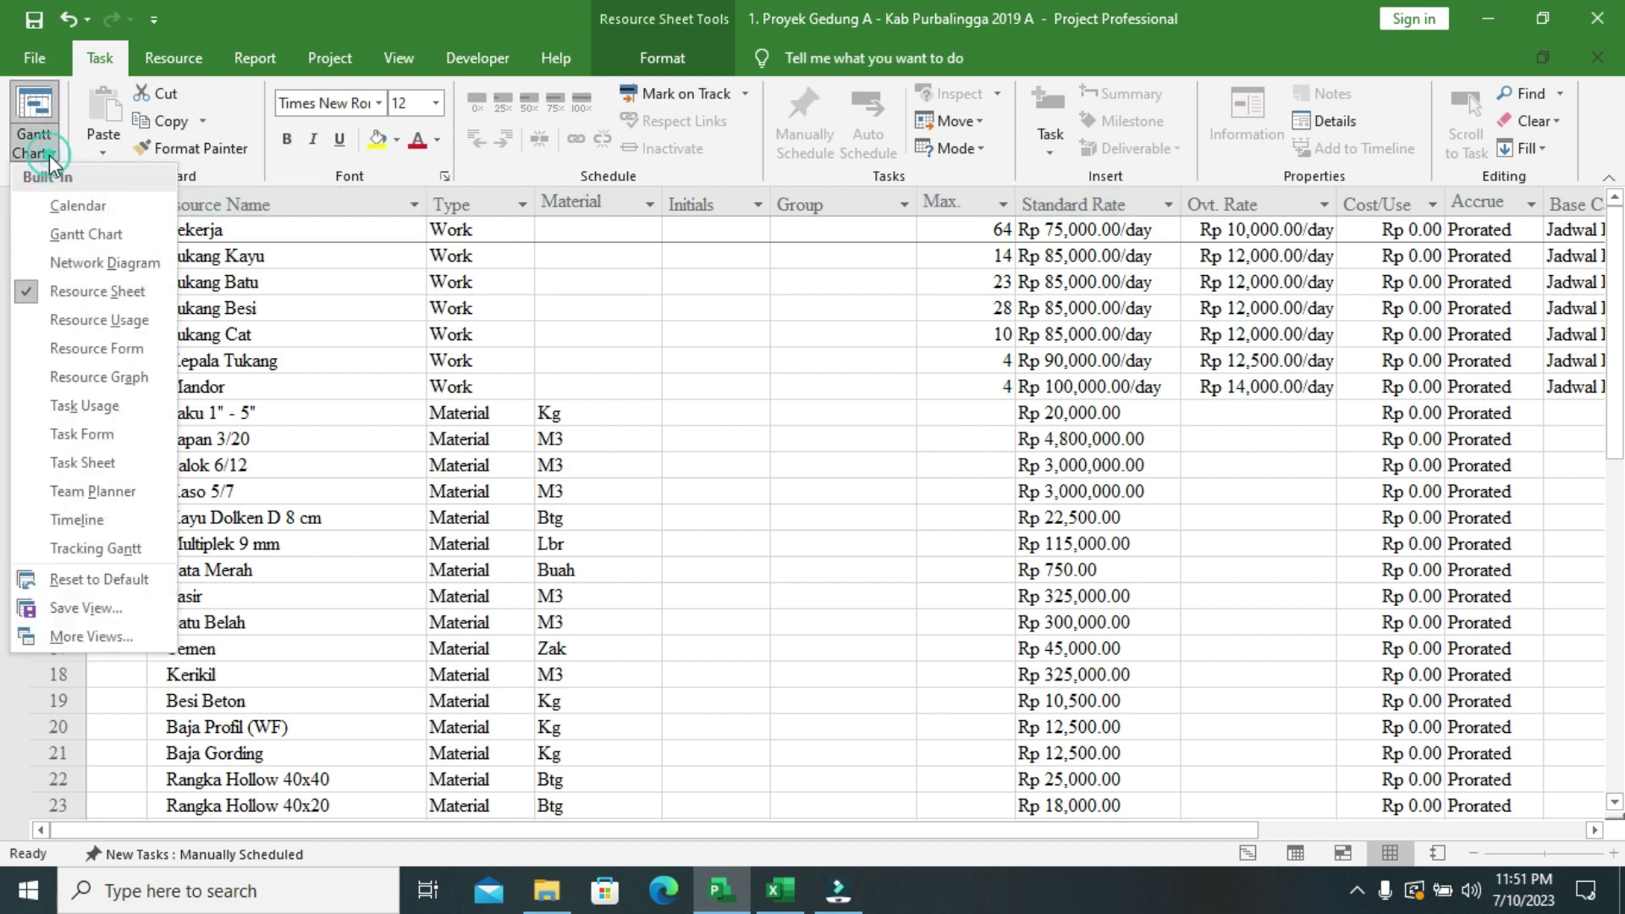
pyautogui.click(121, 549)
pyautogui.scroll(-3, 910, 361)
pyautogui.scroll(3, 910, 361)
# - Switch to Excel, open the RAP sheet, and examine the labour requirements of all work items down to the TOTAL SELURUH row
pyautogui.click(780, 887)
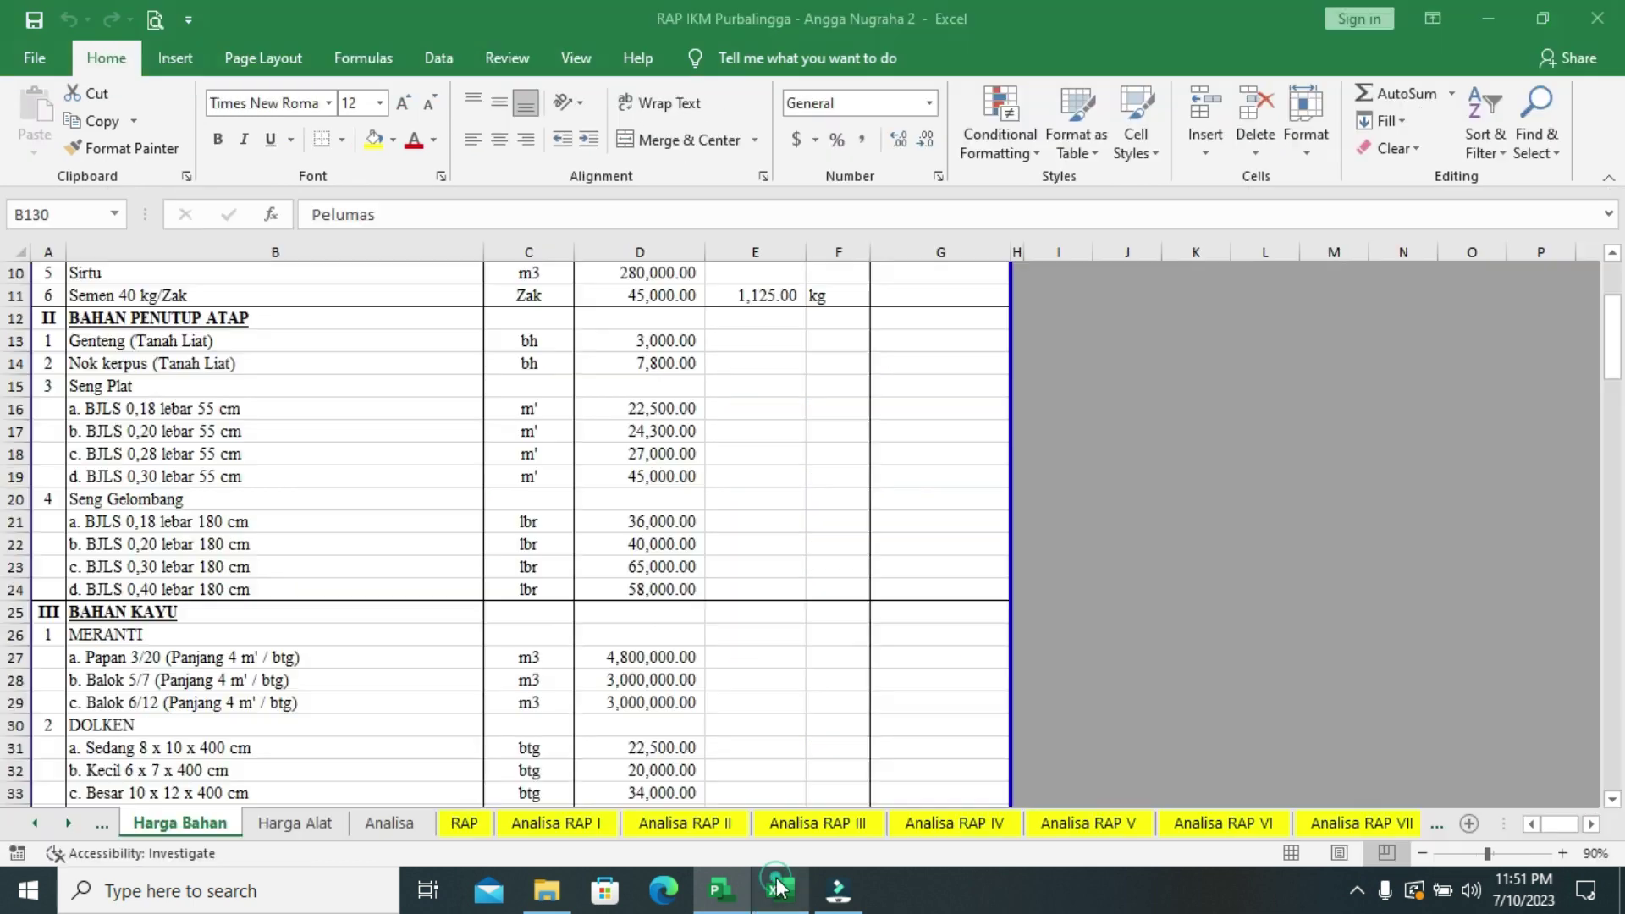
pyautogui.click(458, 825)
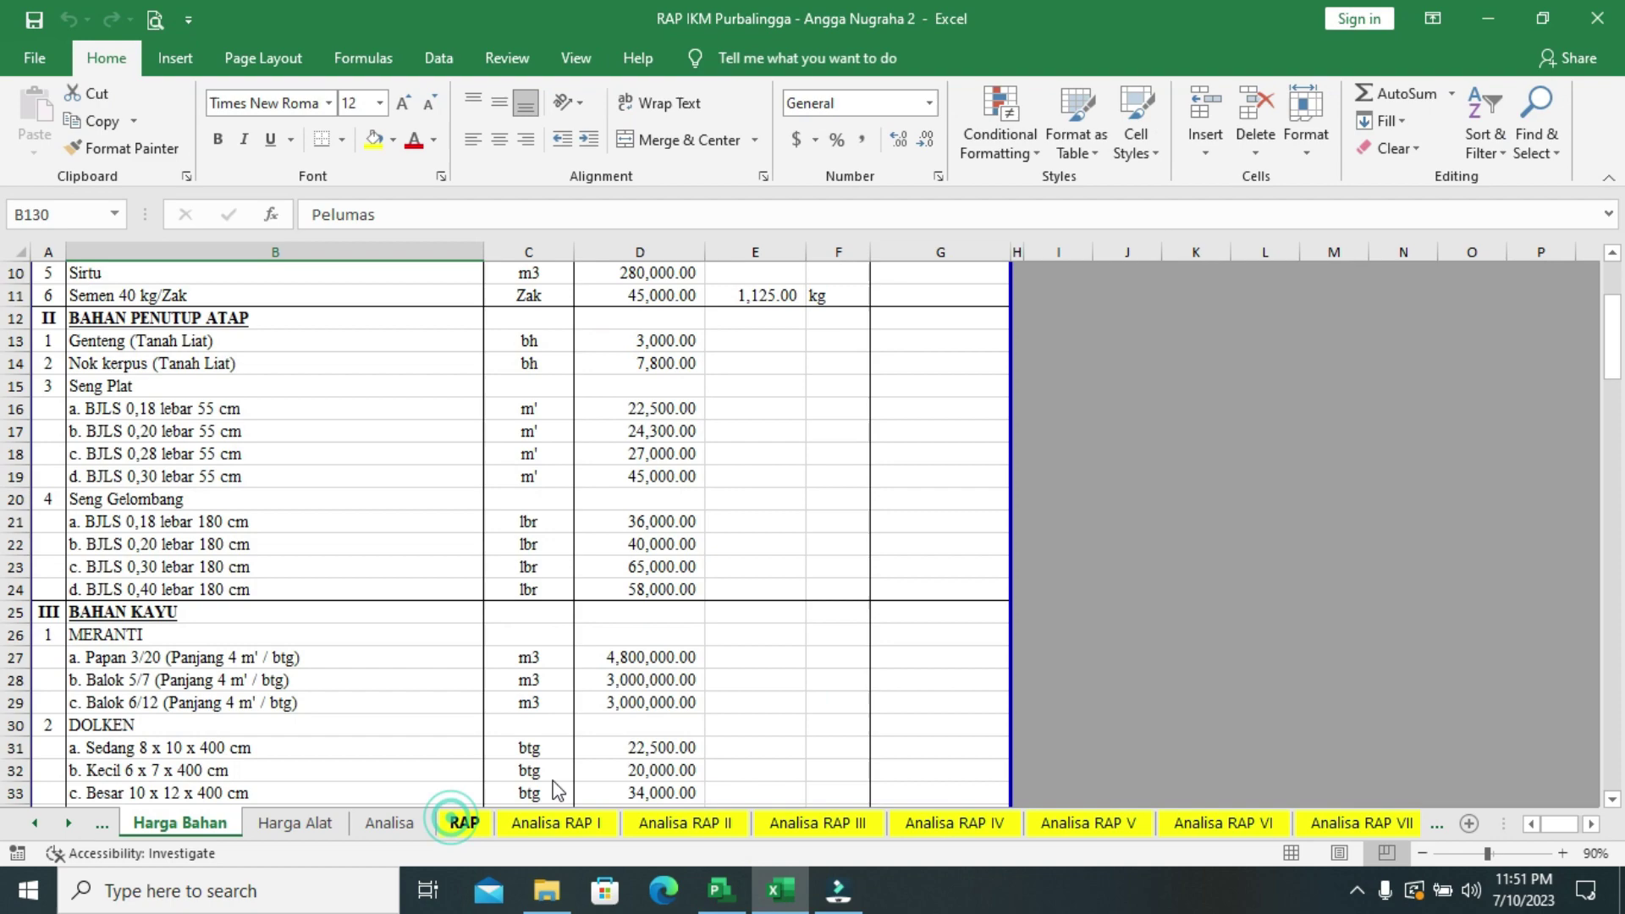
pyautogui.scroll(-6, 855, 590)
pyautogui.scroll(2, 856, 590)
pyautogui.scroll(20, 855, 590)
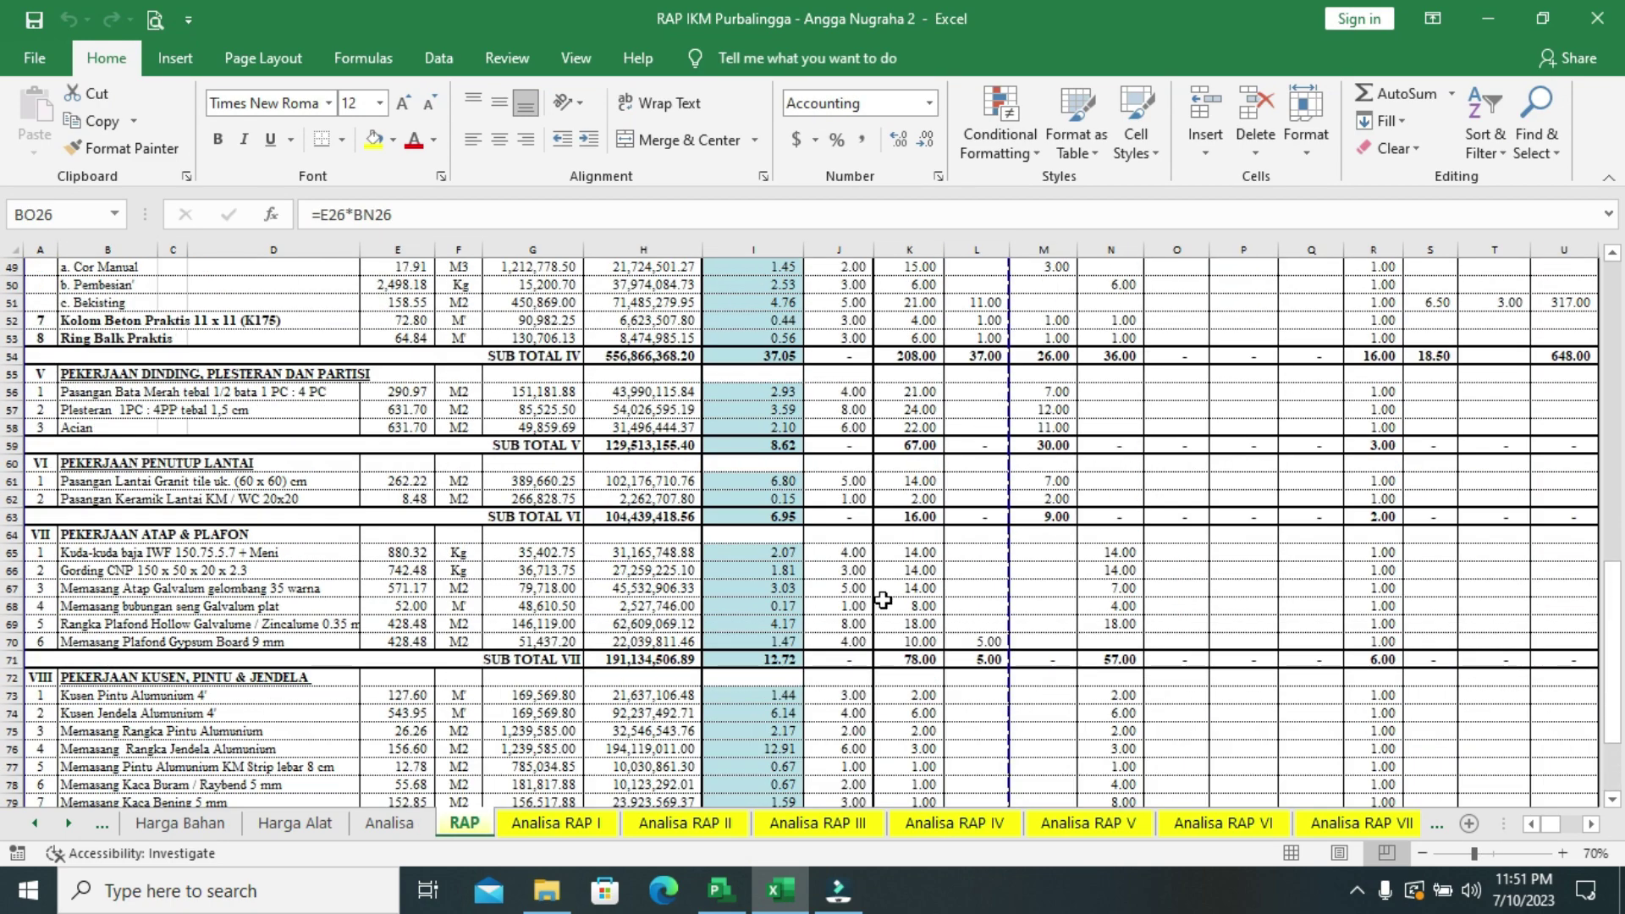
pyautogui.scroll(-3, 934, 516)
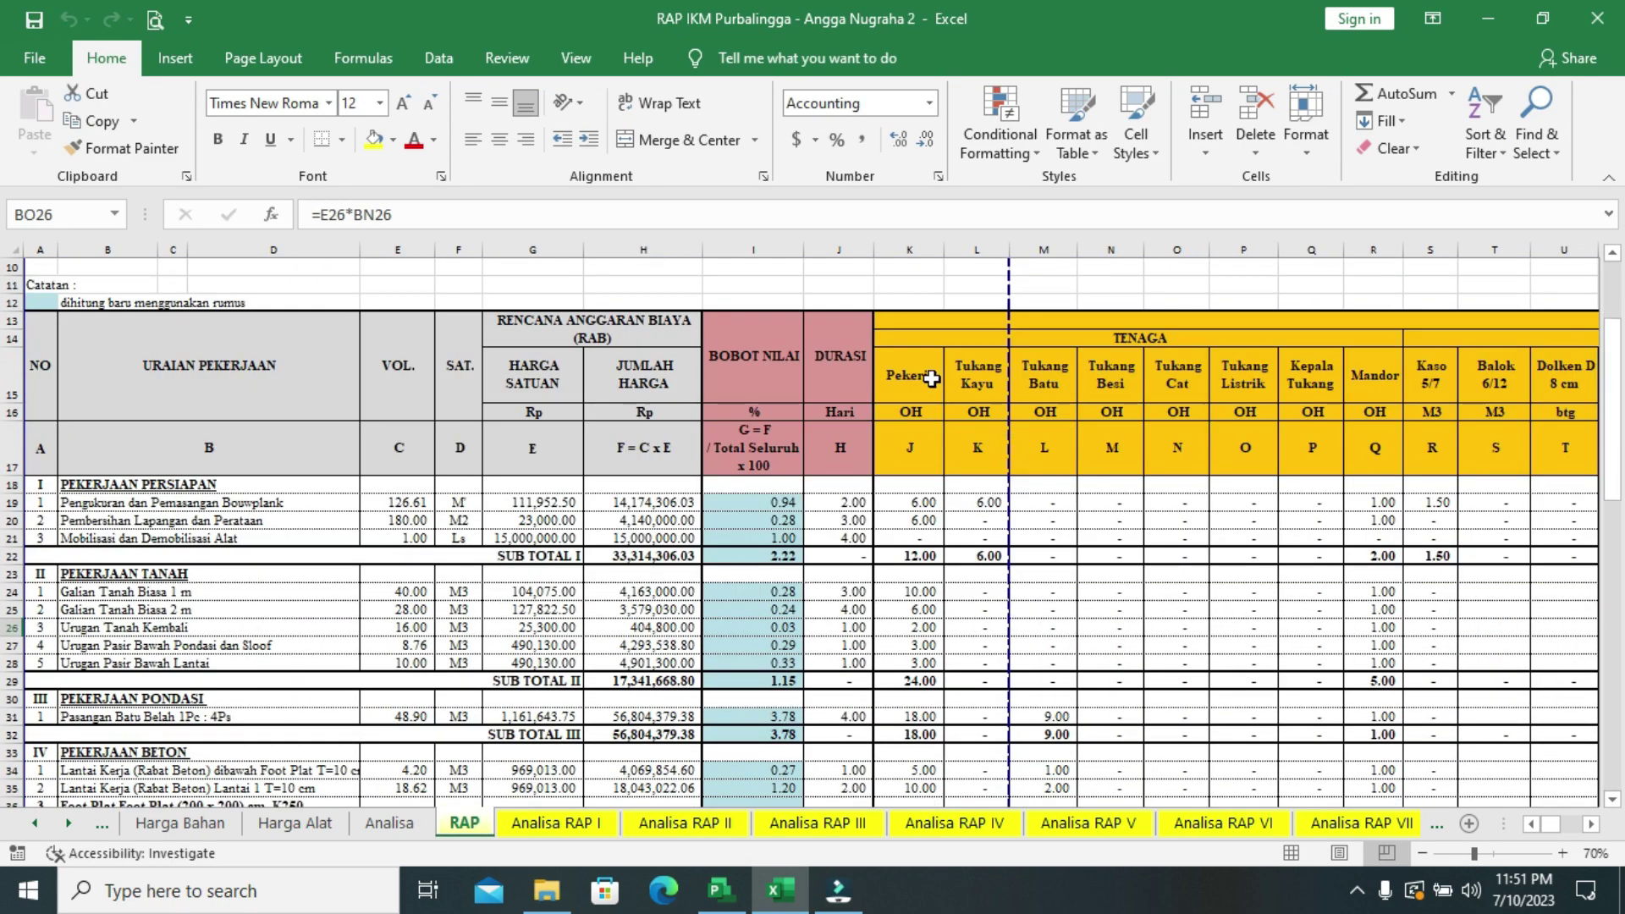
pyautogui.scroll(-16, 931, 378)
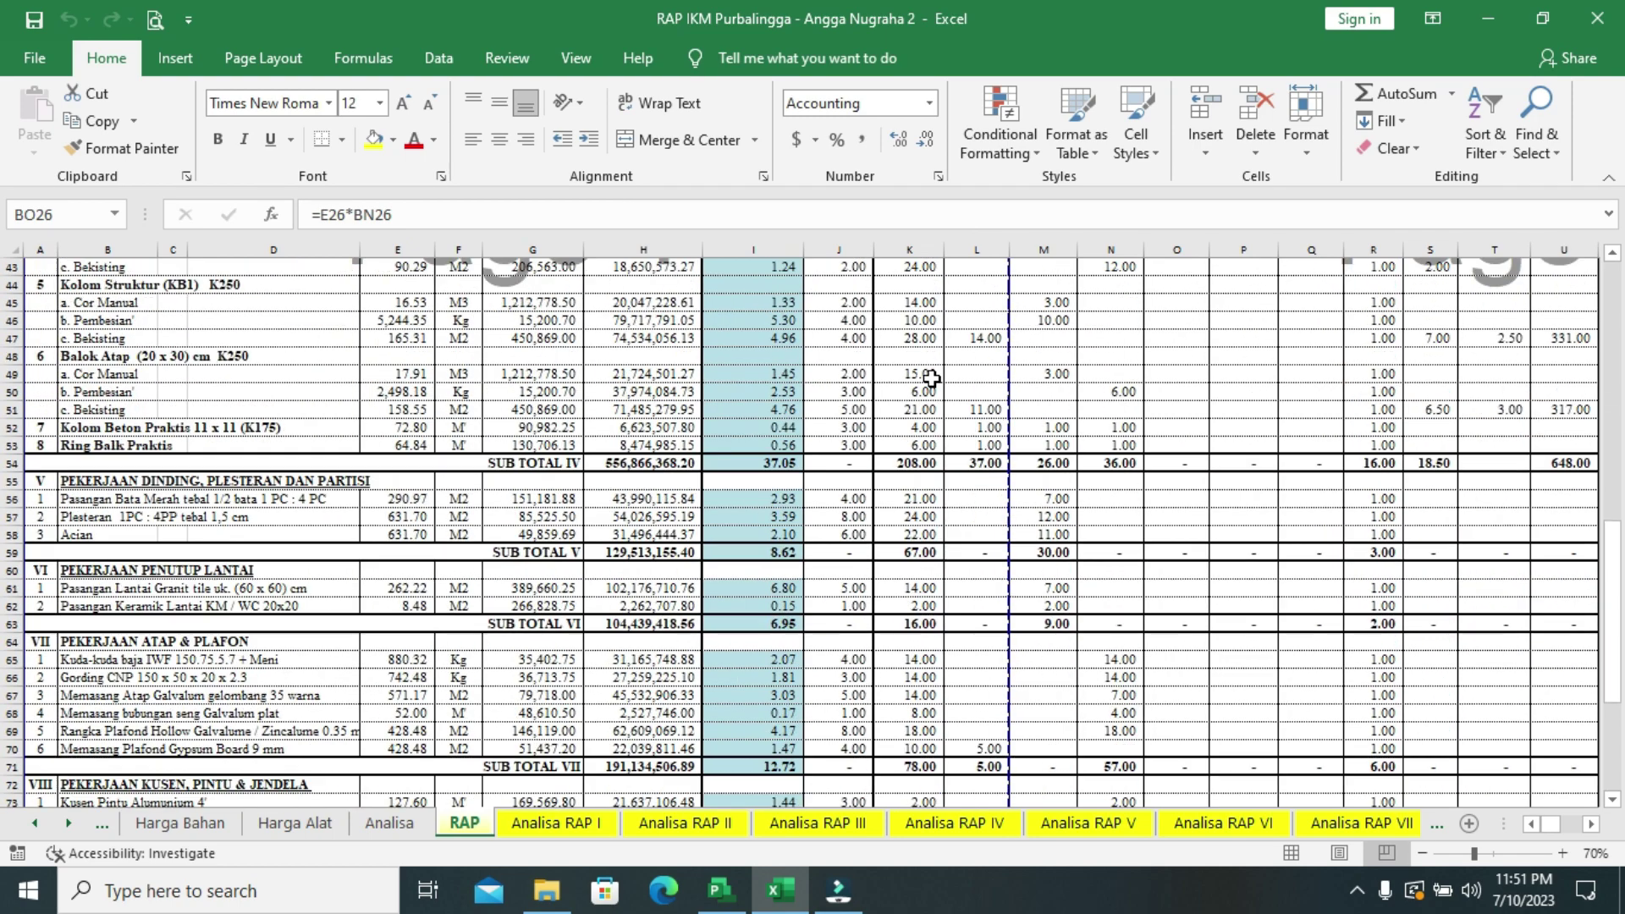
pyautogui.scroll(-2, 932, 378)
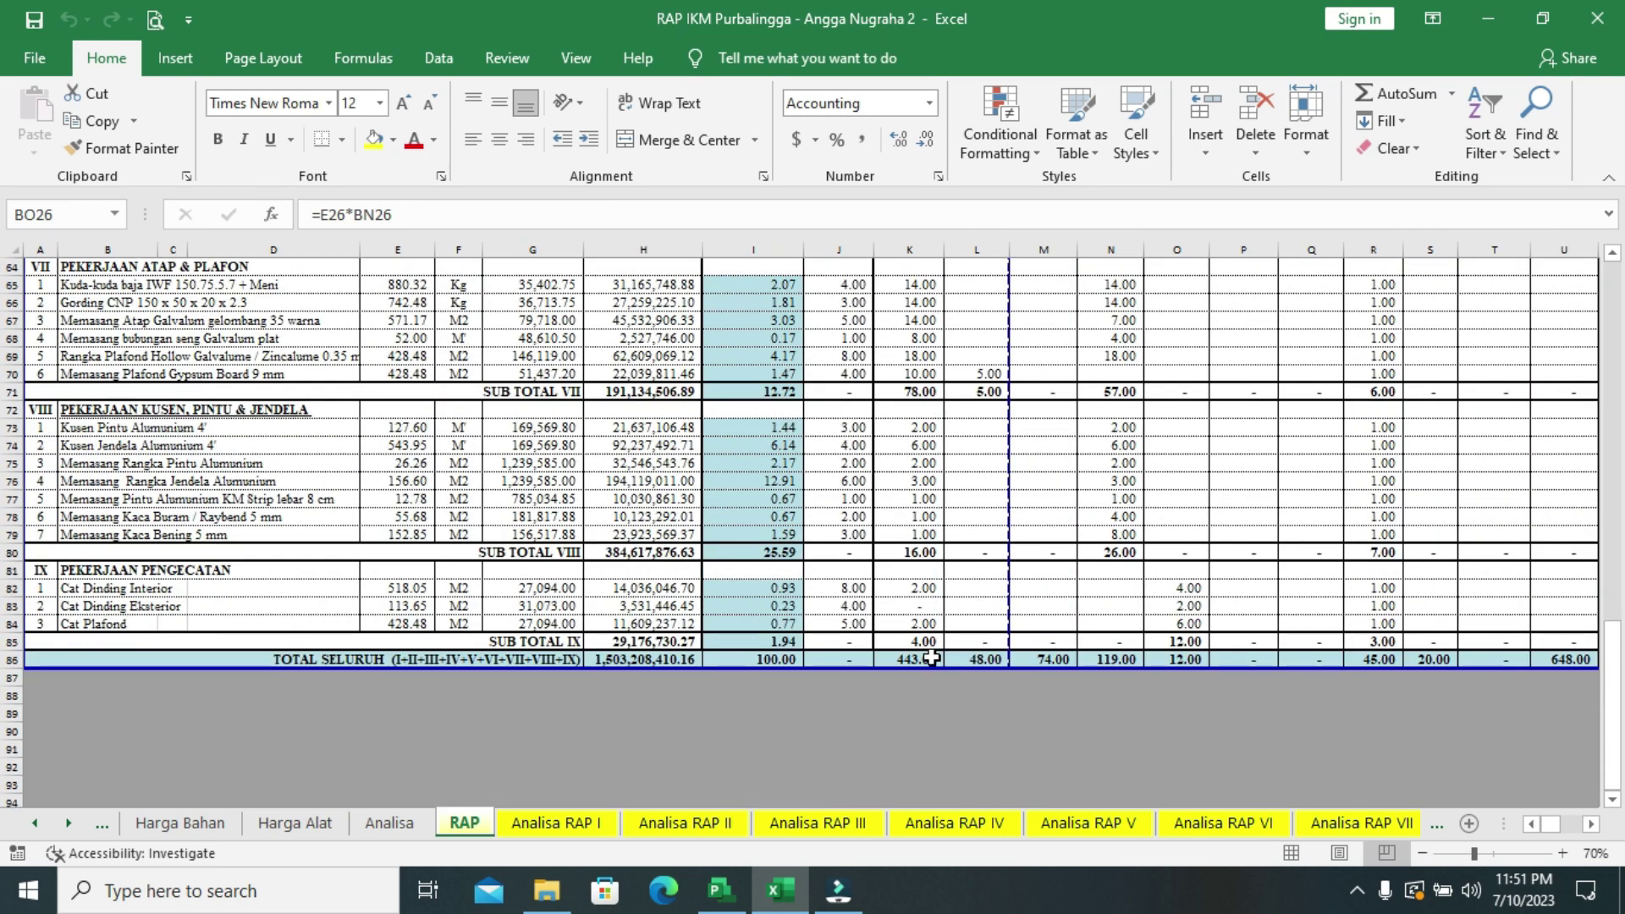
# - Recheck the Pekerja quantities in the RAP sheet from Pekerjaan Persiapan to Pekerjaan Pengecatan against the work items
pyautogui.scroll(19, 935, 634)
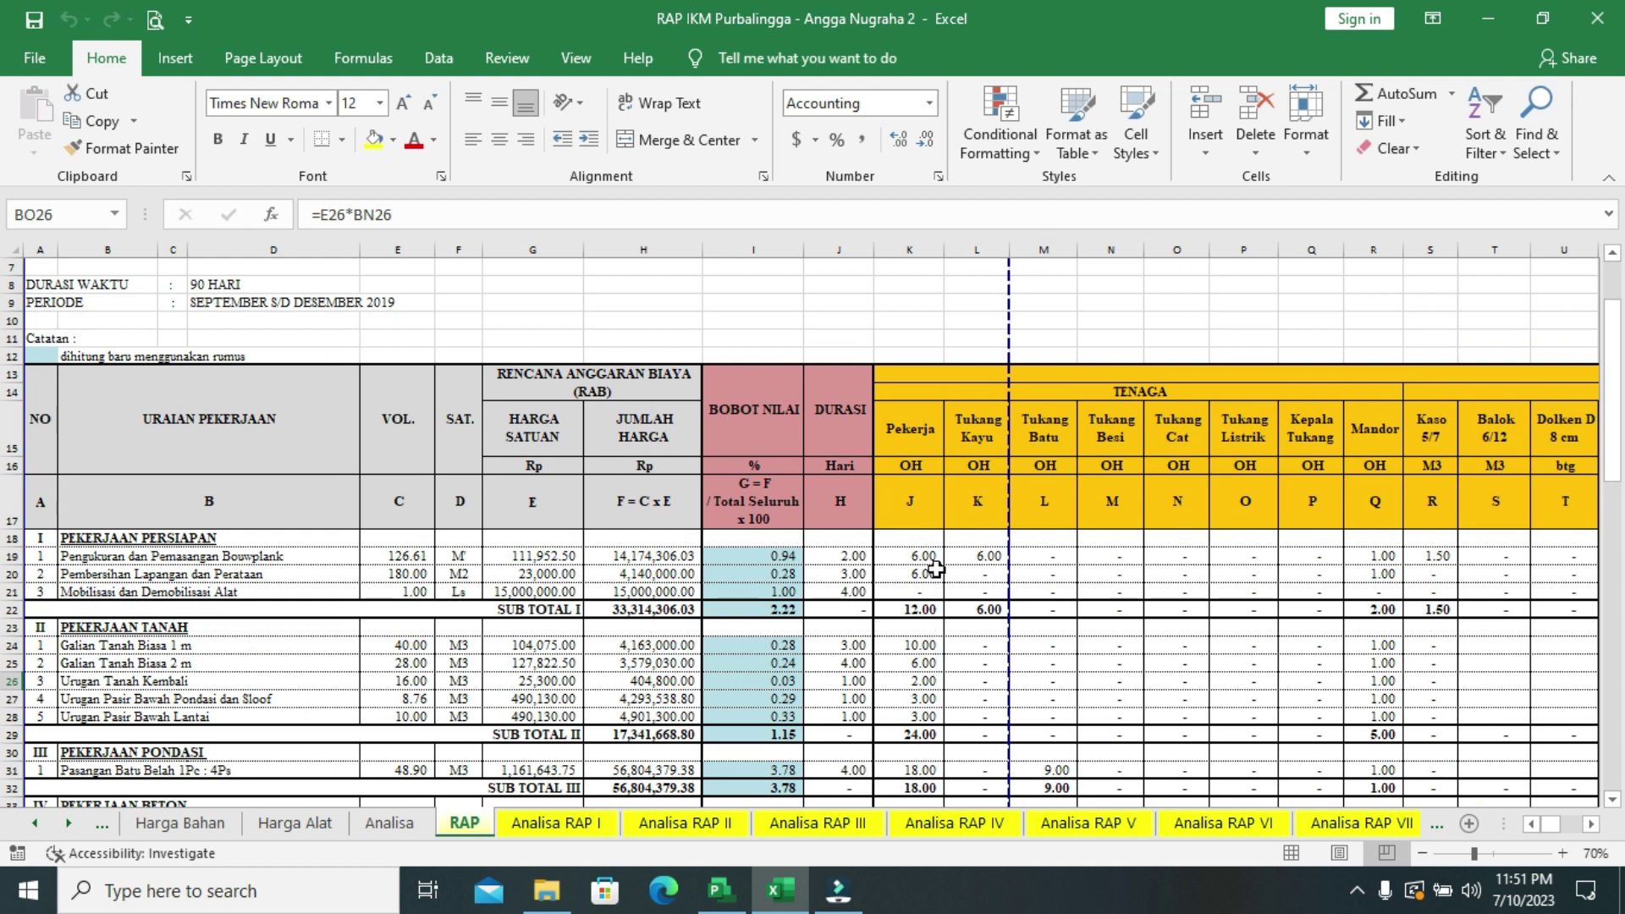
pyautogui.scroll(-7, 931, 559)
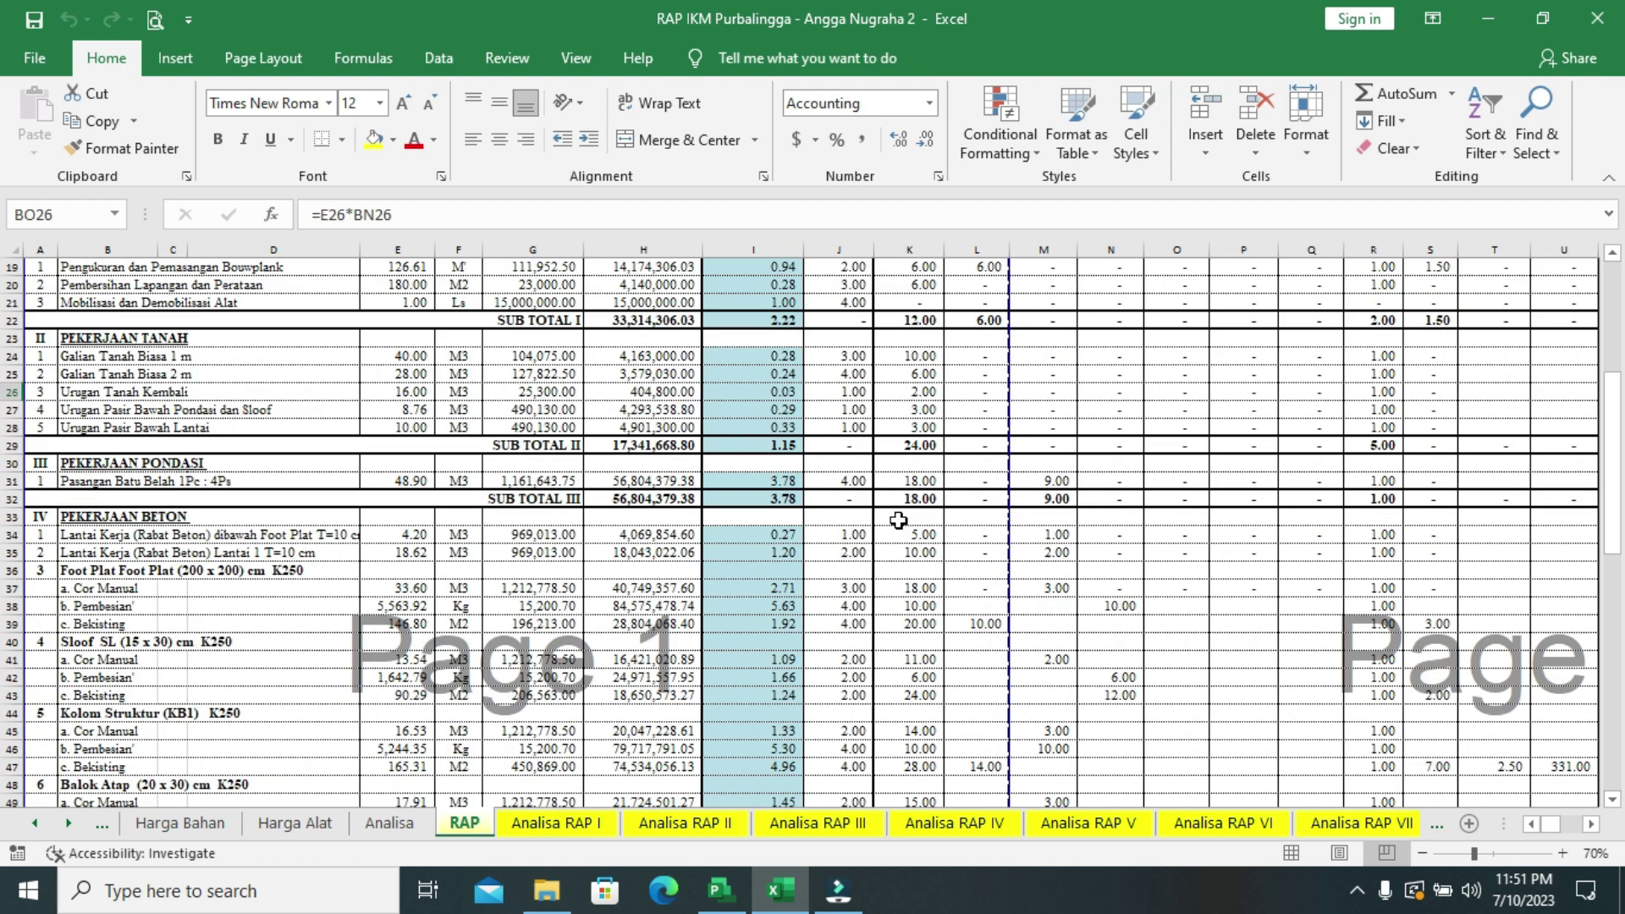
pyautogui.scroll(-11, 898, 520)
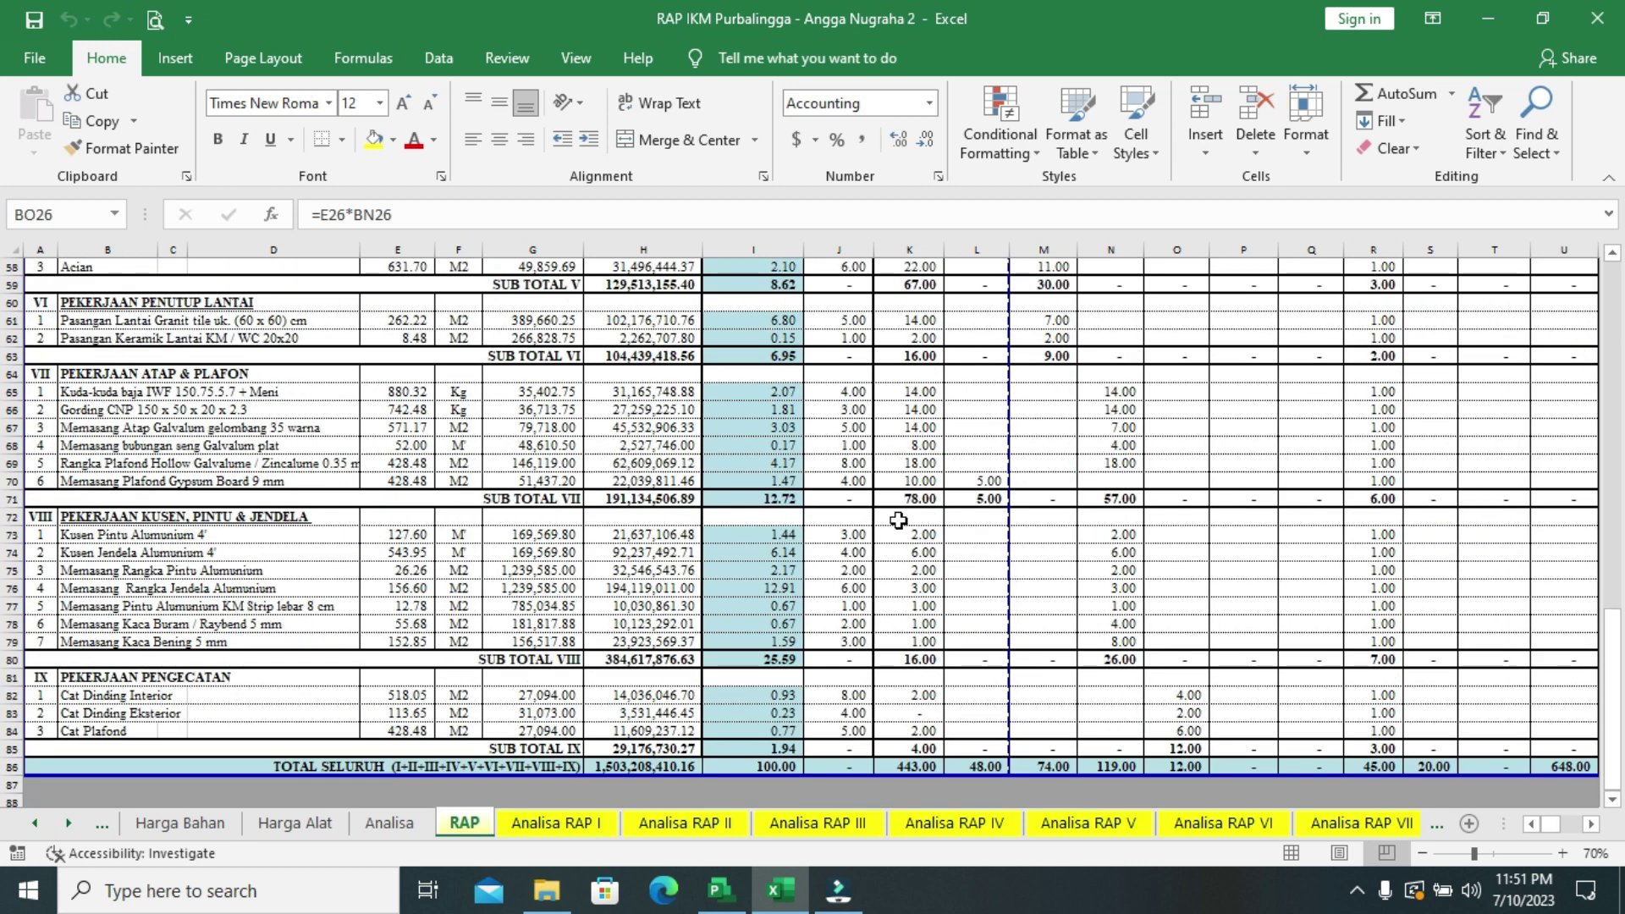
pyautogui.scroll(16, 898, 520)
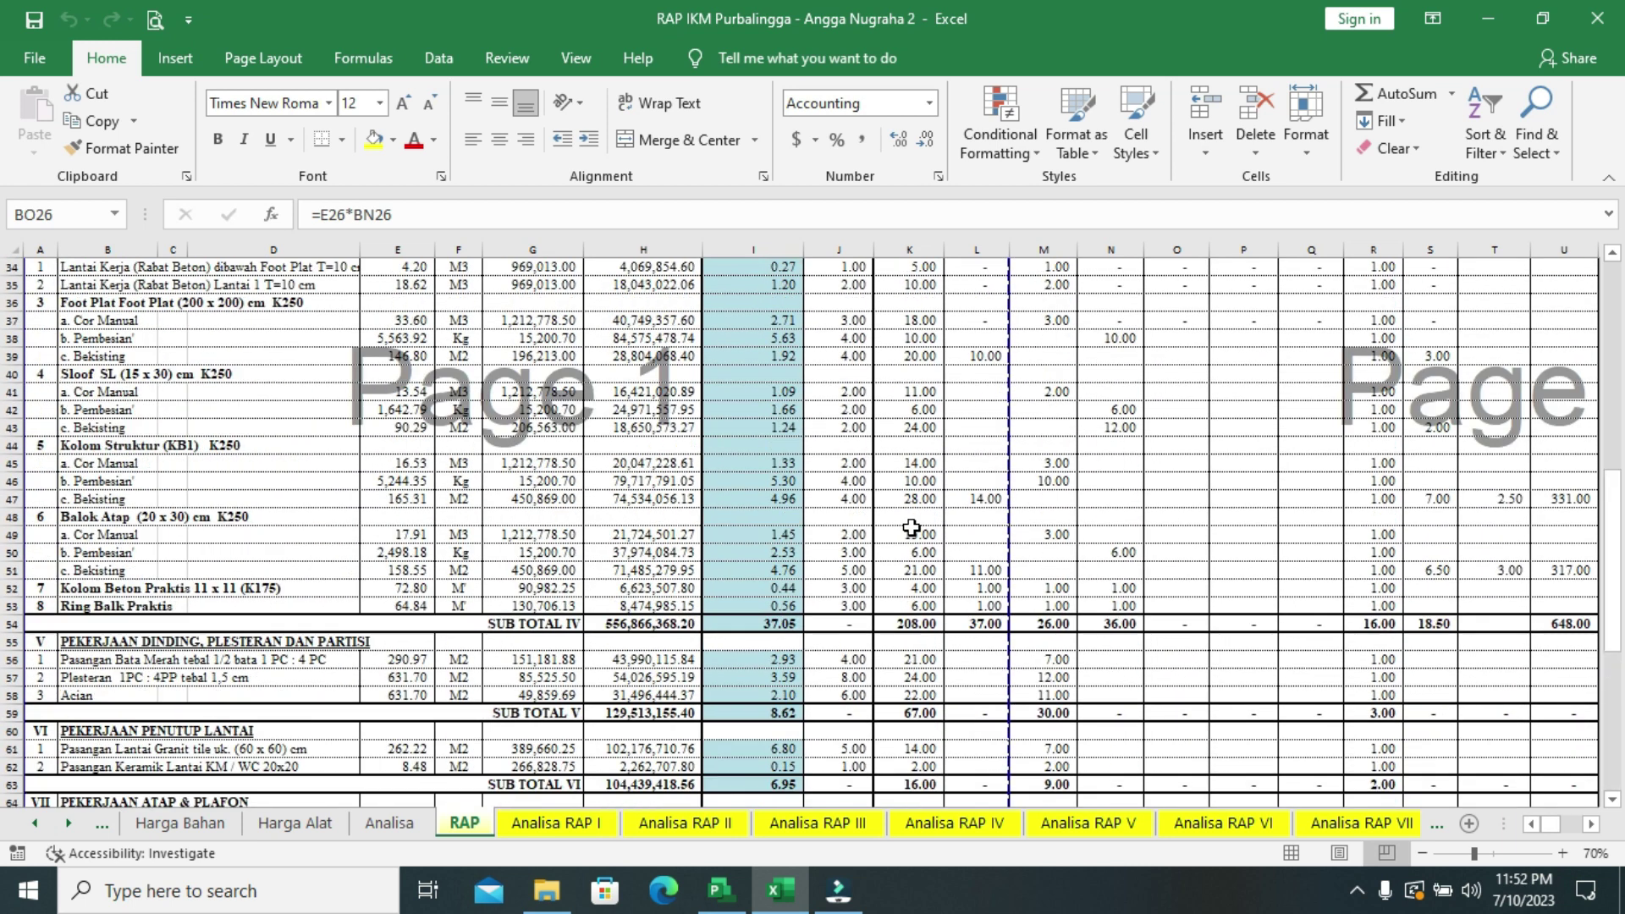
pyautogui.scroll(3, 911, 528)
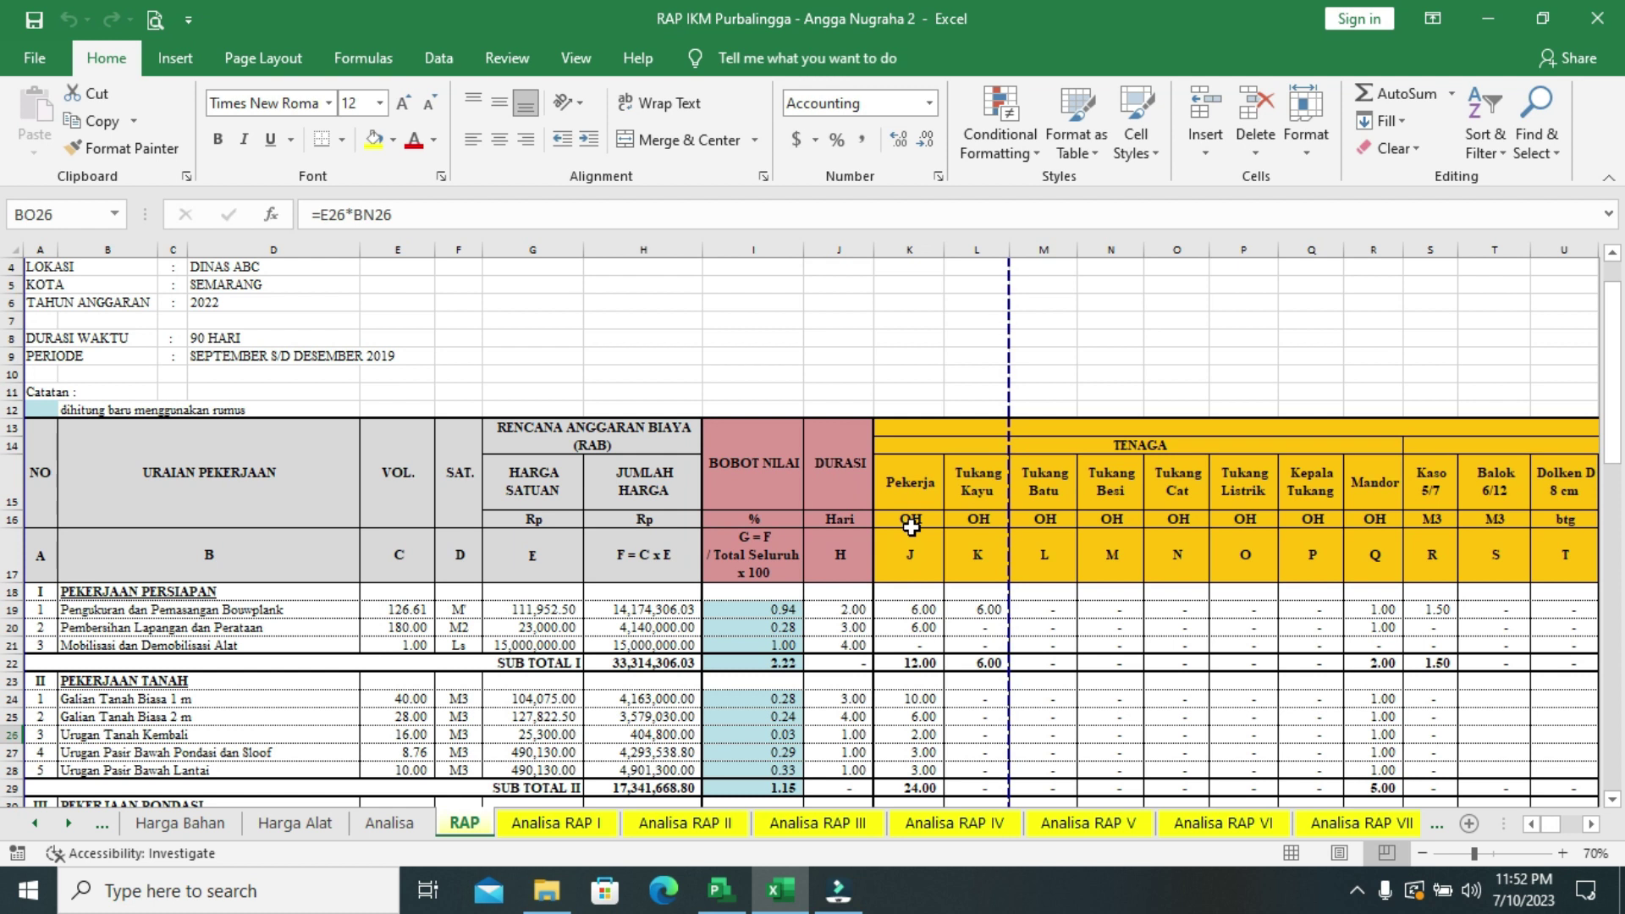
pyautogui.scroll(-1, 906, 592)
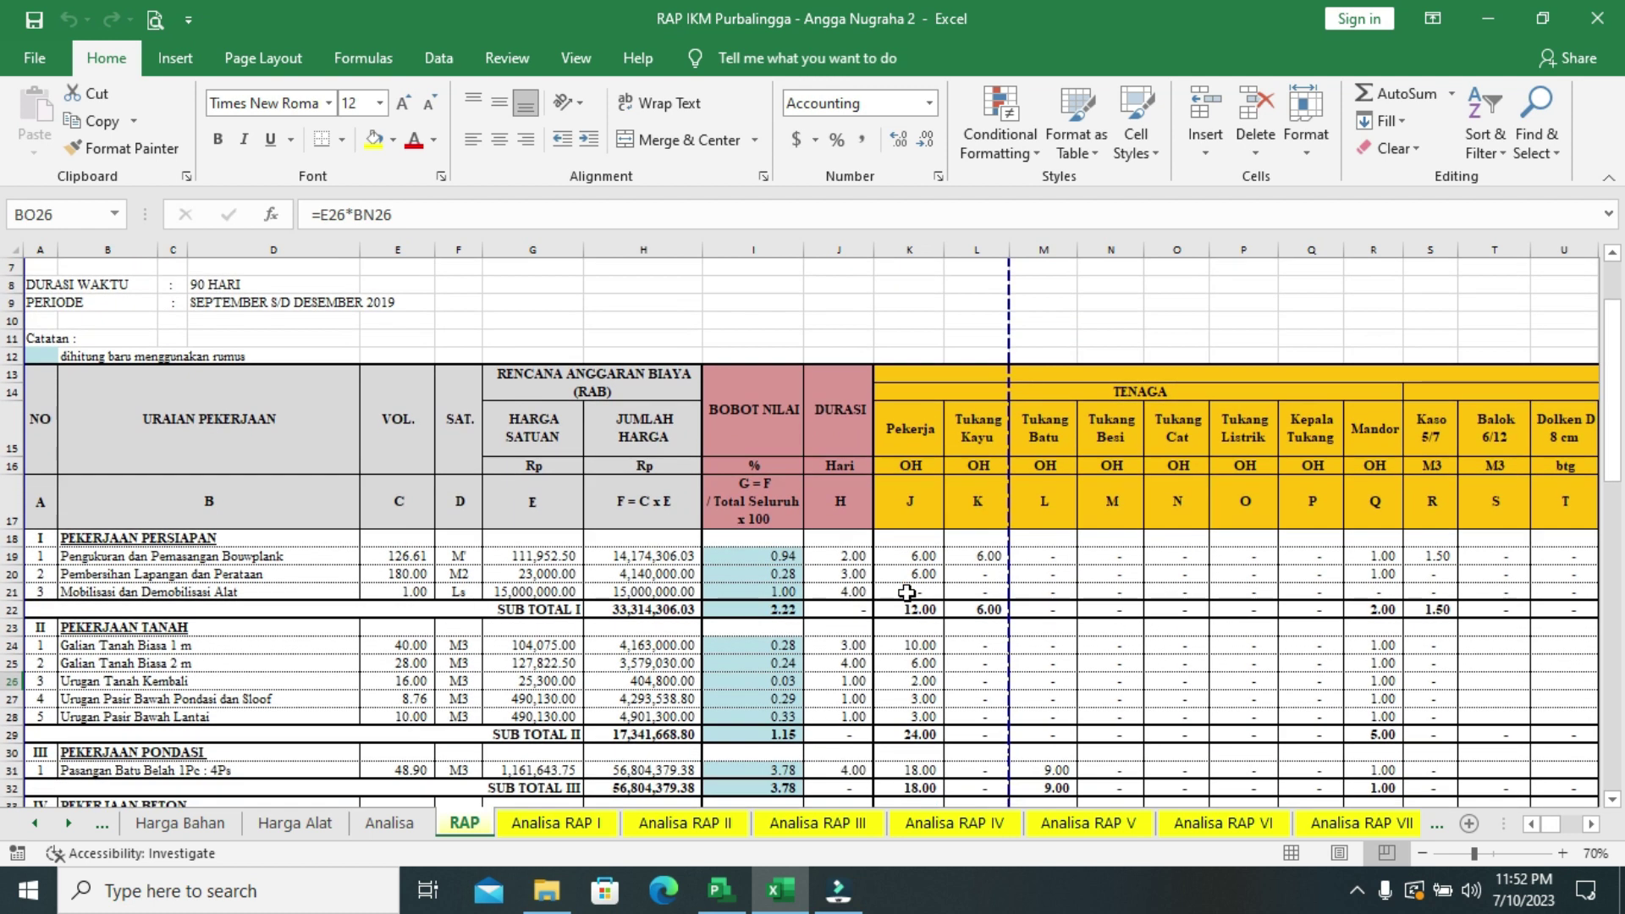
pyautogui.scroll(-1, 904, 584)
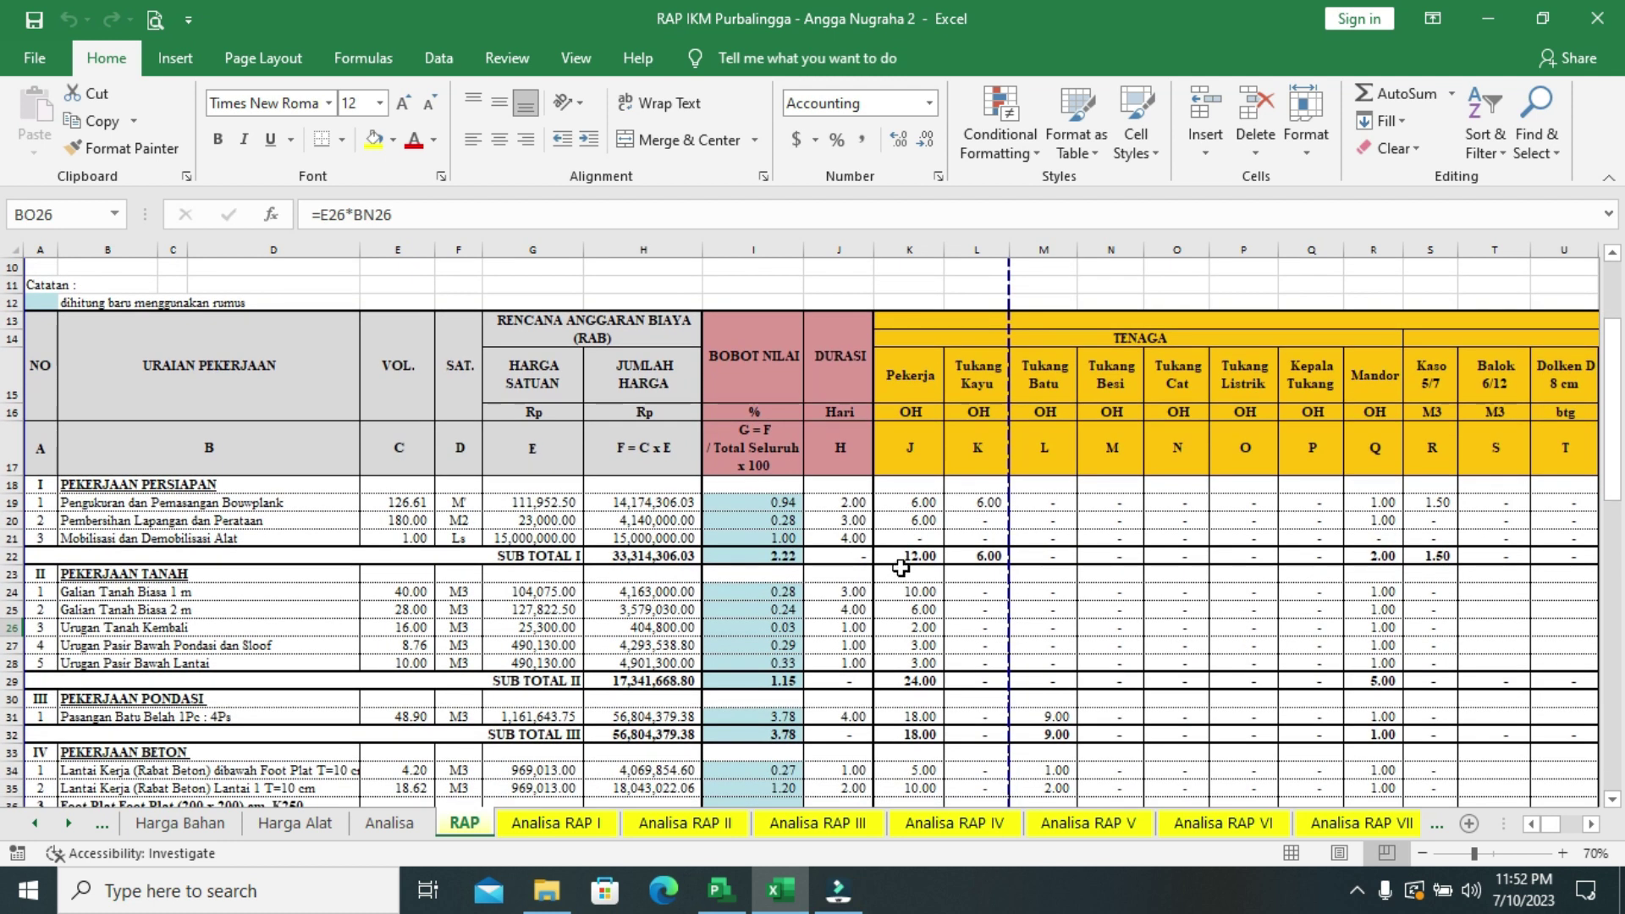
pyautogui.scroll(-2, 901, 568)
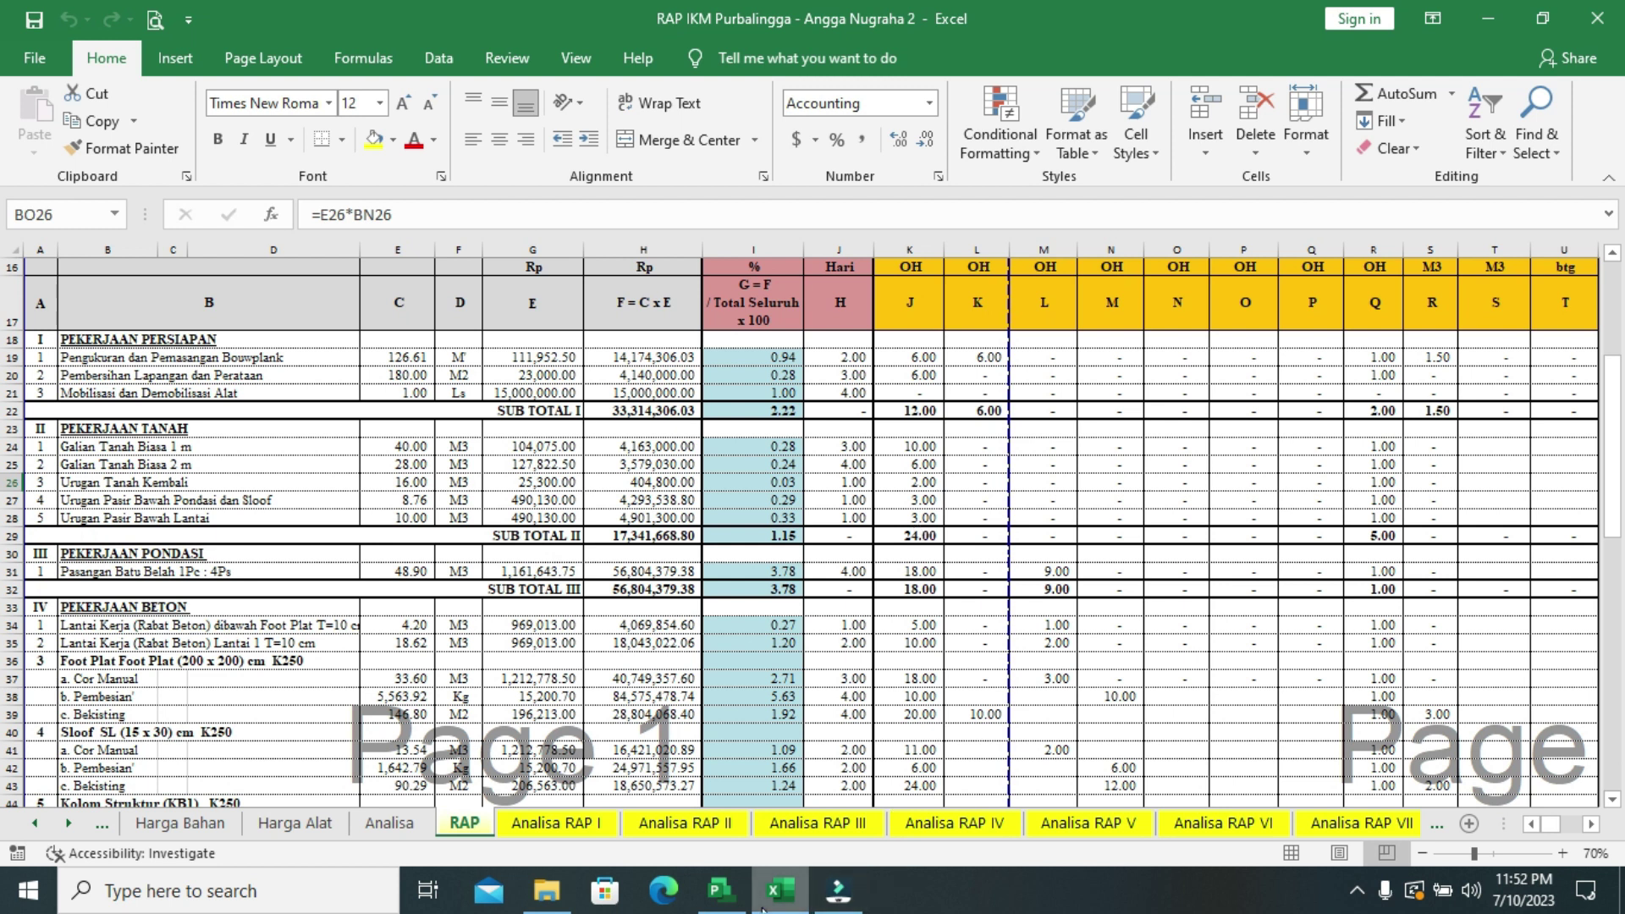
# - Look at the Gedung A schedule in Project, and return to Excel's RAP sheet to examine the labour totals in the TOTAL SELURUH row
pyautogui.click(720, 890)
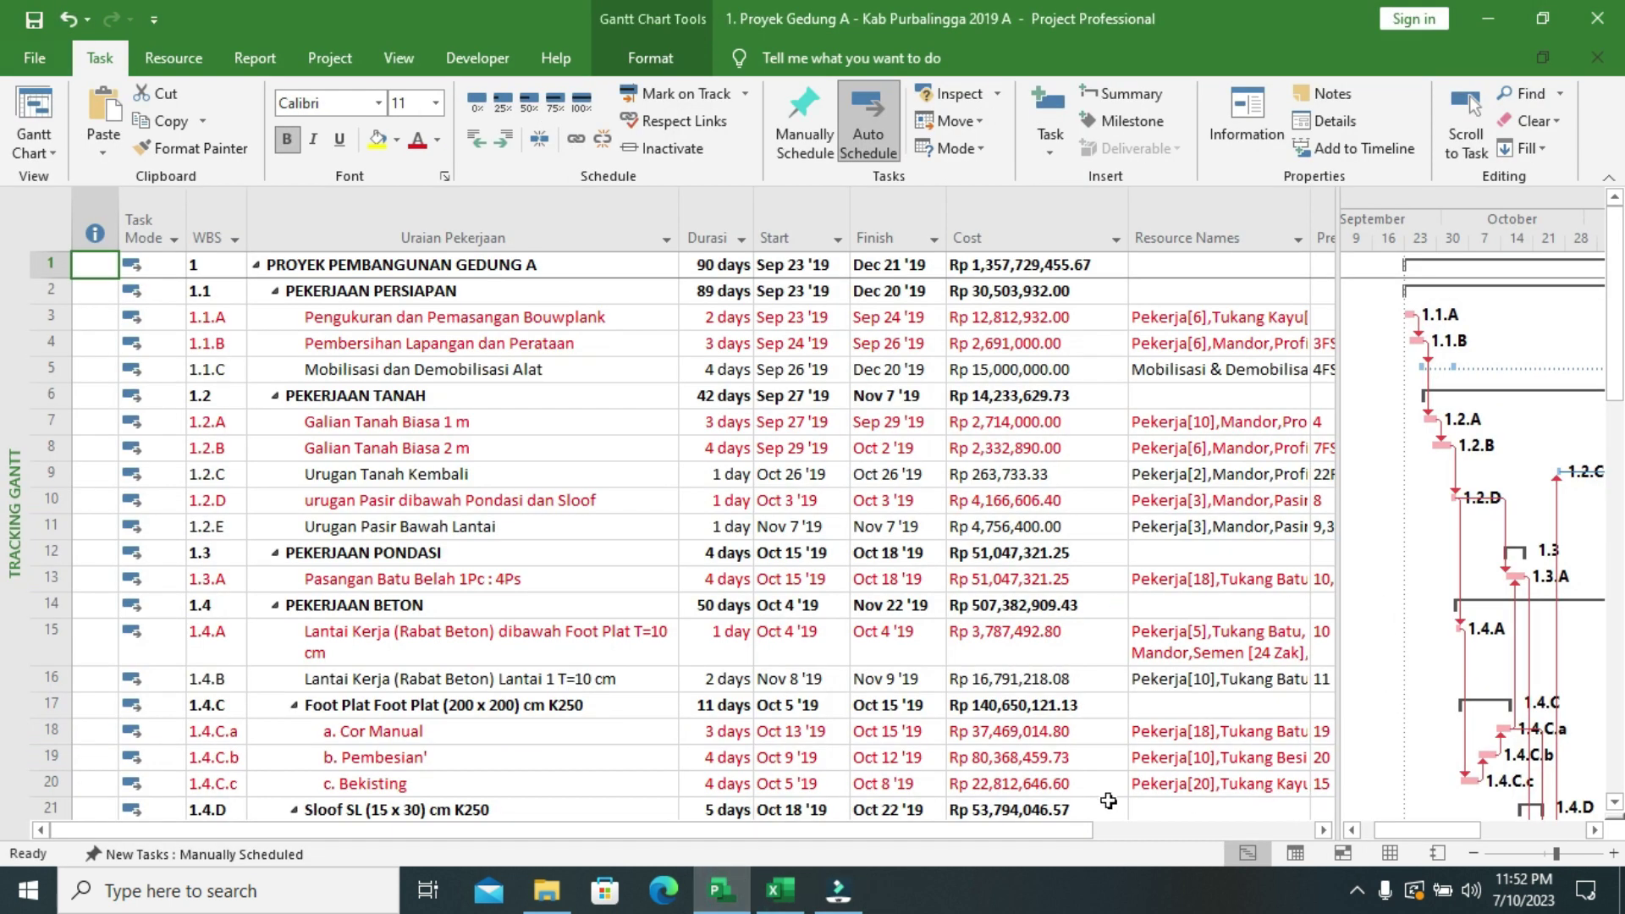
pyautogui.moveTo(1473, 827)
pyautogui.mouseDown()
pyautogui.moveTo(1491, 826)
pyautogui.moveTo(1461, 826)
pyautogui.mouseUp()
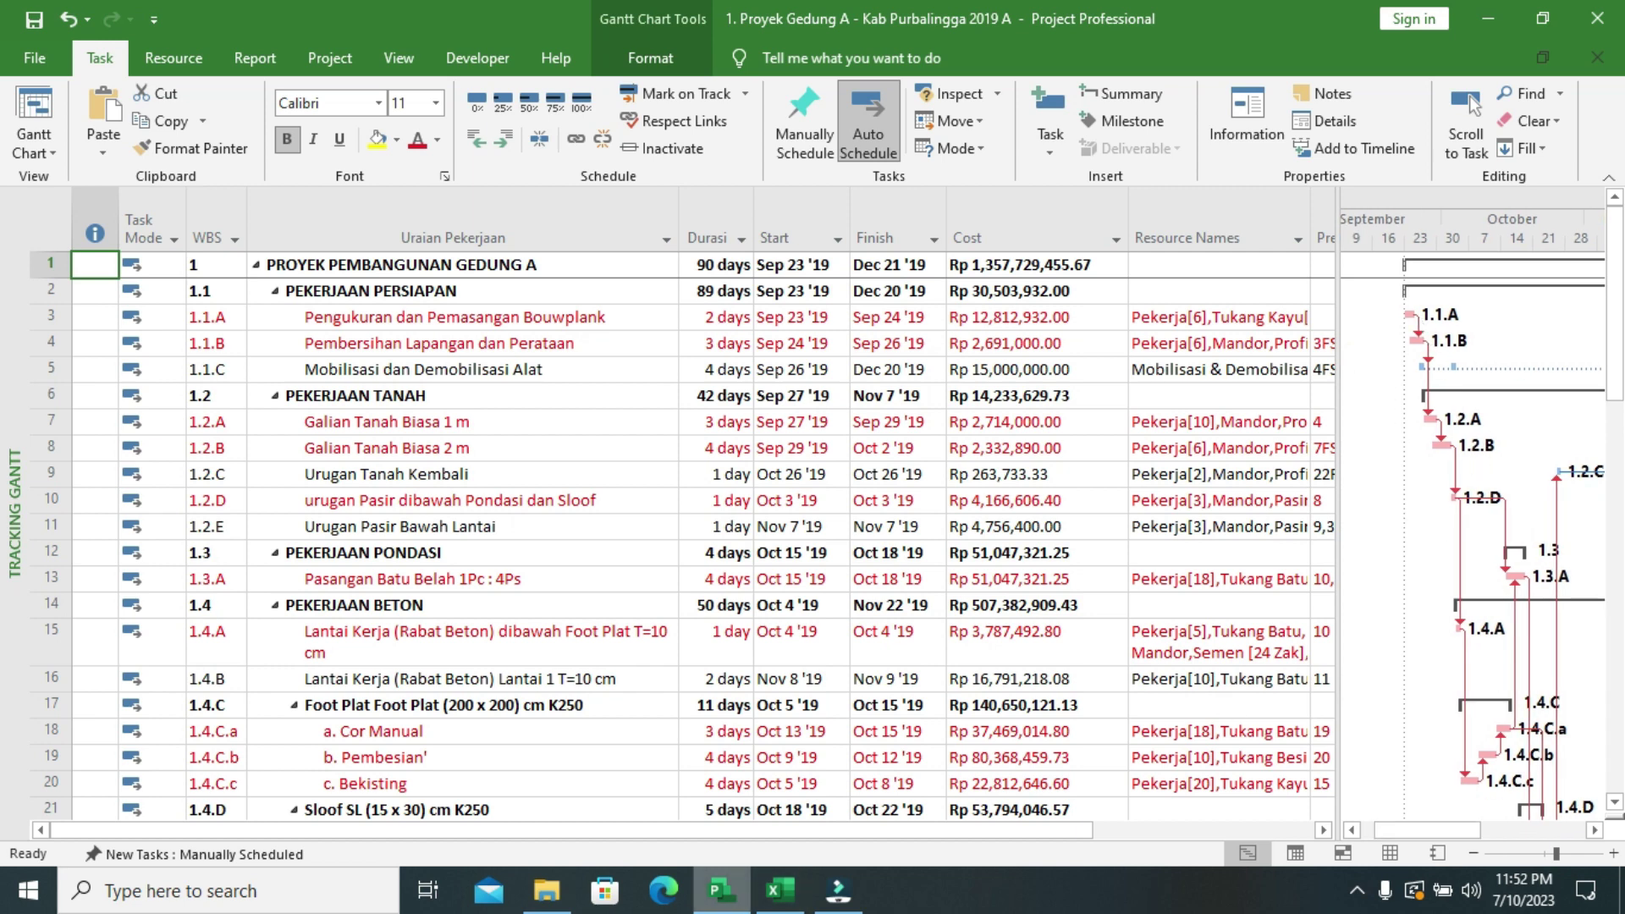
pyautogui.click(779, 890)
pyautogui.scroll(-9, 867, 700)
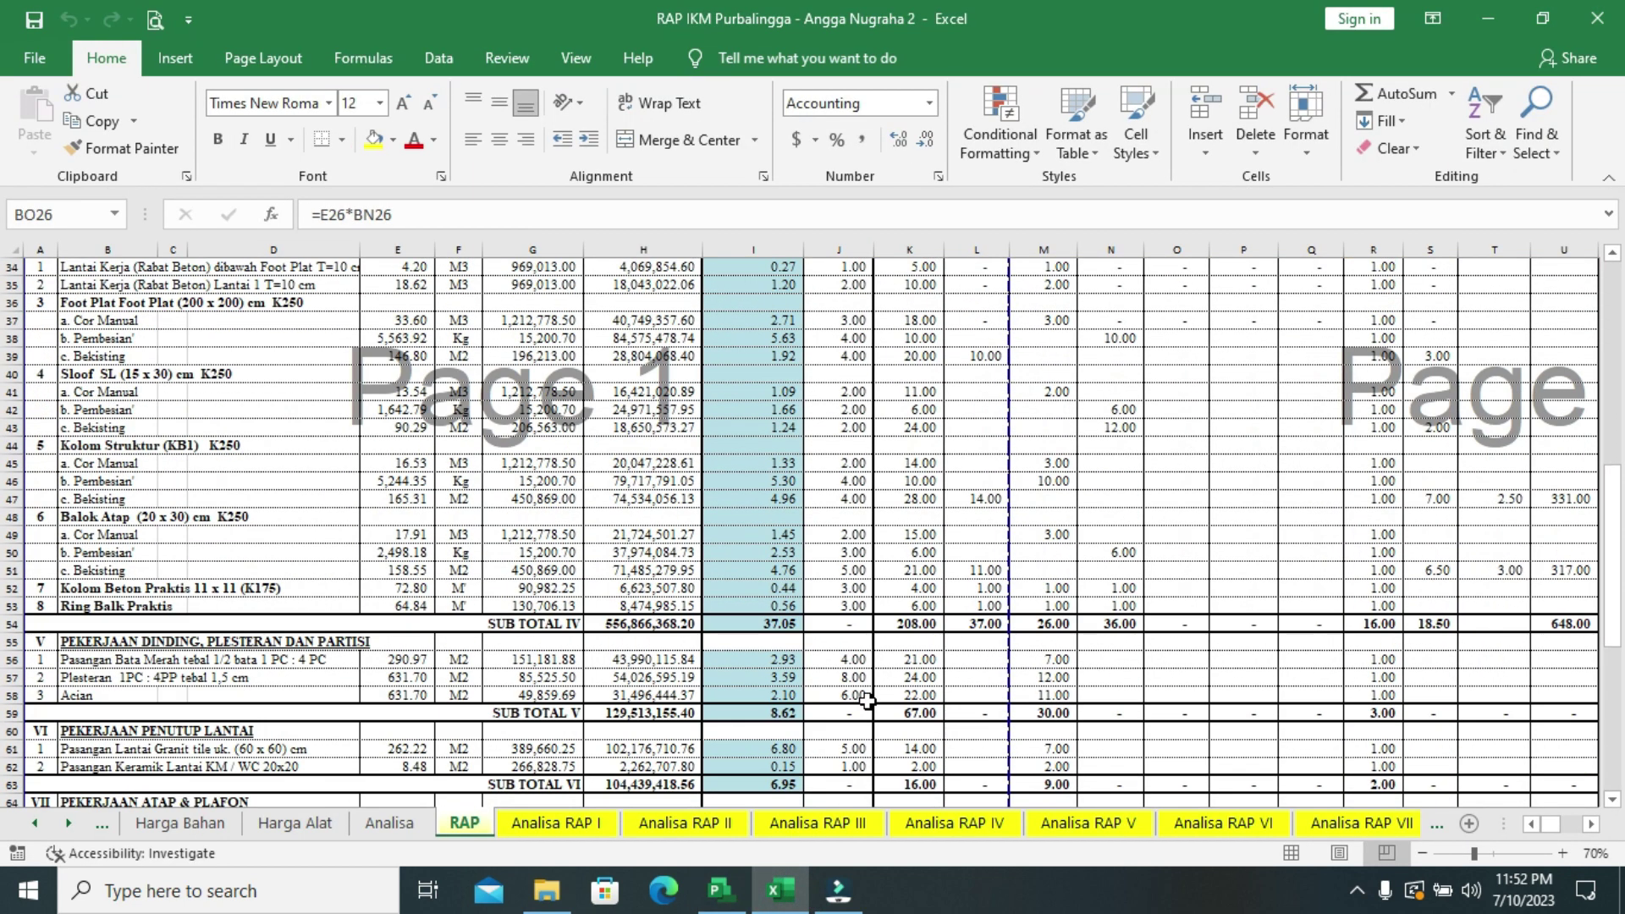
pyautogui.scroll(-2, 868, 701)
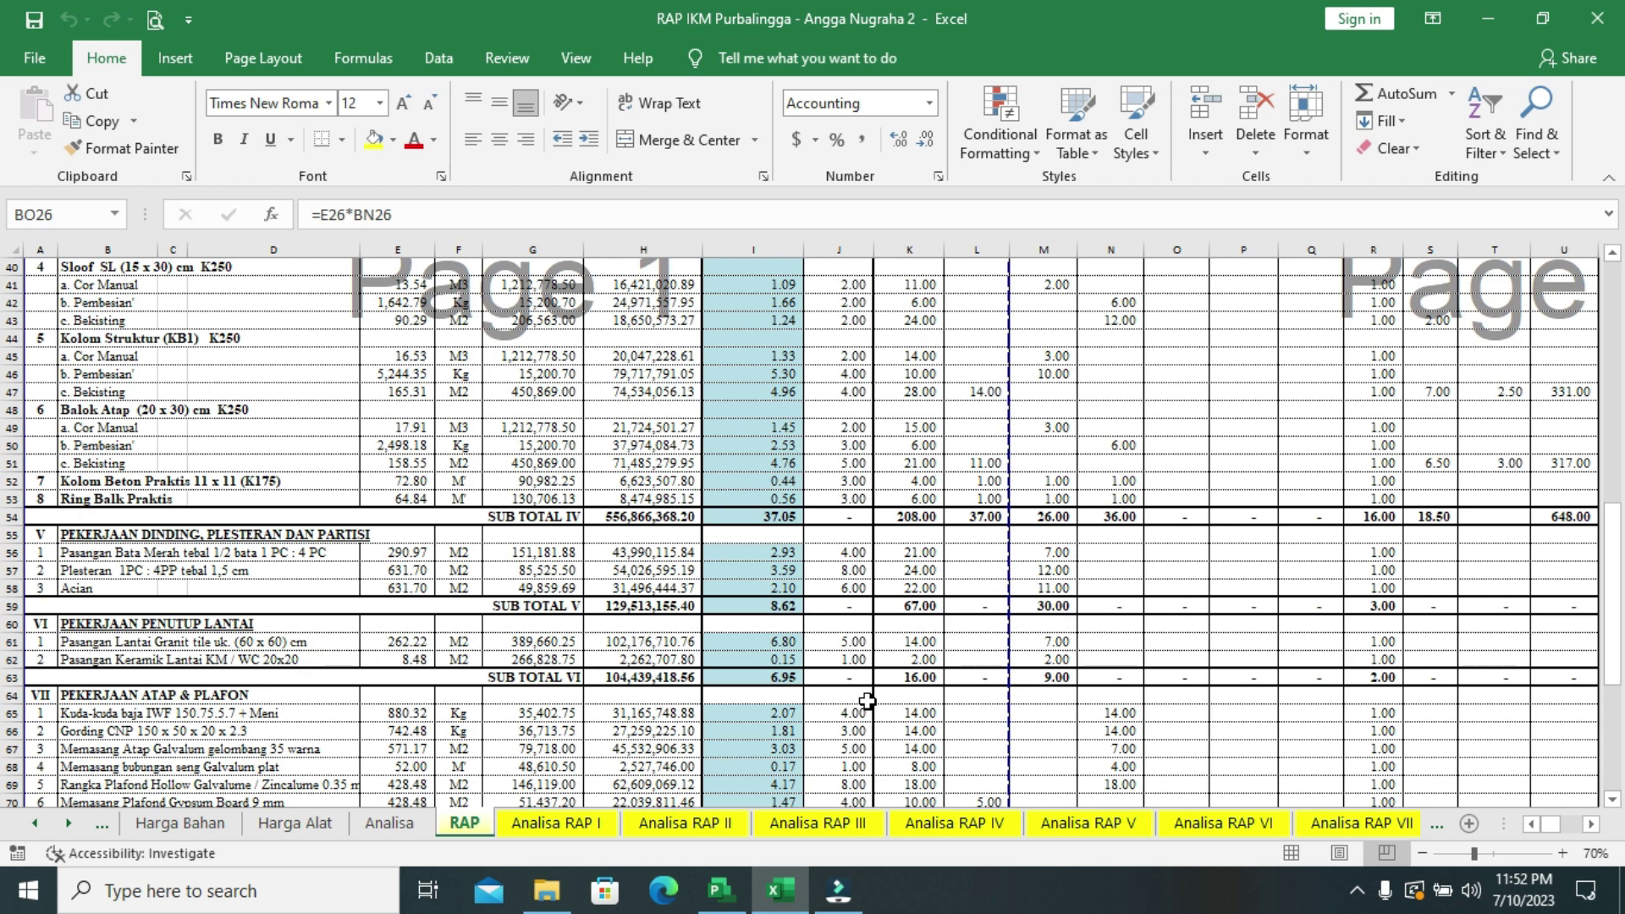
pyautogui.scroll(-8, 868, 701)
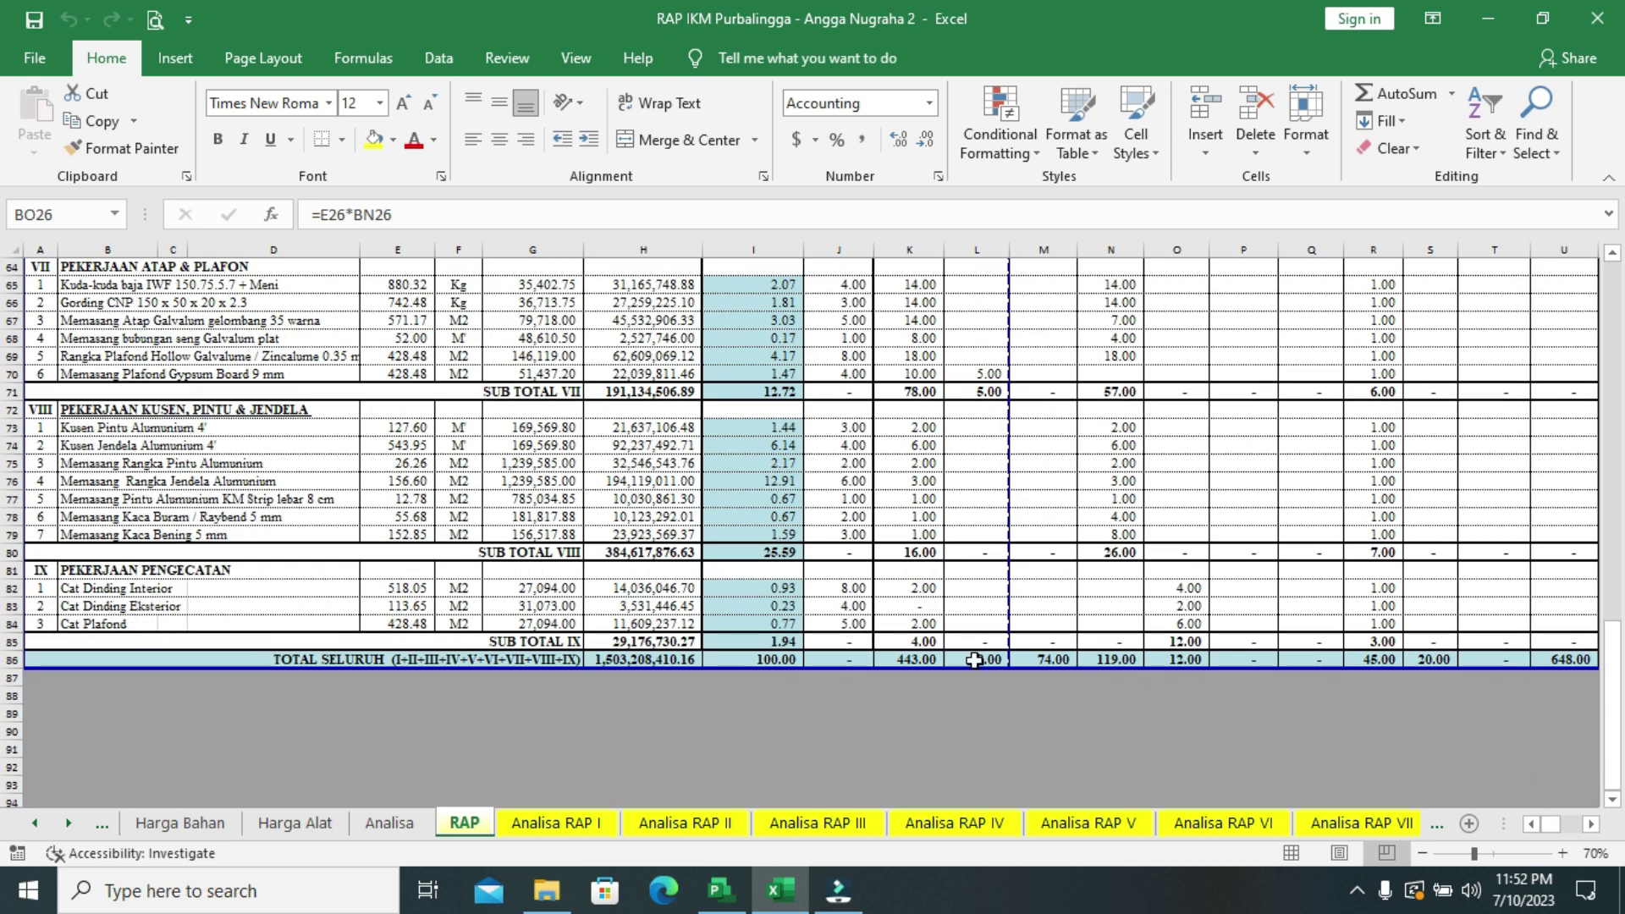
# - Examine the Tukang Kayu and Tukang Batu requirements in the RAP sheet from the Tenaga header through Pekerjaan Beton
pyautogui.scroll(7, 817, 687)
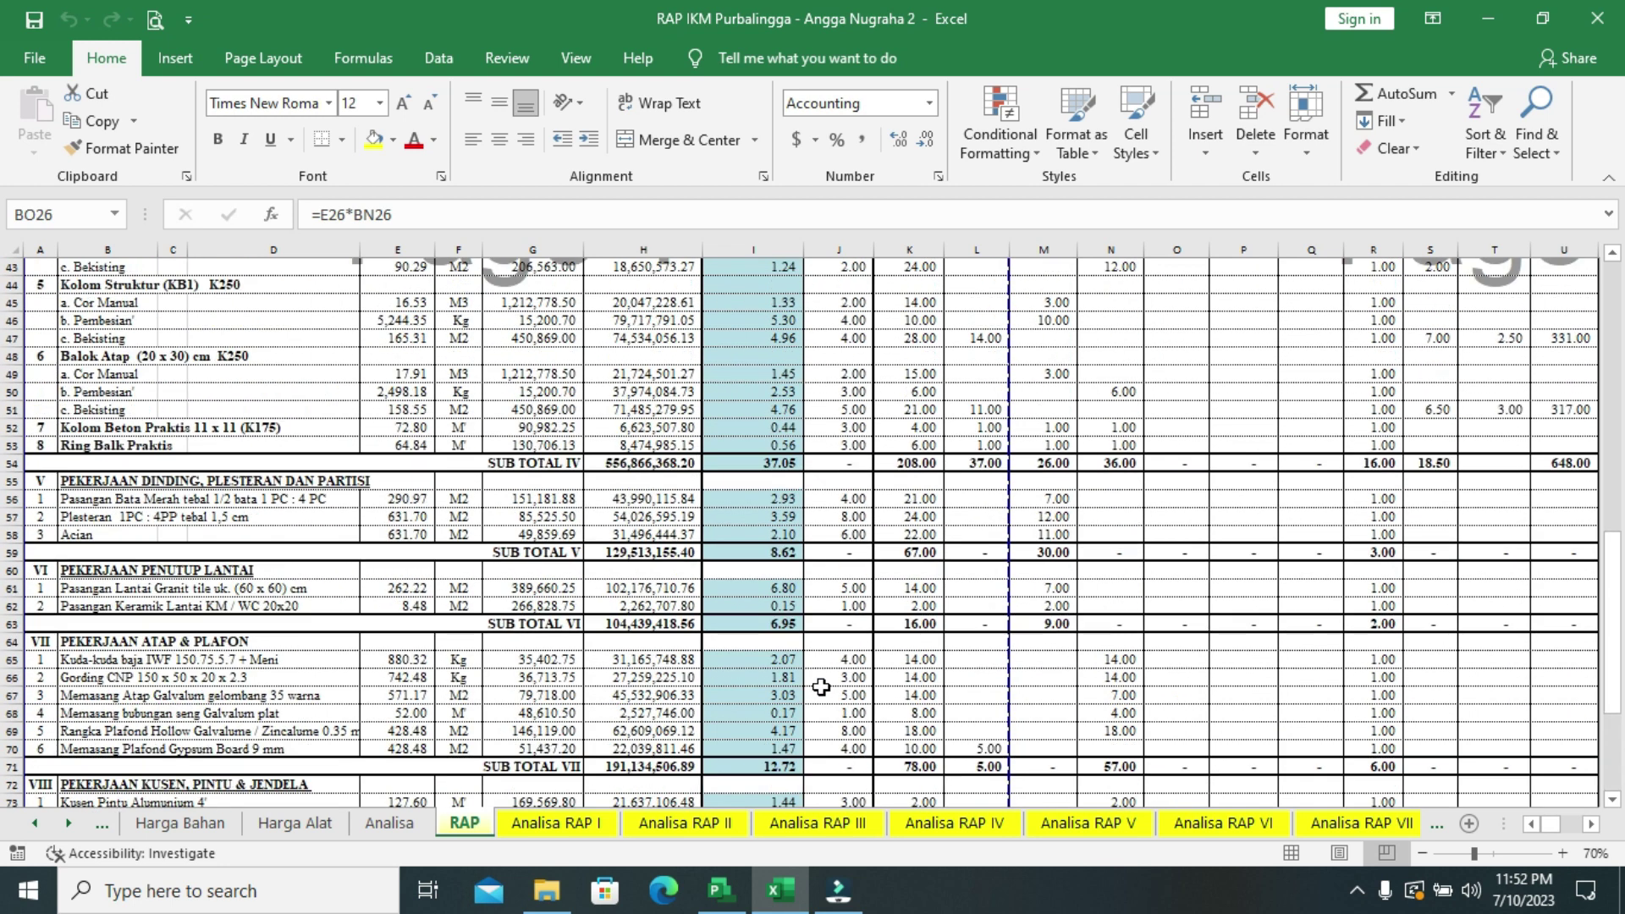
pyautogui.scroll(11, 821, 688)
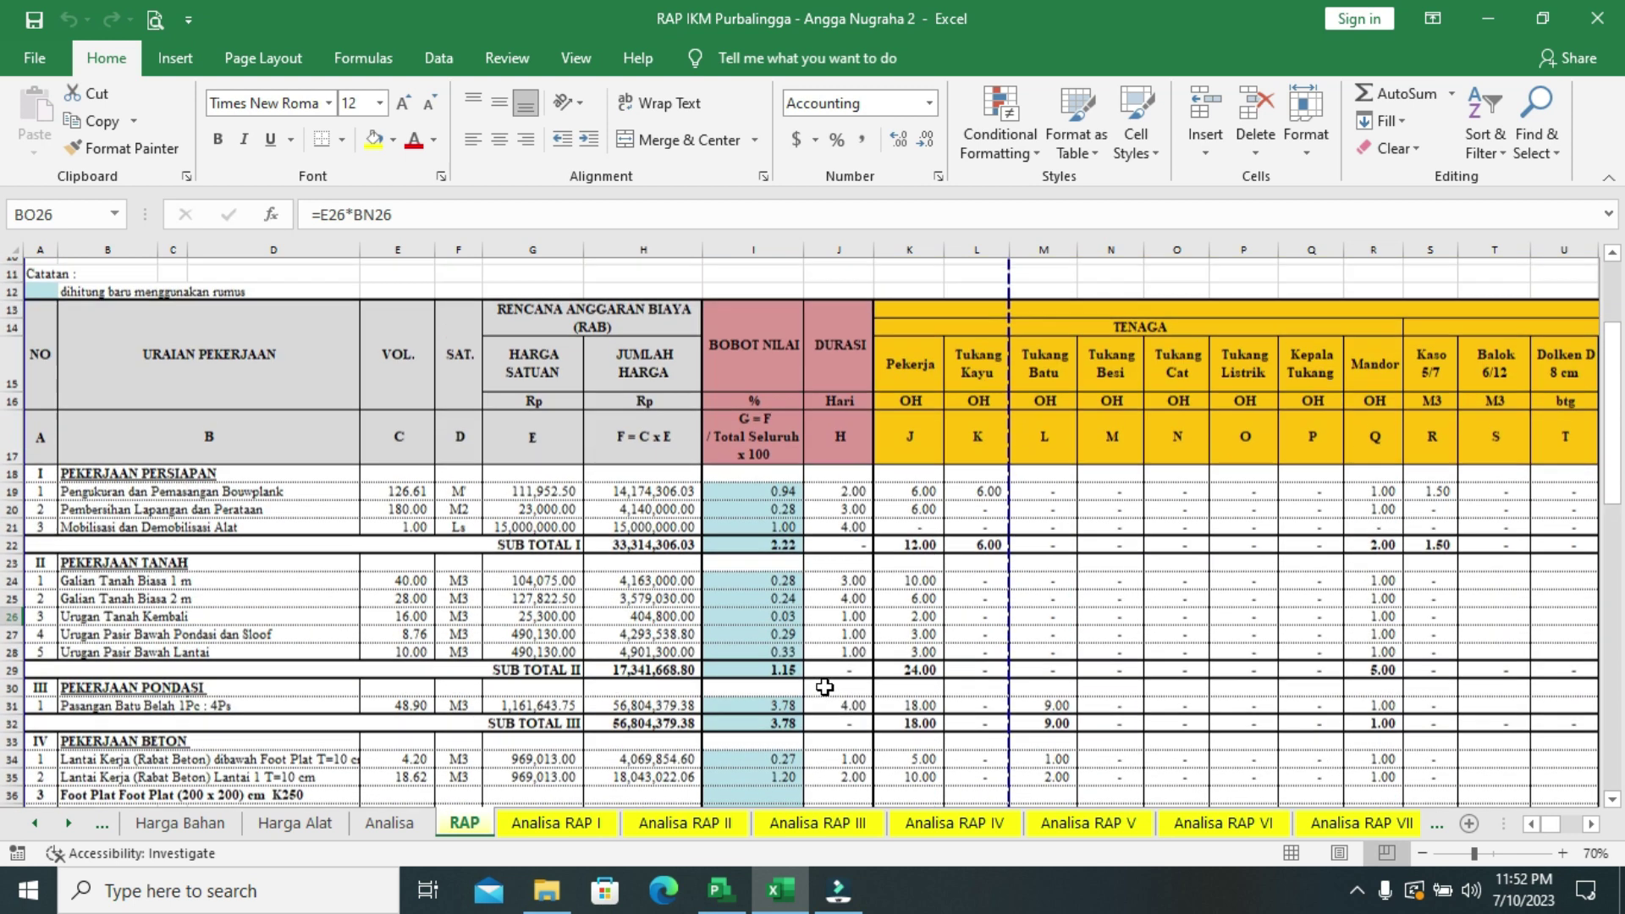
pyautogui.scroll(1, 824, 687)
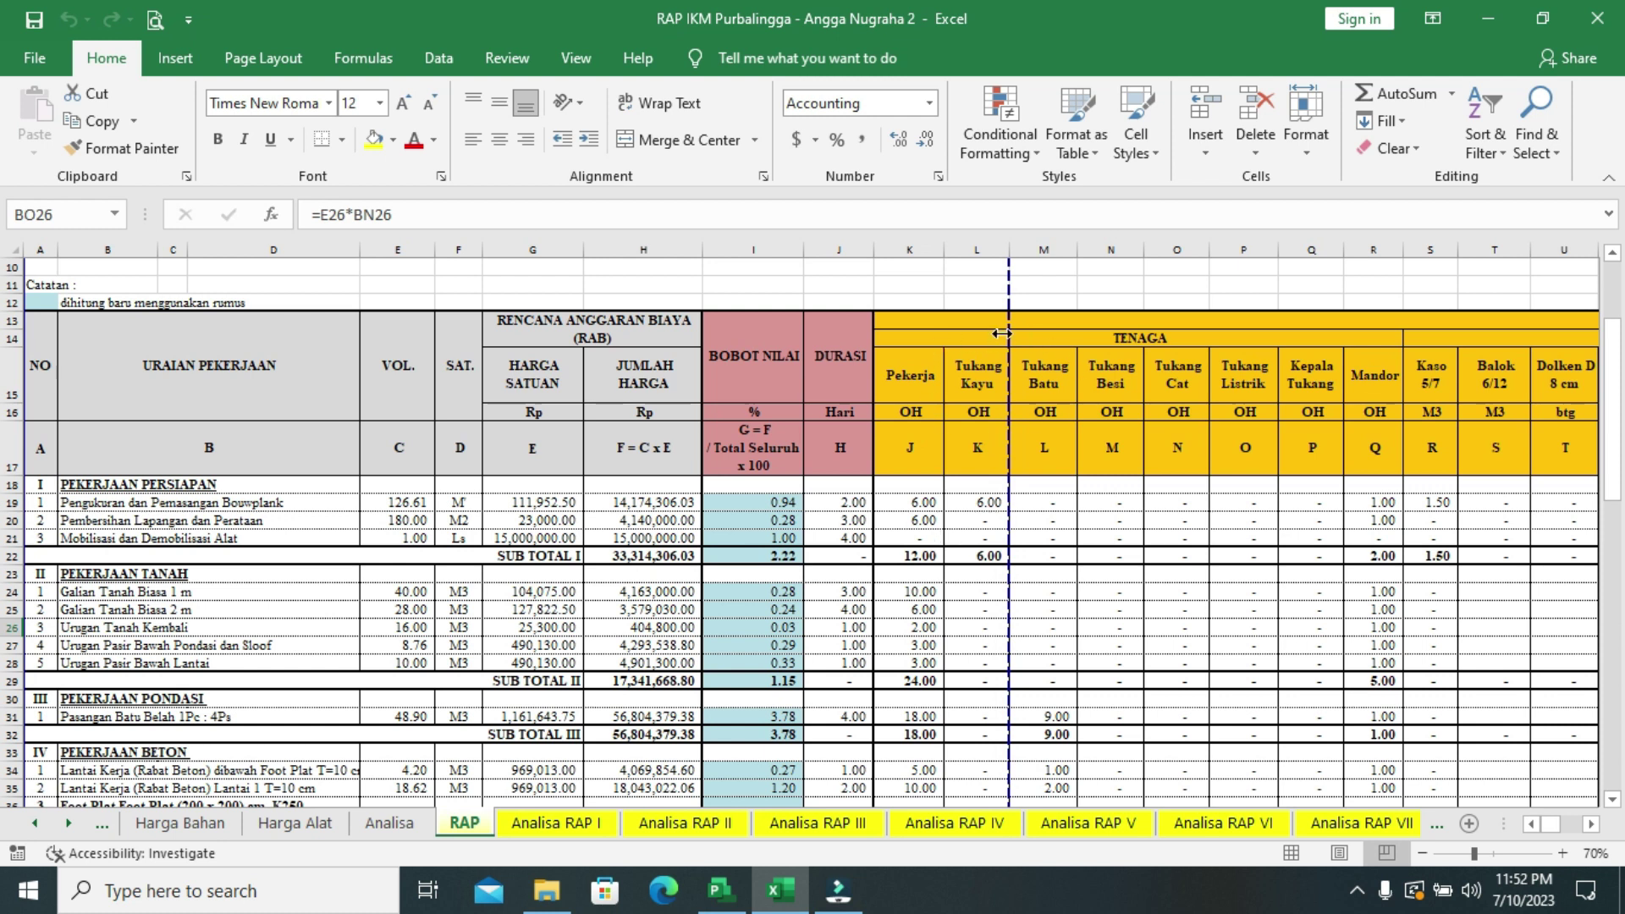
pyautogui.scroll(-4, 1114, 312)
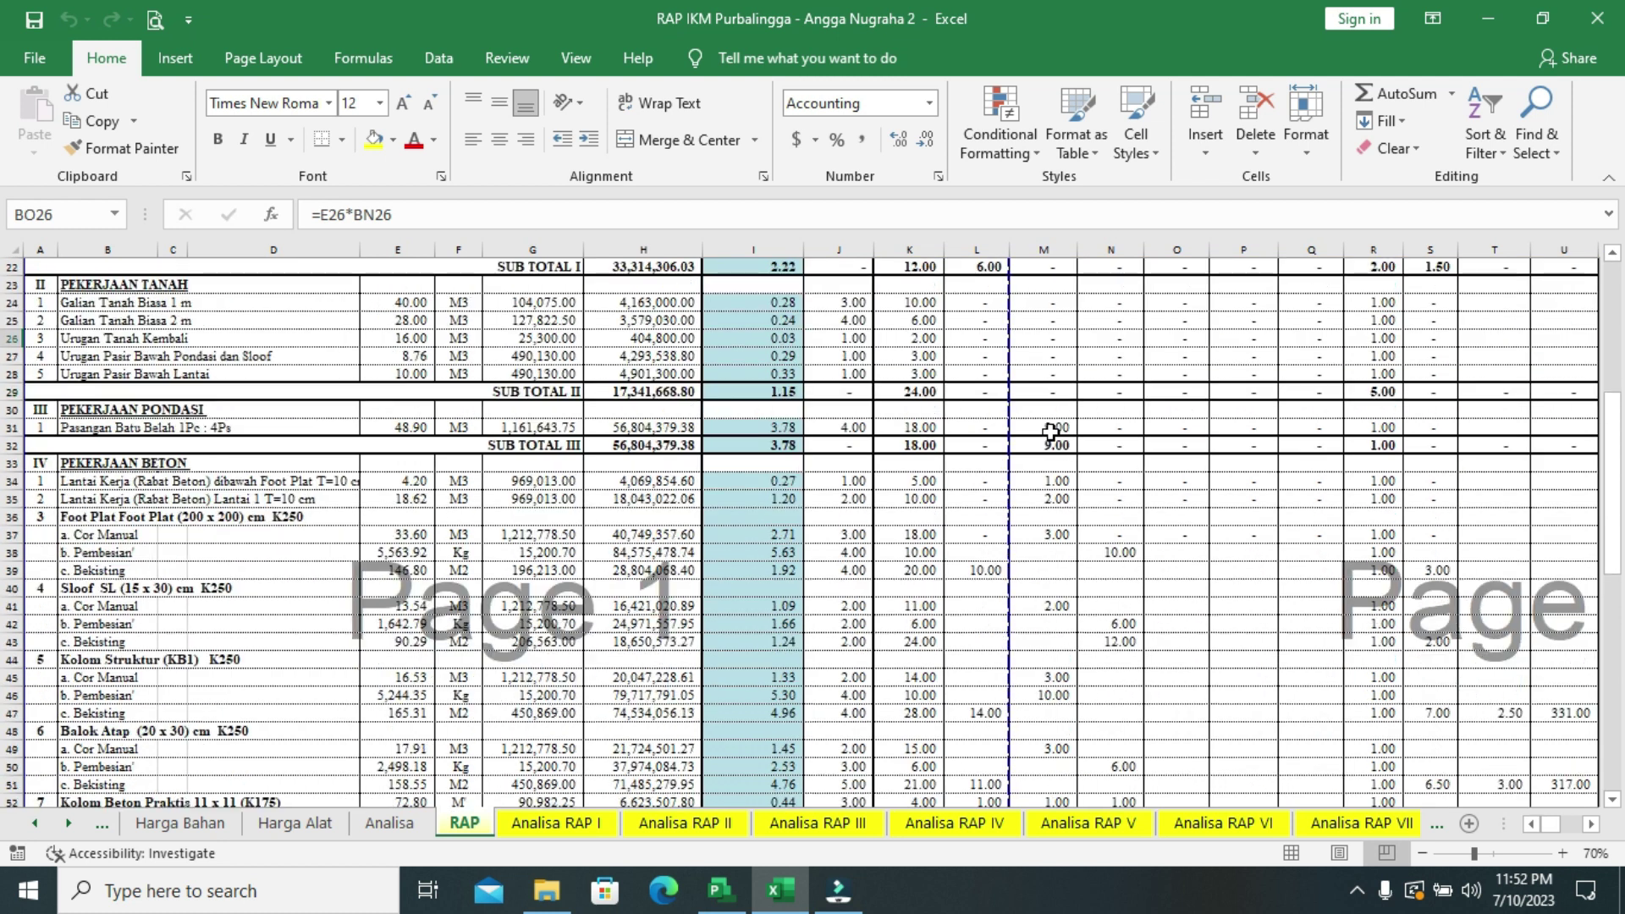
pyautogui.scroll(-4, 1050, 432)
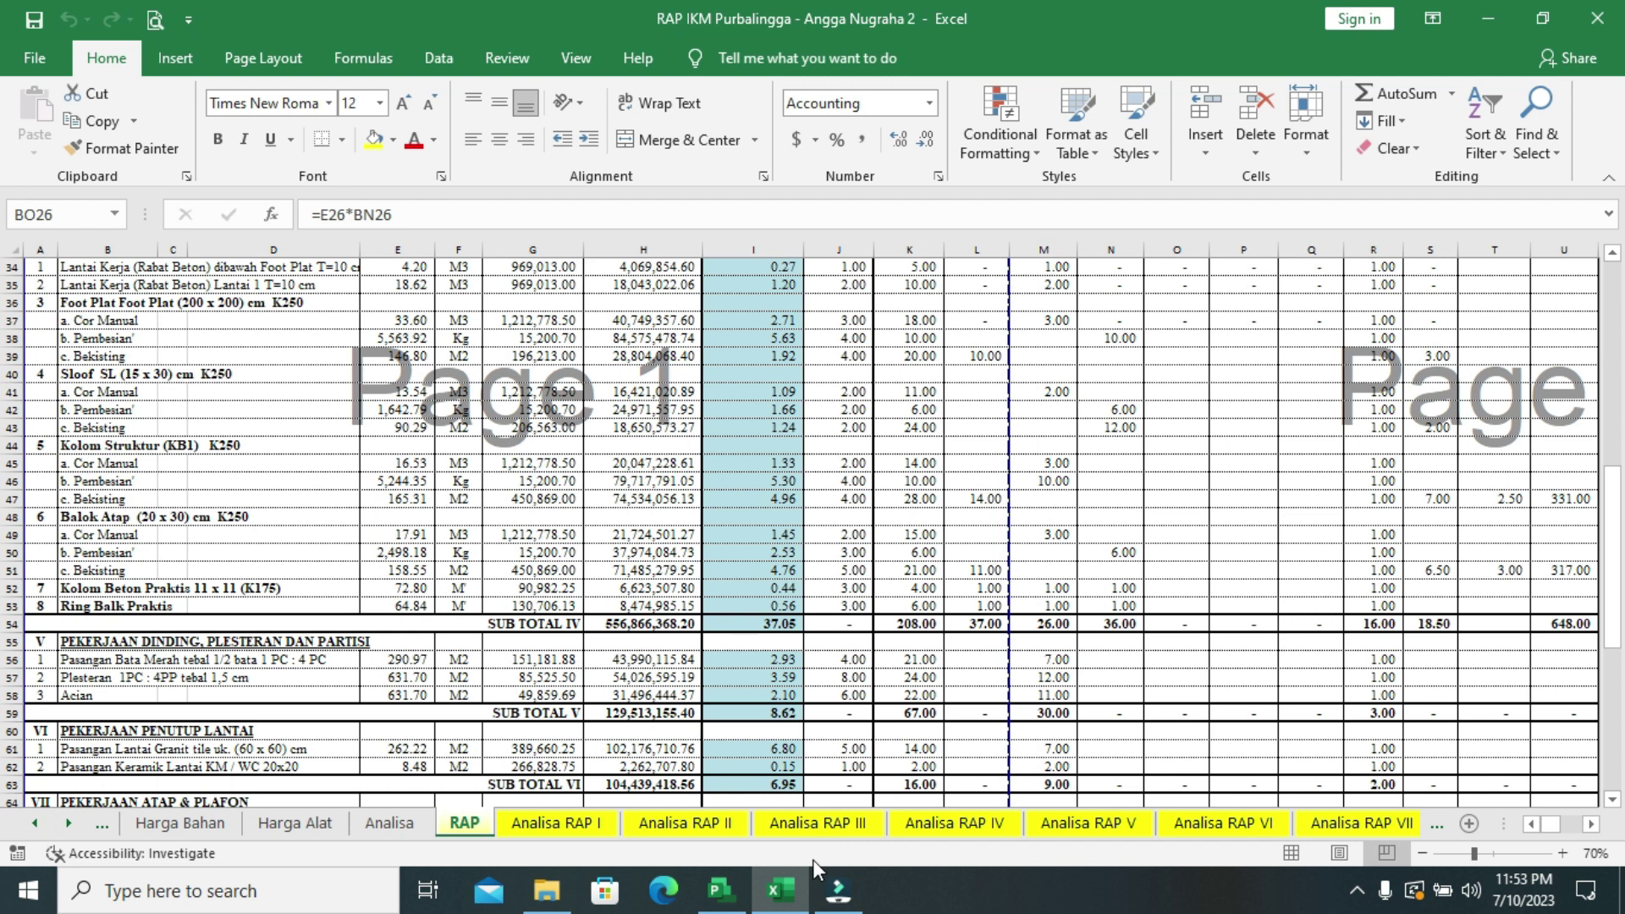
# - Switch to Project and open the Resource Sheet to examine the Max. units of the labour resources
pyautogui.click(738, 895)
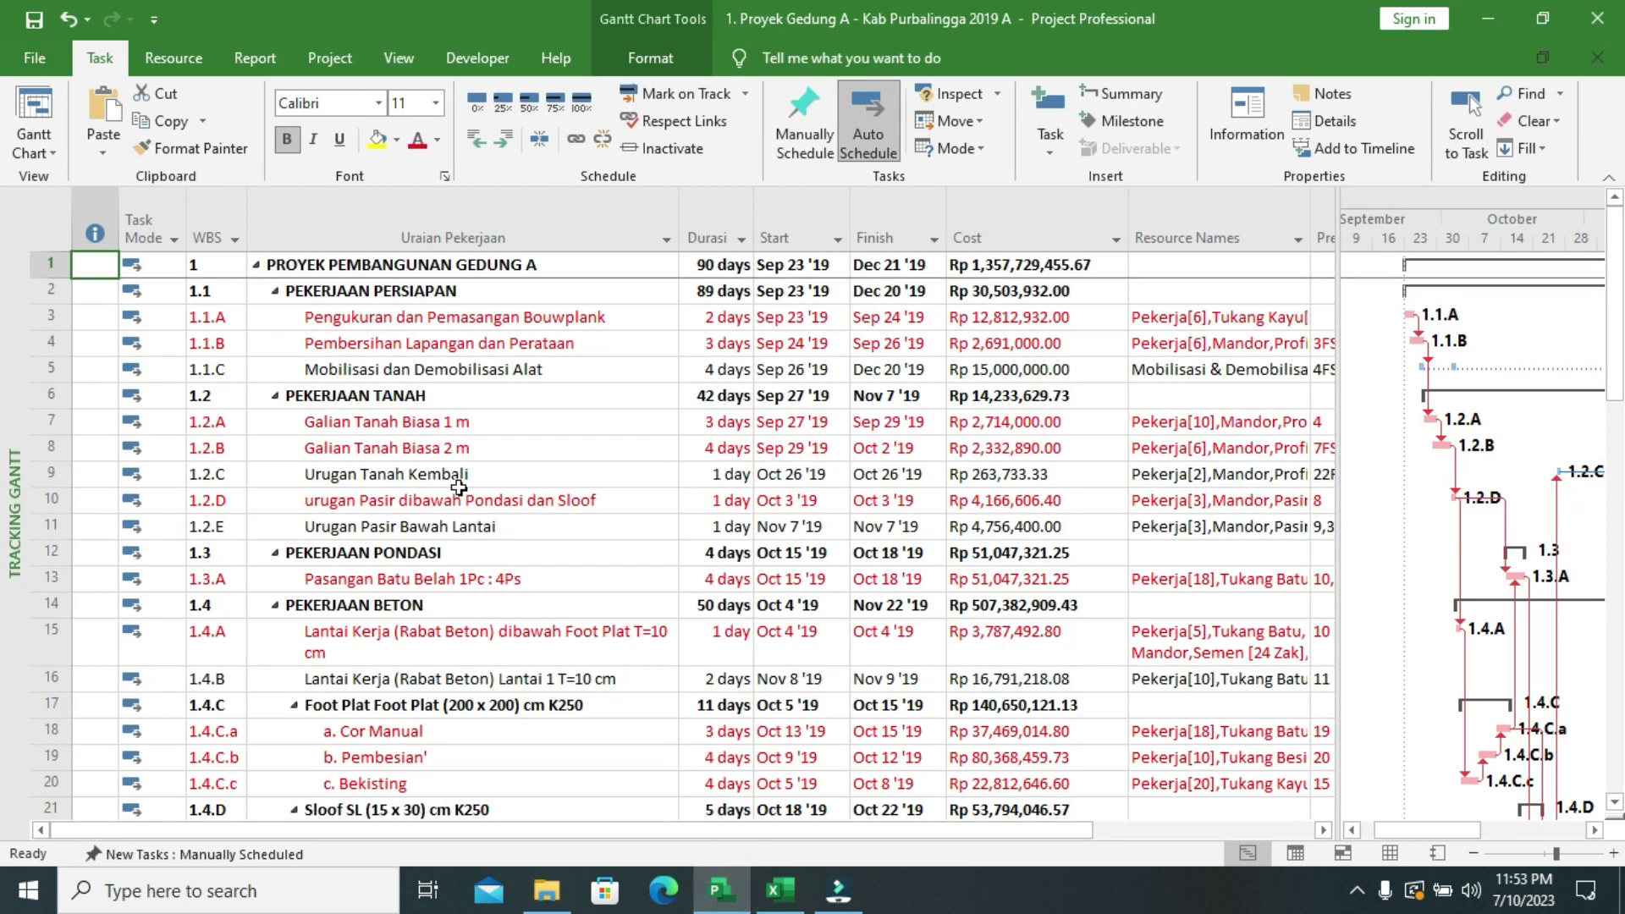
pyautogui.scroll(-2, 311, 449)
pyautogui.scroll(2, 310, 449)
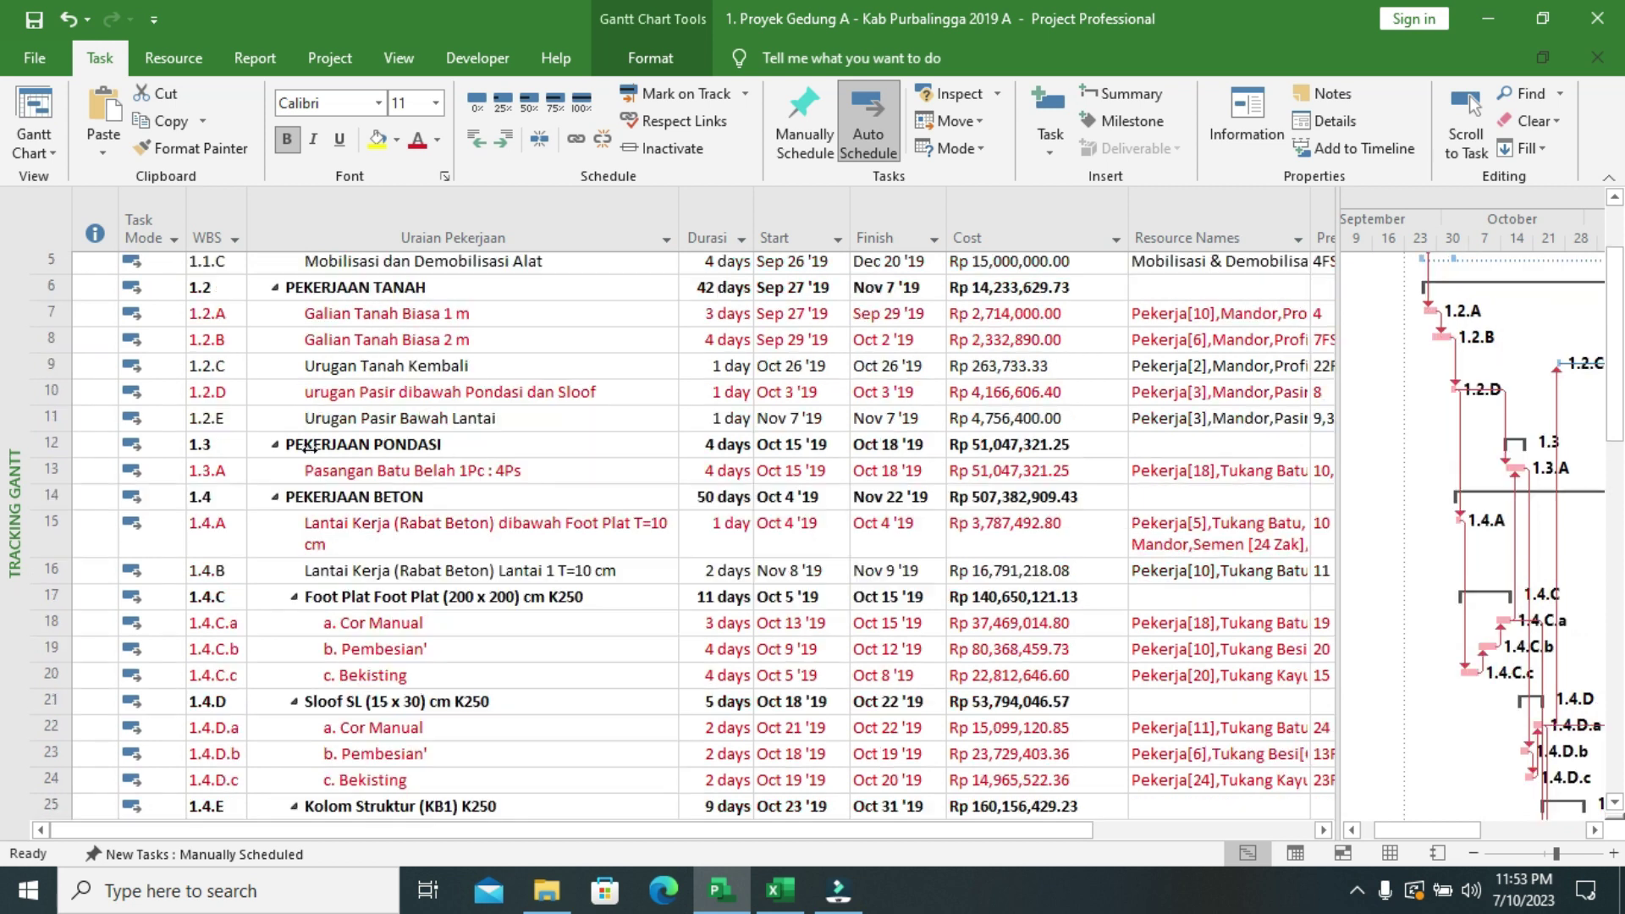
pyautogui.click(50, 156)
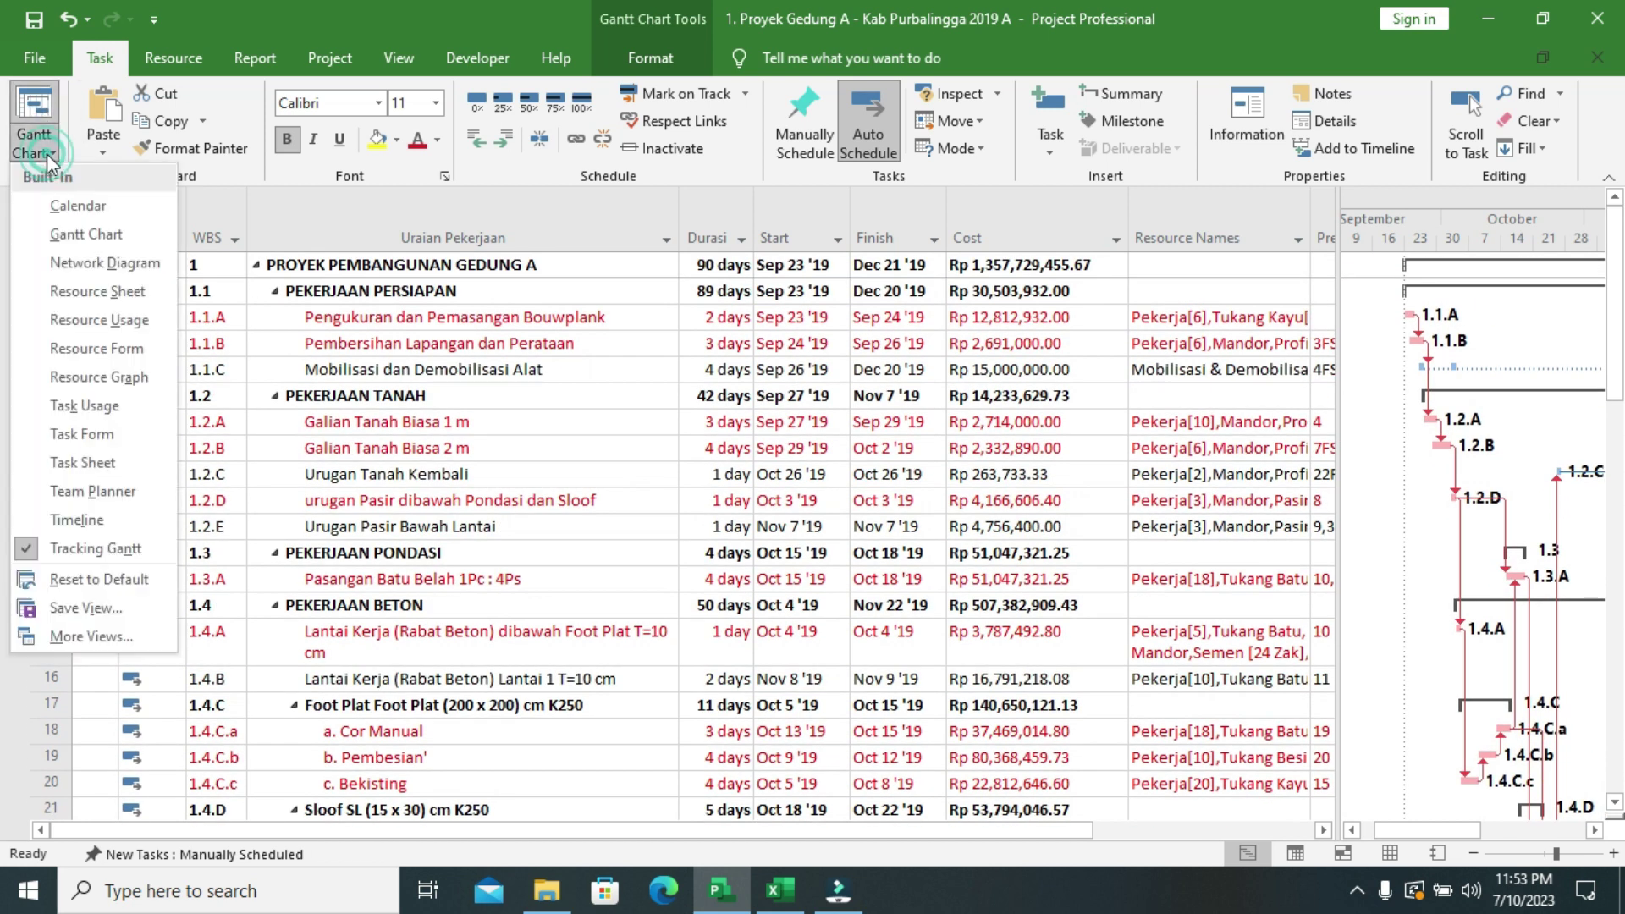
pyautogui.click(81, 295)
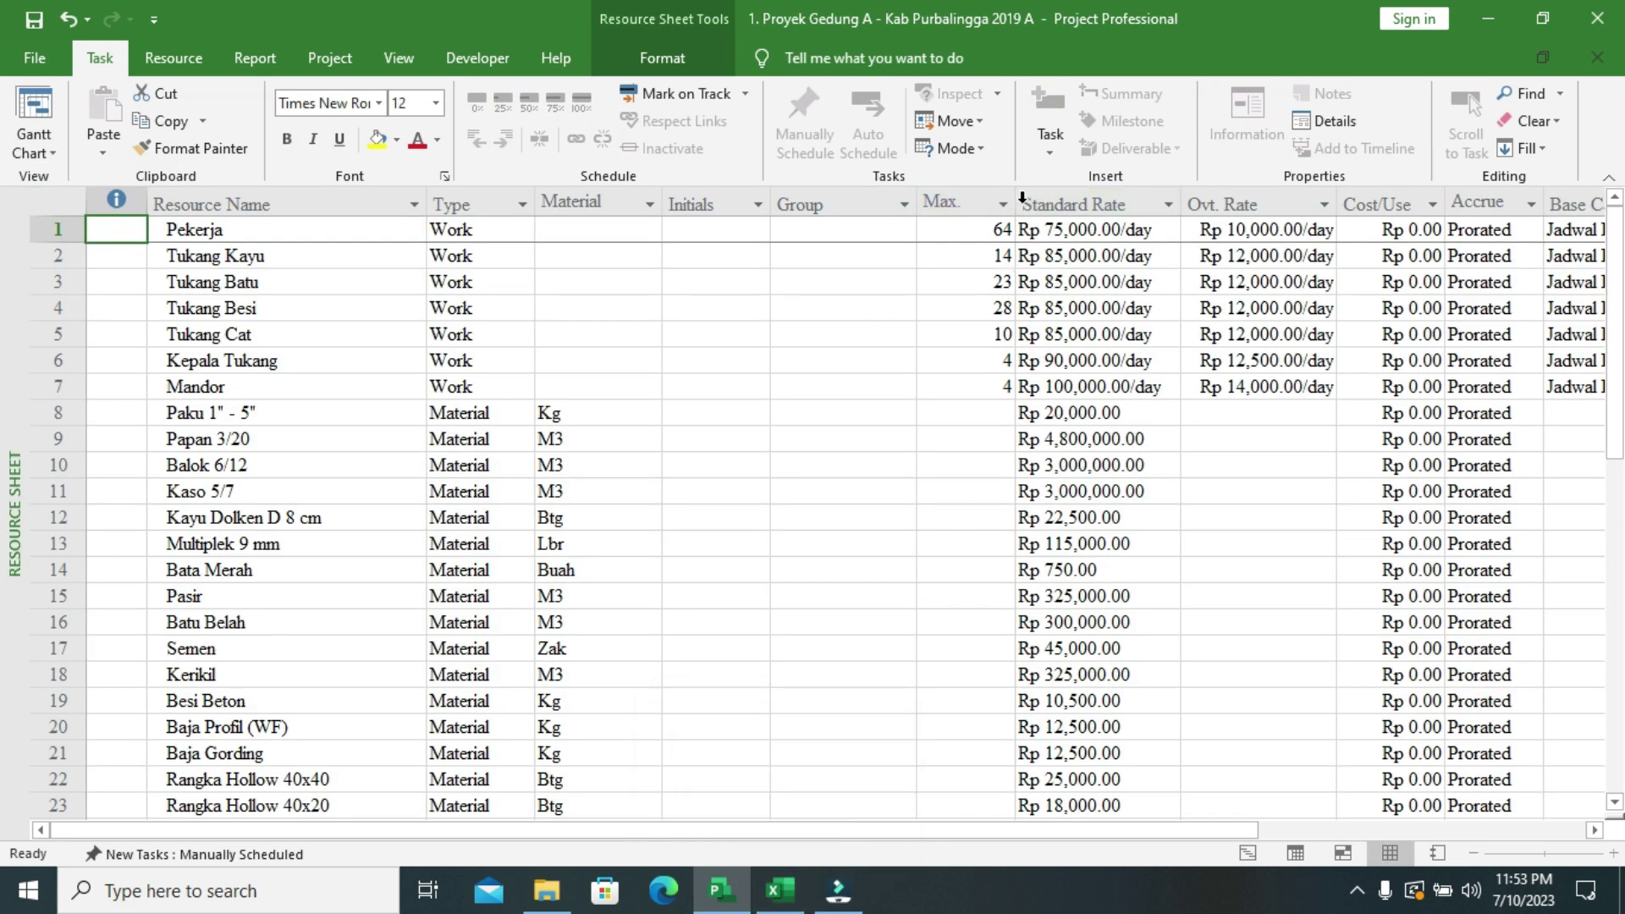
# - Switch to Excel and compare the TOTAL SELURUH labour totals with the Tenaga columns in the RAP sheet
pyautogui.click(814, 905)
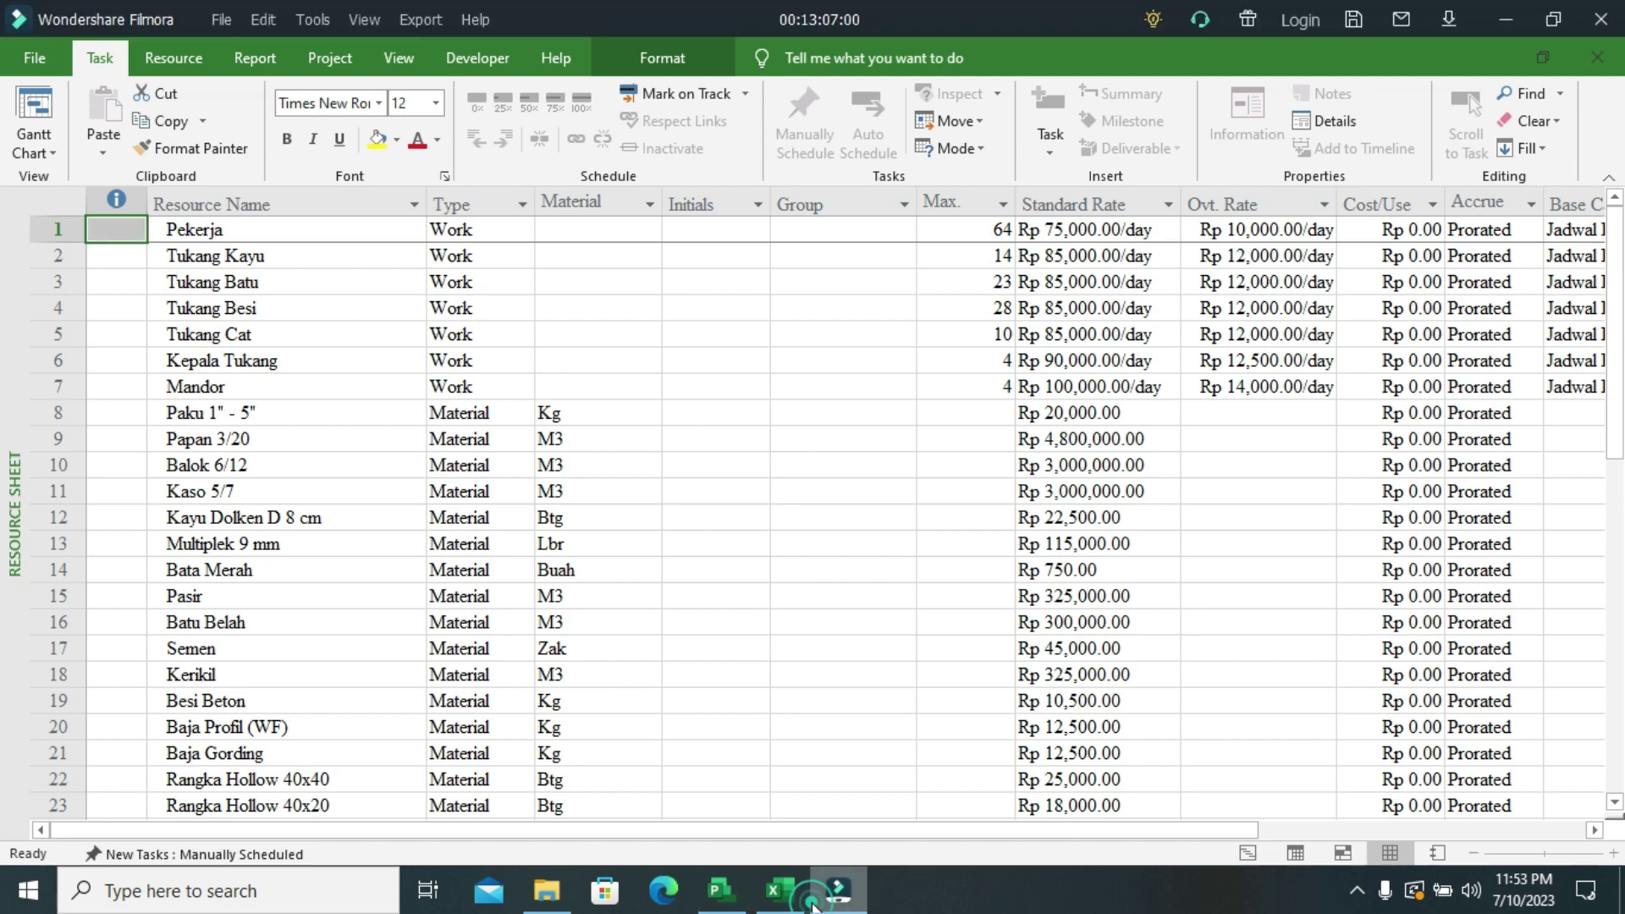
pyautogui.click(779, 890)
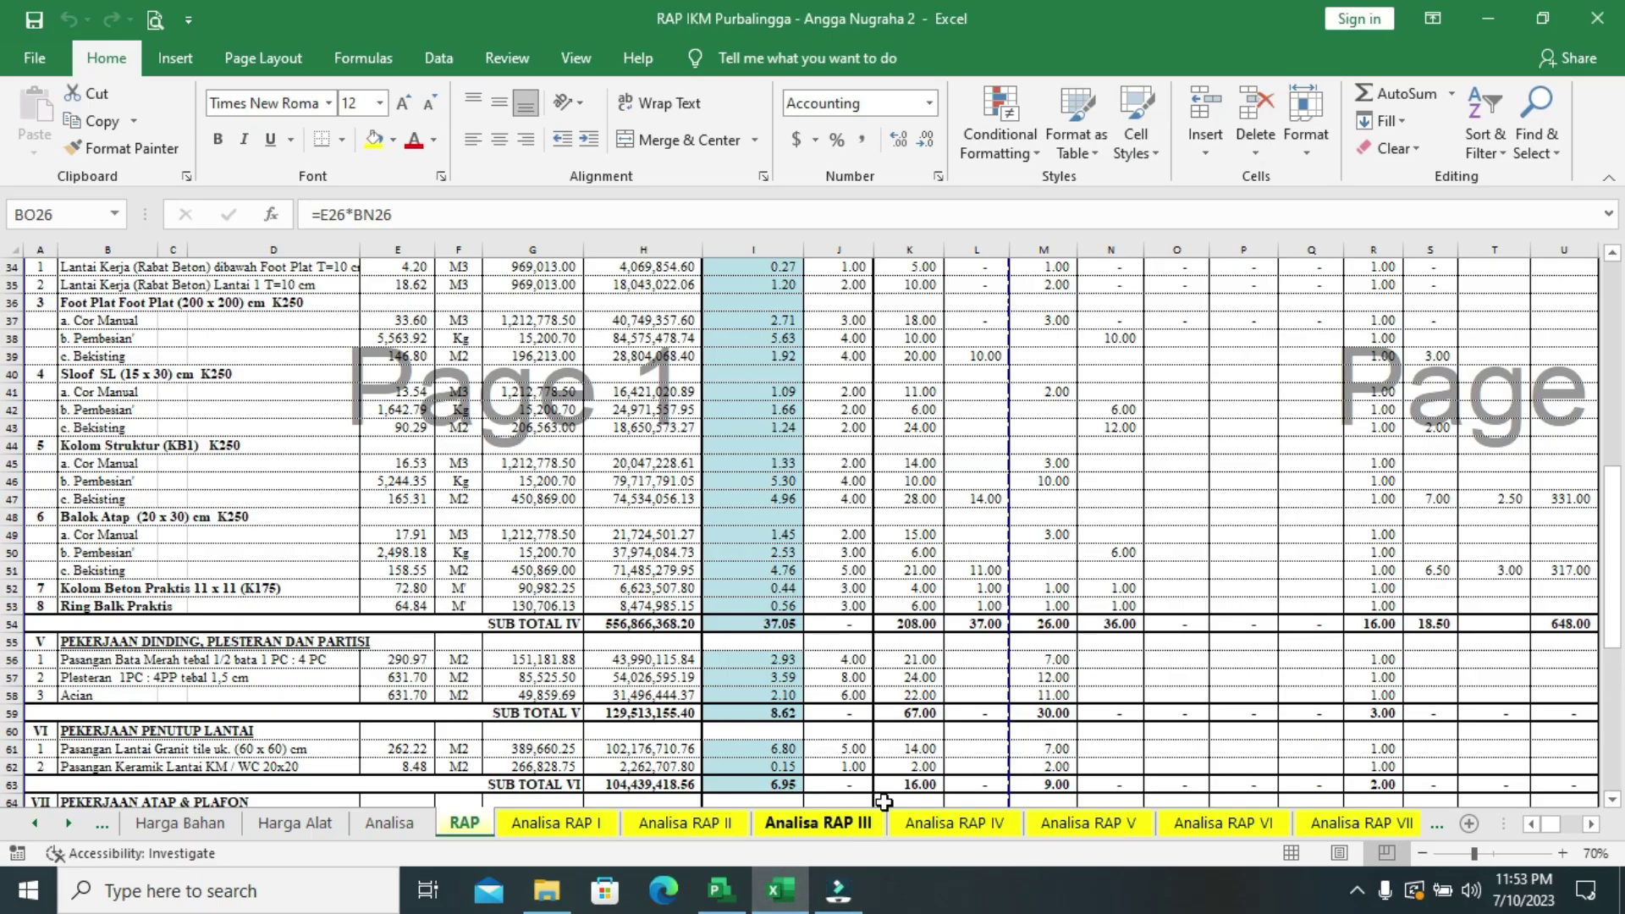
pyautogui.scroll(-8, 982, 717)
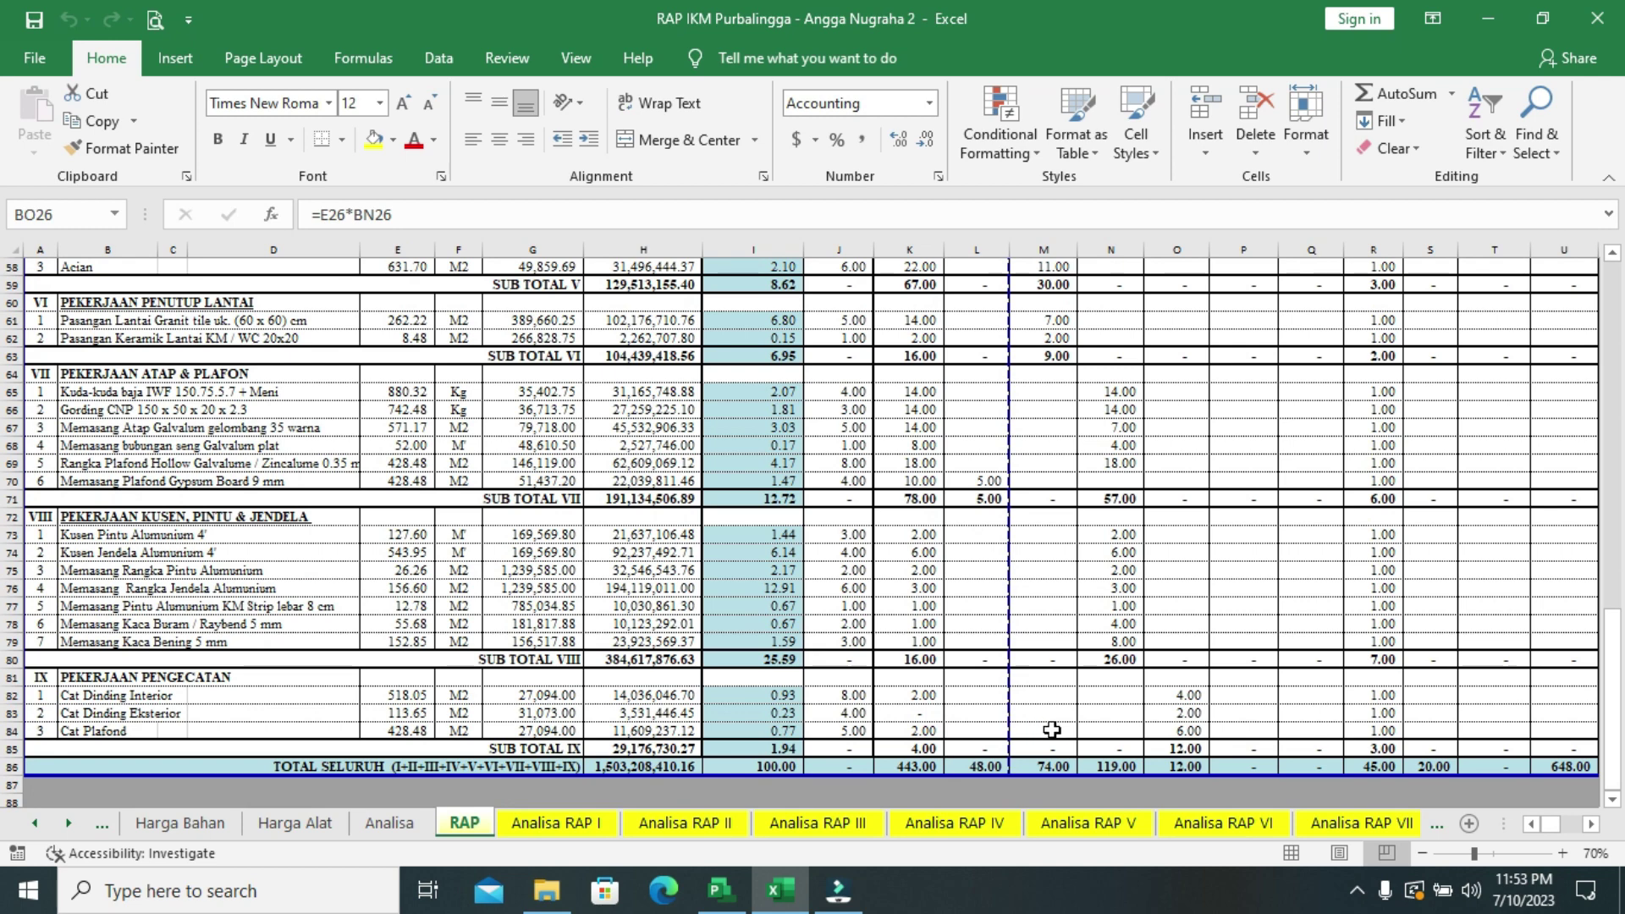
pyautogui.scroll(18, 1051, 729)
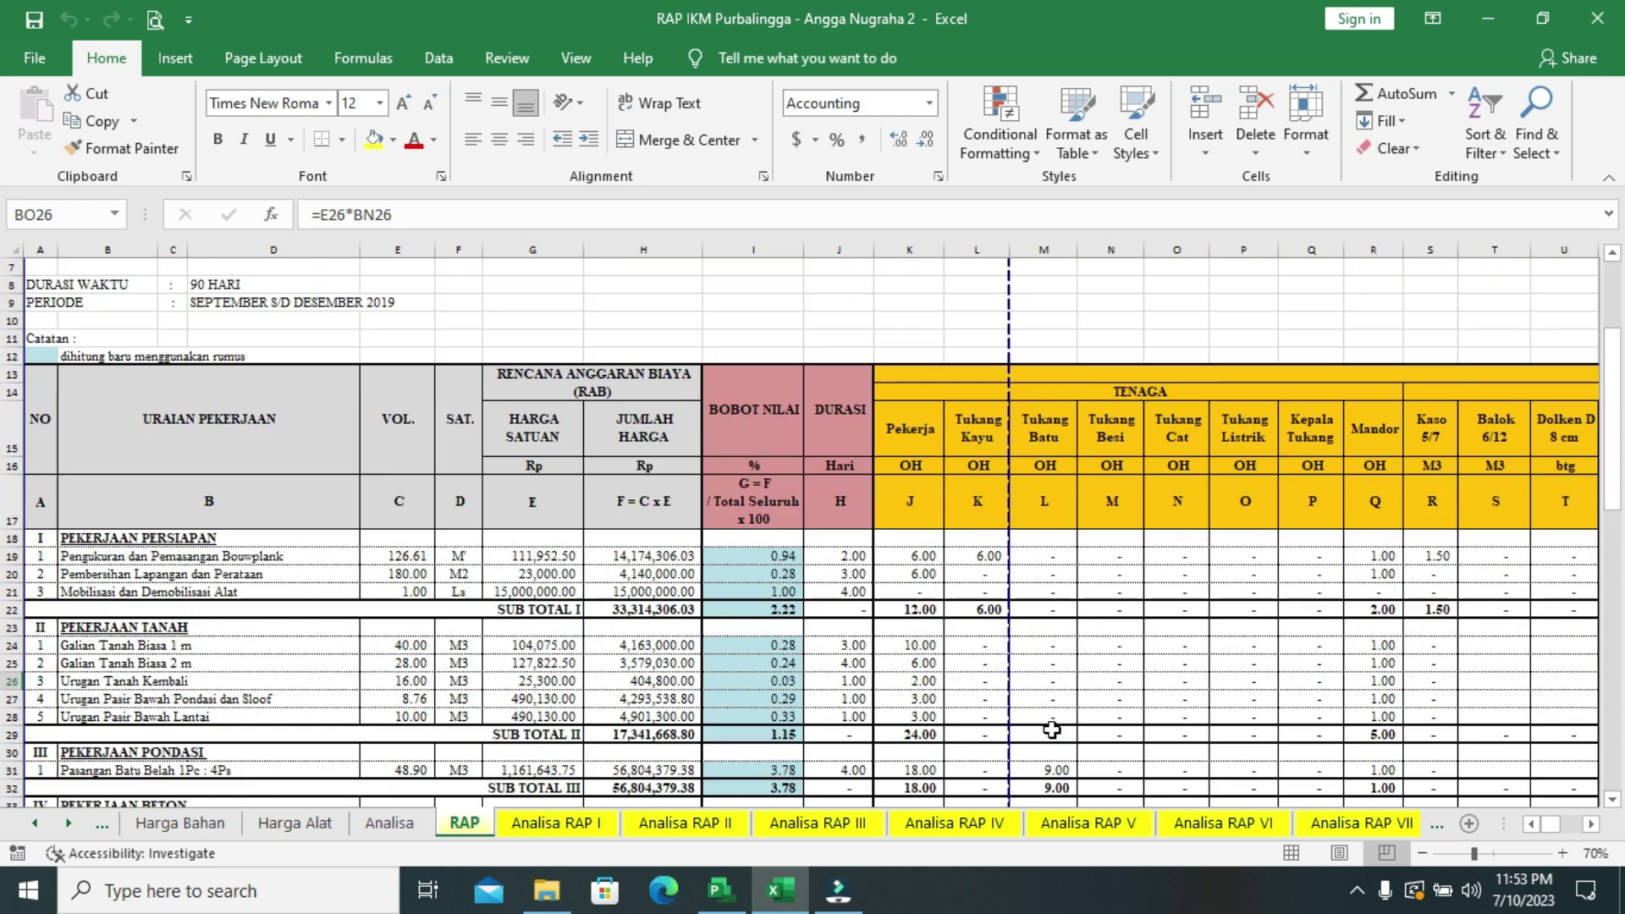
pyautogui.scroll(-20, 992, 642)
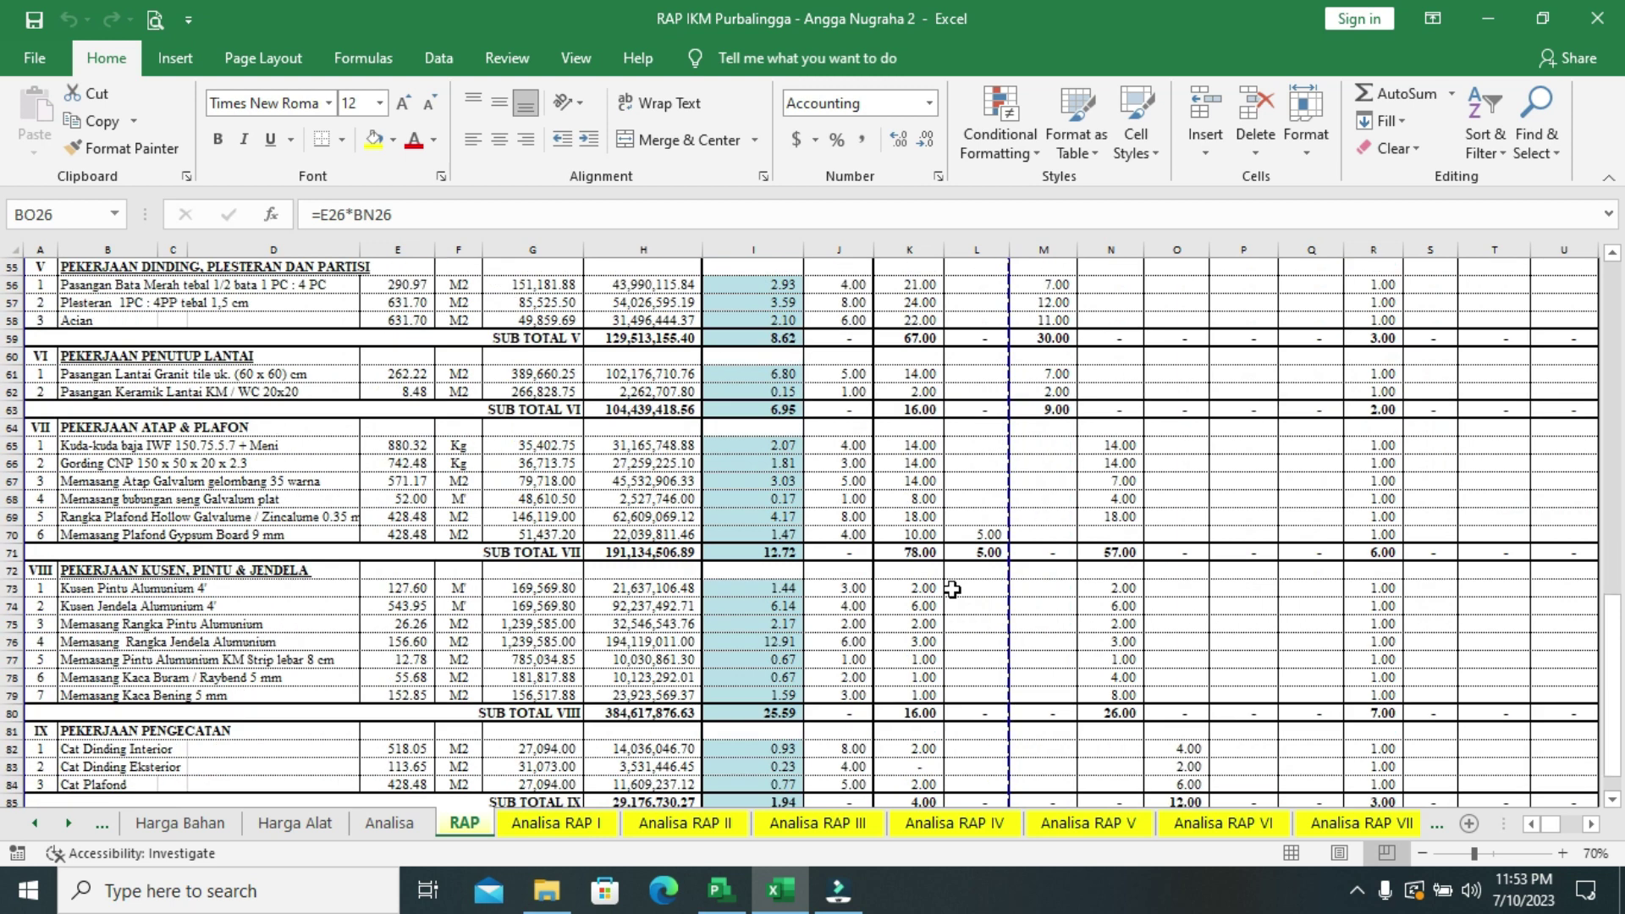
pyautogui.scroll(-1, 951, 592)
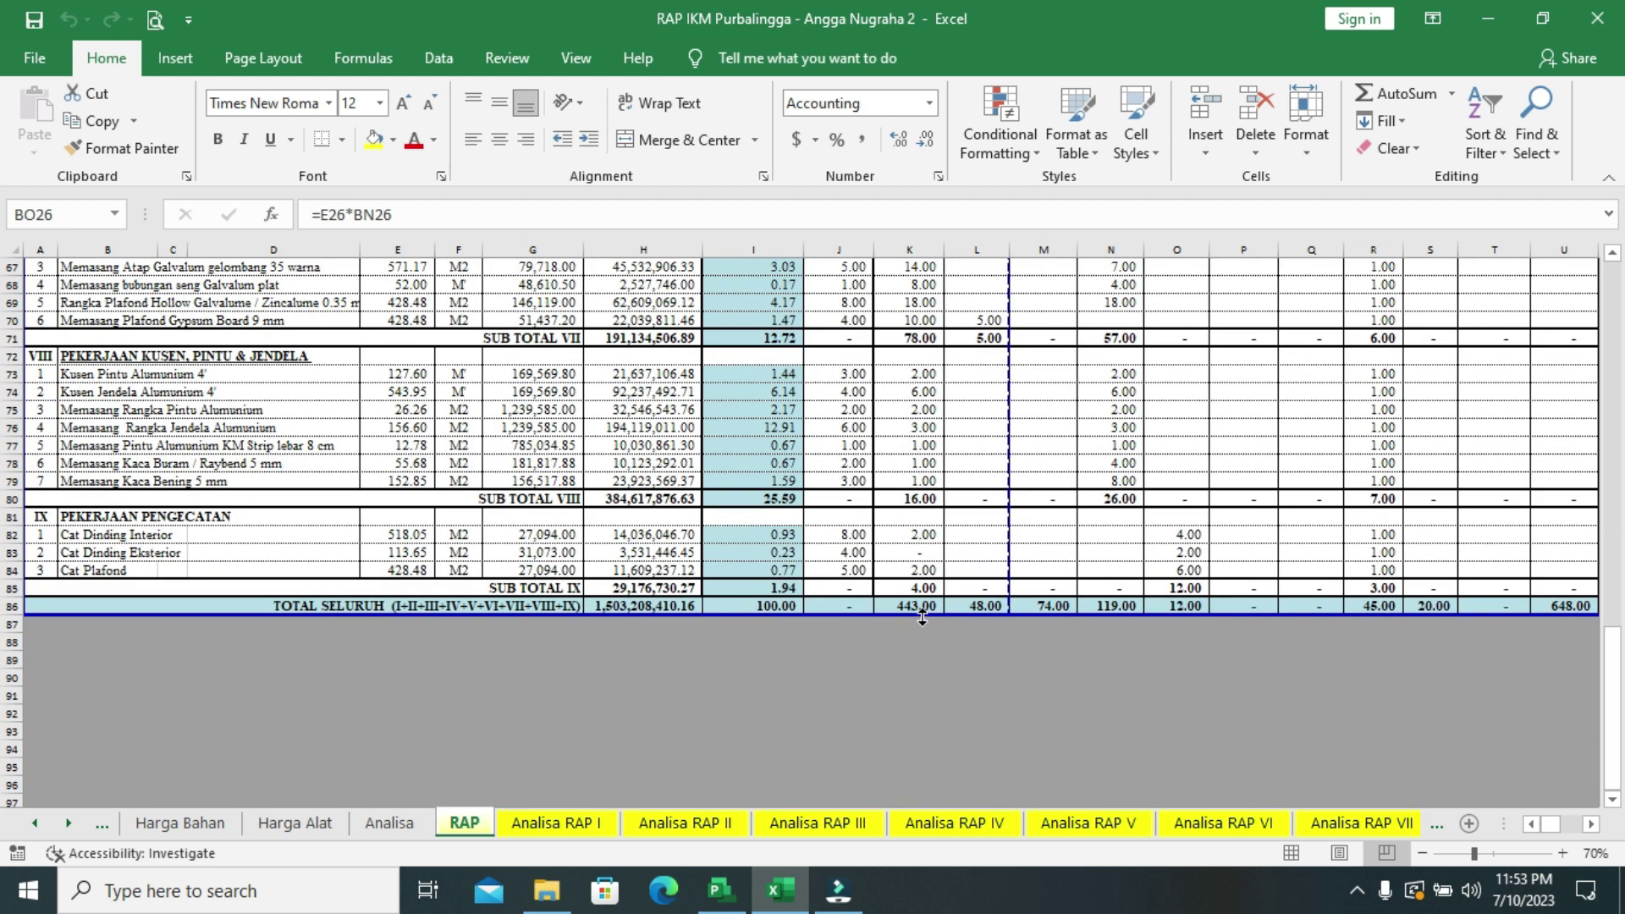
pyautogui.scroll(19, 923, 617)
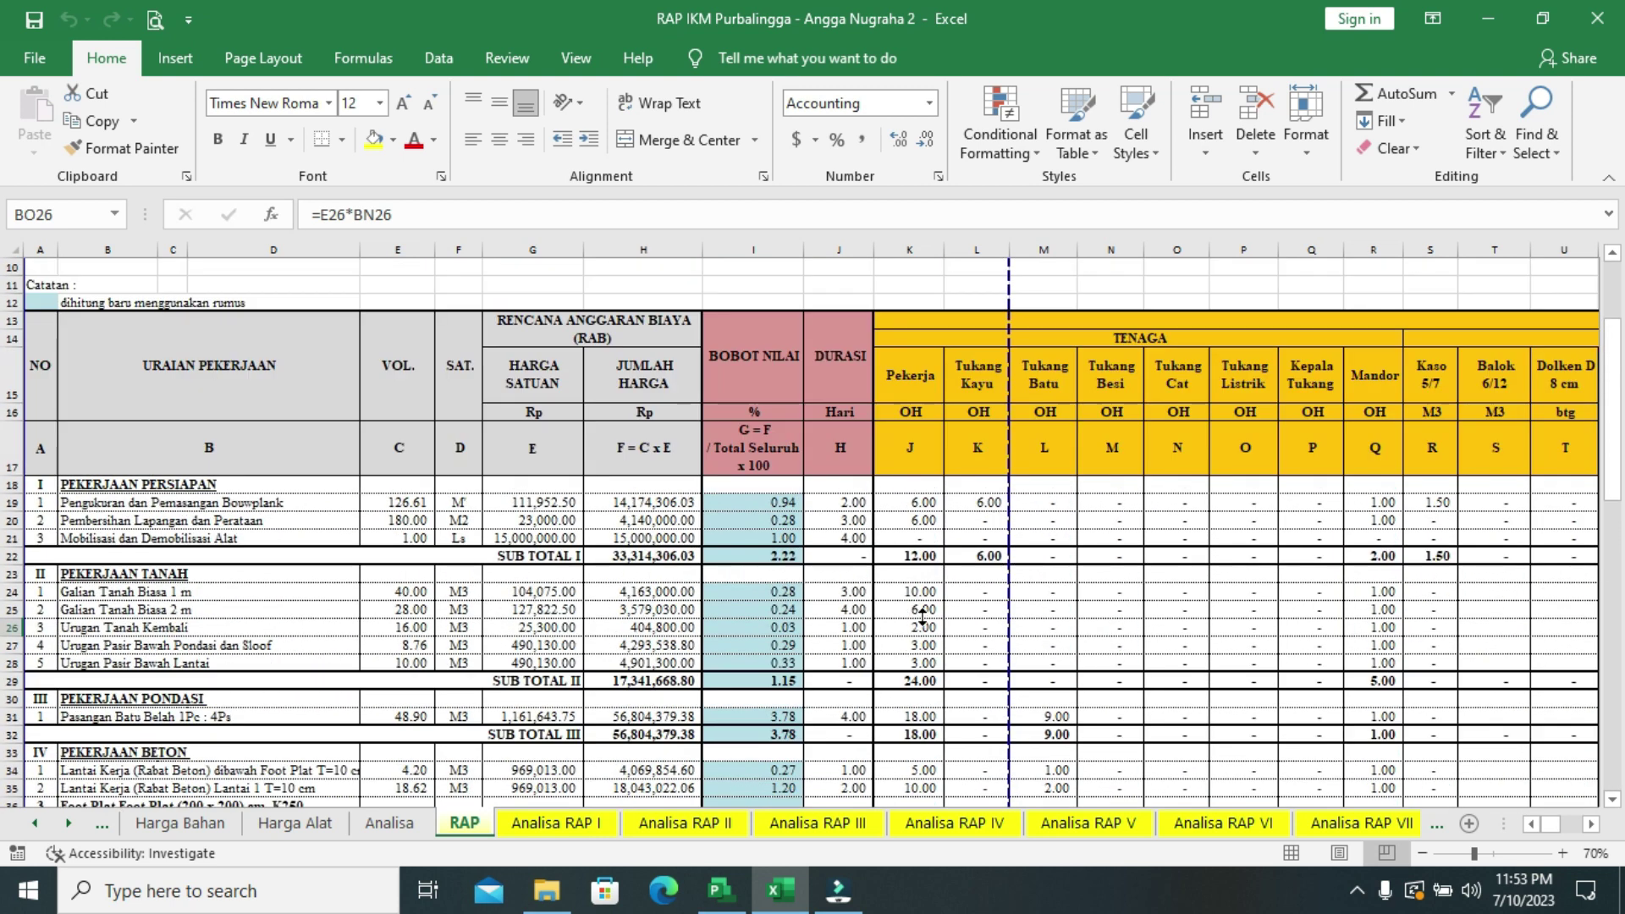
# - Switch back to Project and display the Gedung A schedule in the Tracking Gantt view
pyautogui.click(720, 890)
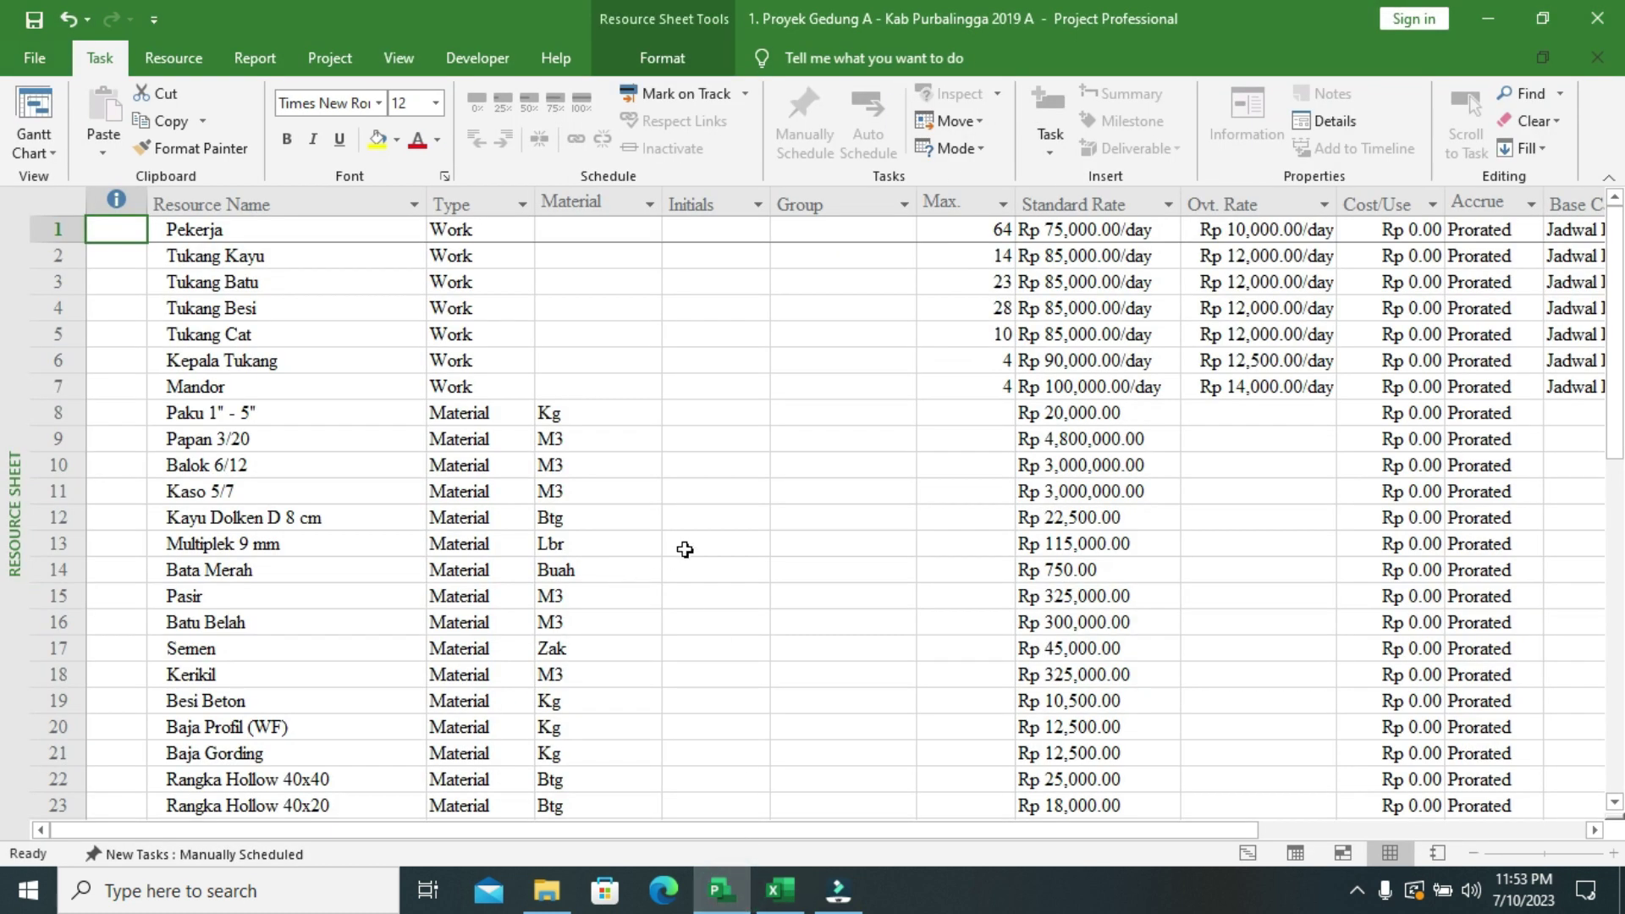
pyautogui.click(49, 154)
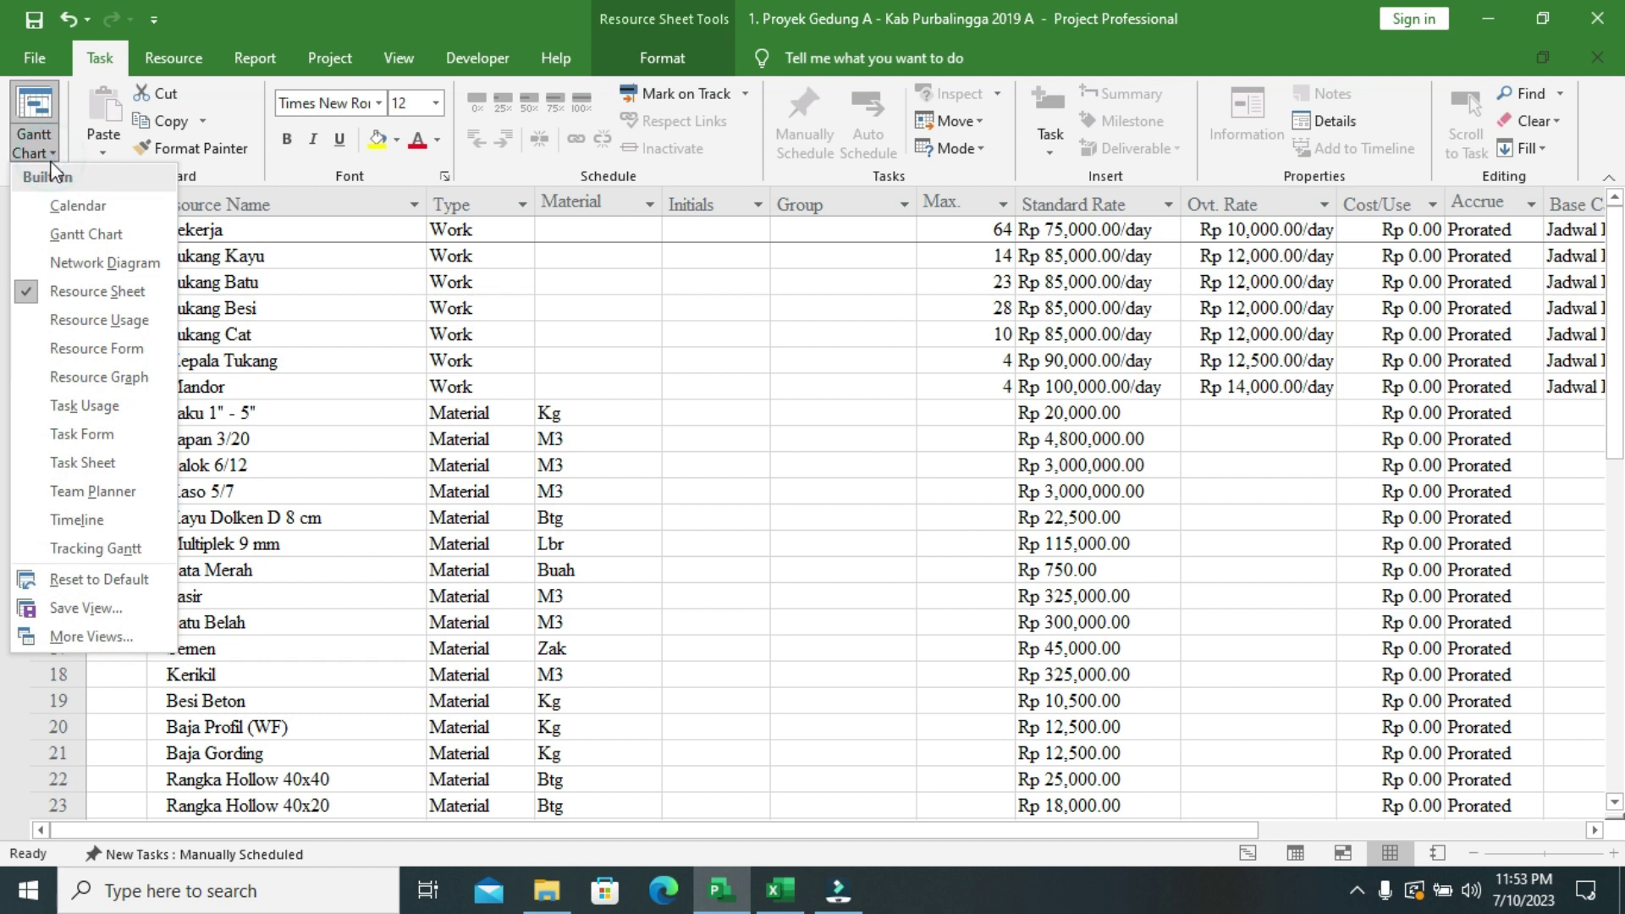
pyautogui.click(136, 551)
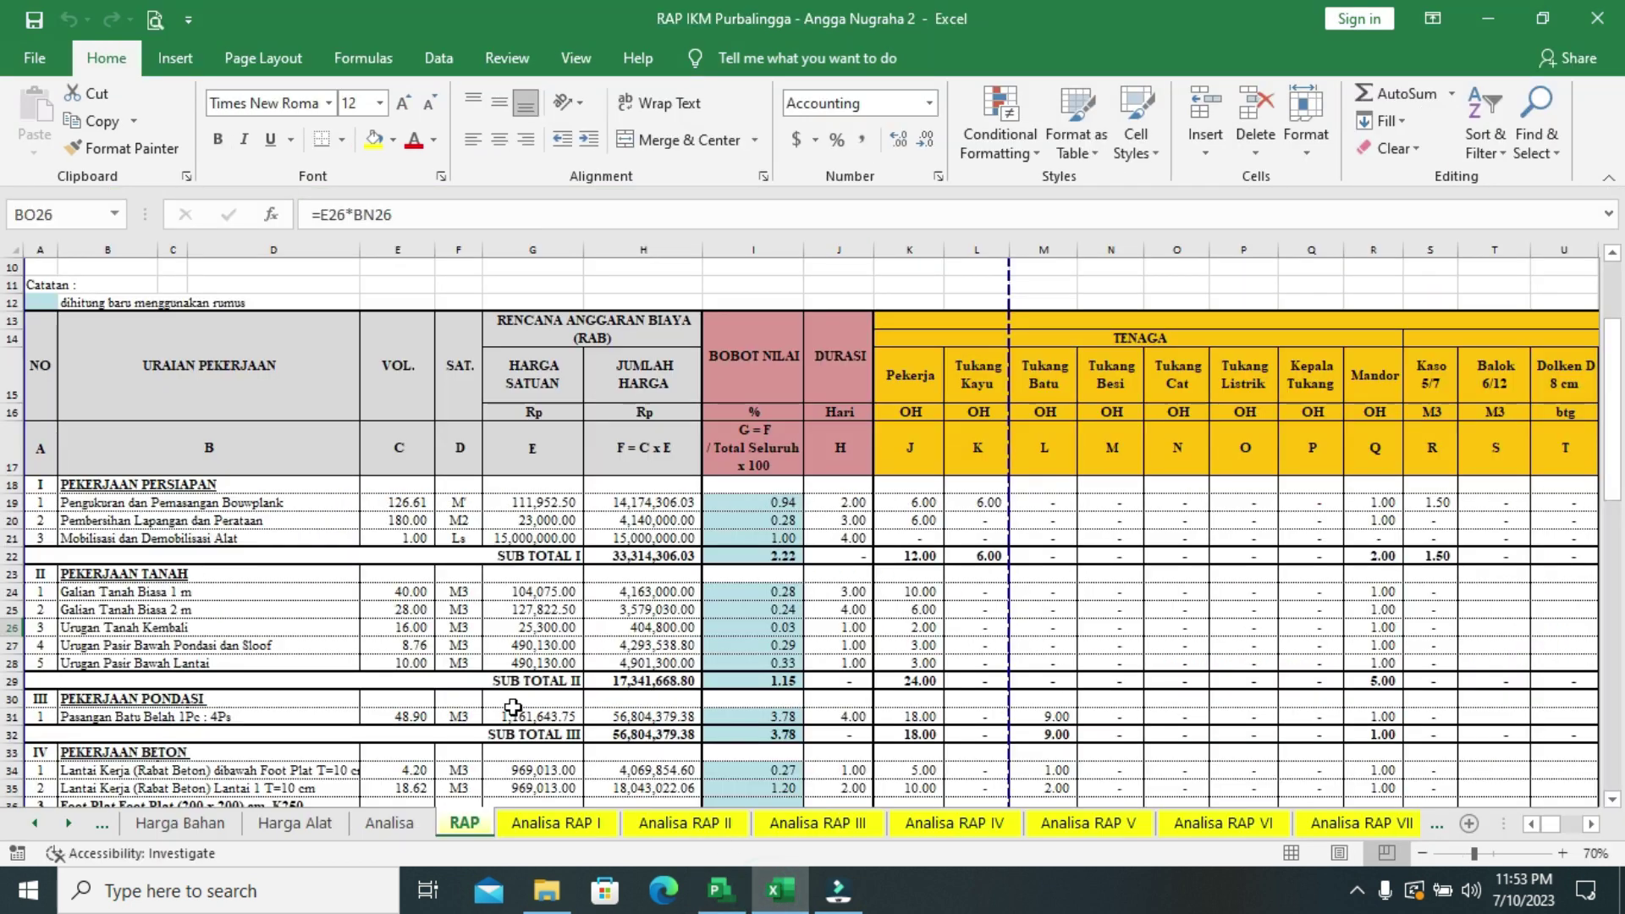
# - Compare Excel's RAP sheet with the Project schedule, and examine the schedule's tasks down to Pekerjaan Pengecatan
pyautogui.click(778, 891)
pyautogui.click(743, 900)
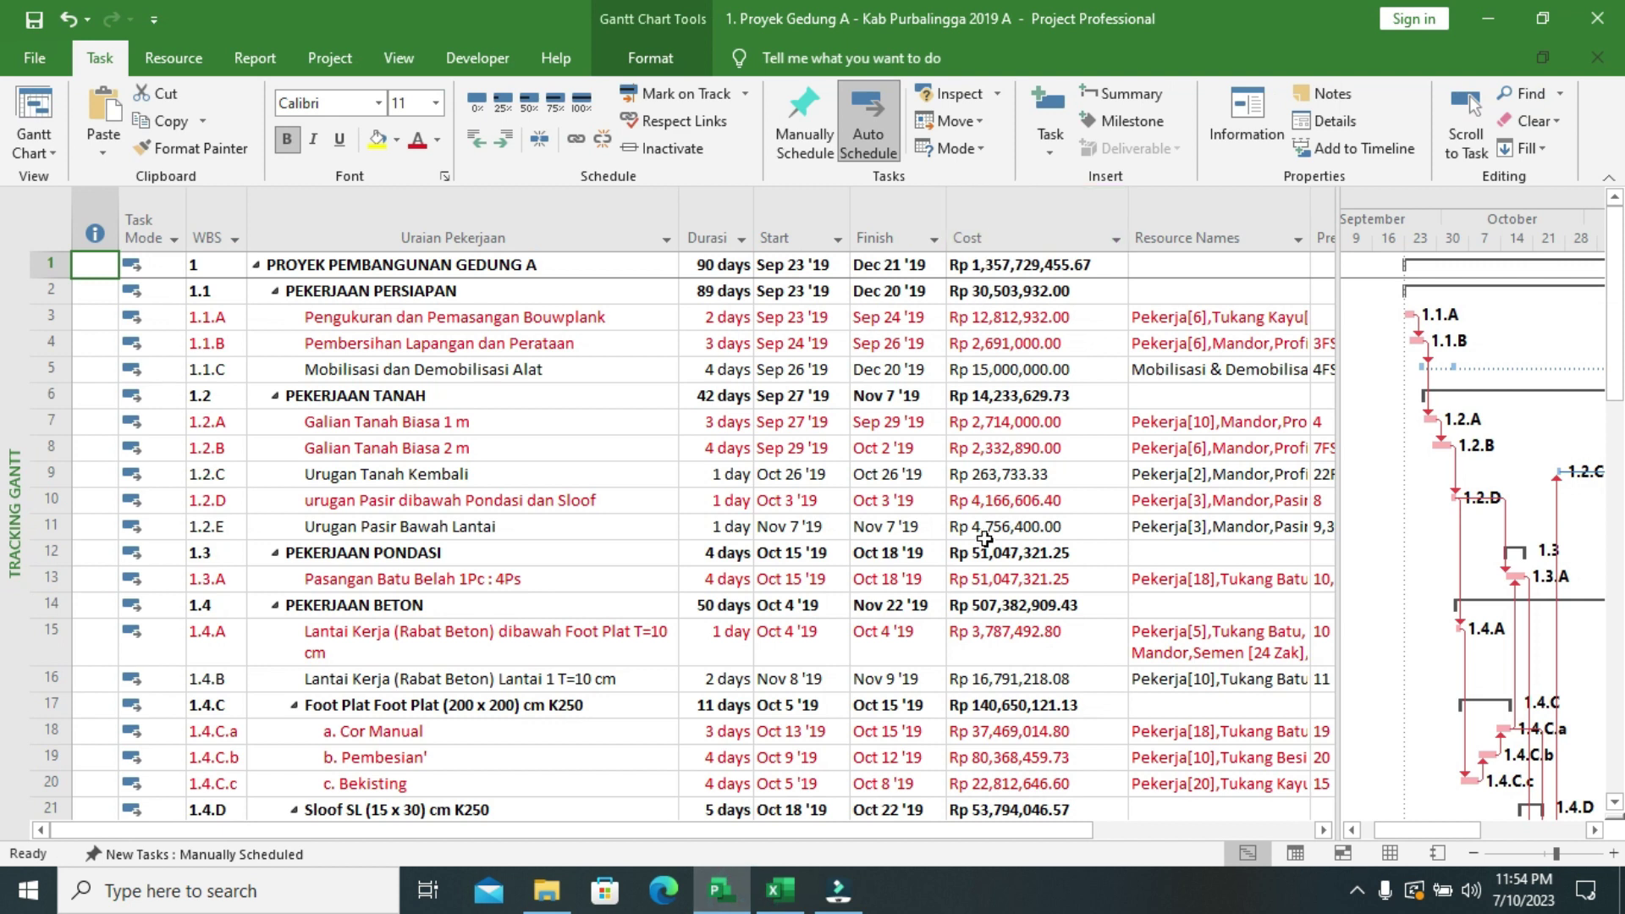
pyautogui.click(781, 890)
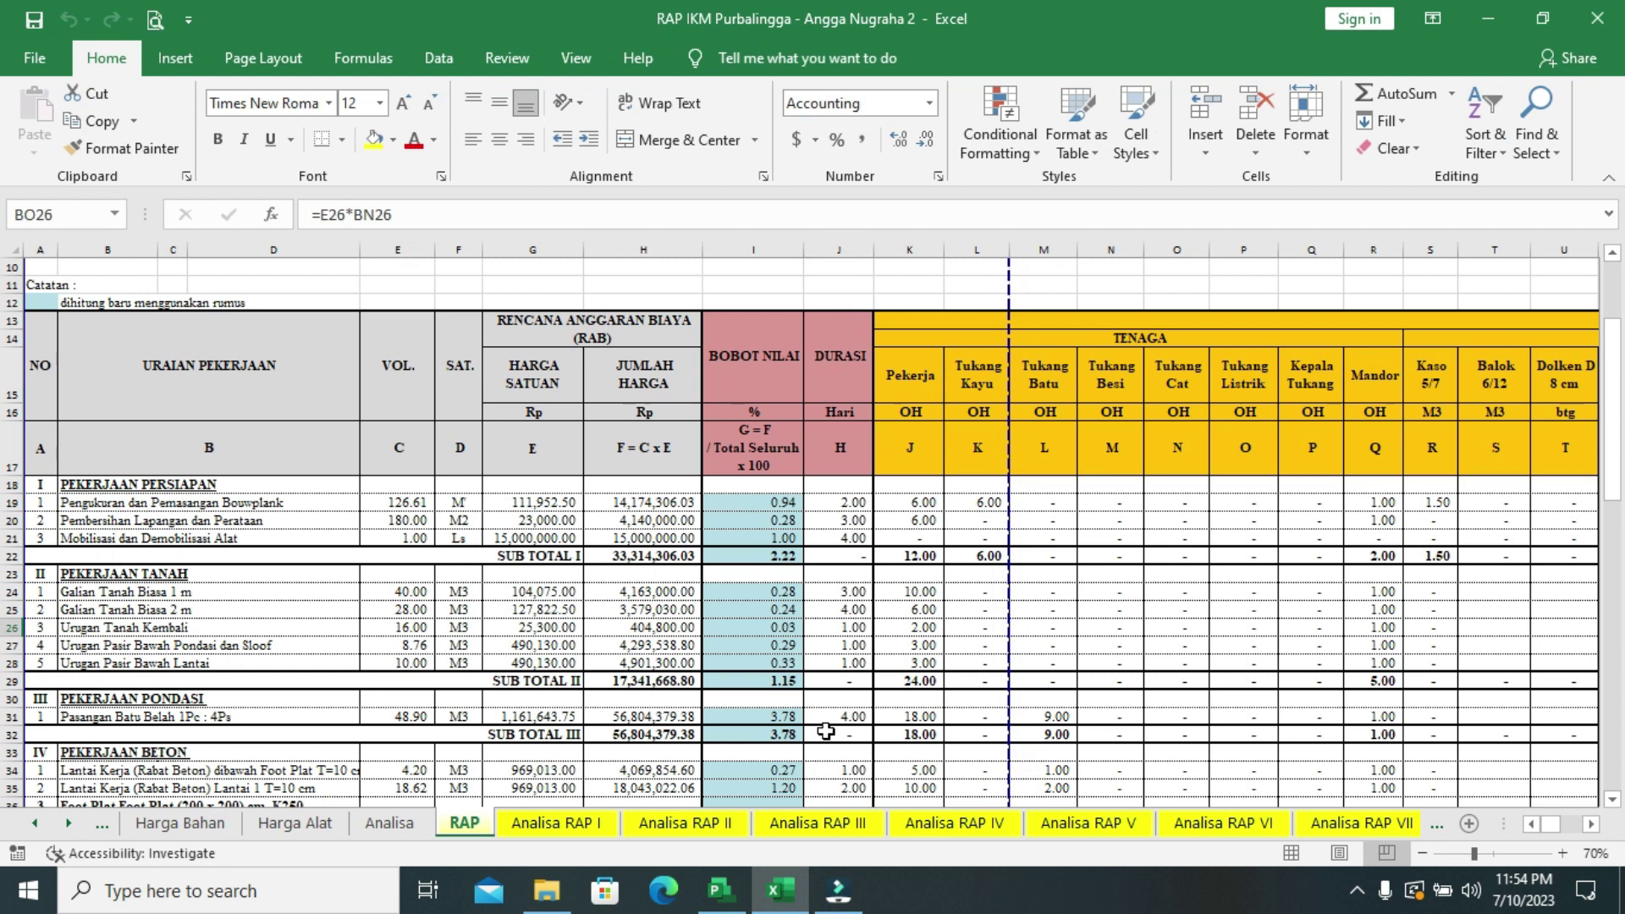
pyautogui.click(720, 891)
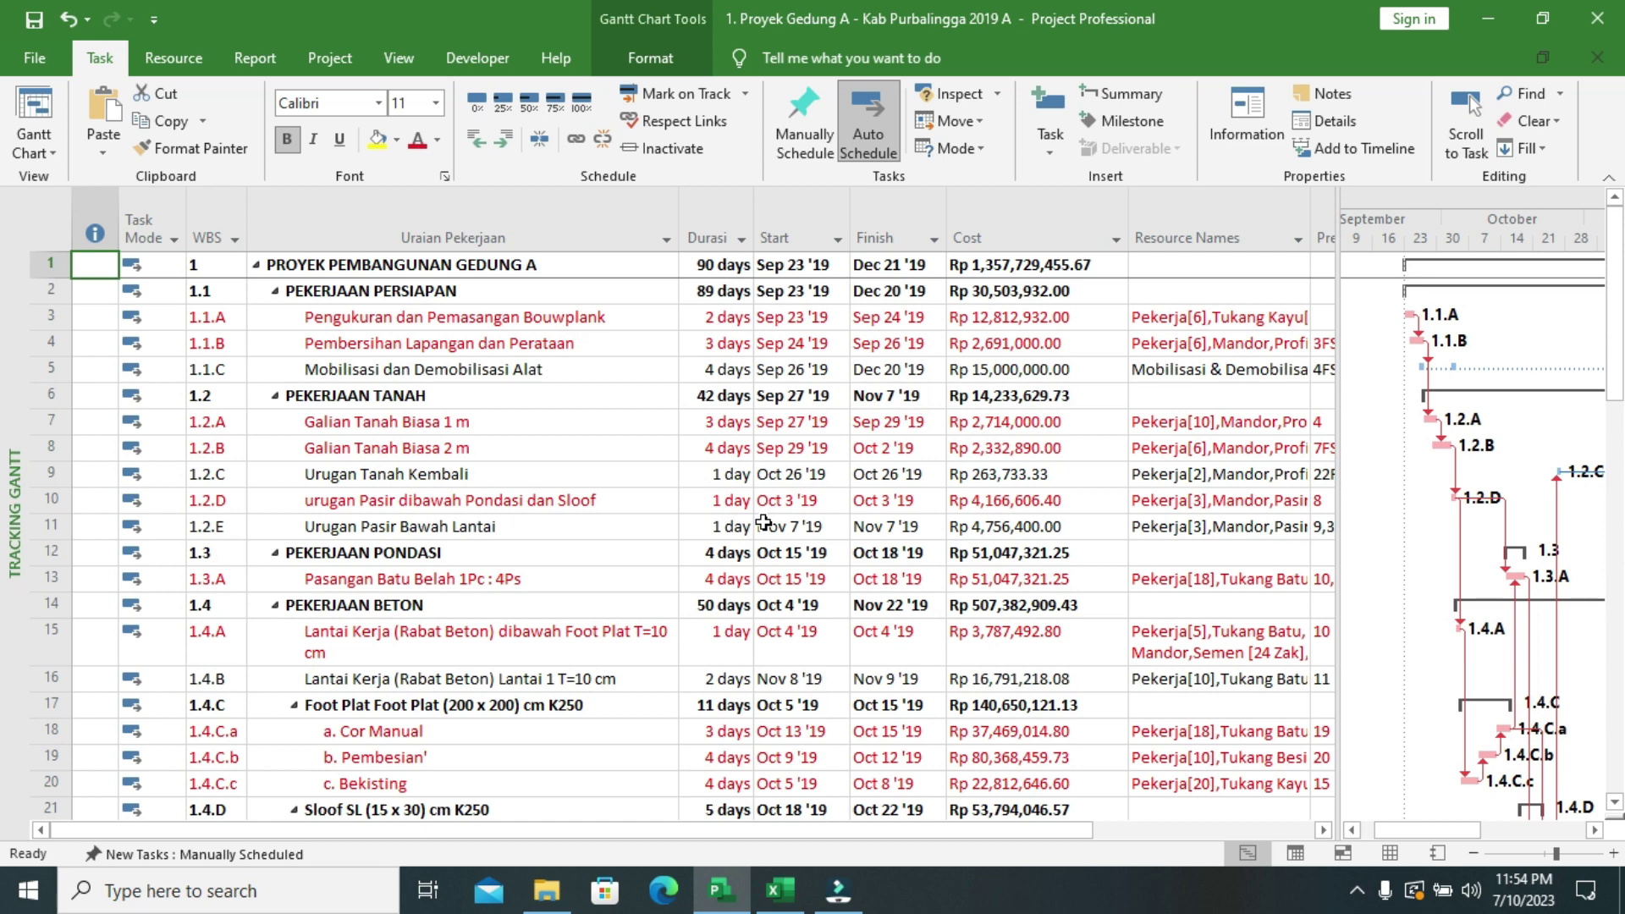
pyautogui.scroll(-8, 732, 478)
pyautogui.scroll(-4, 733, 484)
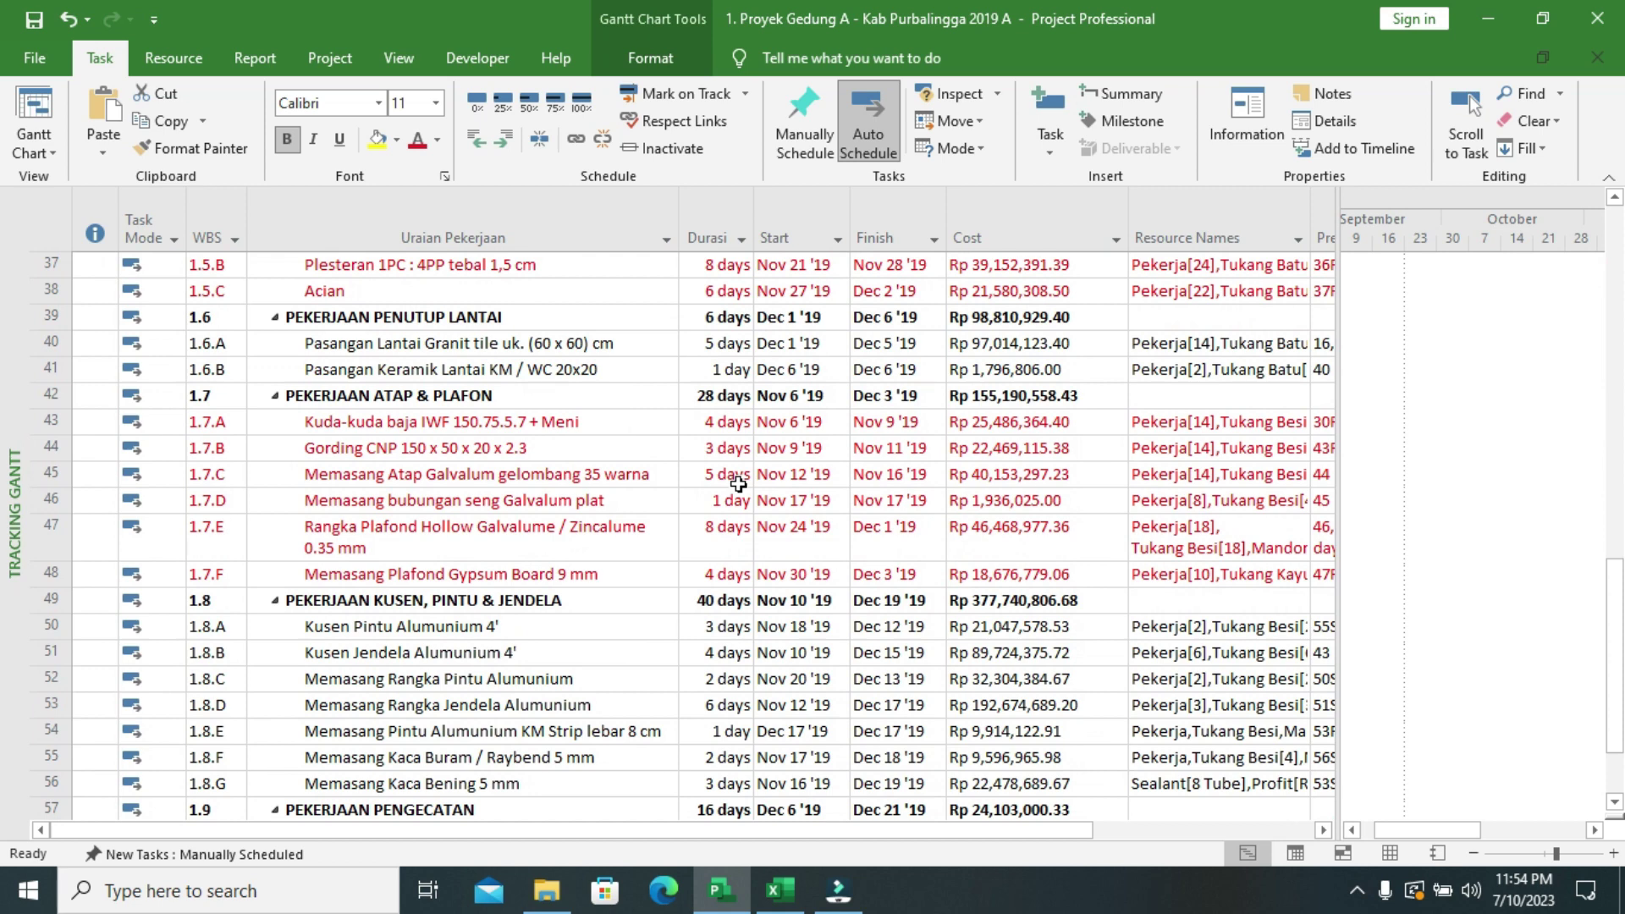
pyautogui.scroll(-3, 686, 489)
pyautogui.scroll(15, 684, 507)
pyautogui.scroll(2, 684, 508)
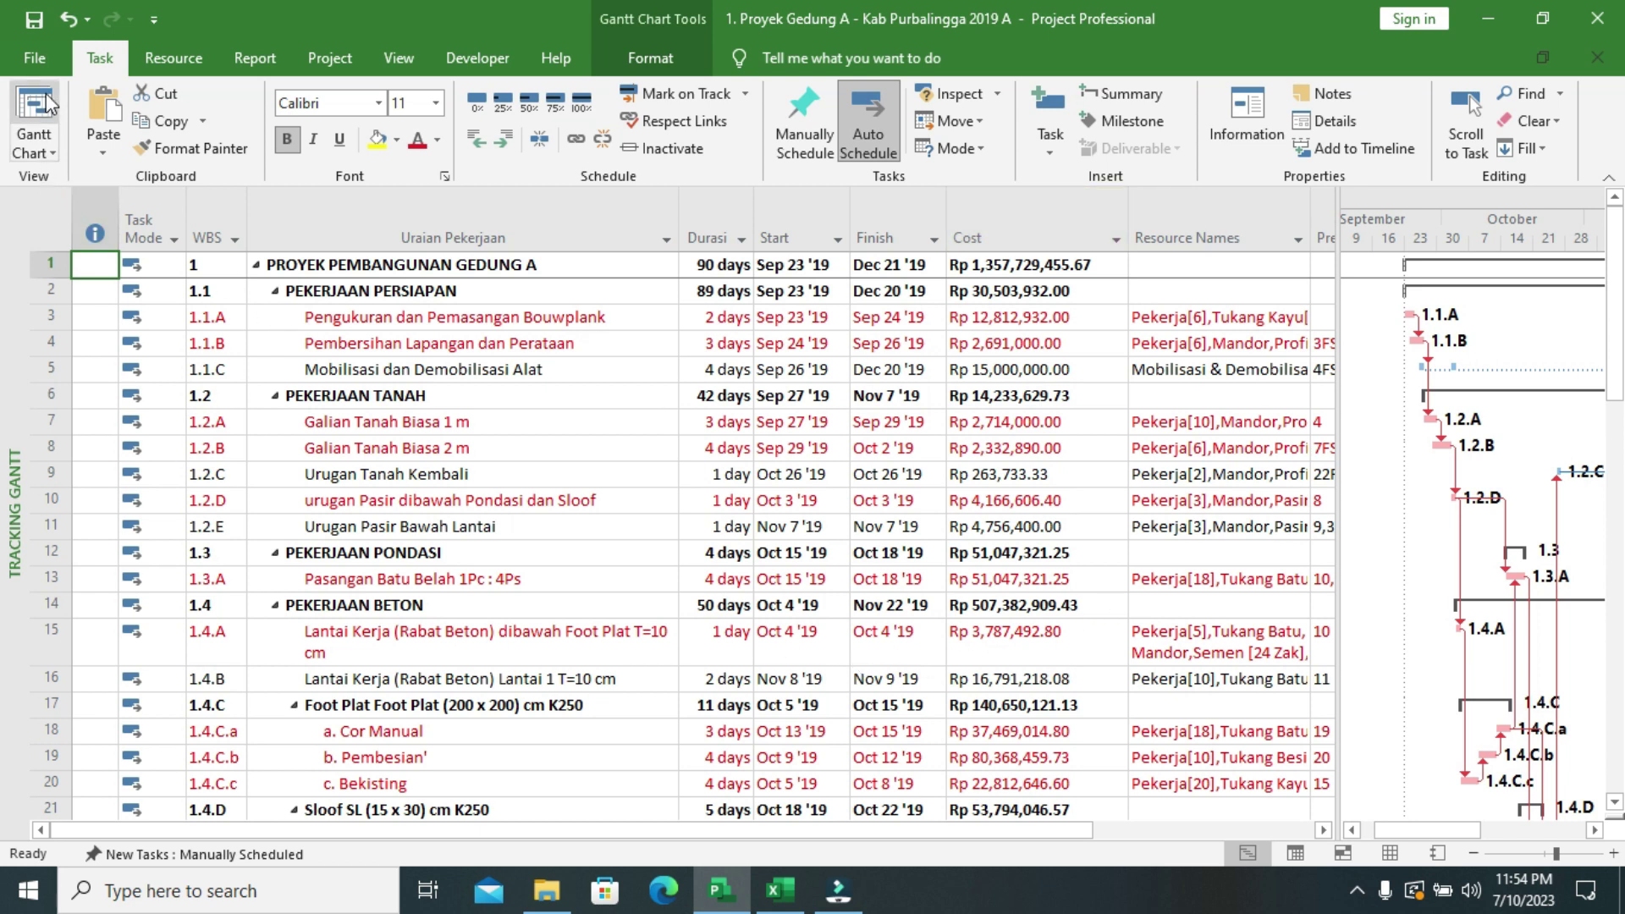
# - Set the Tracking Gantt's print paper size to A3 in the page setup, and return to the schedule
pyautogui.click(38, 58)
pyautogui.click(90, 424)
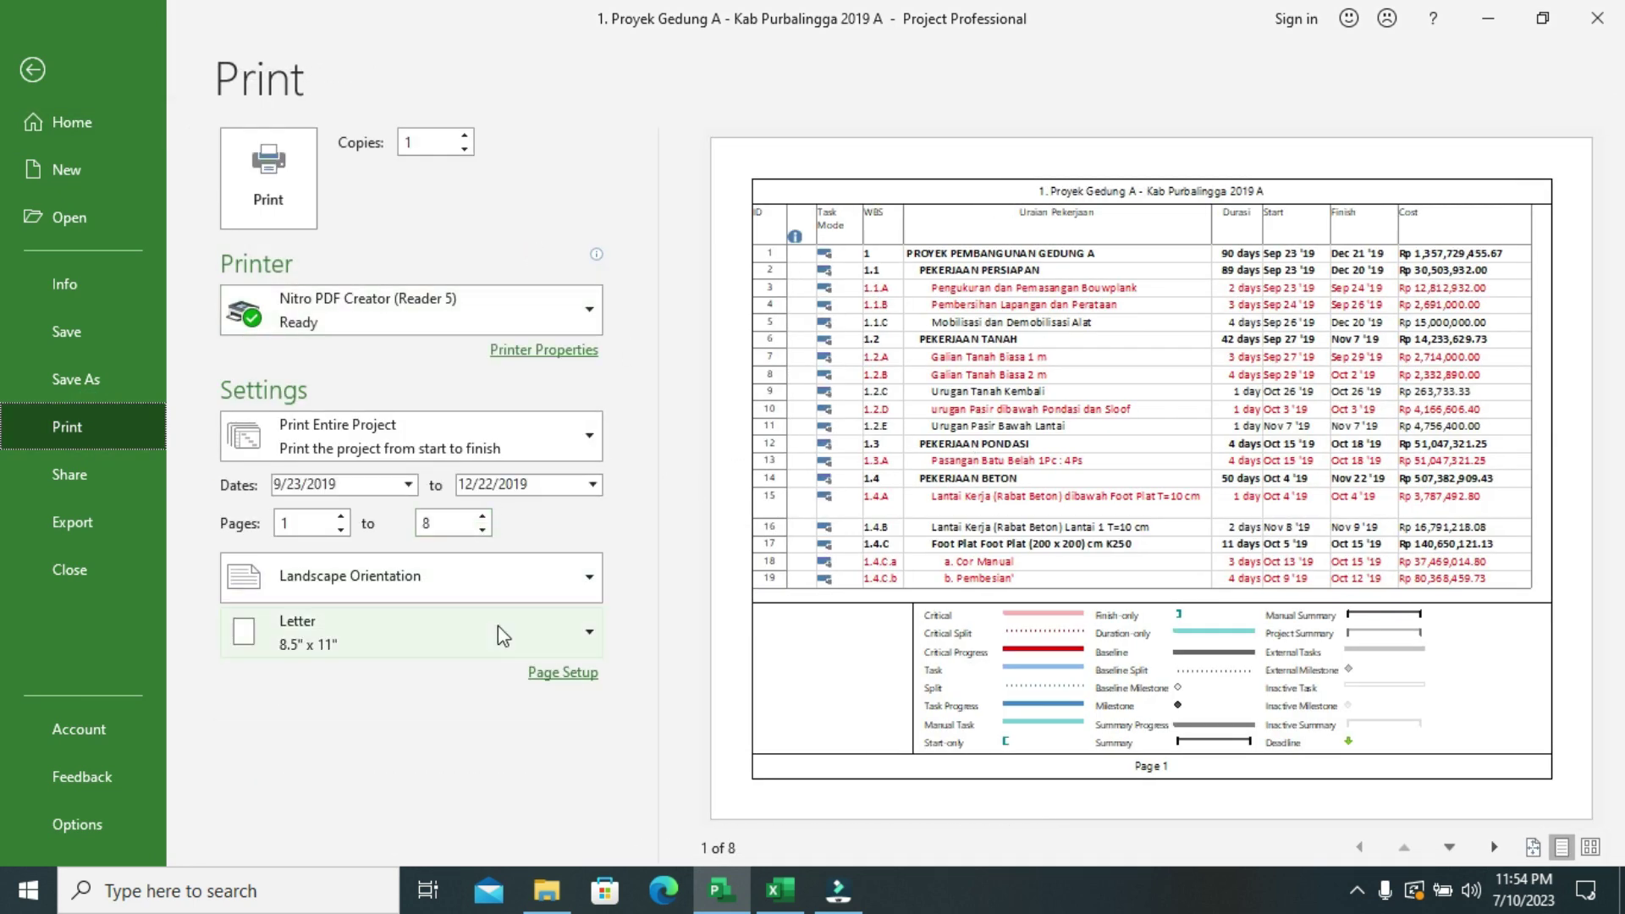
pyautogui.click(558, 675)
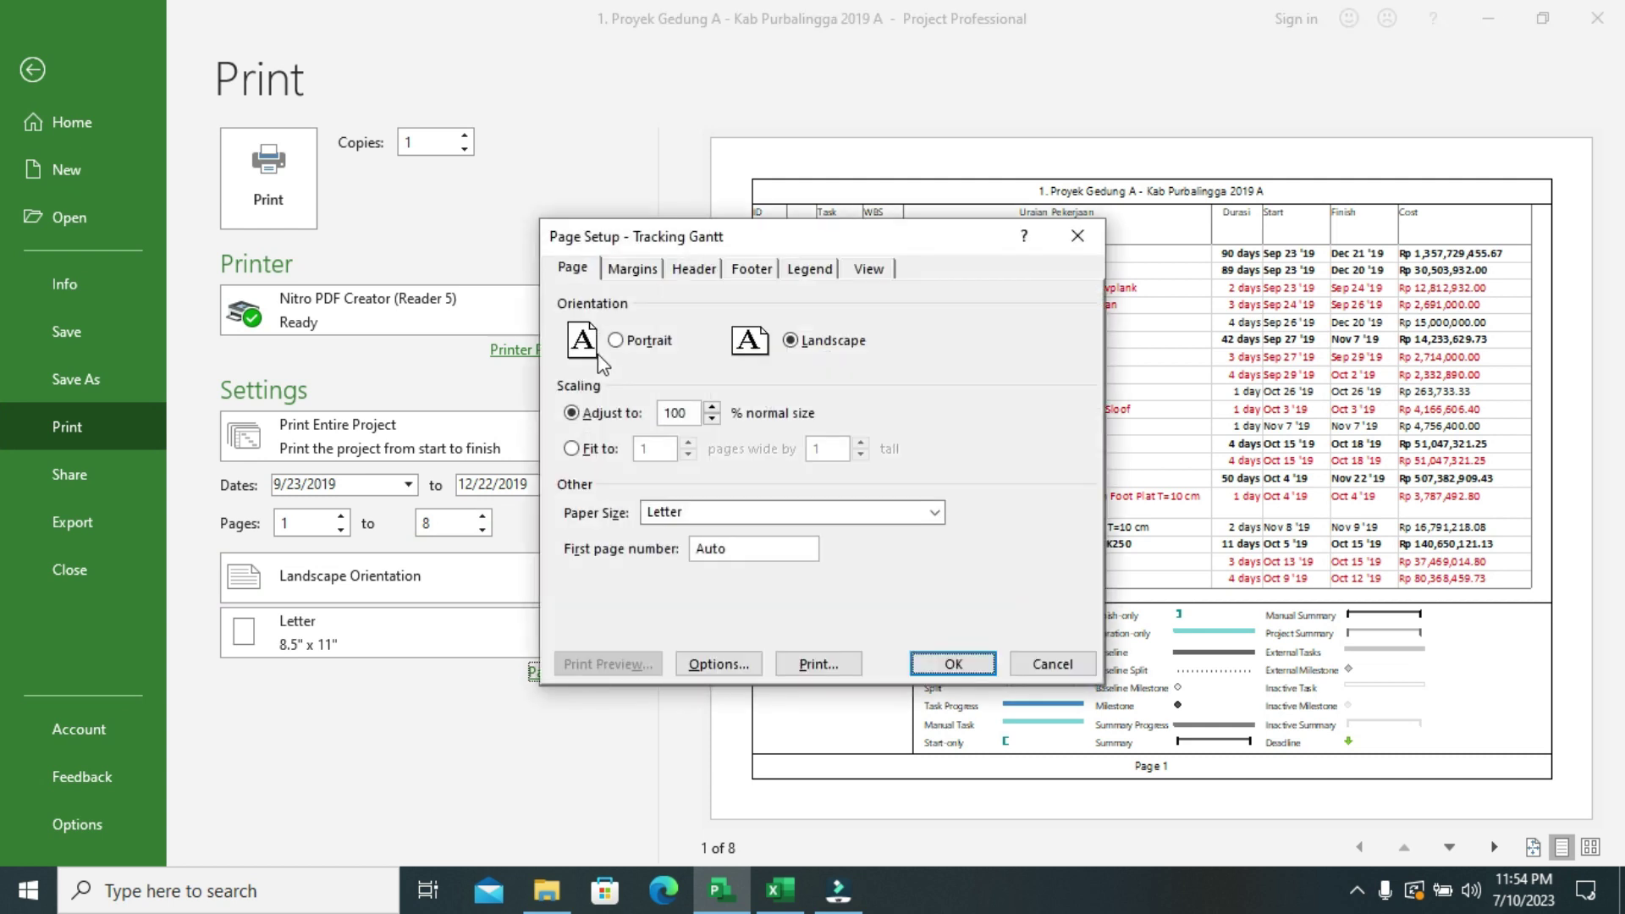
pyautogui.click(656, 273)
pyautogui.click(574, 268)
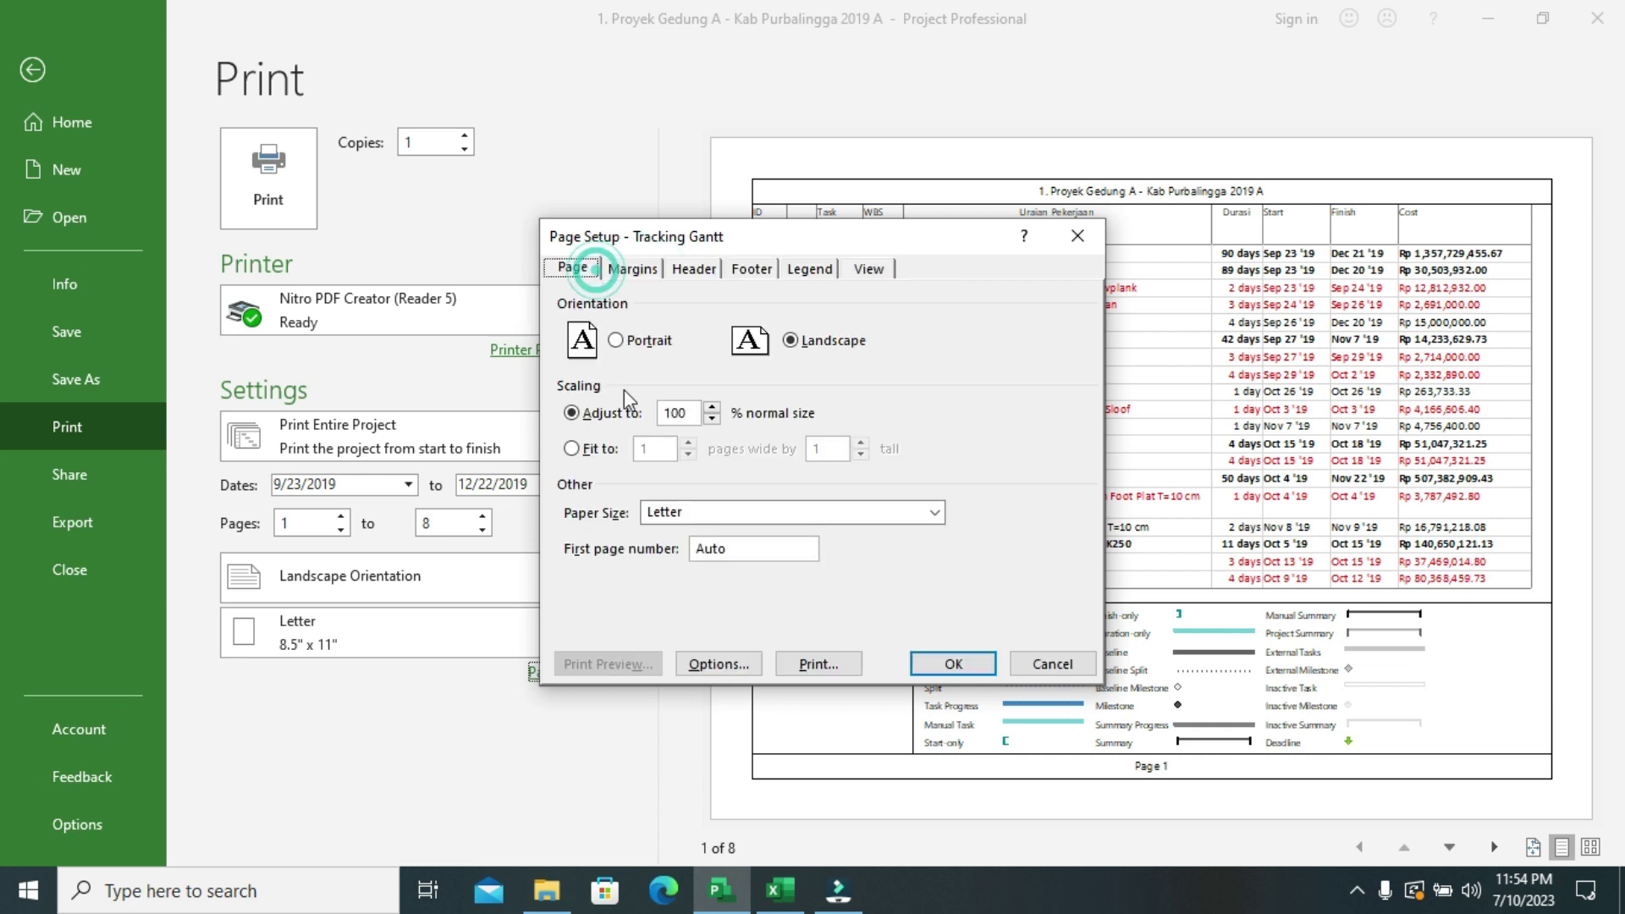
pyautogui.click(703, 513)
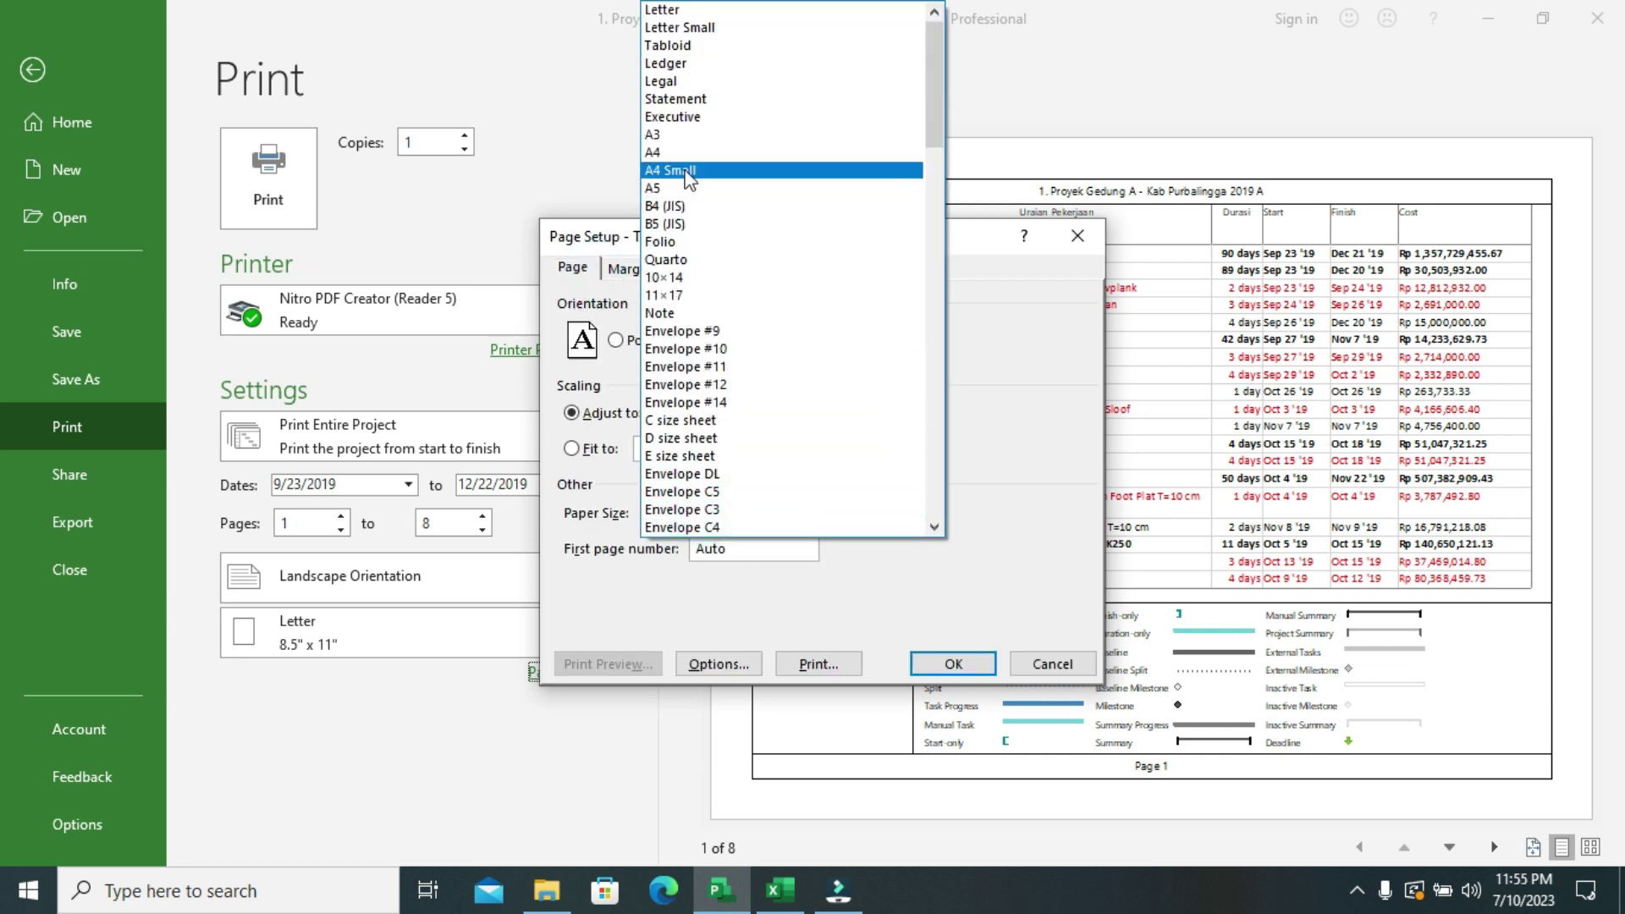
pyautogui.click(690, 136)
pyautogui.click(951, 662)
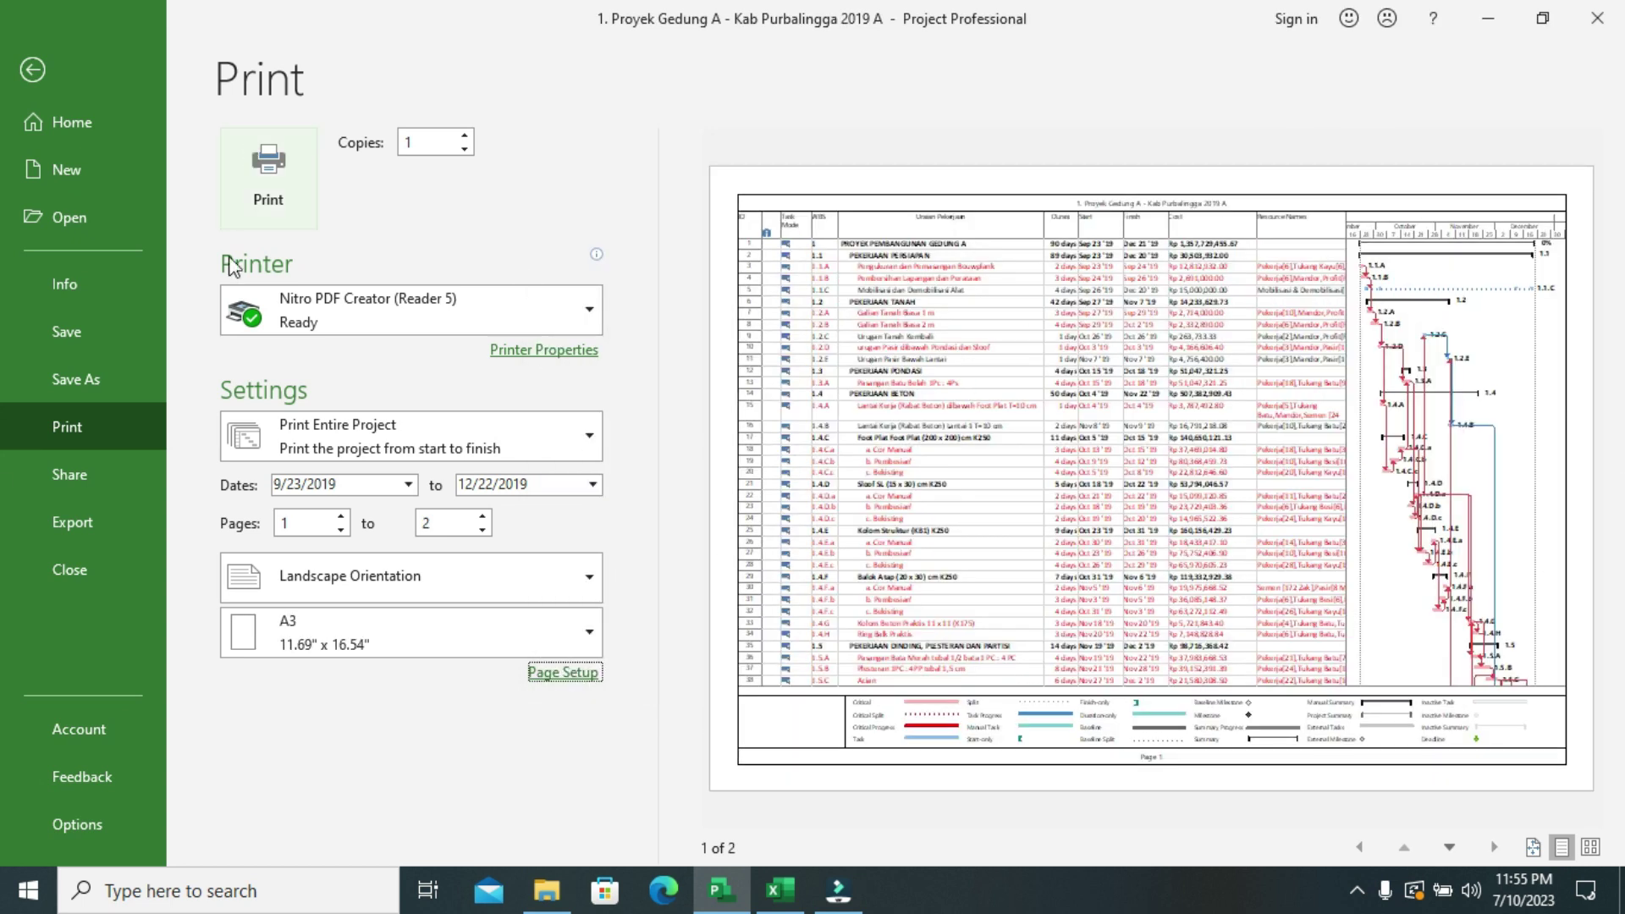
pyautogui.click(34, 70)
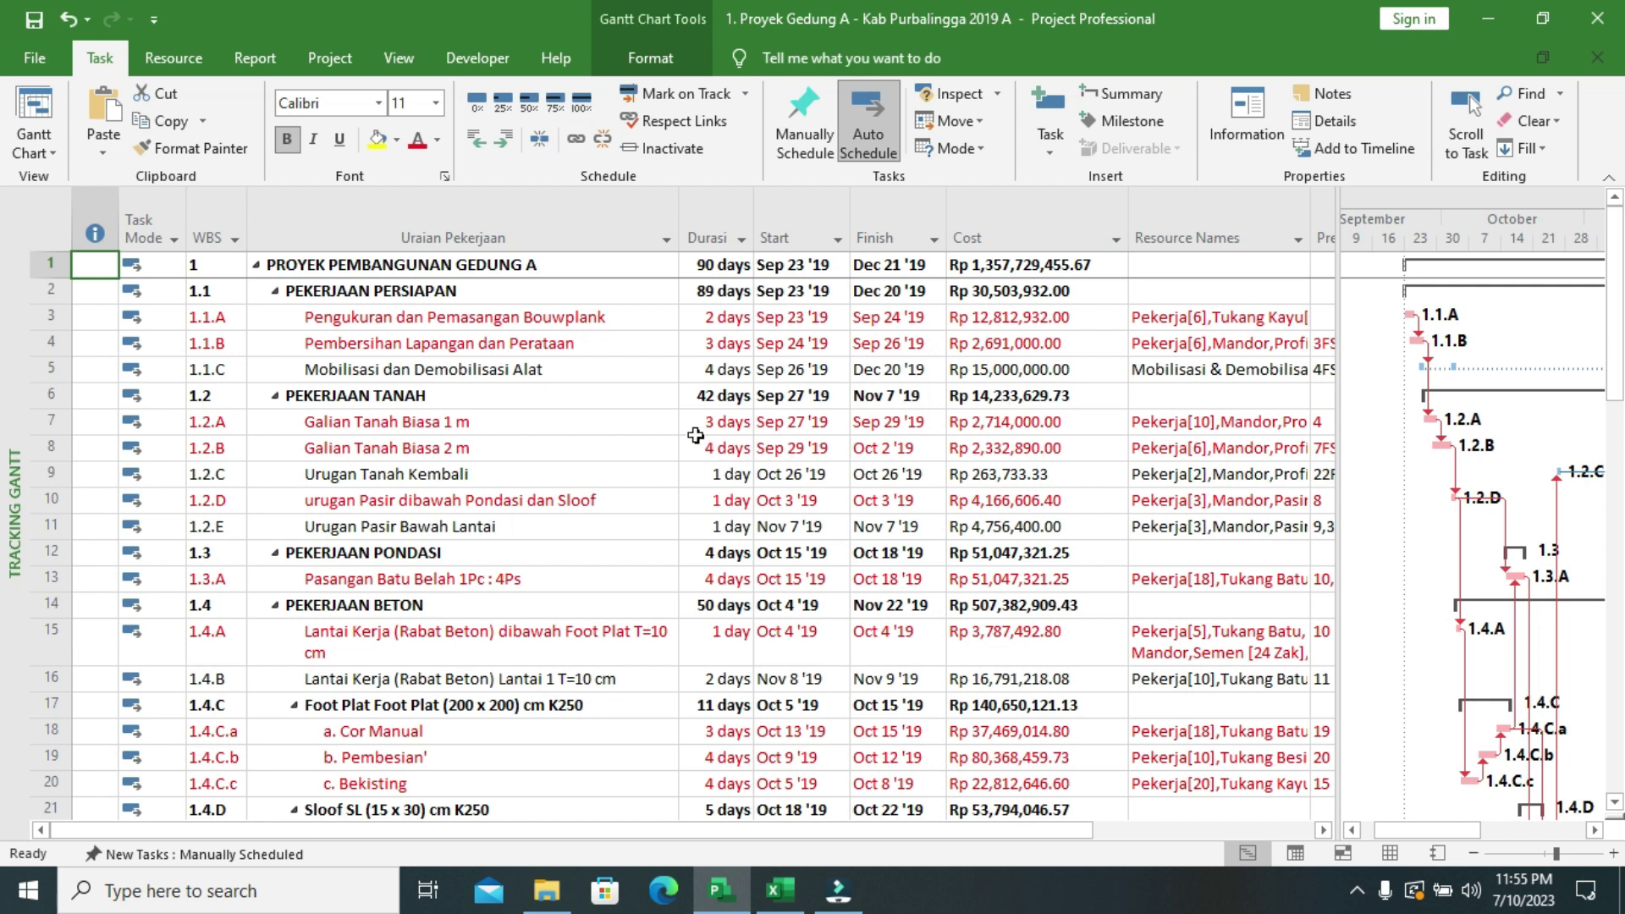
# - Review the task durations, dates and costs throughout the Tracking Gantt table, and return to the project summary row
pyautogui.scroll(-3, 696, 435)
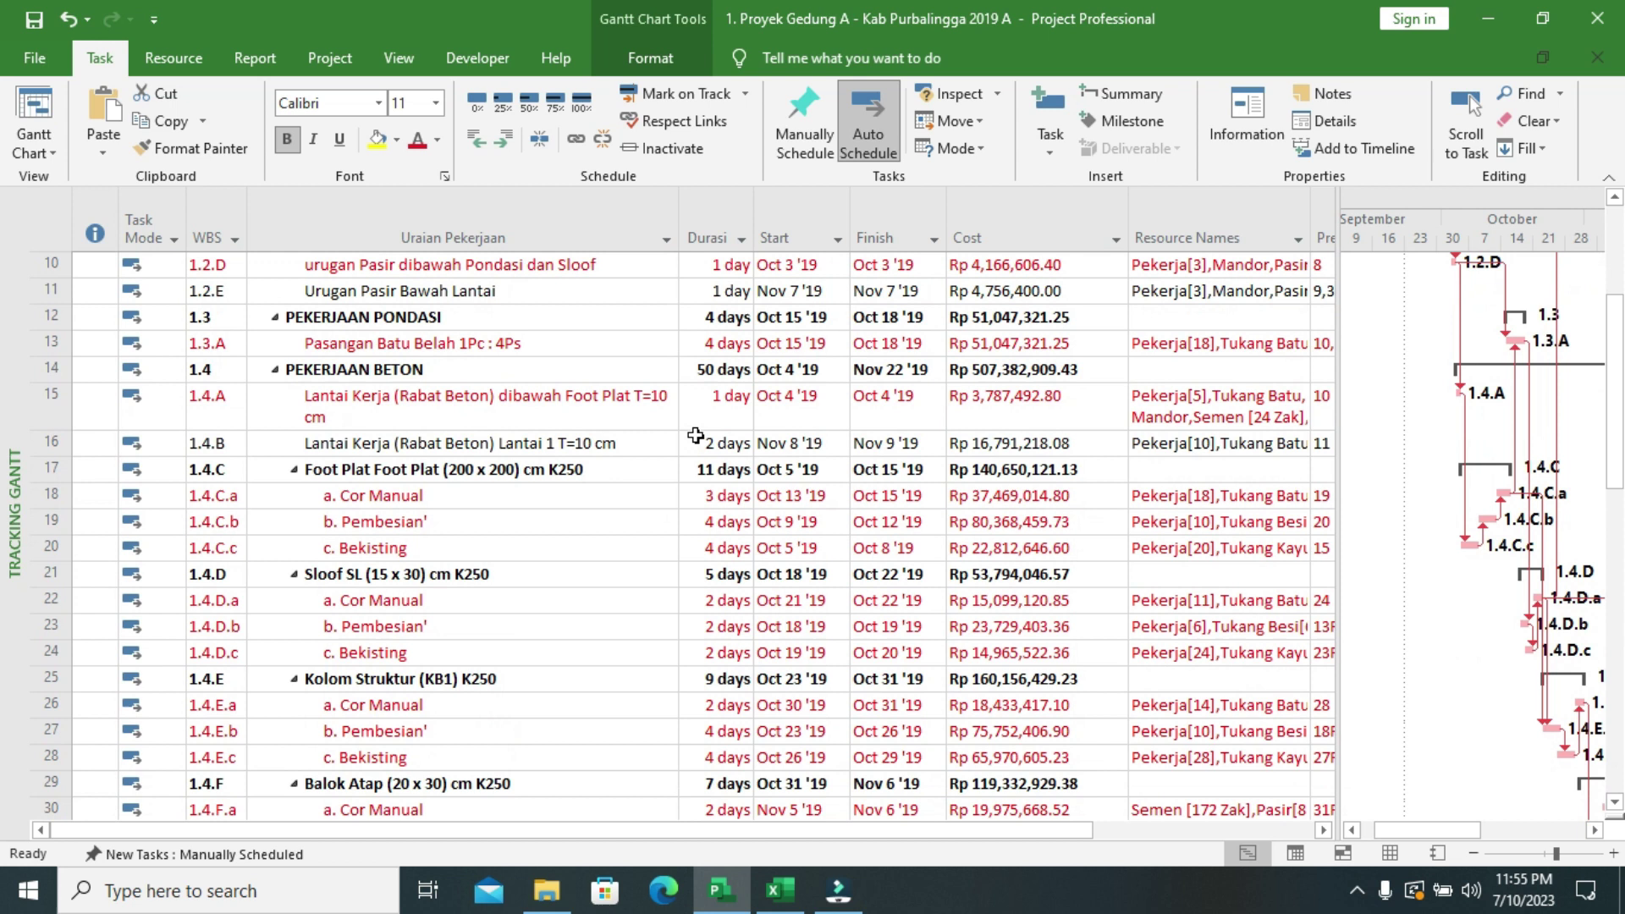
pyautogui.scroll(-1, 696, 435)
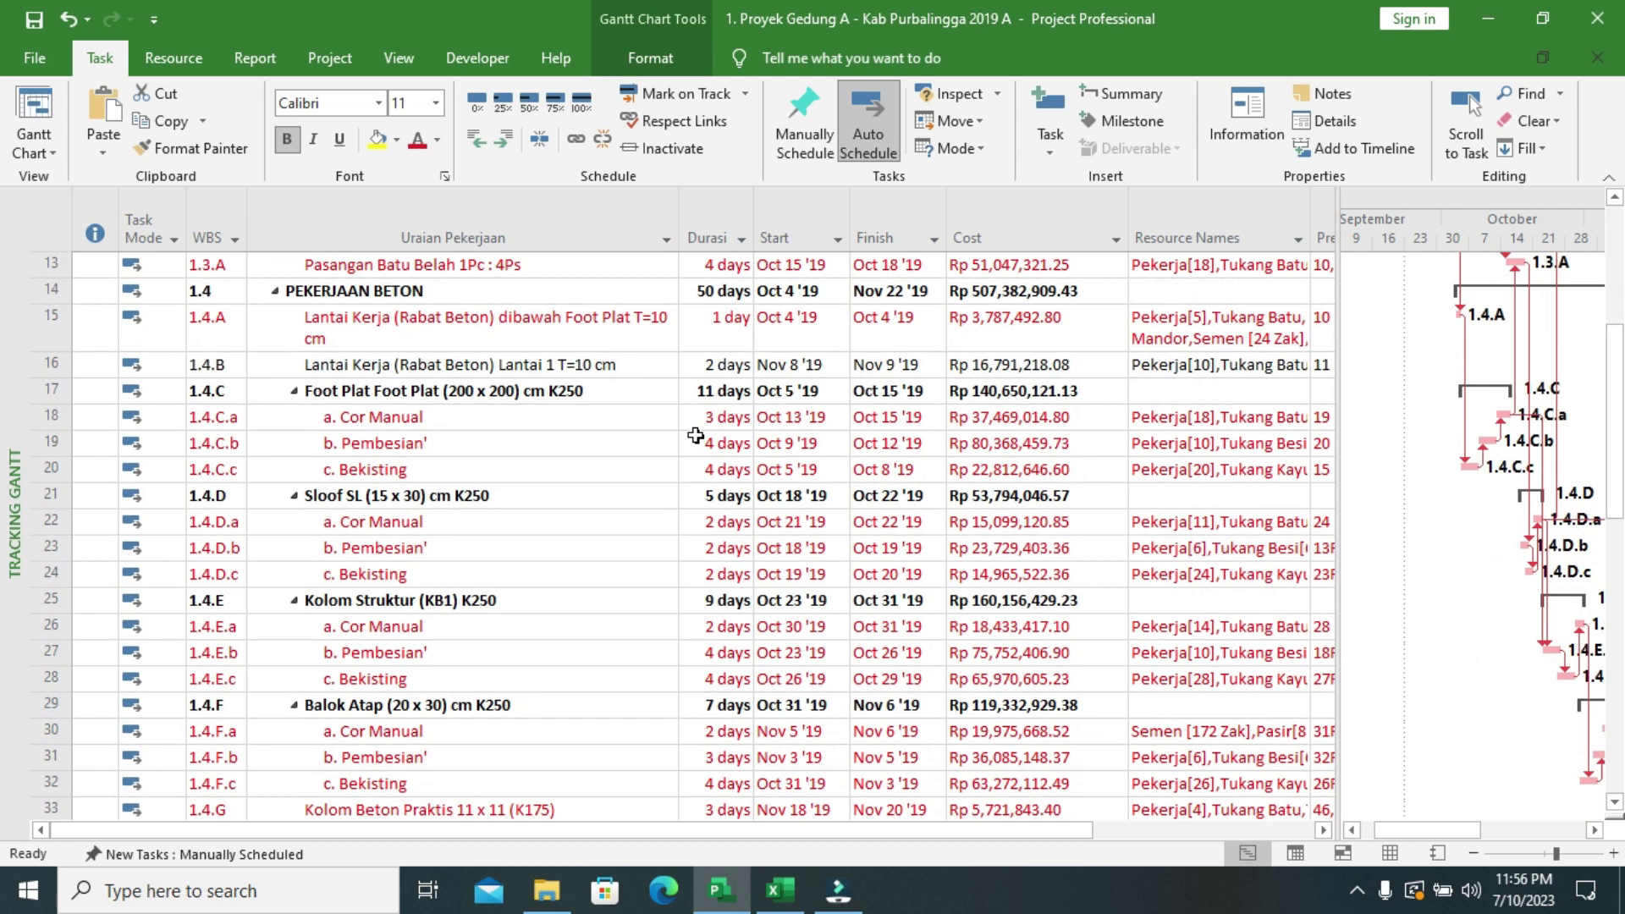
pyautogui.scroll(-5, 696, 435)
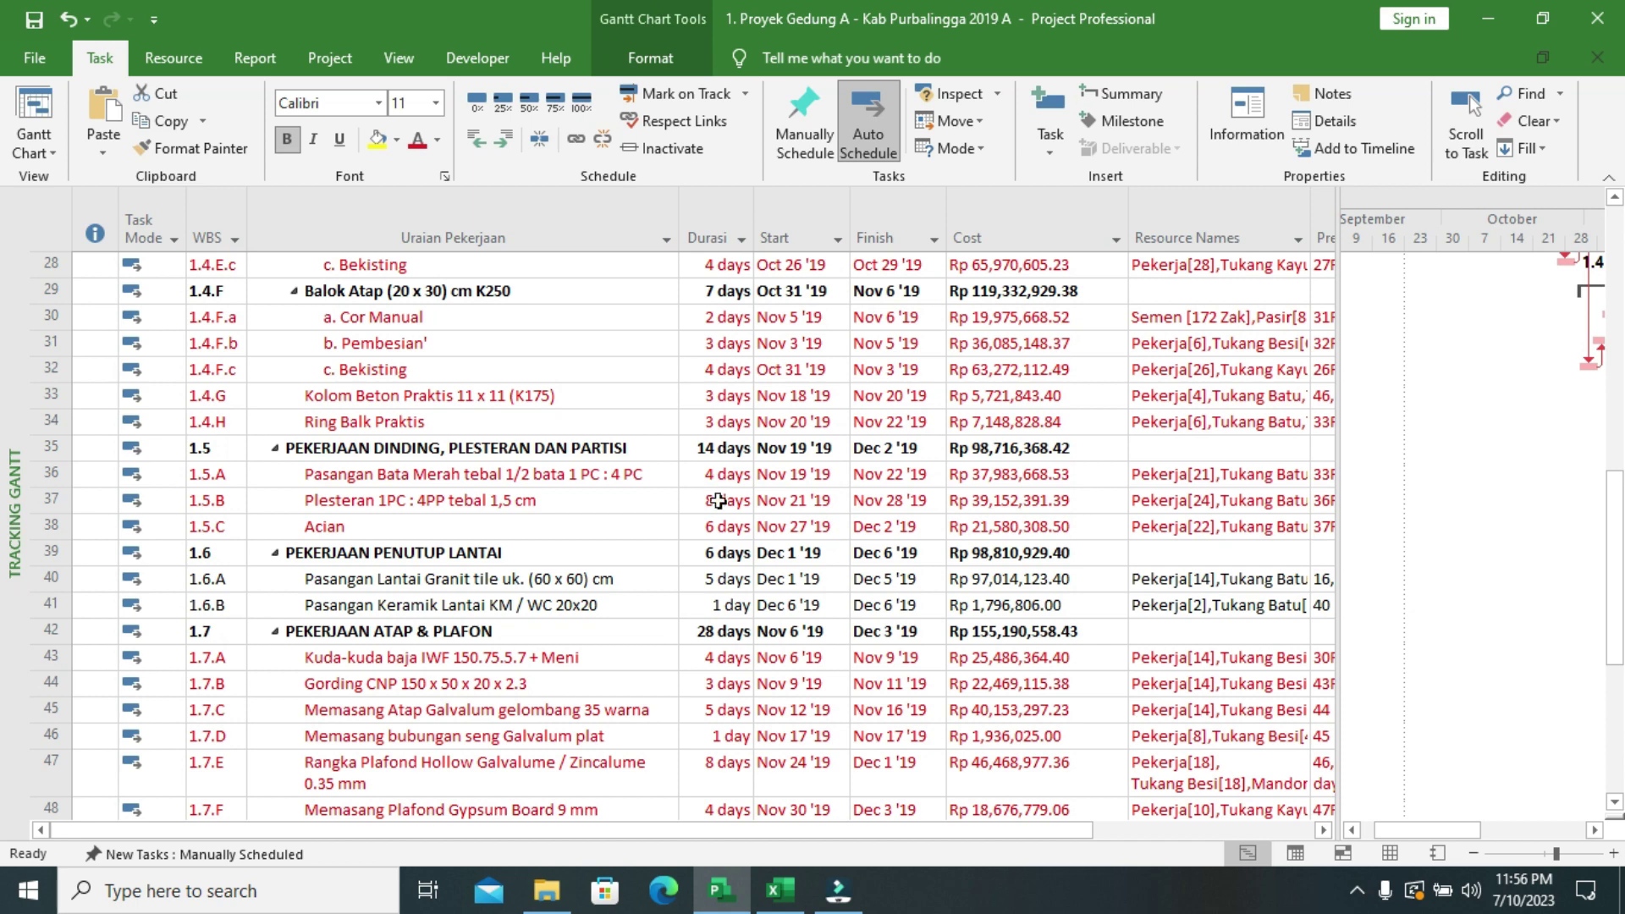
pyautogui.scroll(-5, 716, 485)
pyautogui.scroll(-1, 722, 535)
pyautogui.scroll(14, 722, 535)
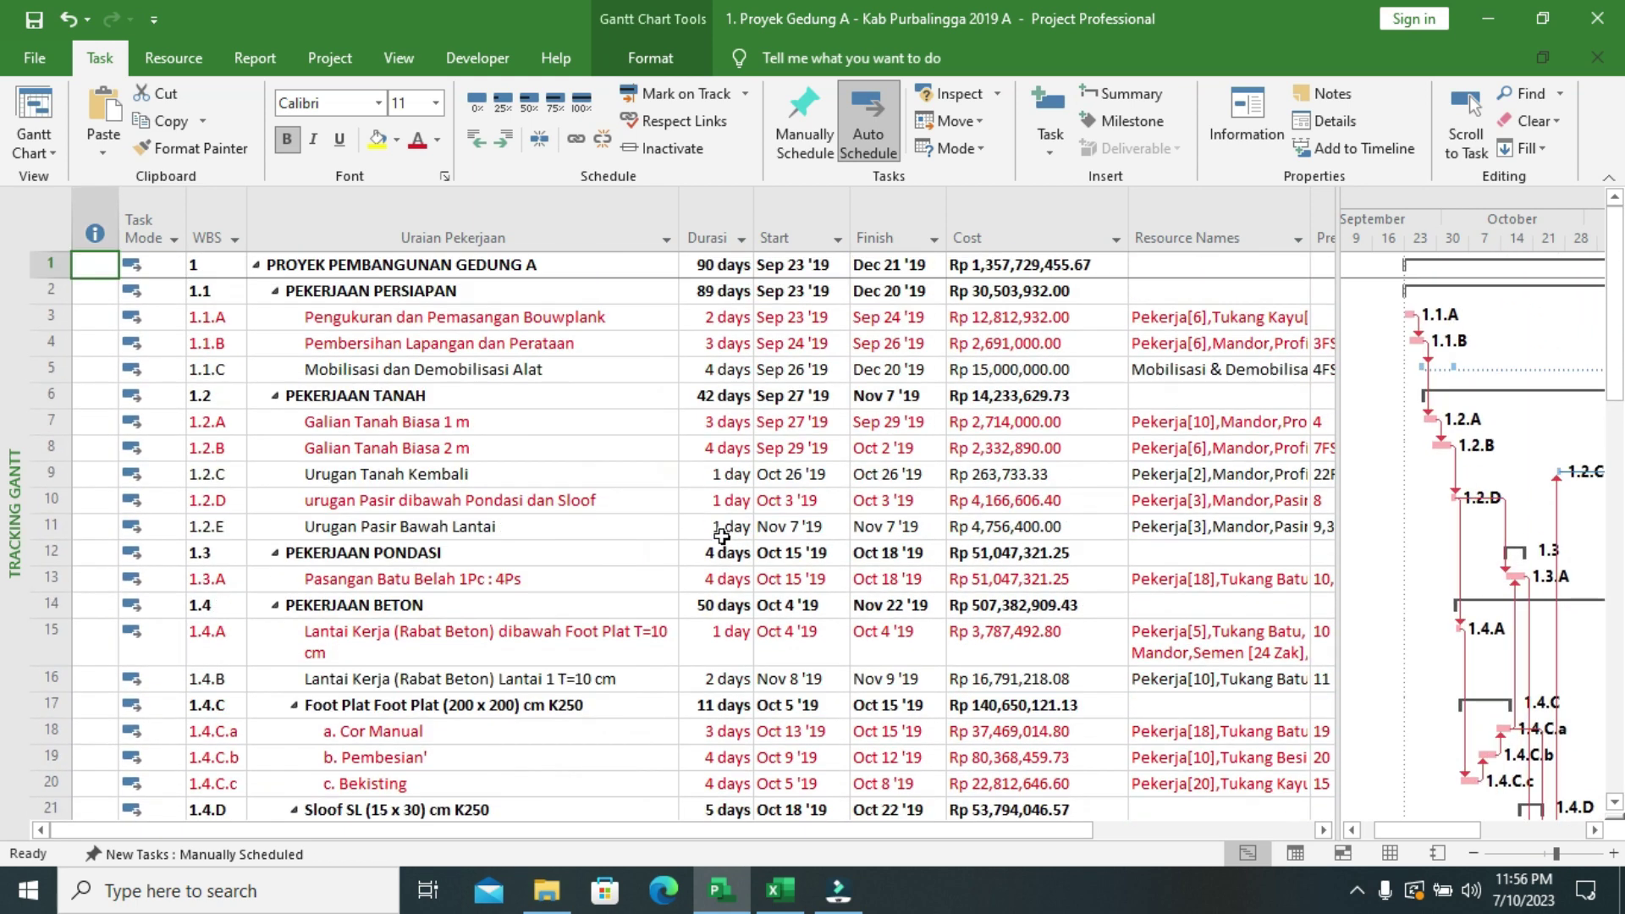